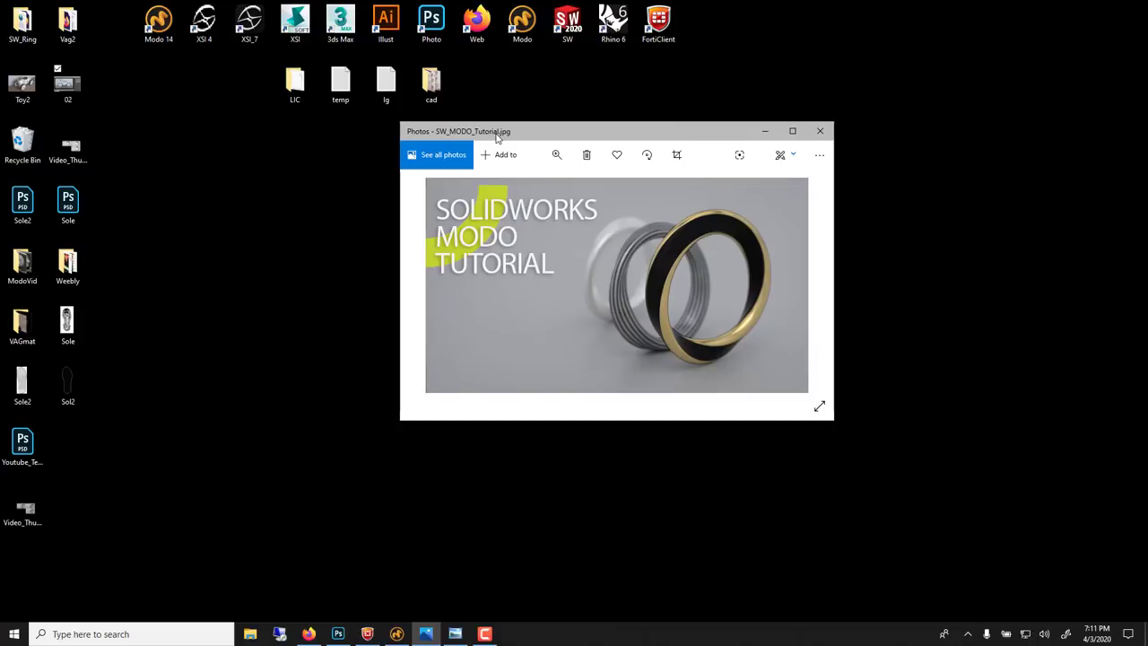
Reposition the ring tutorial image and the toy car render windows on the desktop to look them over.
drag(577, 128, 493, 94)
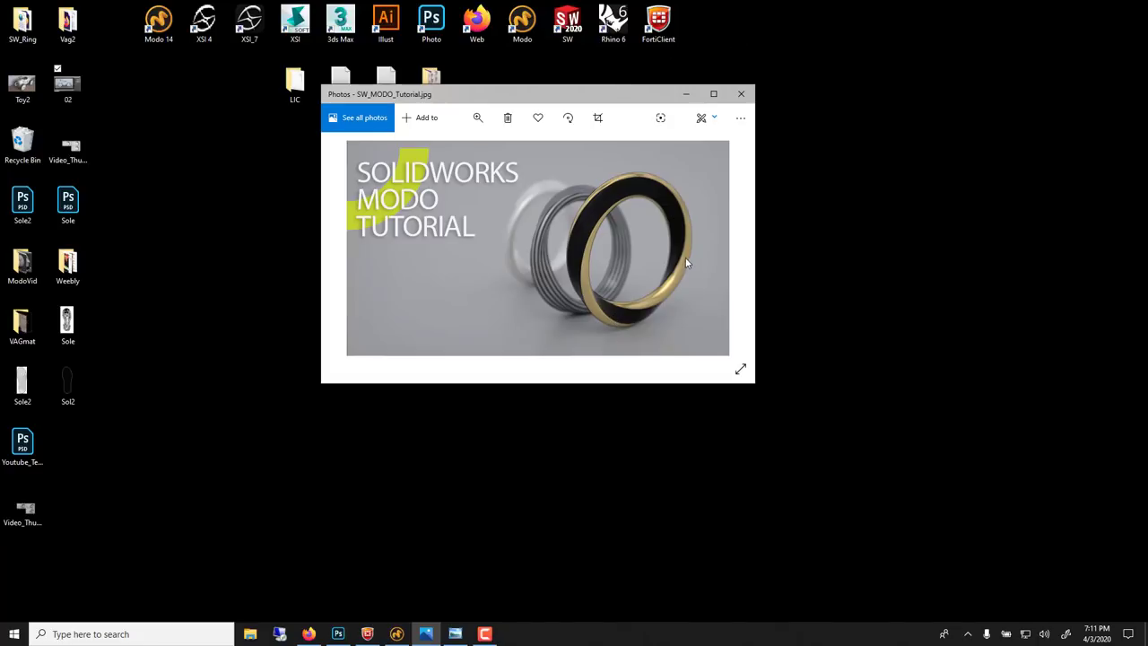
drag(643, 91, 761, 86)
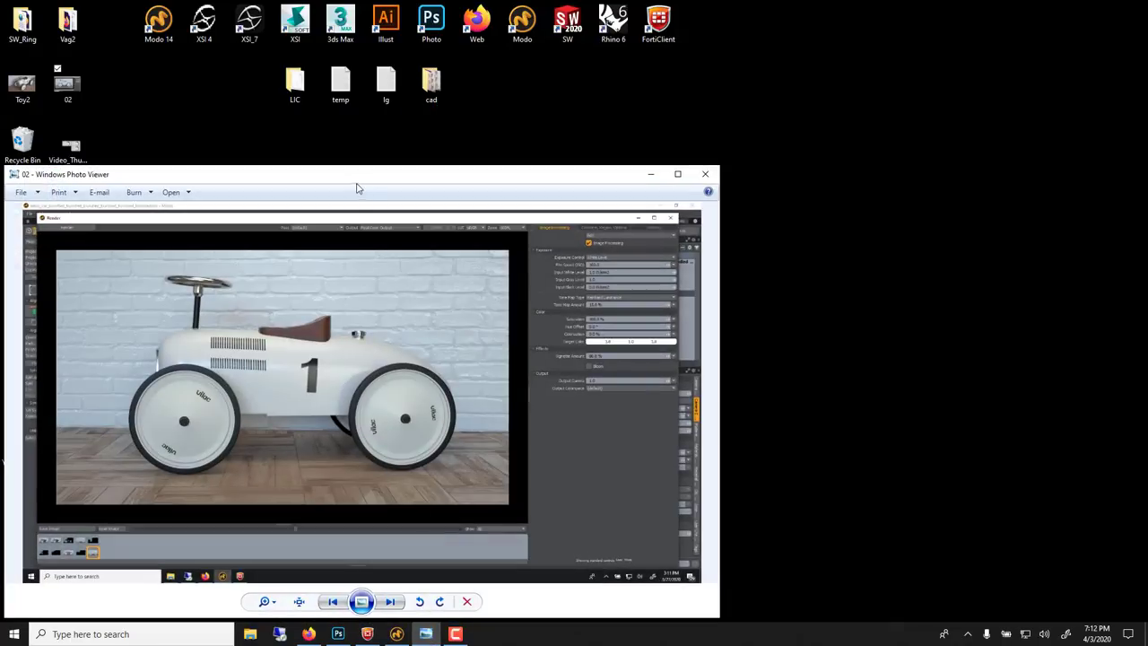
drag(415, 171, 782, 108)
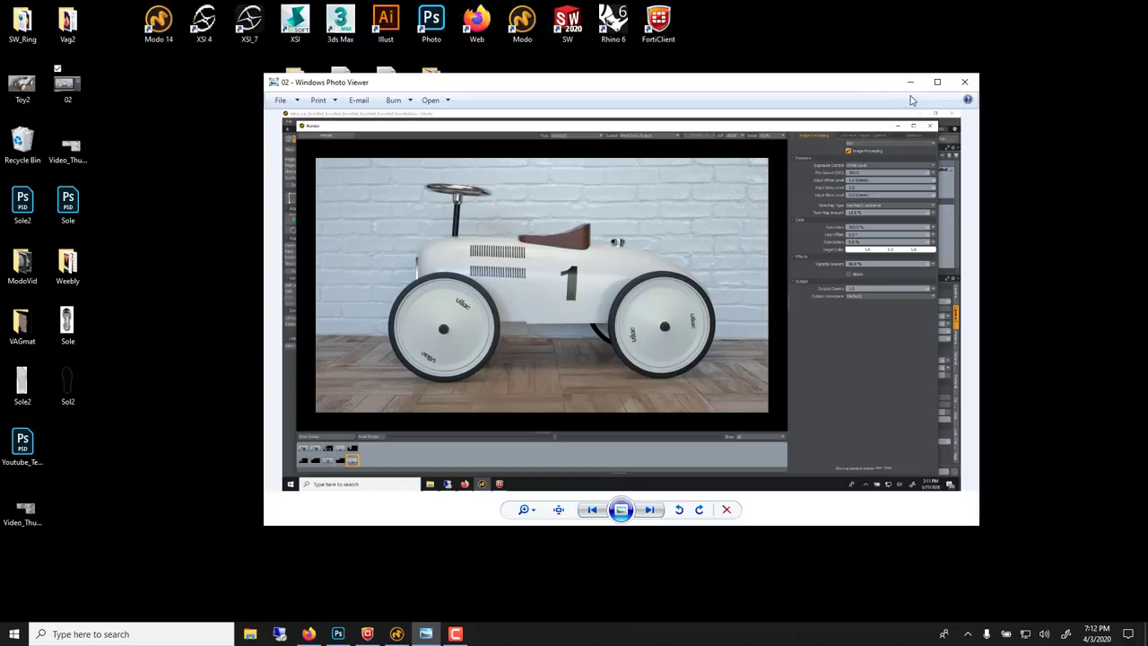
drag(850, 86, 786, 74)
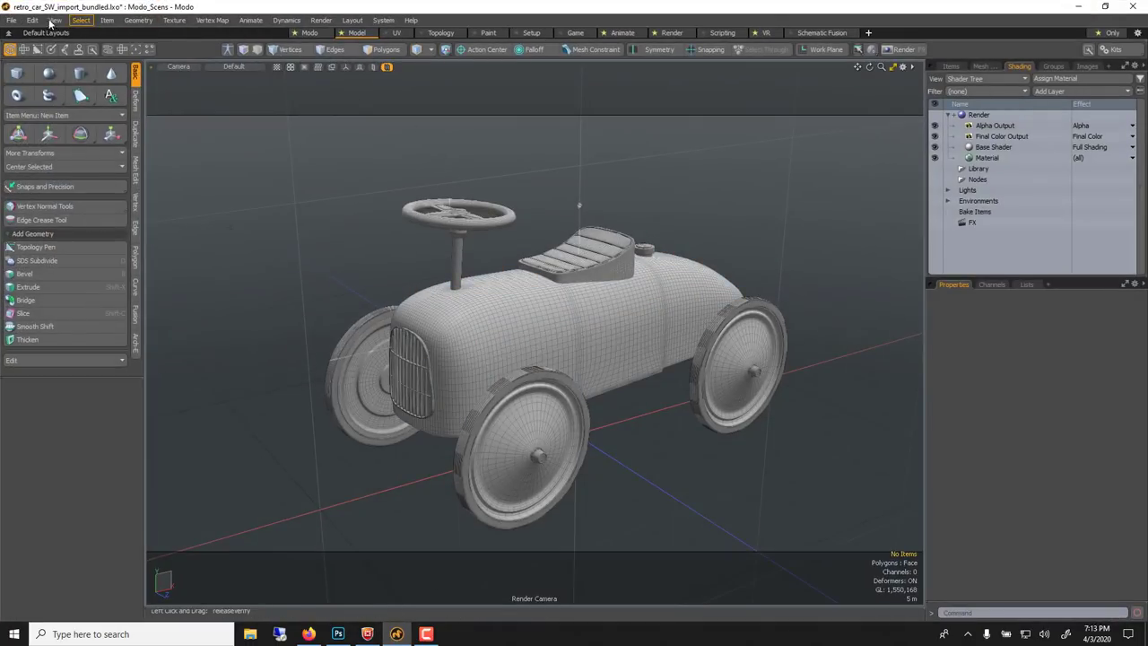
Check the file formats available for loading a scene, including the SolidWorks Model format, and leave without loading anything.
click(11, 20)
click(36, 64)
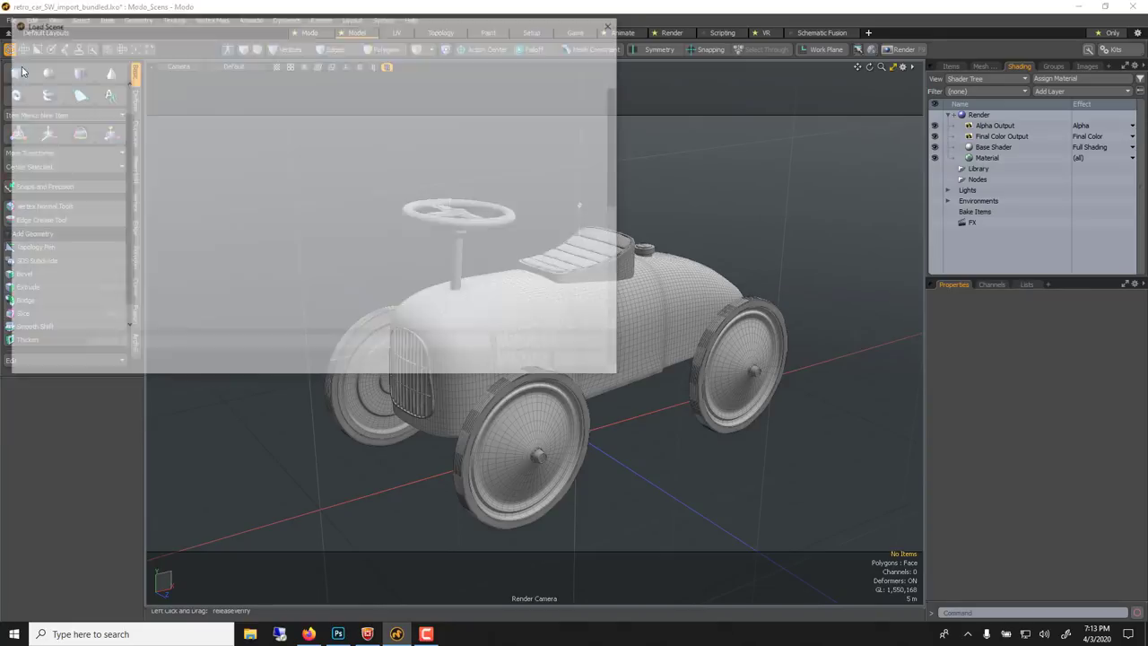
click(526, 346)
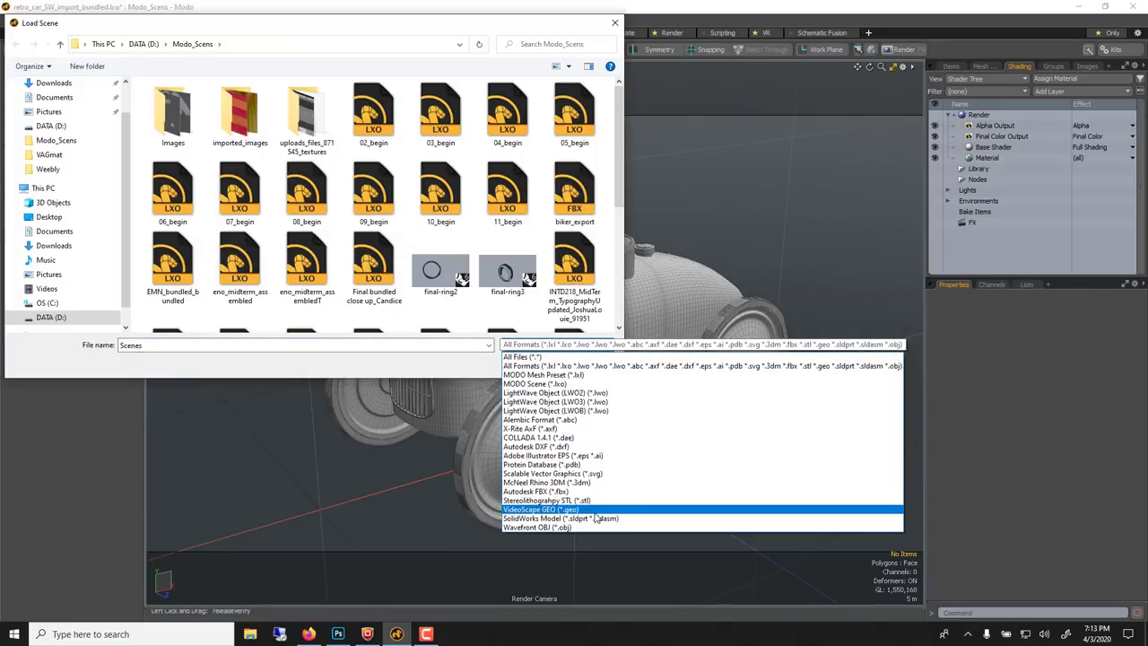
click(615, 26)
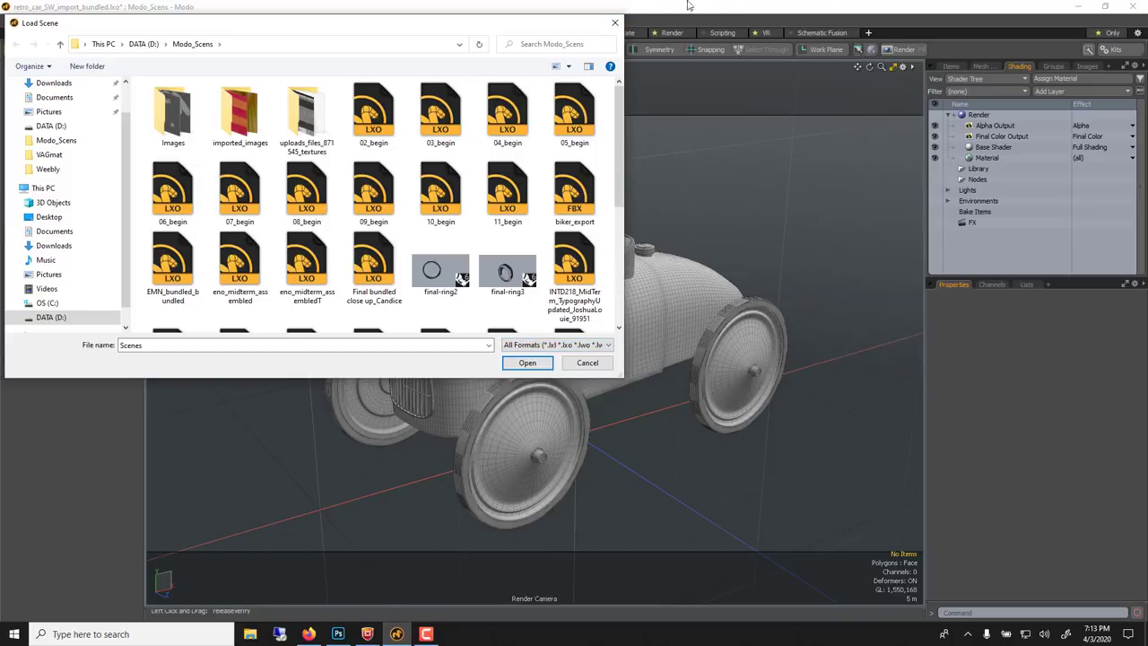
click(616, 21)
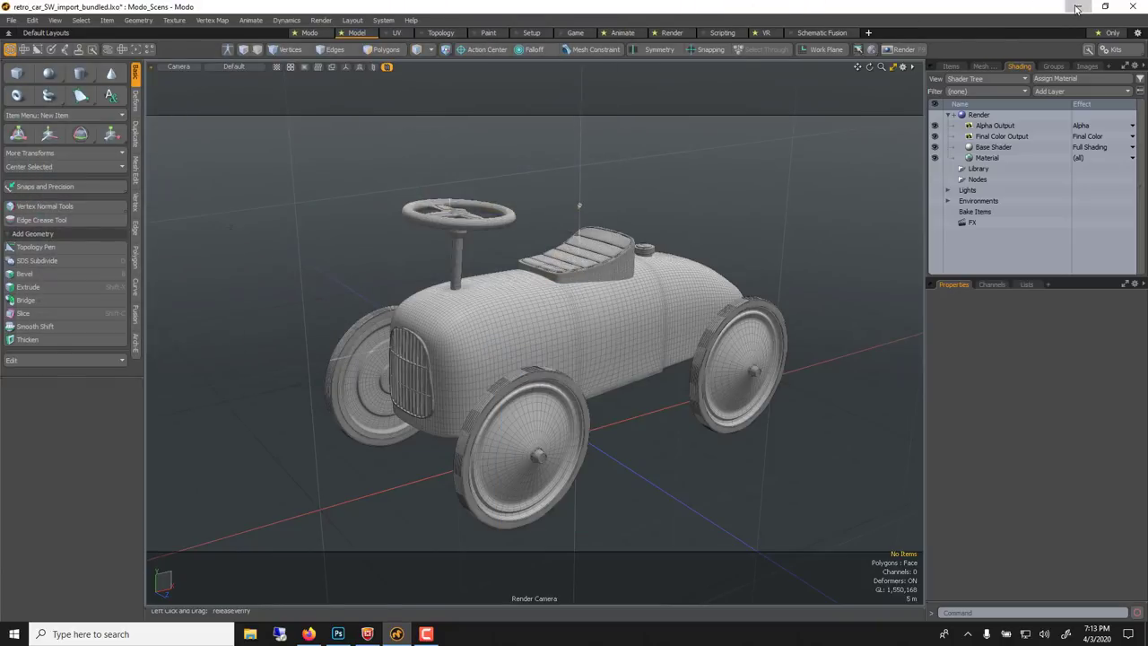
click(1078, 7)
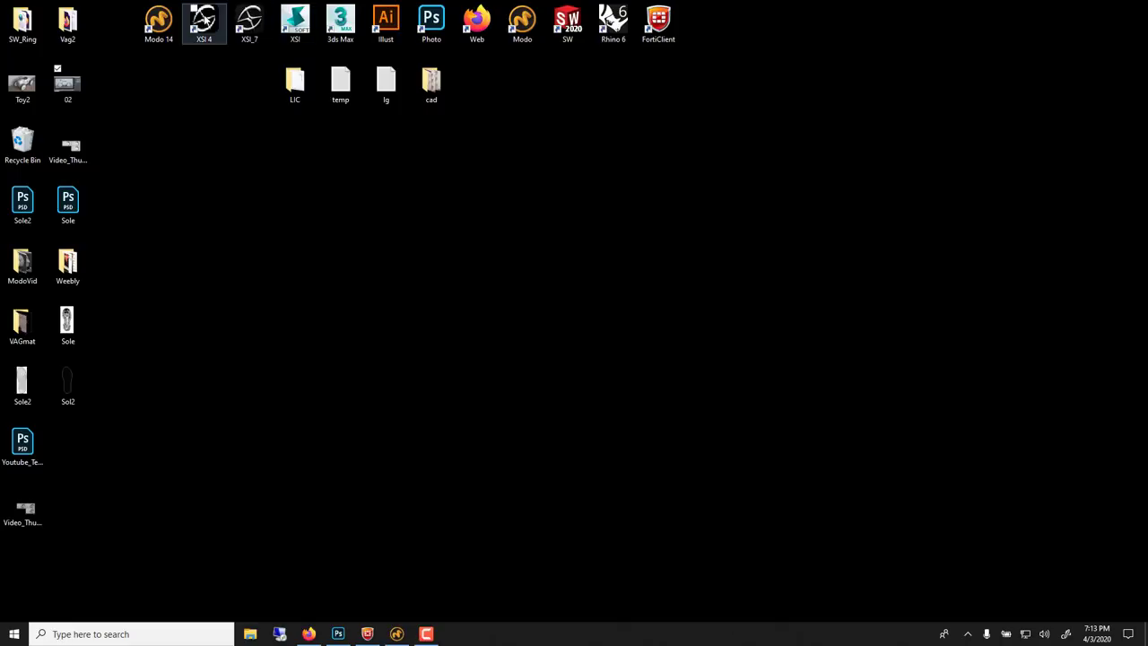
click(559, 20)
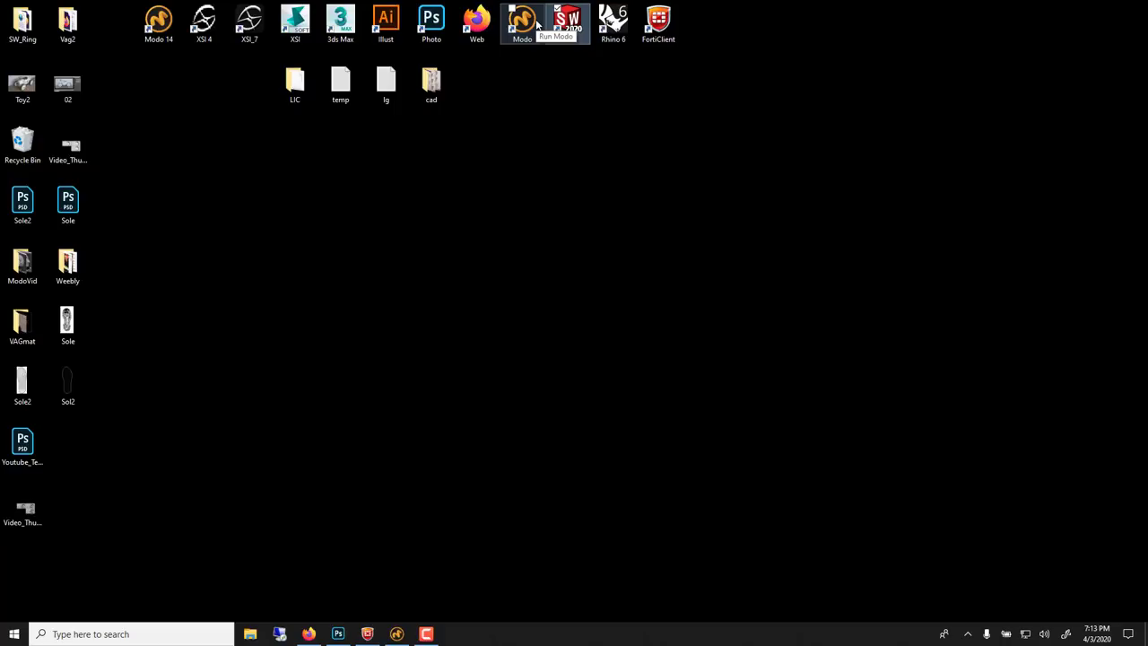
click(555, 50)
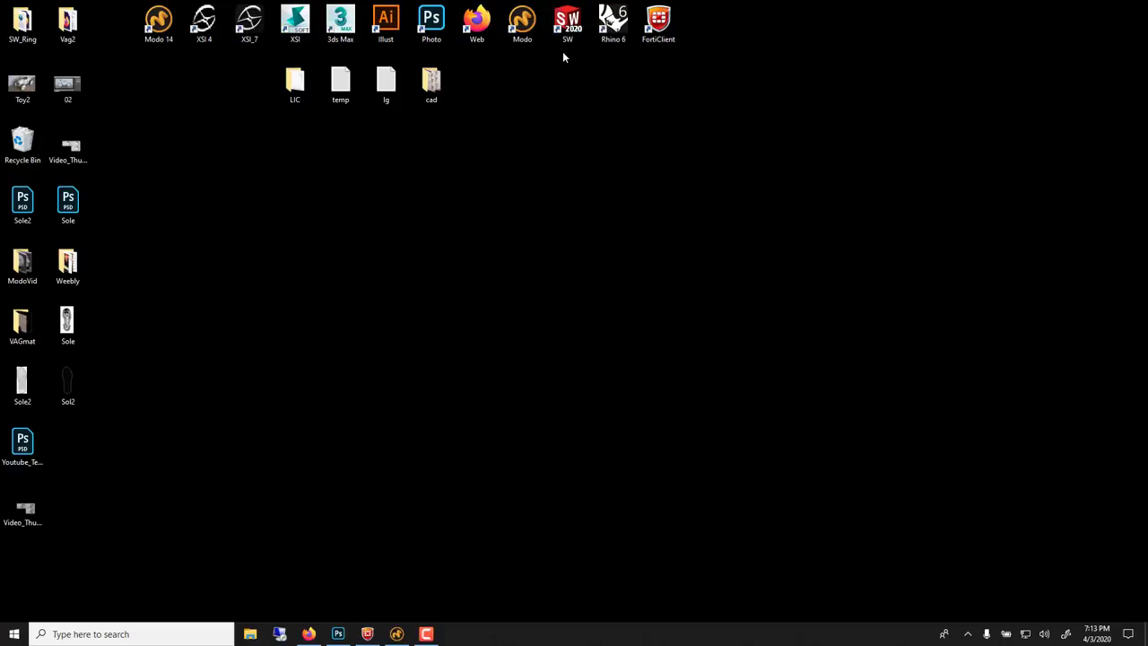
click(584, 7)
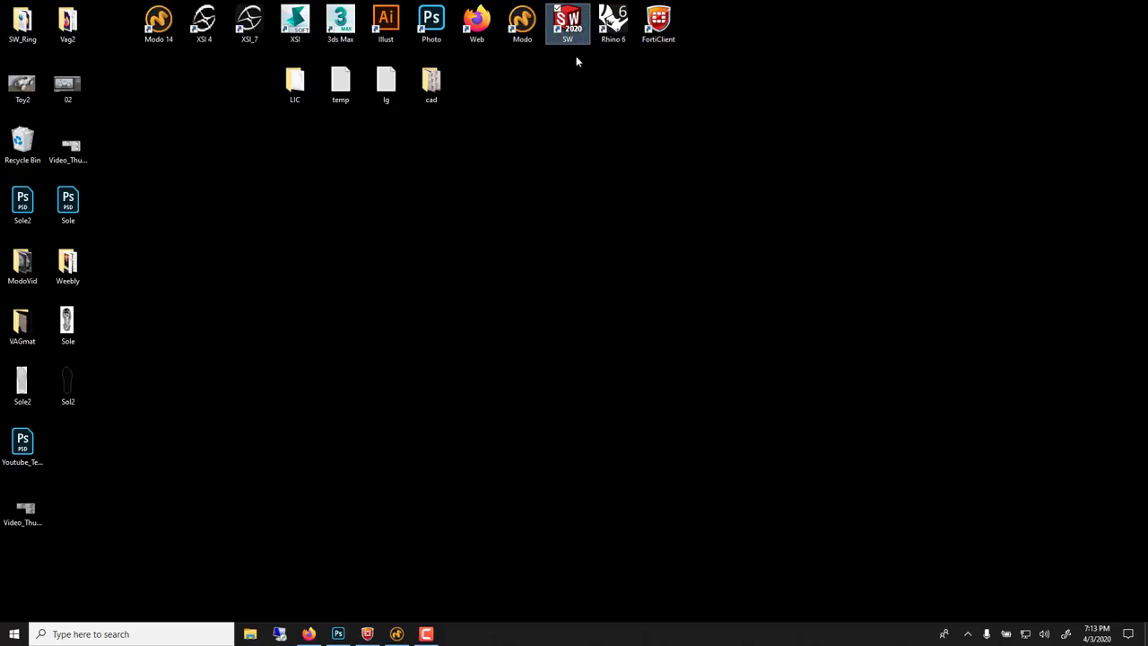
click(577, 58)
click(564, 23)
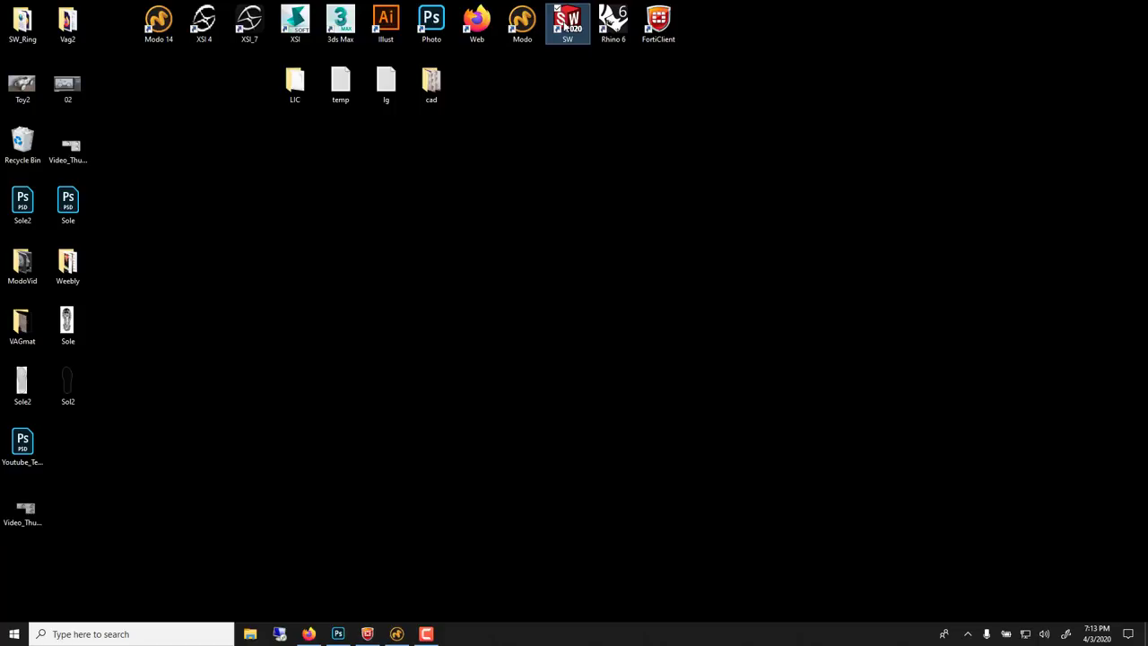
click(397, 634)
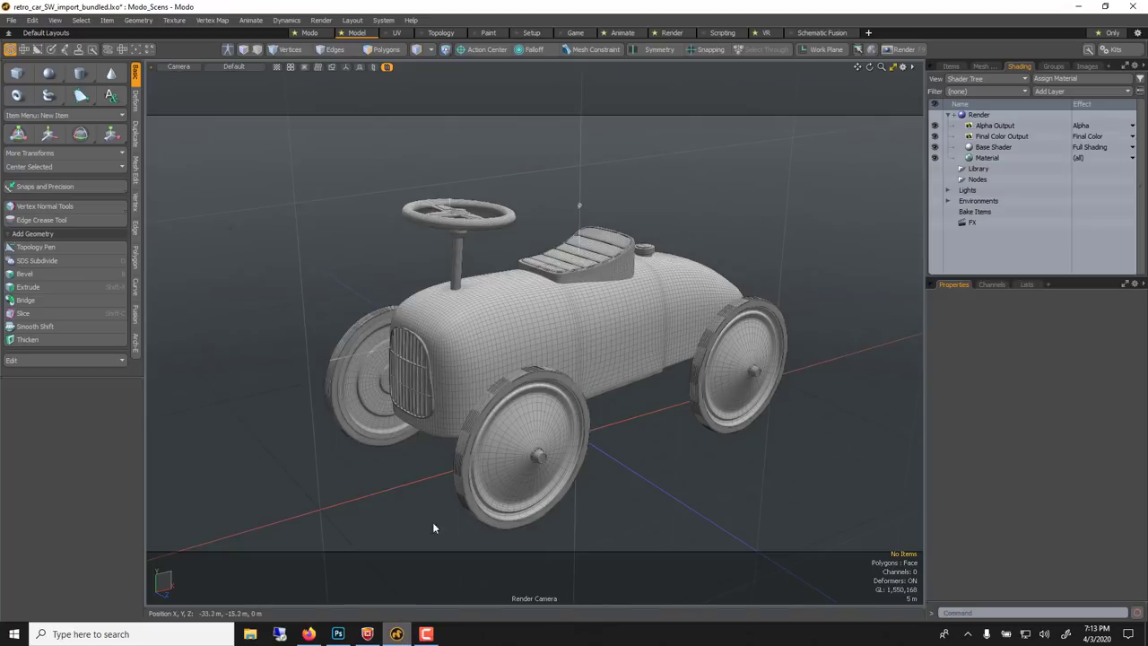
Show the scene's item list and change the Wheel item's type to Static Mesh.
click(951, 67)
click(1009, 125)
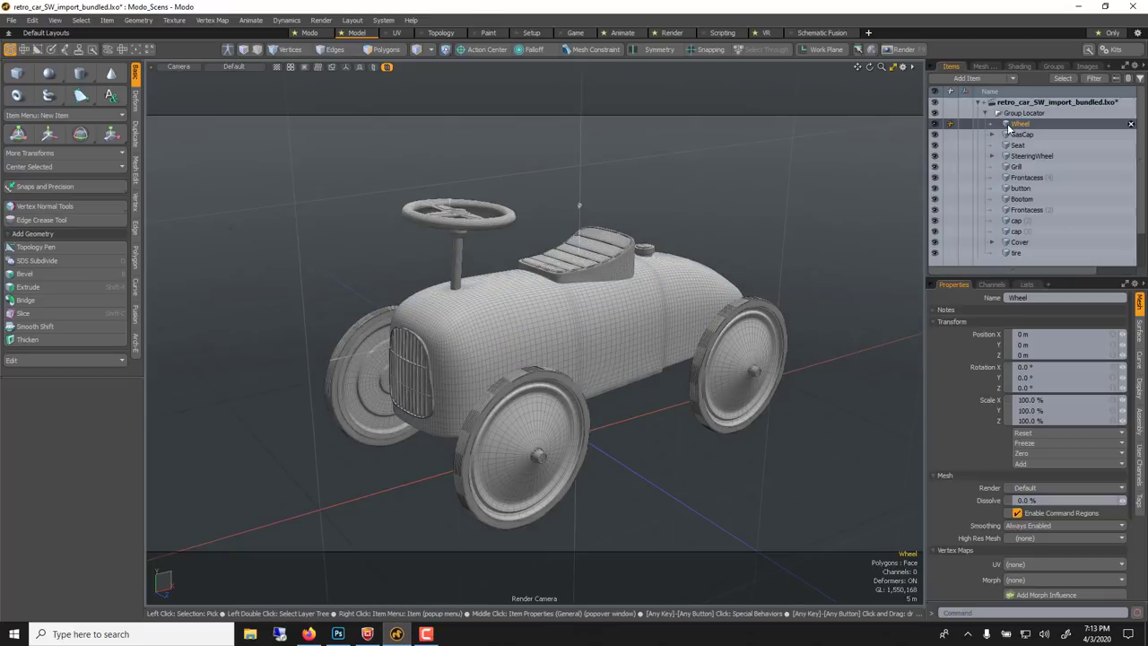
right_click(1009, 126)
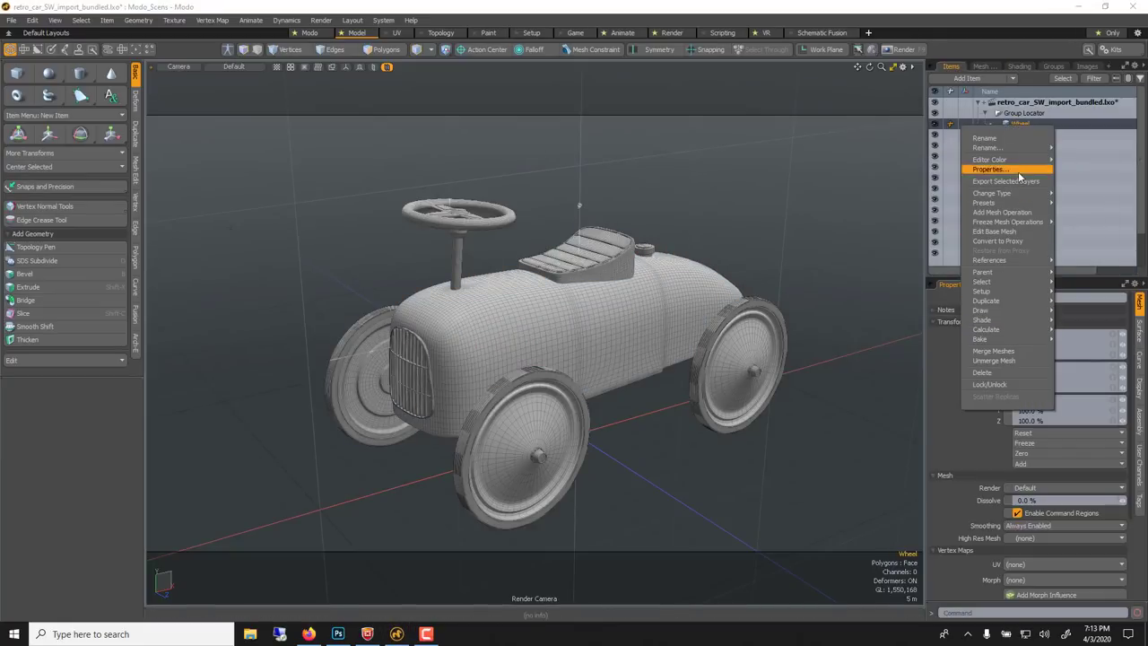
mouse_move(999, 193)
mouse_move(1080, 244)
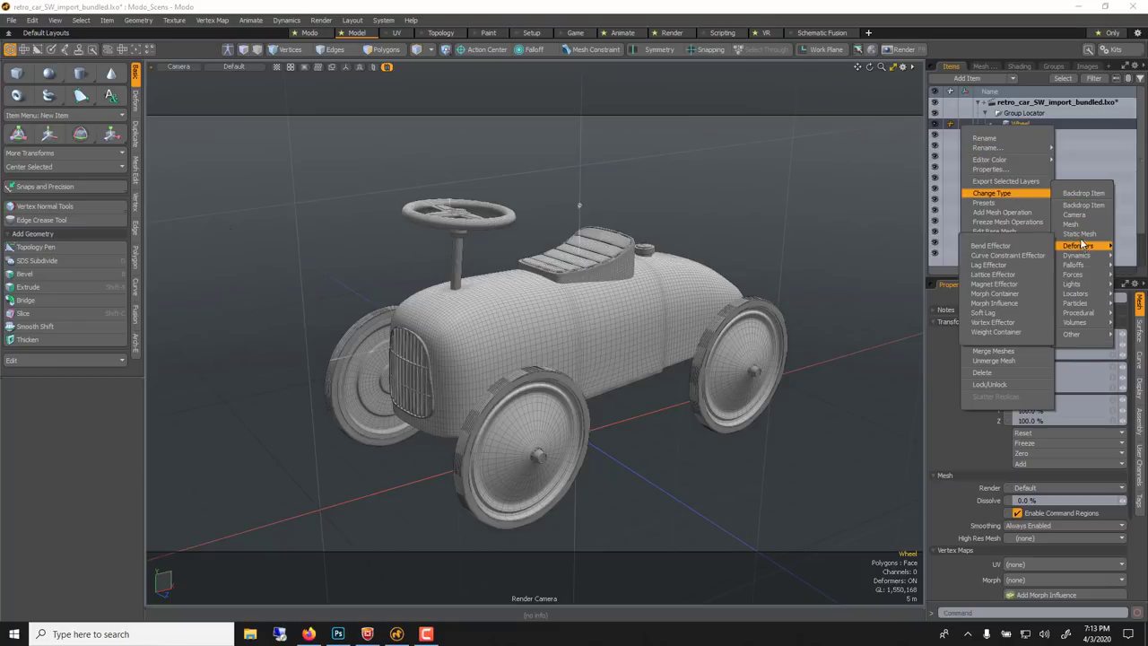
click(1021, 135)
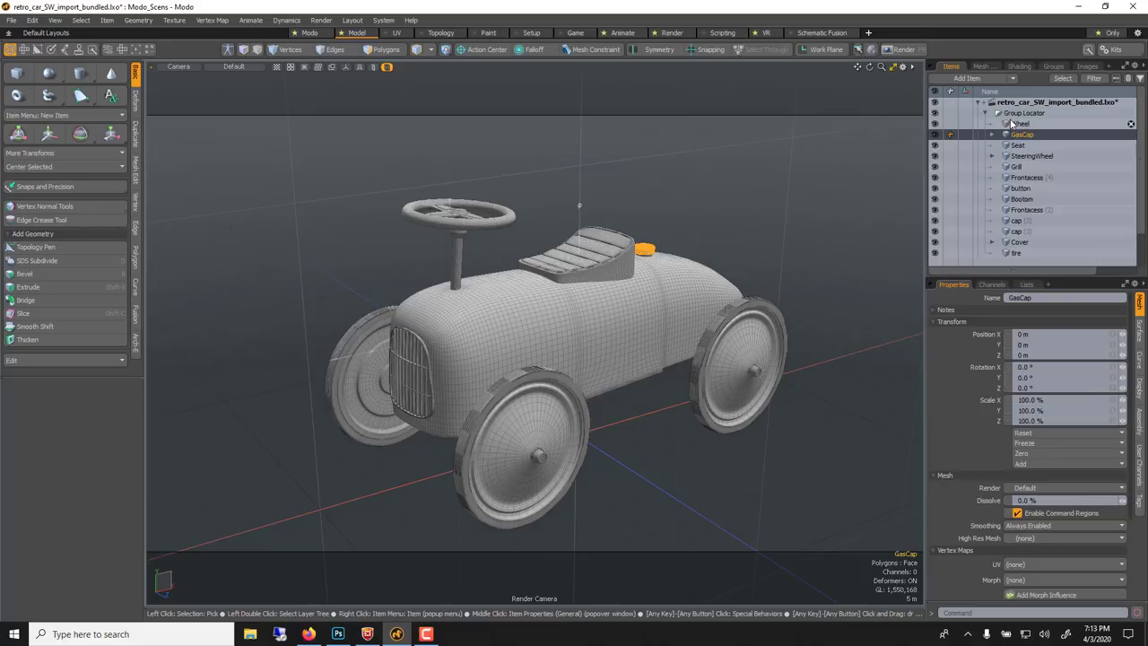
click(1017, 123)
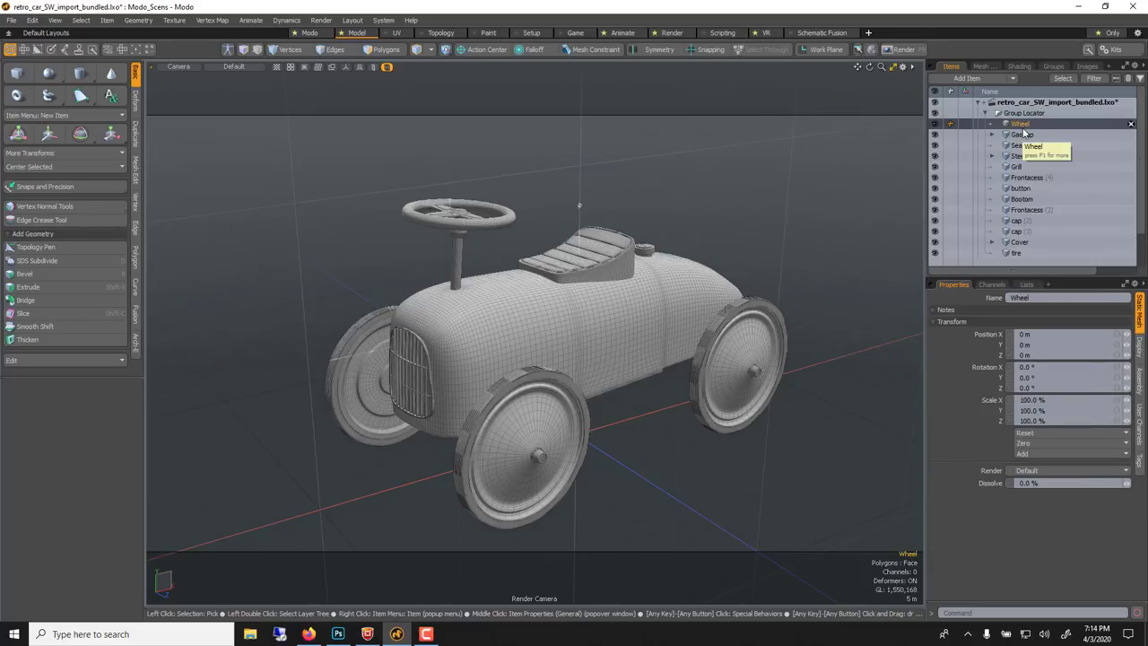
Create an instance of the Seat mesh.
click(1022, 135)
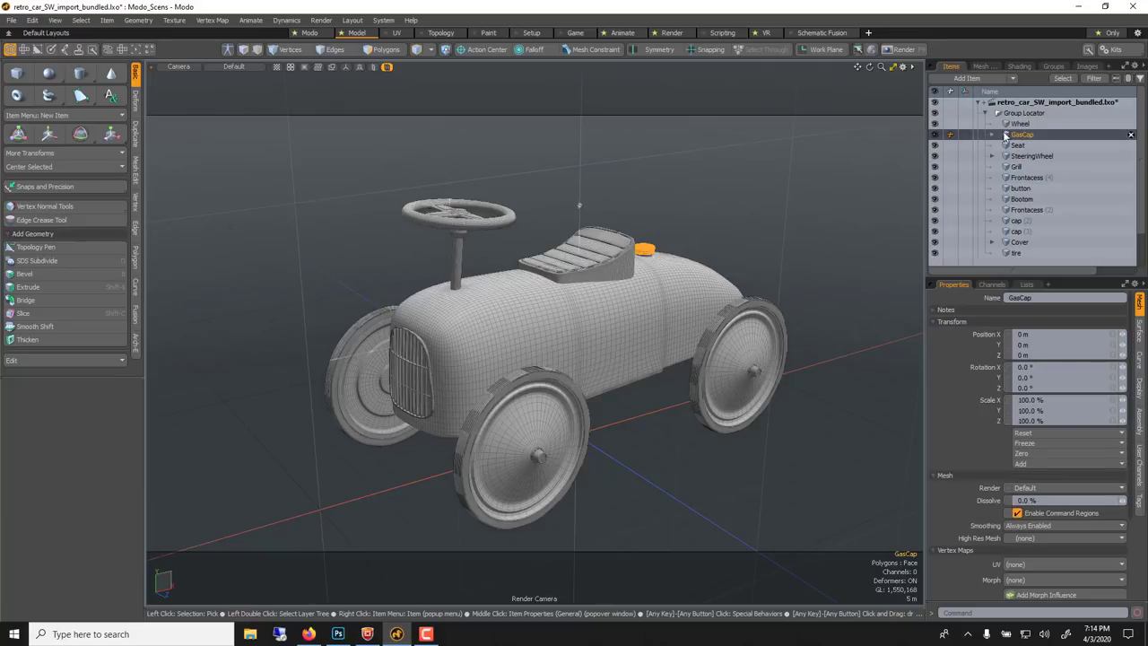
click(1006, 147)
key(ctrl+d)
click(1016, 125)
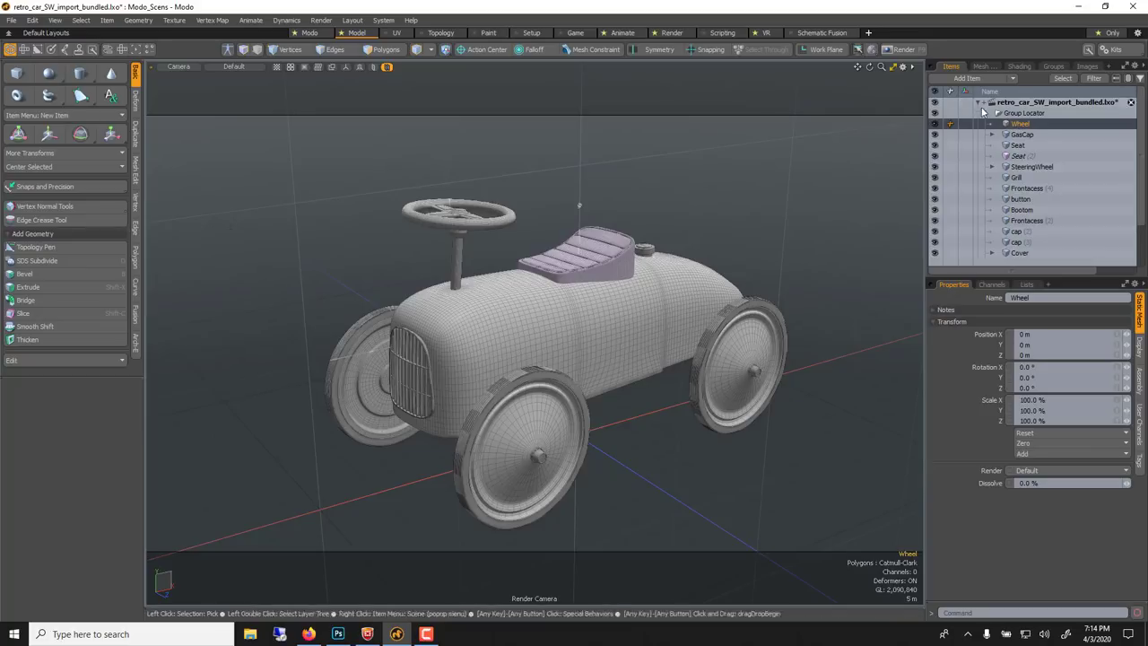
Try to move the Wheel item out of the Group Locator to the level above it, and undo the move.
click(987, 113)
click(1013, 114)
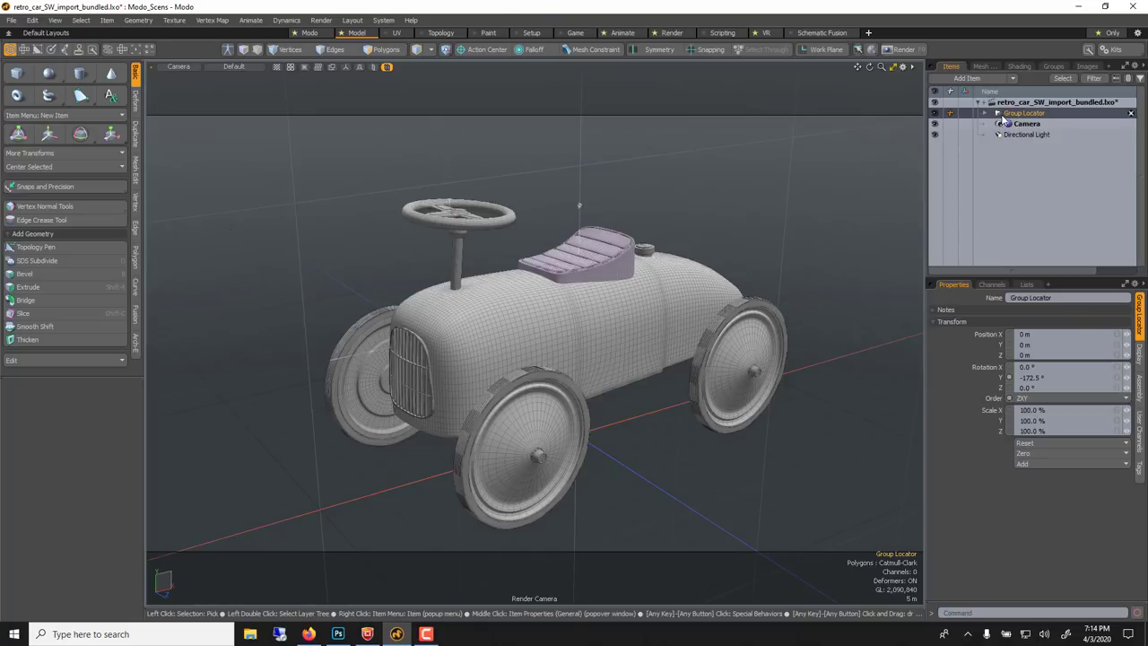
click(987, 113)
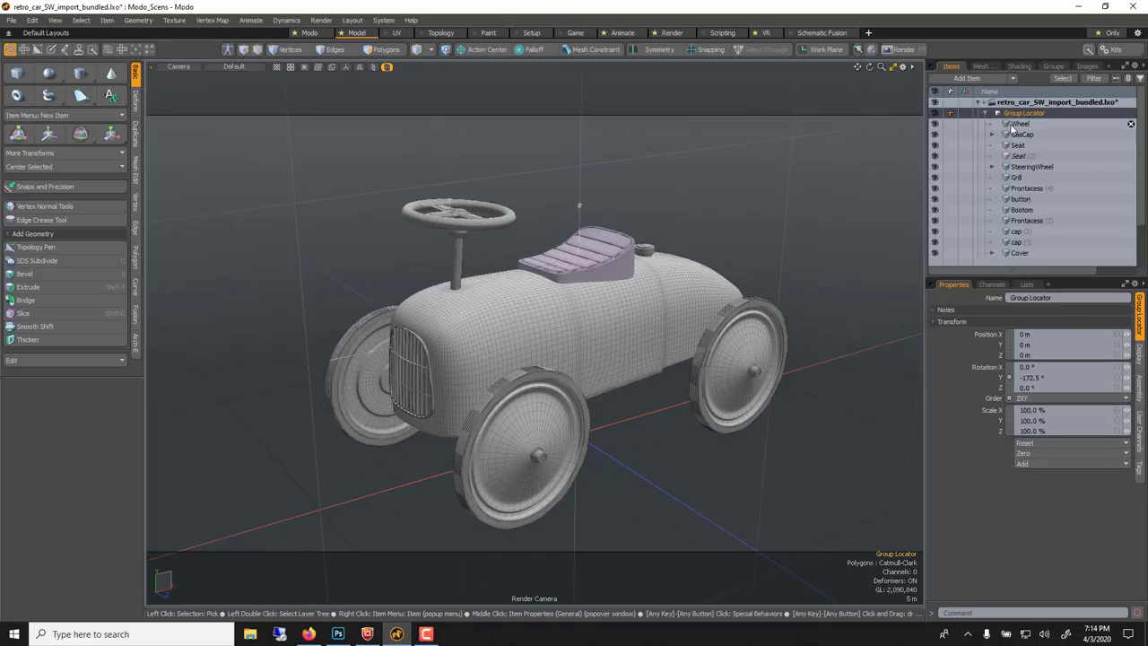
click(1013, 125)
drag(1014, 125, 1006, 115)
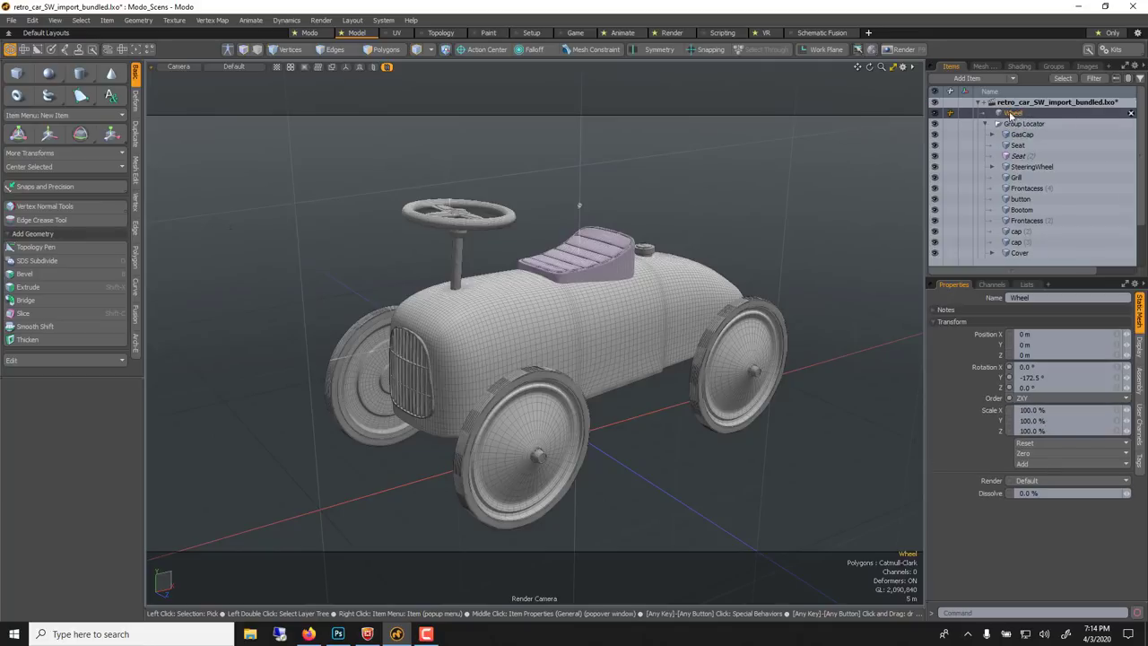
key(ctrl)
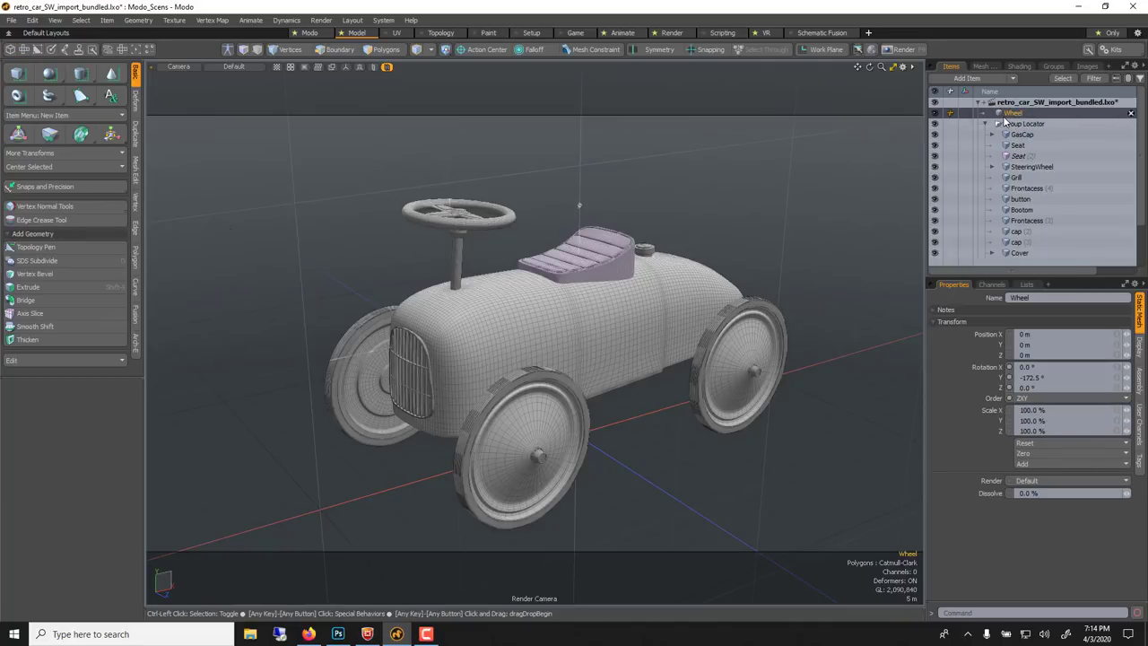
key(ctrl+z)
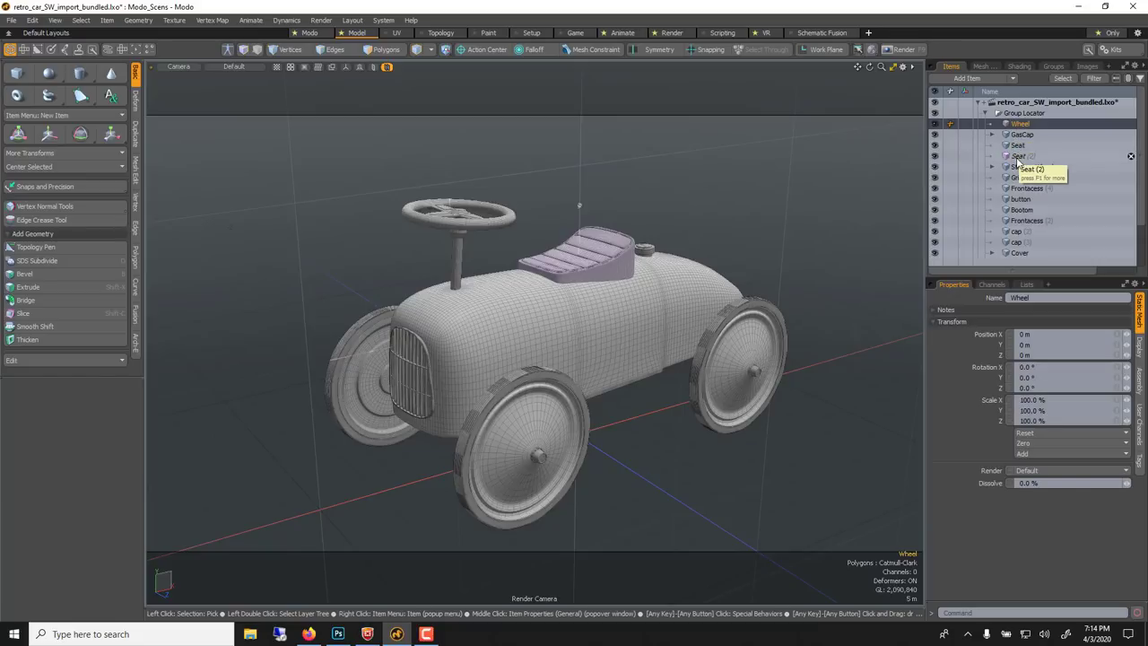
Compare the Seat instance with the static Wheel item, and convert the Wheel's type to Mesh.
click(1019, 156)
click(1019, 124)
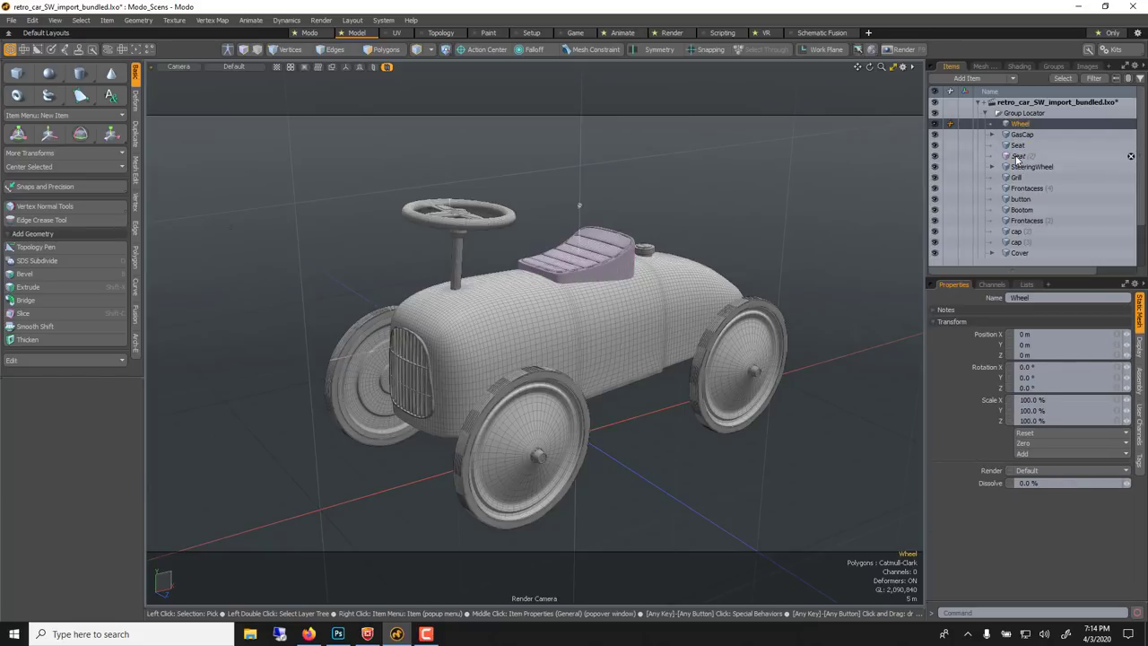
click(1019, 157)
click(1014, 124)
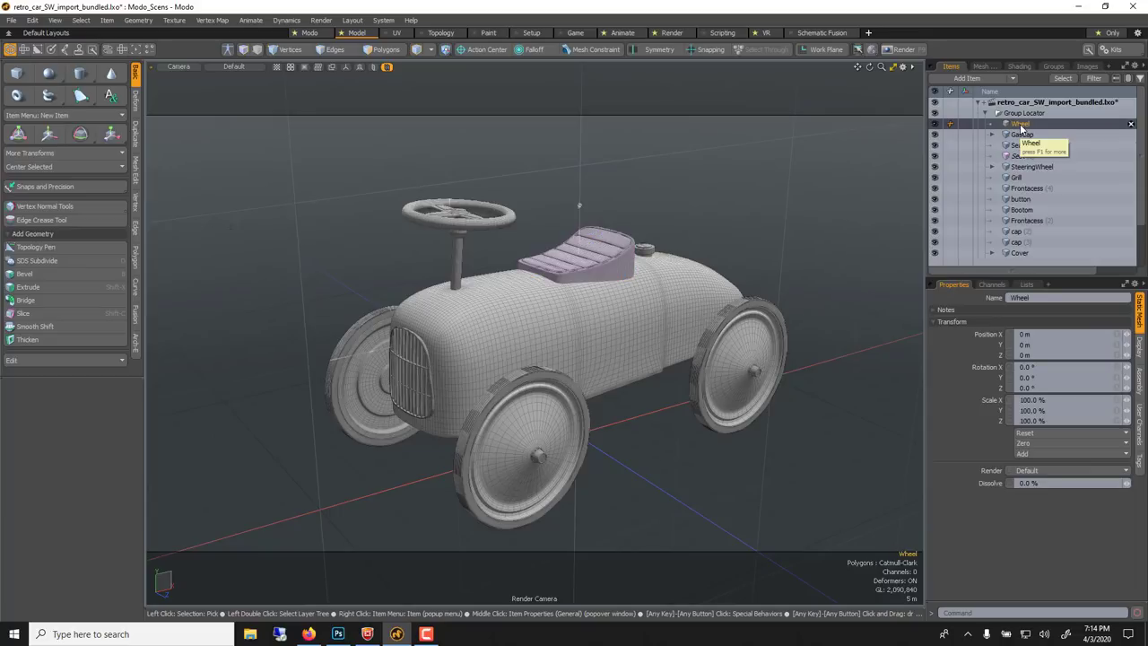
right_click(1015, 122)
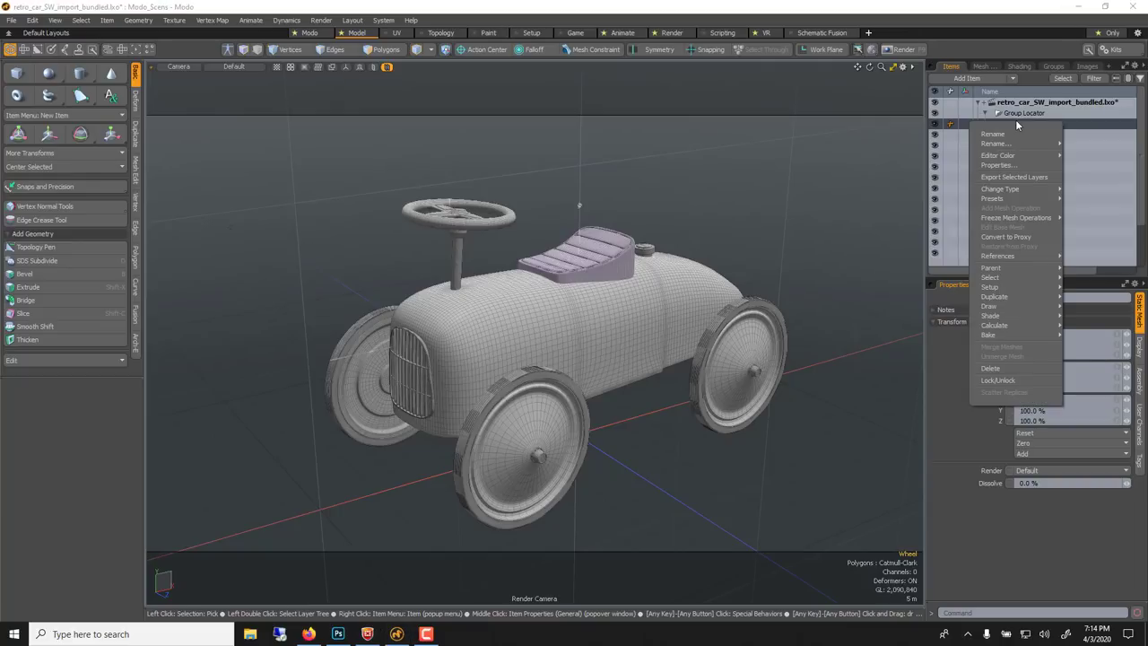
mouse_move(1023, 189)
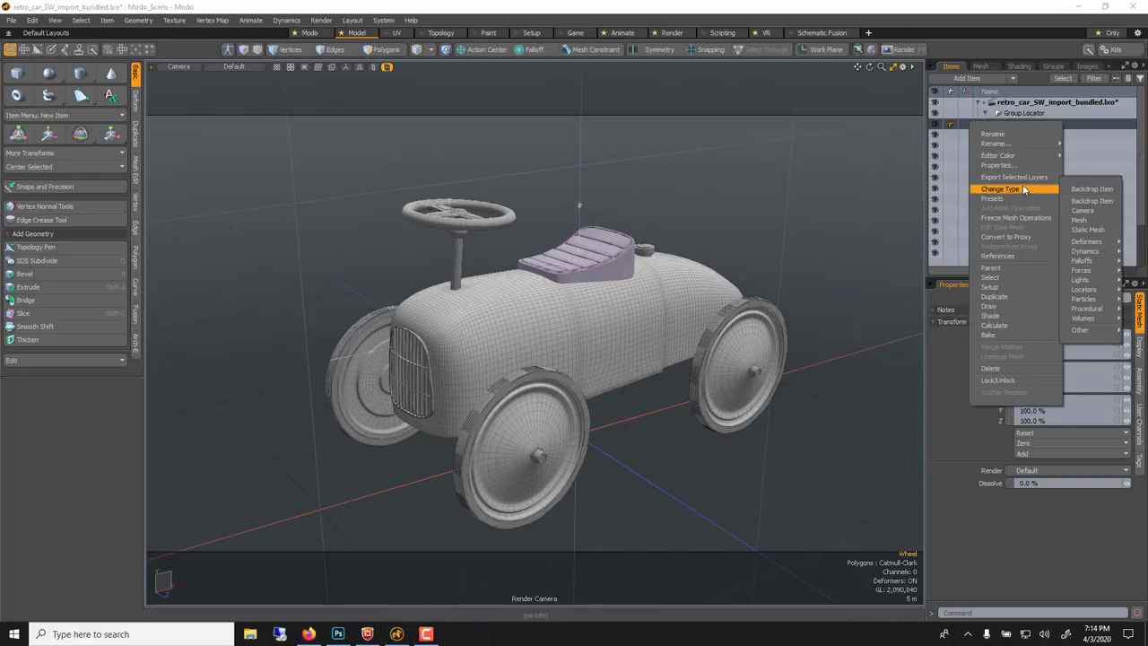
click(1077, 220)
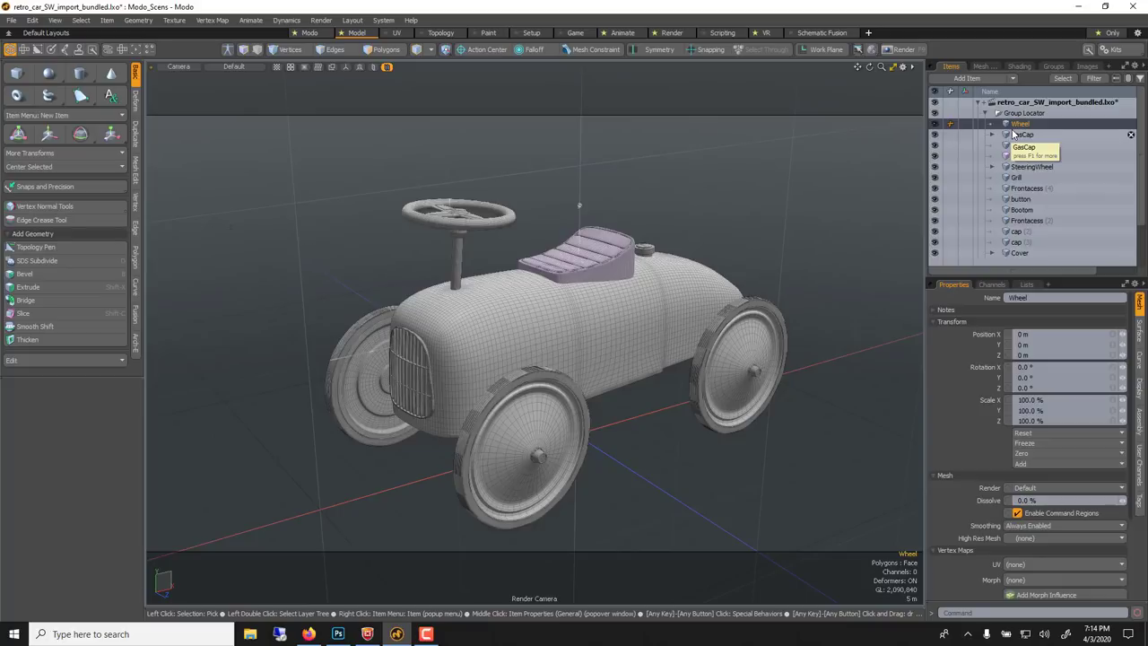
Convert the Seat (2) instance into a regular Mesh item.
click(1022, 156)
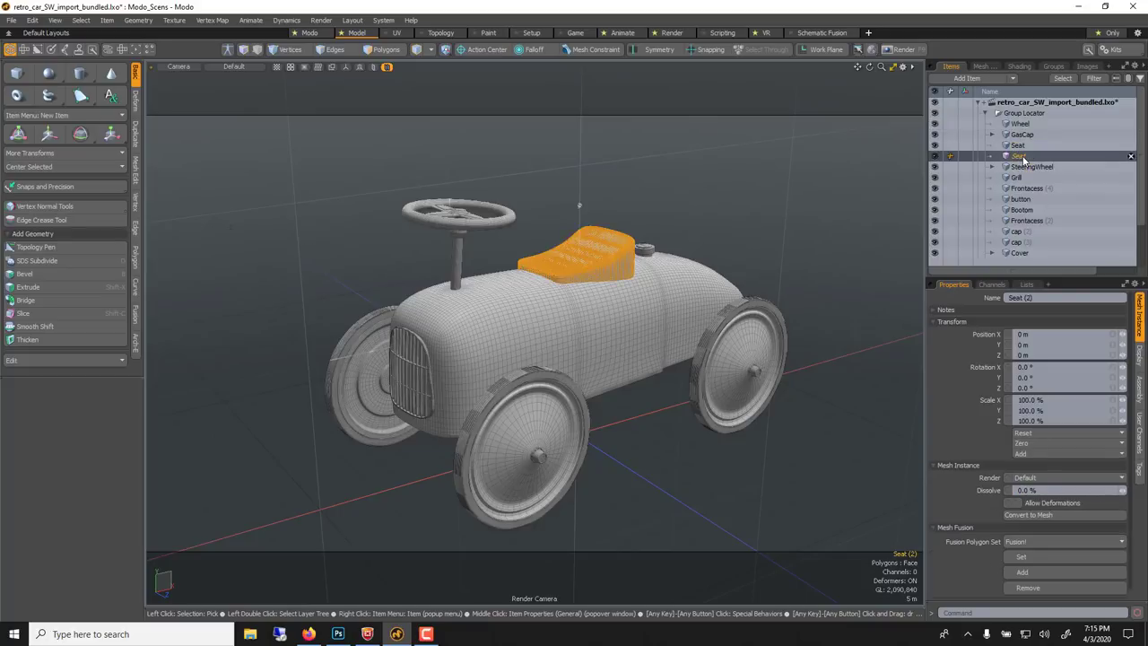
right_click(1023, 158)
mouse_move(1009, 225)
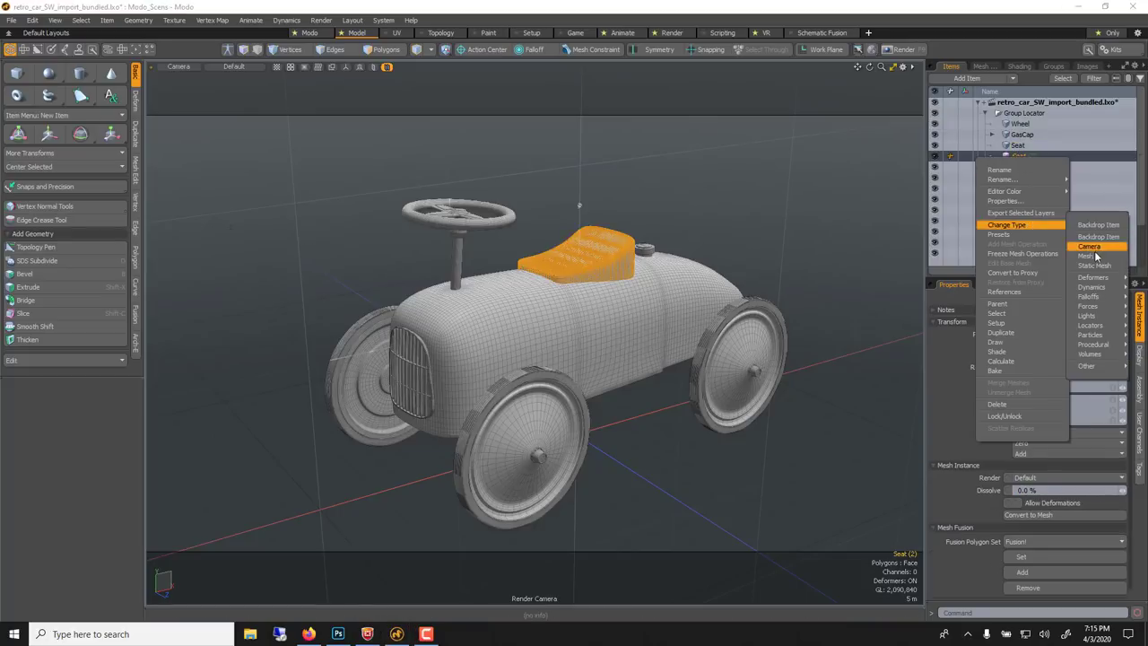
click(1081, 237)
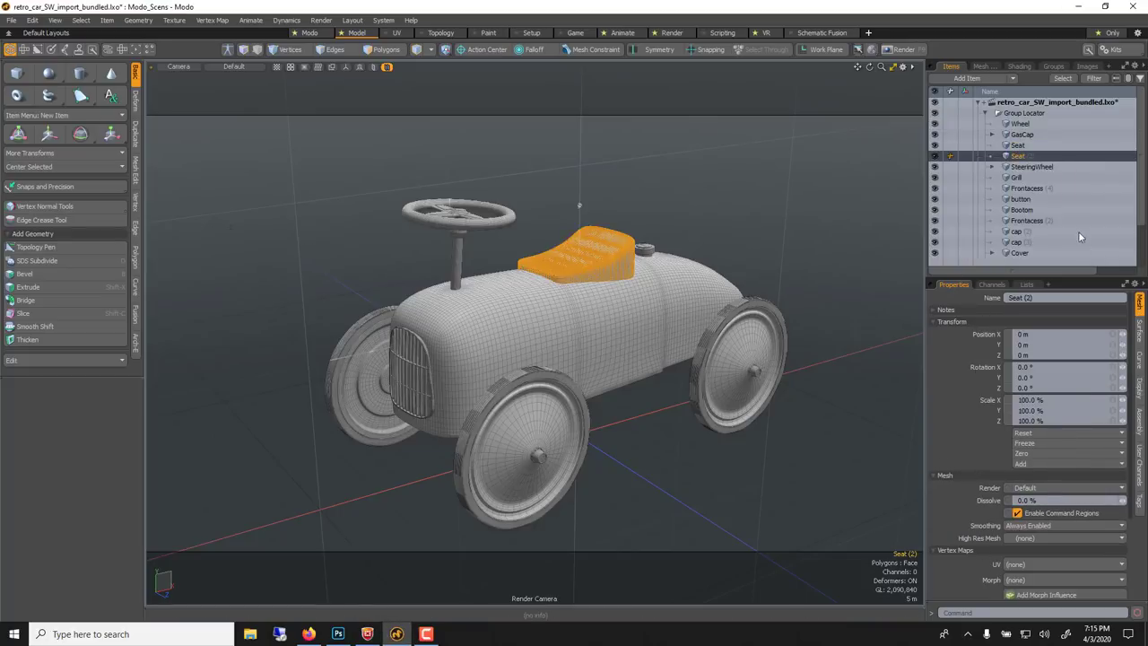
Select the range of items from Wheel to the second Seat, and change their type to Mesh.
shift+click(1021, 126)
right_click(1022, 130)
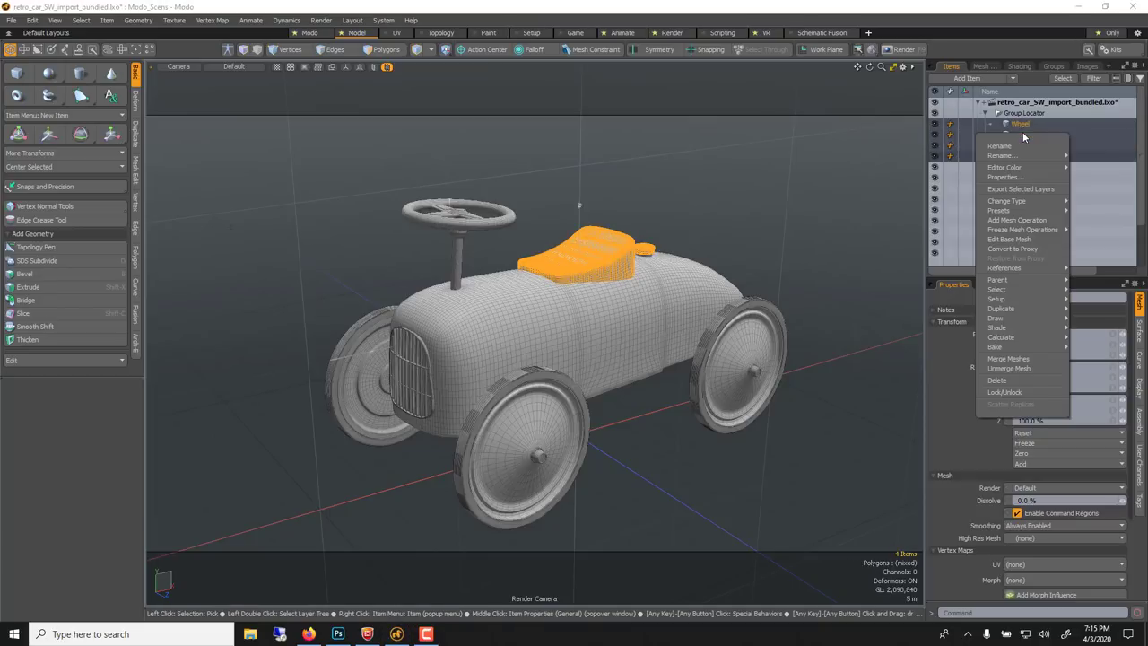
mouse_move(1031, 201)
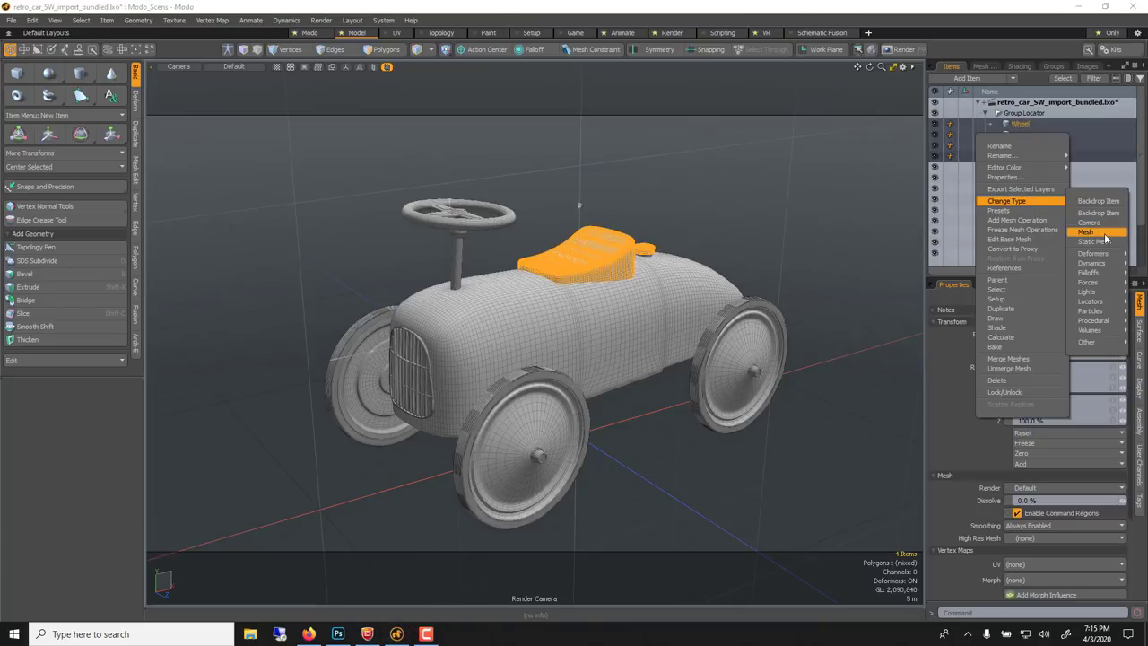
click(1102, 234)
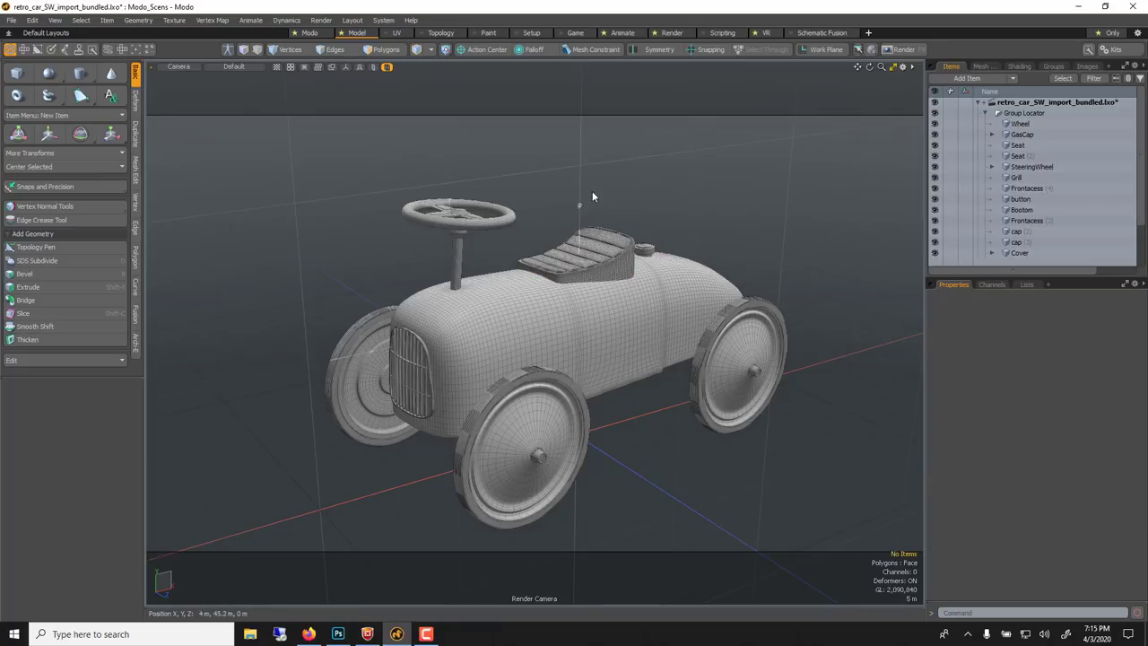
View the scene in the Modo and Game layouts, and return to the Model layout.
click(311, 33)
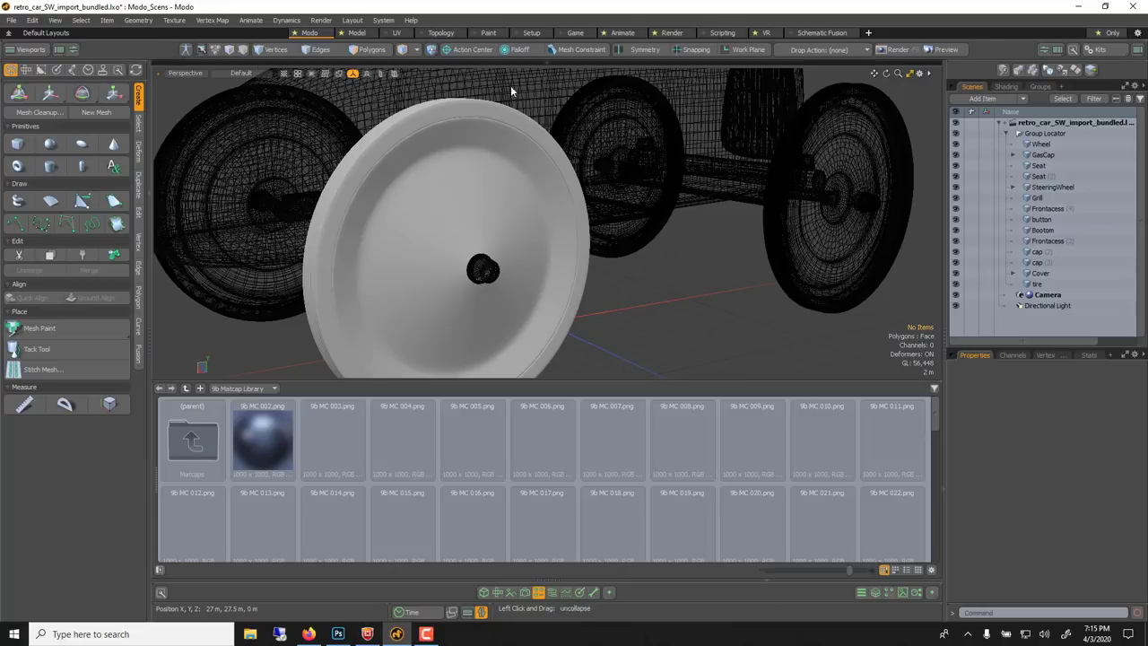
click(485, 33)
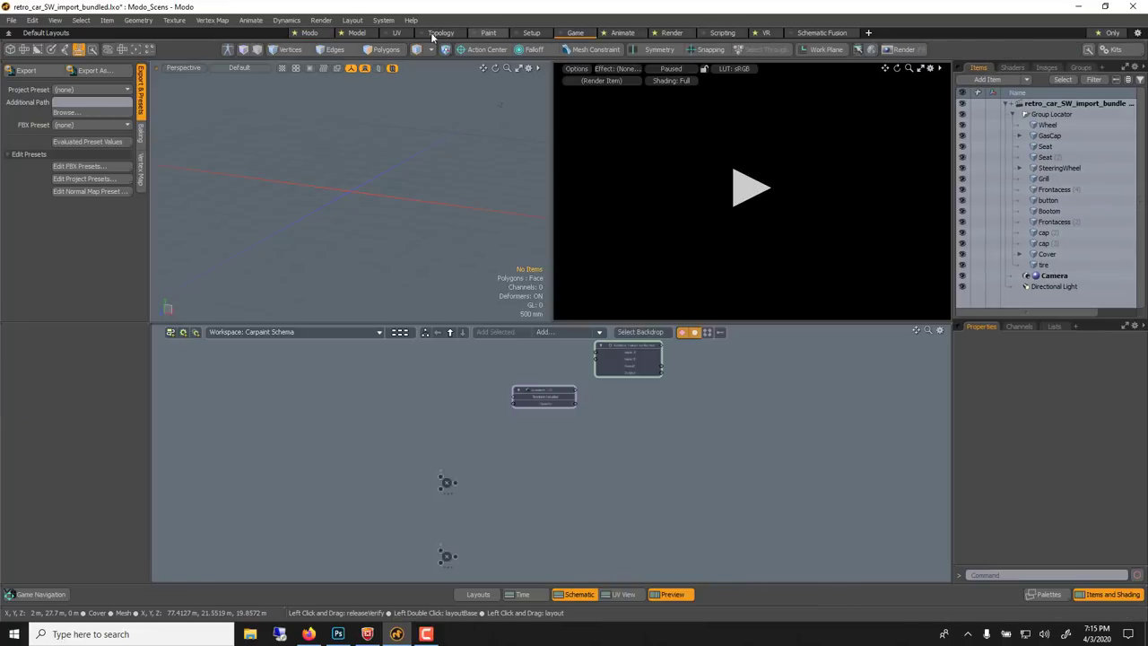
click(357, 34)
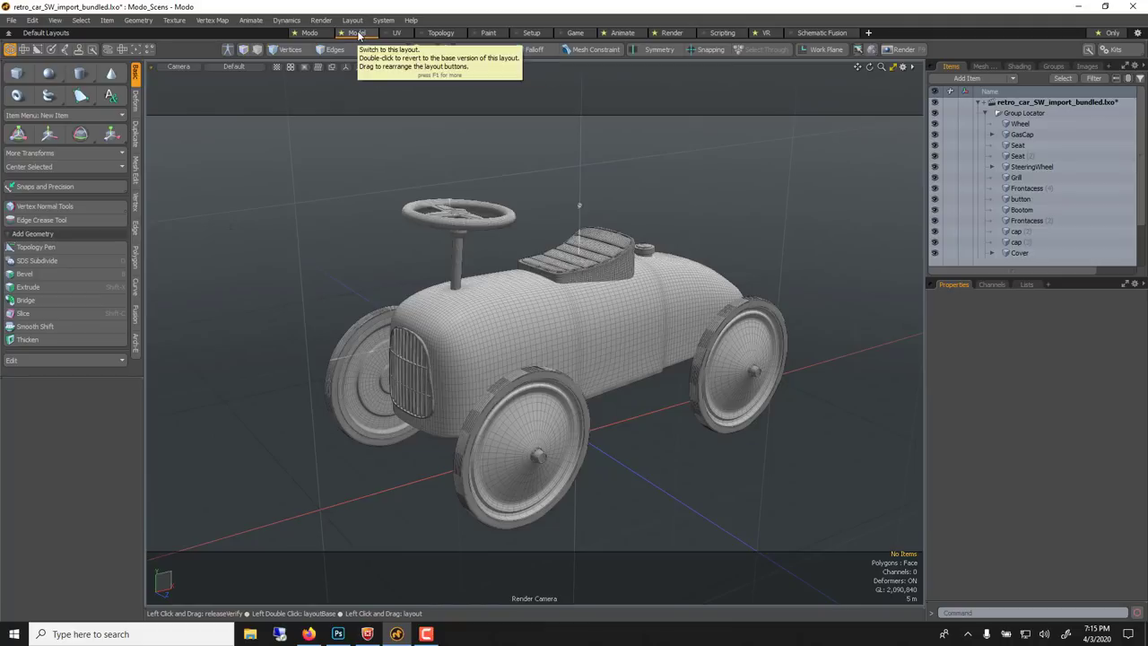
Limit the layout bar to the other set of layouts and collapse it, restoring the full bar after each change.
click(1113, 34)
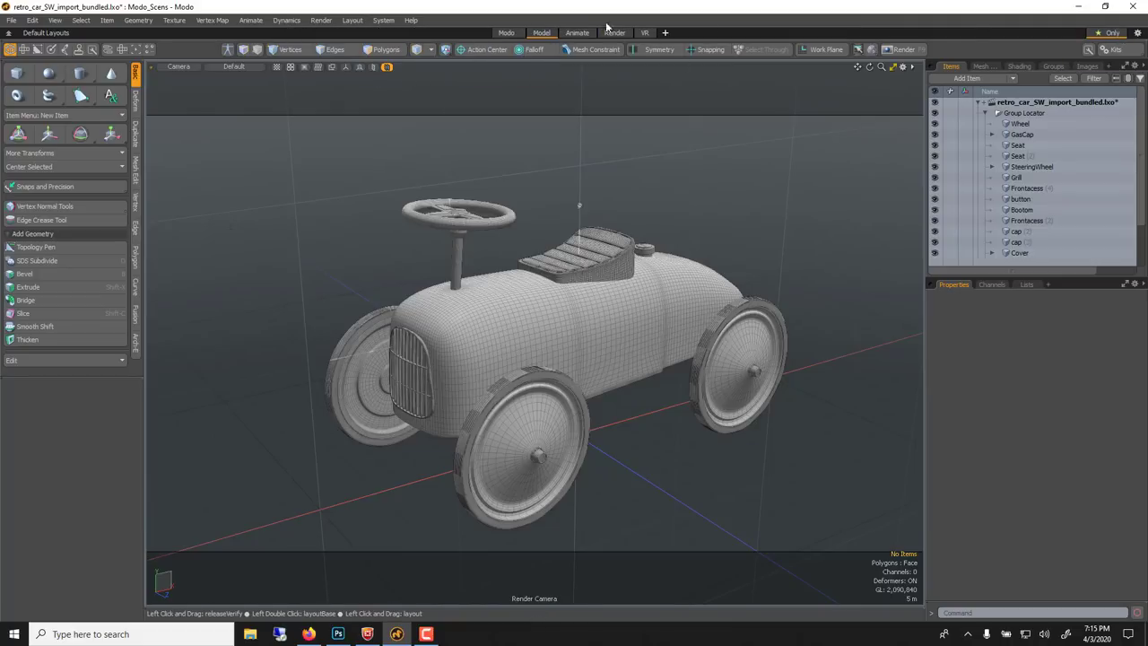
click(1110, 33)
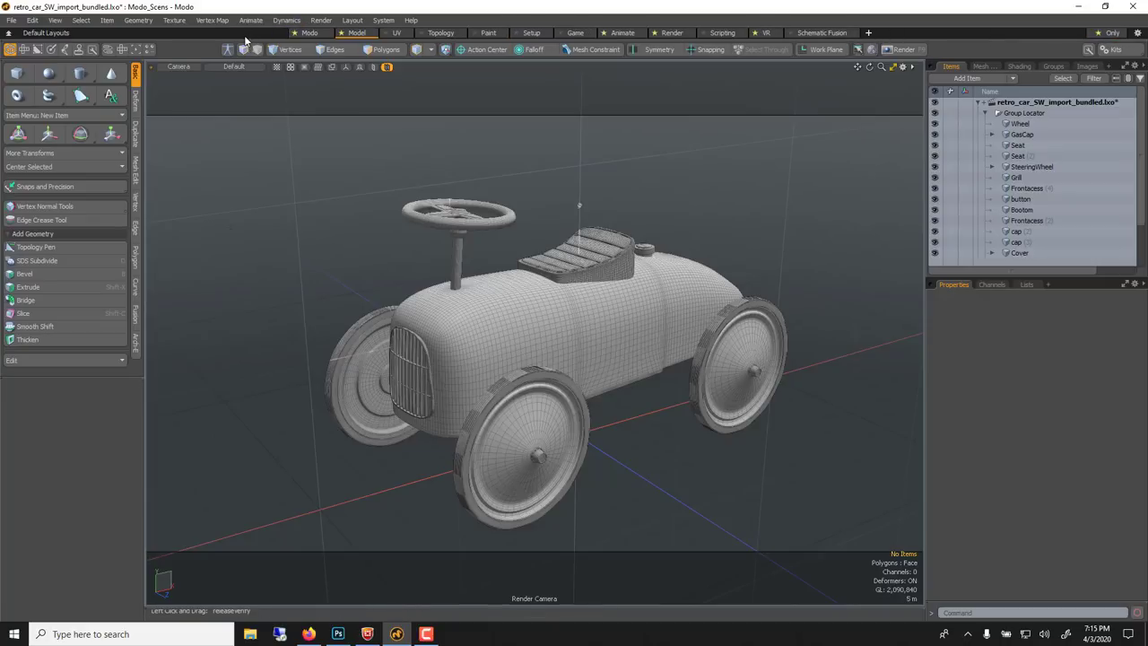
click(9, 34)
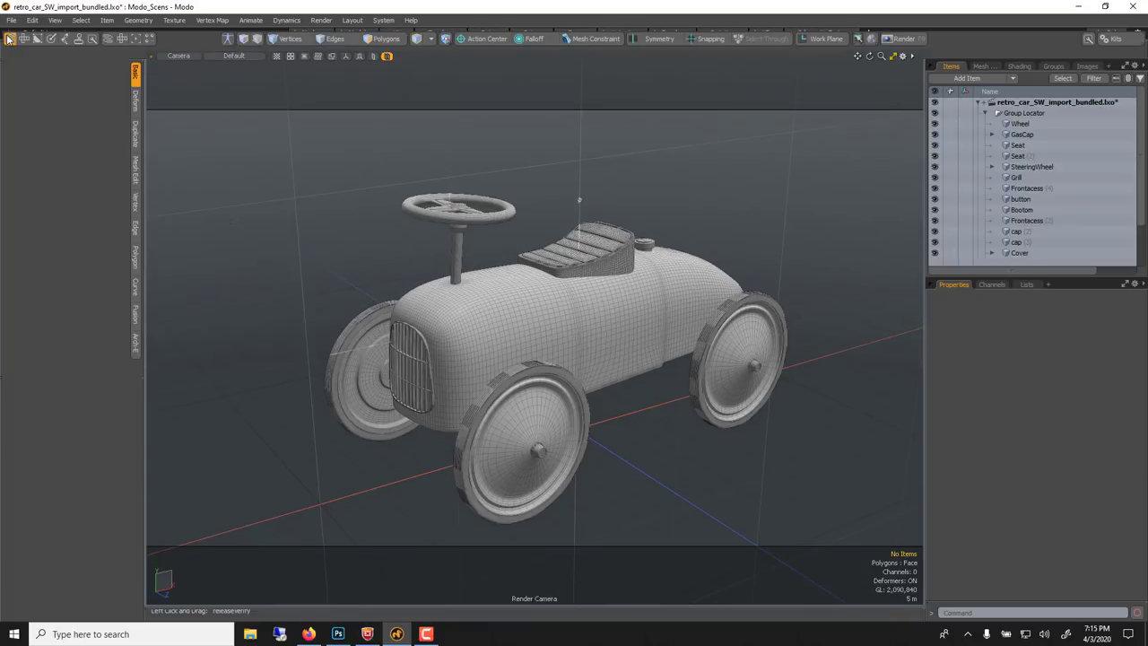
click(52, 28)
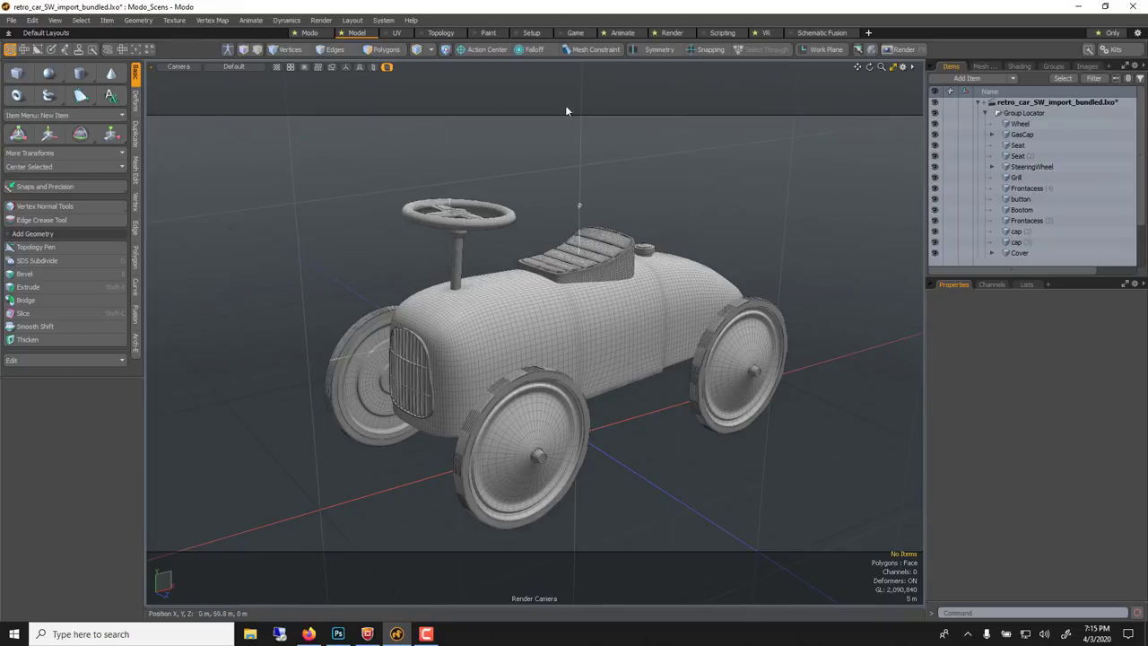
Compare the car with and without its wireframe overlay, and view it from a slightly different camera angle.
click(386, 68)
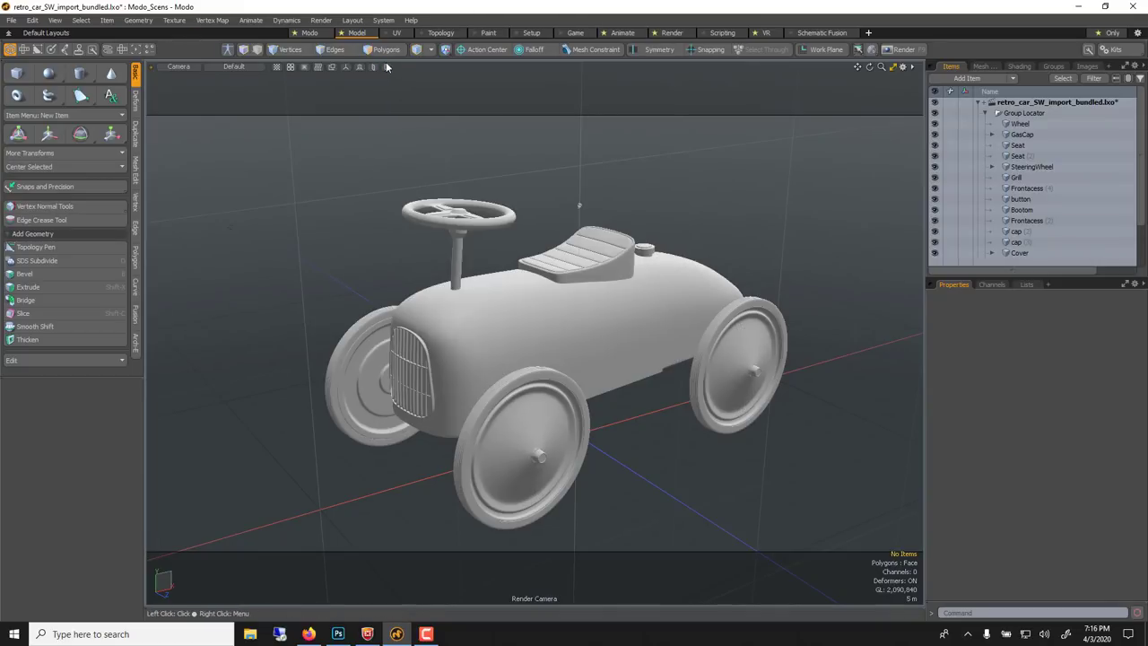
click(386, 67)
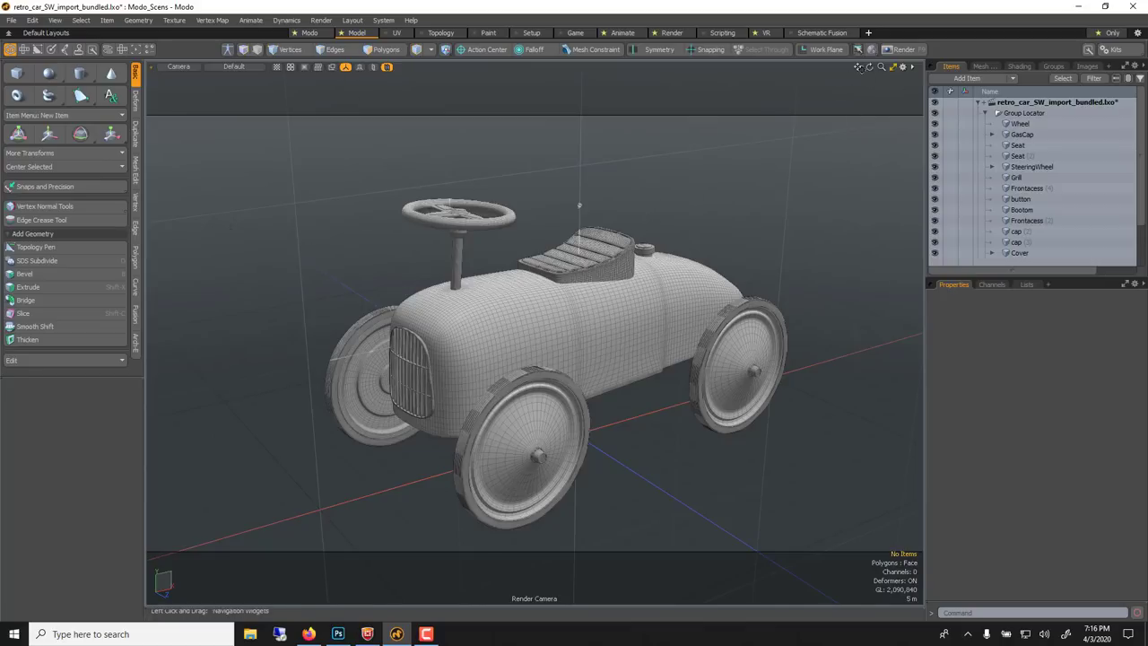
mouse_move(869, 68)
mouse_down()
mouse_move(812, 72)
mouse_move(852, 66)
mouse_up()
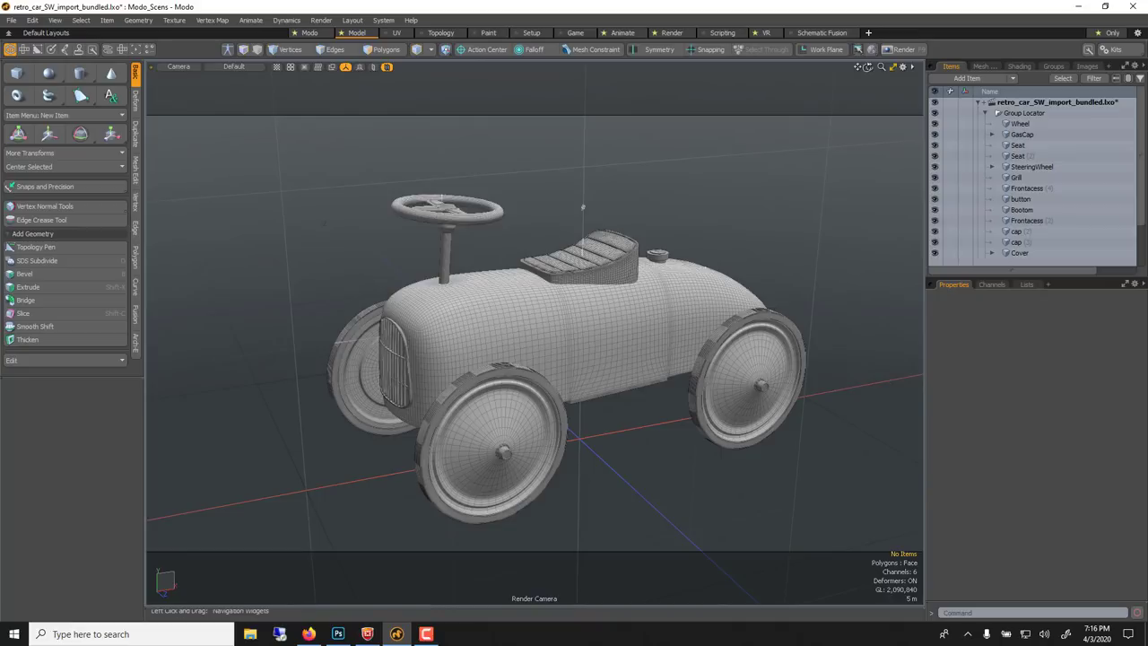
Try the Default option for Trackball Rotation in the 3D viewport properties, set it back to No, and check the visibility options.
click(892, 66)
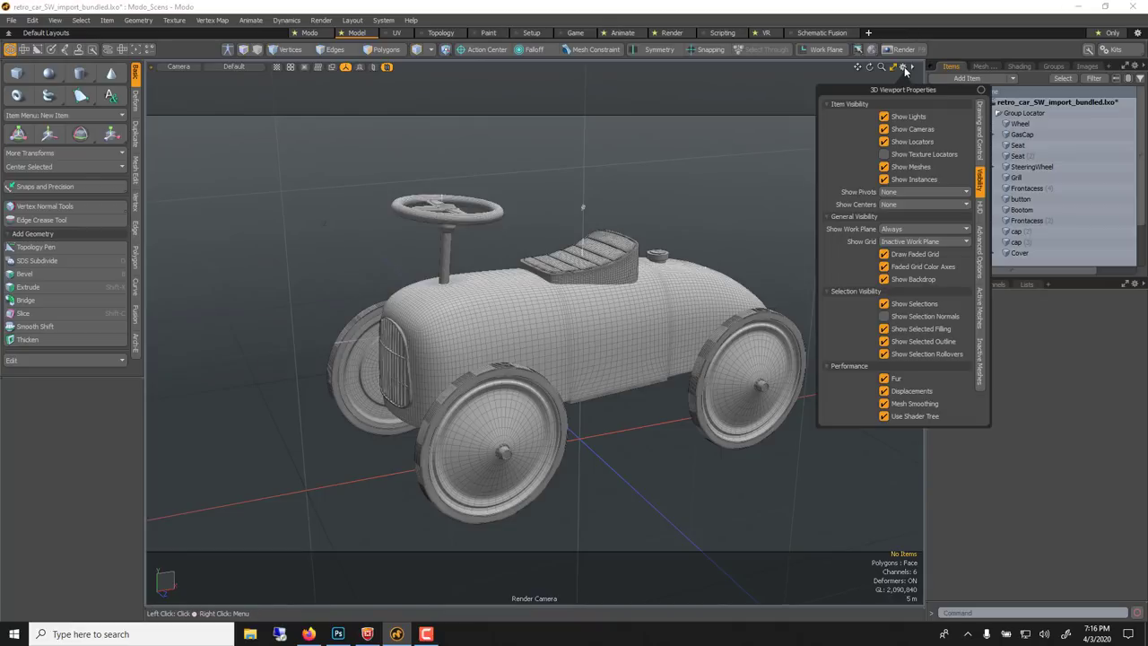
click(980, 130)
click(861, 481)
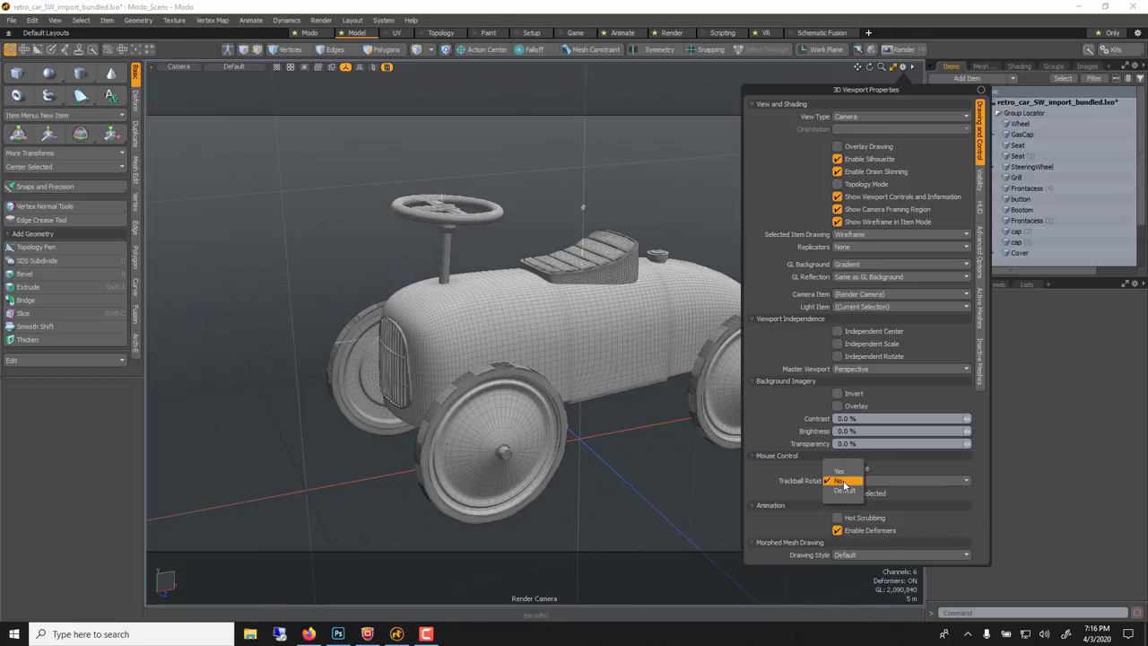
click(844, 490)
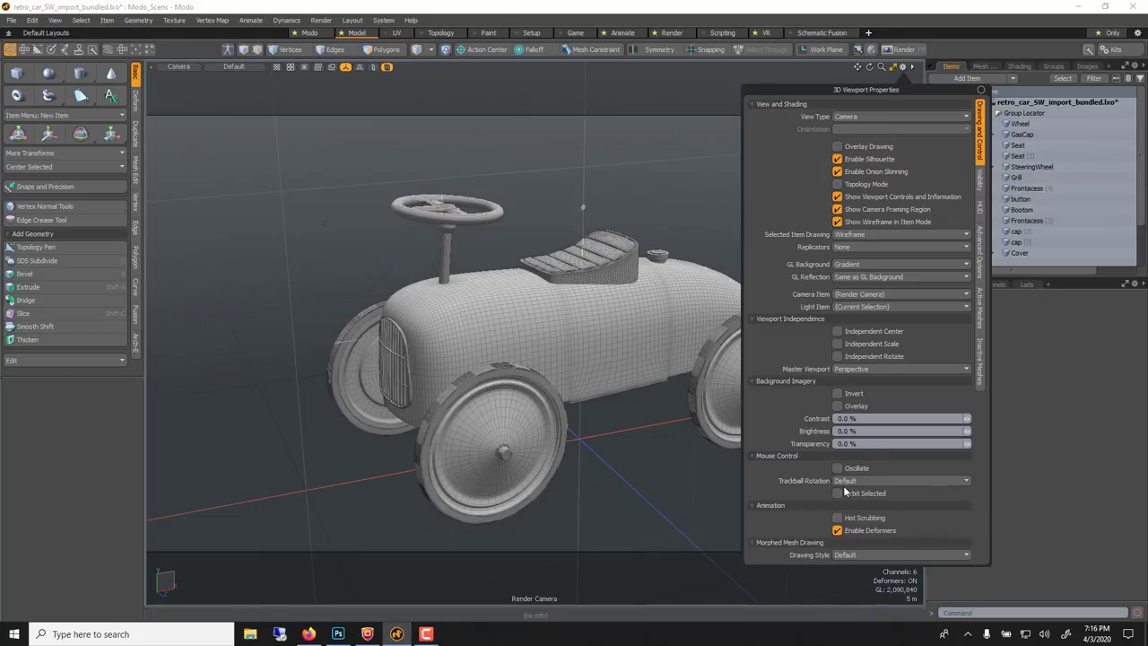
click(845, 481)
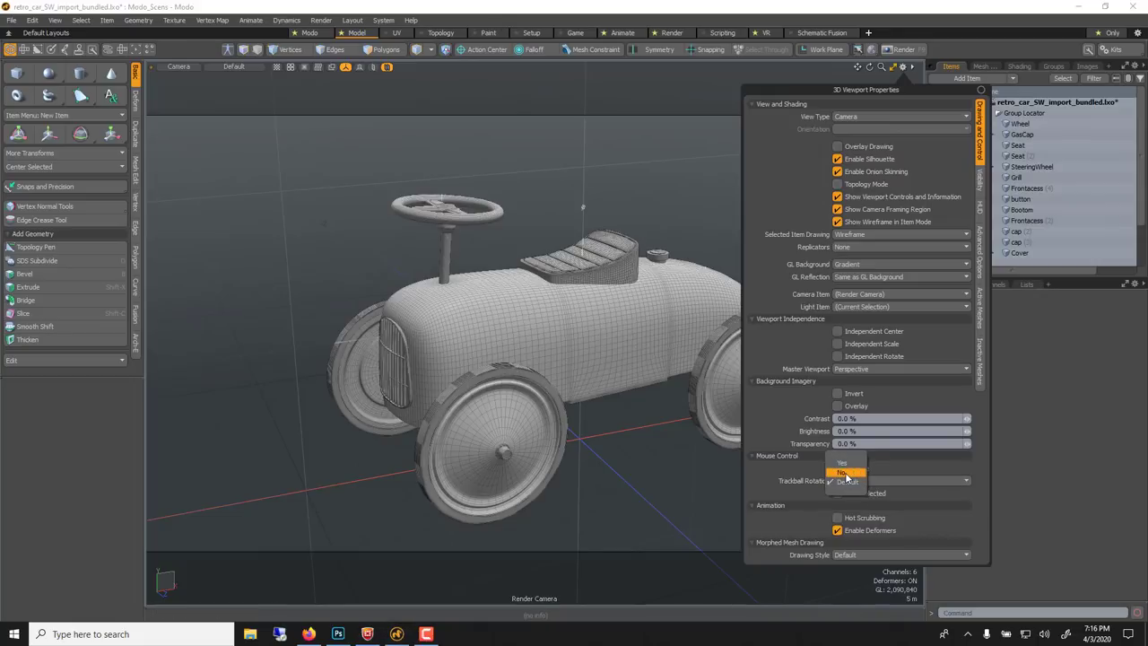
click(843, 473)
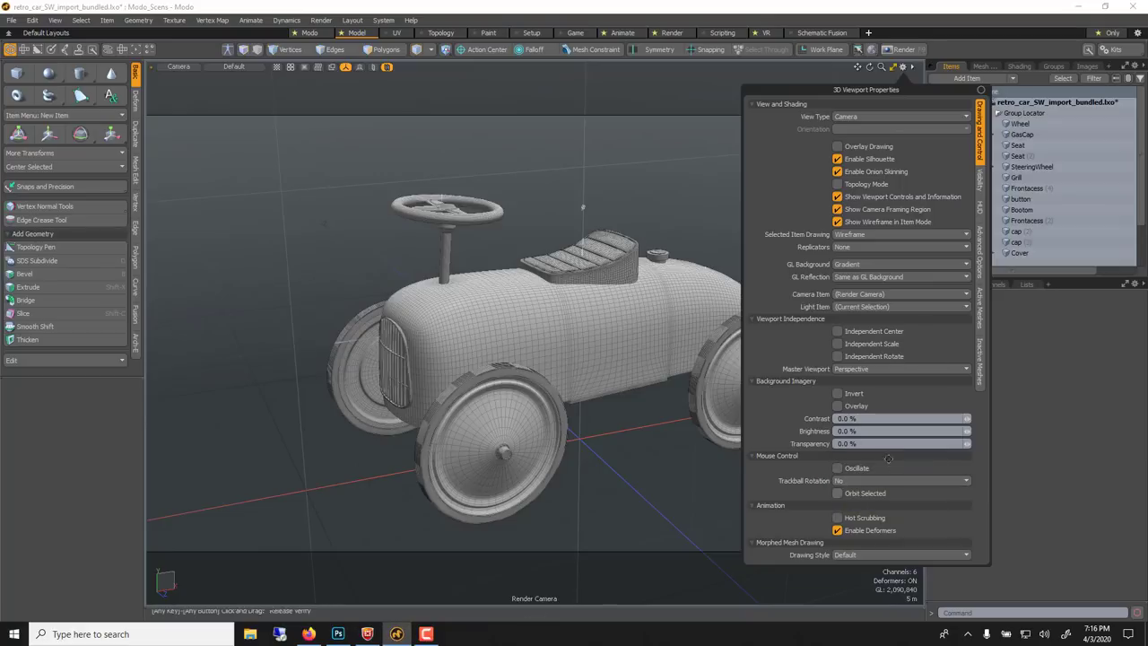
click(841, 484)
click(841, 485)
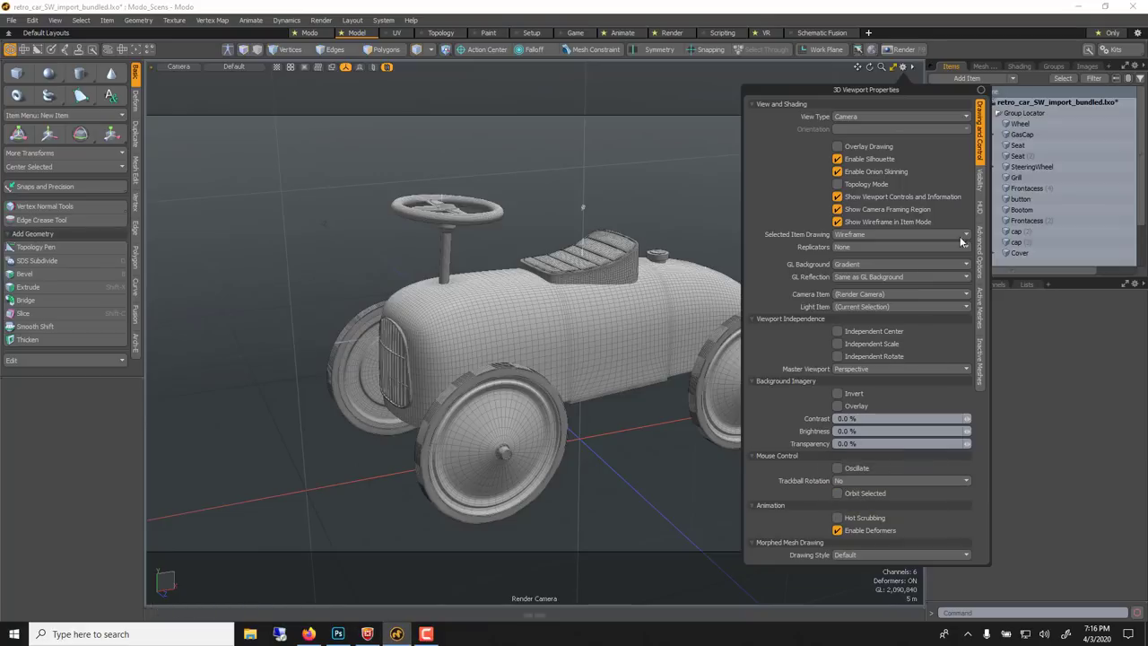
click(980, 176)
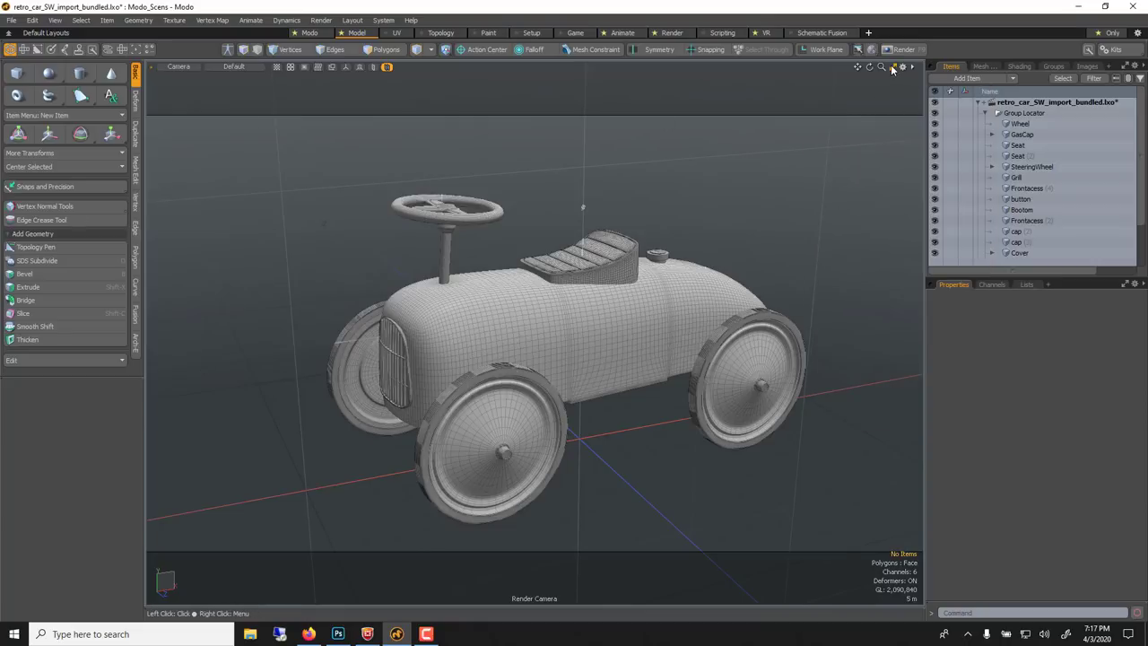
Show the four-view arrangement, return to the single maximized camera view, and check the Mesh Edit and Basic tool sets.
click(892, 70)
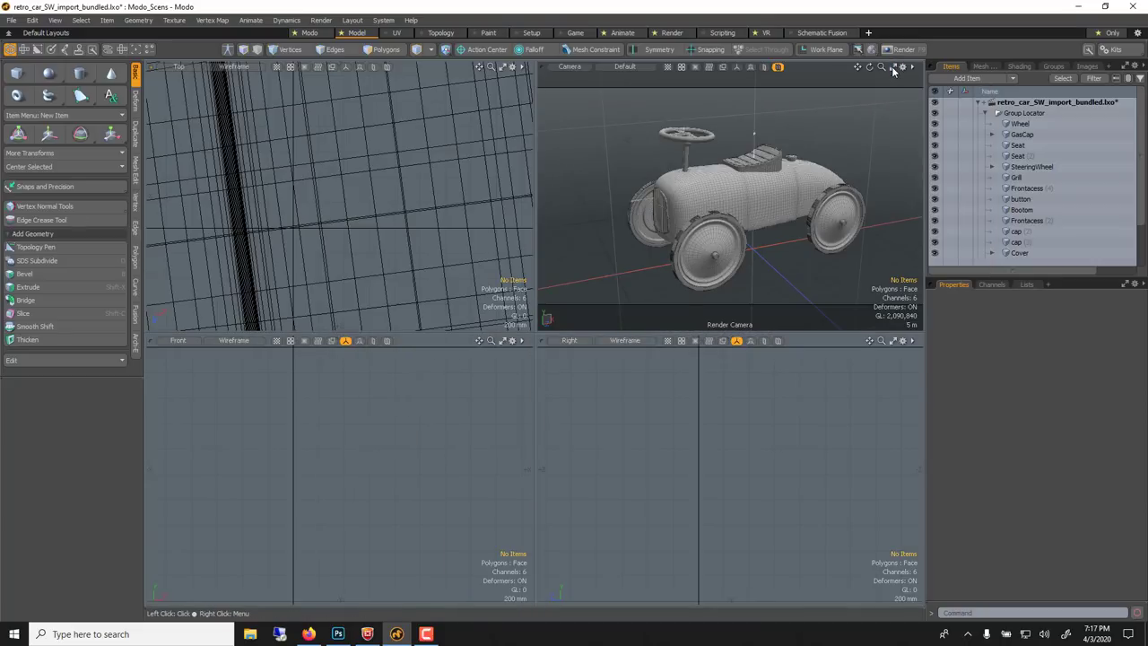
click(893, 68)
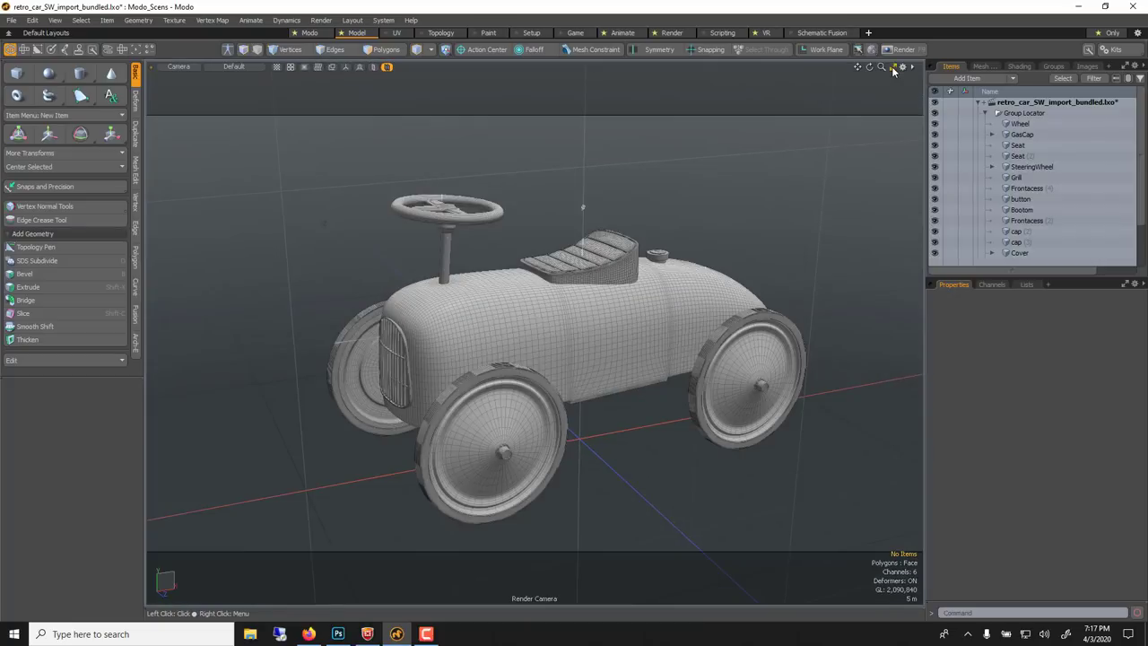
click(136, 175)
click(137, 76)
Change the viewport from the Camera view to the Perspective view and fit the whole scene in it.
click(192, 70)
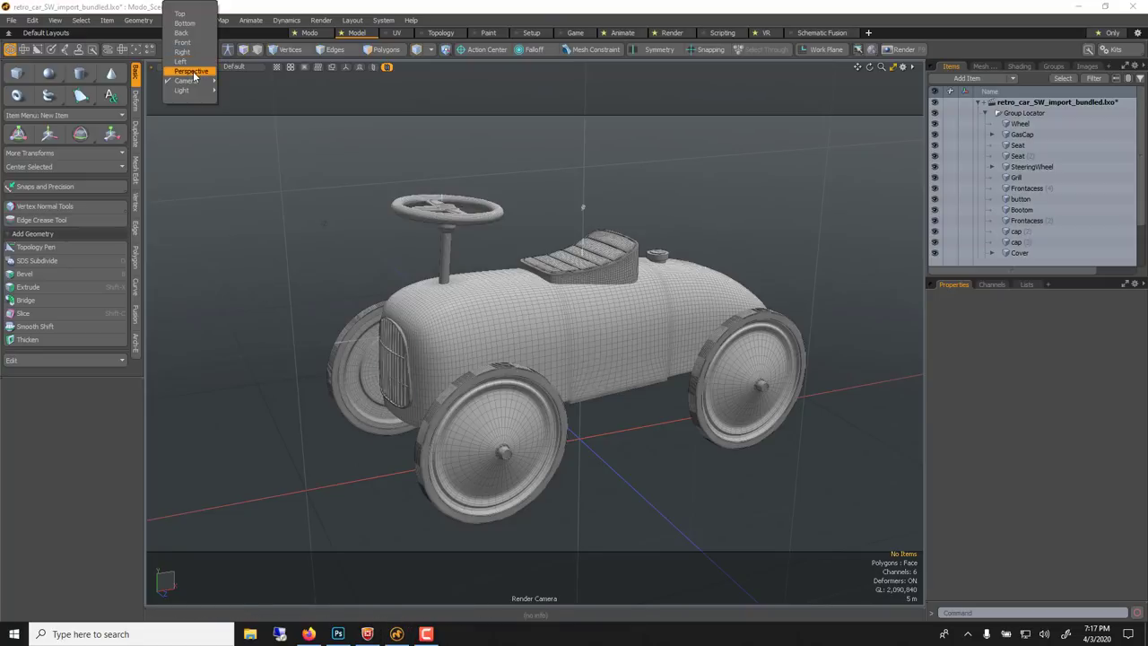
click(192, 73)
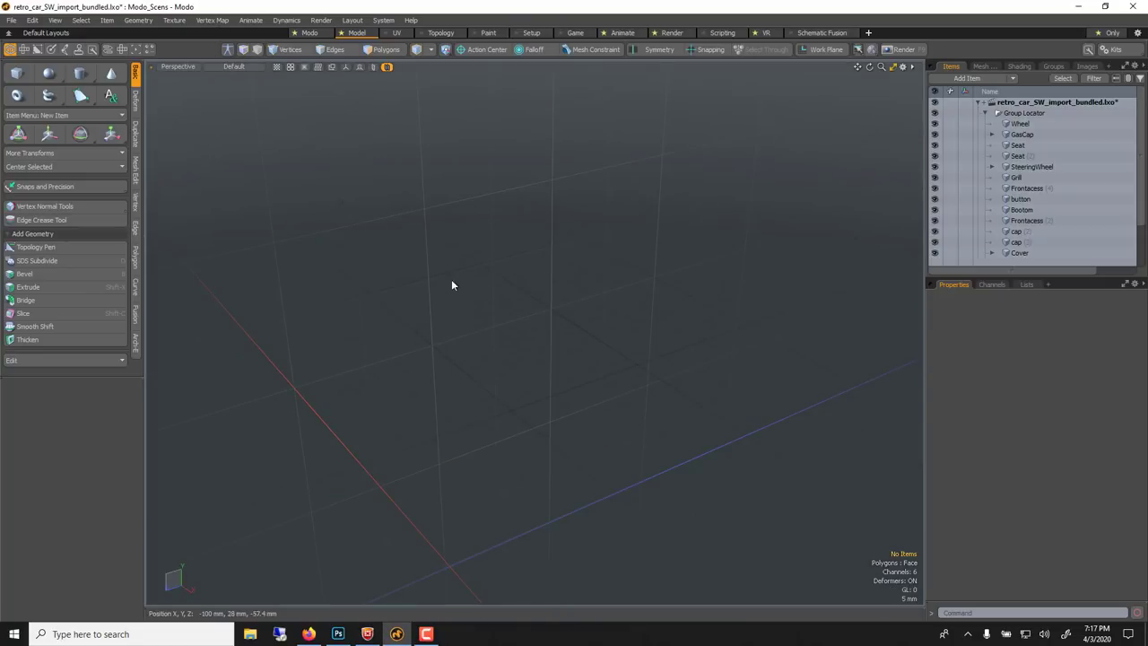
key(a)
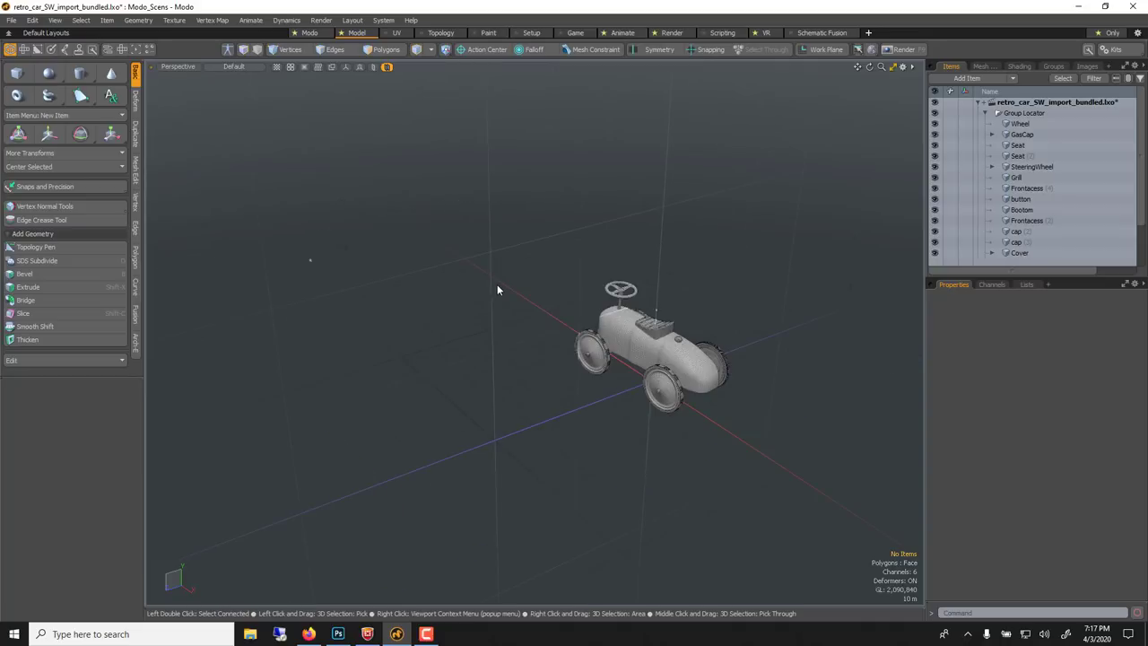
Select the Cover mesh and examine the car body's wireframe up close and from several sides.
click(621, 328)
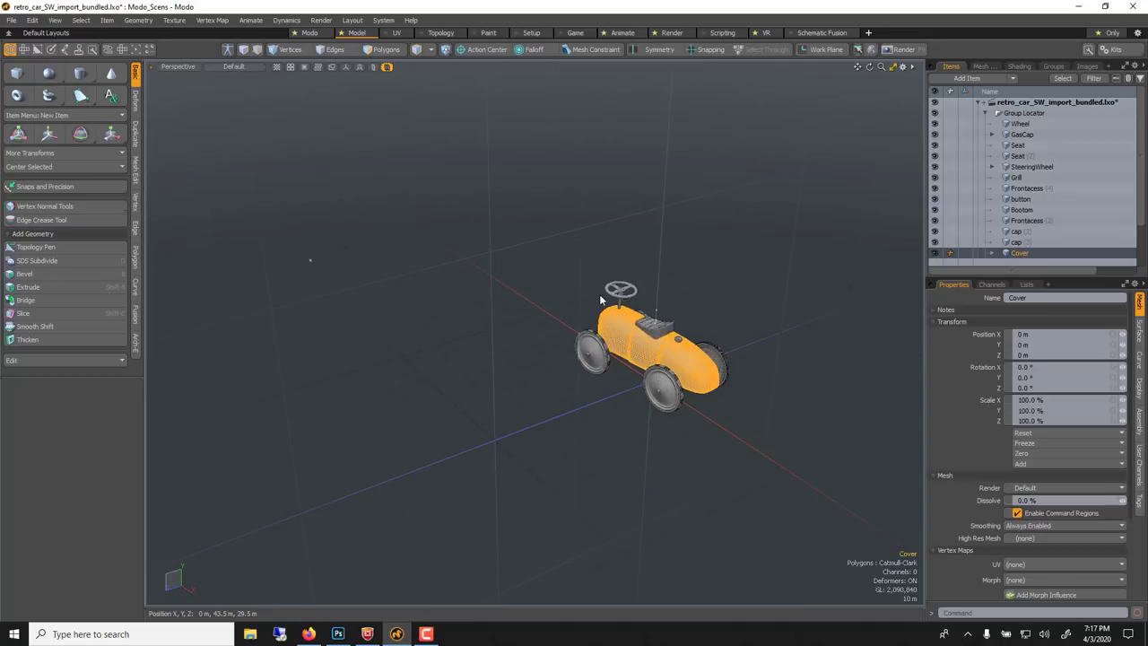
alt+drag(674, 314, 731, 272)
alt+drag(725, 205, 678, 269)
scroll(612, 383, up, 8)
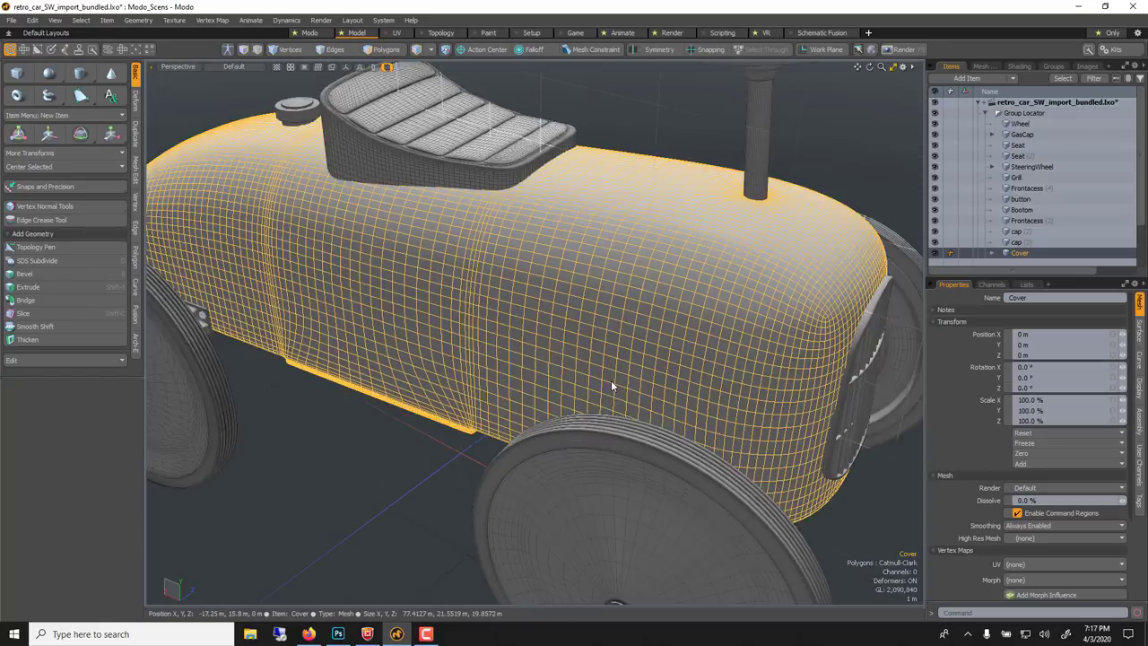
scroll(614, 369, down, 8)
scroll(617, 349, up, 4)
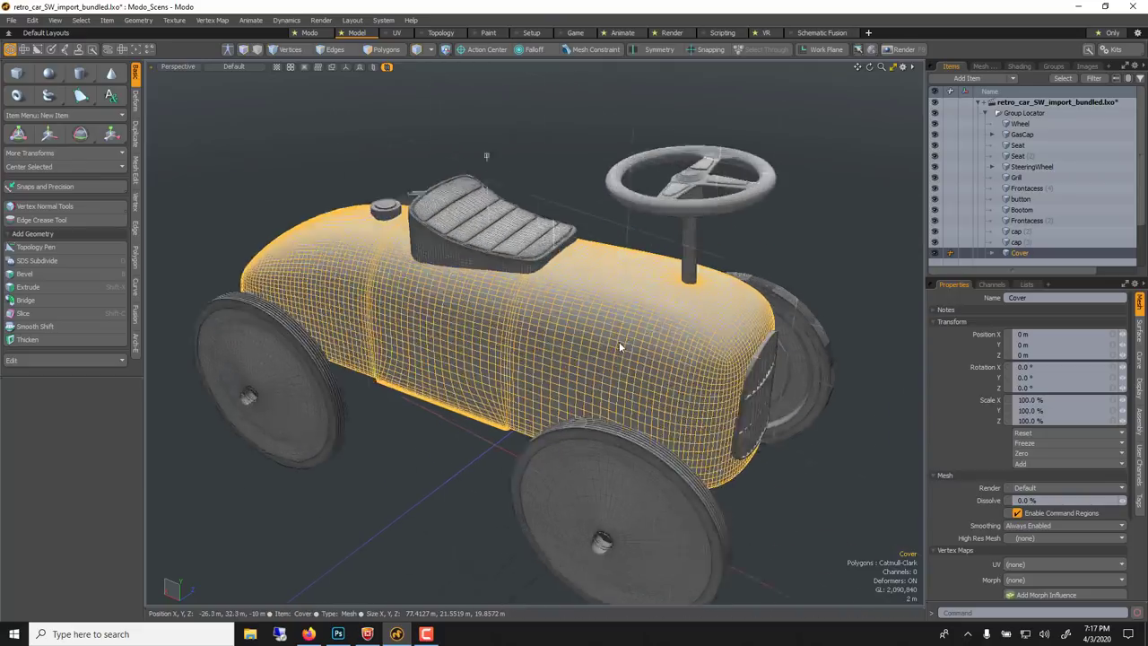
scroll(615, 338, down, 2)
scroll(615, 339, up, 2)
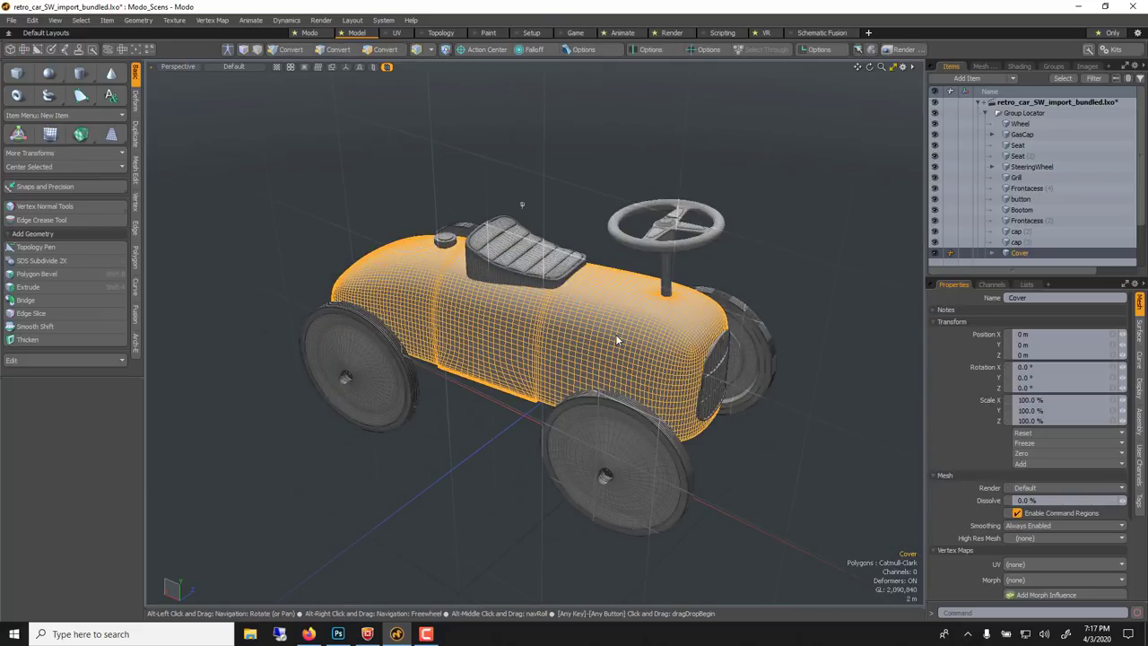
mouse_move(615, 339)
alt+shift+mouse_down()
mouse_move(440, 333)
mouse_move(723, 326)
mouse_move(672, 175)
mouse_move(674, 384)
mouse_move(547, 378)
mouse_move(565, 305)
mouse_move(531, 306)
mouse_move(636, 321)
mouse_move(629, 335)
alt+shift+mouse_up()
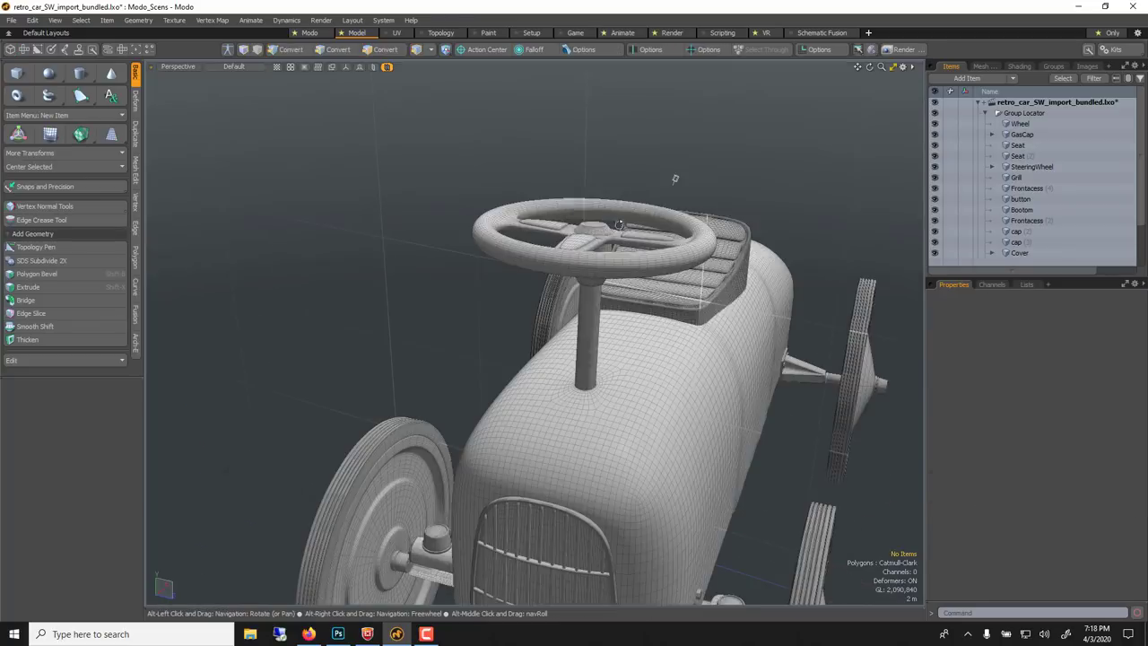
alt+drag(537, 231, 661, 215)
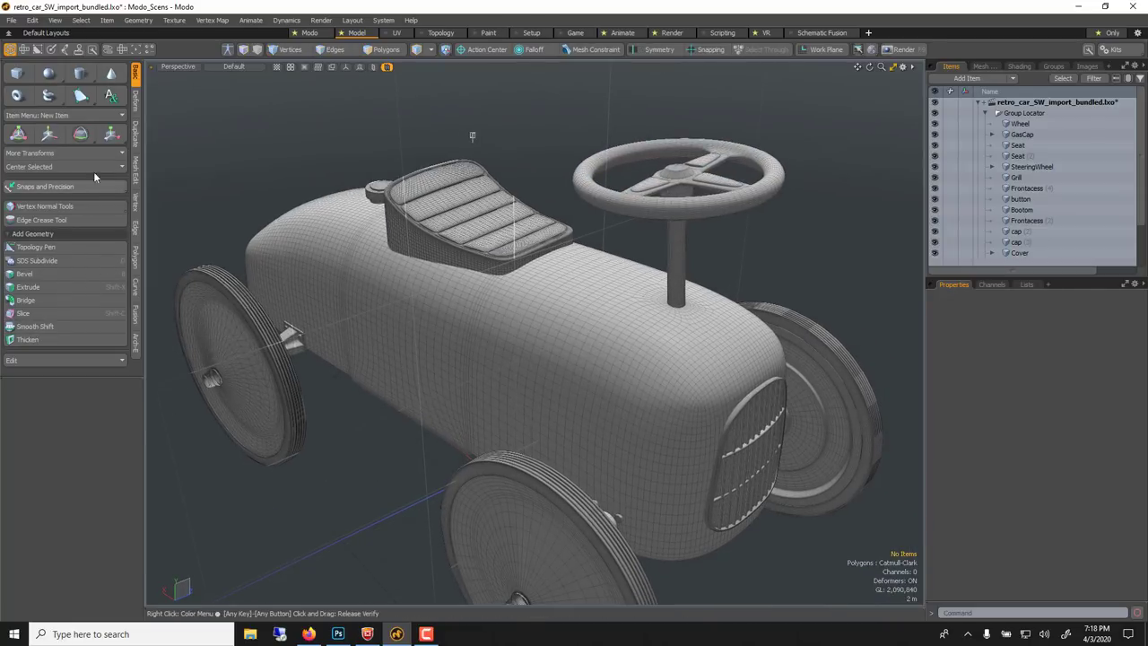
Review the available Deform, Duplicate and Mesh Edit tools.
click(138, 105)
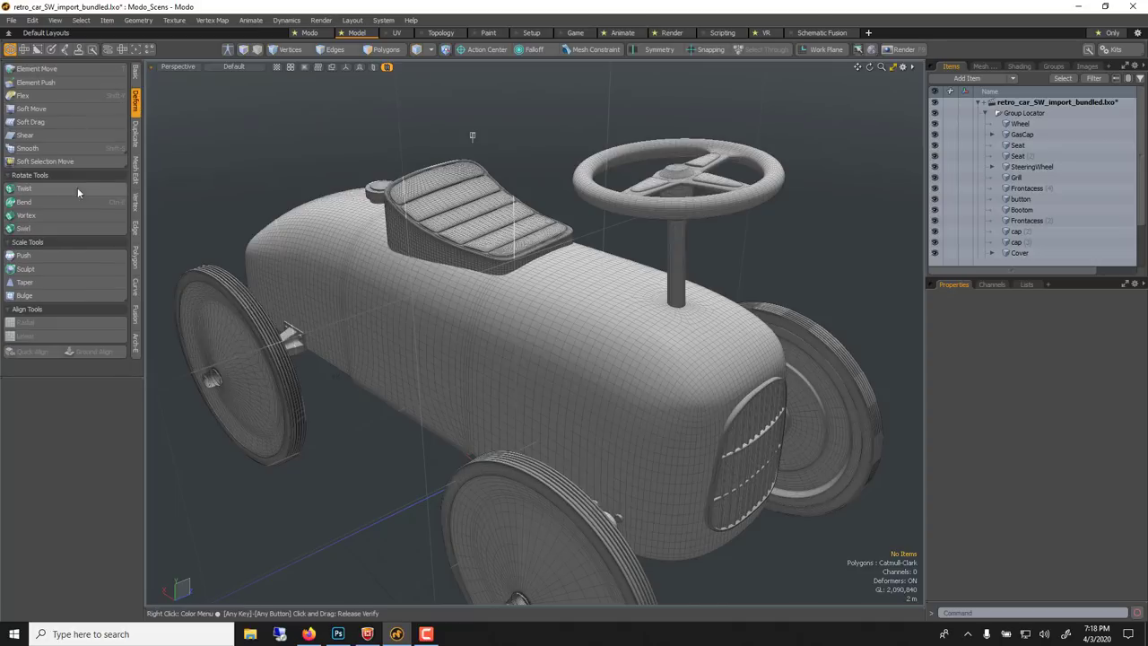
click(135, 139)
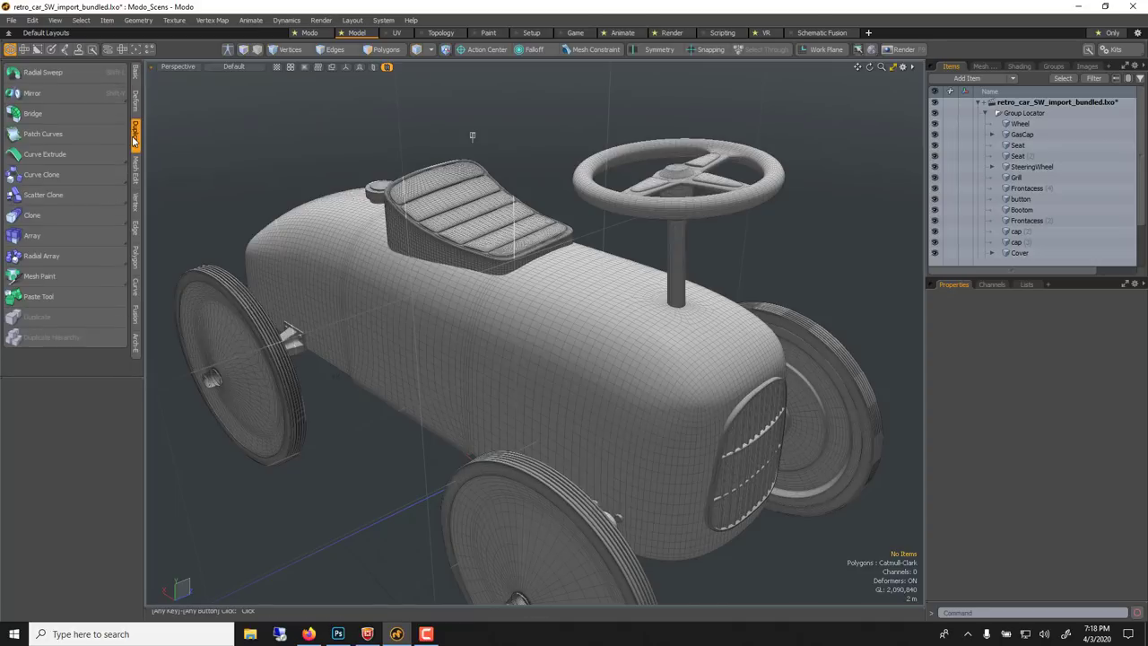
click(135, 169)
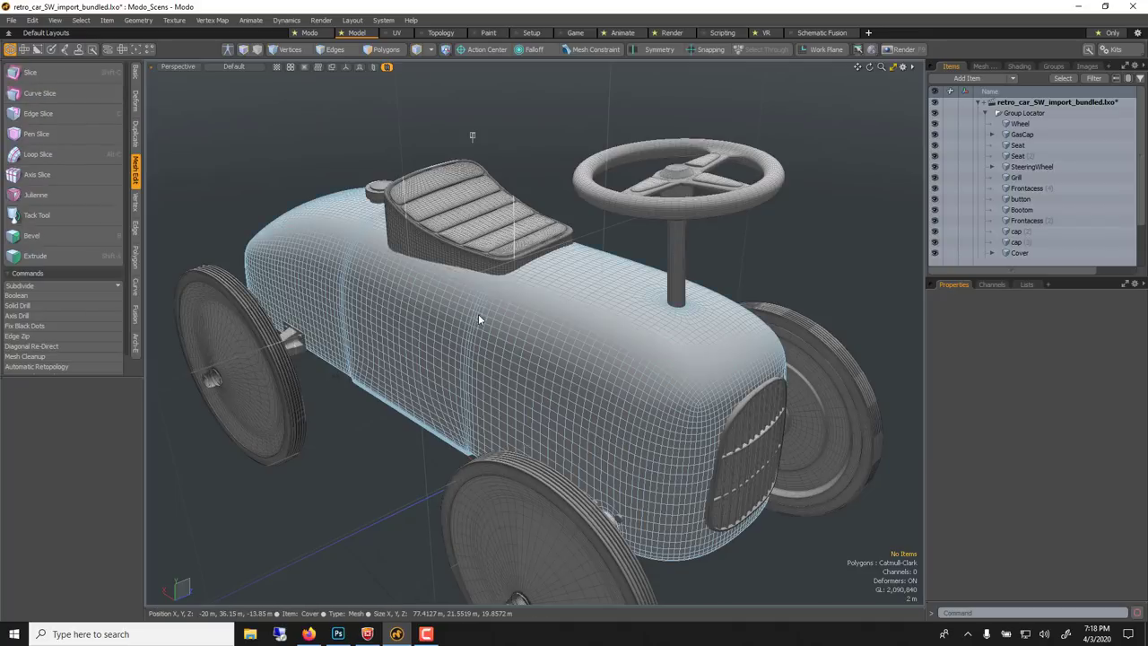
Review the available Vertex, Edge and Curve tool sets, and return to the Basic tool set.
click(139, 208)
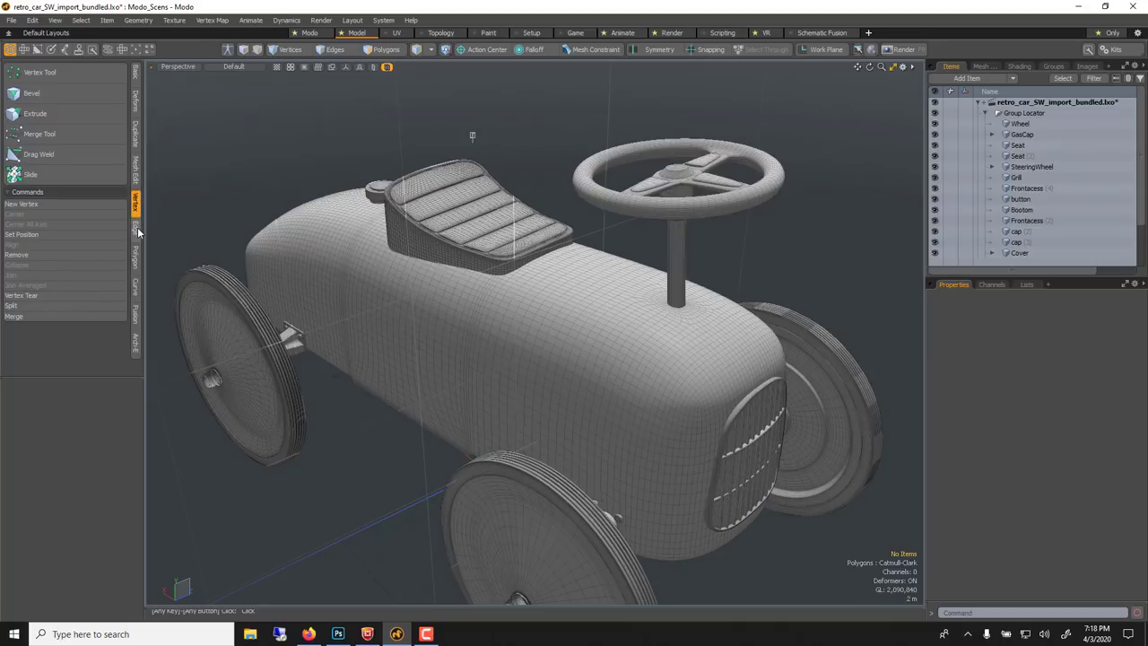
click(136, 229)
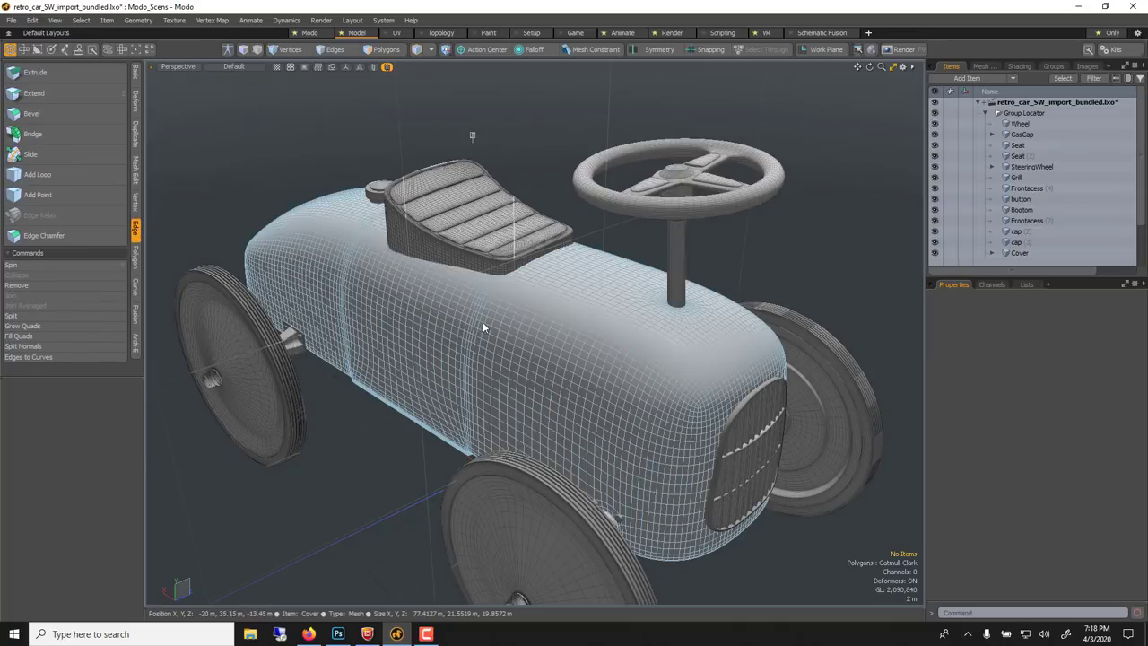
scroll(482, 321, up, 6)
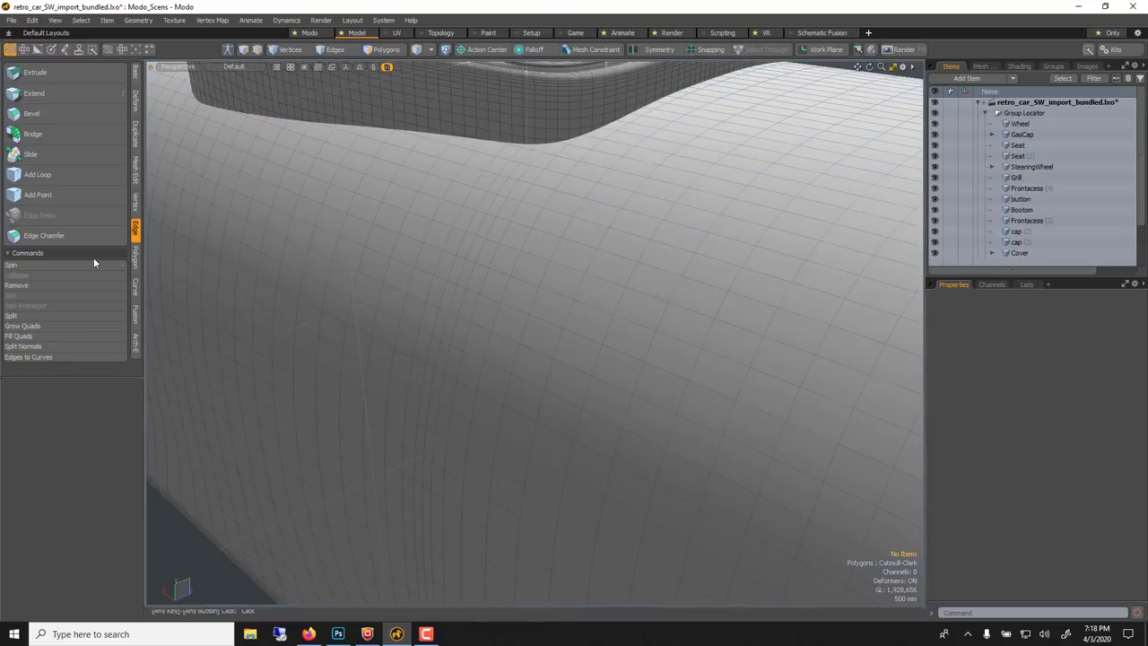
click(137, 285)
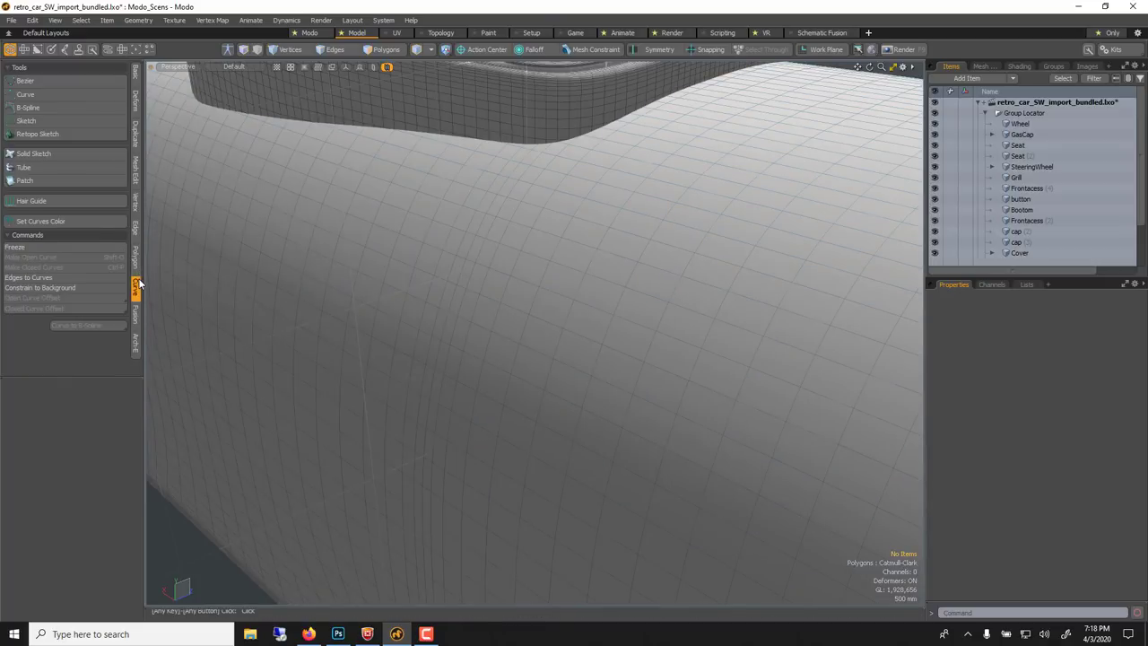
click(136, 76)
scroll(523, 273, down, 6)
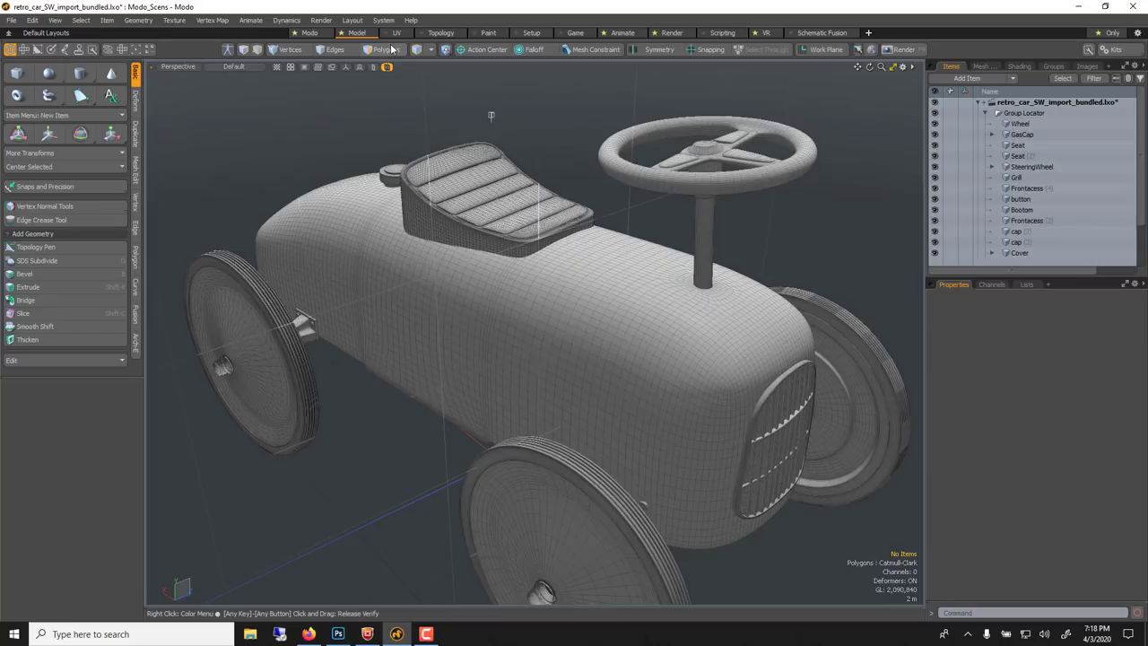
Select the Cover mesh and paint-select a patch of polygons on the car body's side below the seat.
click(331, 220)
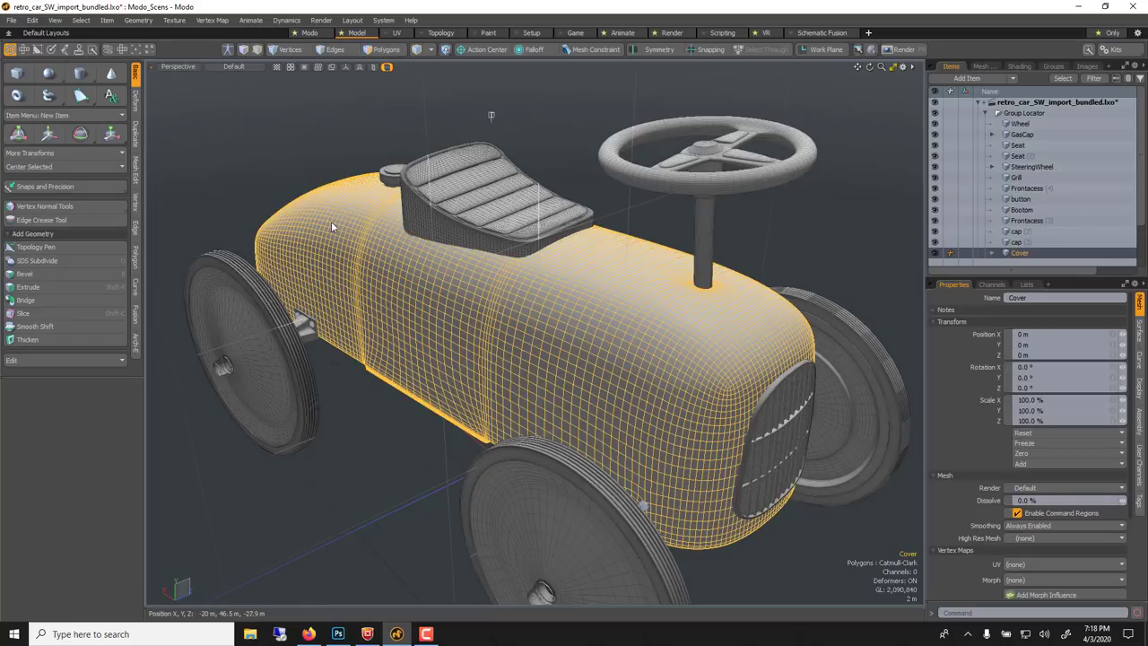
scroll(536, 294, up, 6)
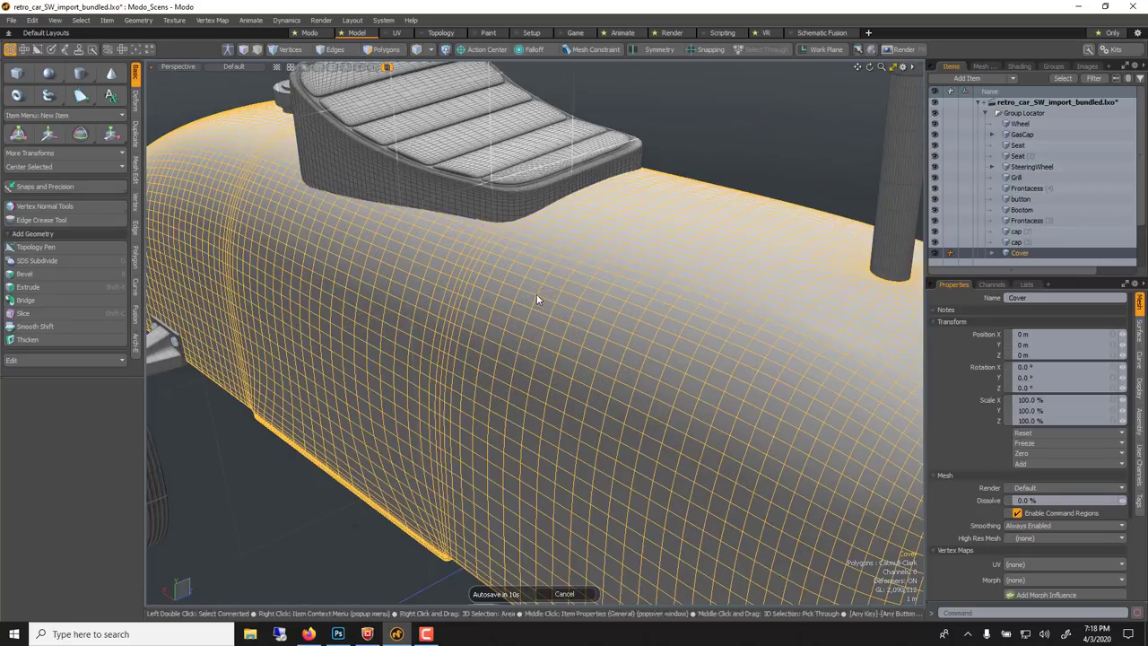
click(385, 50)
mouse_move(482, 269)
mouse_down()
mouse_move(531, 367)
mouse_move(492, 307)
mouse_move(558, 404)
mouse_up()
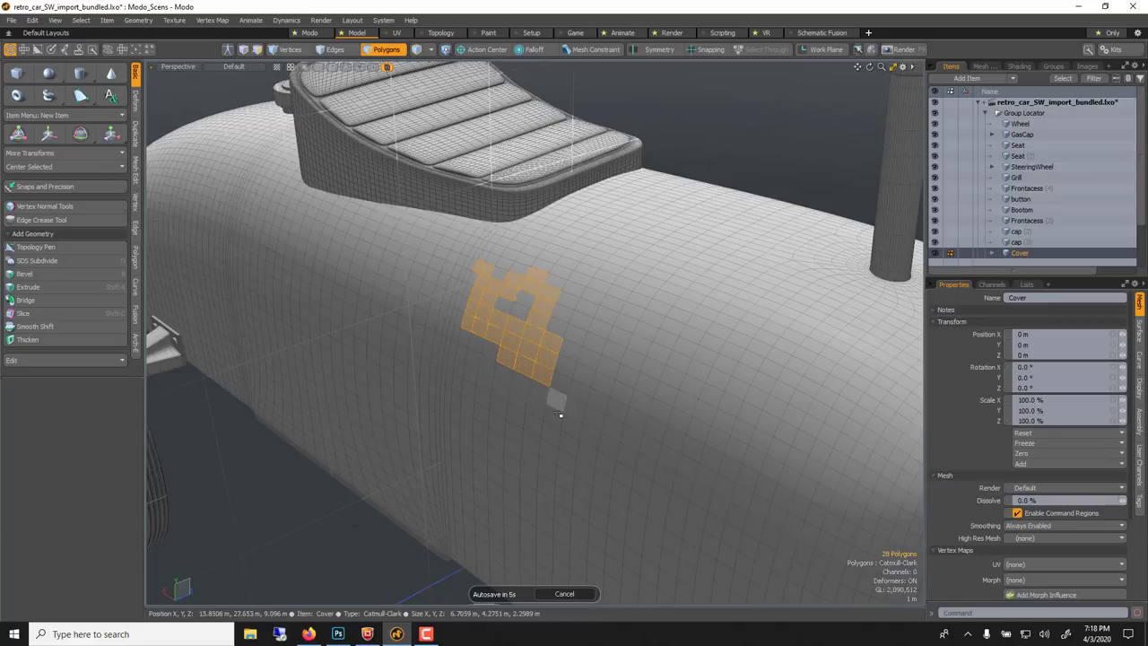
Cancel the pending autosave and disable Auto-Save in the preferences.
click(565, 595)
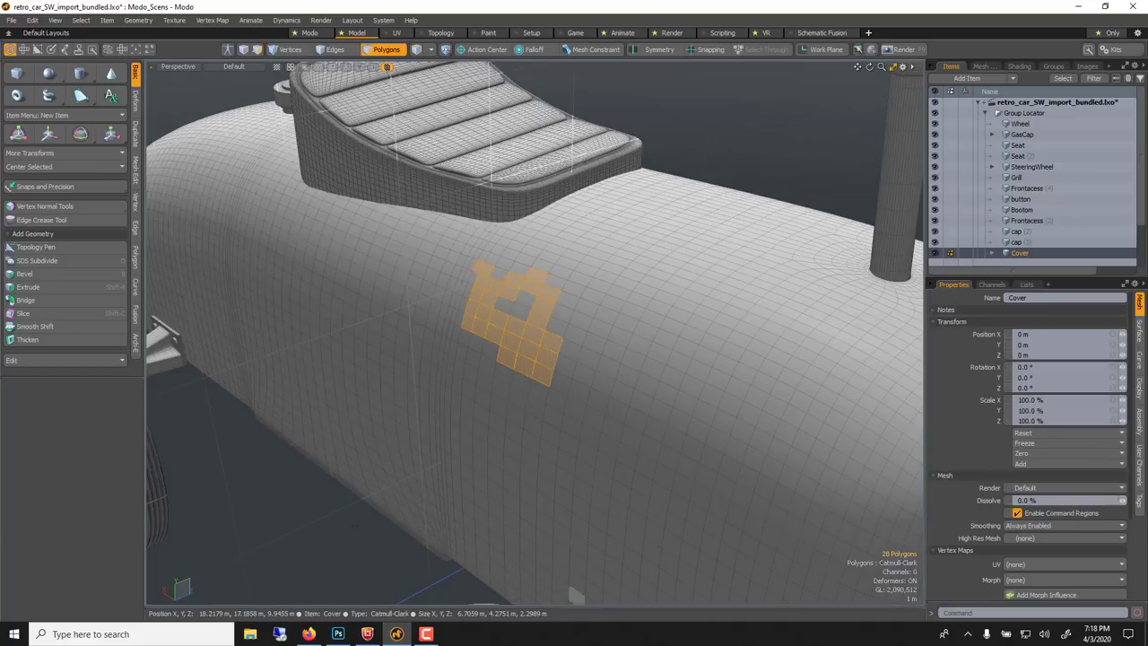
click(382, 20)
click(433, 209)
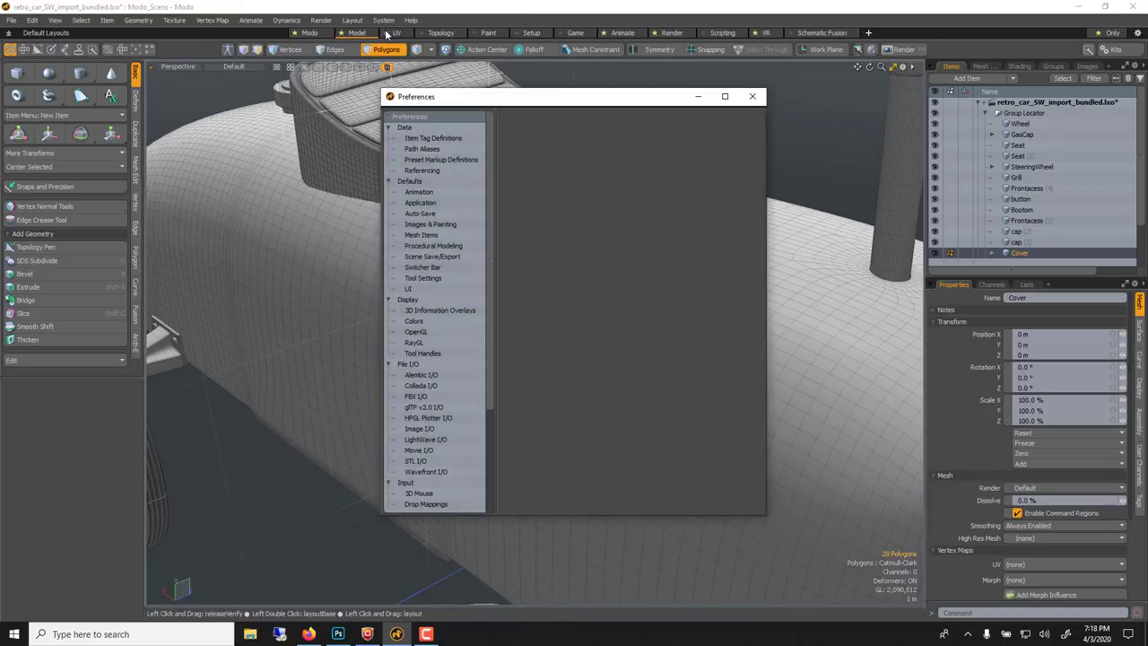
click(433, 213)
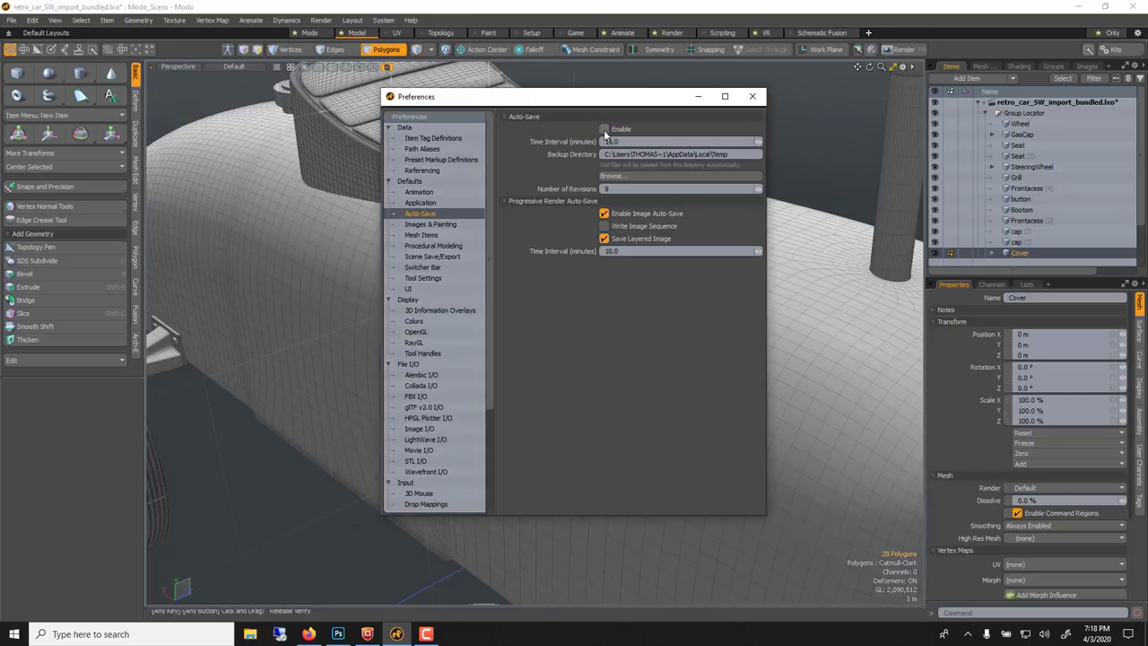
click(752, 96)
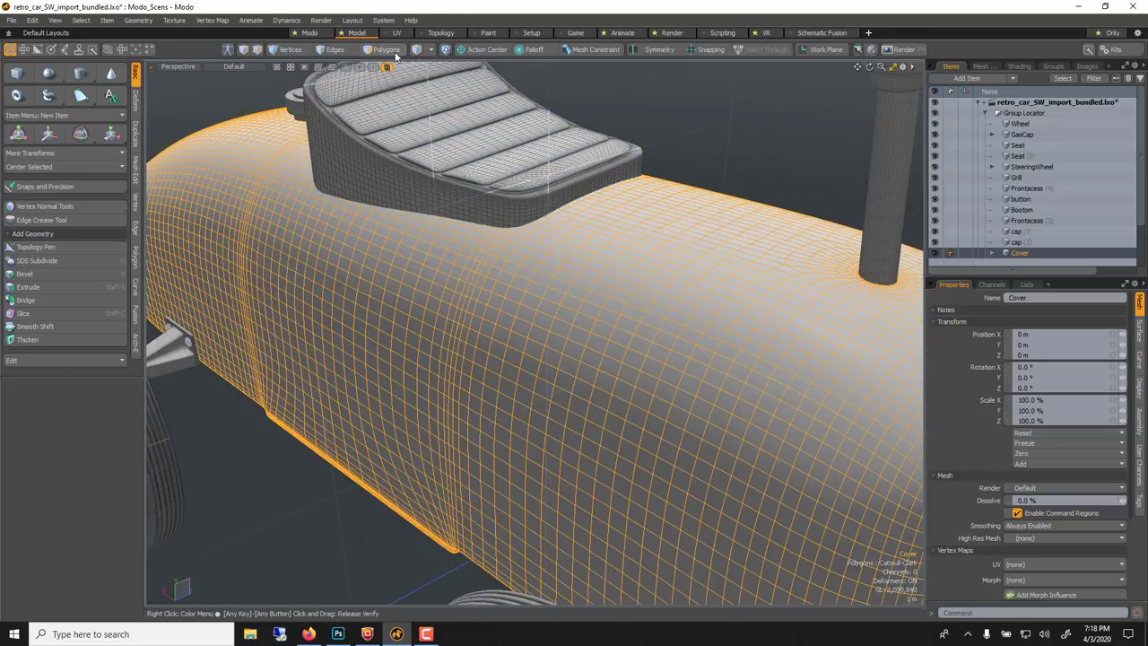
Select a new set of polygons on the body's side, and paint-select scattered edges in the same area.
click(385, 51)
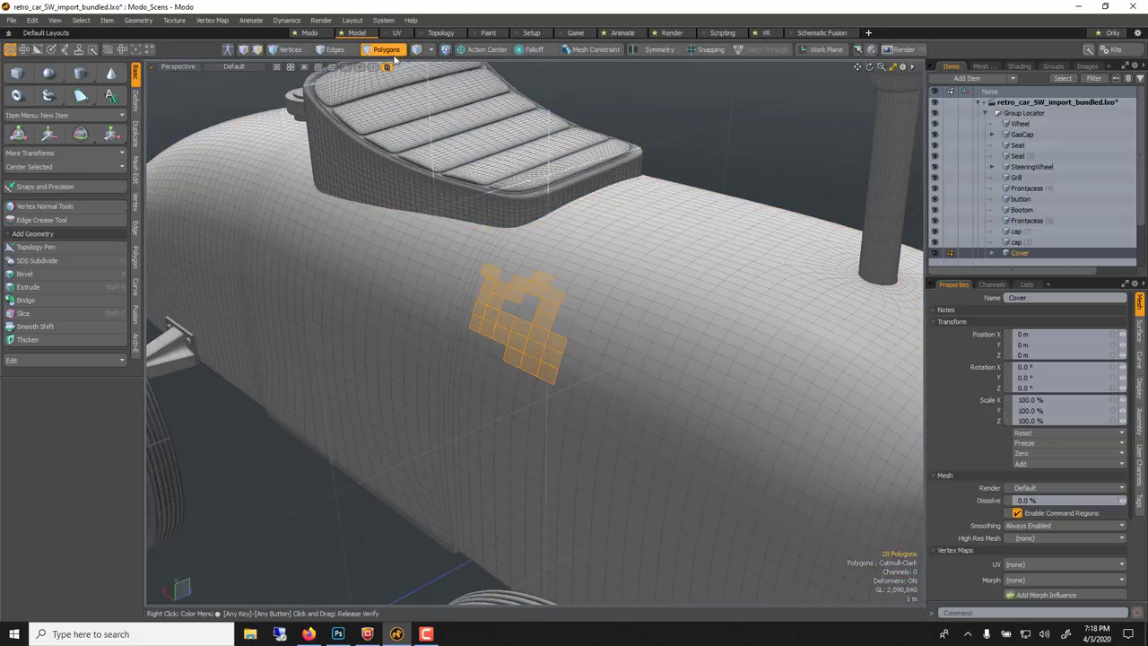
mouse_move(440, 279)
mouse_down()
mouse_move(441, 382)
mouse_move(454, 314)
mouse_up()
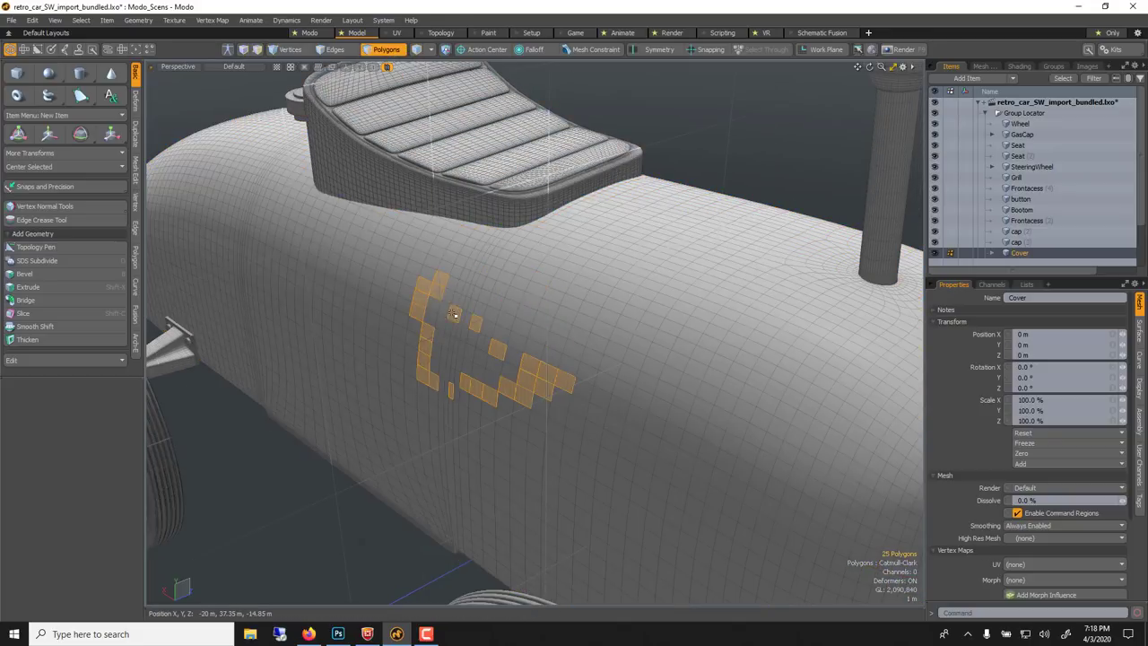
click(337, 49)
drag(536, 308, 480, 347)
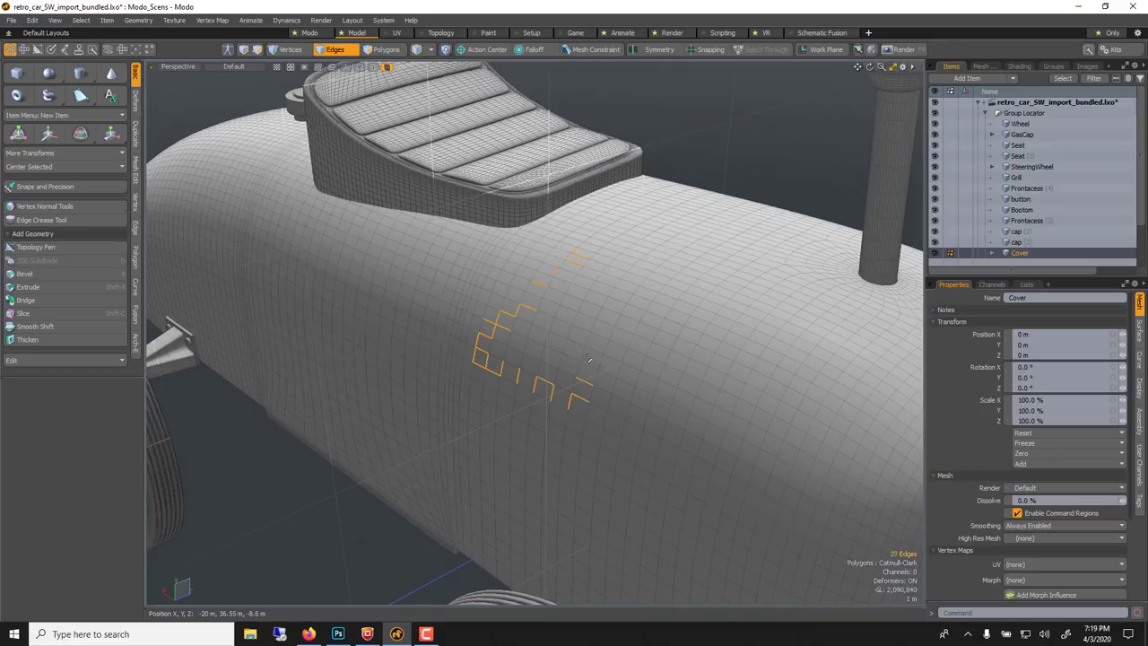
Switch to vertex selection and lasso several different groups of vertices on the side of the Cover mesh.
click(285, 50)
mouse_move(346, 285)
right_down()
mouse_move(504, 385)
mouse_move(595, 274)
mouse_move(341, 260)
mouse_move(388, 332)
right_up()
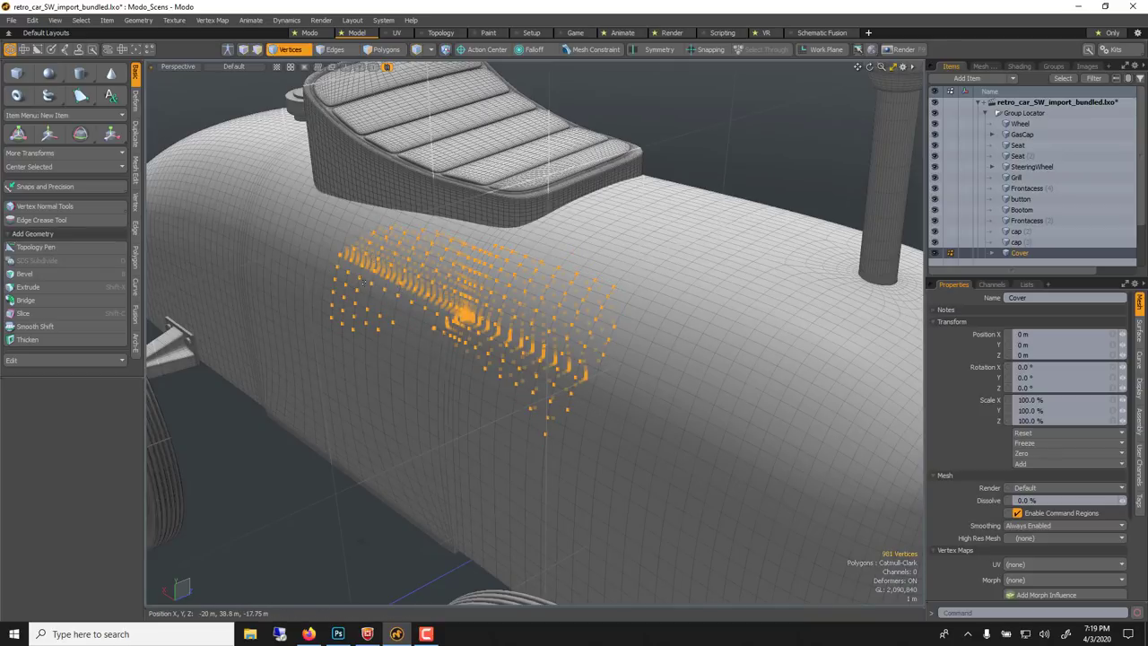
right_drag(361, 269, 655, 376)
mouse_move(346, 221)
right_down()
mouse_move(611, 278)
mouse_move(607, 265)
mouse_move(733, 328)
right_up()
right_drag(605, 270, 552, 254)
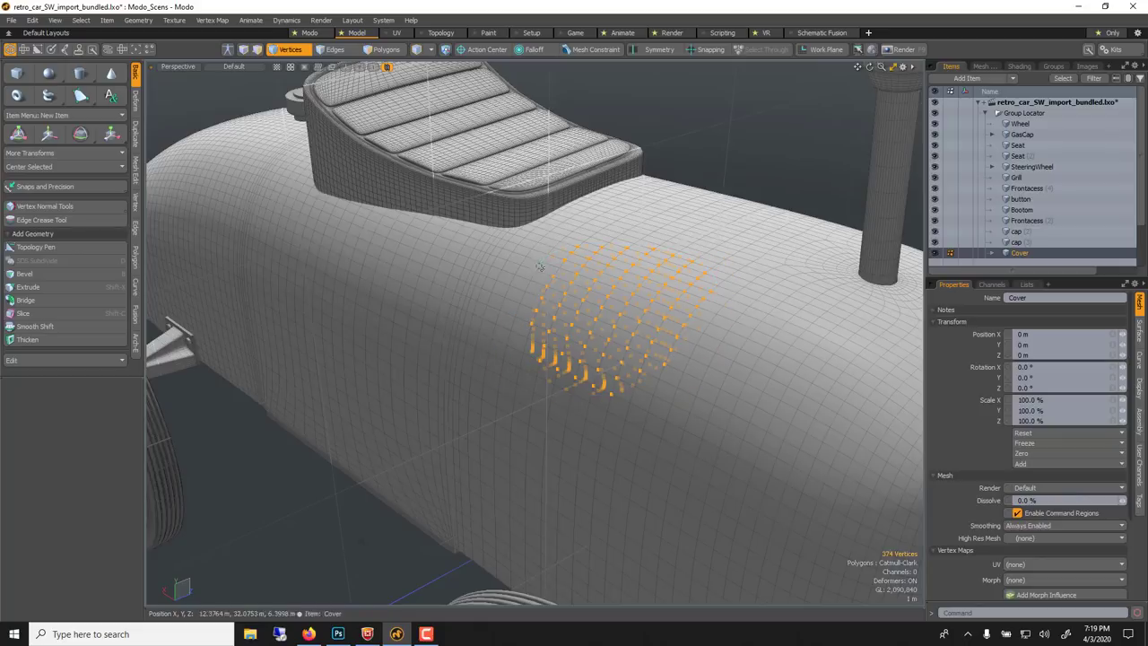
right_drag(466, 267, 413, 348)
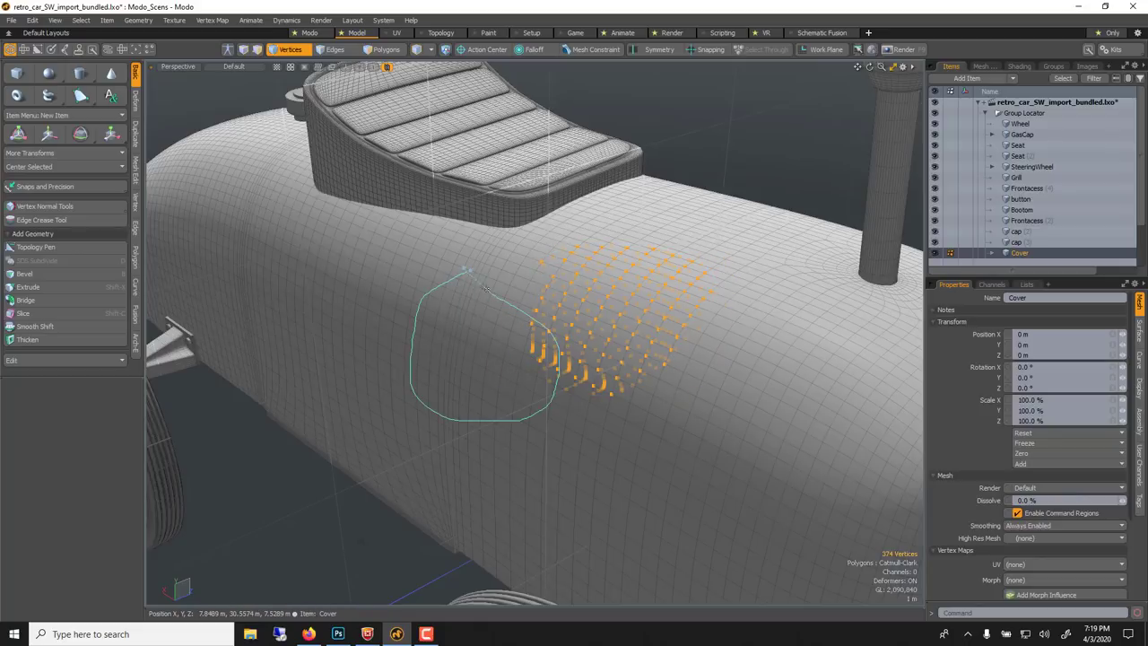
right_drag(485, 288, 476, 284)
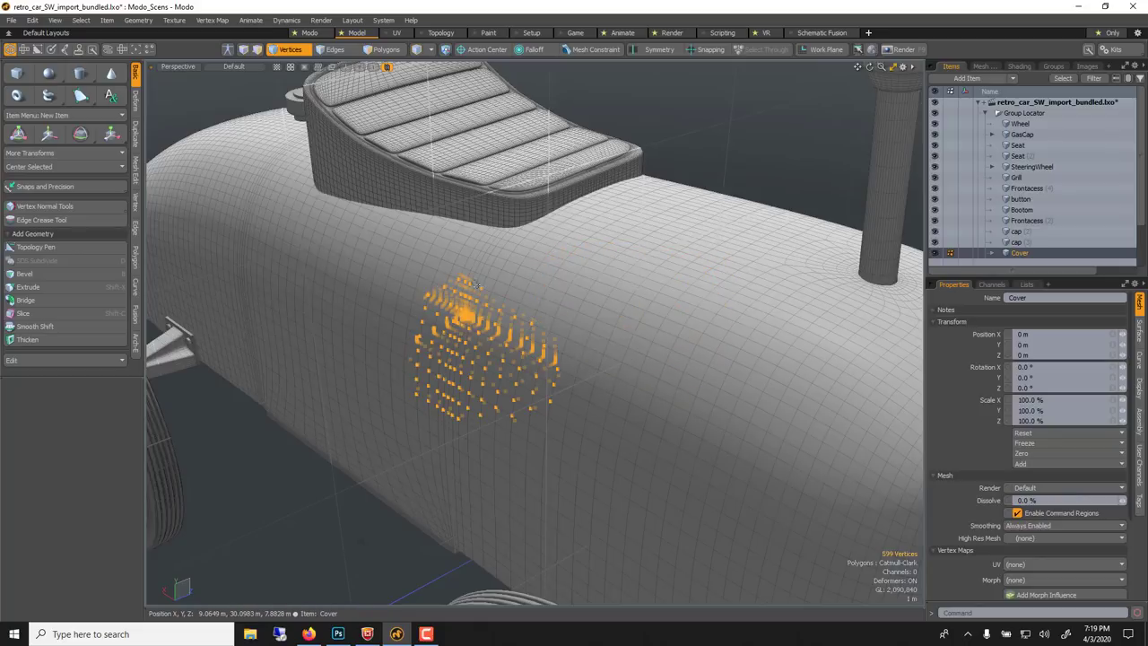
Set the lasso style to Rectangle, box-select vertices on the car body's side and lower edge, and clear the selection.
right_click(669, 166)
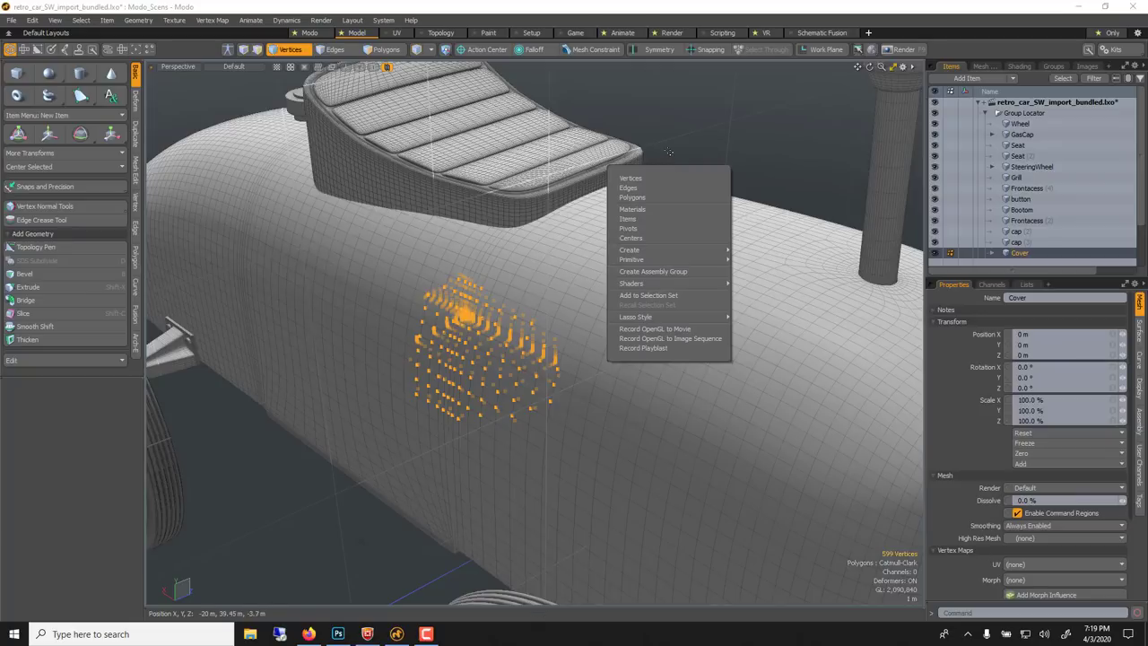
click(669, 152)
right_click(667, 154)
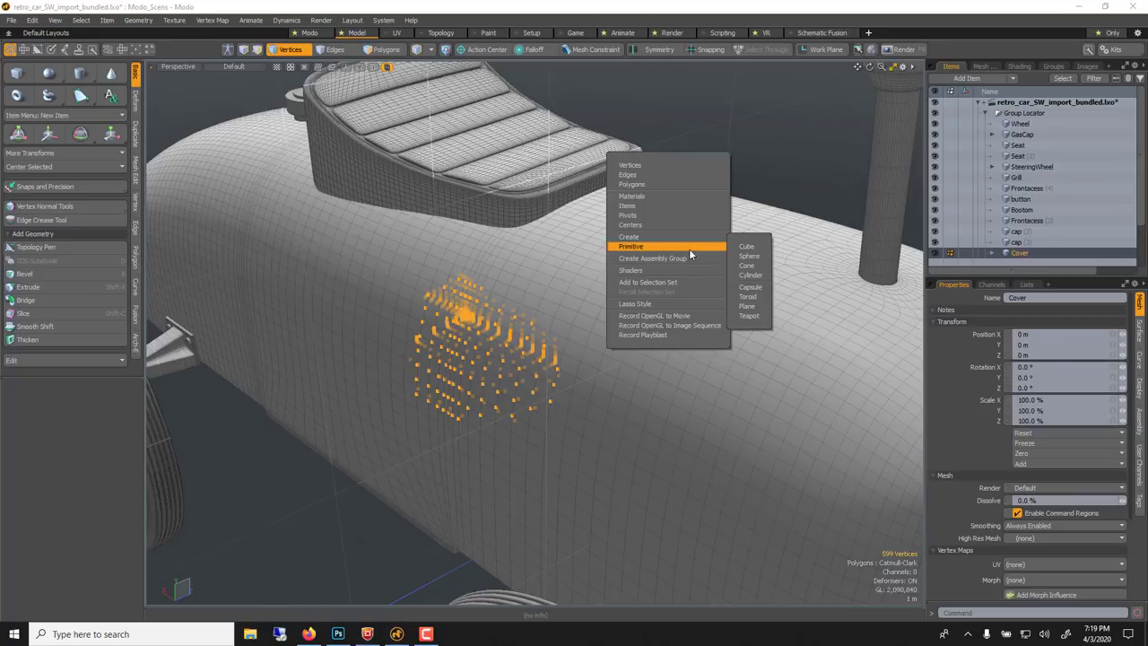
mouse_move(690, 303)
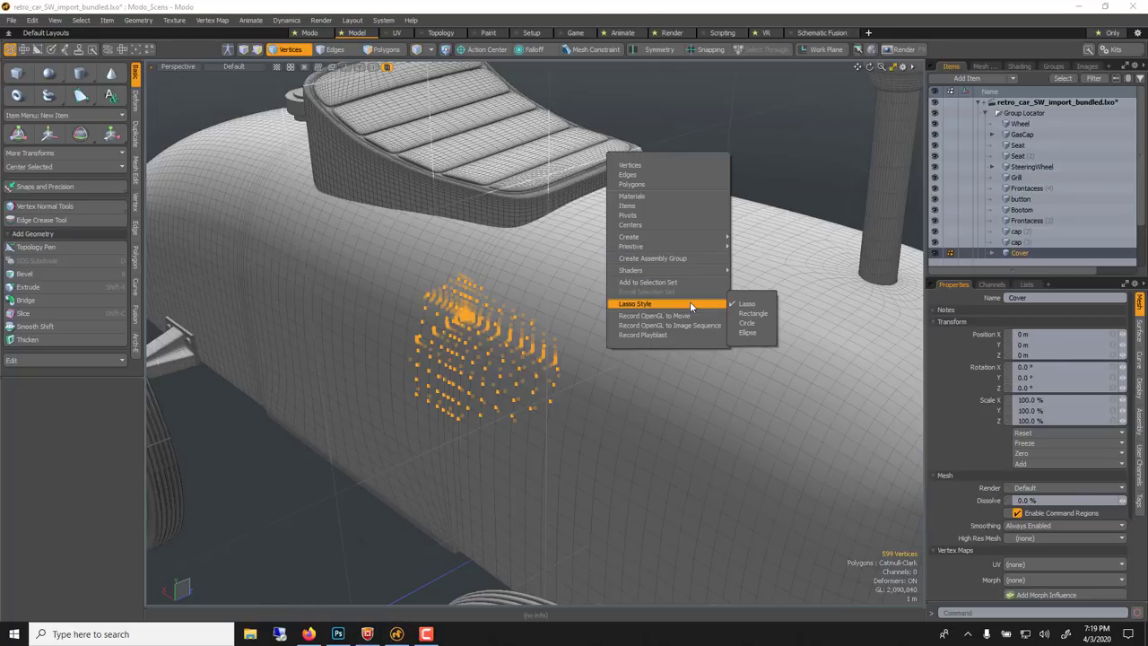
click(749, 318)
shift+right_drag(396, 254, 744, 388)
click(698, 183)
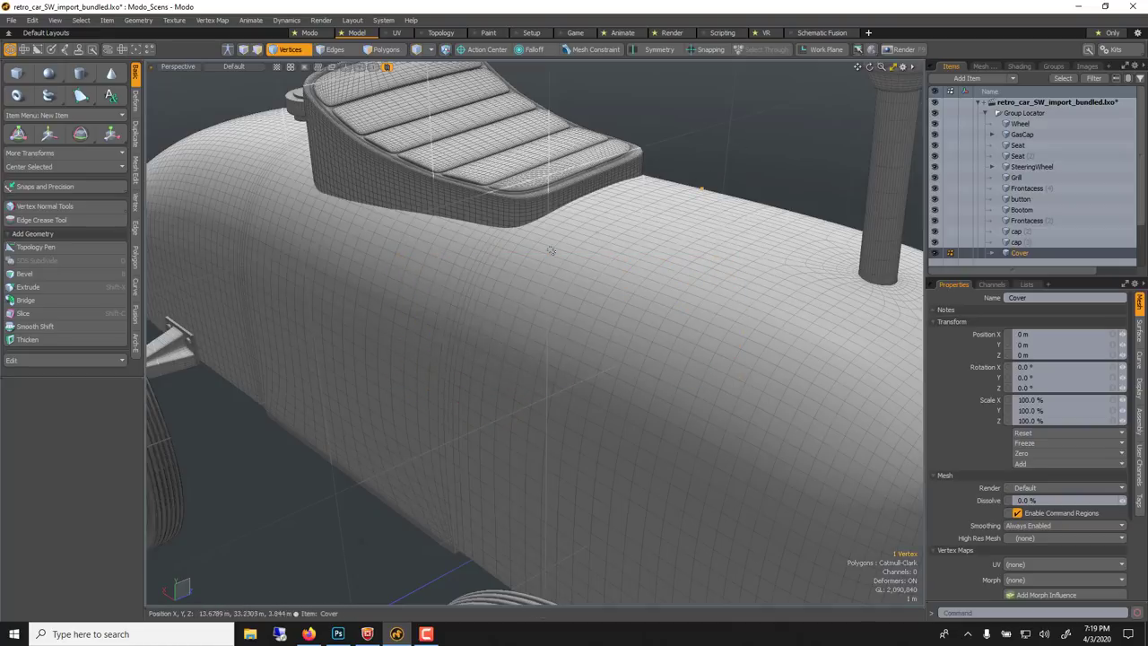
right_drag(239, 348, 321, 443)
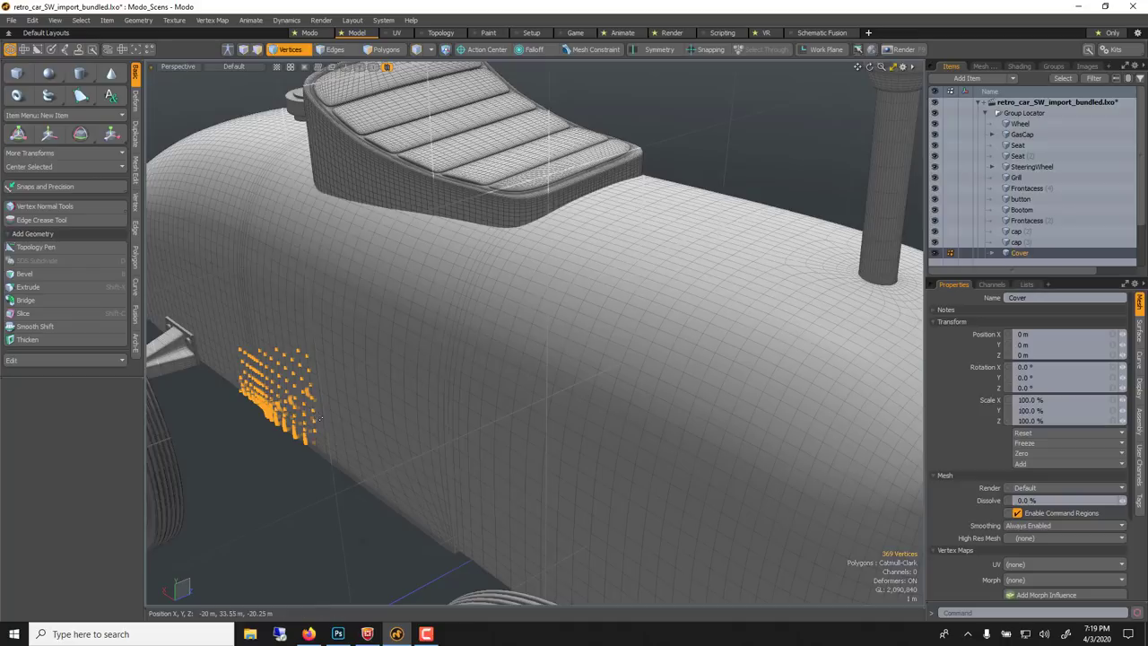
click(227, 411)
Cycle through the item, vertex, edge and polygon selection modes and finish in item mode.
key(5)
click(227, 412)
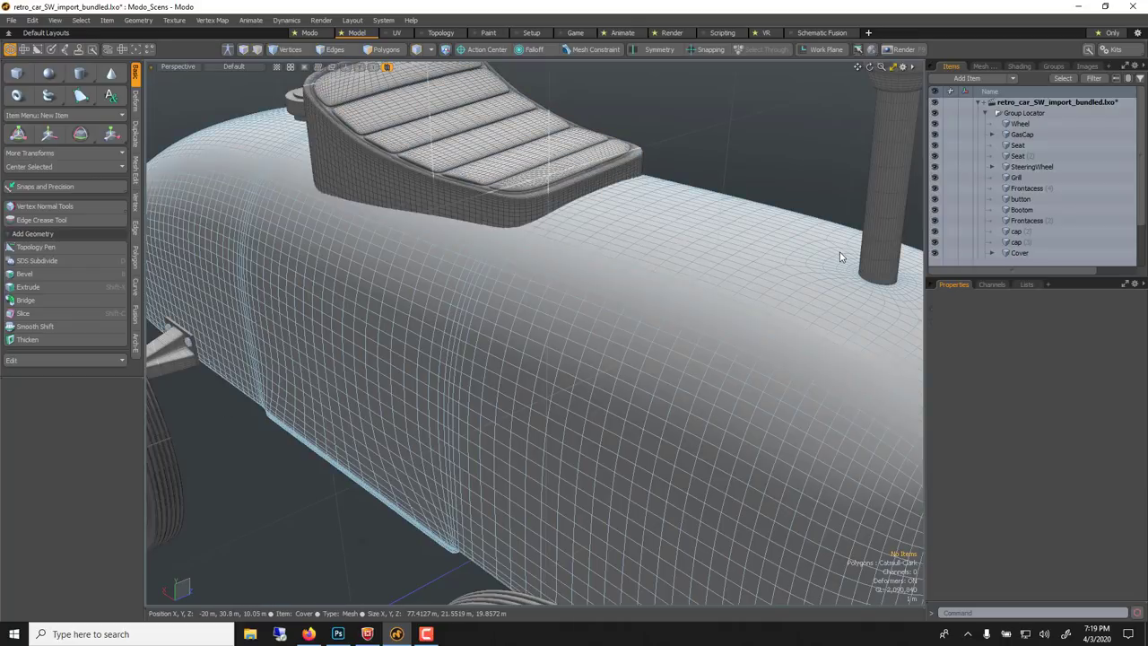
key(1)
key(2)
key(3)
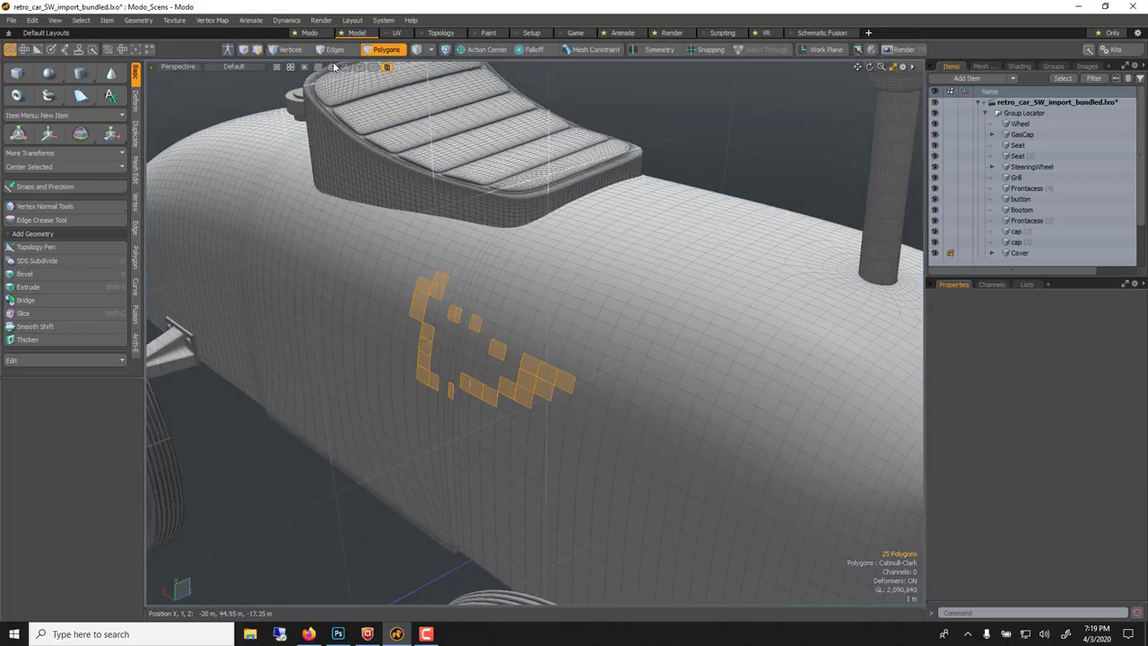
key(1)
click(334, 50)
click(384, 50)
key(5)
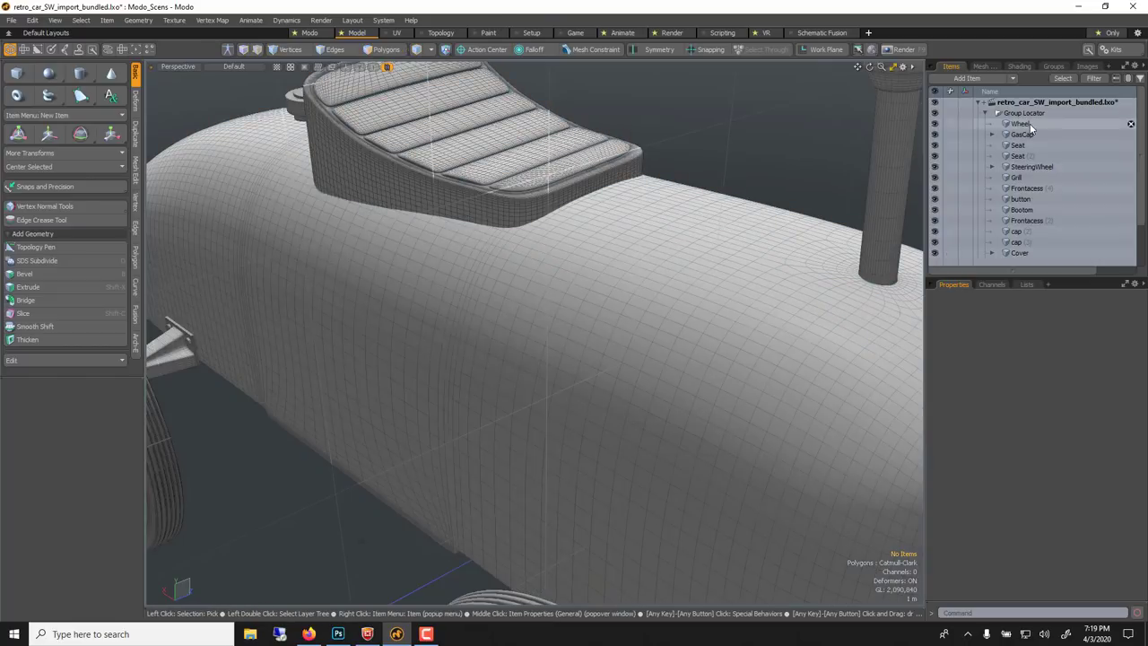
Select the Wheel item, hide it and show it again, and clear the selection.
click(995, 123)
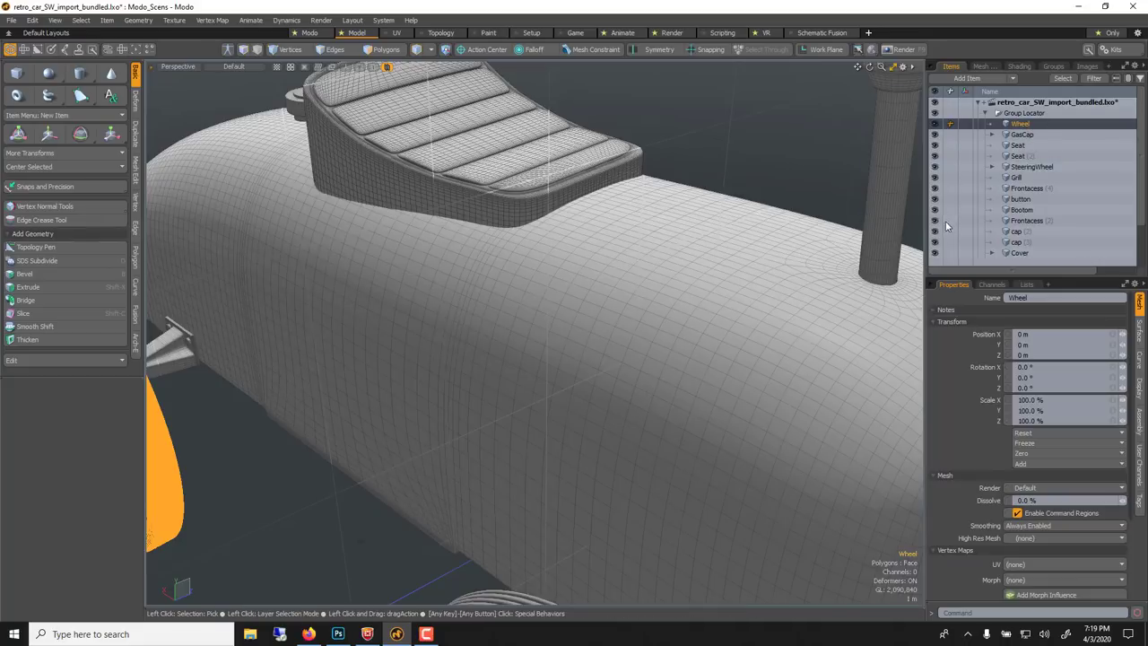
click(1022, 179)
click(1013, 125)
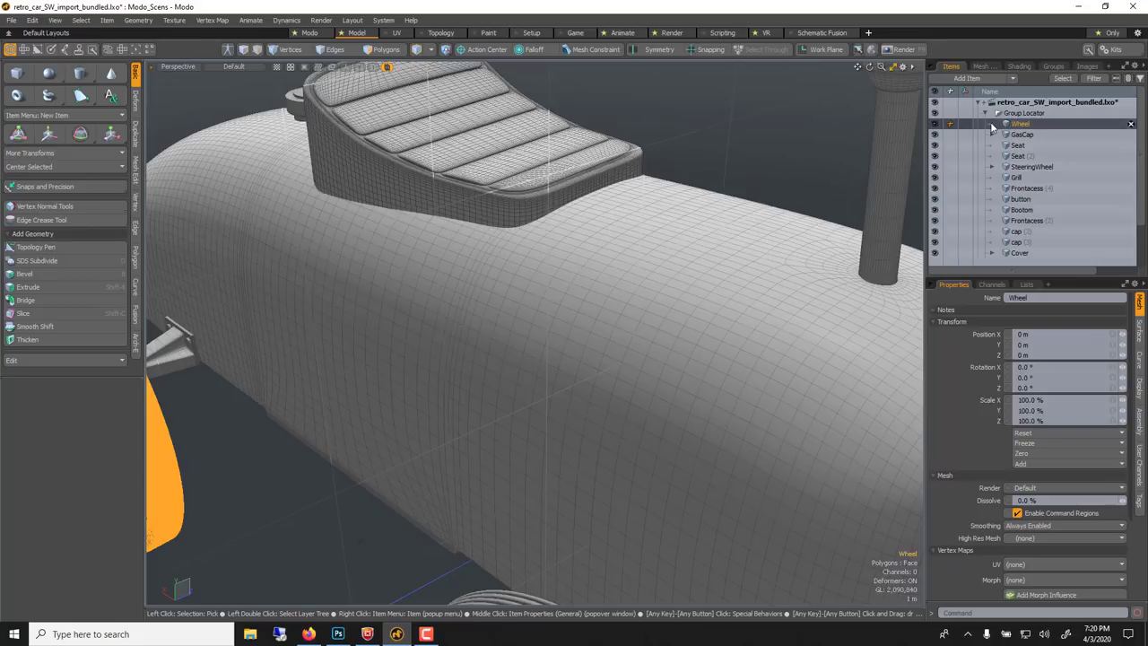
click(933, 125)
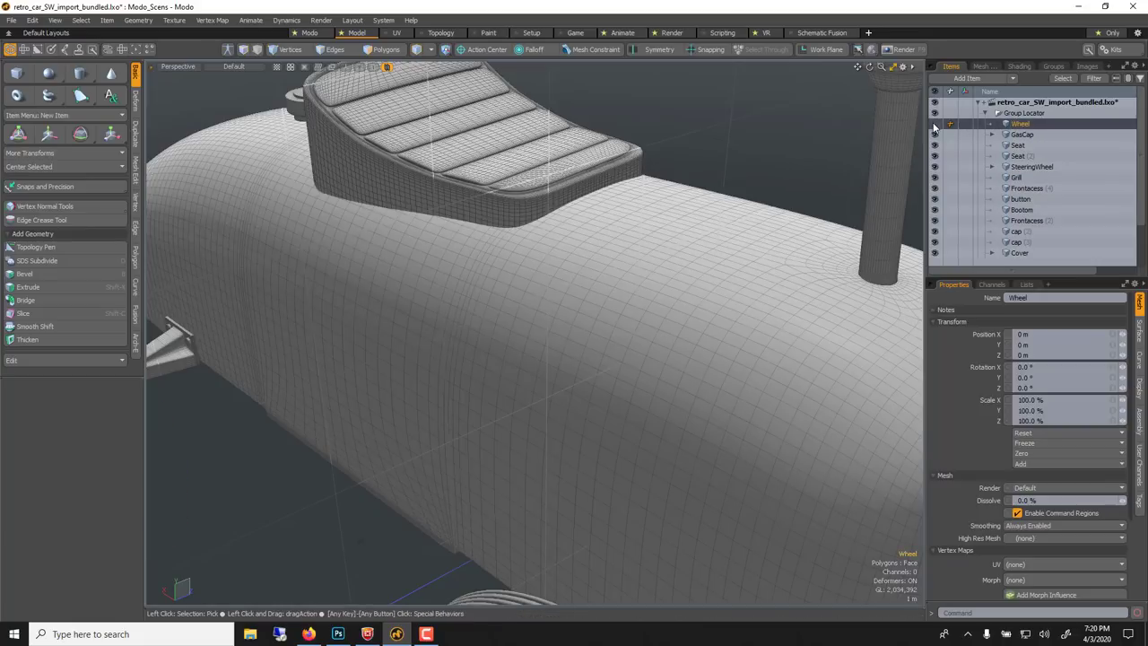
click(935, 125)
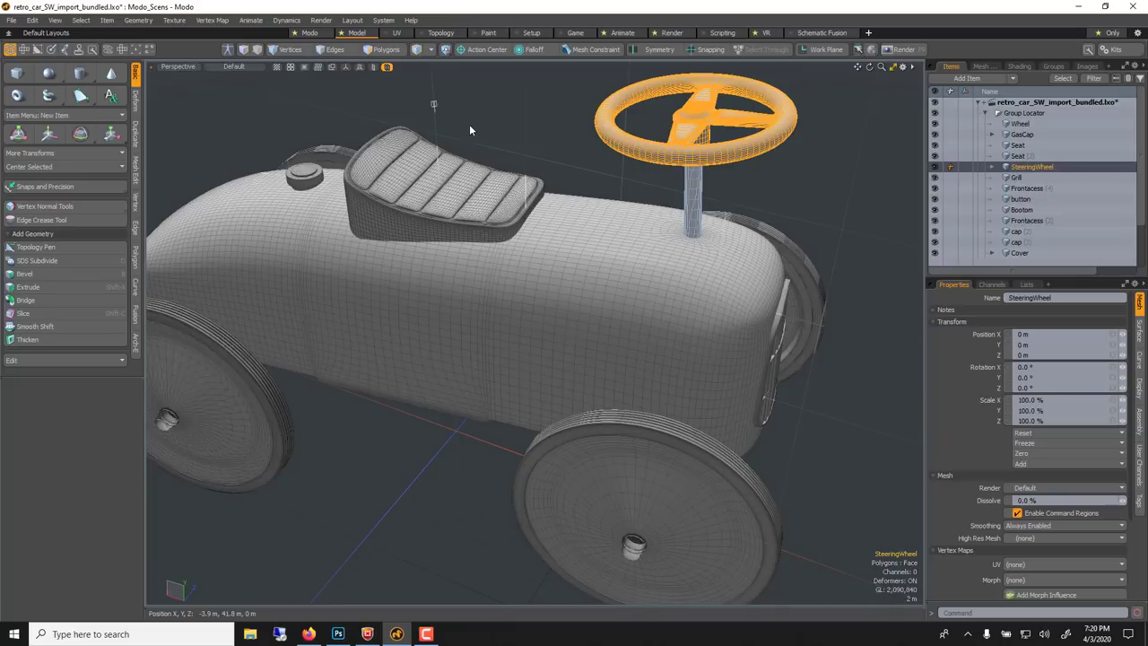
click(469, 124)
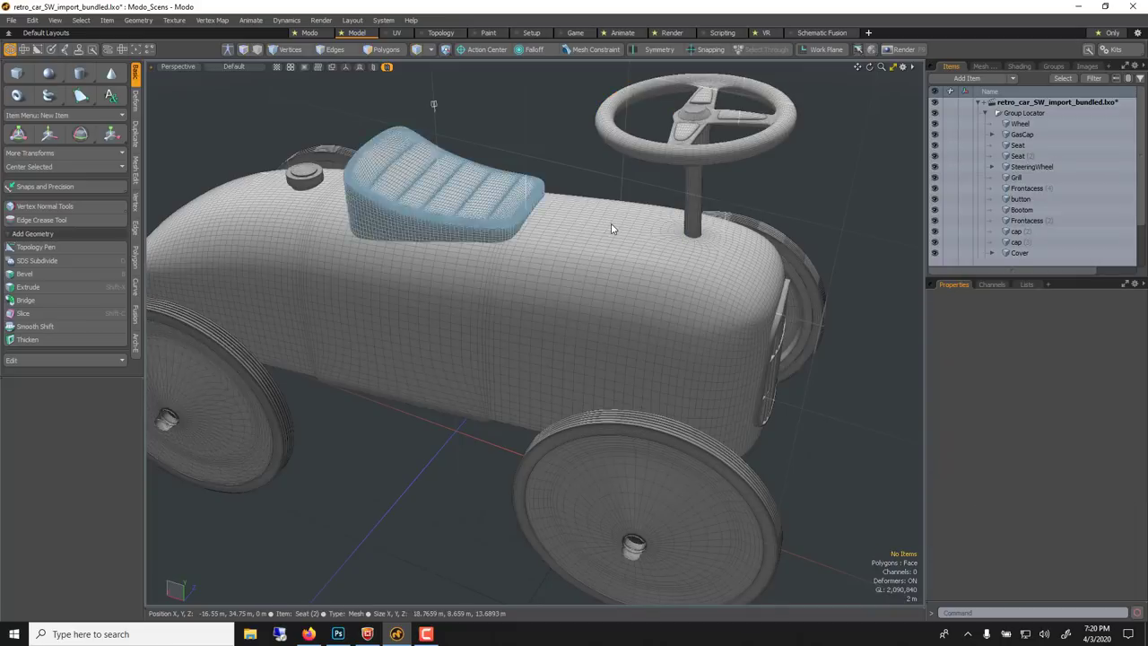
Look over the car and the whole item list, and select the Cover mesh.
alt+drag(615, 232, 507, 230)
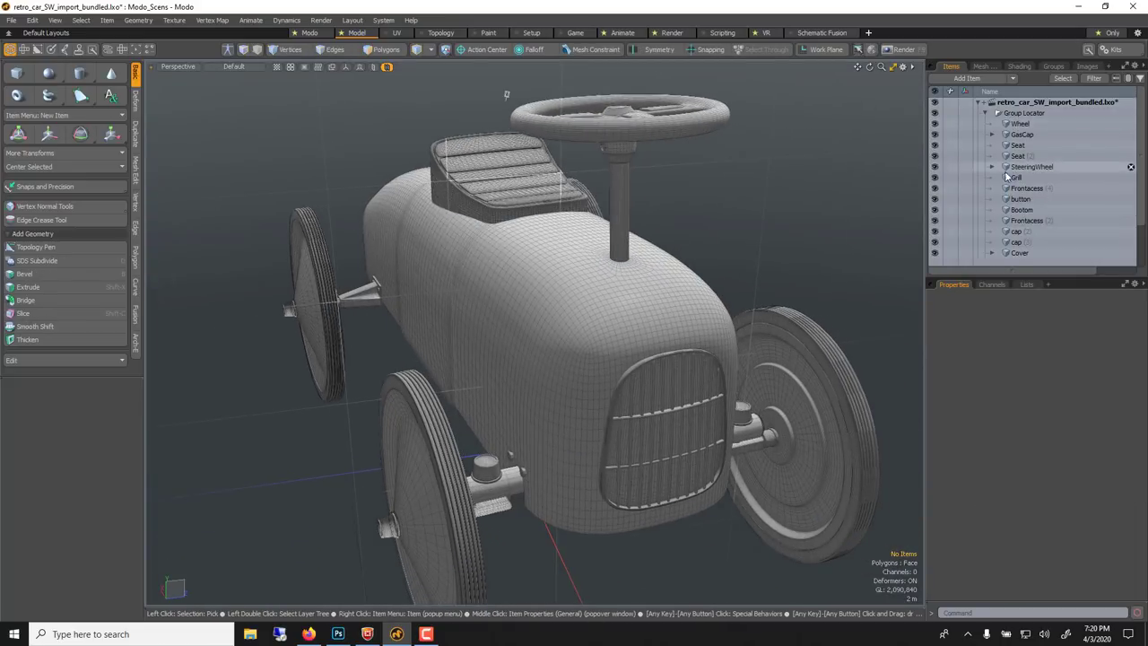
scroll(1022, 167, down, 3)
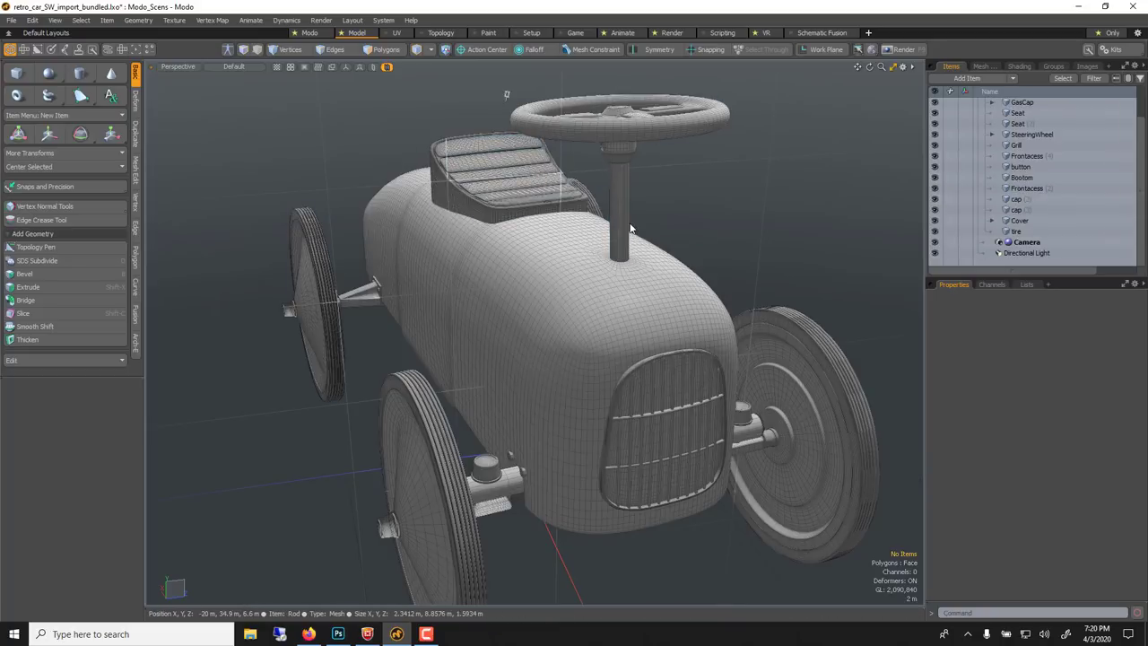
alt+drag(630, 229, 686, 244)
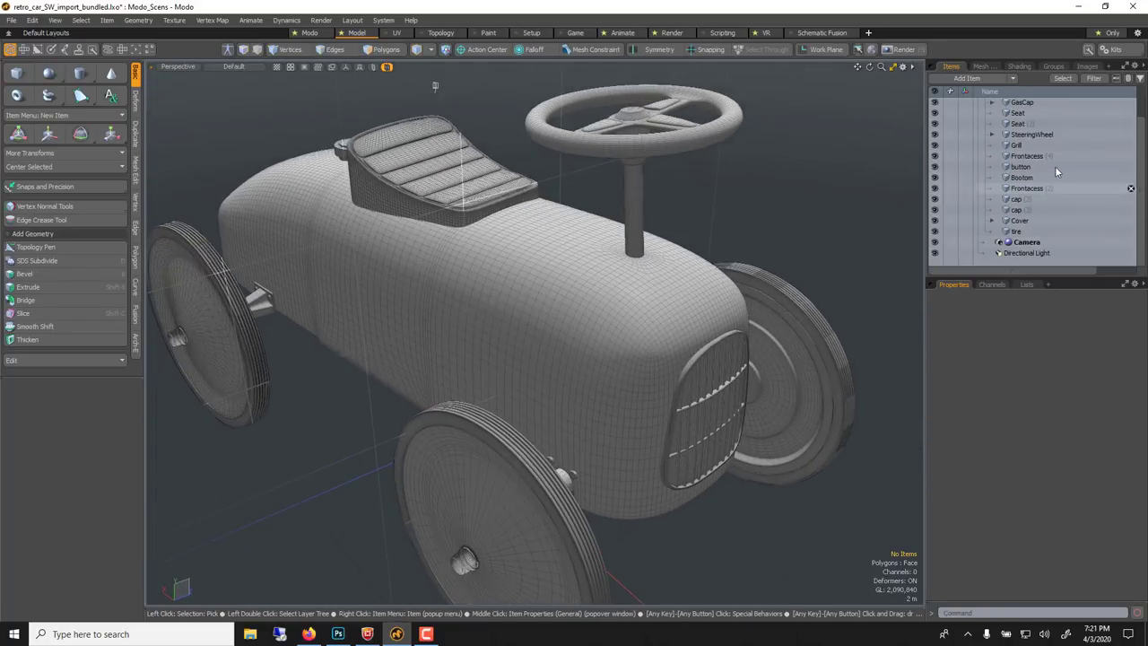
scroll(1053, 141, up, 3)
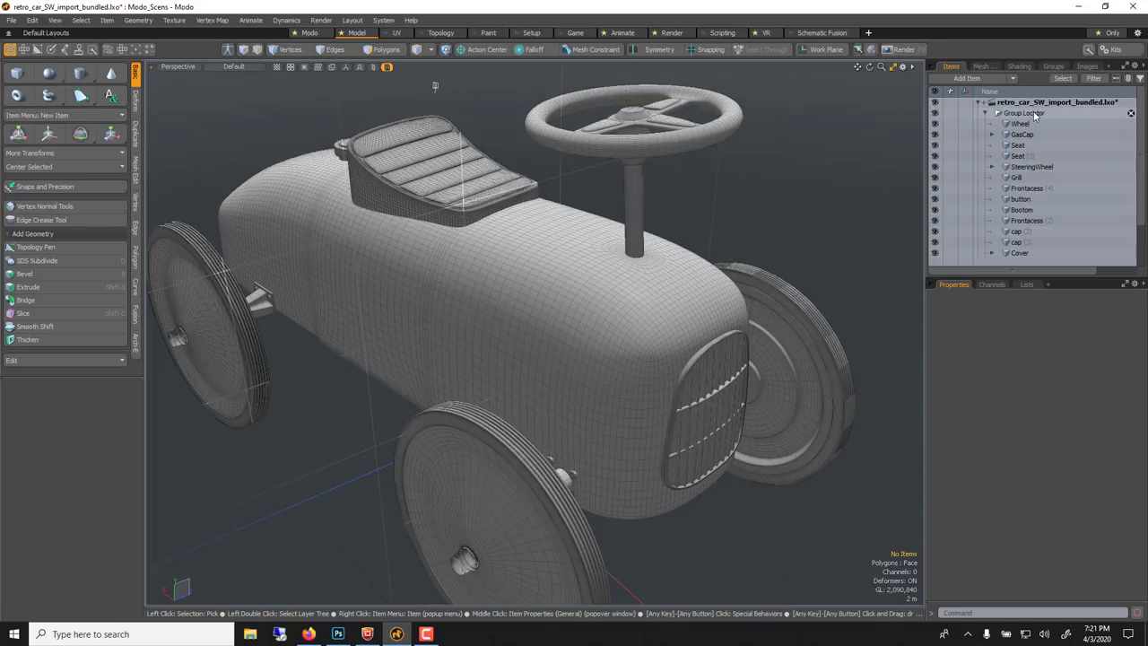
click(568, 266)
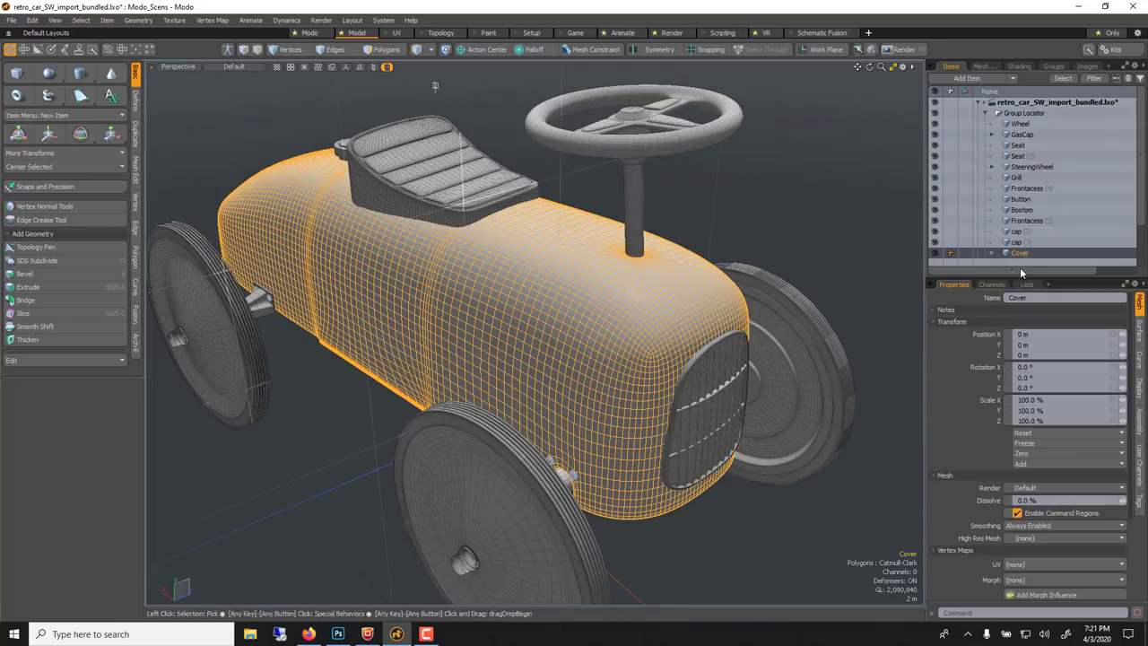
Enlarge the item list, expand the Cover item, select its bolts child, and reselect Cover.
drag(1014, 277, 1014, 313)
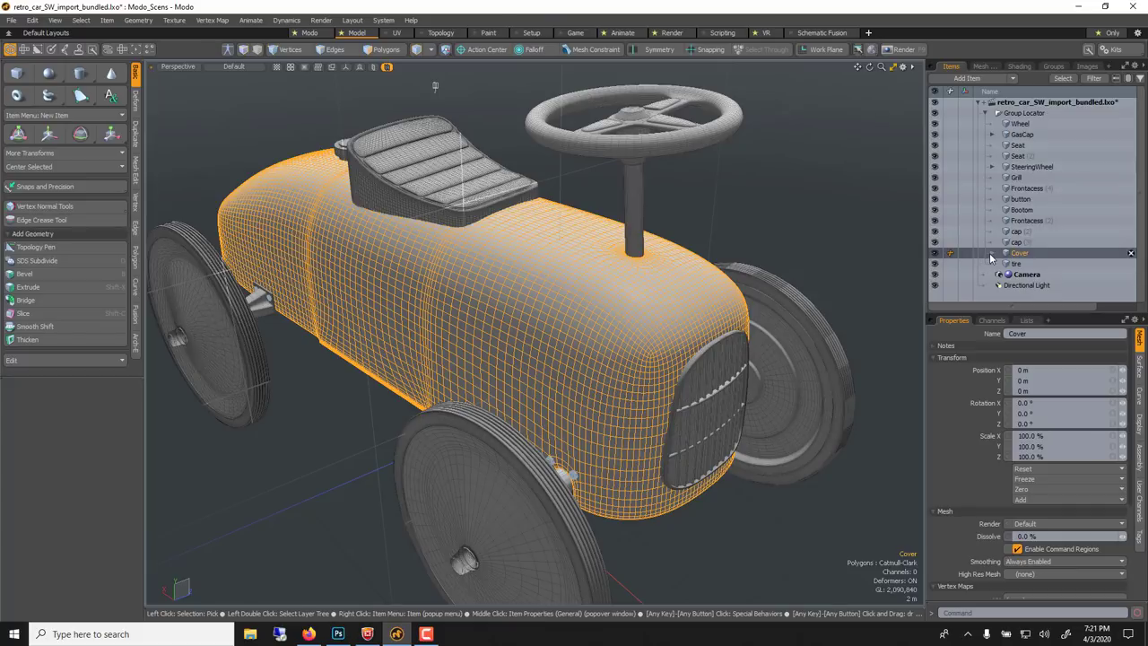
click(991, 254)
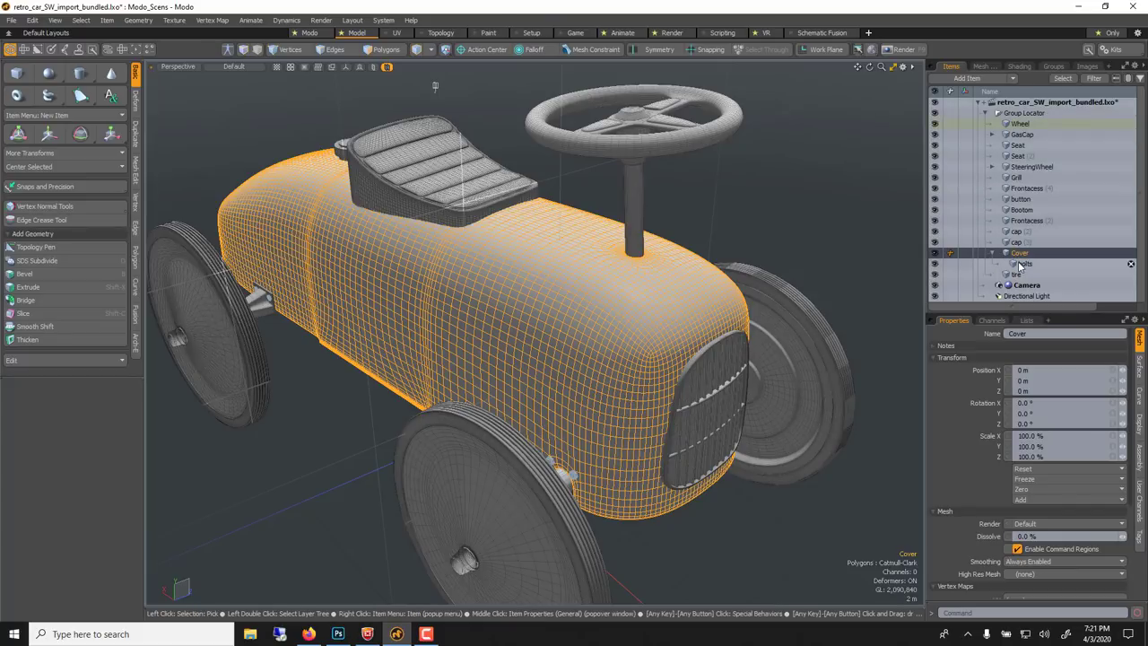
click(1020, 263)
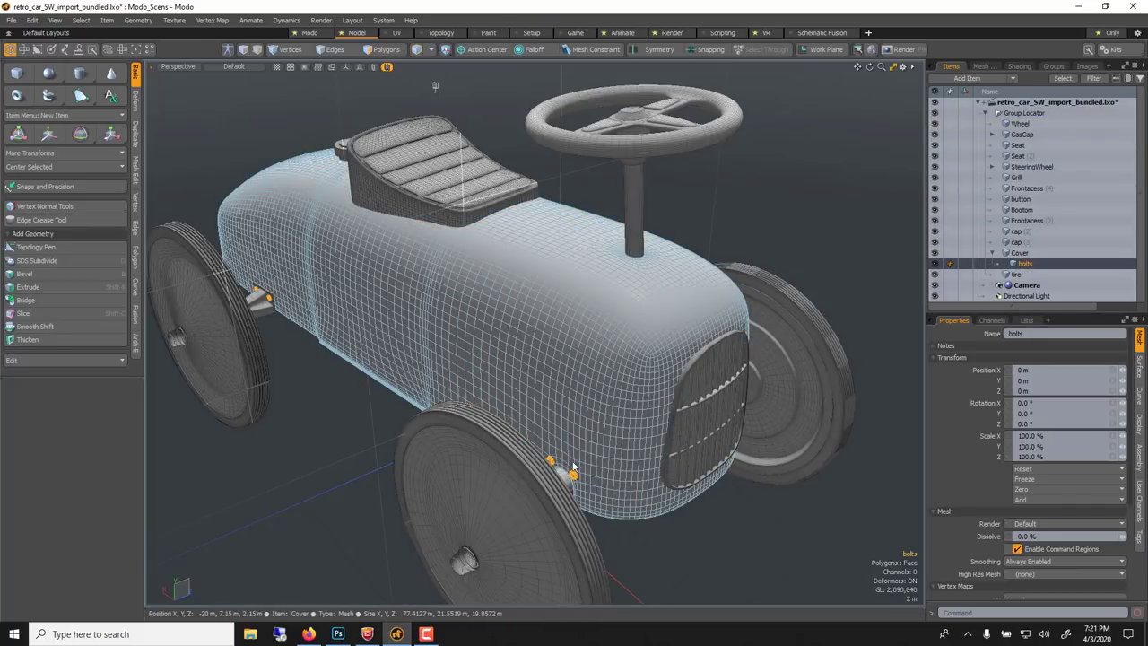
click(1011, 254)
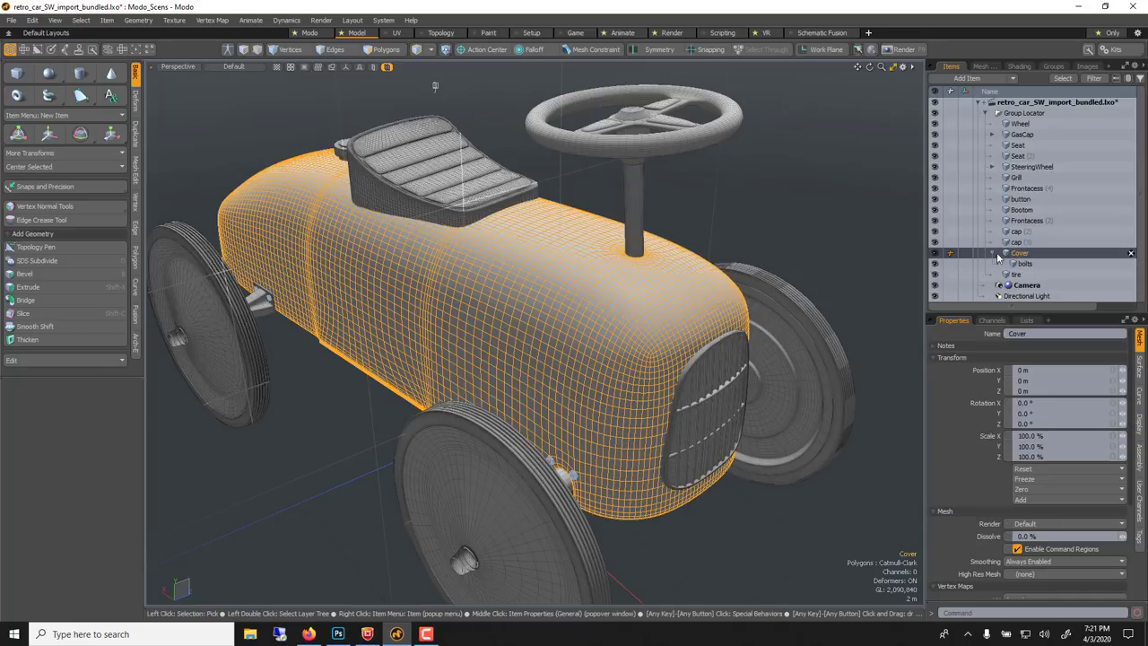
Try moving the Cover mesh together with its bolts child and undo the move.
key(w)
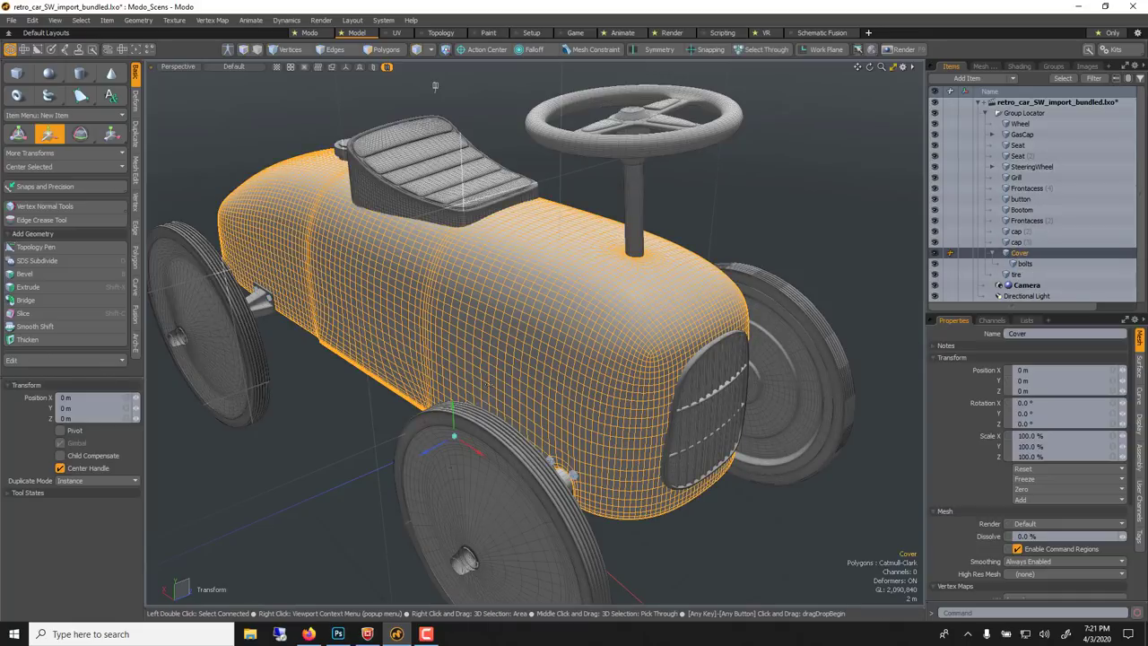
drag(430, 451, 493, 435)
key(ctrl+z)
Try out the Move, Rotate and Scale tools on the Cover mesh without transforming it, and drop the active tool.
click(48, 134)
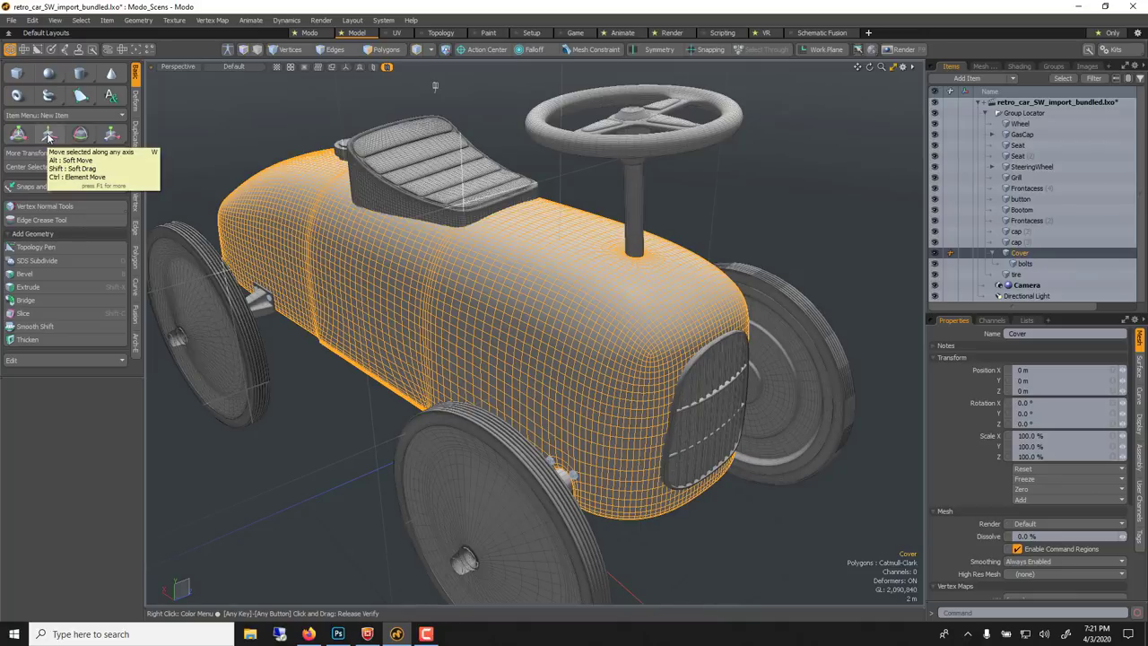
click(49, 134)
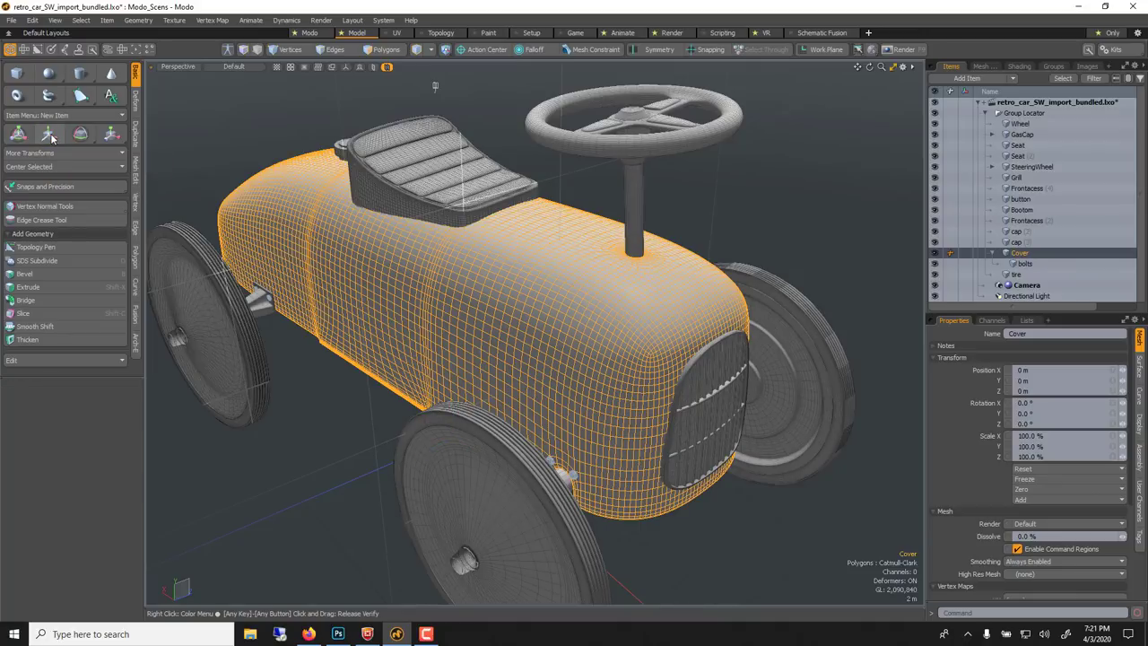
click(80, 134)
click(111, 133)
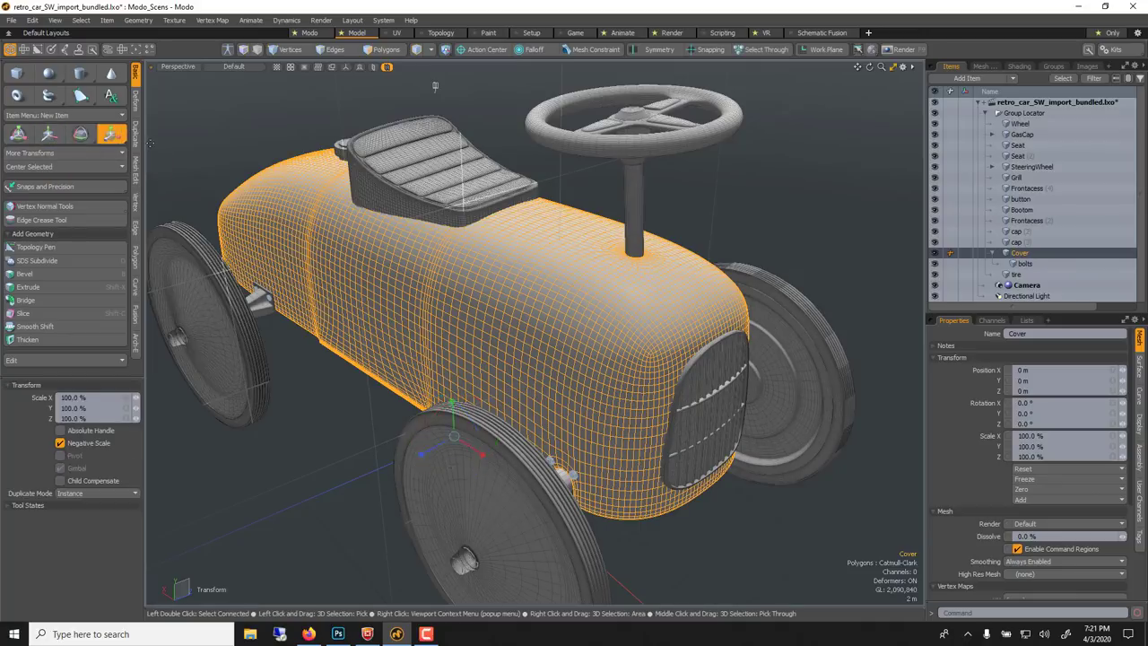
key(e)
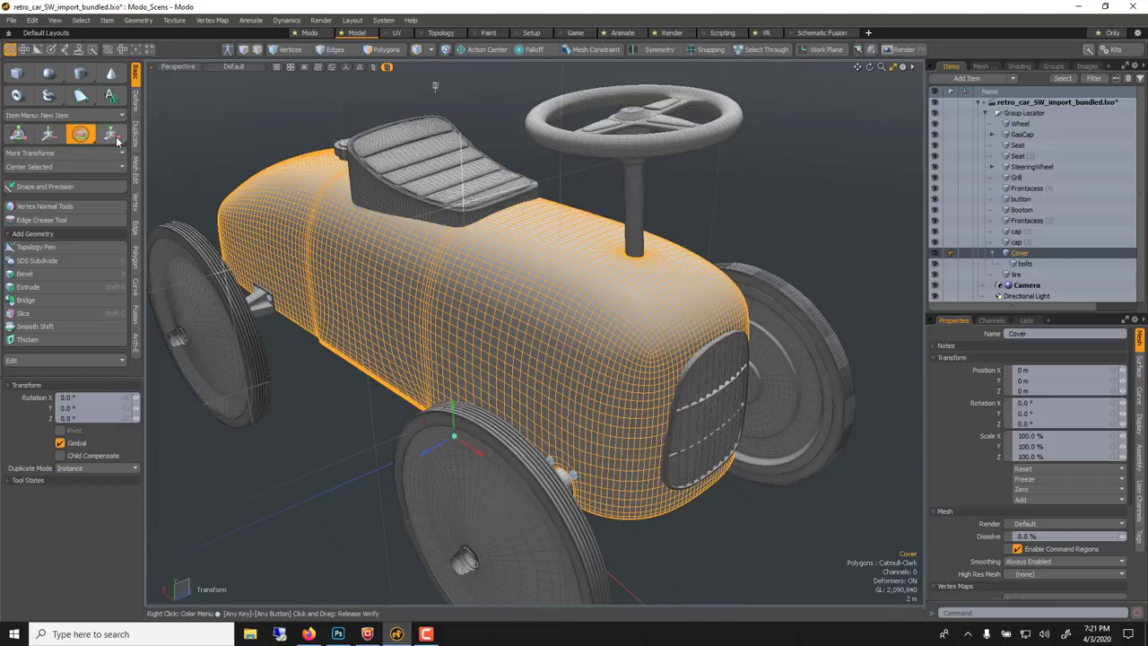
key(space)
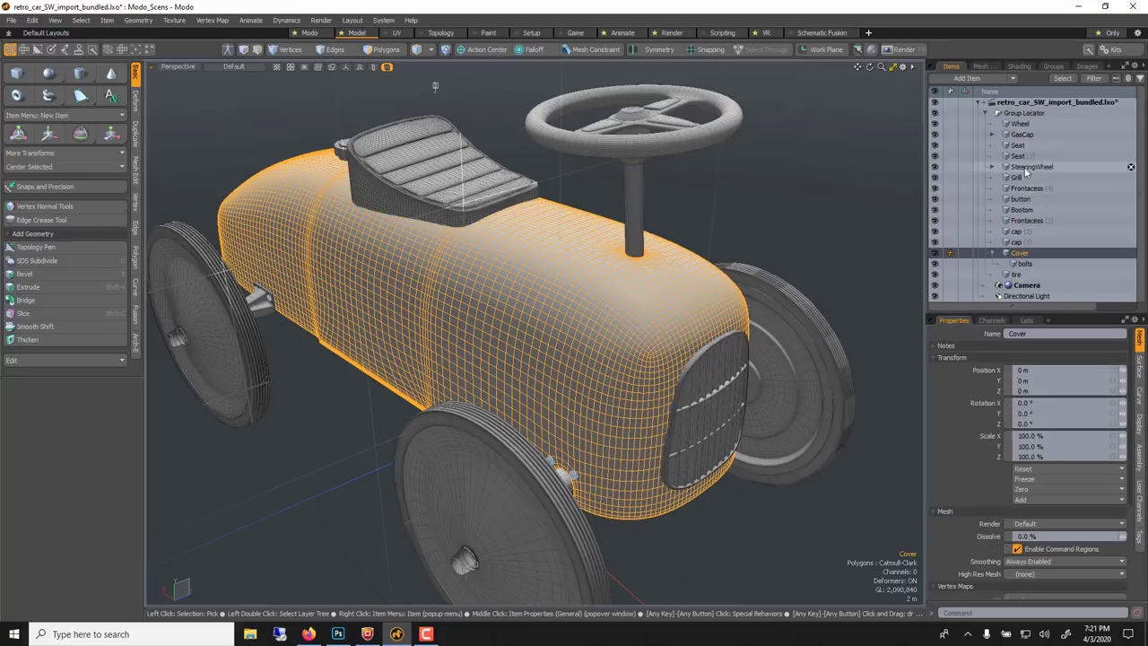
Select the Bootom mesh on the underside of the car and parent it under the Cover item.
alt+drag(363, 312, 399, 360)
click(612, 393)
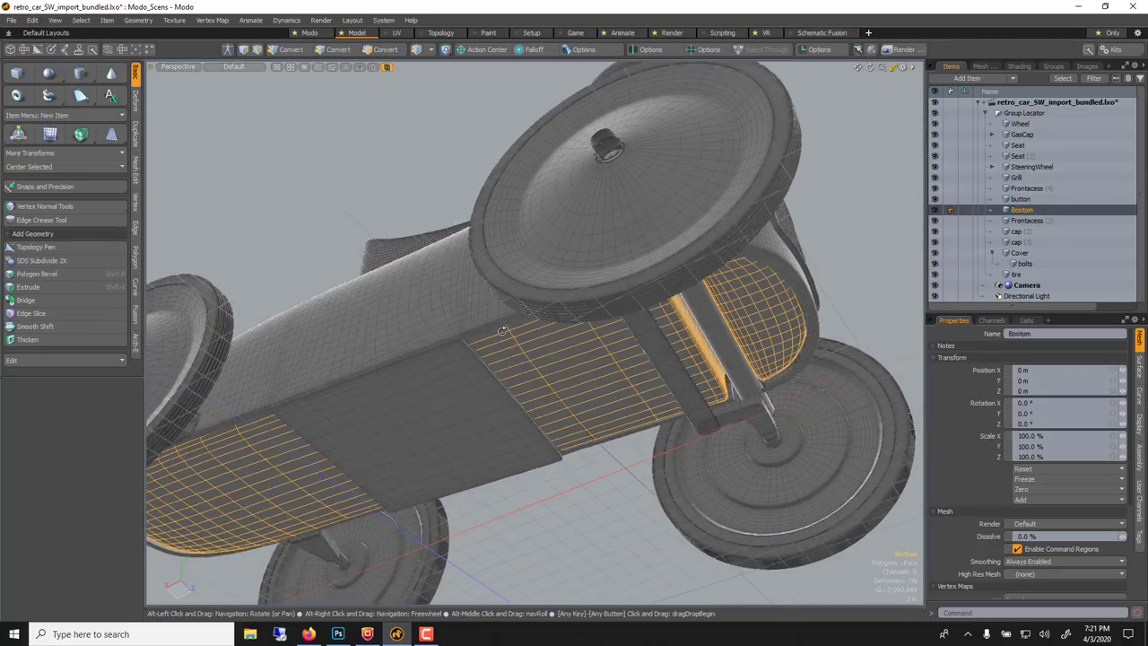
alt+drag(583, 358, 908, 242)
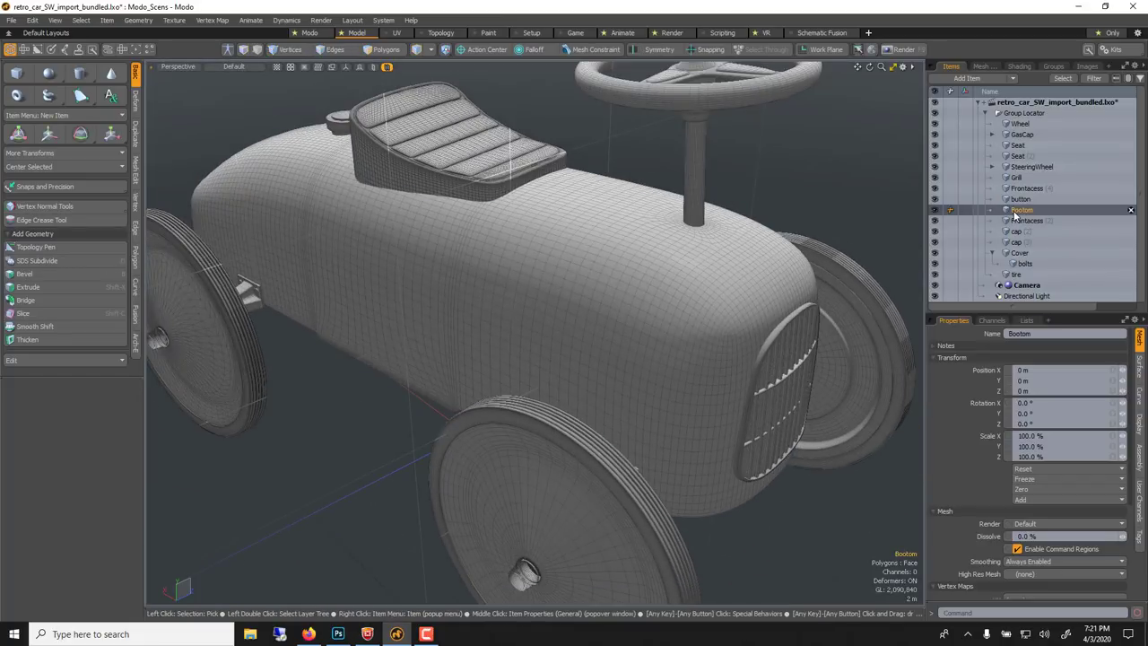
drag(1013, 215, 1030, 258)
click(1017, 242)
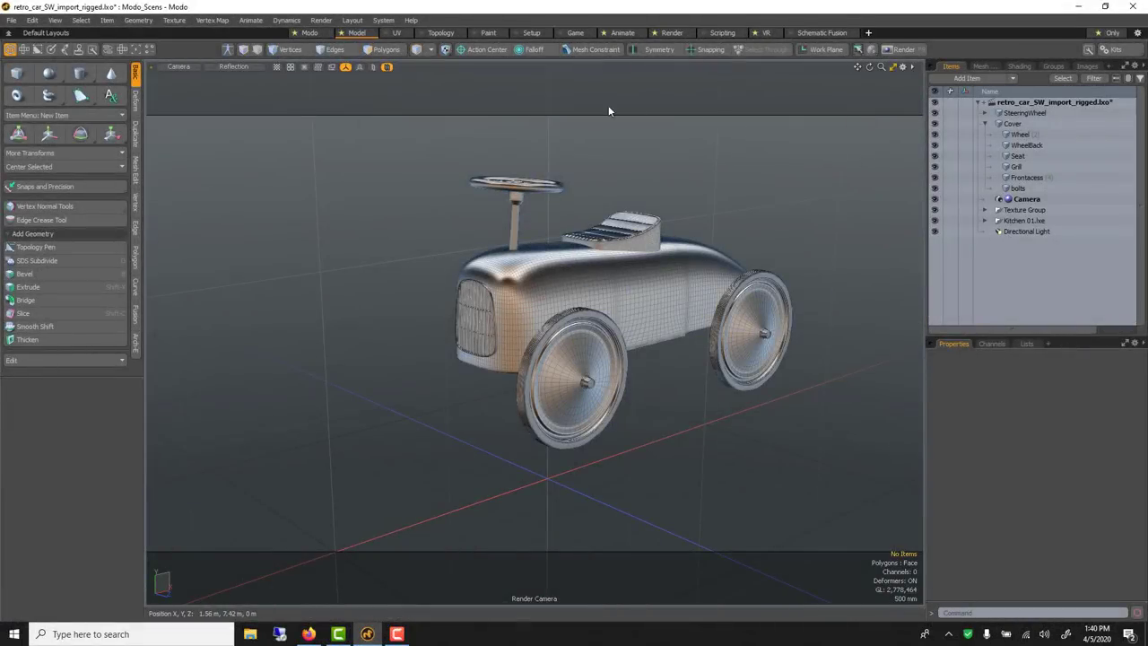
Switch the rigged car scene to the Modo layout and show the timeline.
click(309, 33)
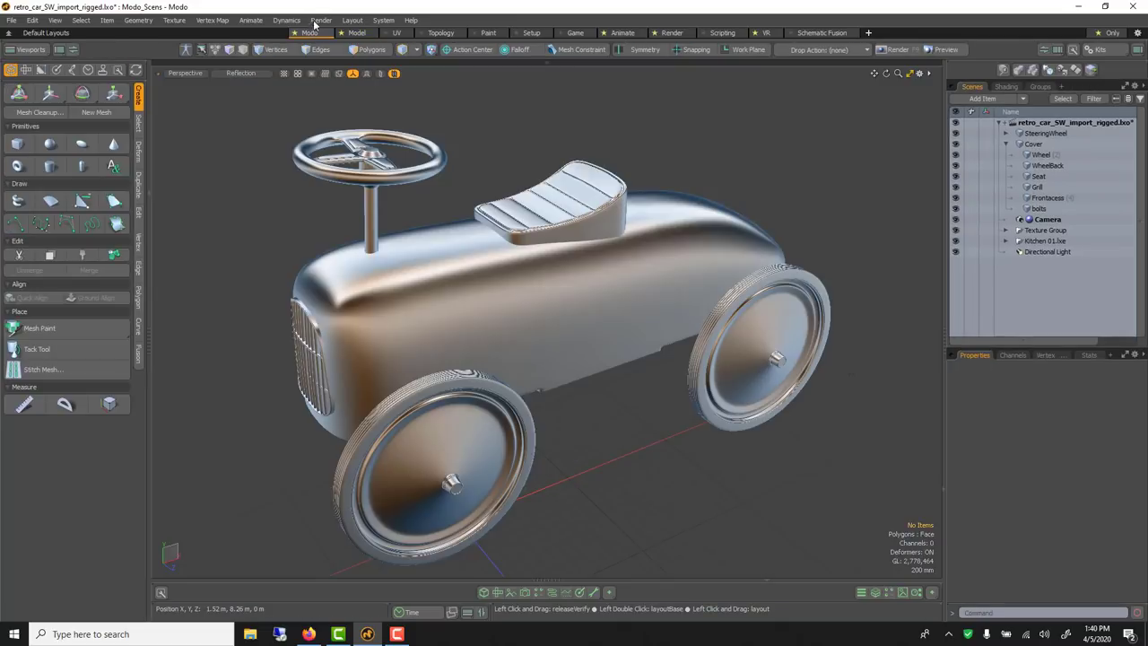
click(414, 613)
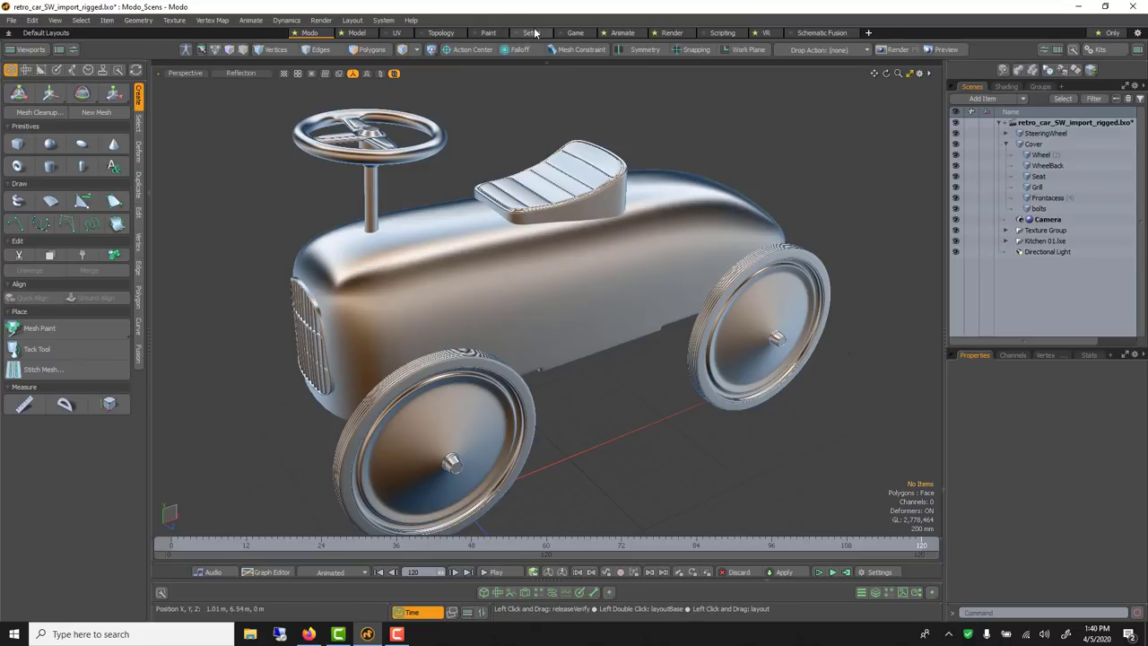
Box-select all the car's meshes and set each item's center to the center of its bounding box.
scroll(602, 314, down, 5)
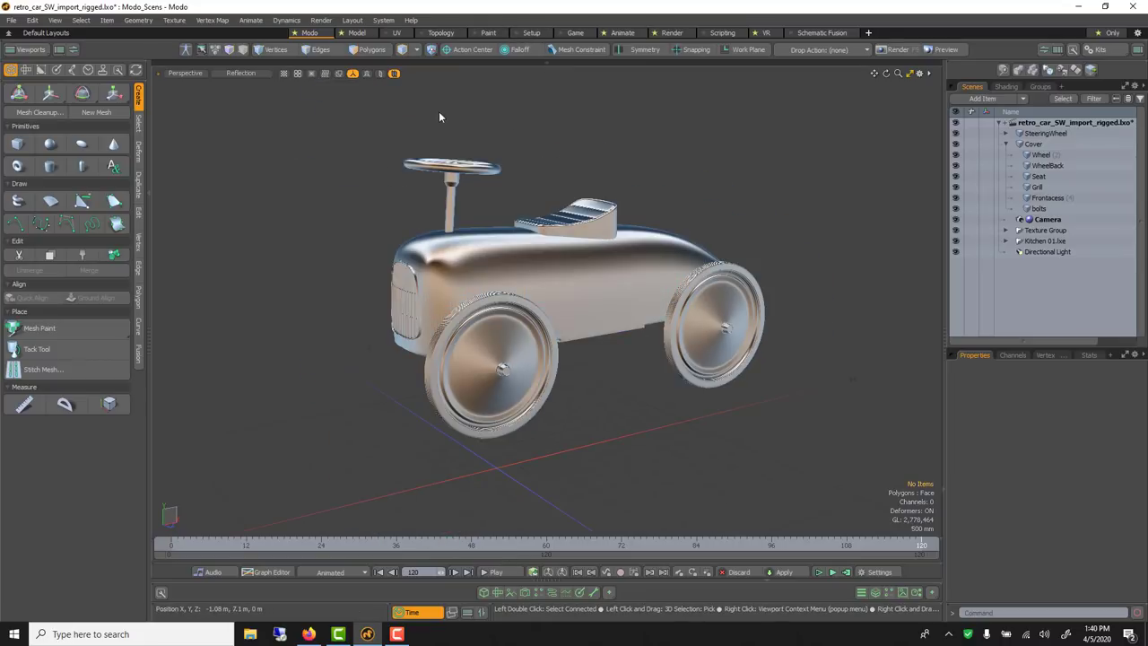
drag(375, 127, 799, 457)
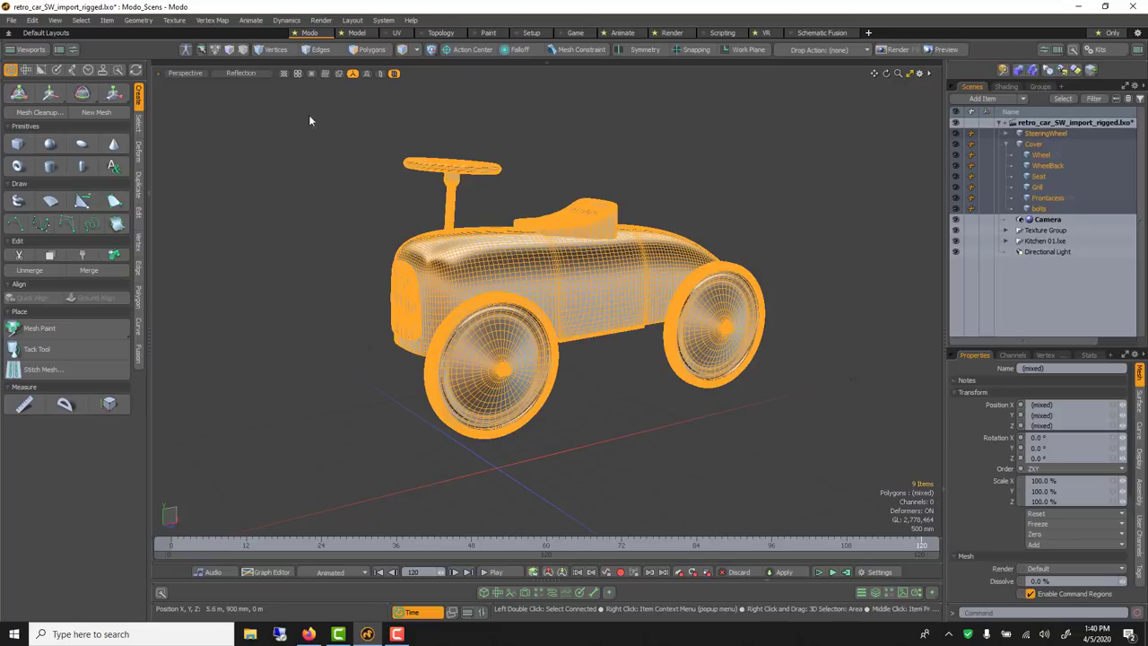
click(129, 22)
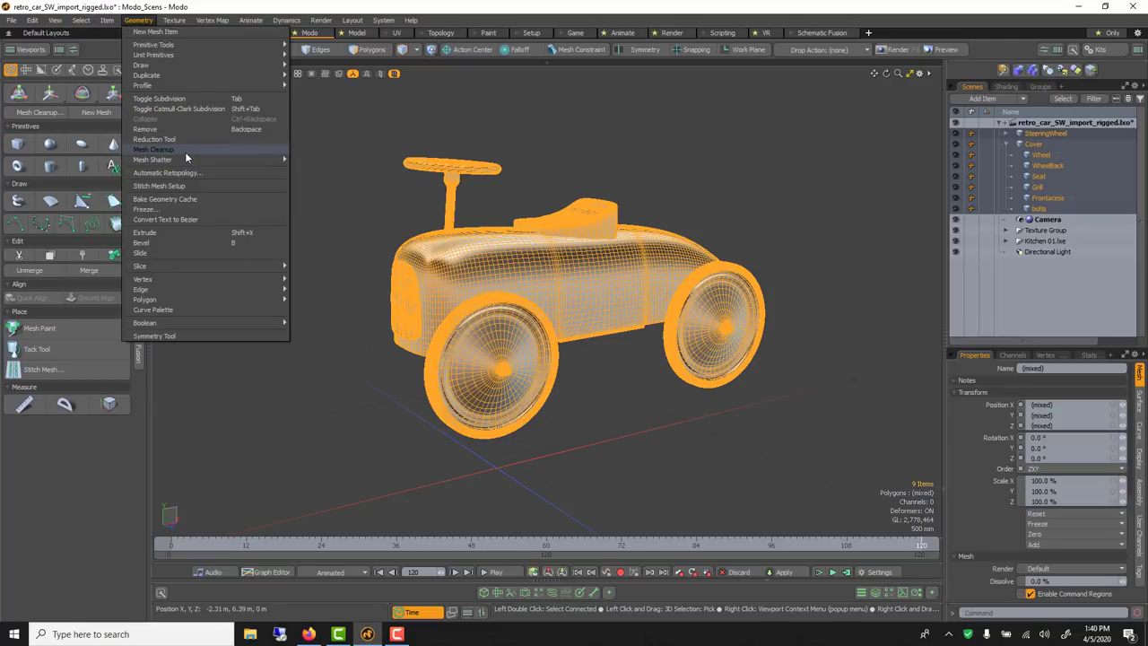
click(285, 4)
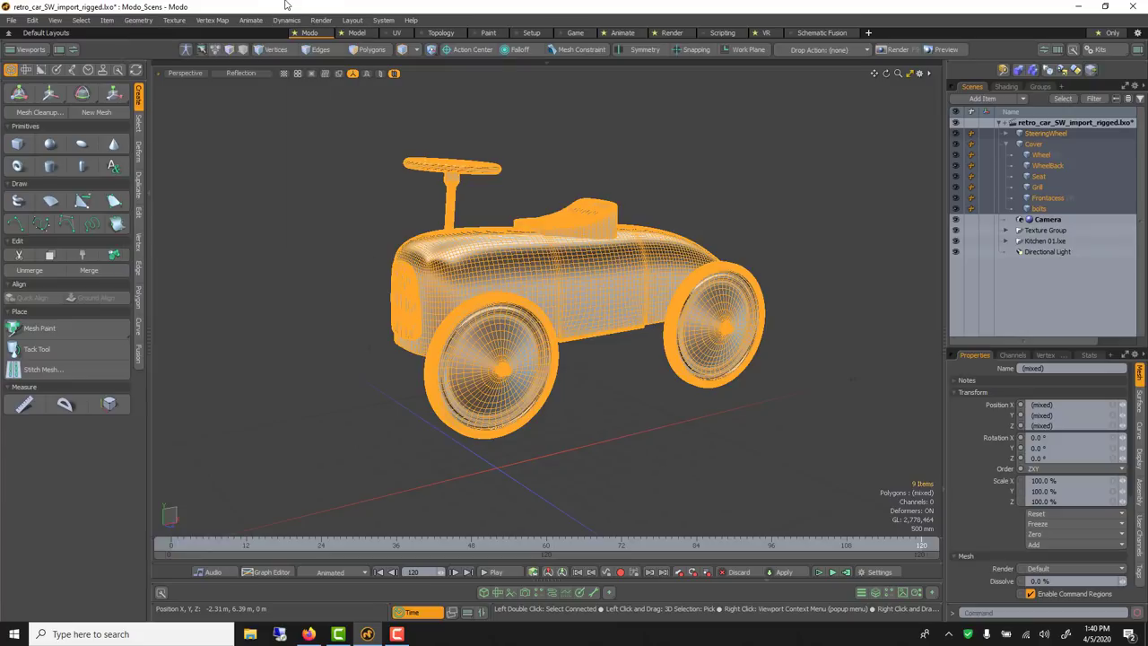
click(32, 21)
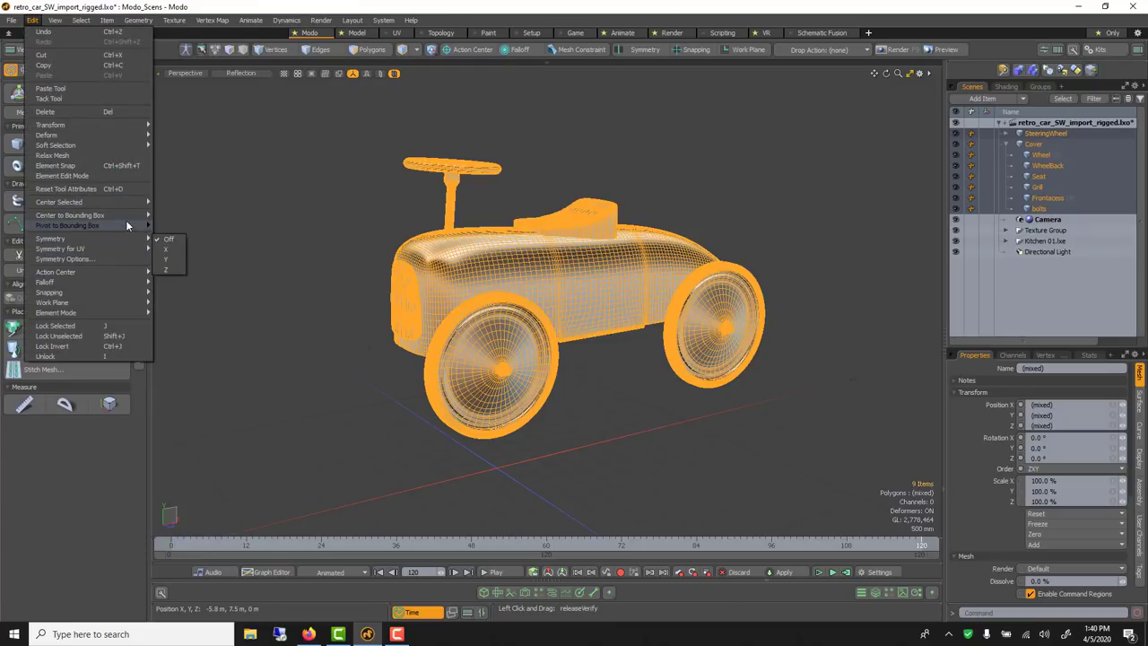
mouse_move(126, 220)
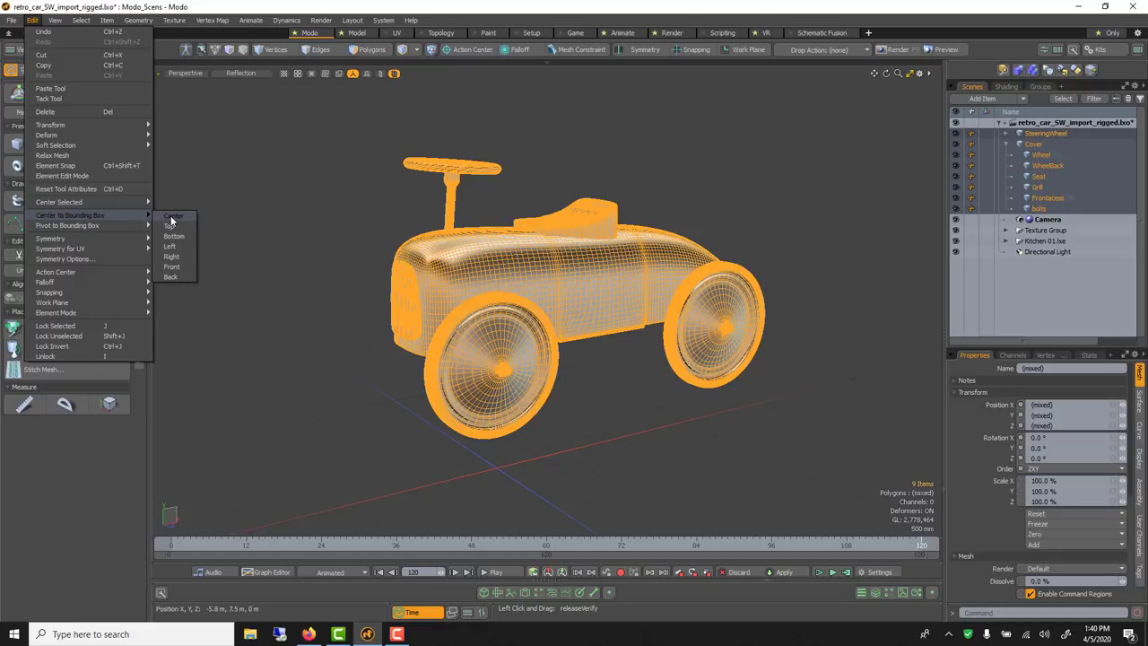
click(171, 219)
Check the position values of the front wheel, steering wheel, rear wheel and Cover, leaving Cover selected.
click(500, 322)
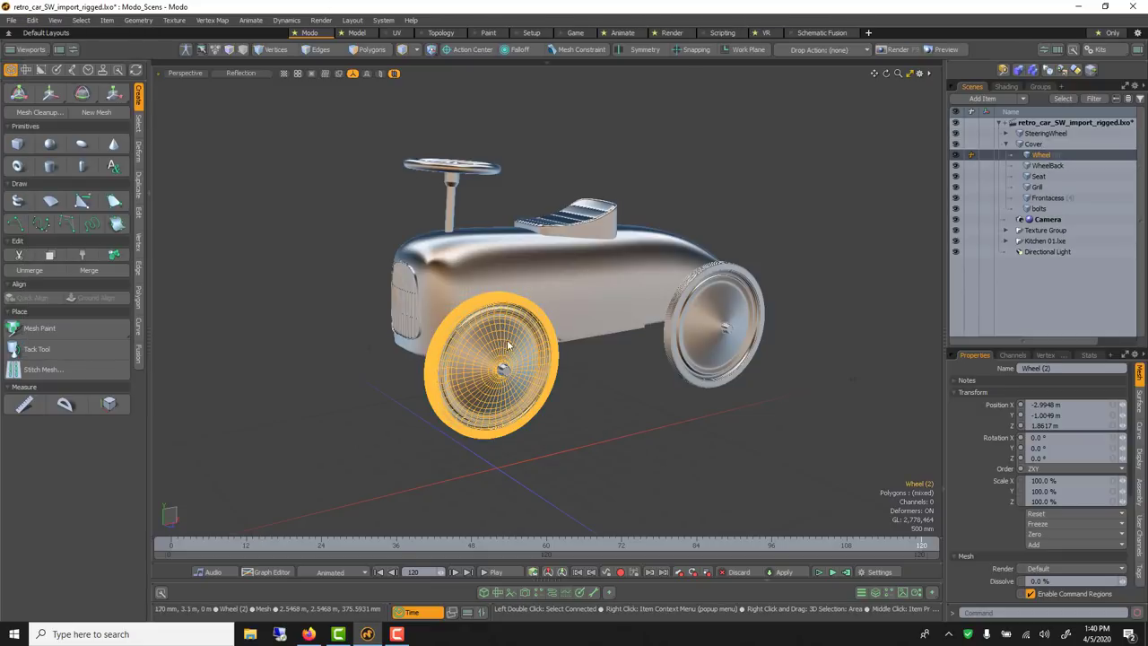
click(469, 166)
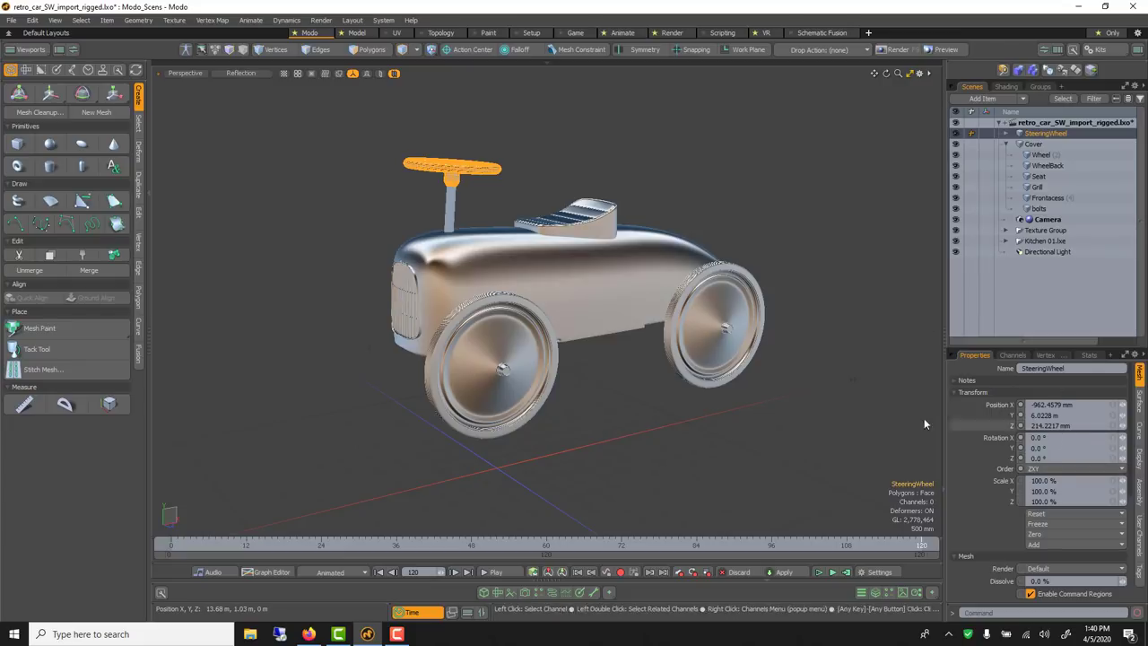
click(742, 363)
click(576, 303)
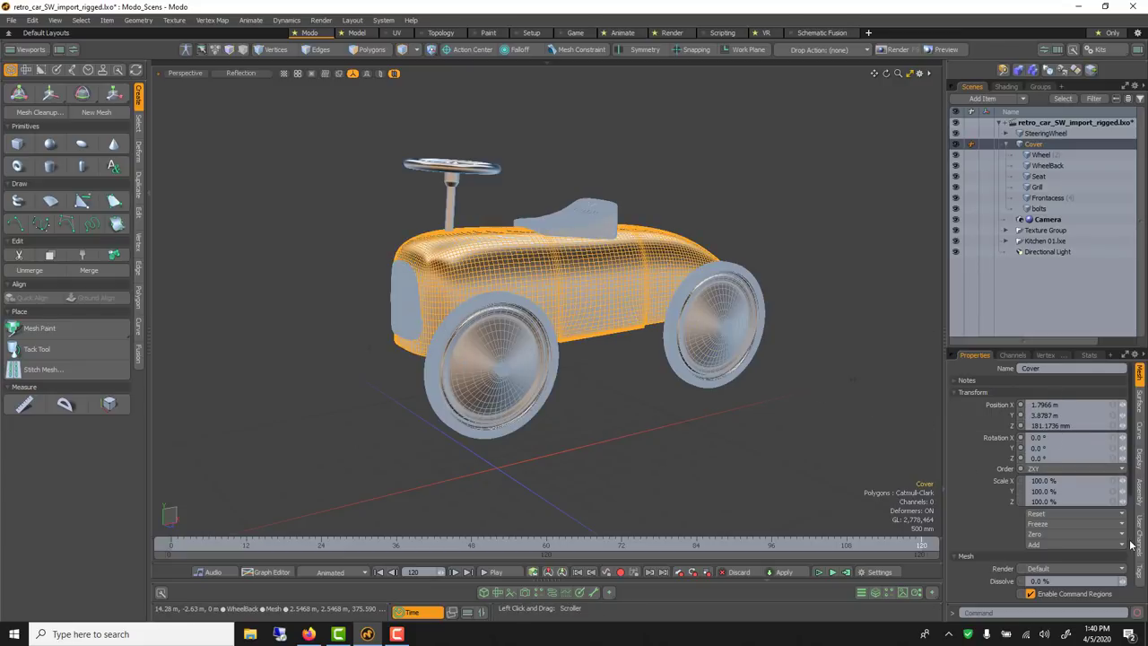
Reset the Cover item's scale and clear the selection.
click(1063, 514)
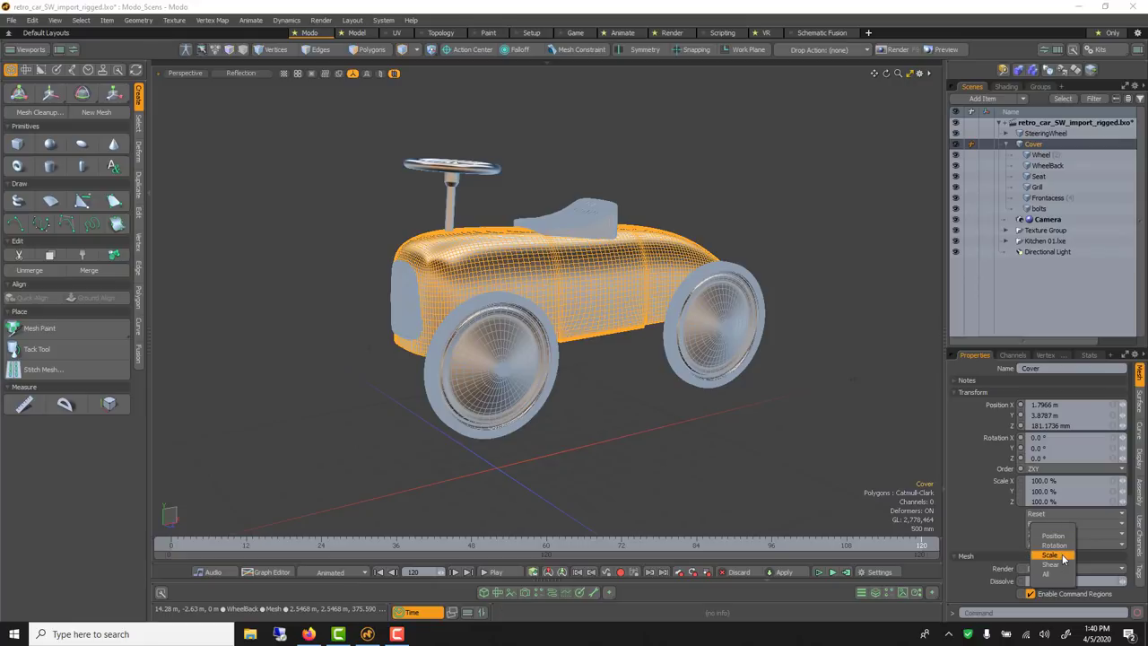
click(1051, 555)
click(615, 125)
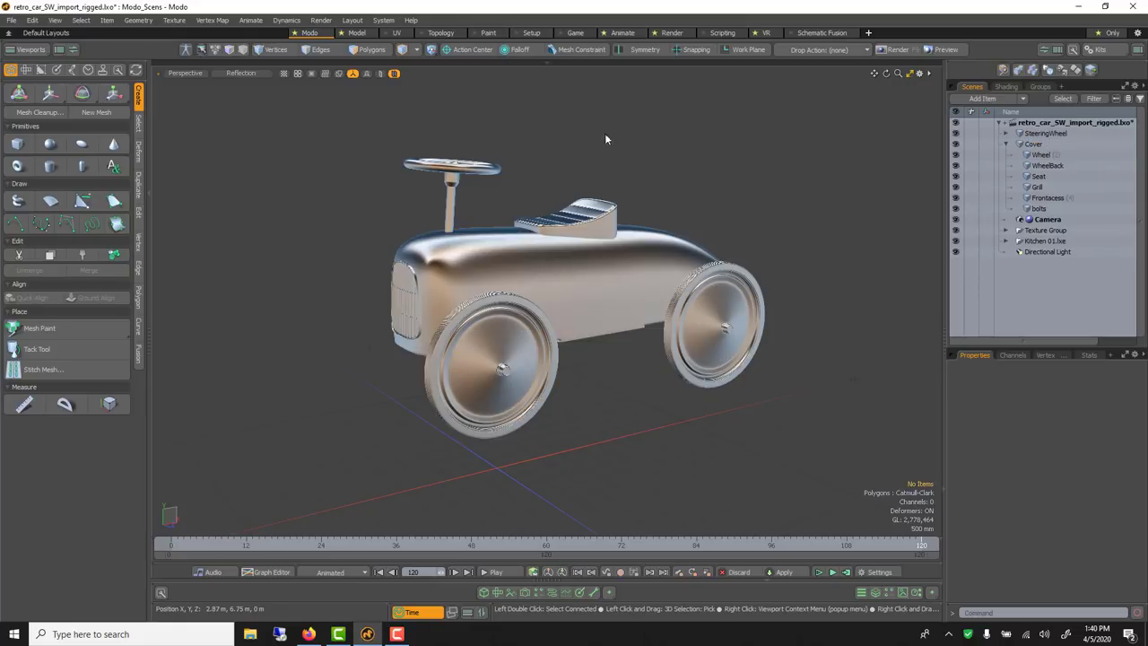
Select Cover, try moving the car body with its child parts, and undo the move.
click(588, 265)
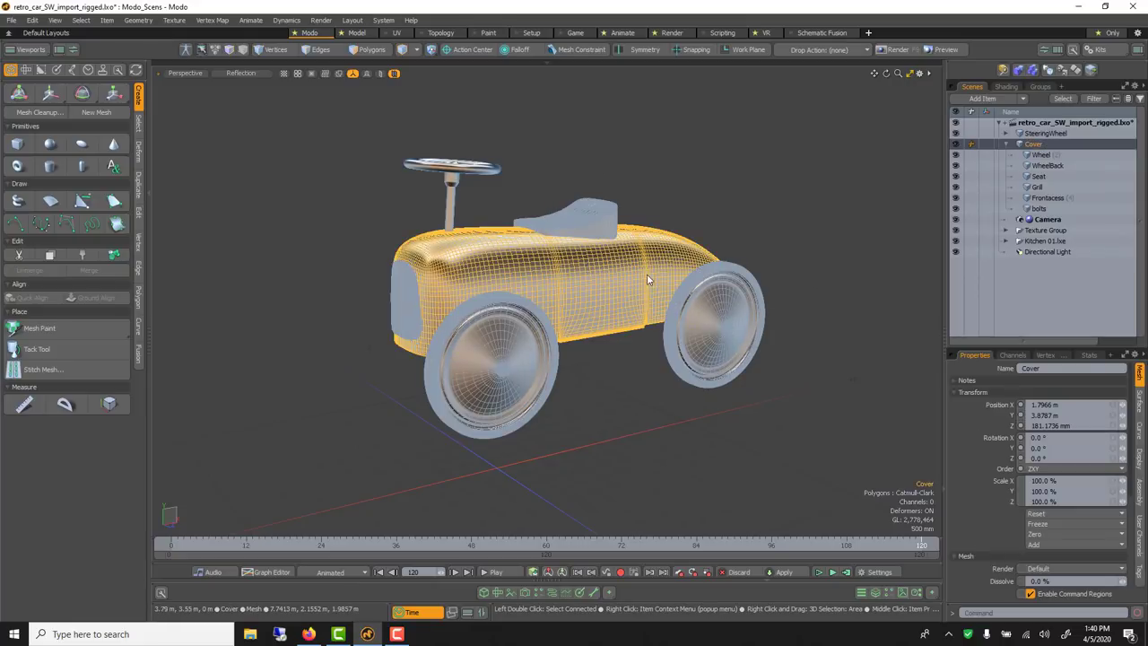
key(y)
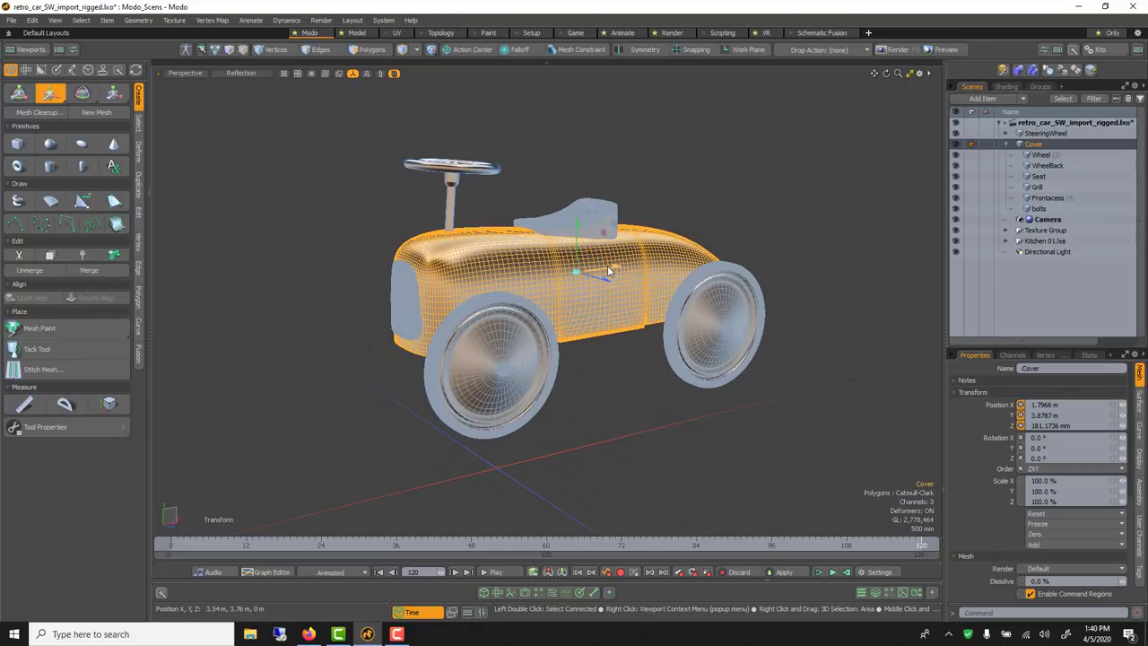
drag(608, 267, 527, 277)
key(ctrl+z)
key(space)
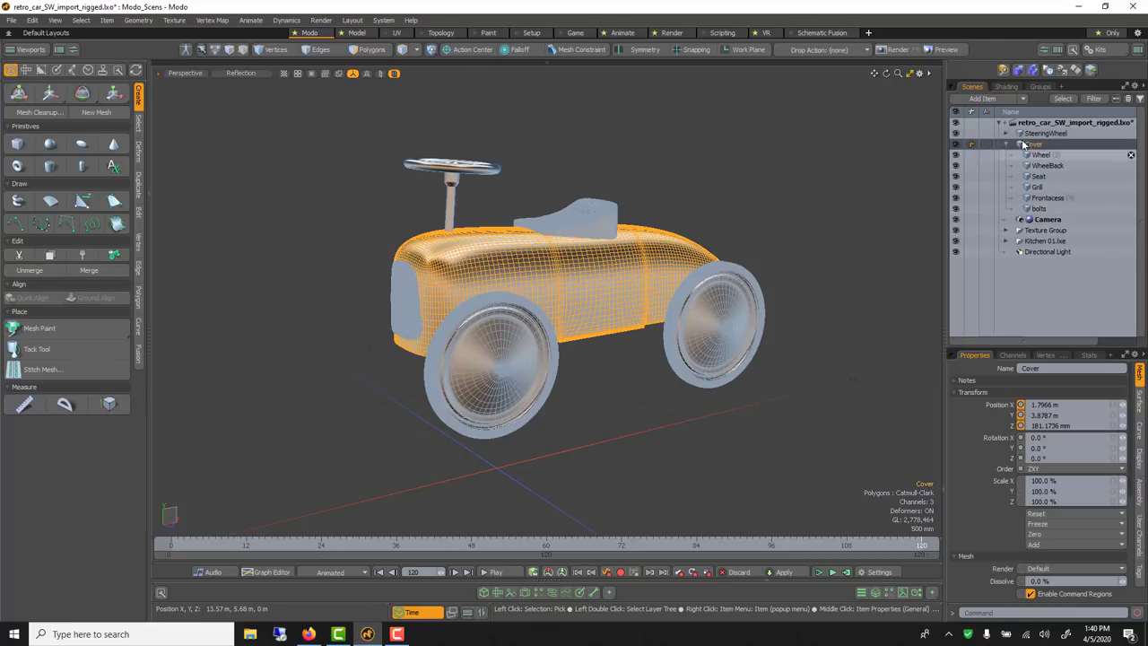
Select the SteeringWheel item, expand it in the item list, and select its Rod child.
click(492, 166)
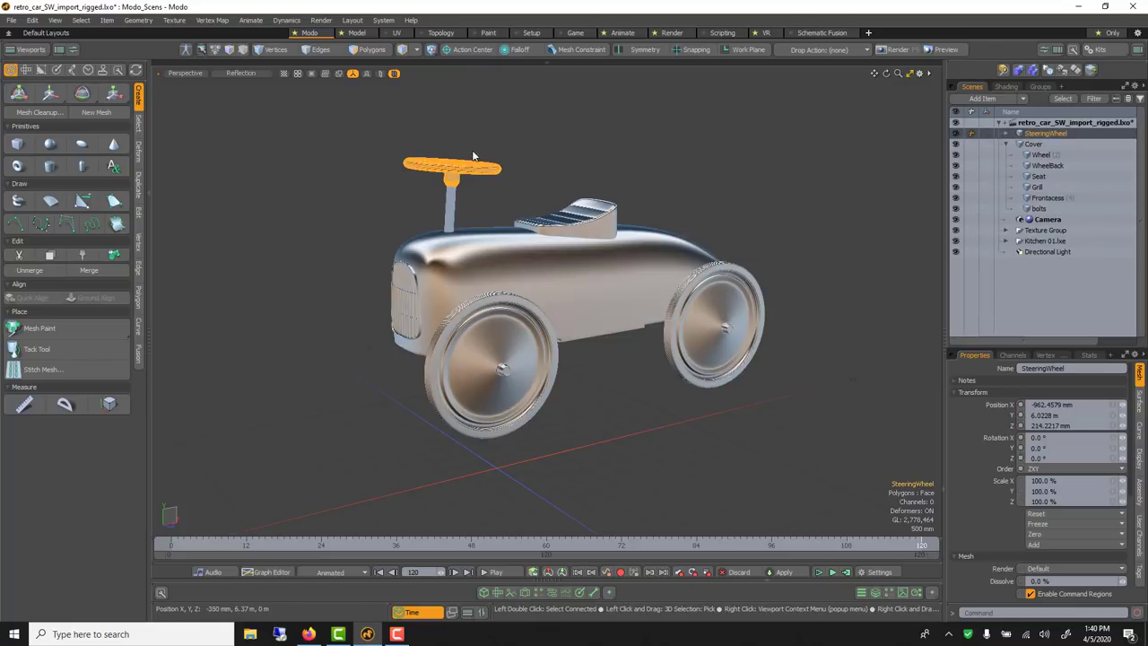
double_click(1040, 134)
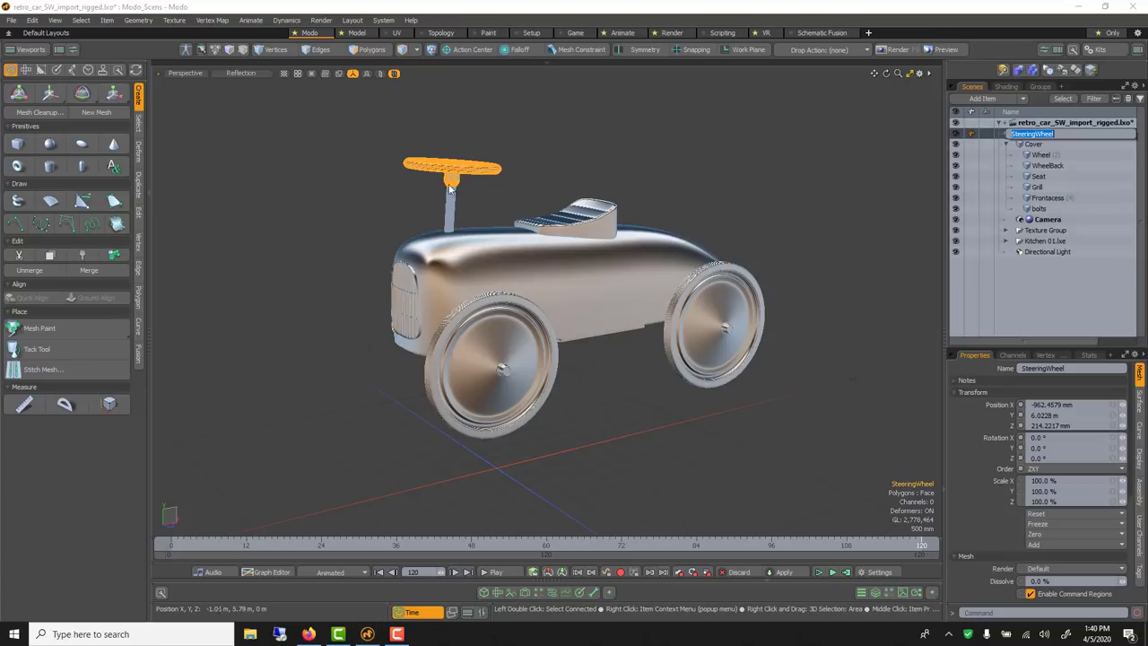
alt+drag(587, 232, 491, 315)
click(1005, 132)
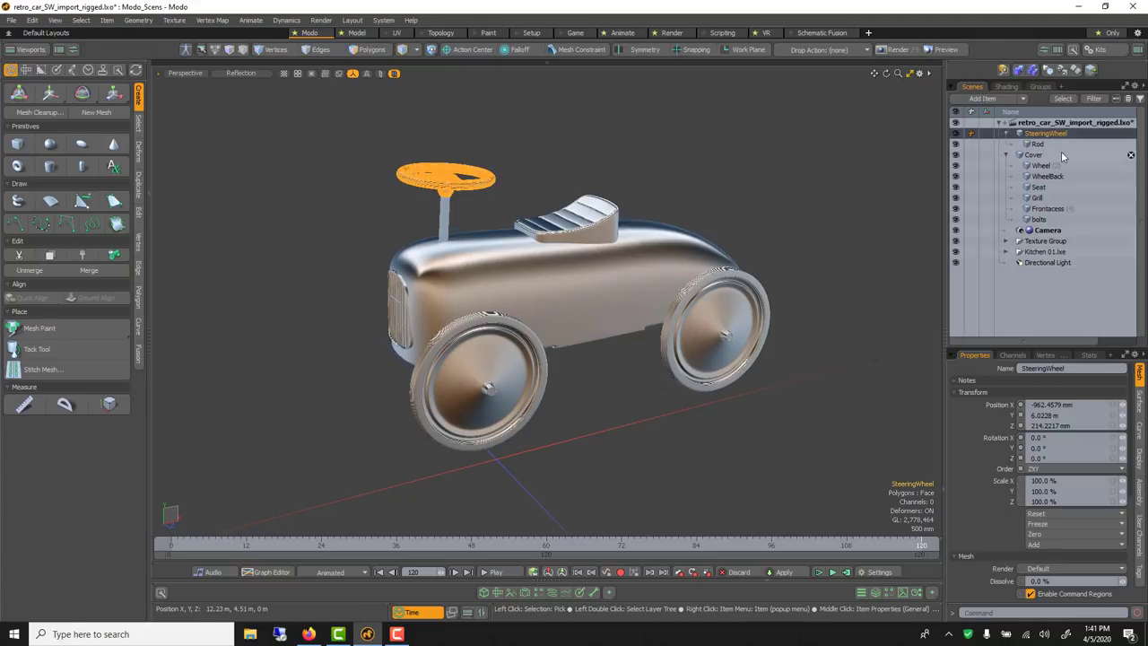
click(1037, 144)
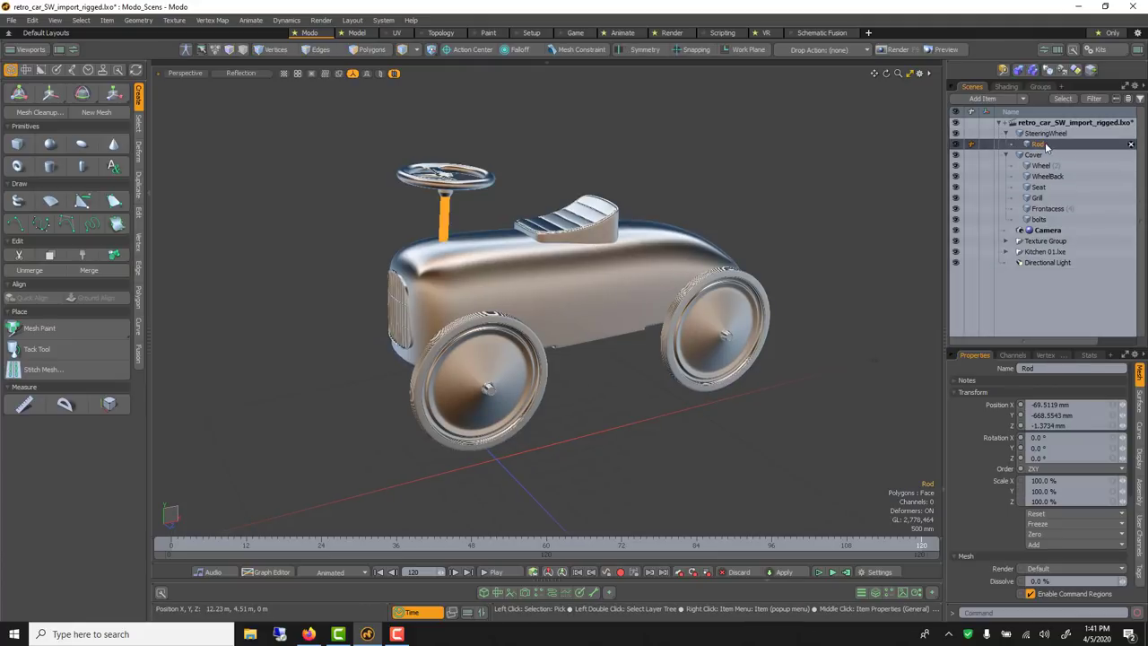
Select the Frontacess item under Cover and reparent it under the SteeringWheel item.
click(1045, 208)
alt+drag(789, 331, 751, 339)
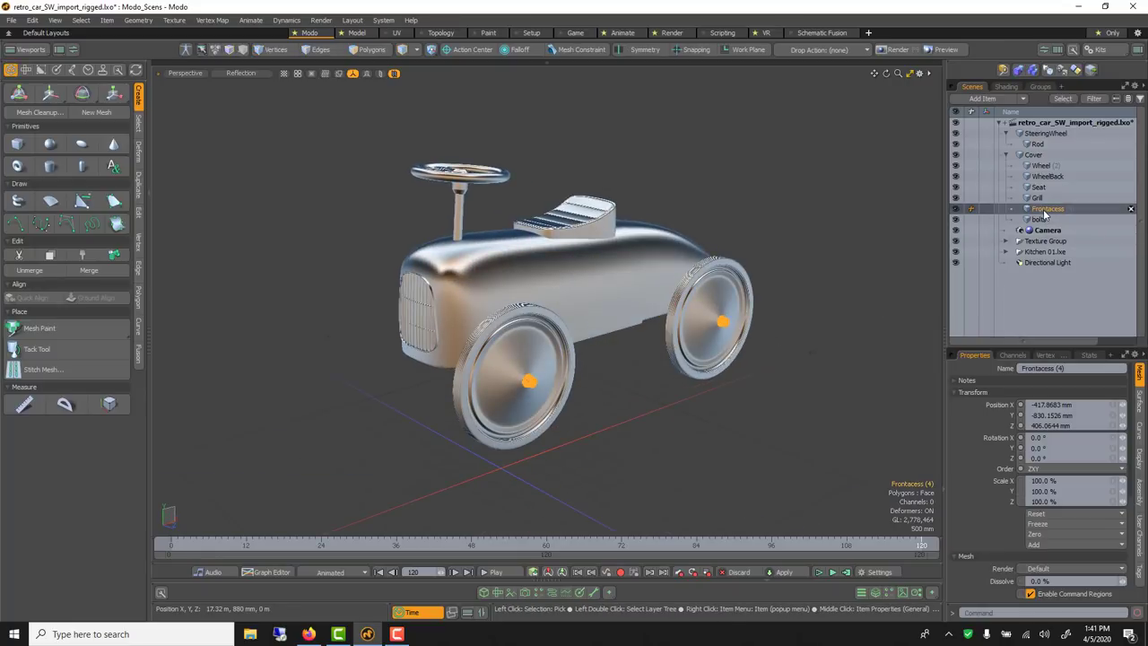
drag(1043, 212, 1042, 144)
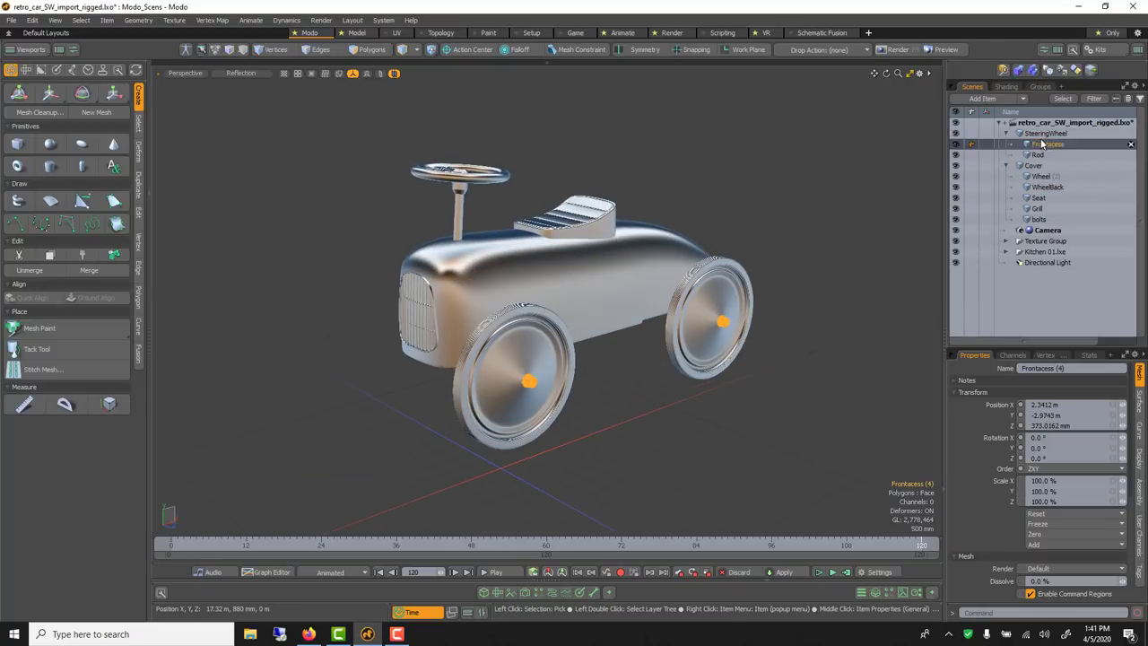
Select the SteeringWheel parent item to check it in the hierarchy and clear the selection.
click(1044, 133)
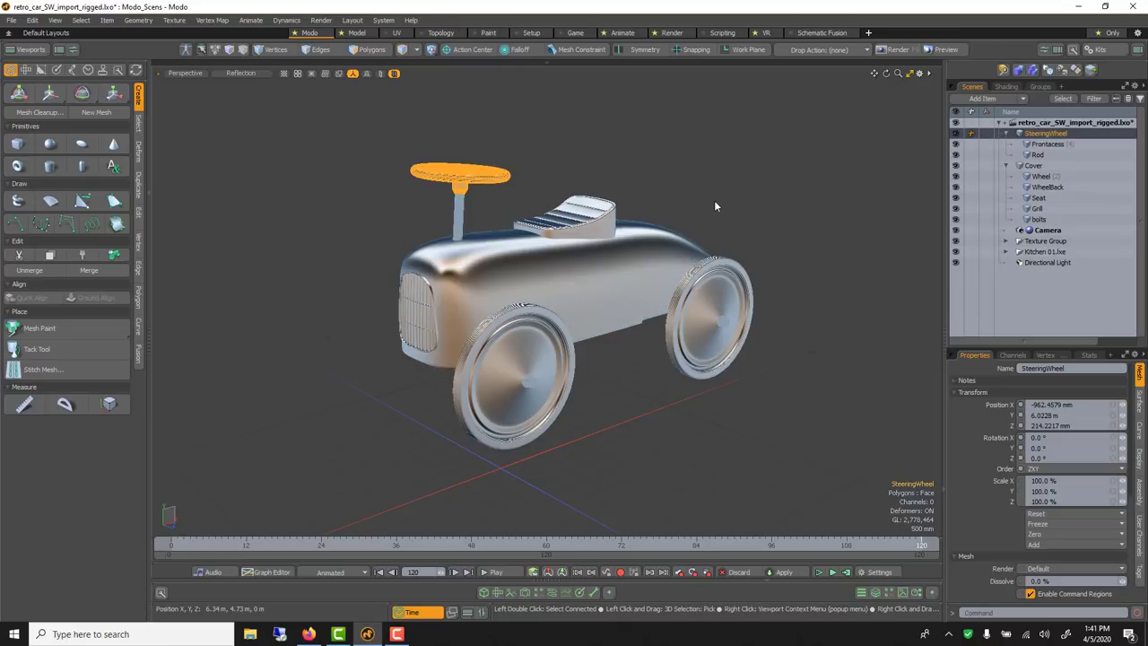
click(1011, 122)
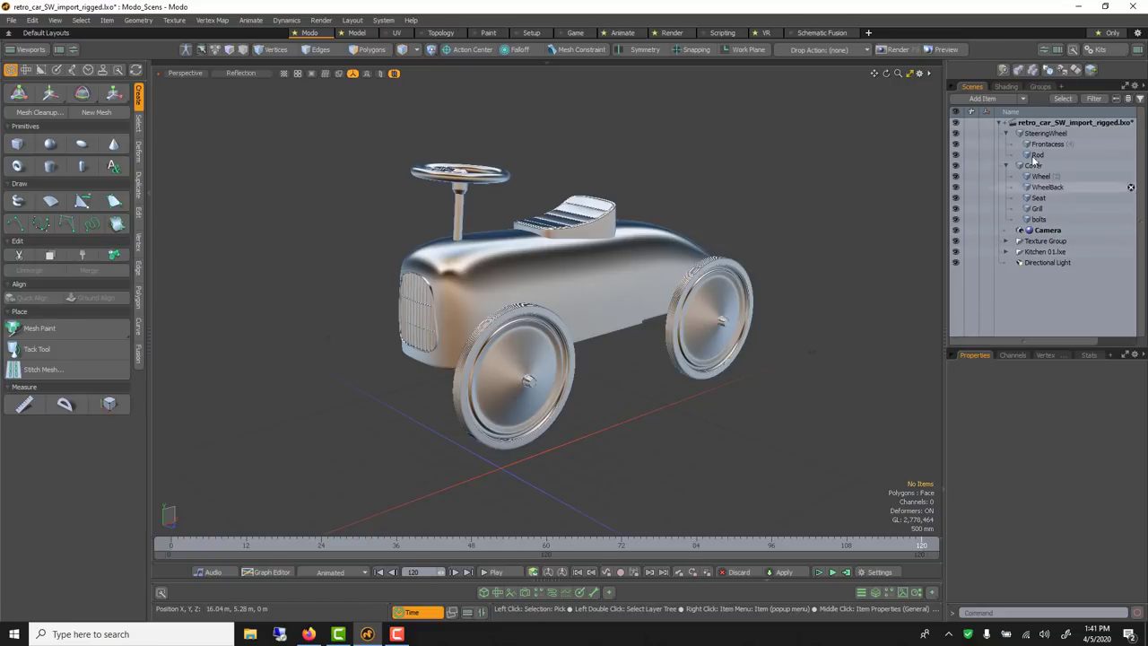
click(1033, 132)
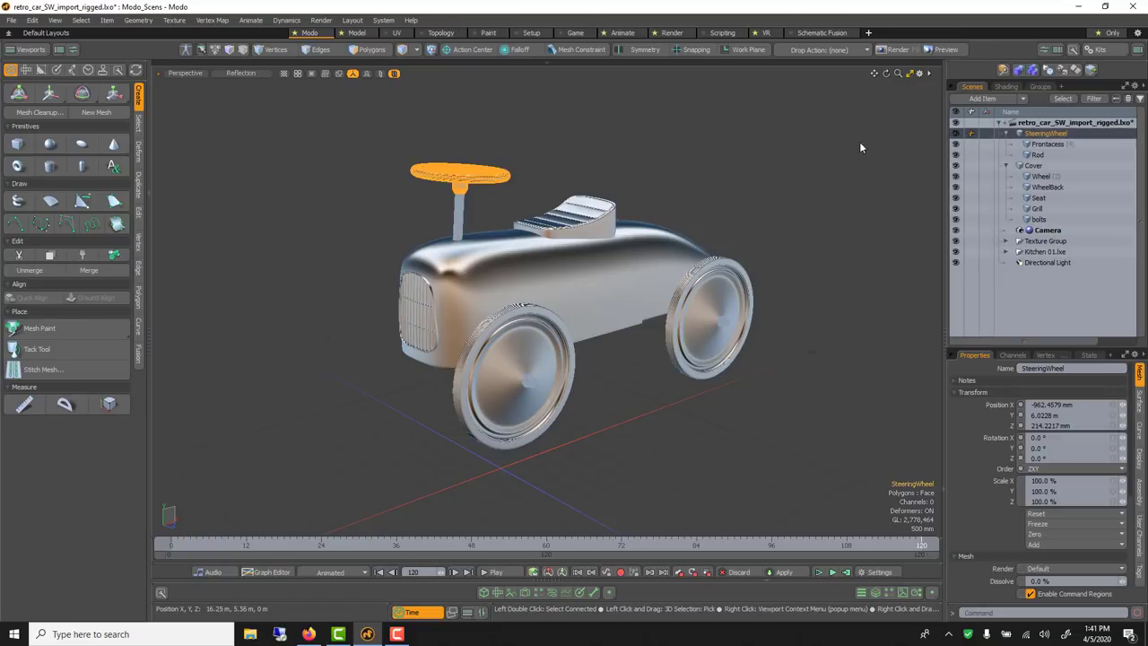
click(630, 180)
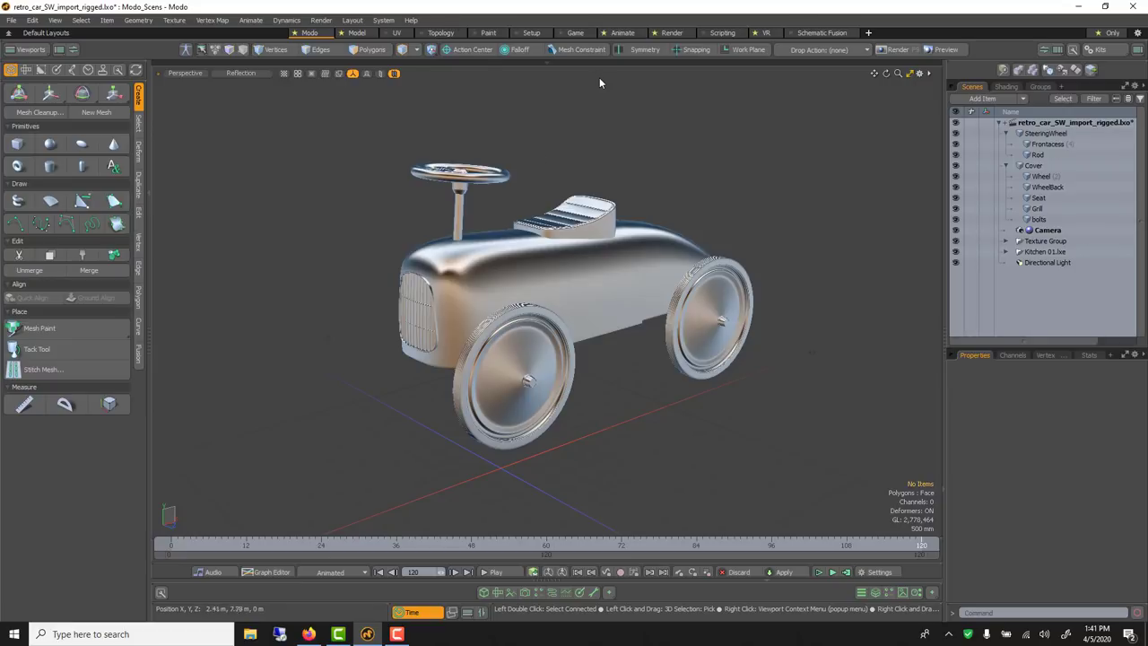
Add a Locator item to the scene.
click(1021, 97)
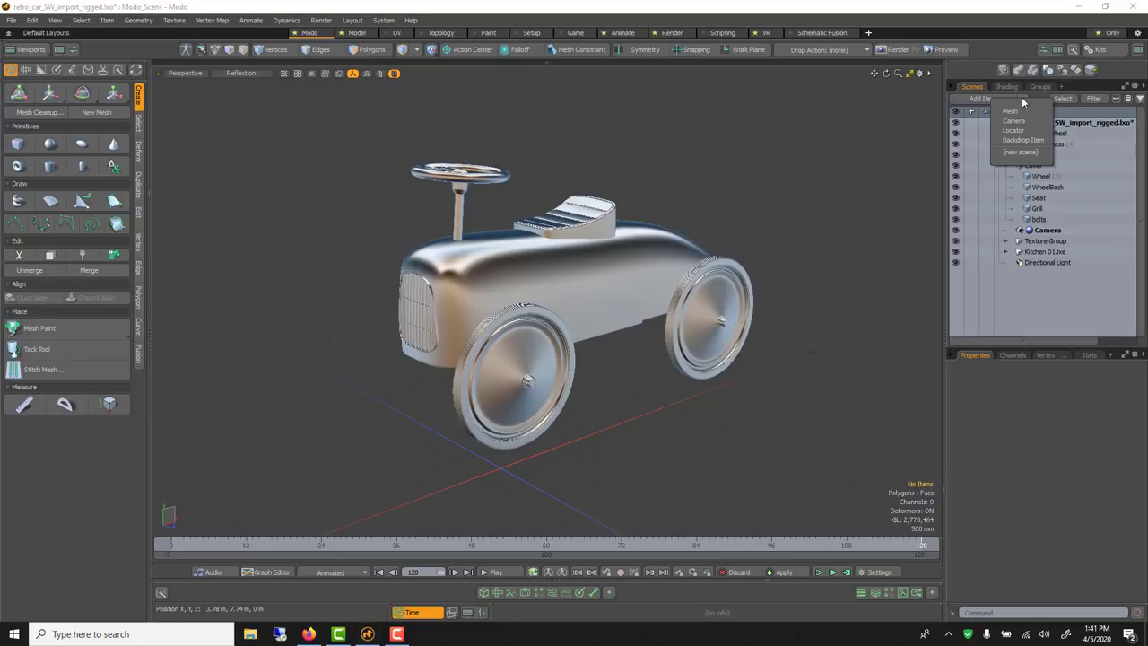
click(1024, 131)
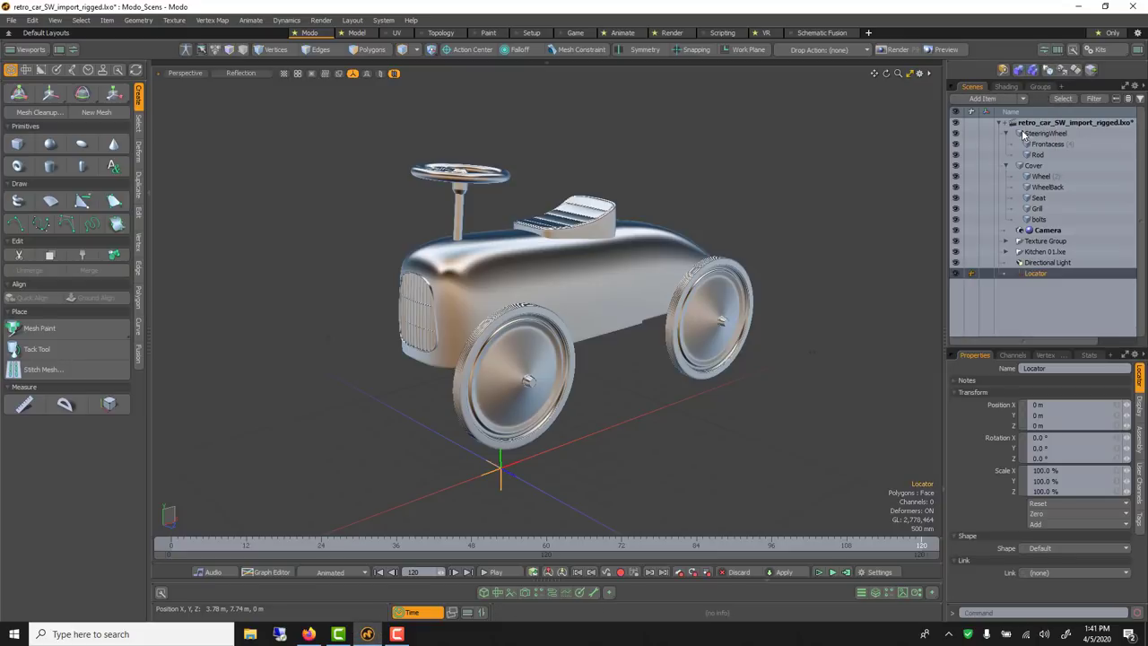
click(986, 97)
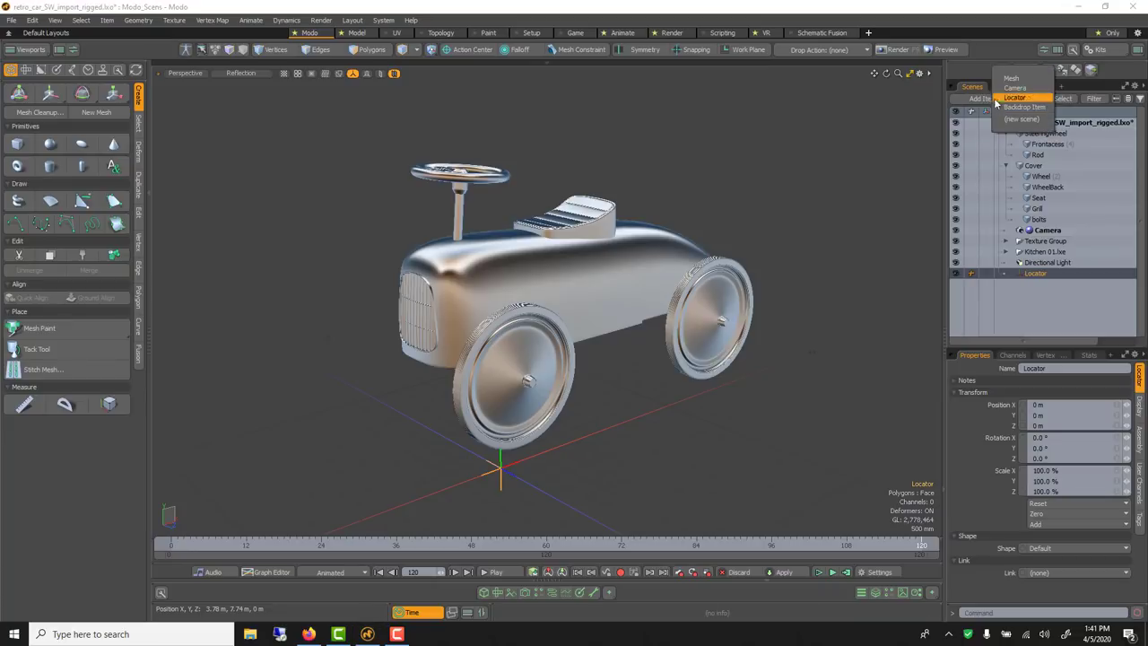
click(989, 99)
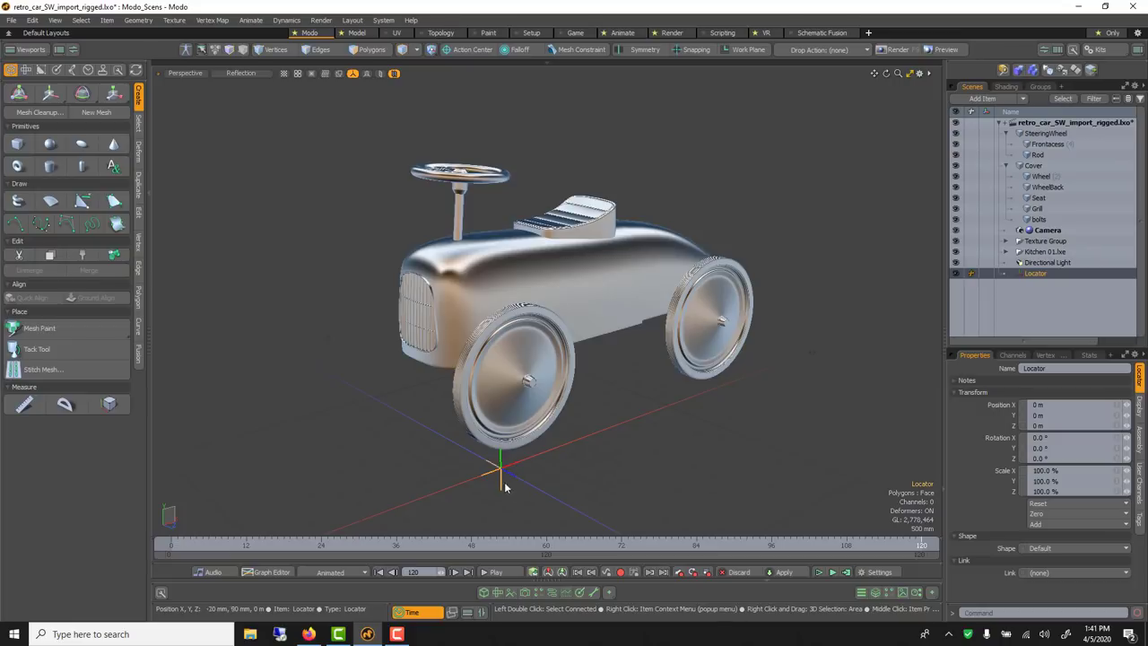
Move the locator above the steering wheel to about X -970 mm, Y 6.57 m, and rotate it about -5.5° around Z.
key(w)
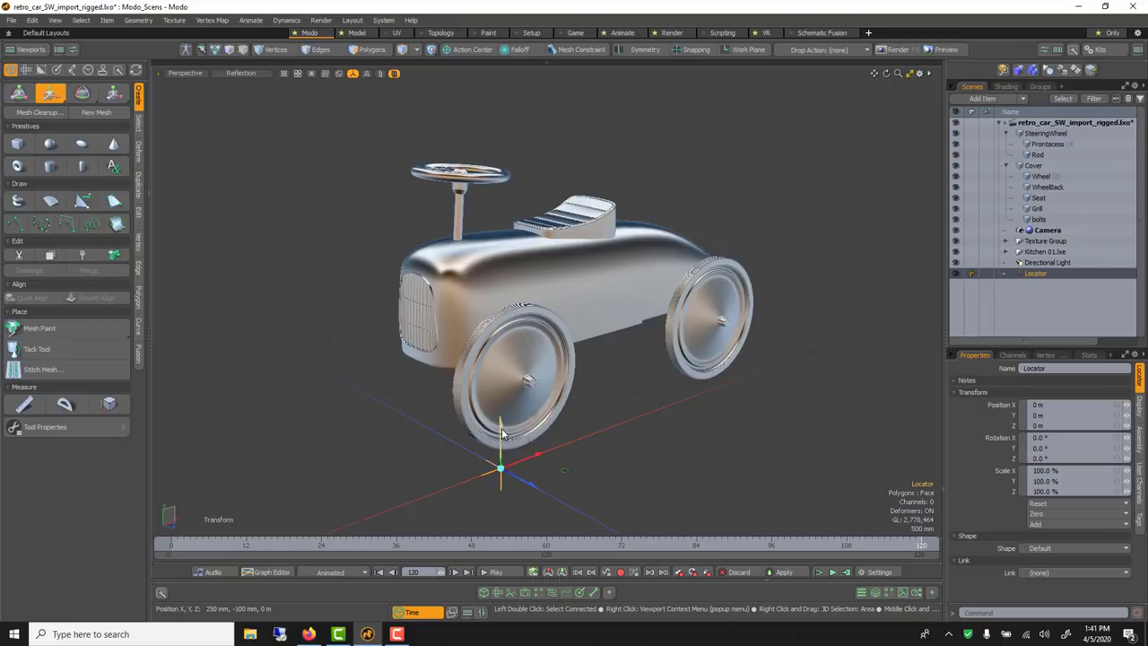
drag(563, 468, 496, 141)
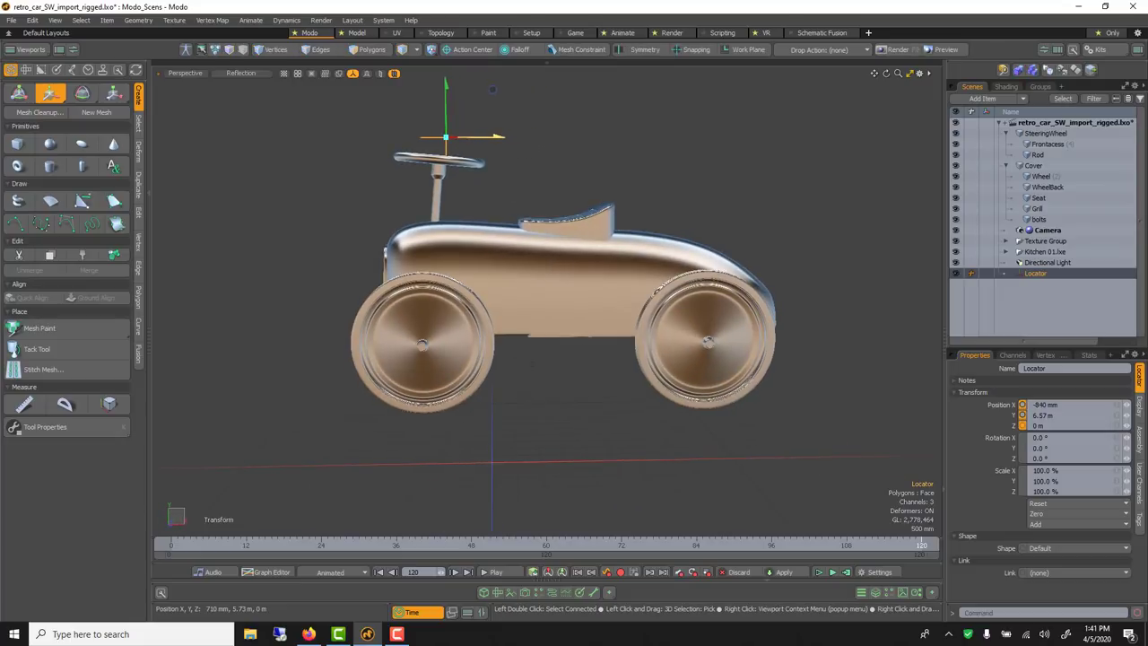
key(e)
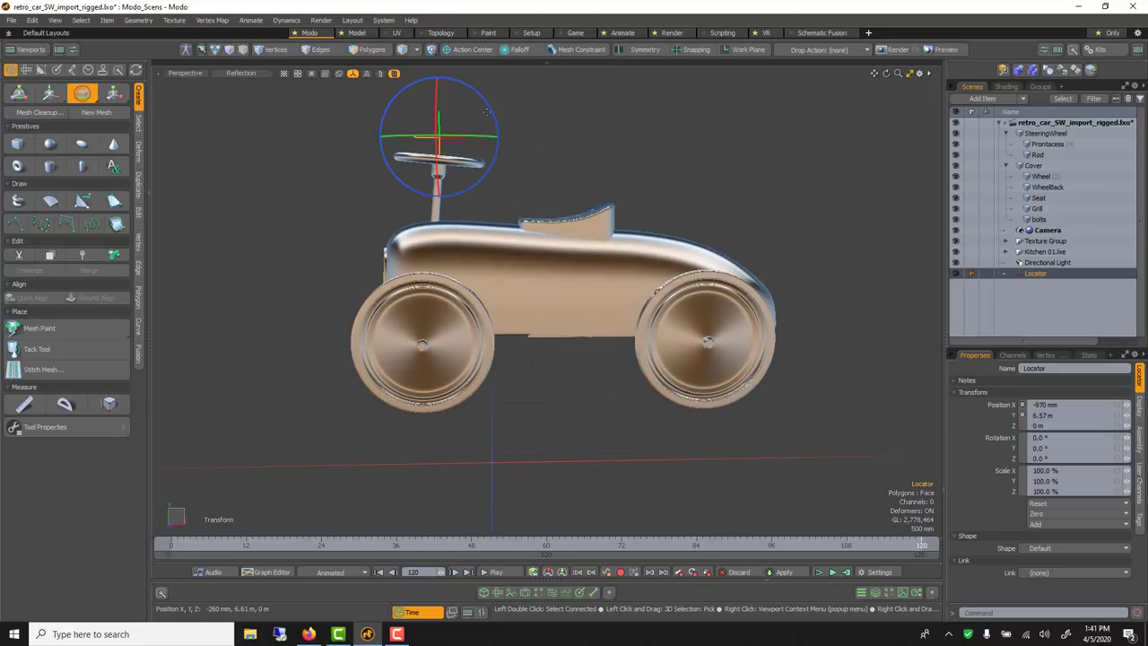
drag(492, 109, 493, 114)
key(shift+a)
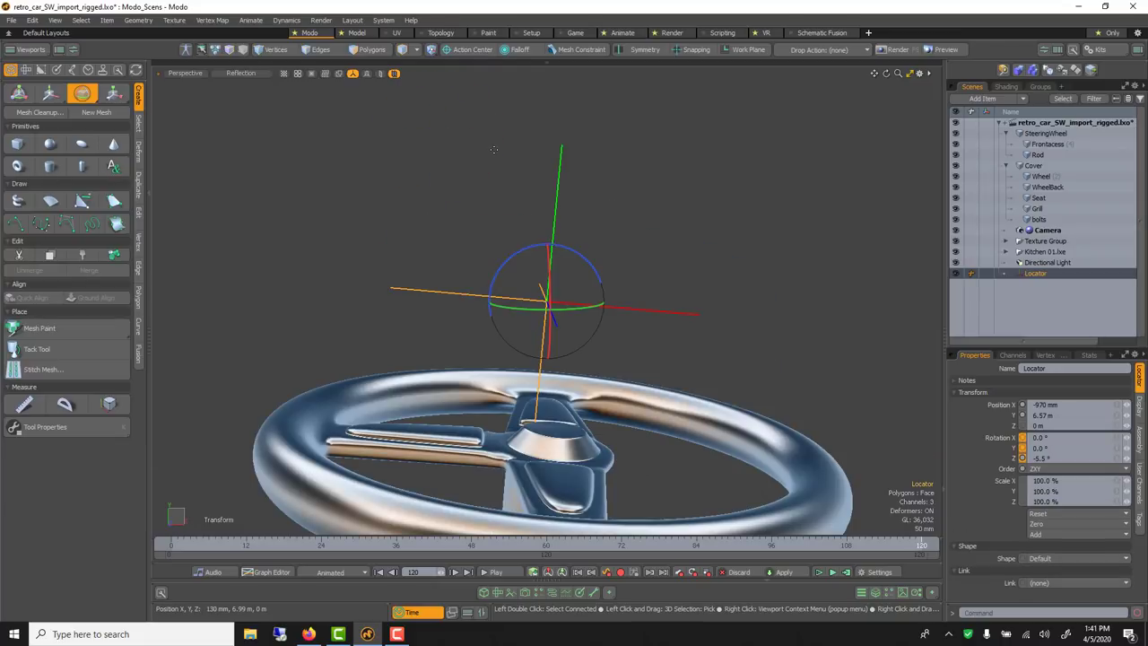
key(space)
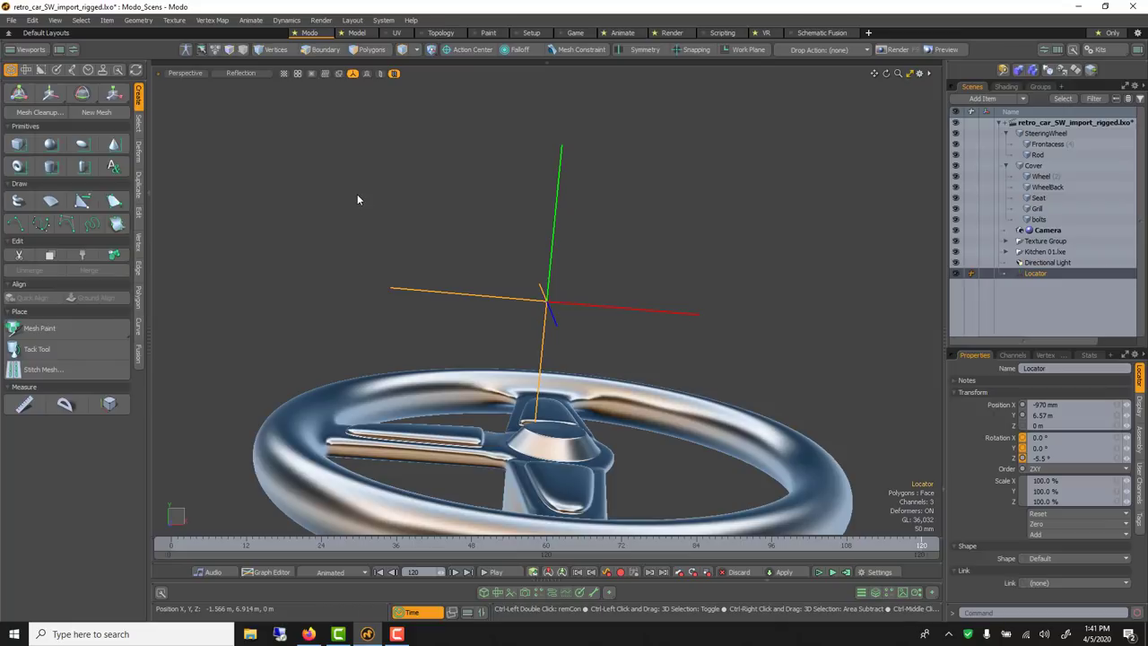
In the front view, lower the locator onto the steering wheel's hub at about X -945 mm, Y 6.26 m, and return to the perspective view.
key(ctrl+space)
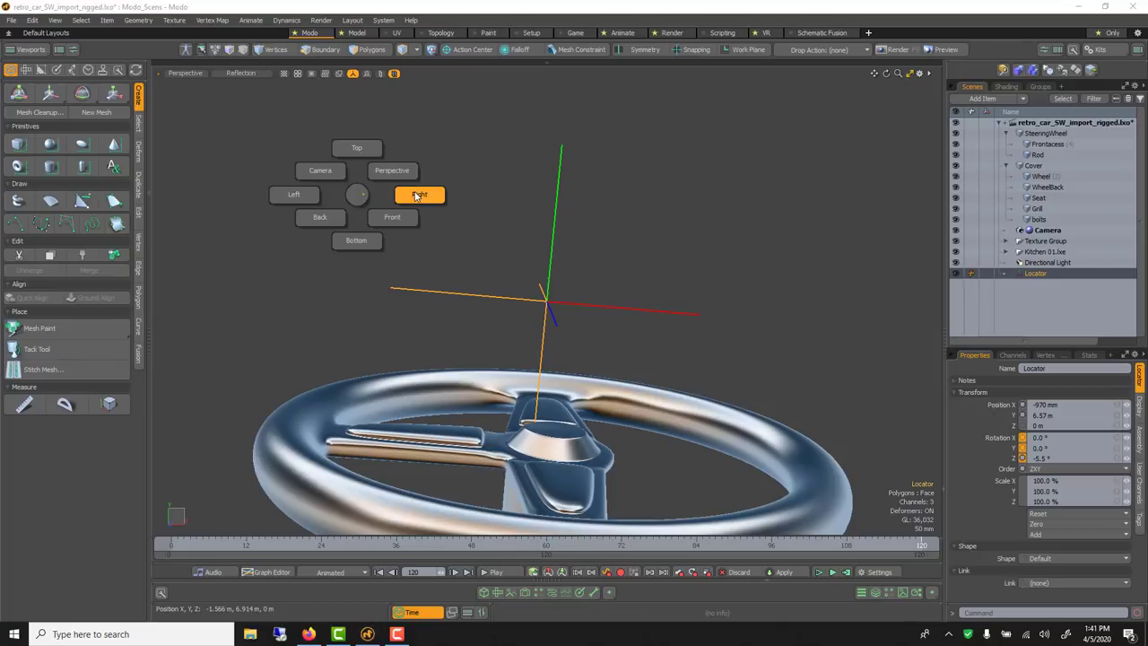
click(398, 218)
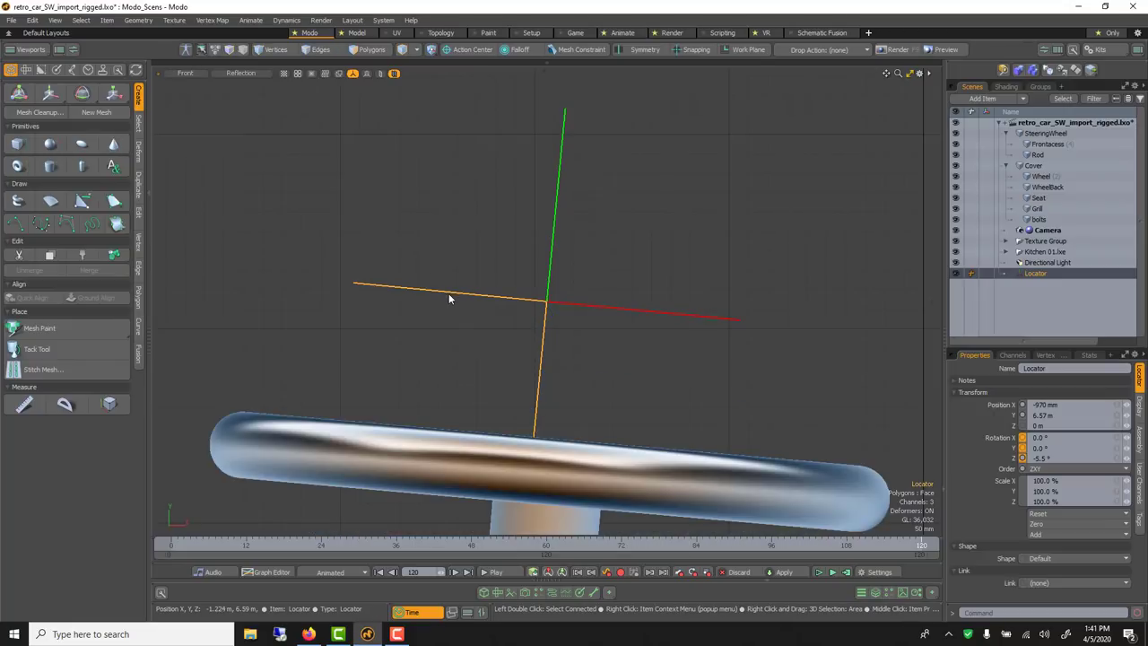
scroll(448, 293, down, 3)
key(w)
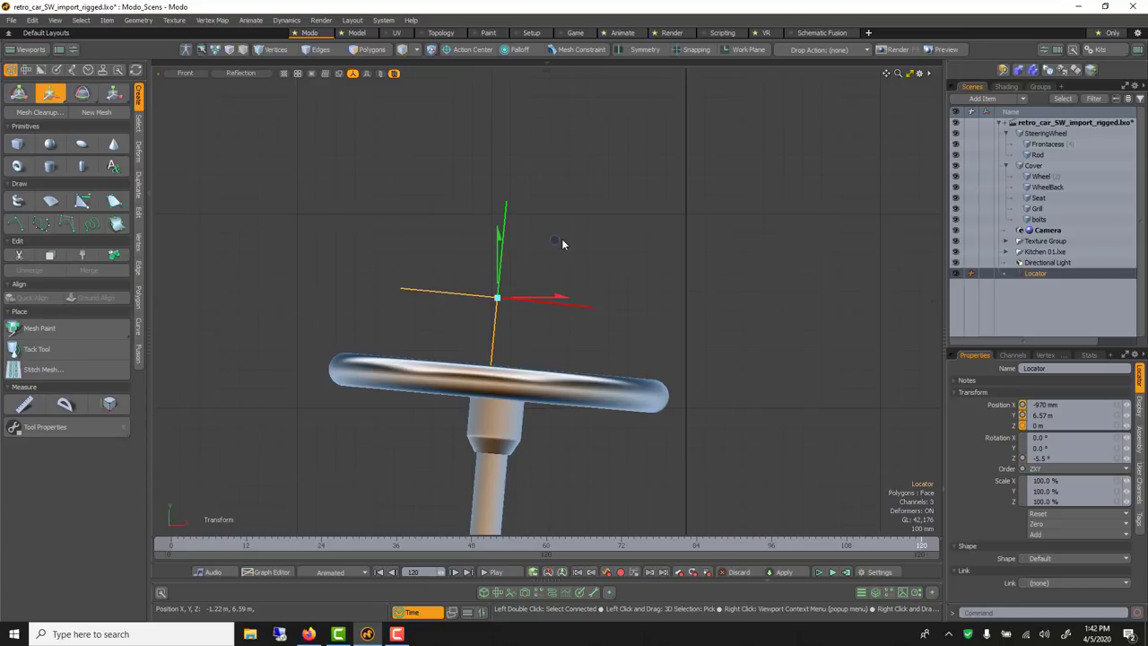
drag(557, 243, 560, 300)
click(210, 91)
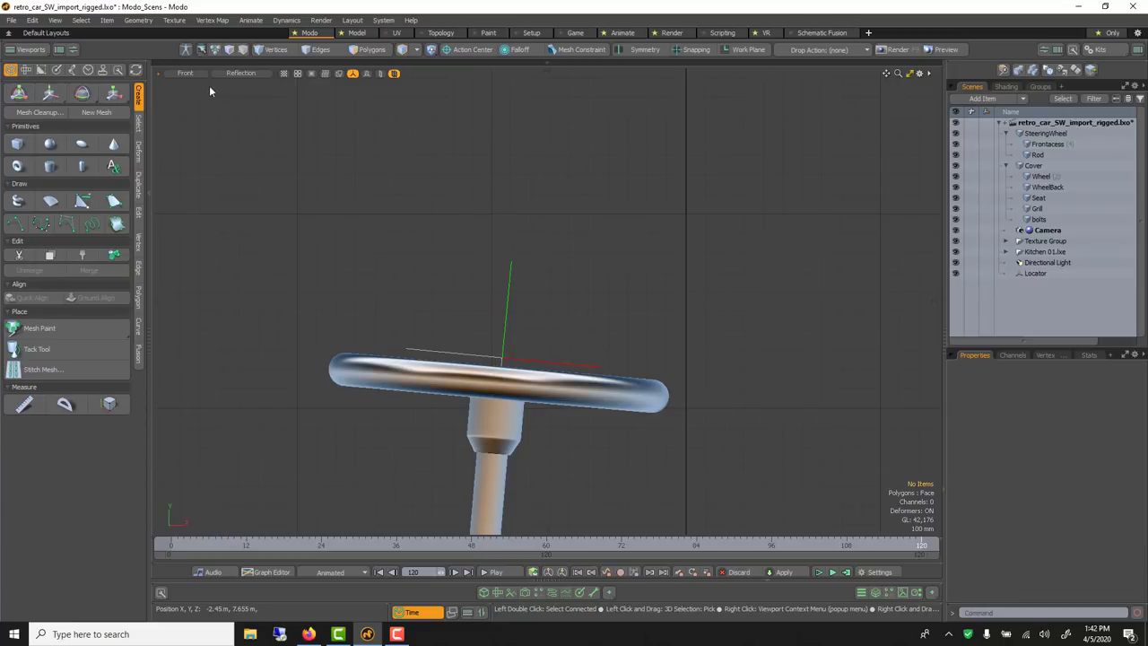
key(ctrl+space)
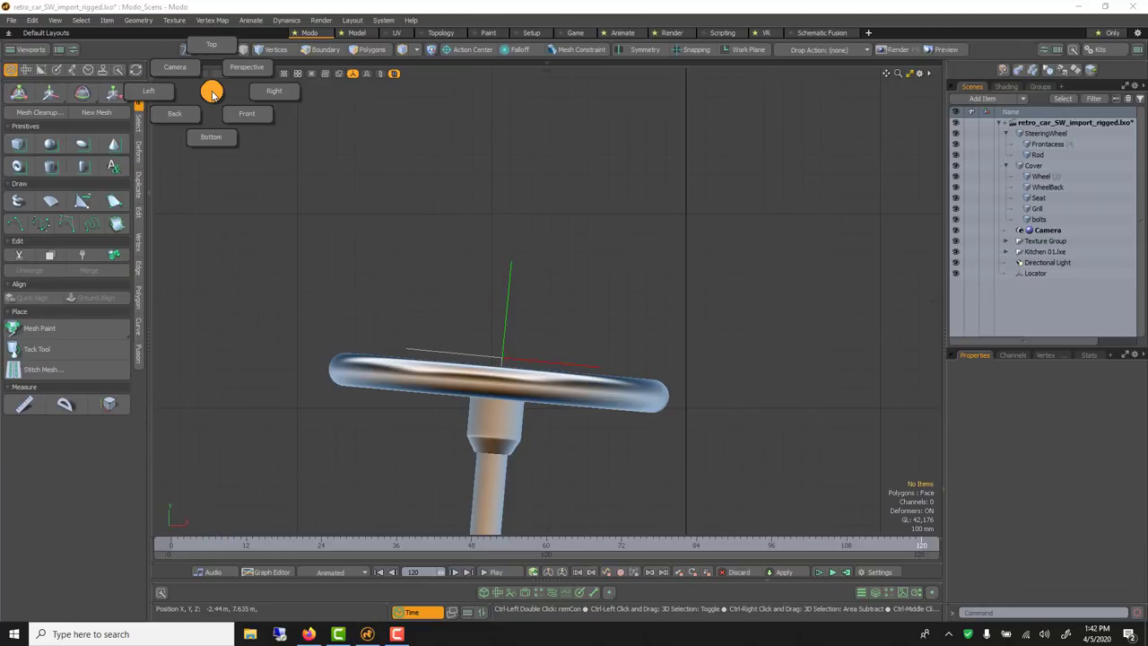
click(247, 68)
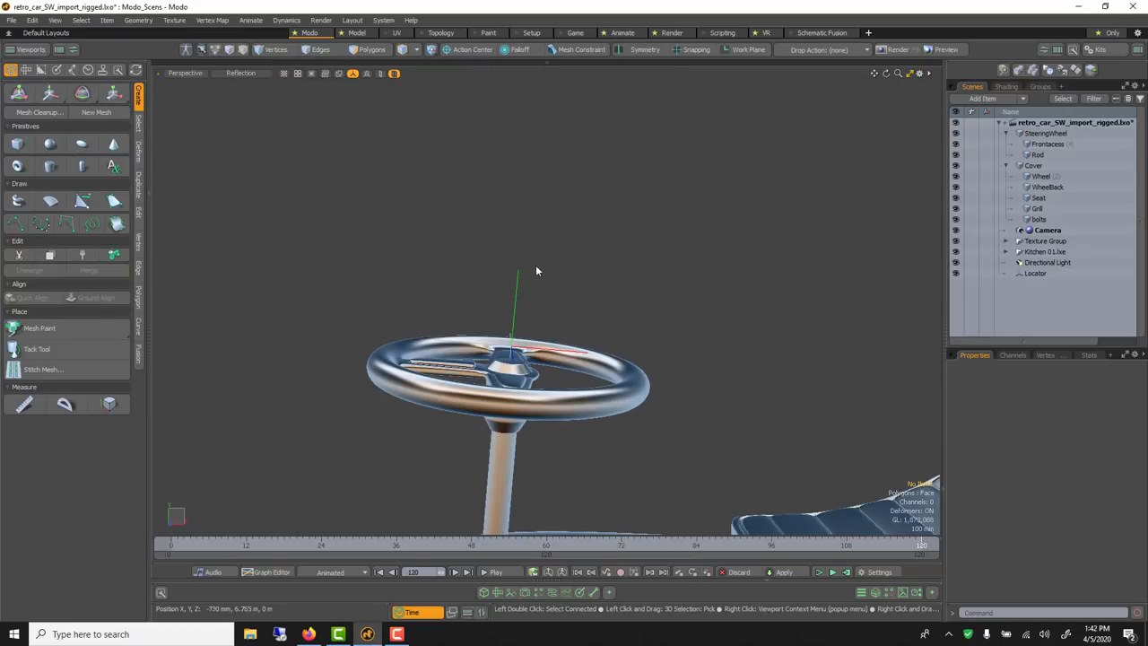
Select the locator above the steering wheel and switch its shape from Default to Custom.
click(515, 276)
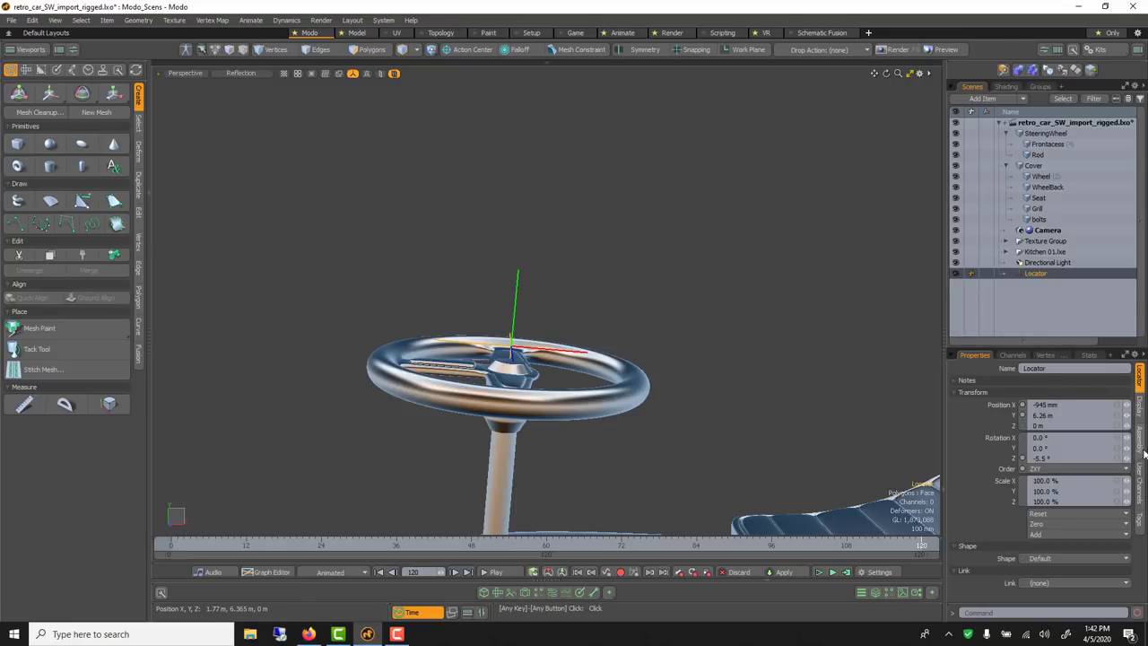
click(1140, 415)
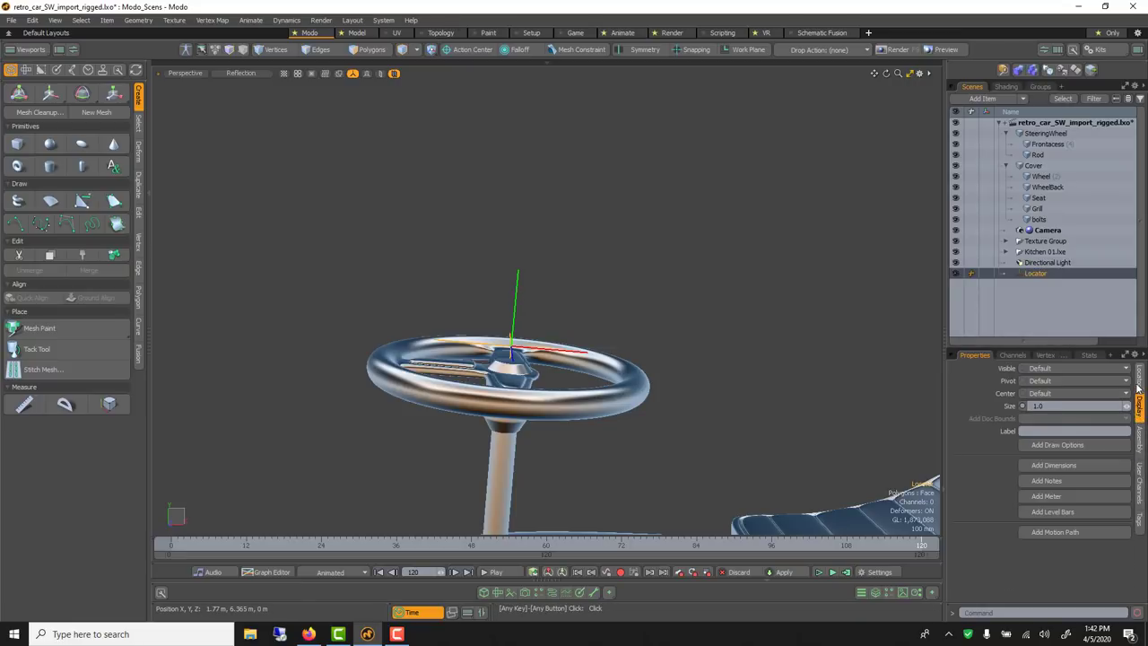
click(1137, 384)
click(1010, 392)
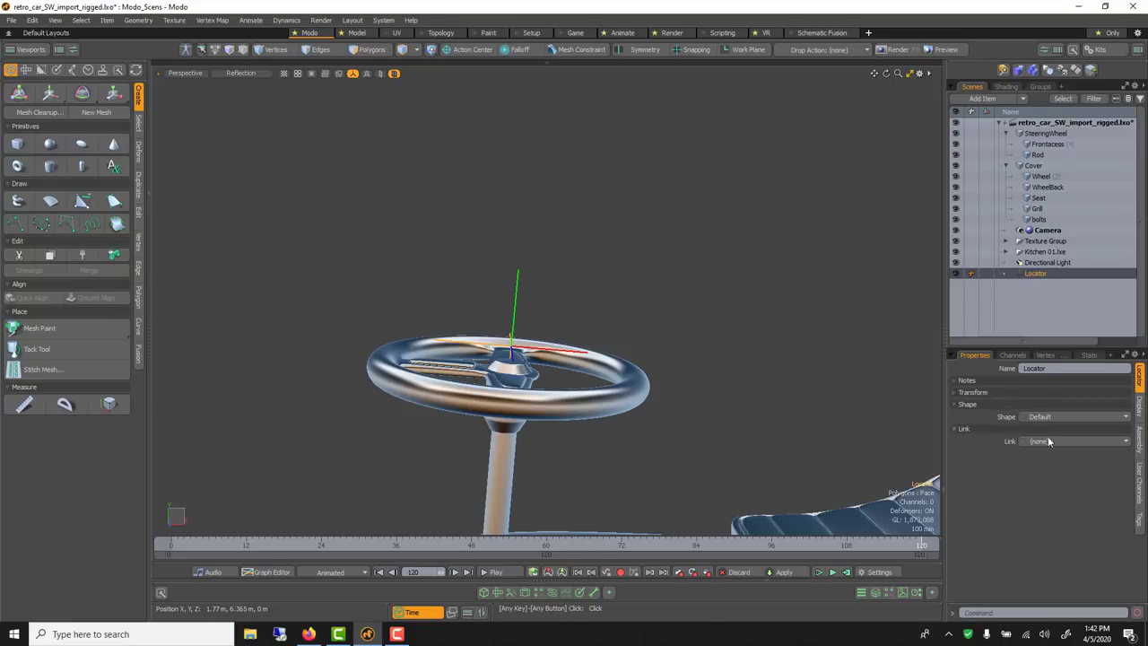
click(1039, 416)
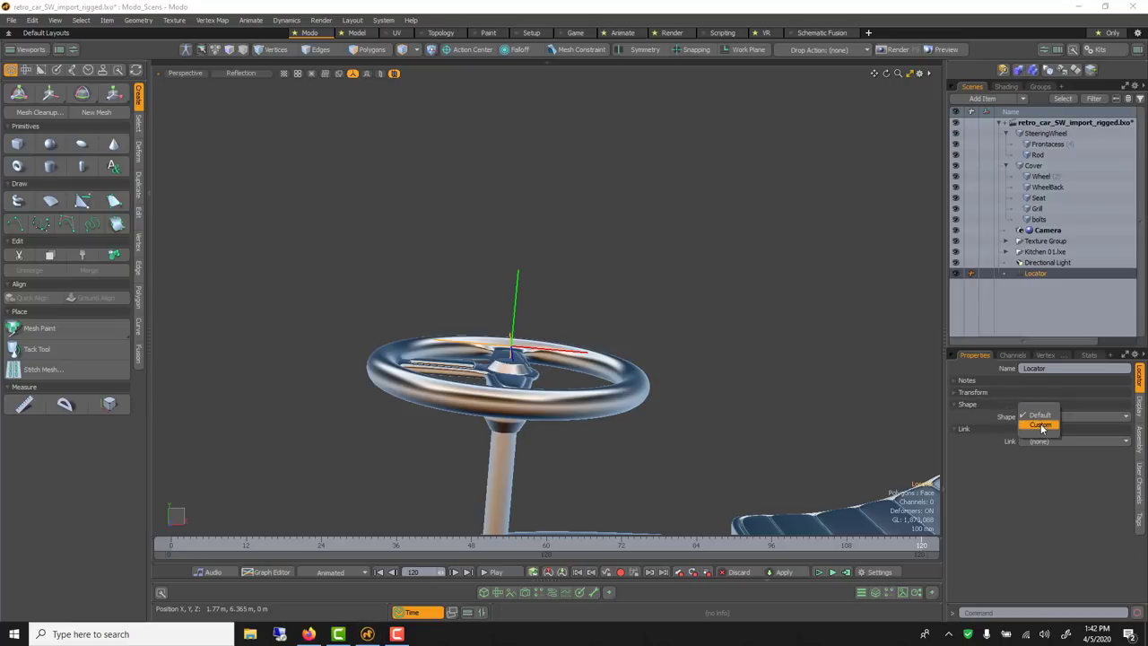
click(1041, 427)
click(1040, 429)
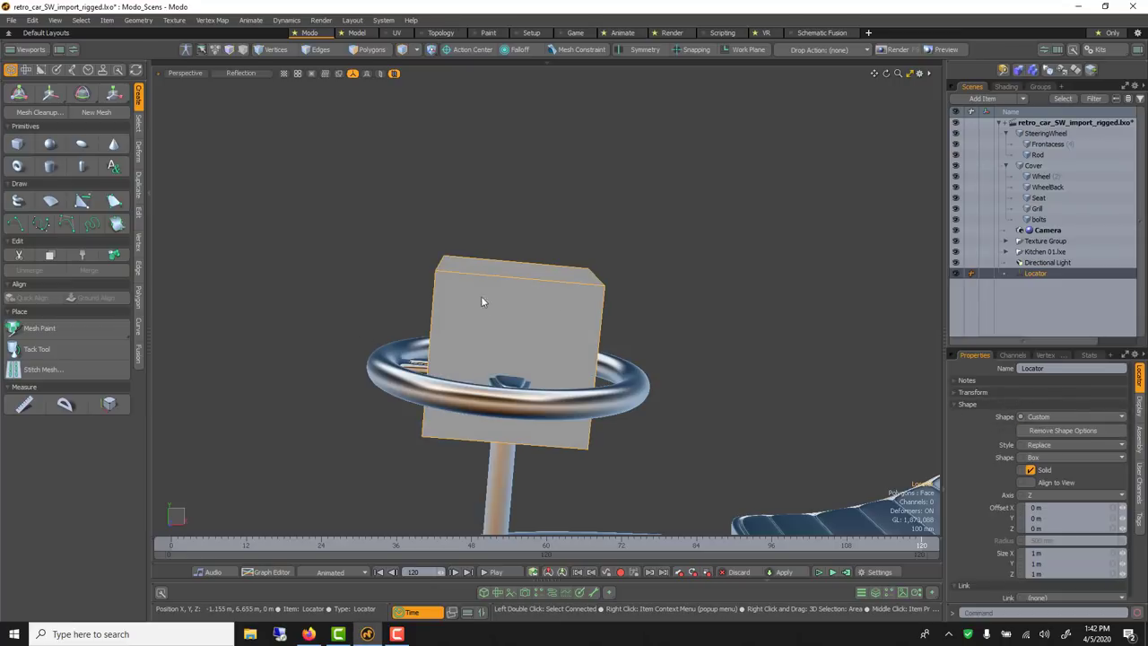
Make the locator's custom shape a Cone along the Y axis with a radius of 350 mm.
click(1090, 458)
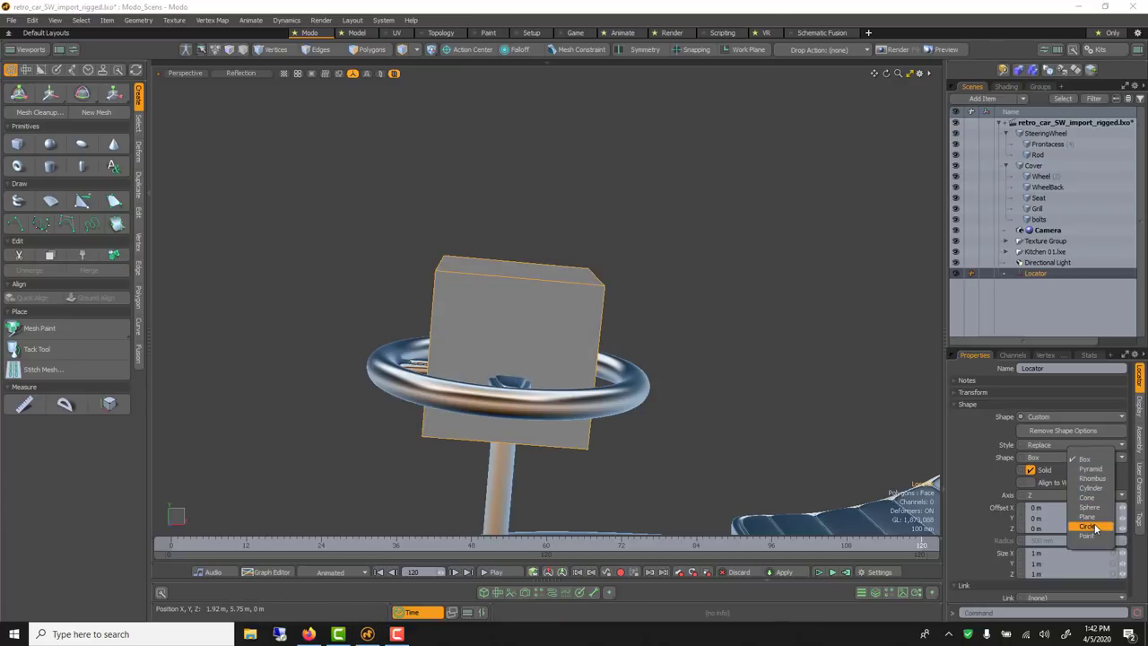
click(1090, 497)
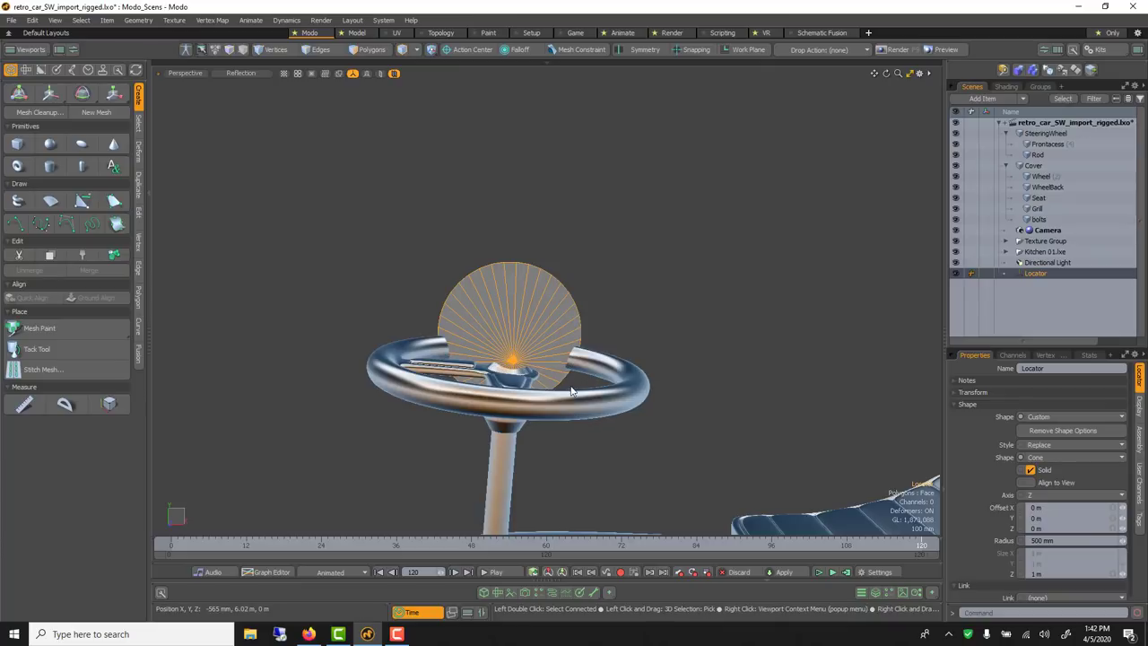
click(1056, 500)
click(1055, 487)
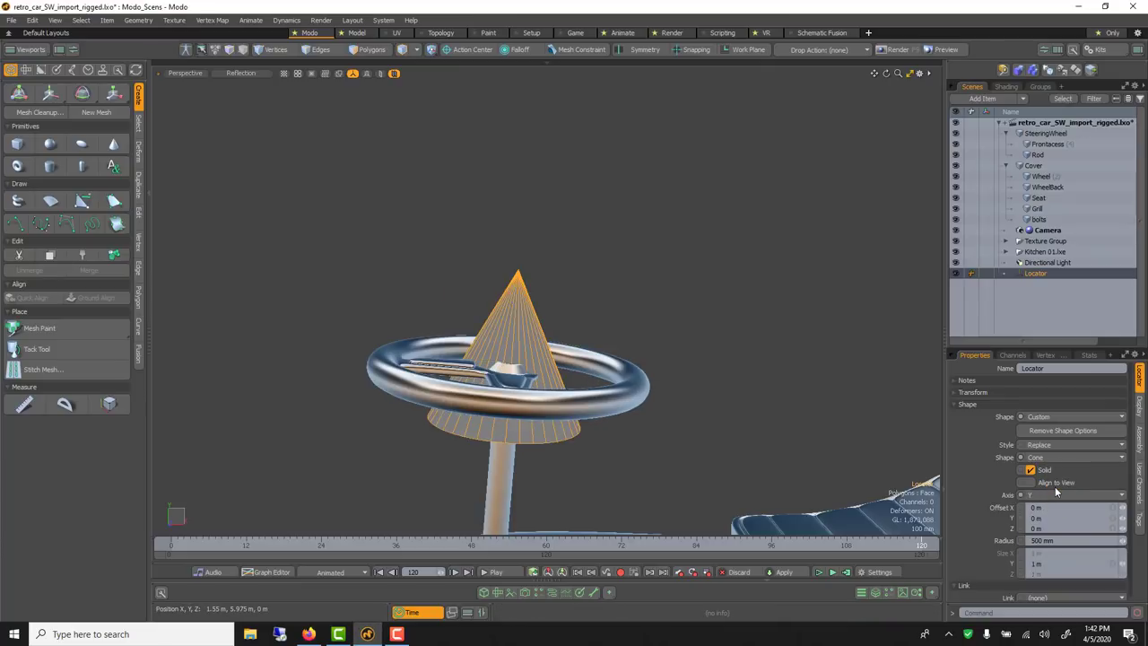
click(1040, 540)
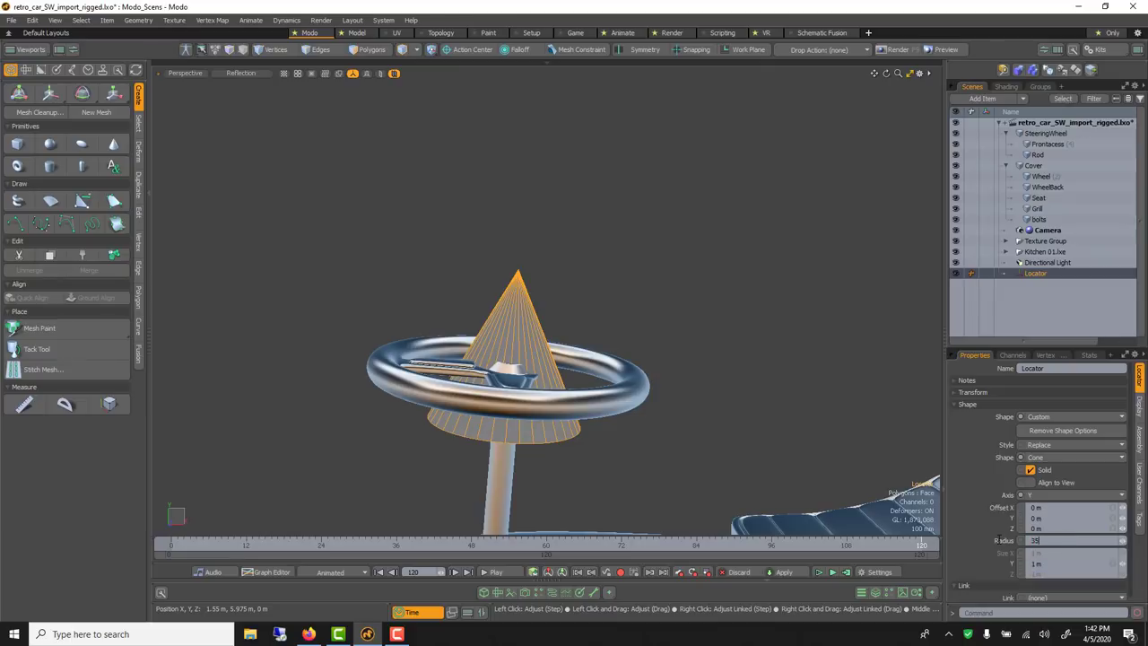
text(350 mm)
key(Return)
Raise the cone-shaped locator vertically until it sits clear above the steering wheel.
key(w)
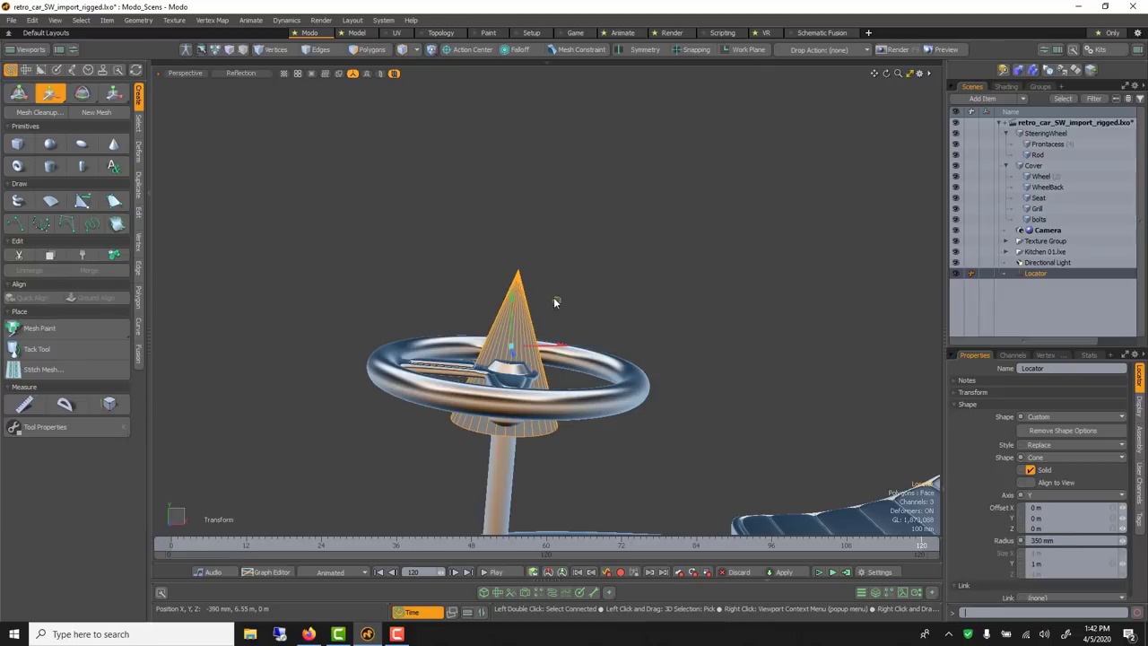
drag(513, 303, 512, 192)
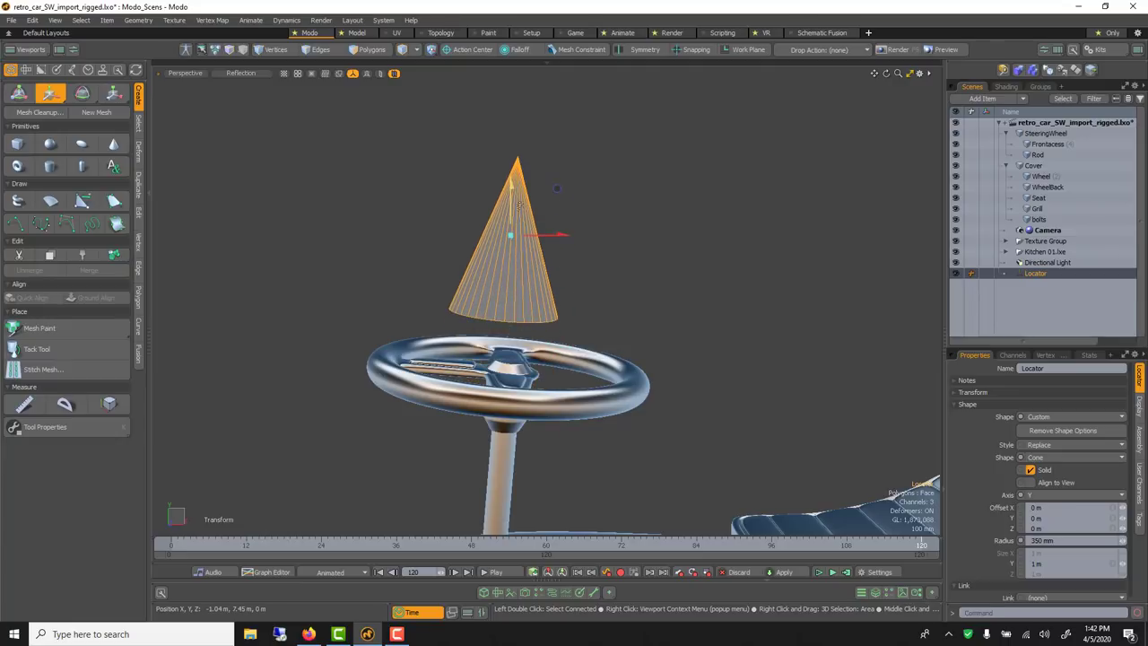
alt+drag(615, 281, 572, 239)
Set the cone shape's Y size to 600 mm.
key(q)
key(y)
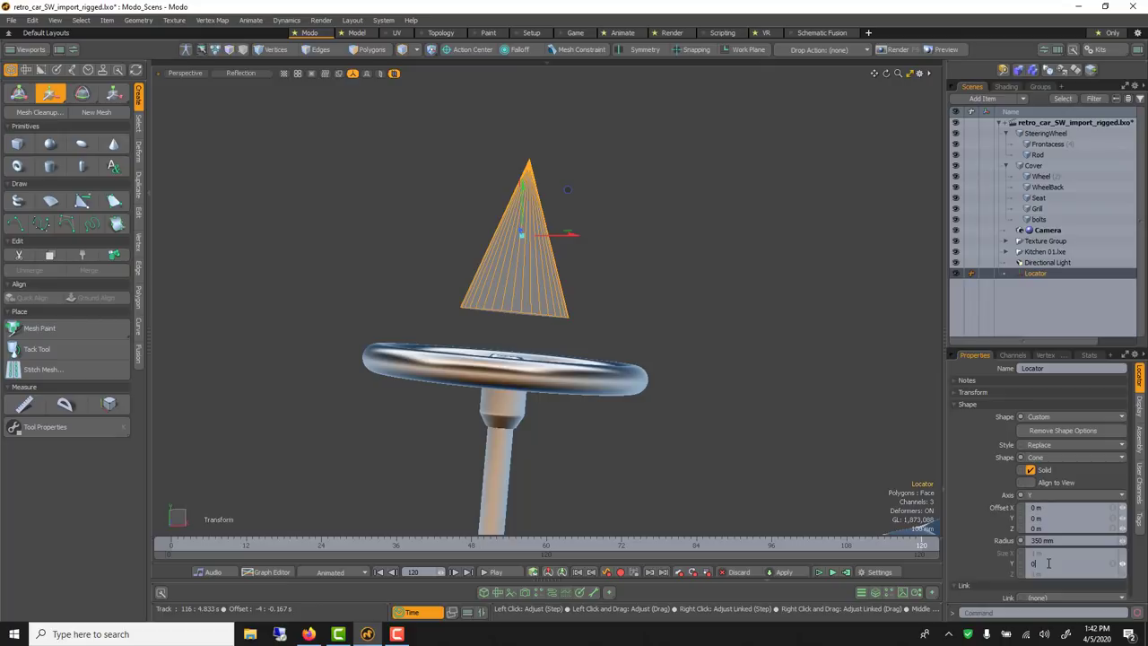
key(Return)
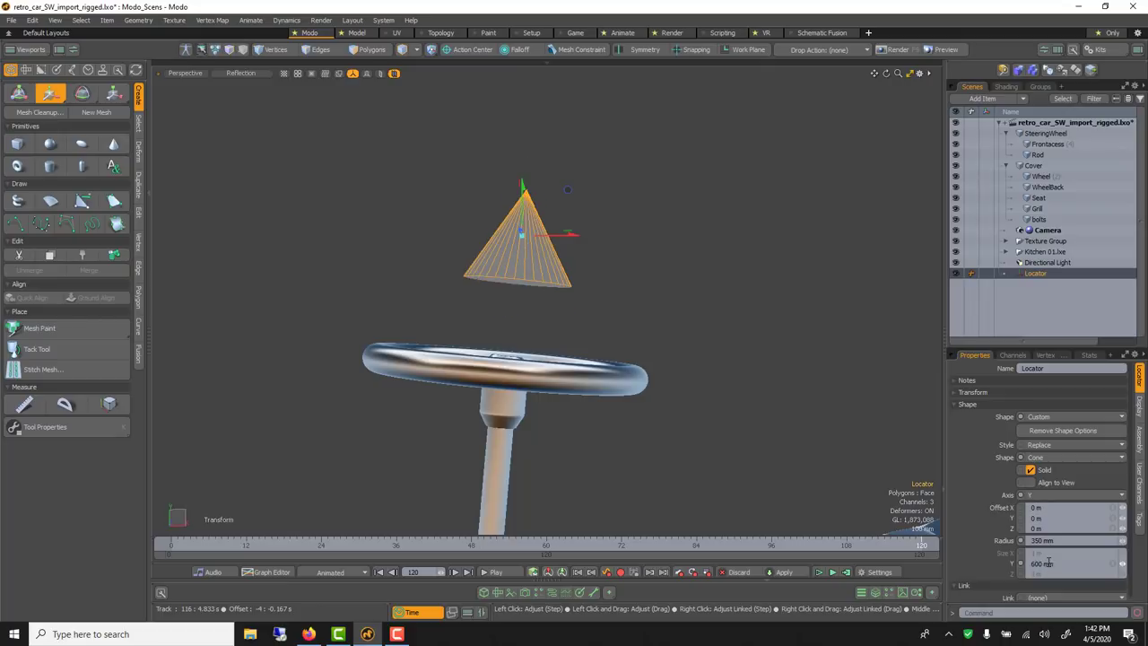
key(space)
Move the cone locator along Z so it sits over the centre of the steering wheel.
scroll(564, 248, down, 8)
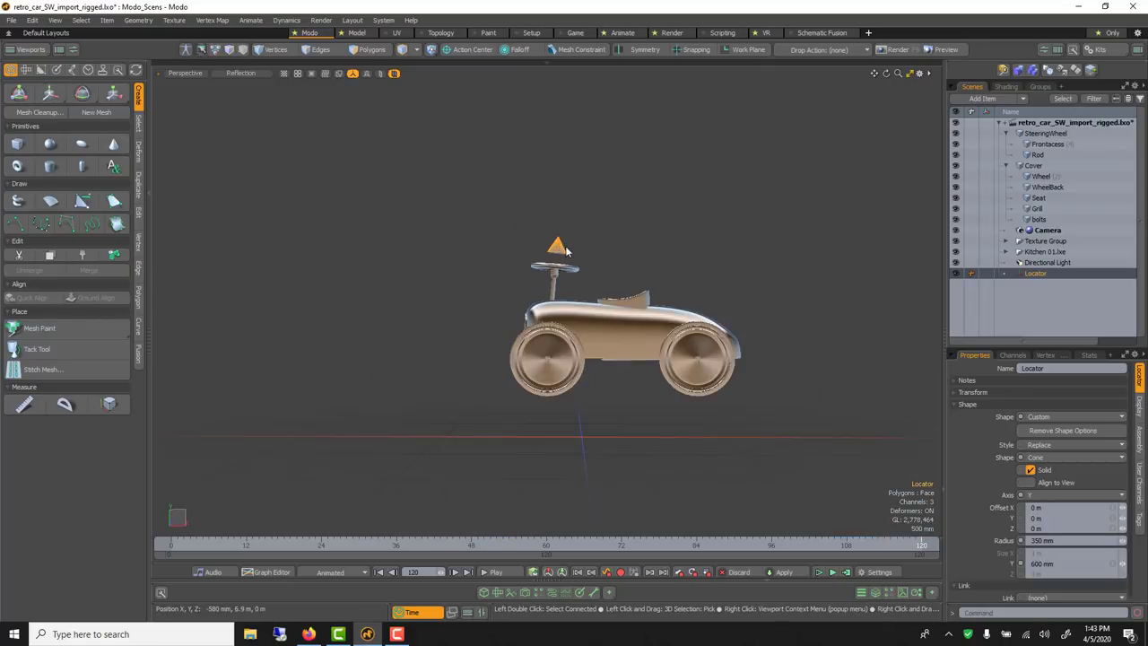
alt+drag(590, 223, 581, 281)
scroll(581, 282, up, 5)
key(y)
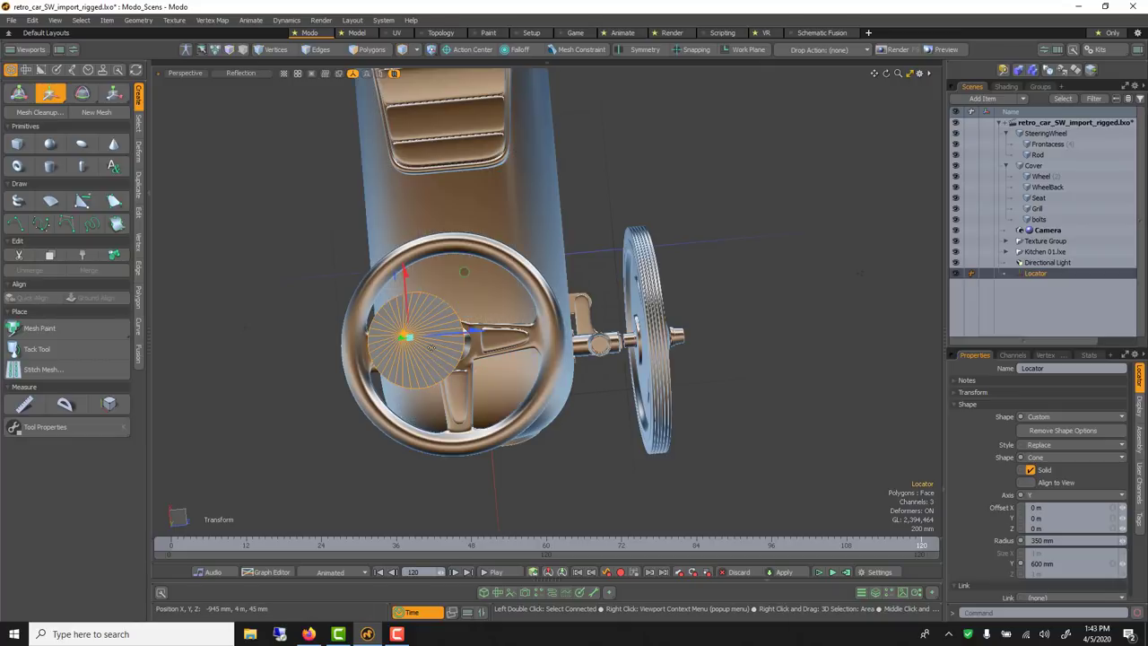
drag(452, 339, 487, 336)
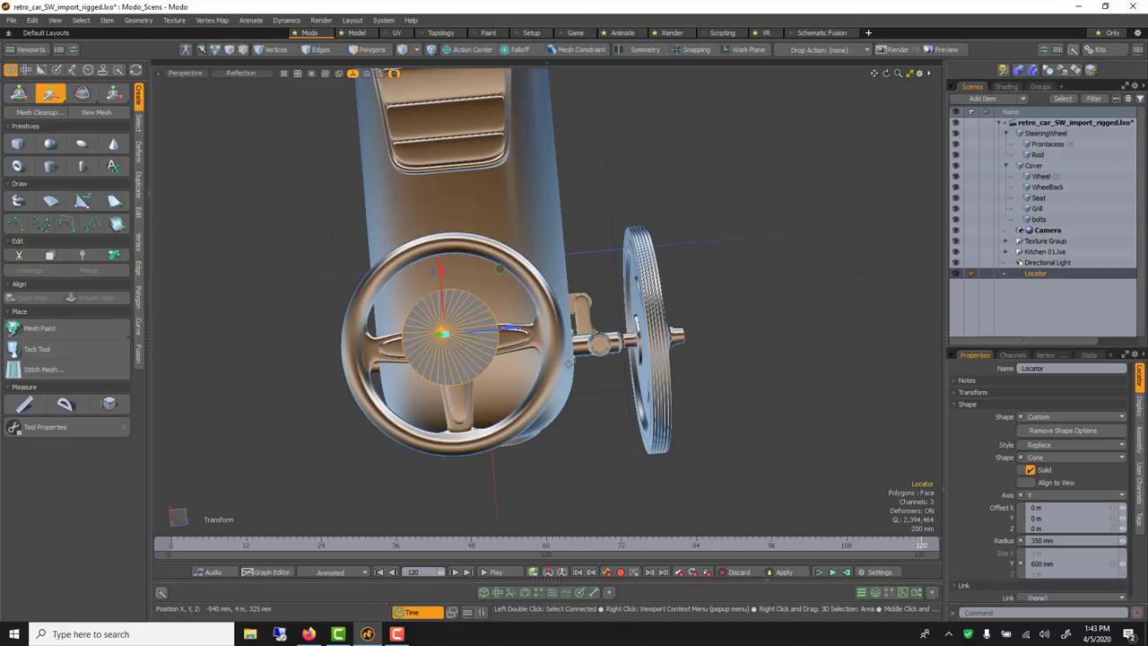
Leave the move tool and rename the cone-shaped locator as Ctrl_SteeringW.
alt+drag(567, 362, 393, 233)
key(q)
scroll(573, 186, down, 4)
click(635, 152)
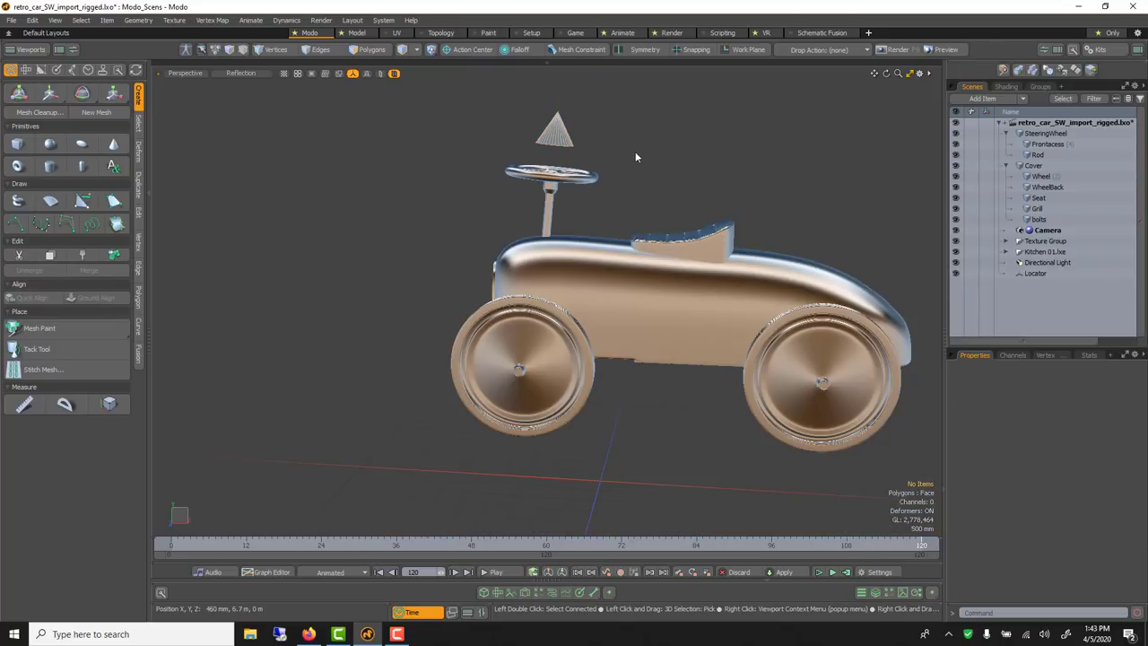
alt+drag(668, 175, 691, 184)
click(1040, 273)
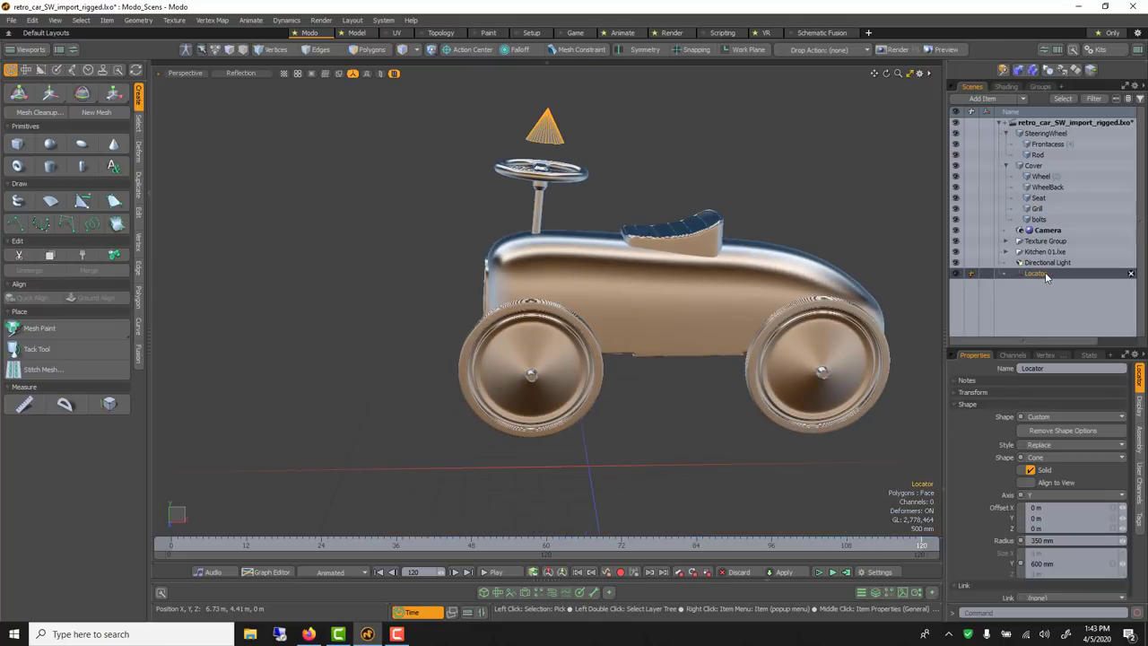
double_click(1044, 272)
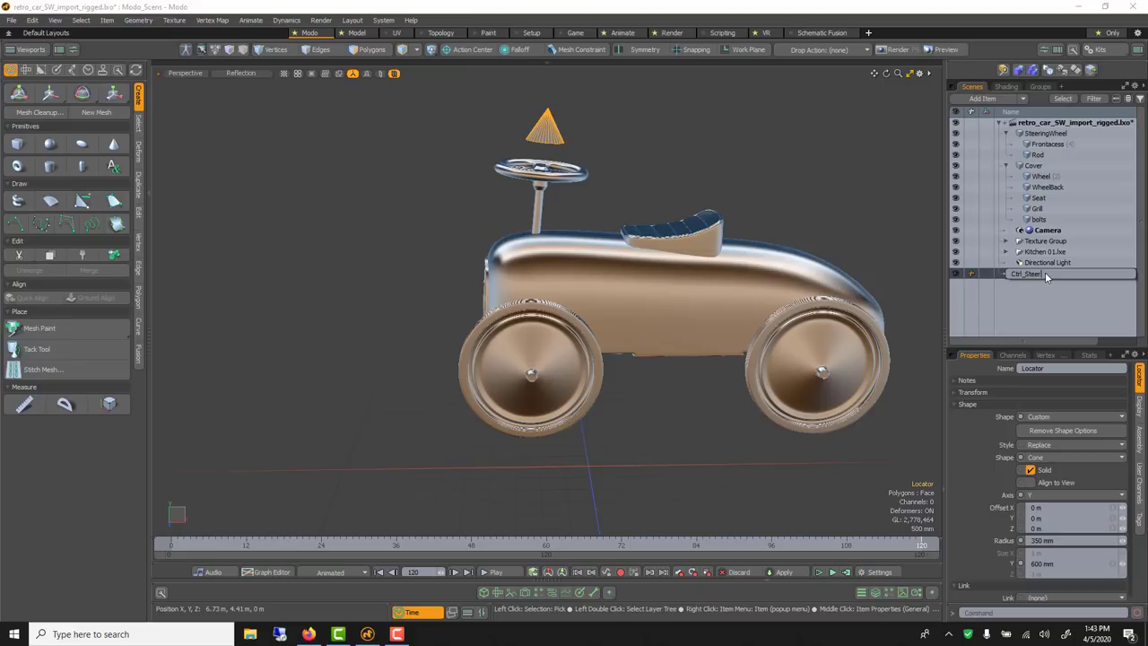
text(Ctrl_SteeringW)
key(Return)
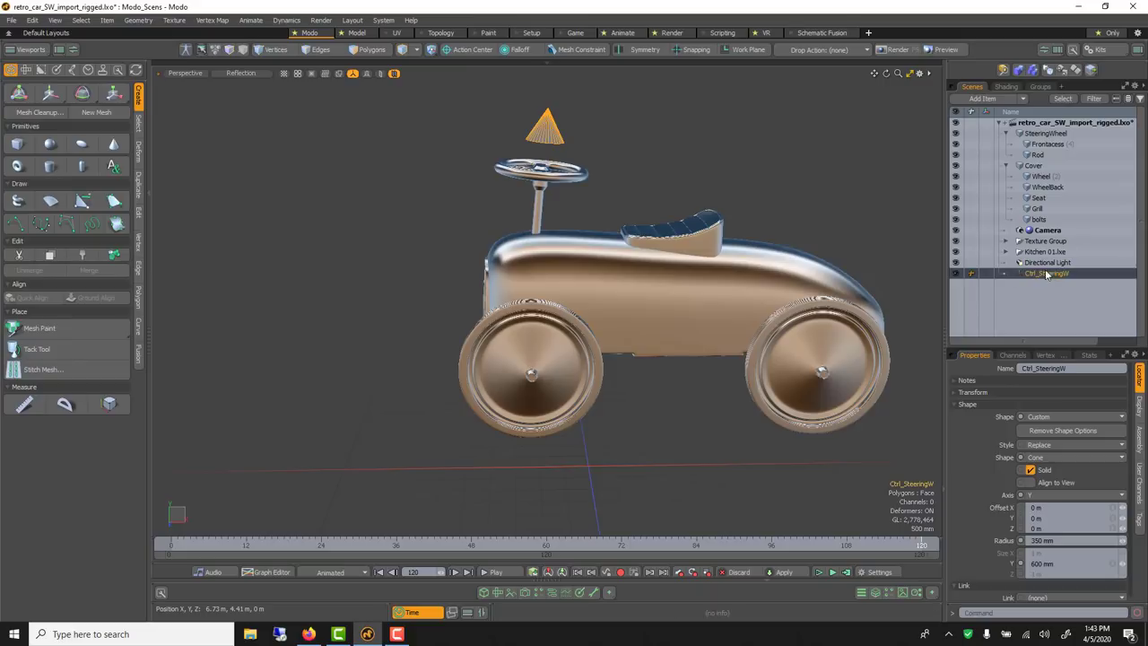
Parent the SteeringWheel group under the Ctrl_SteeringW locator and expand the locator's hierarchy.
click(1044, 134)
drag(1045, 134, 1014, 246)
click(1005, 241)
Test the parenting by moving Ctrl_SteeringW along X ahead of the car, and undo the move.
click(1045, 241)
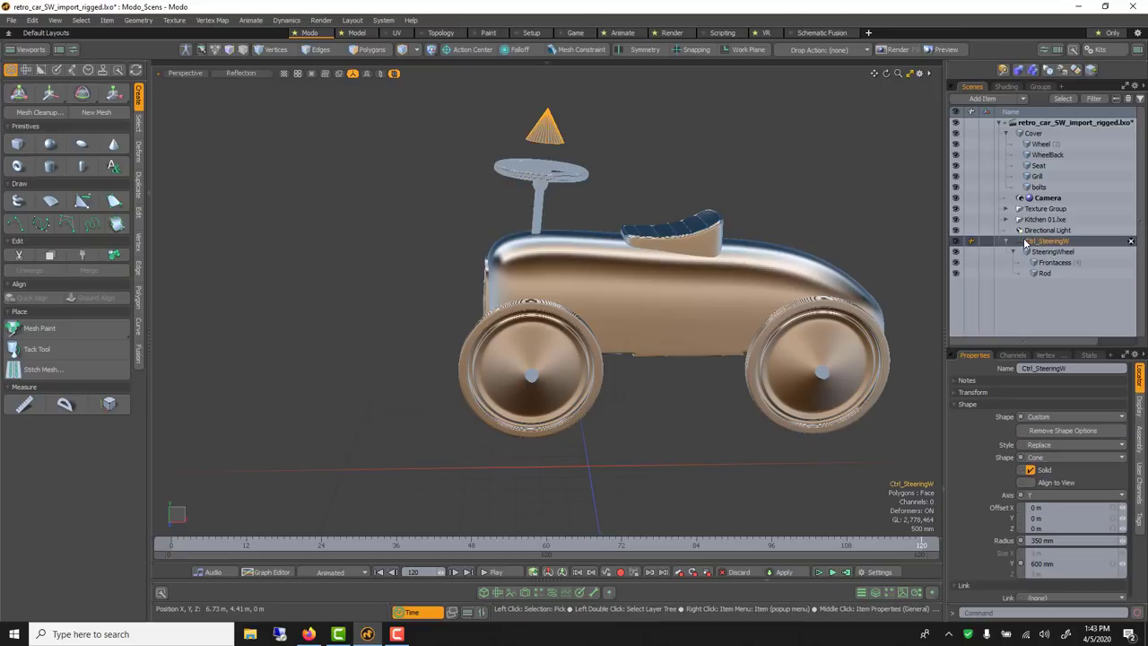
key(w)
drag(599, 127, 515, 132)
key(e)
key(ctrl+z)
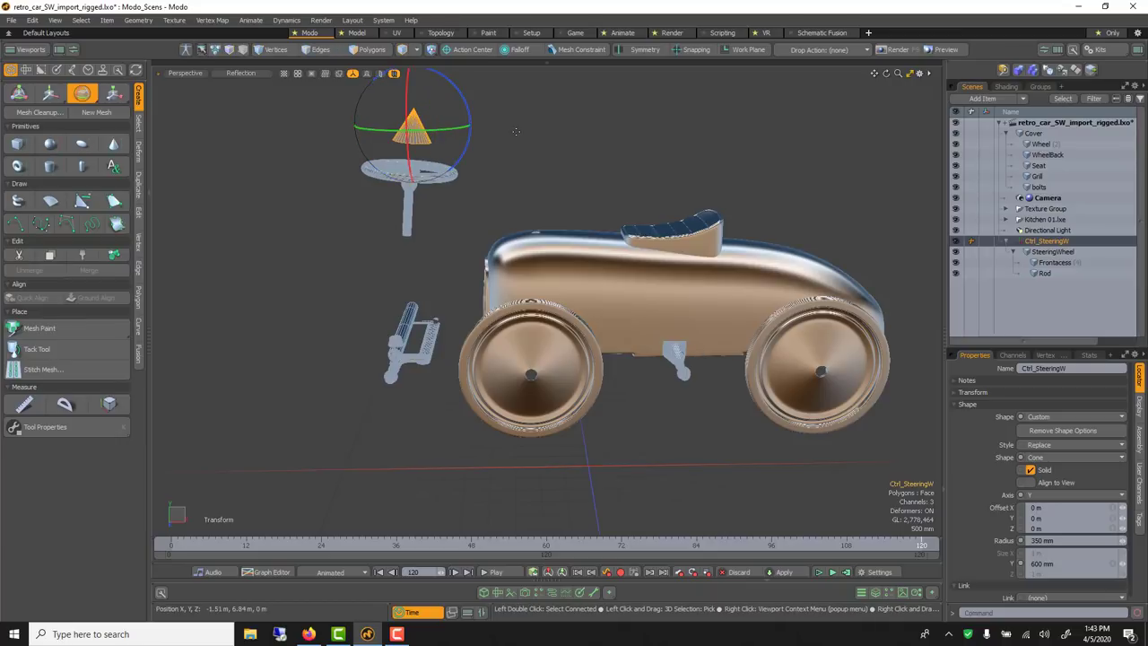
key(w)
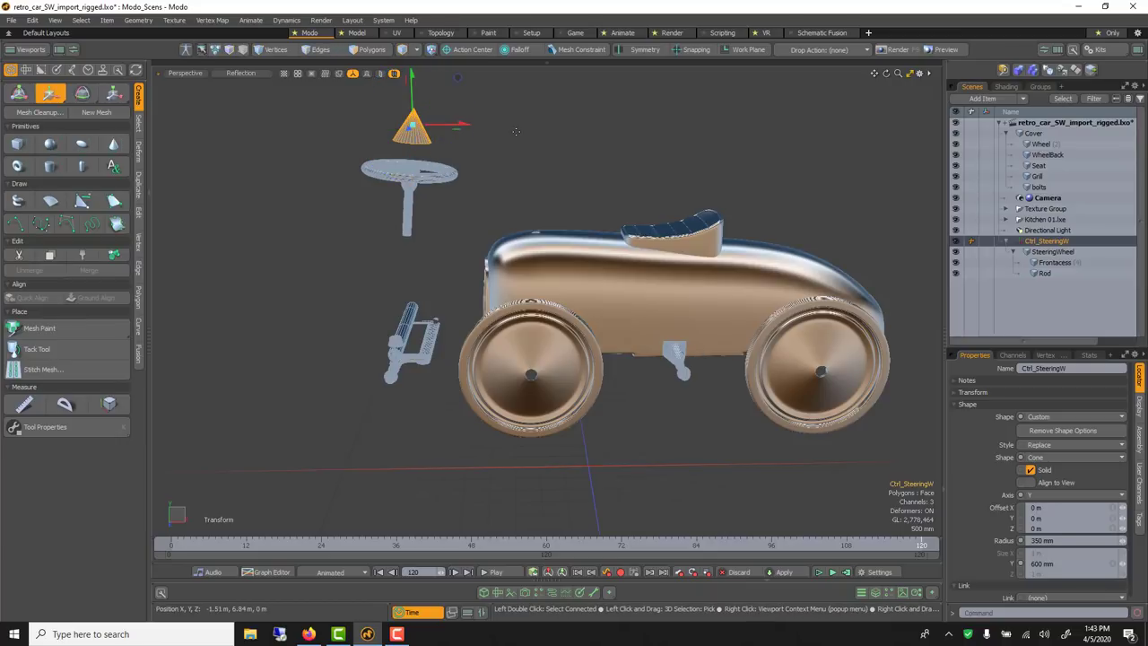
key(ctrl+z)
key(ctrl+z)
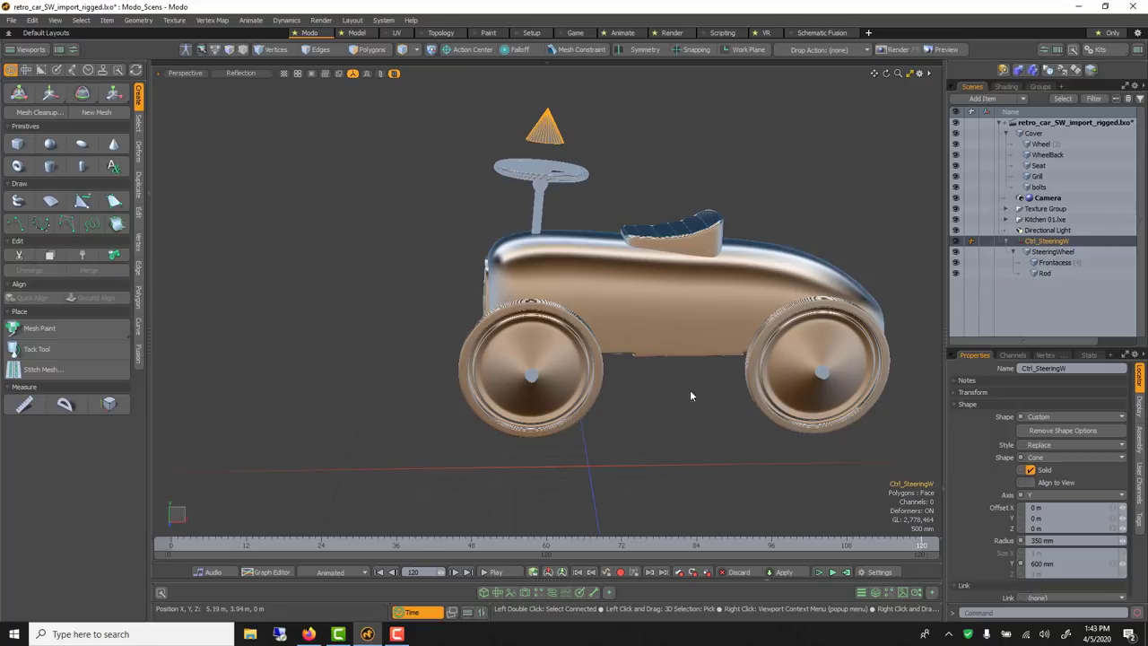
Parent the front Wheel mesh under SteeringWheel, and parent the Ctrl_SteeringW locator under Cover.
click(561, 395)
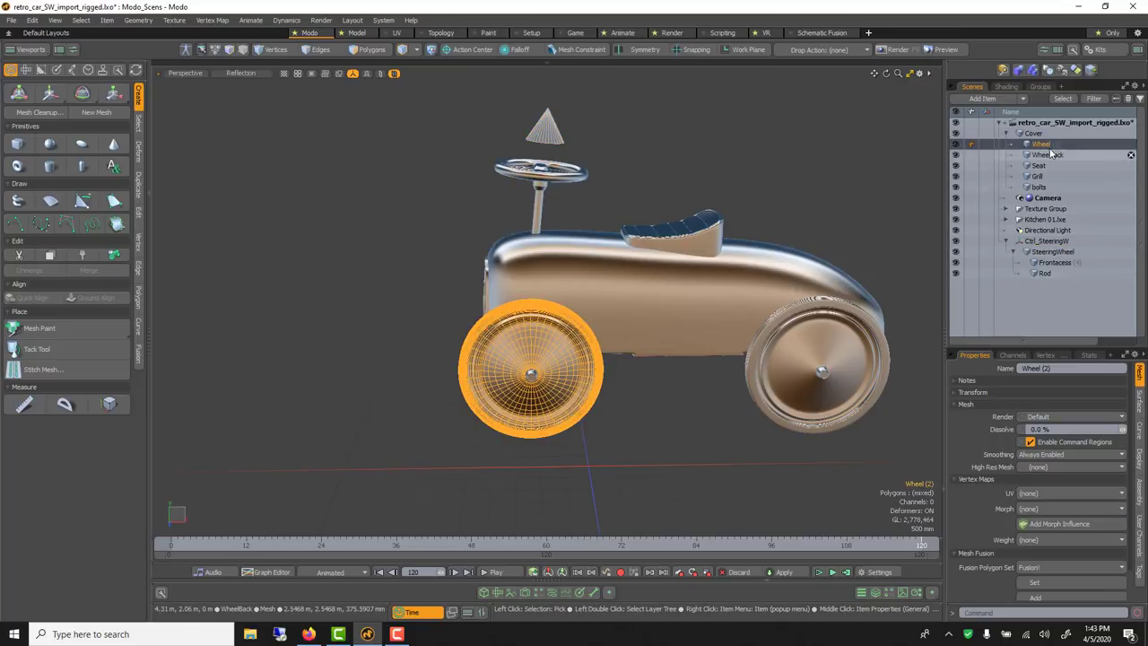
drag(1049, 152, 1060, 240)
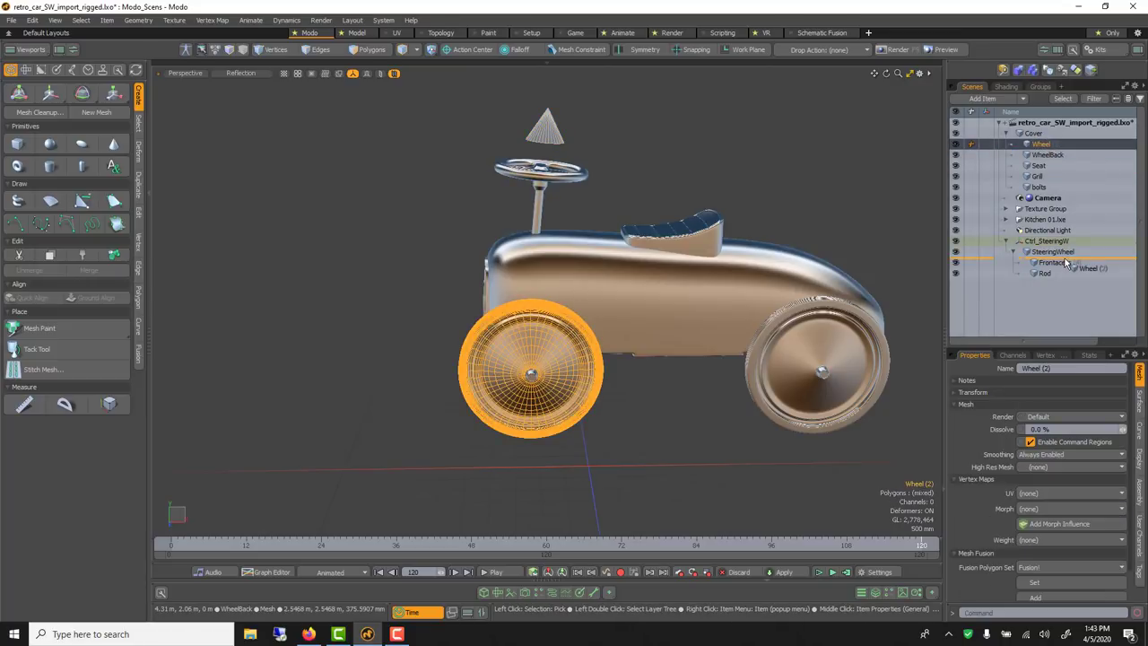
click(1054, 230)
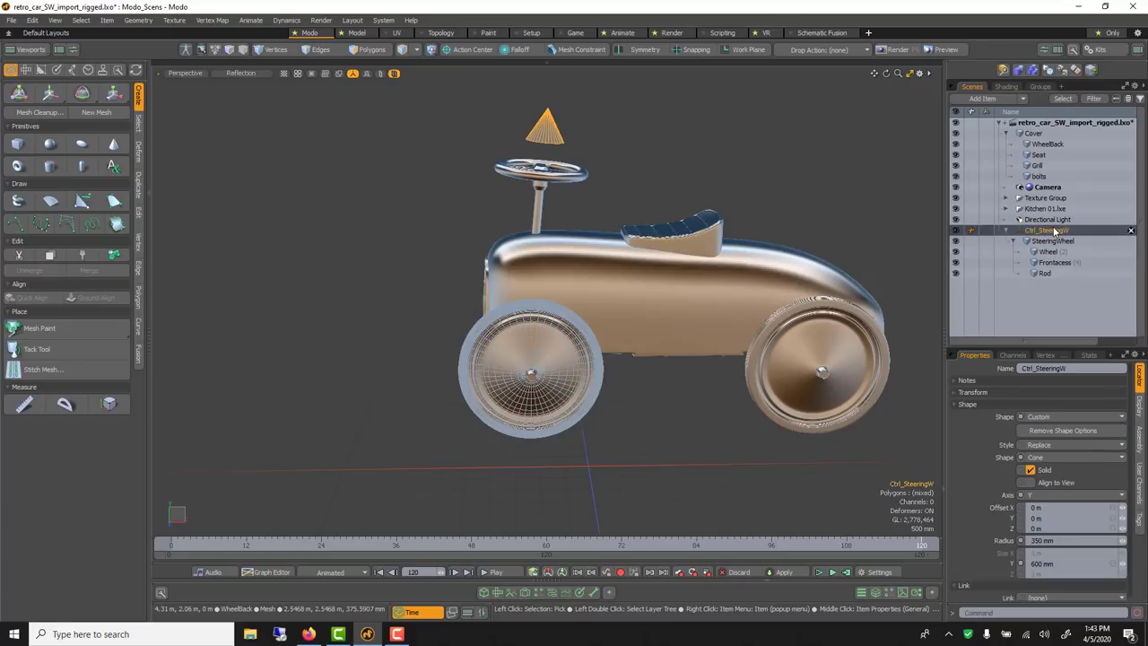
drag(1055, 230, 1058, 135)
Test the full car hierarchy by moving Cover along X, and undo the move.
click(753, 286)
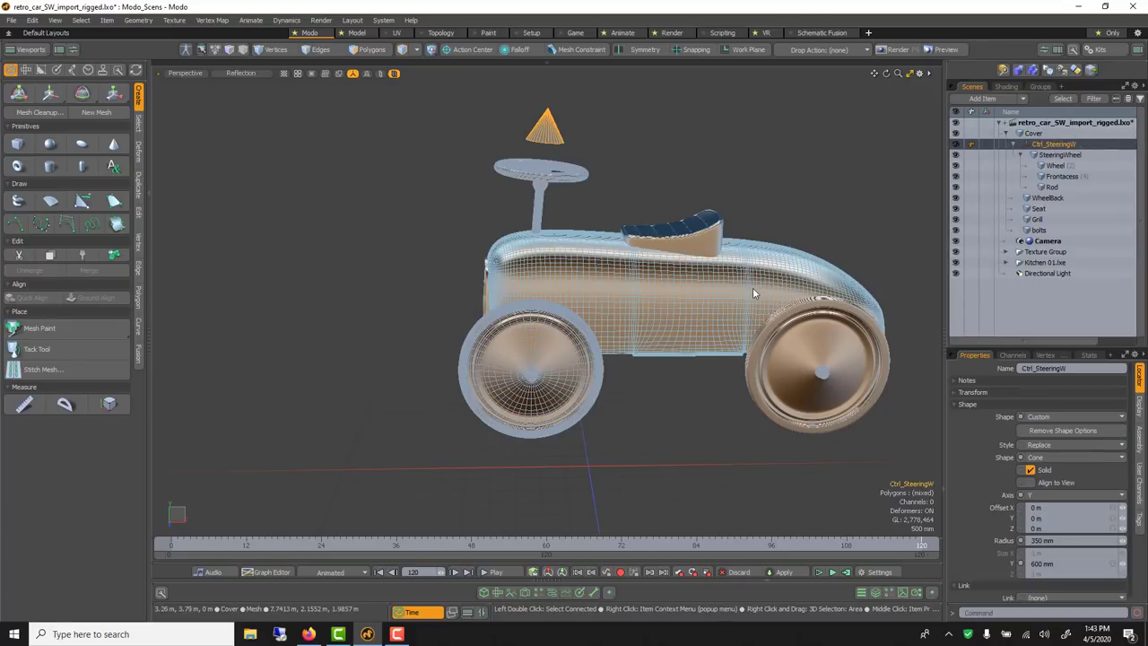
key(w)
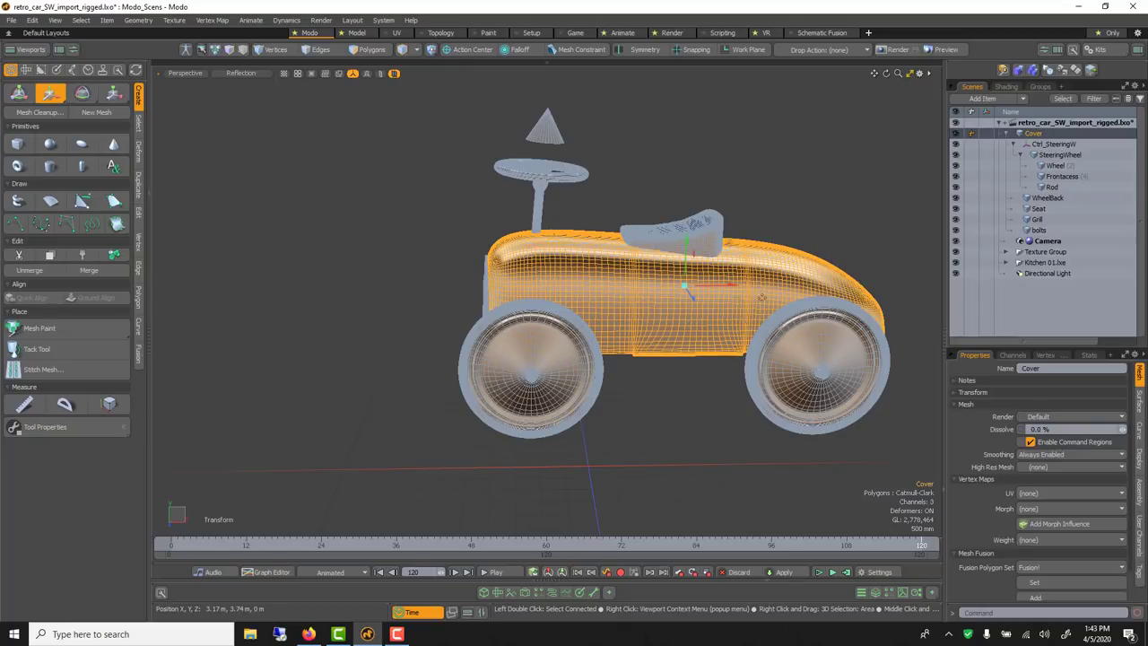
drag(722, 285, 513, 290)
key(ctrl+z)
Go to frame 0 and expand Cover's transform properties, collapsing its mesh and vertex map sections and enlarging the properties area.
alt+drag(594, 296, 702, 281)
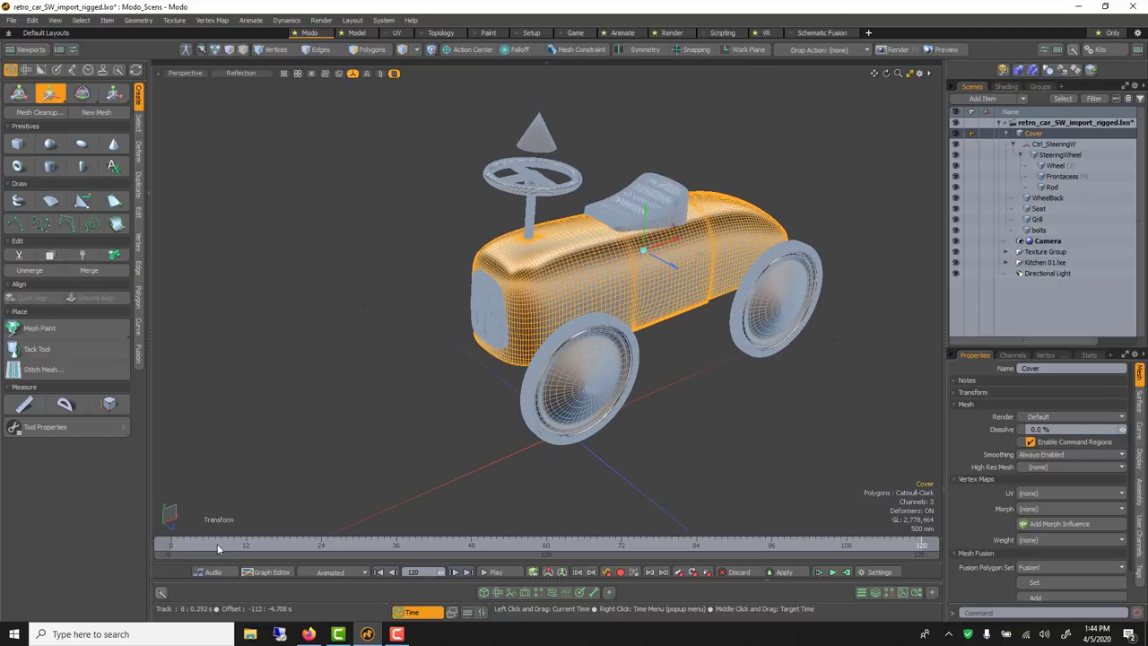
drag(219, 546, 171, 546)
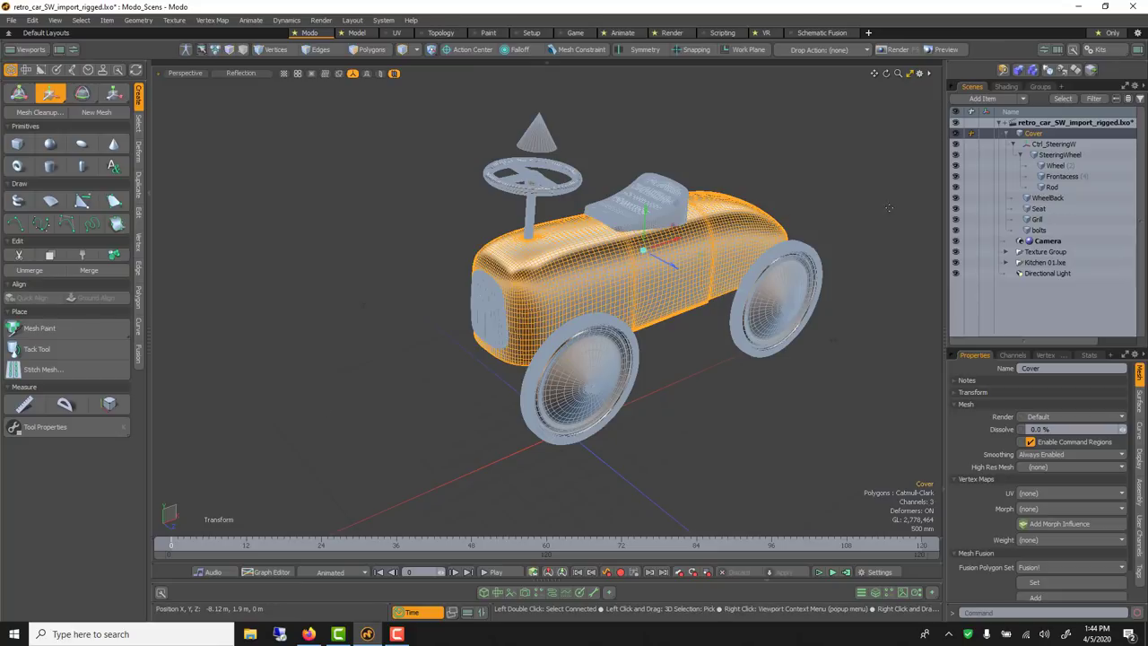
click(983, 404)
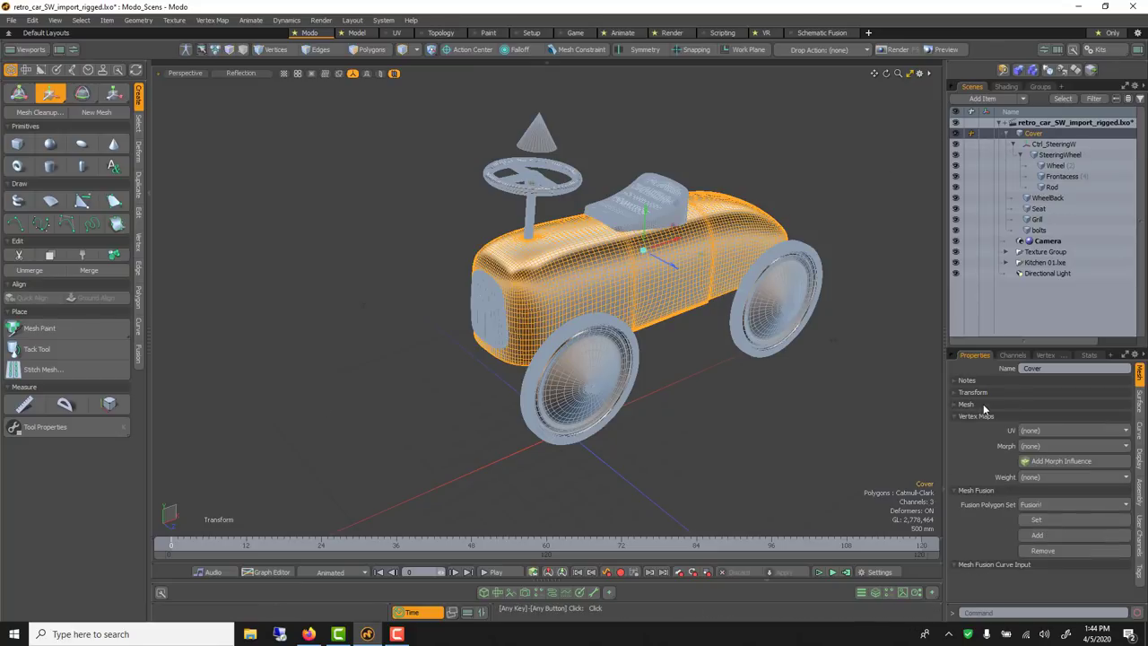
click(987, 417)
click(974, 392)
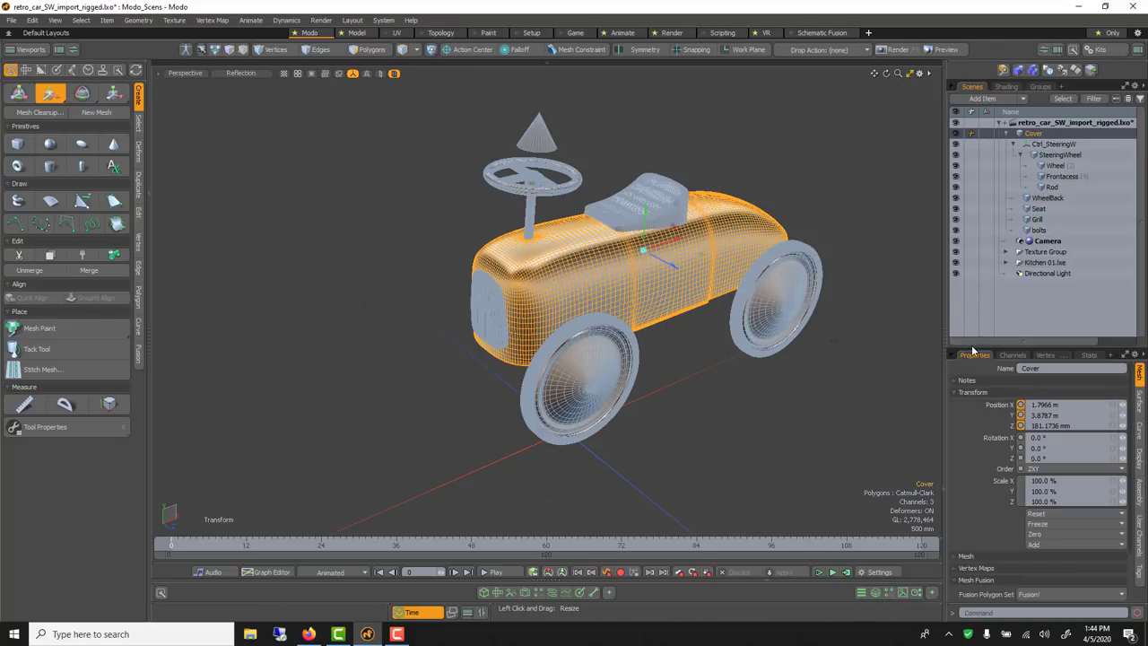
drag(975, 348, 977, 308)
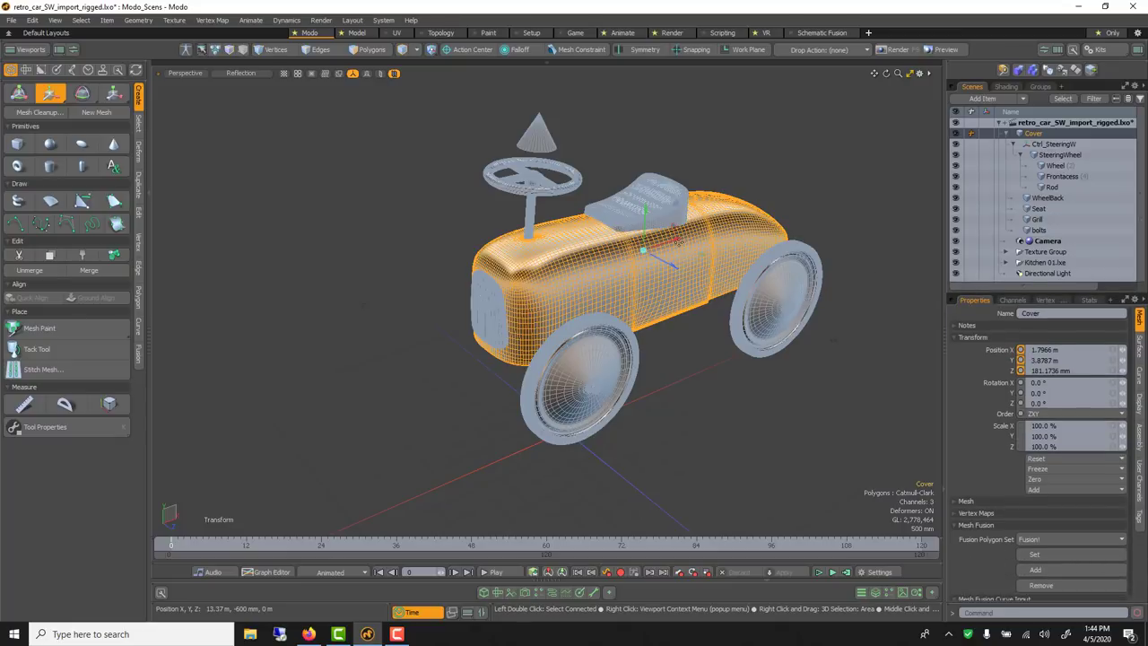
Move Cover along X to about 6.65 m and key its X, Y and Z position at frame 0.
drag(675, 239, 829, 190)
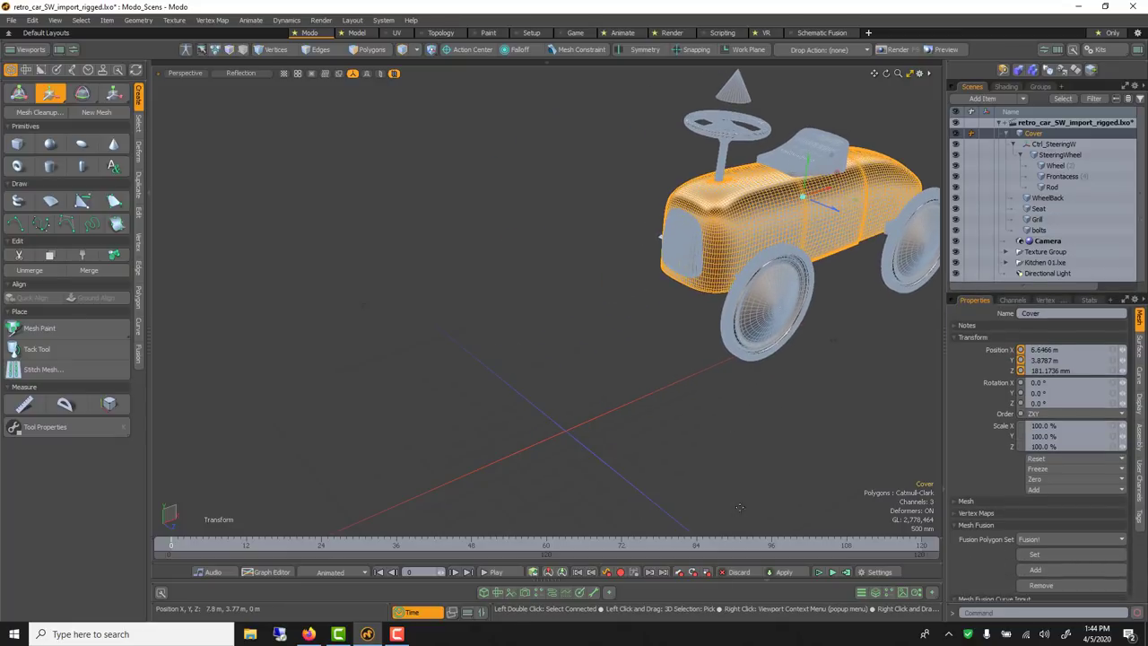
click(1020, 361)
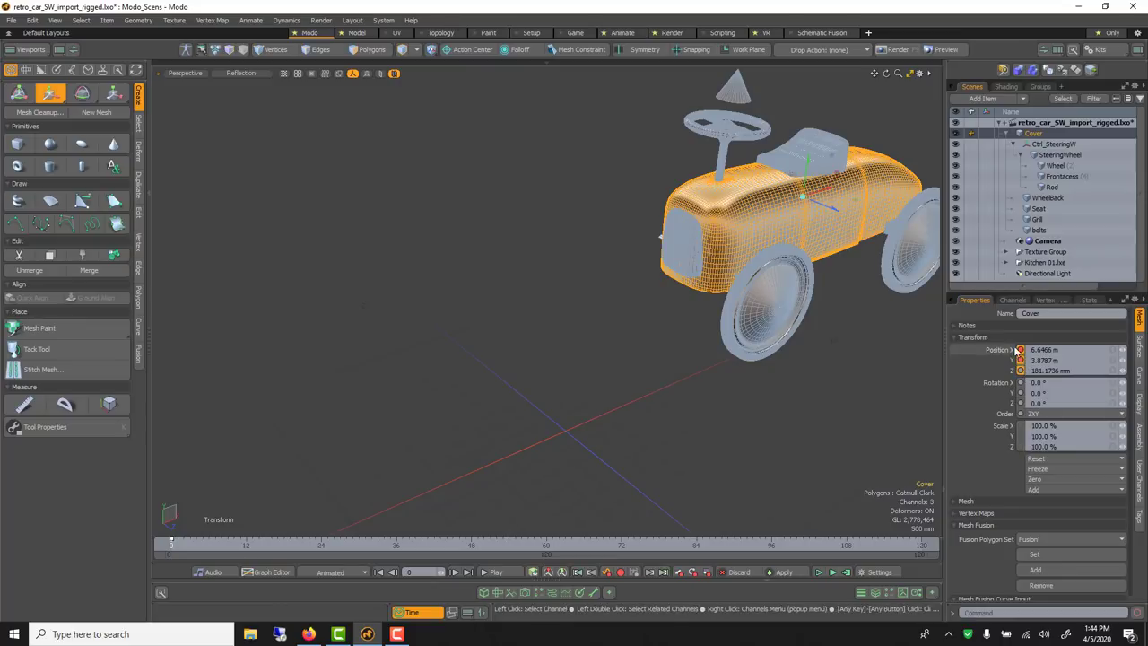
click(1020, 370)
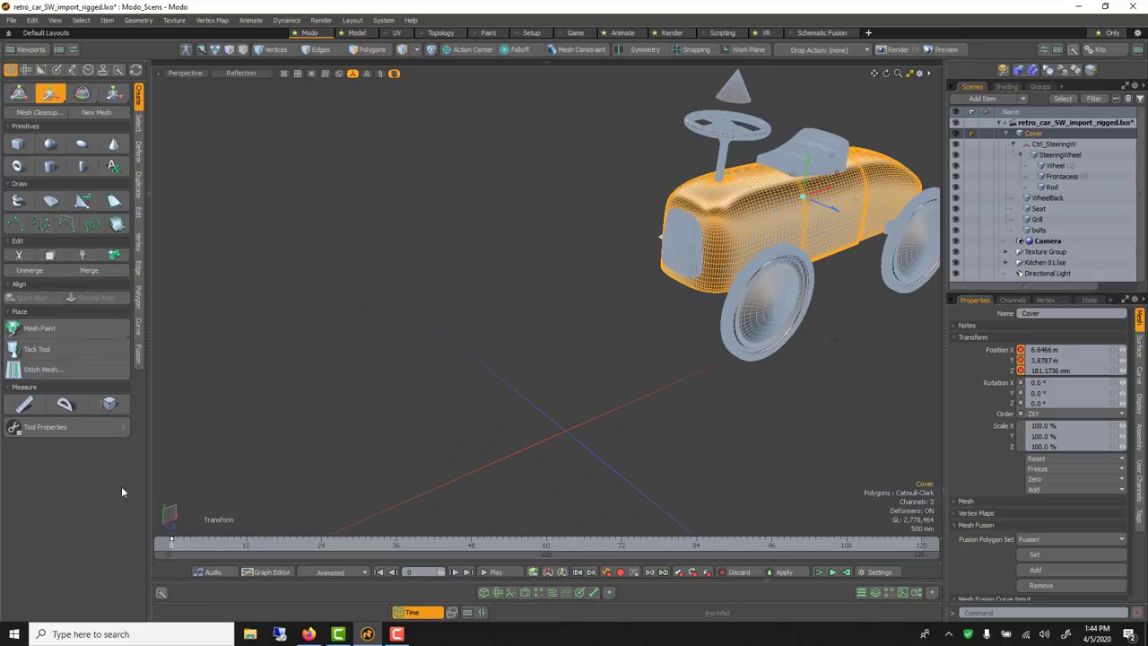
At frame 60, move Cover along X to about -2.13 m, and scrub back to frame 0.
drag(185, 546, 496, 546)
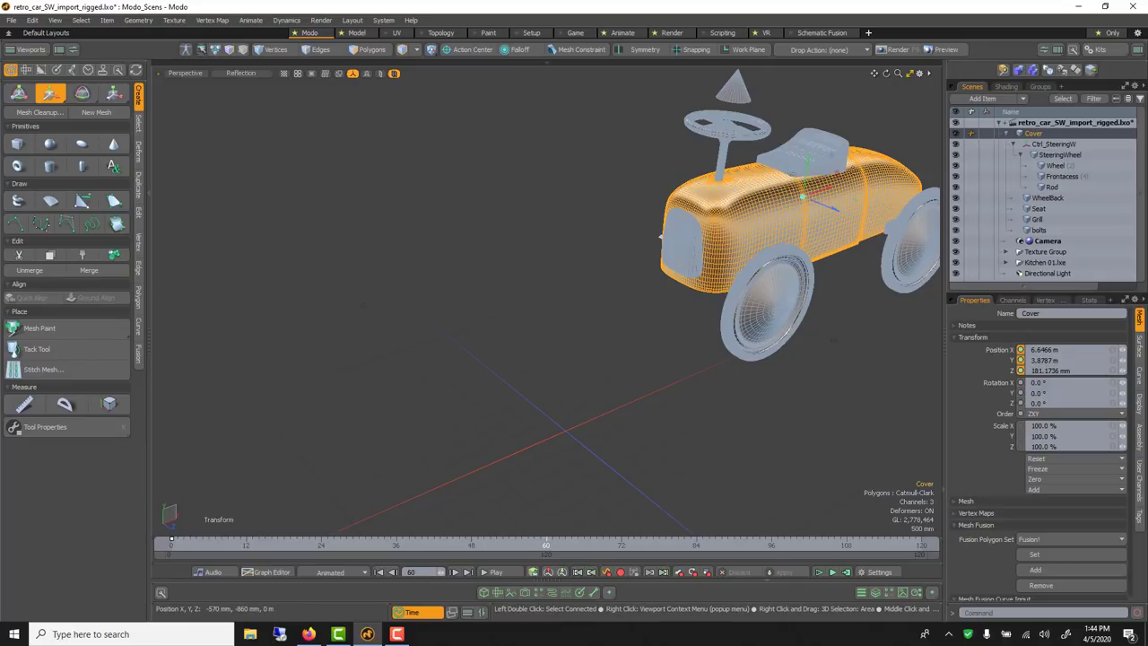
drag(829, 194, 550, 285)
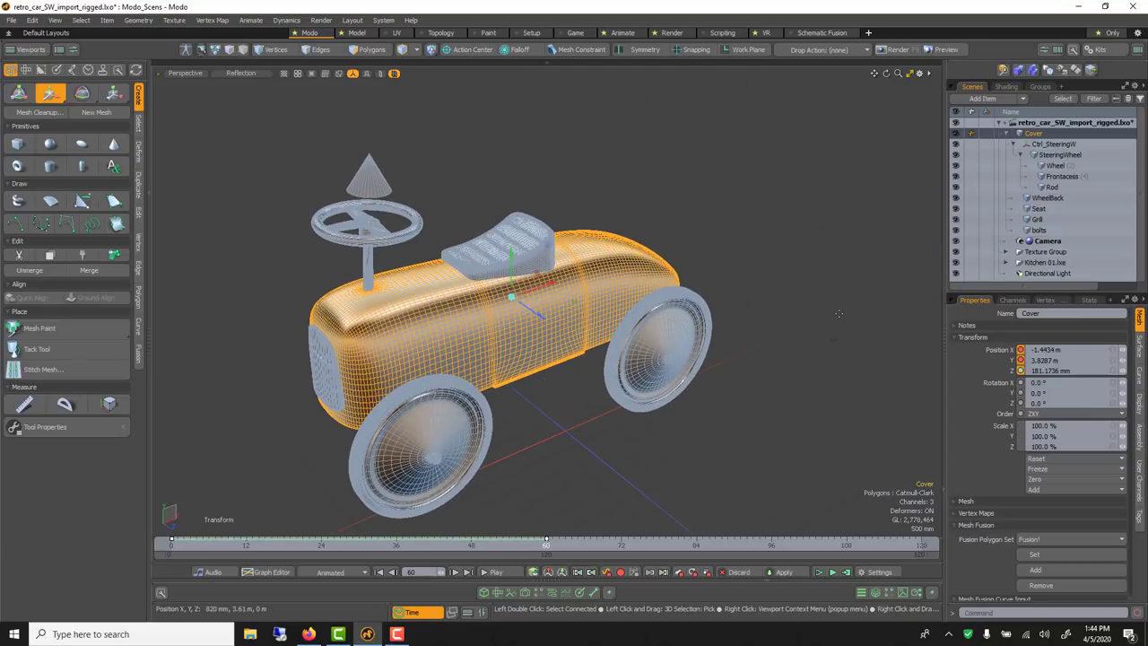
key(ctrl+z)
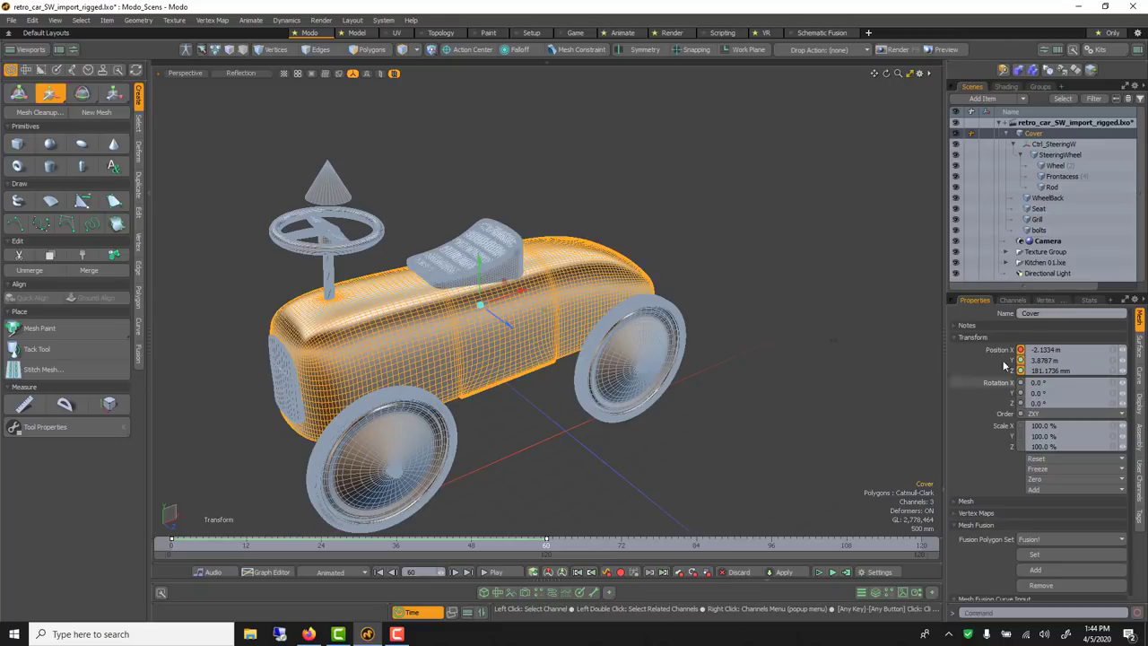
drag(547, 546, 171, 546)
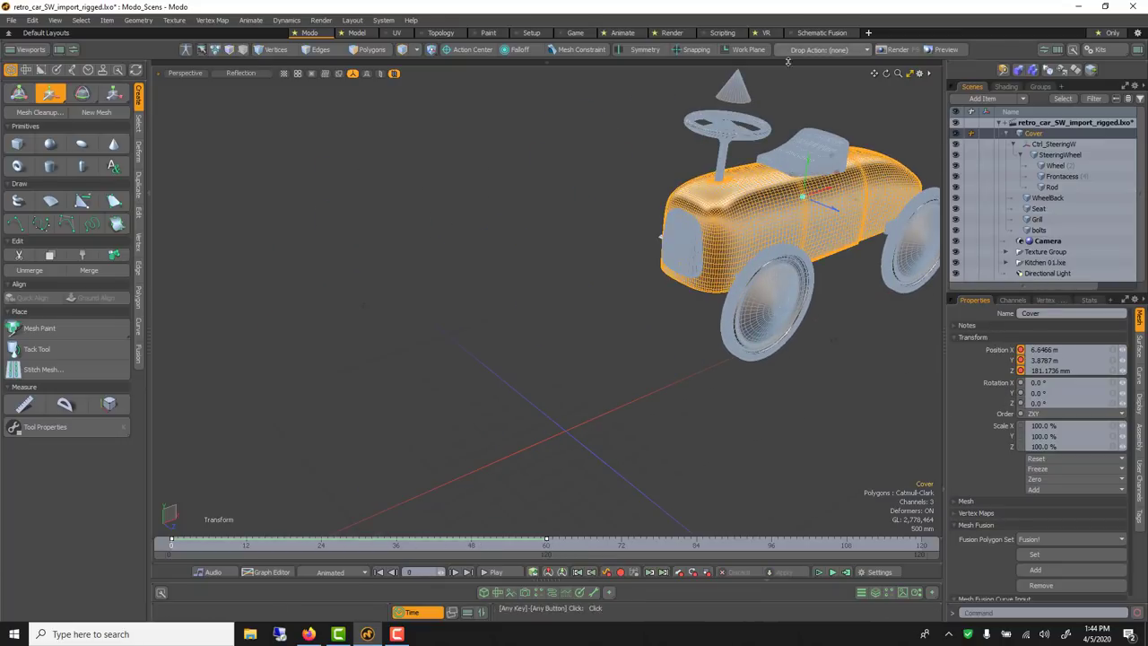
Select the Ctrl_SteeringW cone, check the car in a running render preview, and close the preview.
key(space)
click(737, 92)
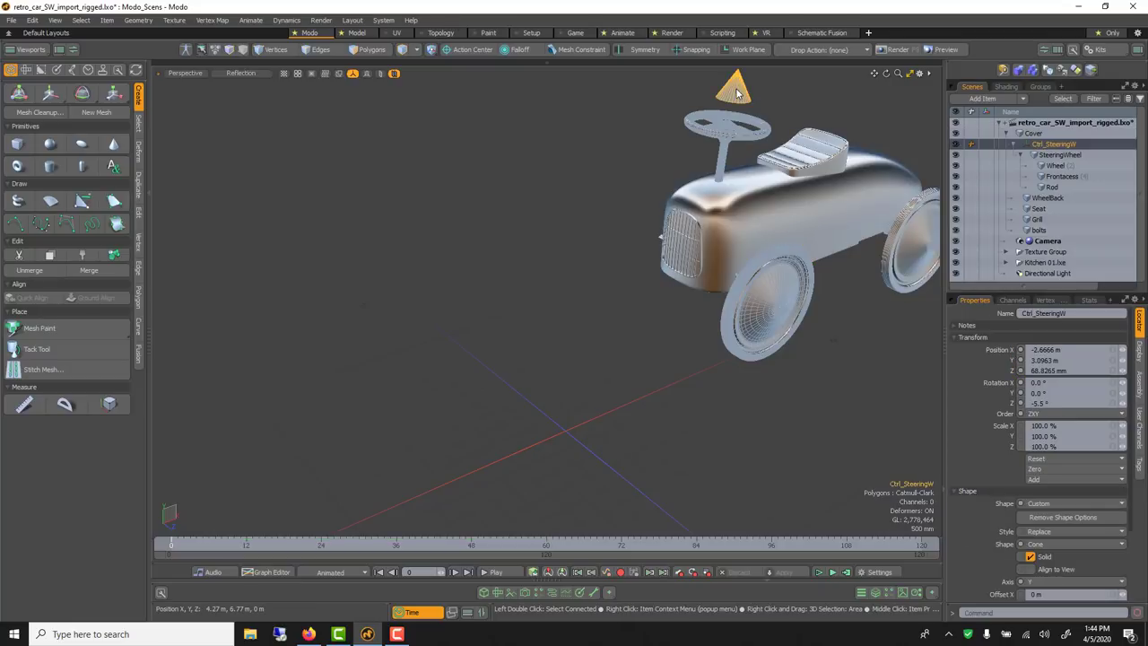
key(F8)
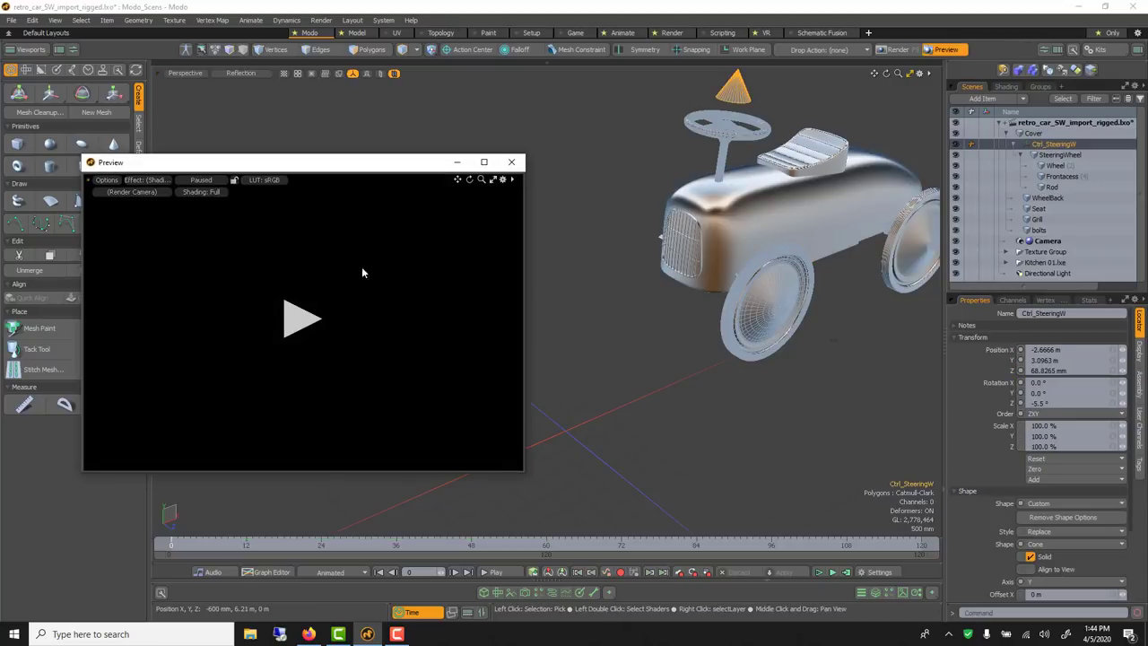
click(287, 327)
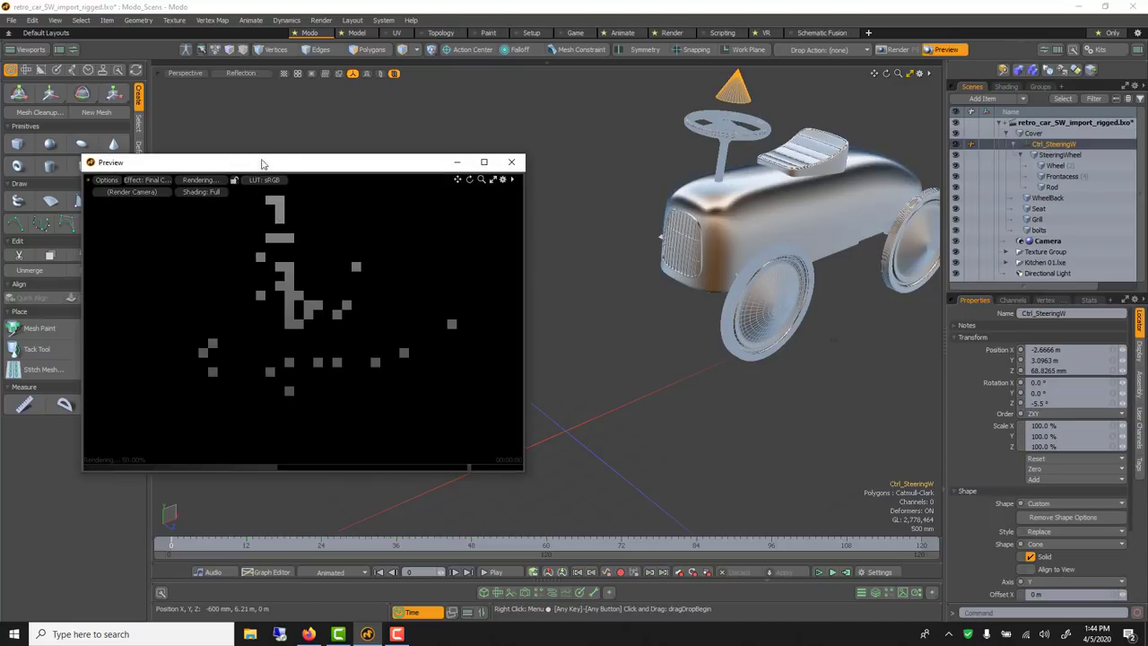
drag(262, 163, 376, 111)
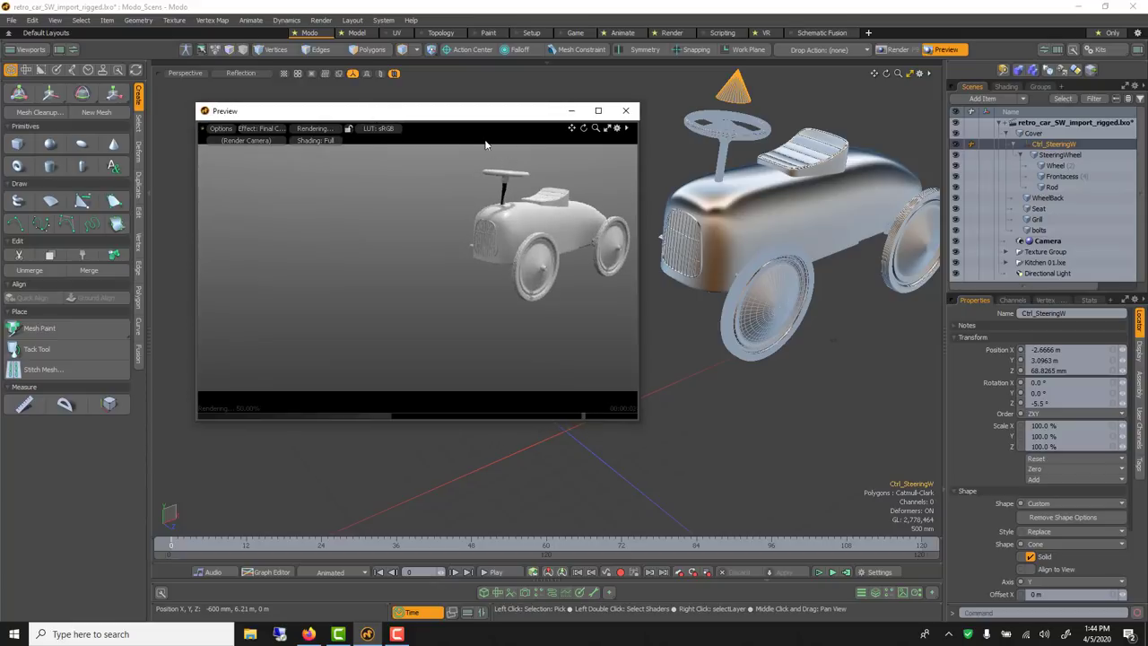
click(625, 110)
Key Ctrl_SteeringW's rotation at frame 0, and rotate it about Y to 17.5° at frame 60.
key(e)
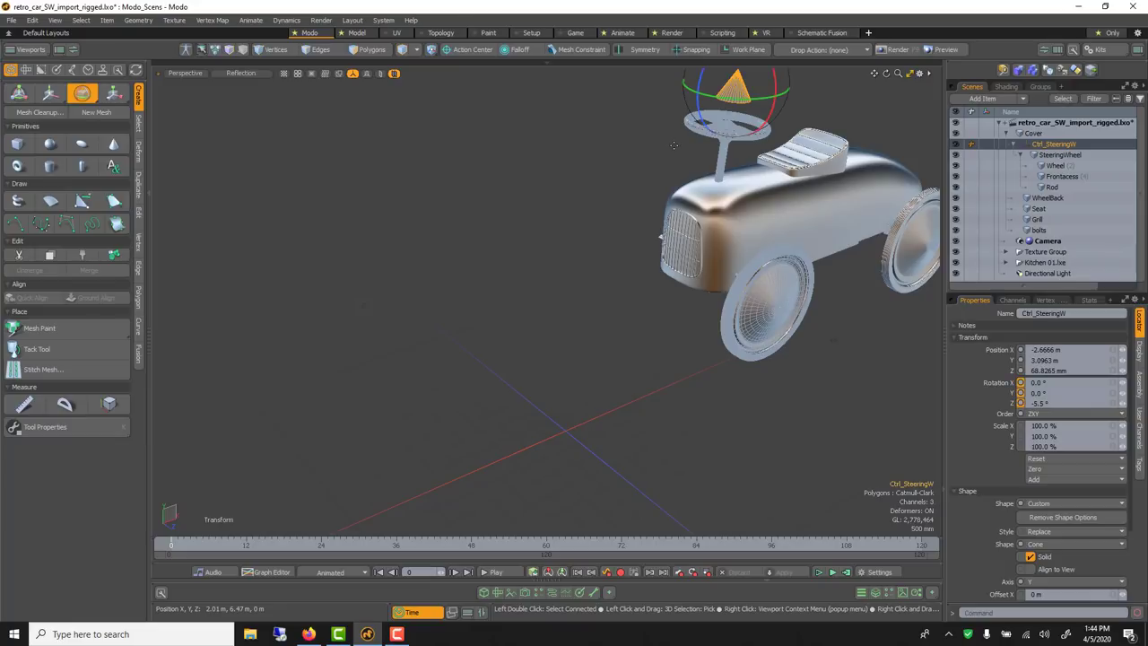
click(1020, 382)
click(544, 546)
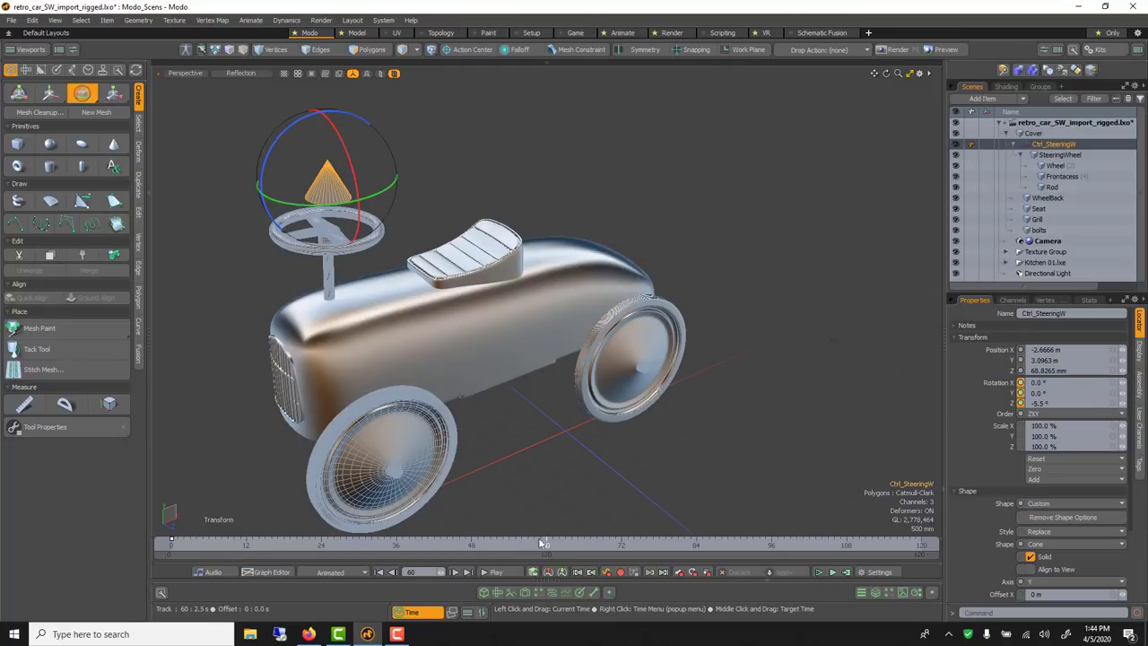
drag(313, 206, 370, 205)
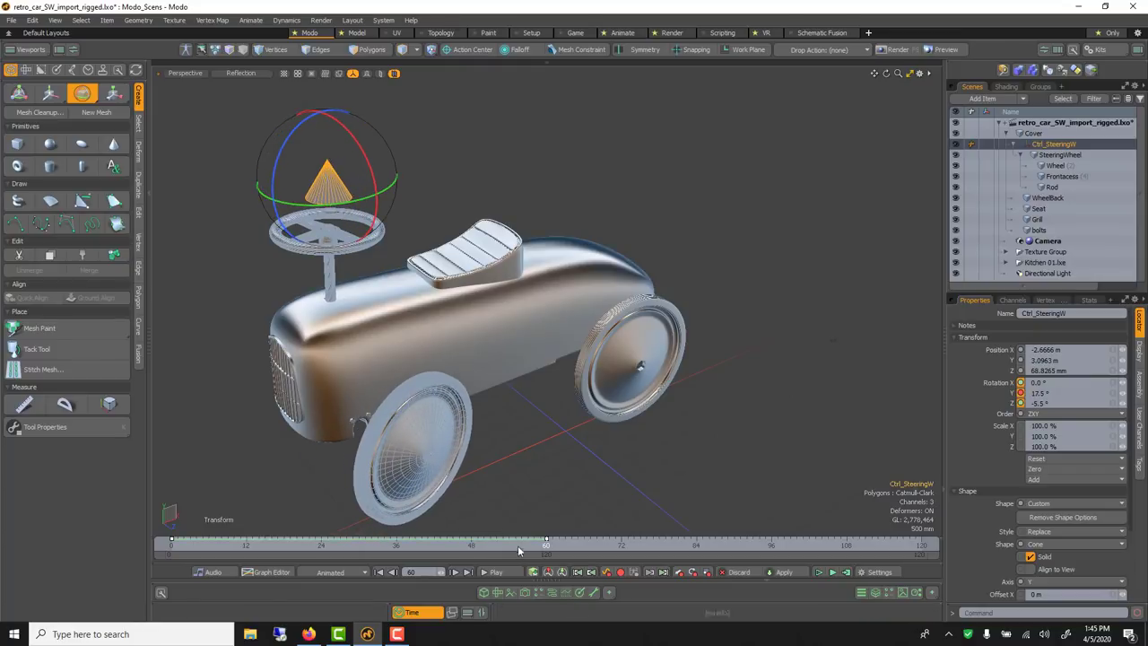
Return to frame 0, rotate Ctrl_SteeringW about Y to -7°, and leave the rotate tool.
drag(518, 548, 171, 547)
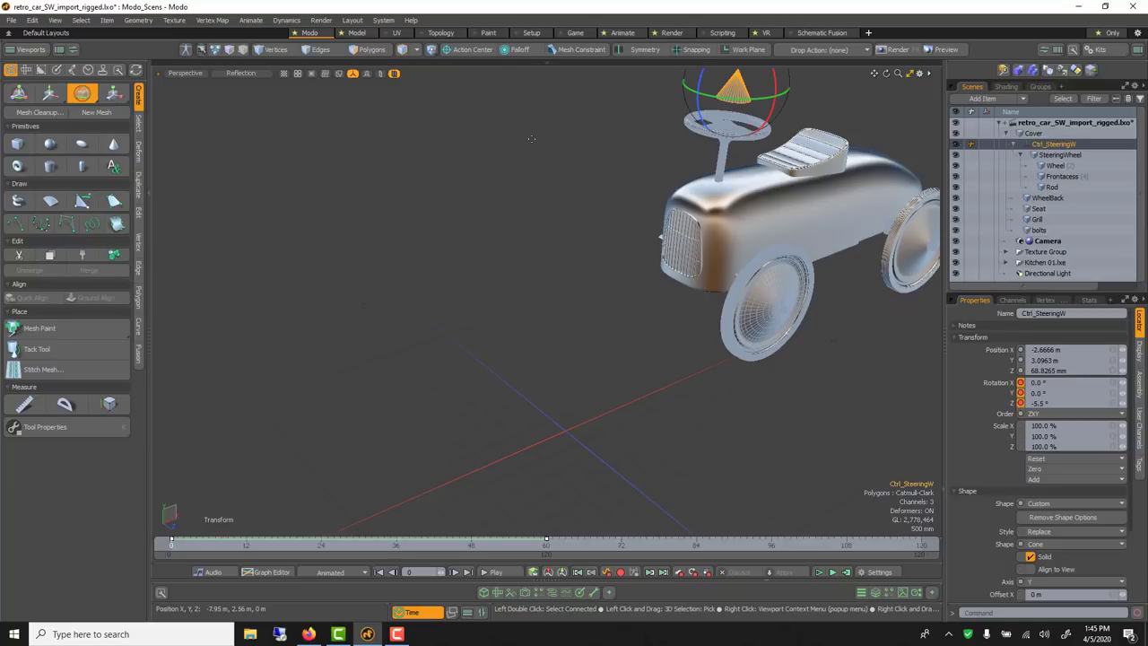
drag(738, 102, 729, 102)
drag(337, 206, 340, 206)
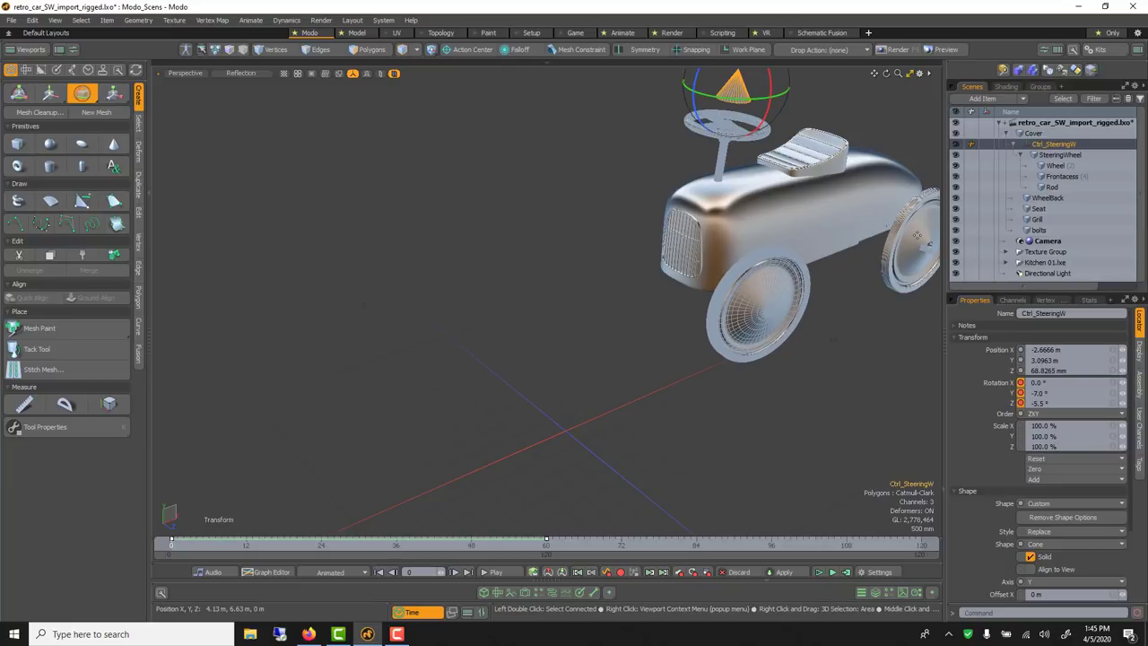
key(space)
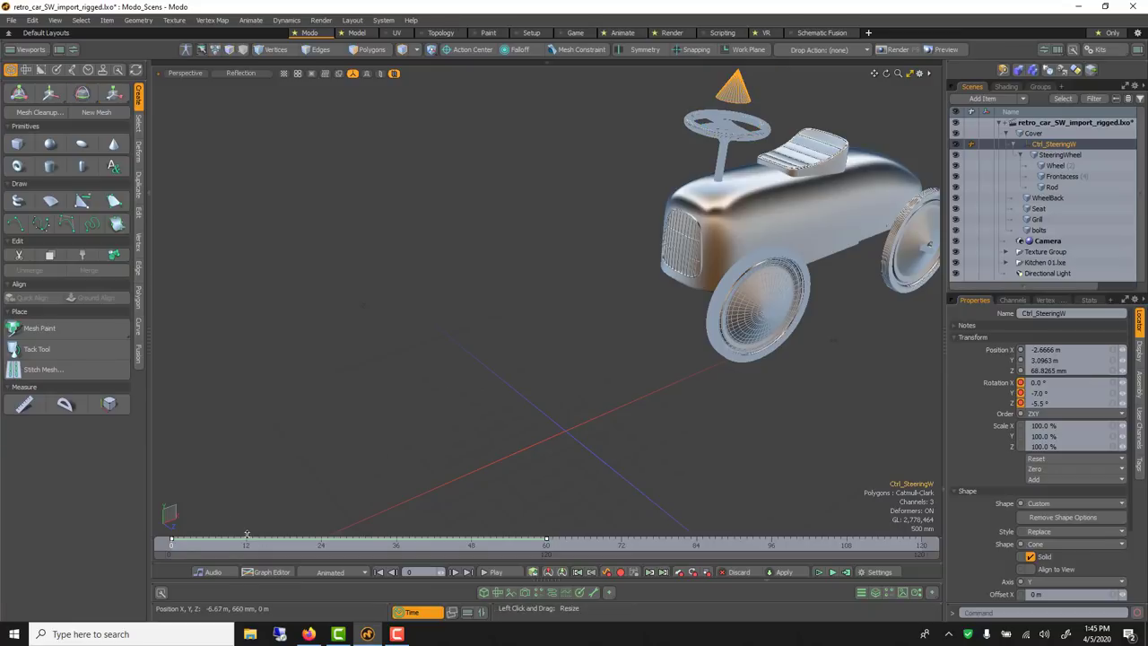
At frame 0, select the front wheel mesh, Wheel (2), and key its Z rotation with the rotate tool active.
mouse_move(183, 544)
mouse_down()
mouse_move(526, 544)
mouse_move(170, 544)
mouse_up()
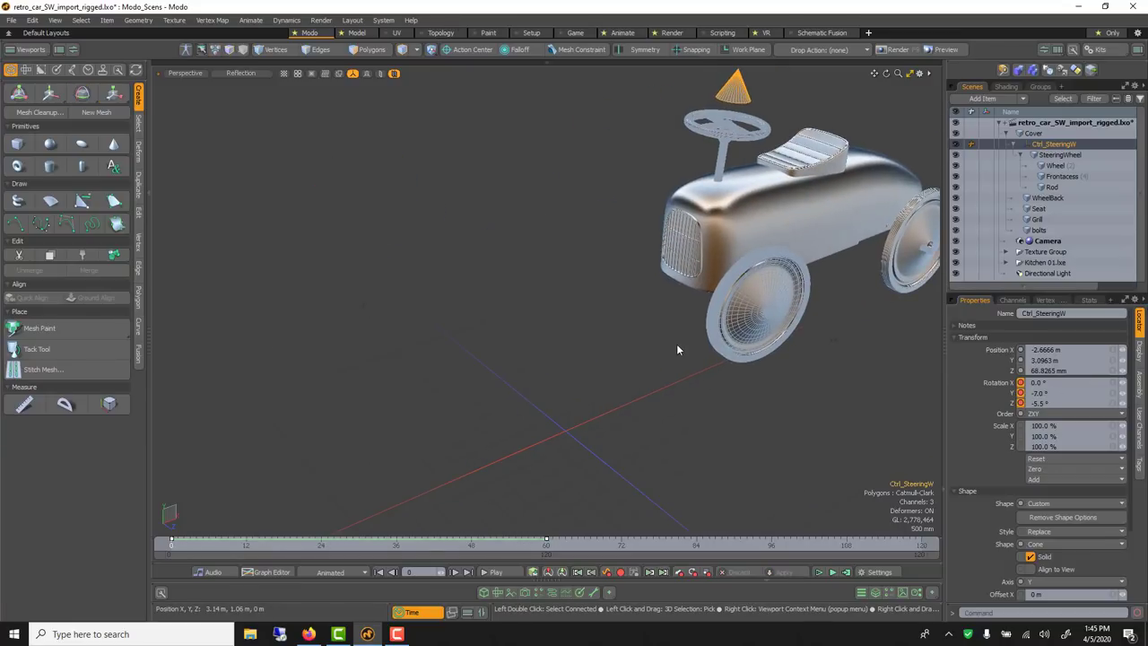
click(747, 340)
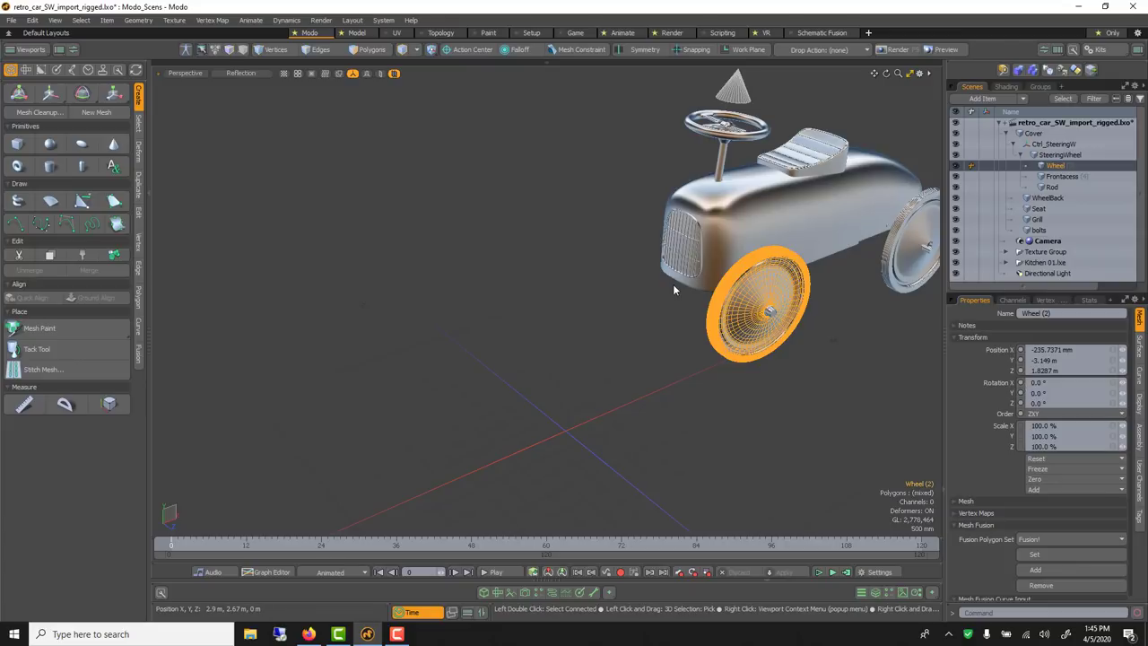
key(e)
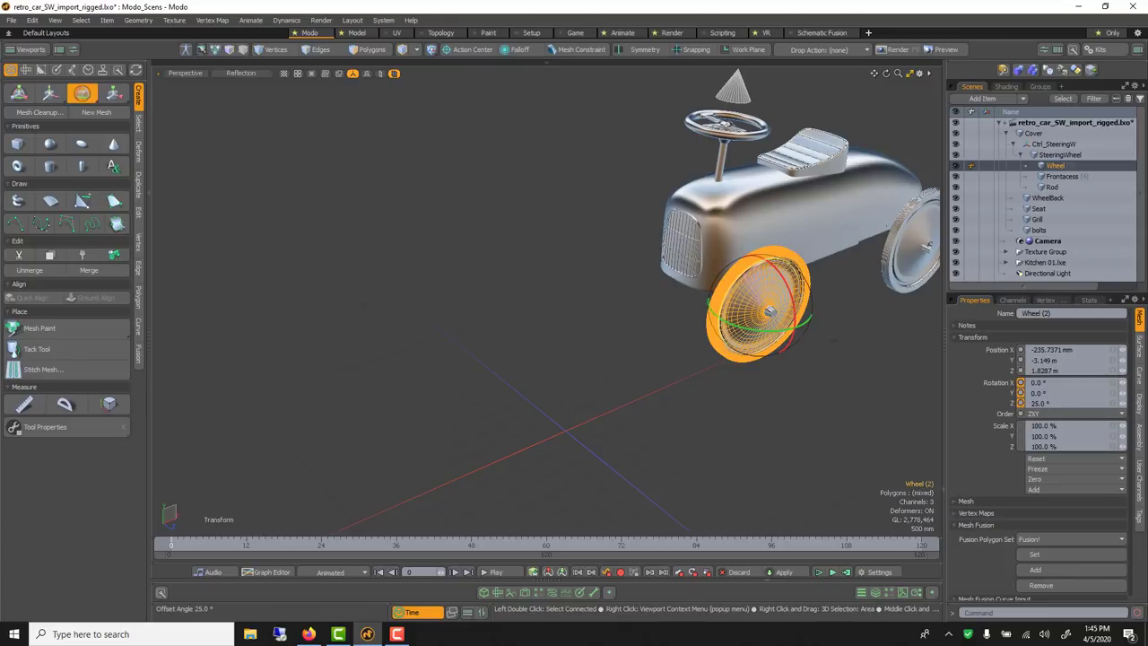
click(1020, 404)
At frame 60, set Wheel (2)'s Z rotation to 120°, scrub back to frame 41, and leave the rotate tool.
click(544, 545)
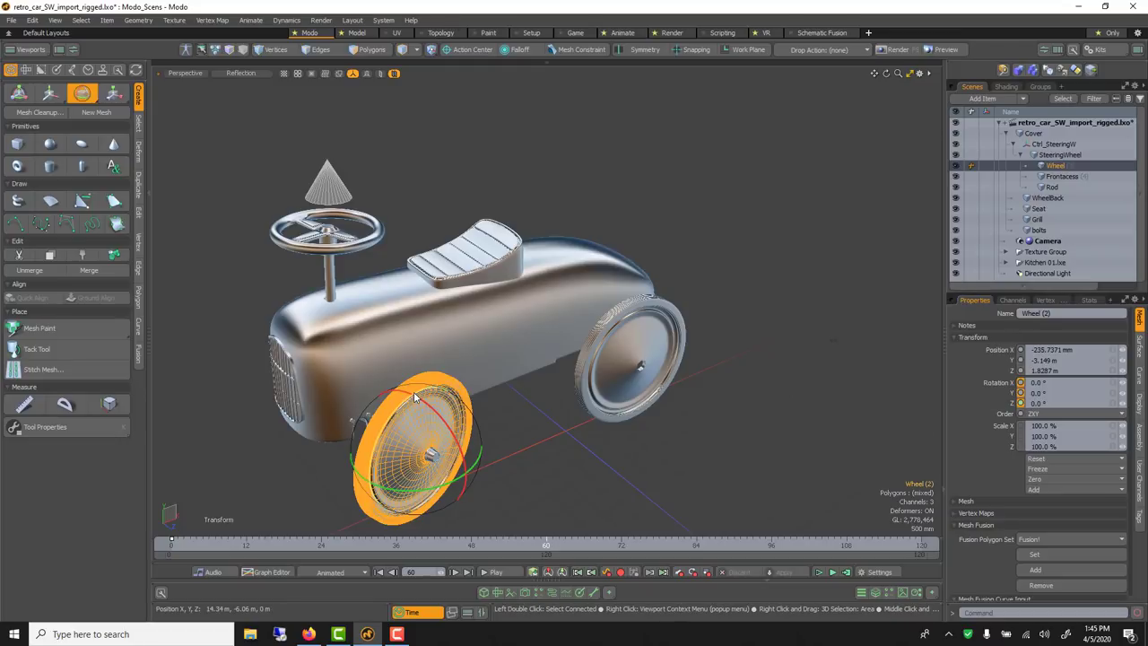
drag(431, 493, 242, 521)
drag(397, 510, 396, 518)
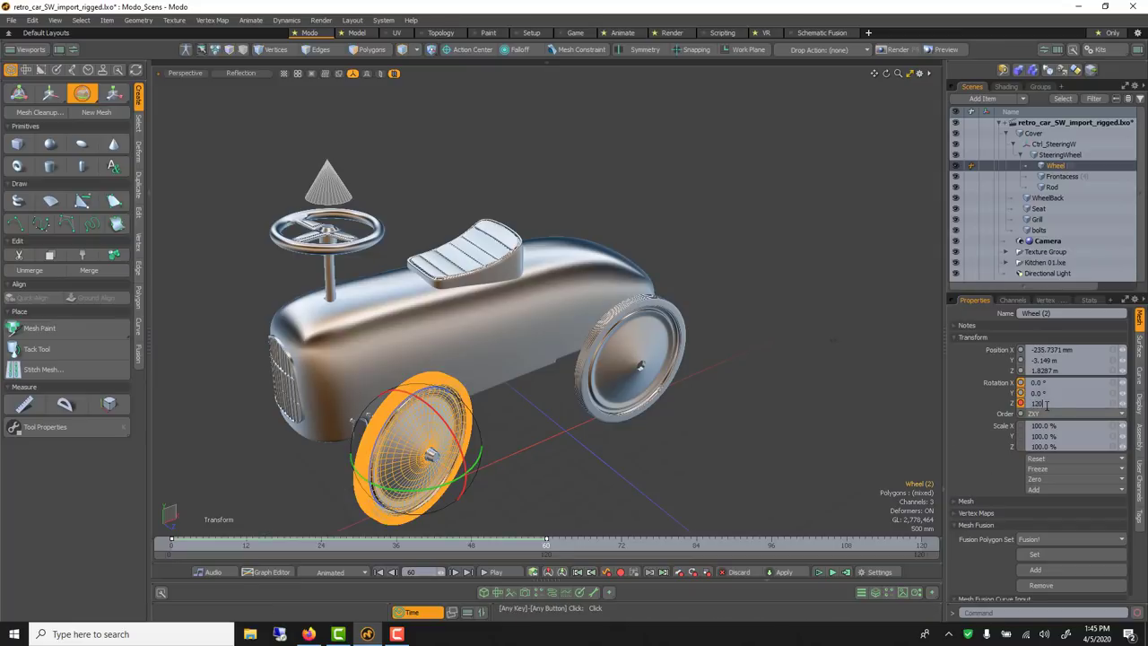
click(1046, 405)
text(120)
key(Return)
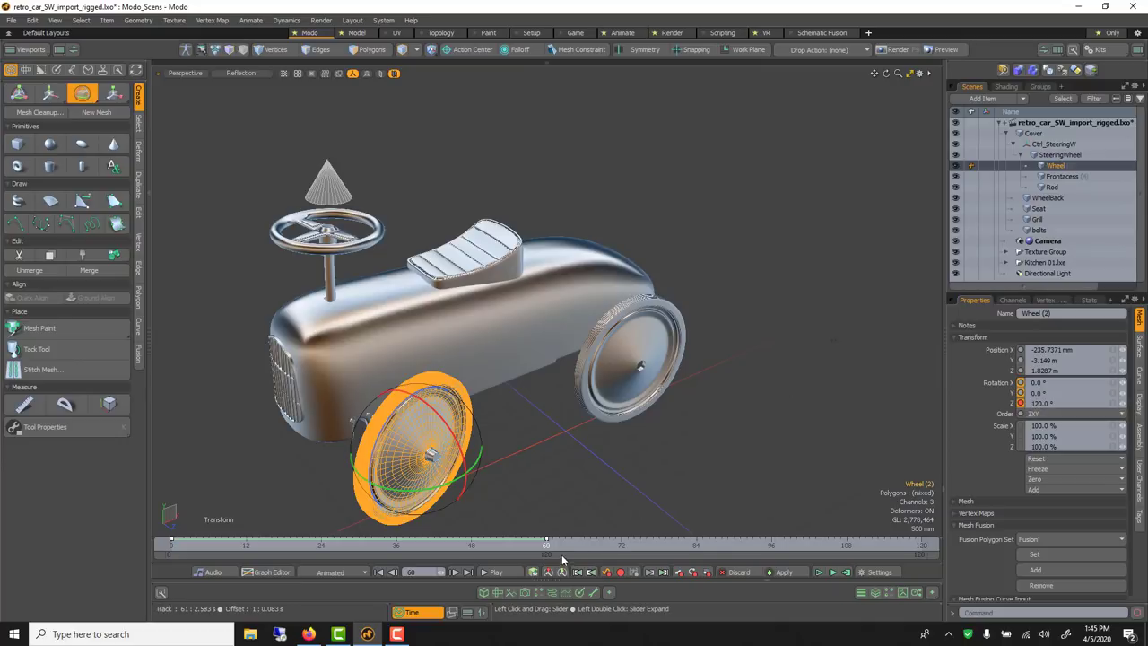
drag(548, 544, 427, 544)
key(space)
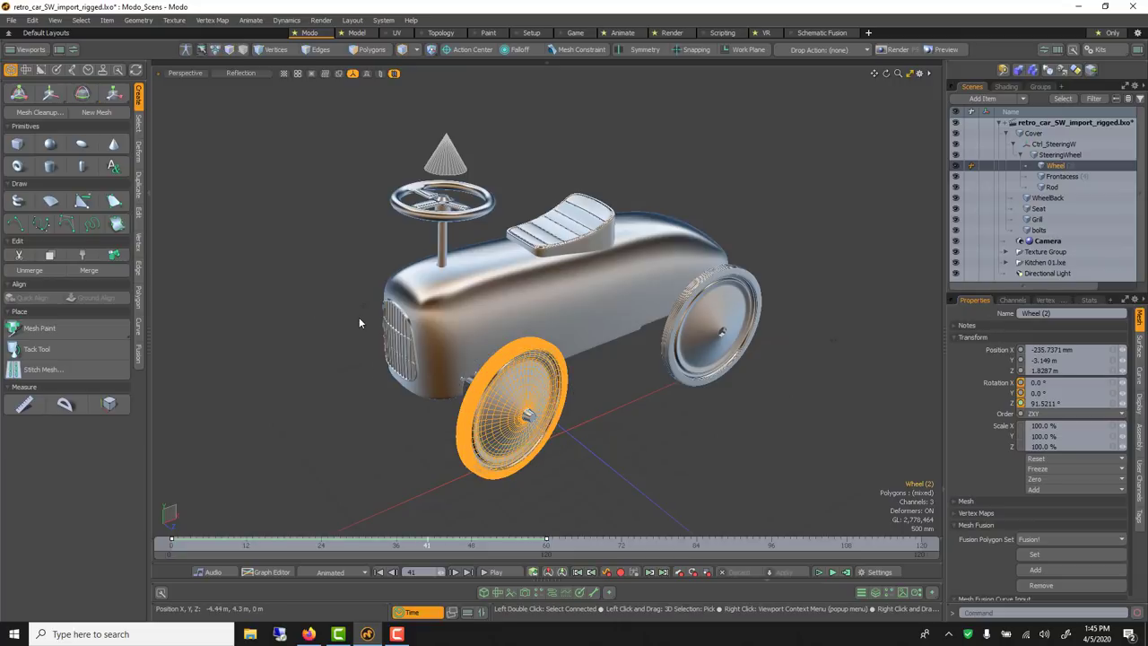
Open the Graph Editor for Wheel (2), isolate its Rotation Z channel, and fit the curve in view.
key(F3)
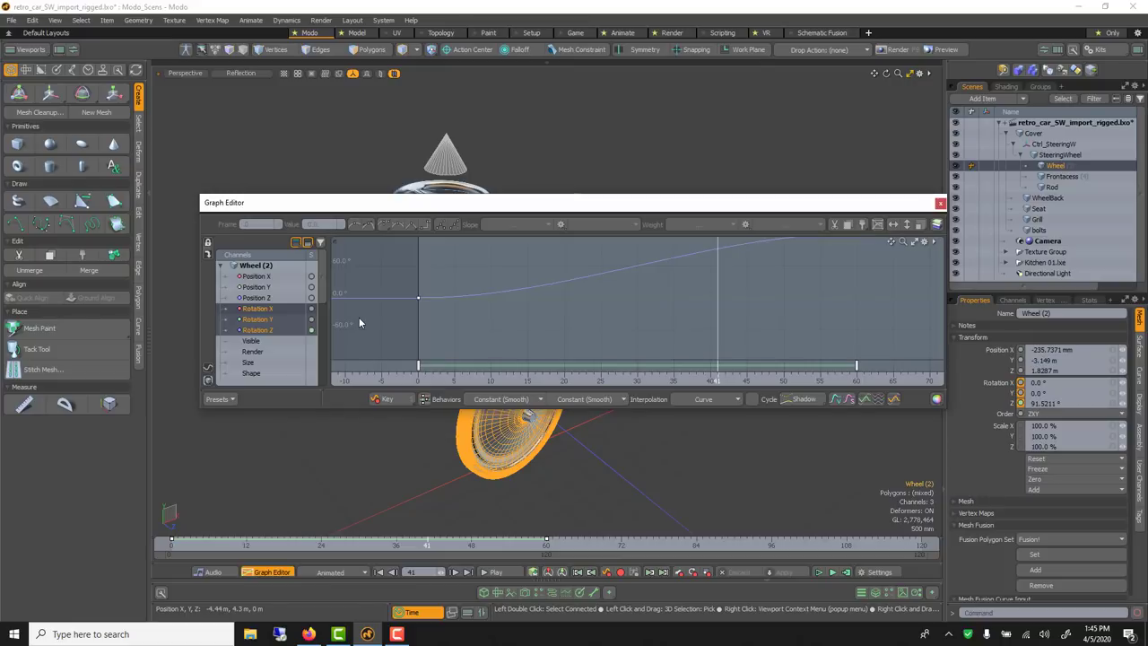
scroll(674, 285, down, 2)
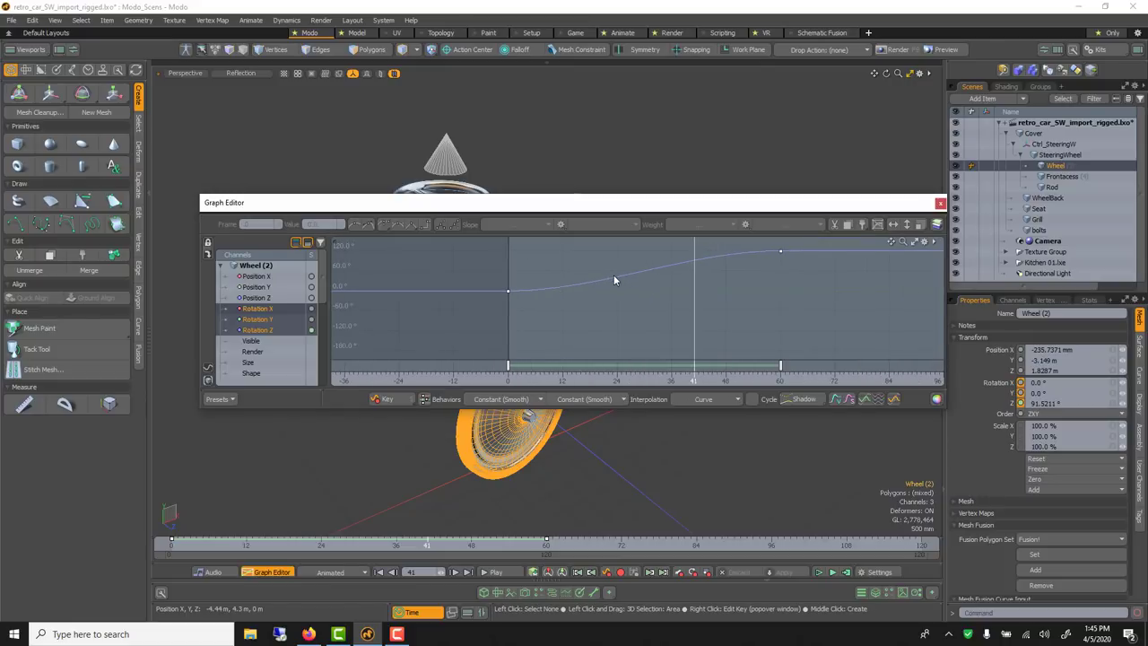
click(256, 330)
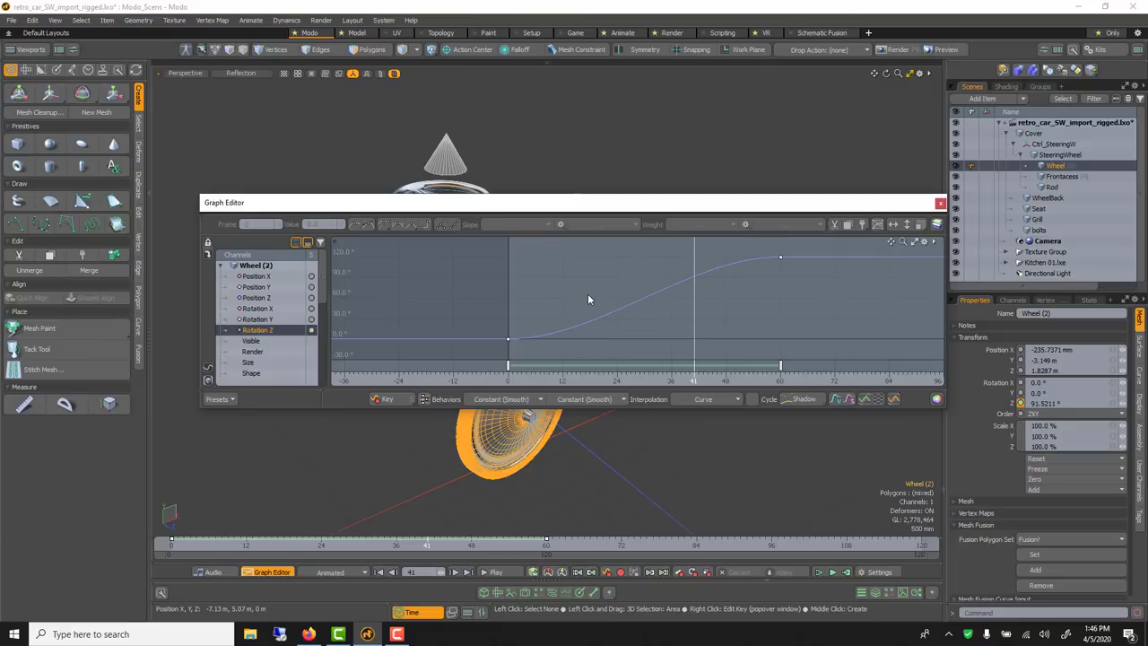
key(a)
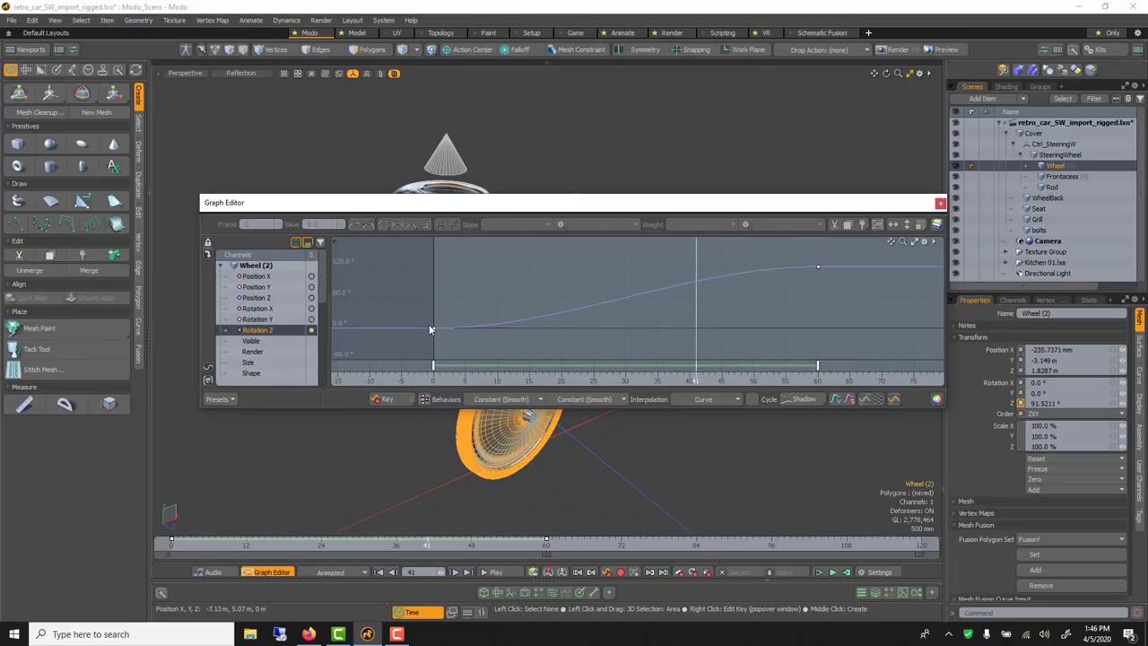
Straighten the Rotation Z curve by angling the handles of its frame 0 and frame 60 keys, and close the Graph Editor.
click(433, 329)
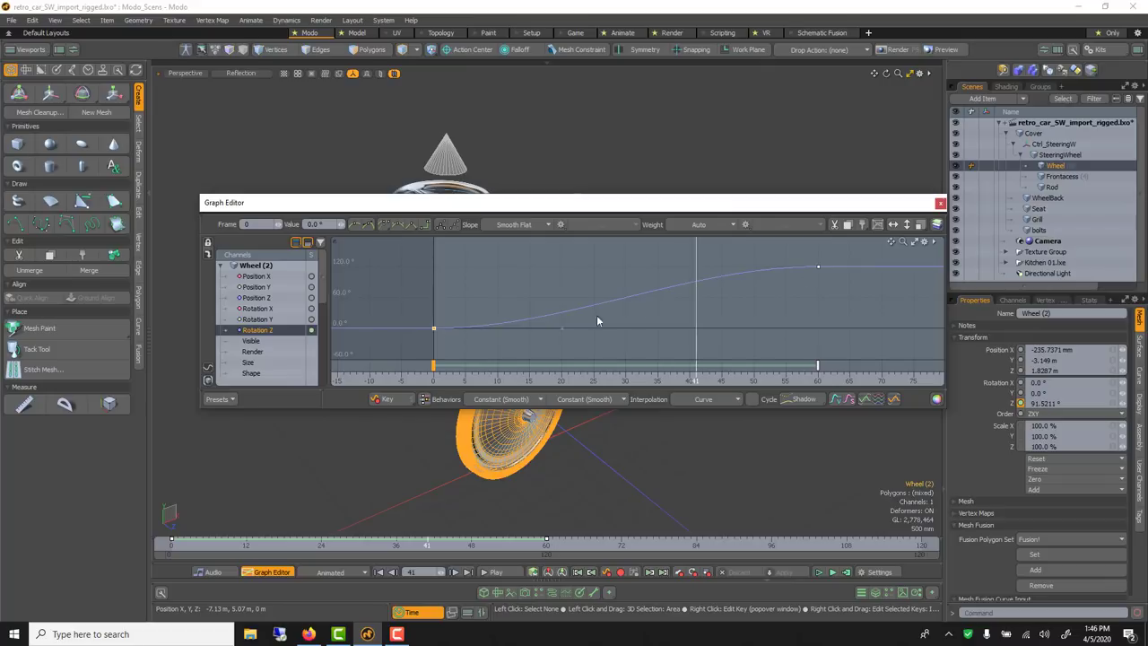
drag(562, 328, 562, 308)
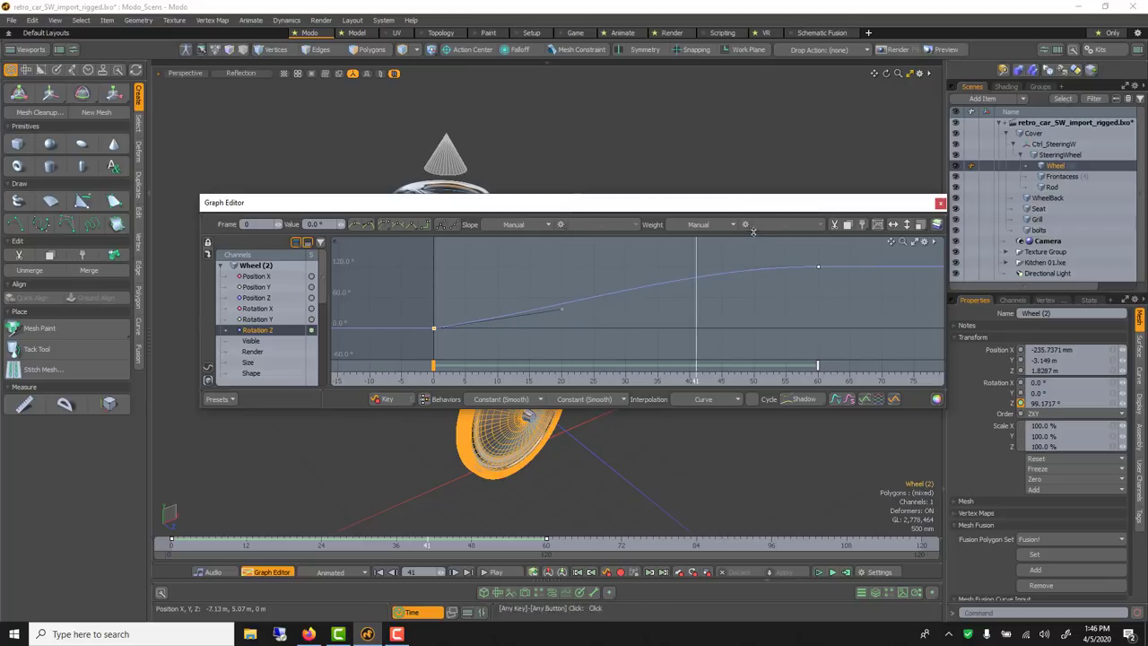
drag(753, 231, 840, 279)
drag(696, 272, 696, 285)
click(939, 202)
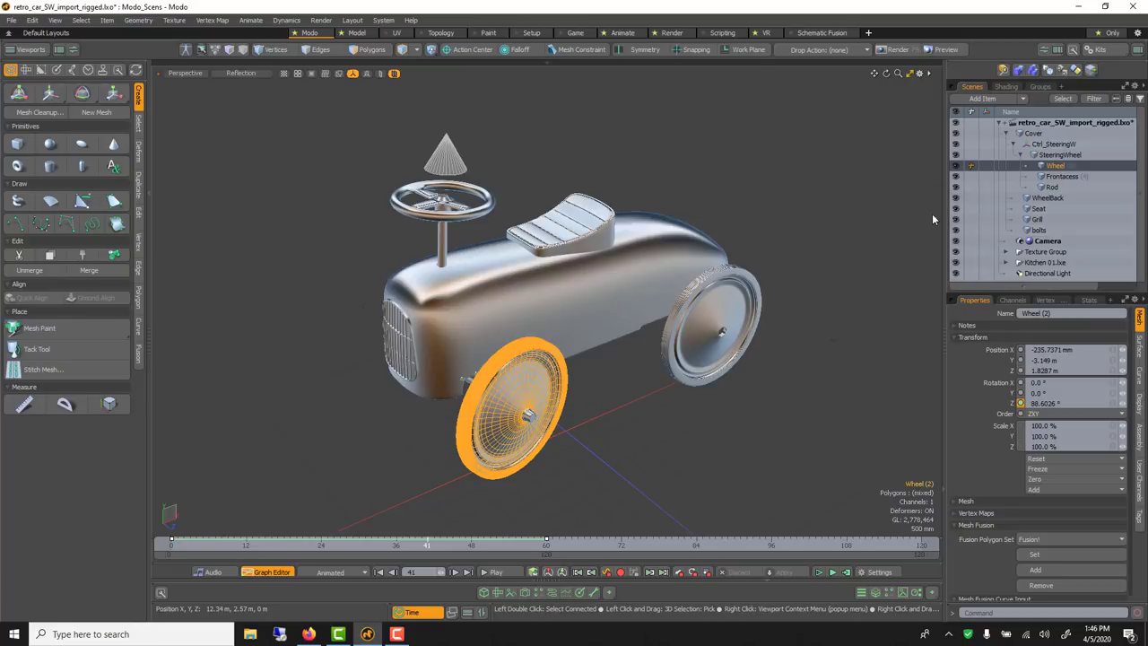
Select Cover, open its curves in the Graph Editor, and angle the Position X handle at frame 0 slightly downward.
click(445, 157)
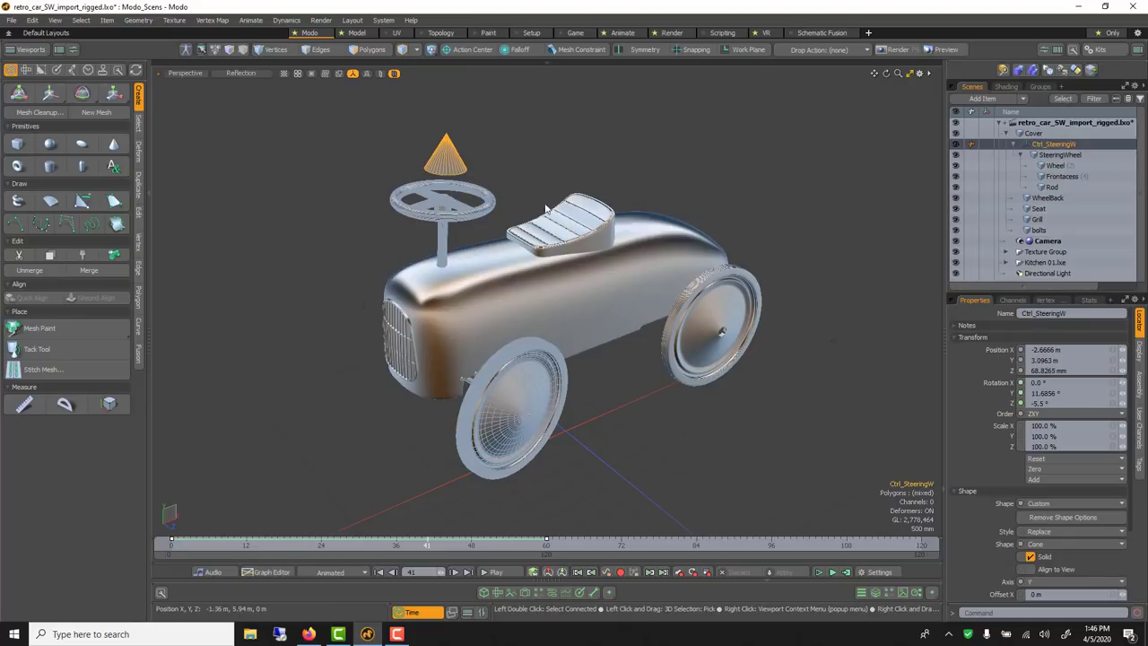
click(634, 259)
key(alt+w)
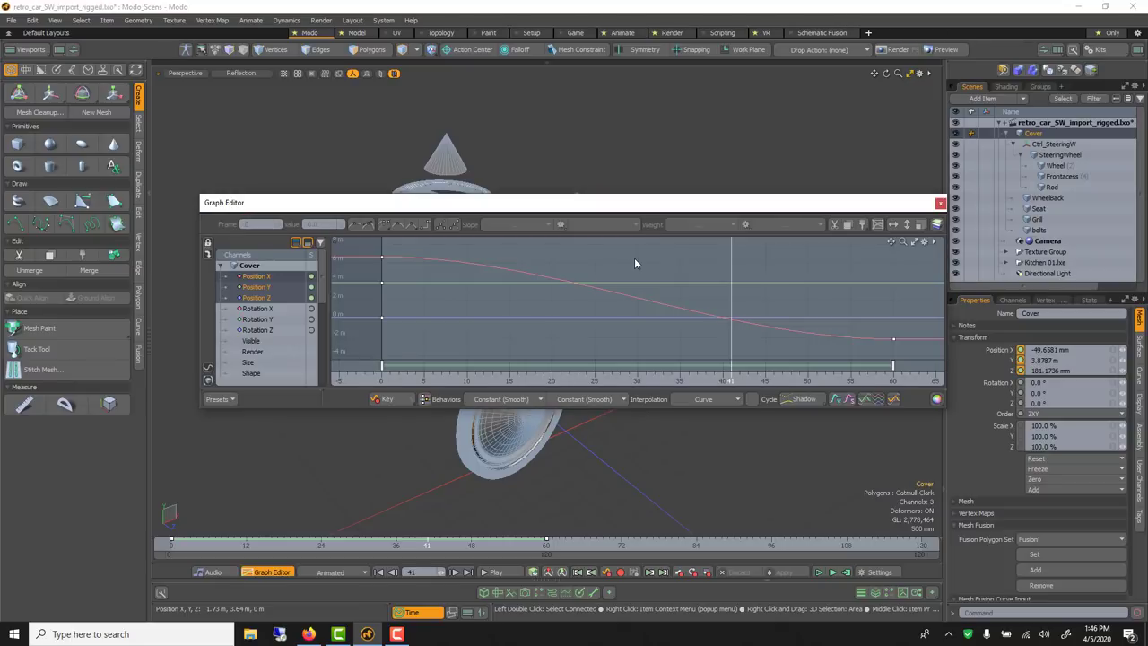
click(382, 258)
drag(548, 256, 551, 266)
Raise the Position X handle of Cover's frame 60 key to reduce the ease-in, and close the Graph Editor.
click(893, 340)
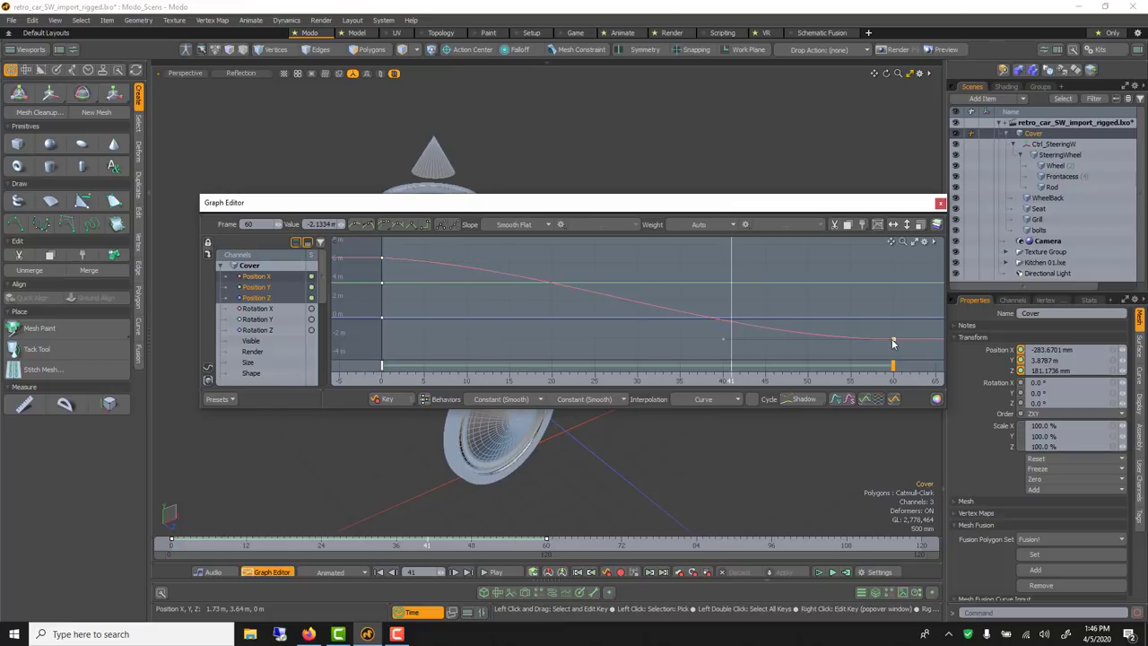
click(714, 334)
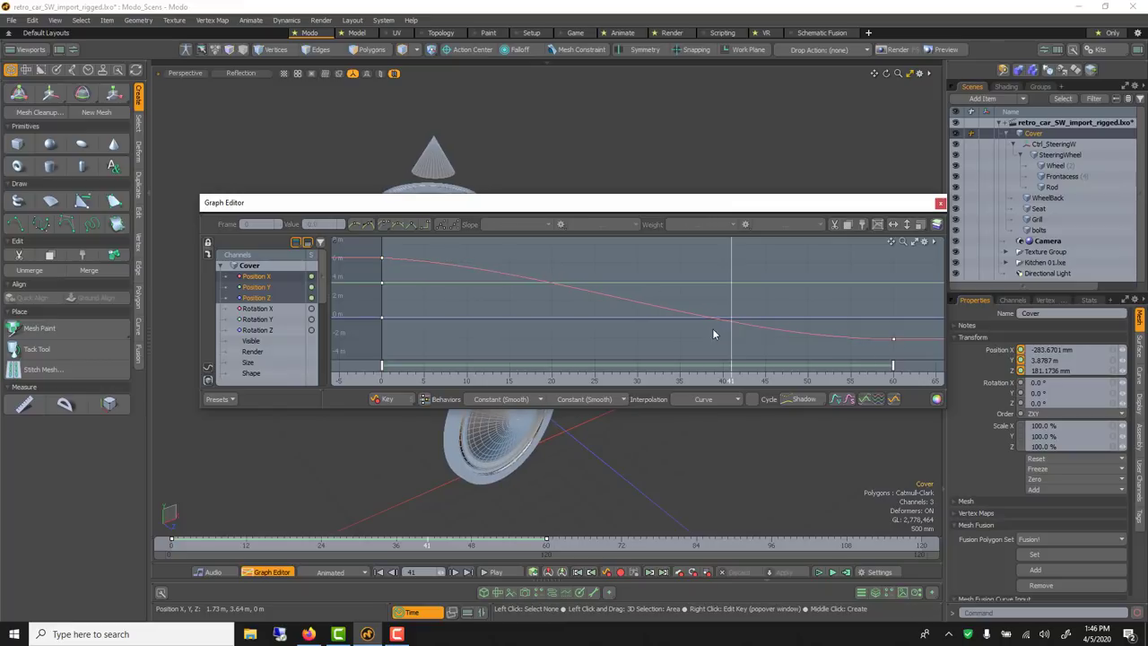
click(894, 338)
drag(722, 338, 724, 322)
click(382, 258)
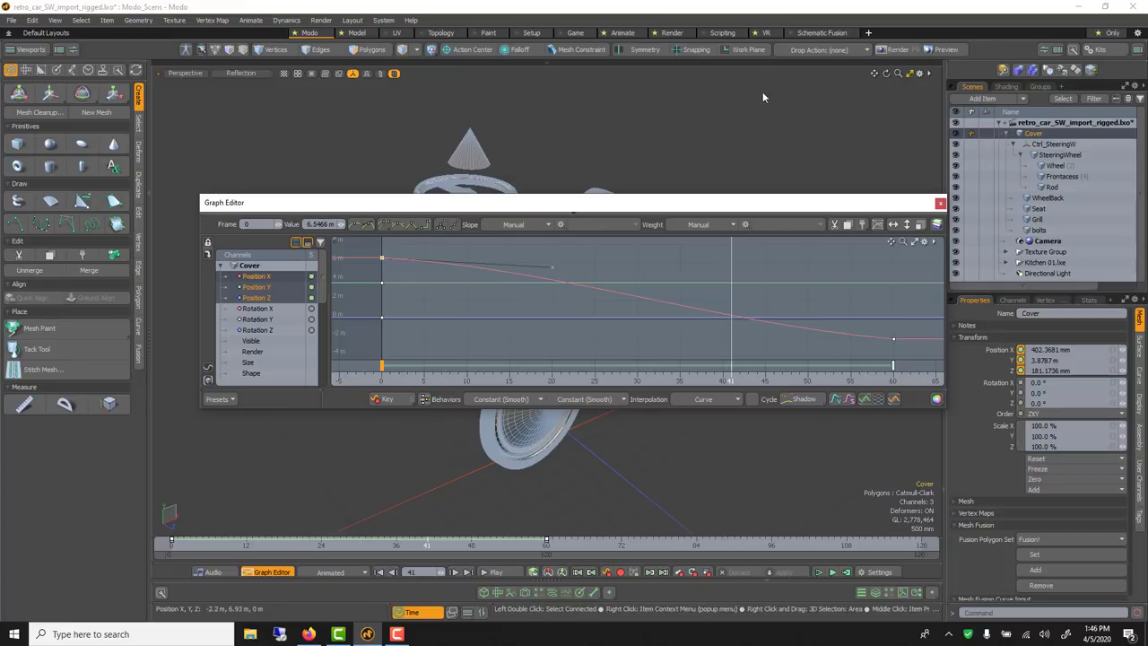
click(938, 202)
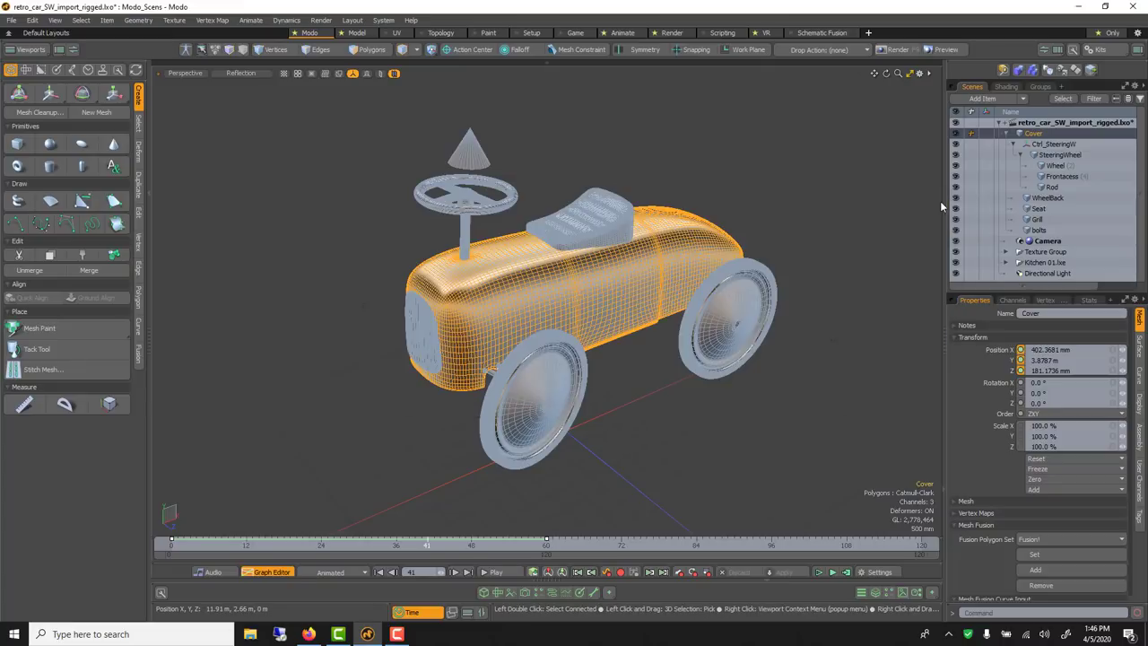
Deselect everything, open the save dialog for recording the OpenGL viewport to a QuickTime movie, and cancel it.
click(859, 192)
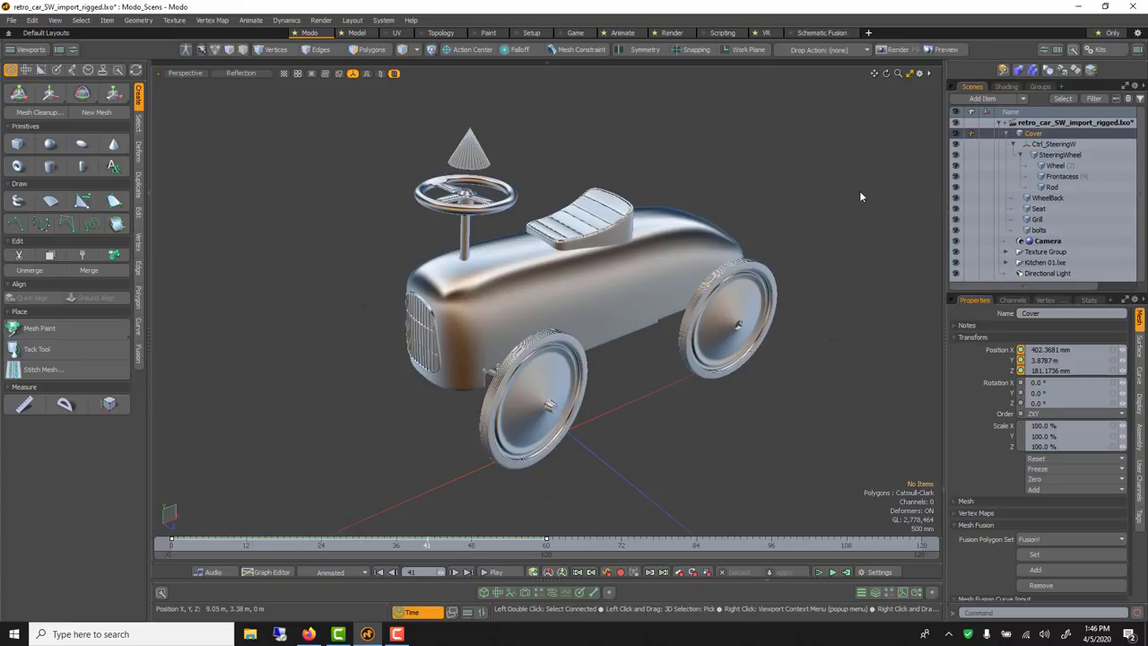
right_click(772, 242)
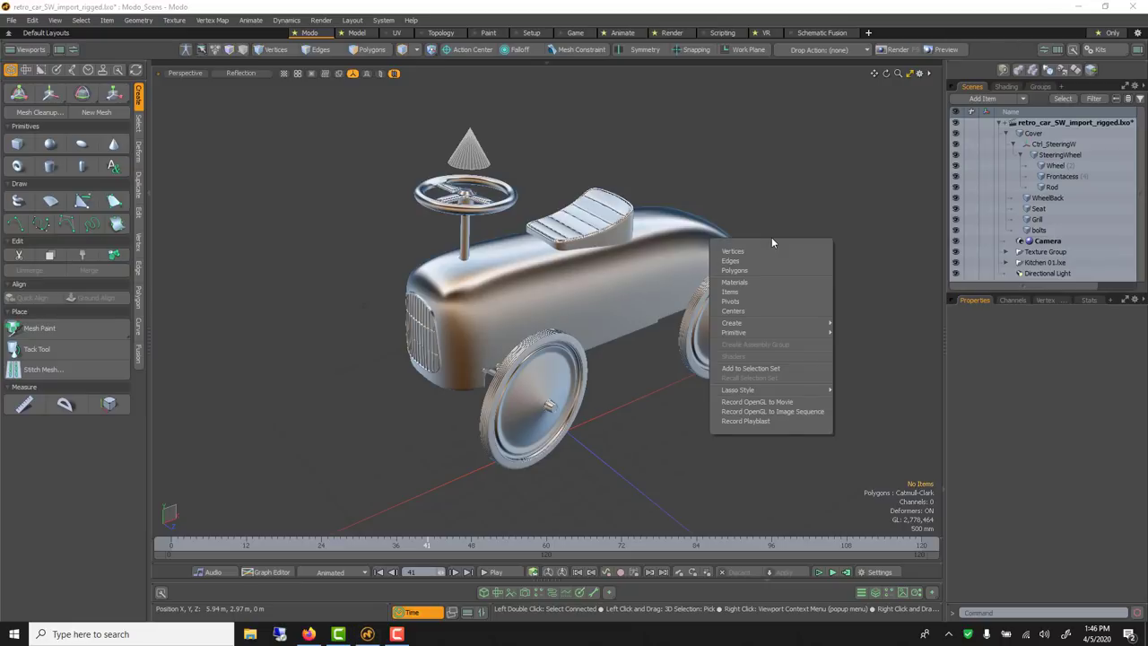
click(792, 402)
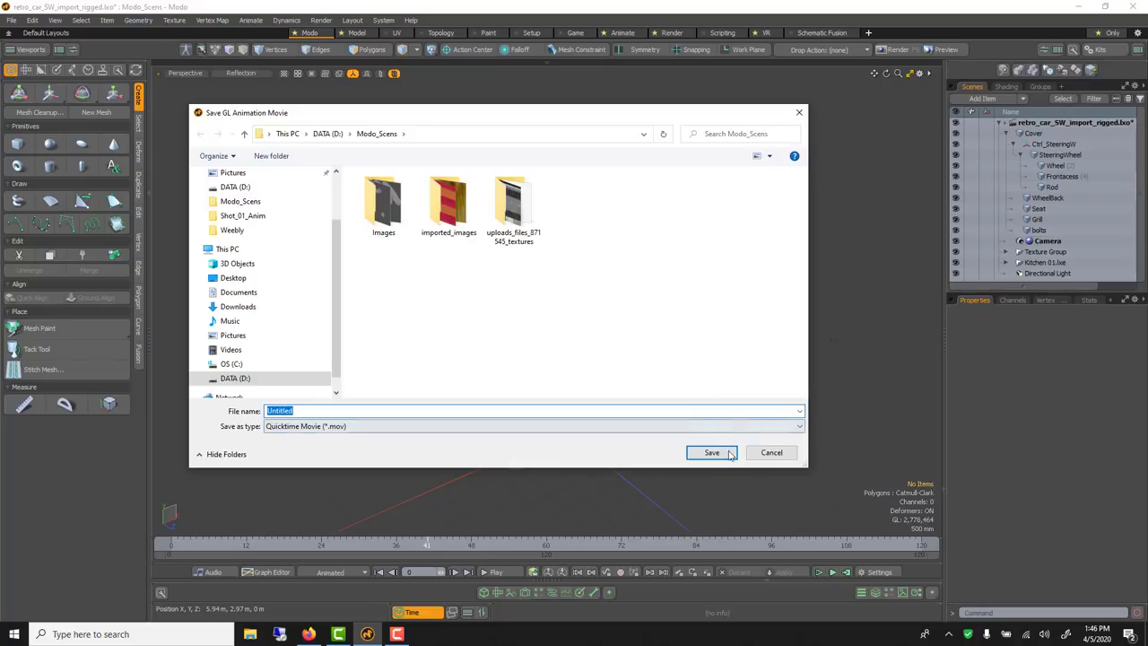
click(777, 457)
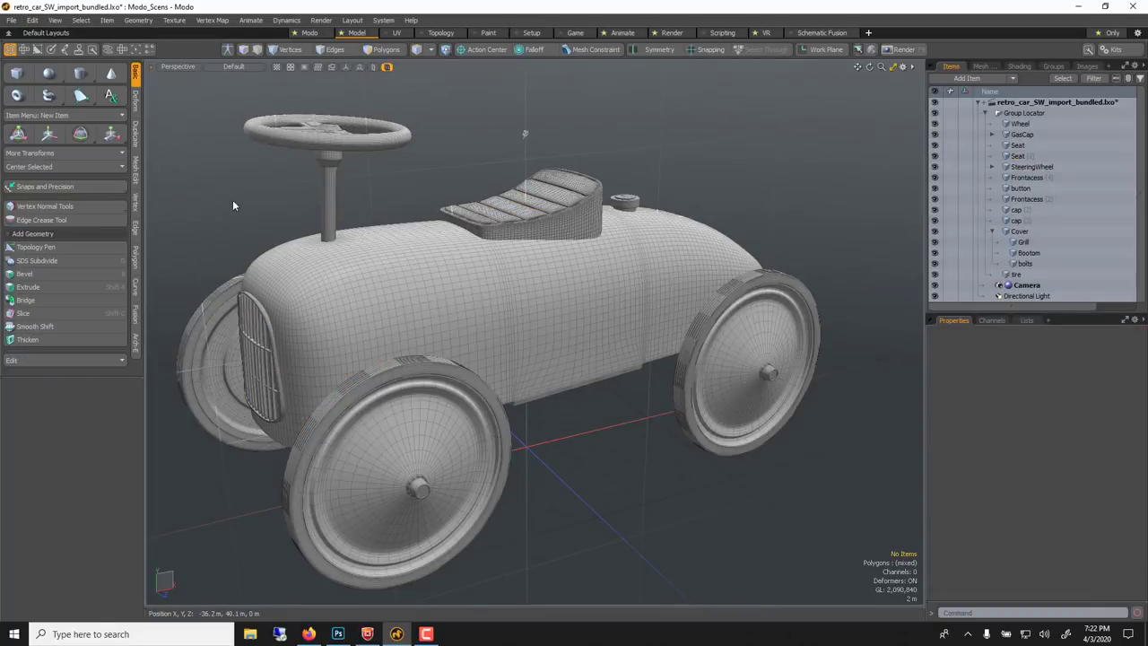
In the retro_car_SW_import_bundled scene, view the car from a higher angle and select the Cover mesh.
scroll(723, 297, up, 4)
scroll(722, 297, down, 4)
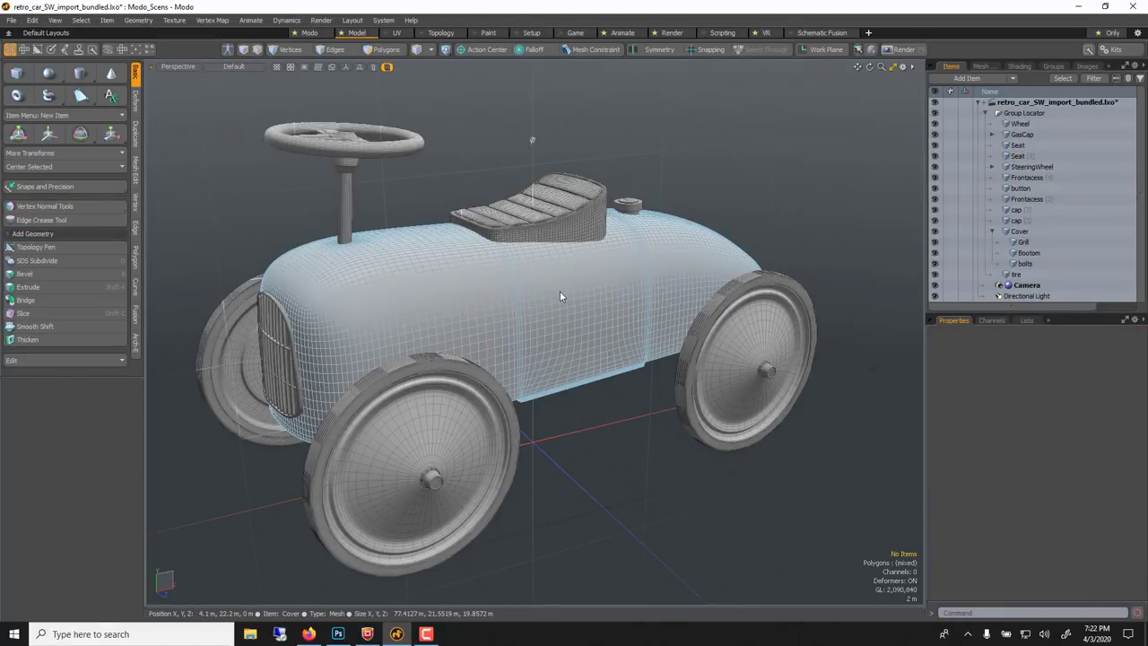
alt+drag(559, 296, 543, 274)
click(431, 325)
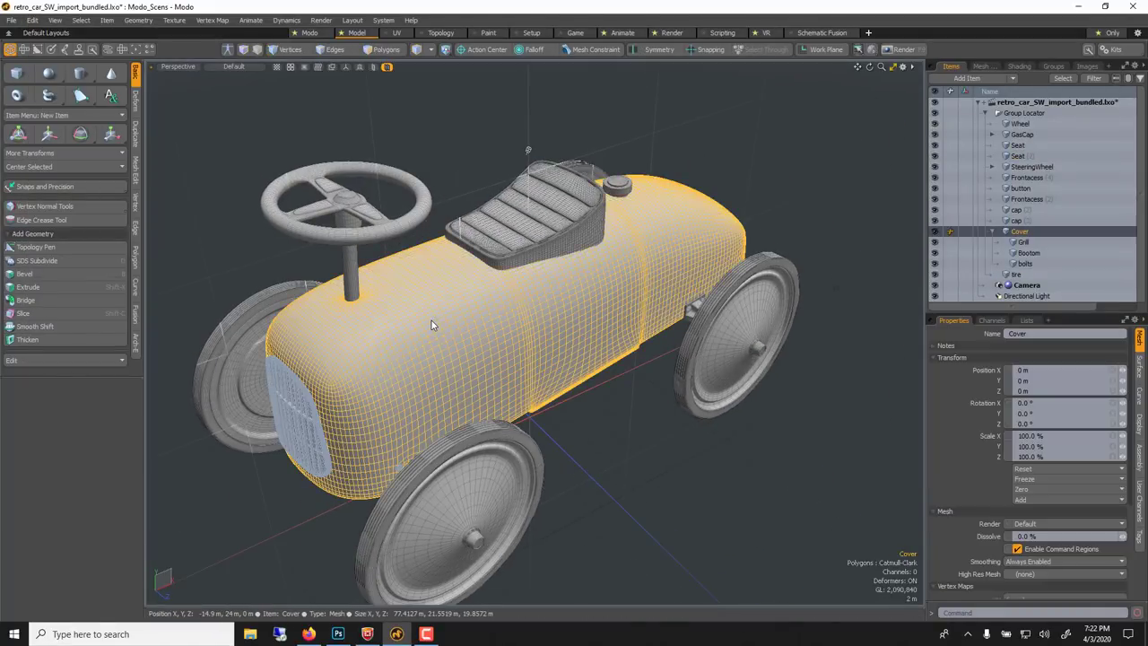
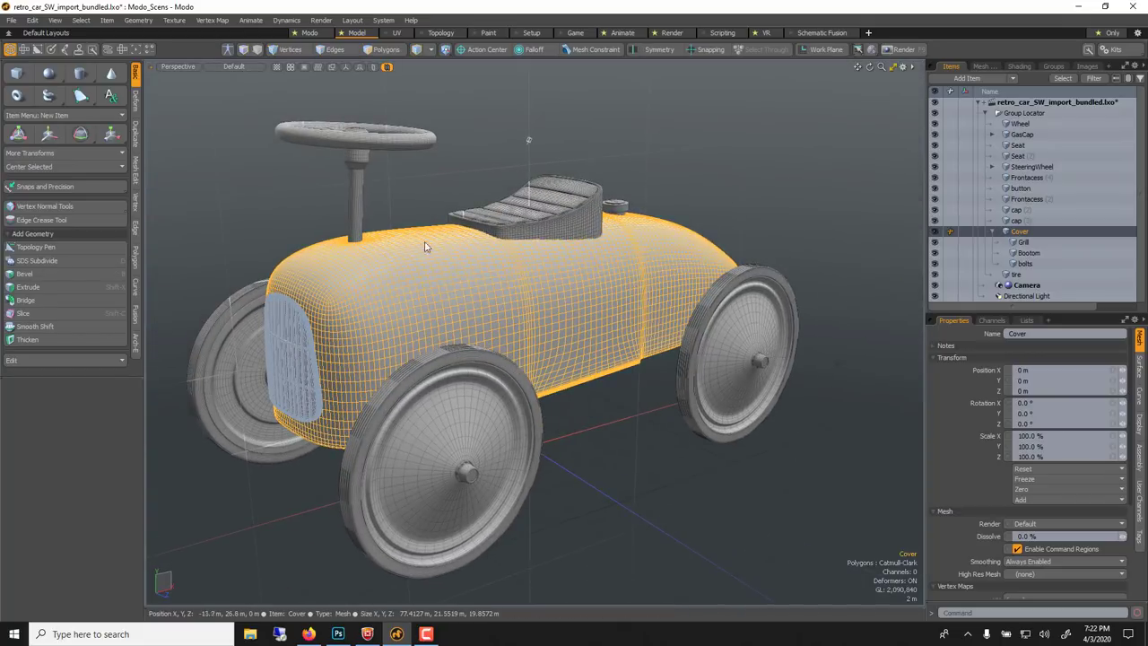
Run Automatic Retopology on the Cover mesh and inspect the new topology up close in vertex mode.
click(384, 274)
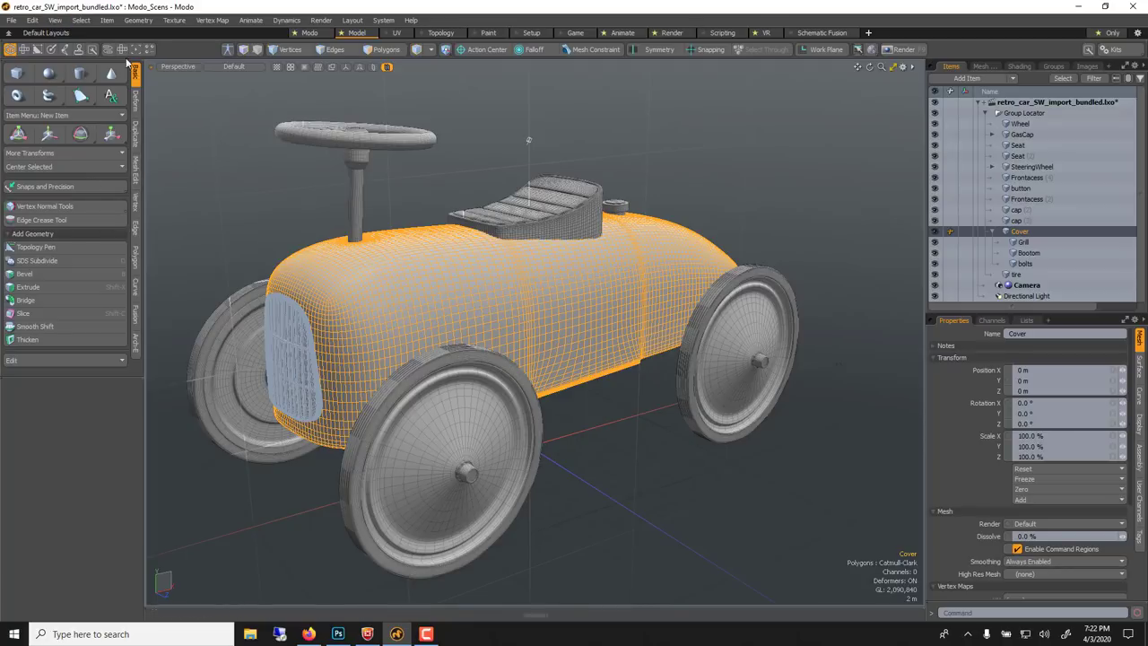
click(146, 24)
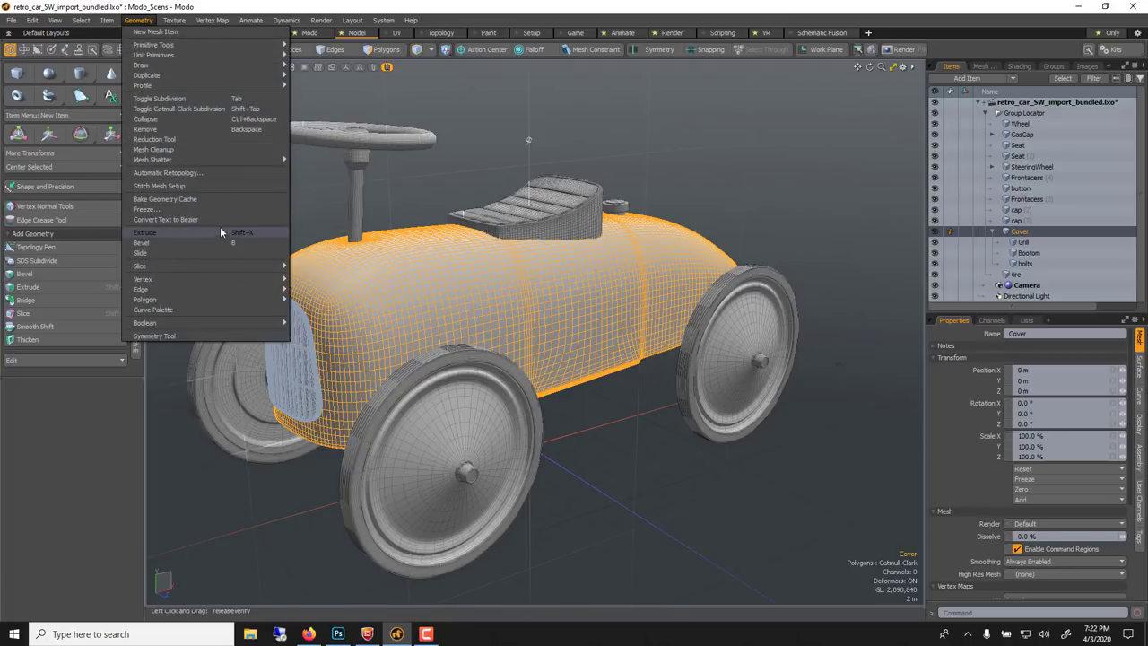
click(184, 173)
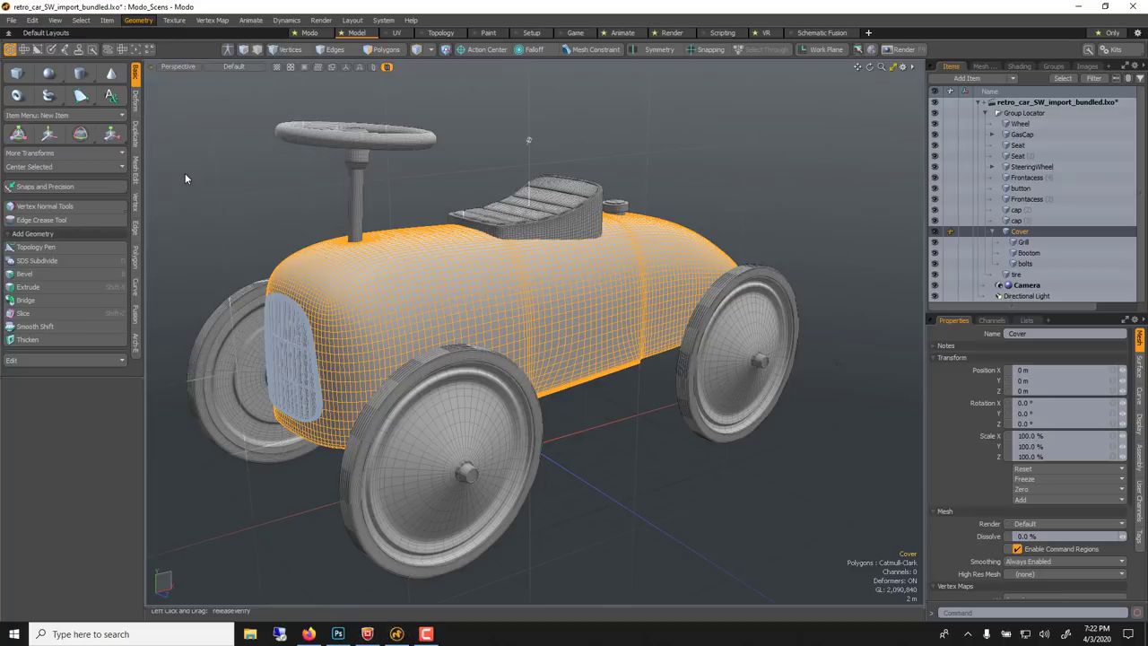
click(554, 207)
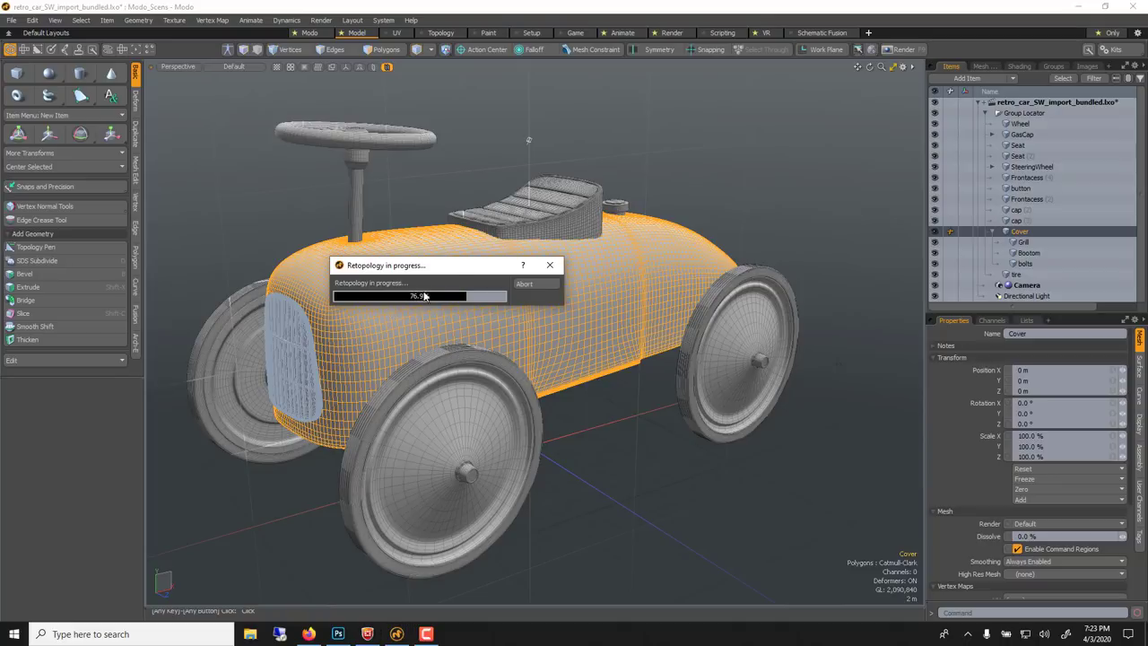
key(1)
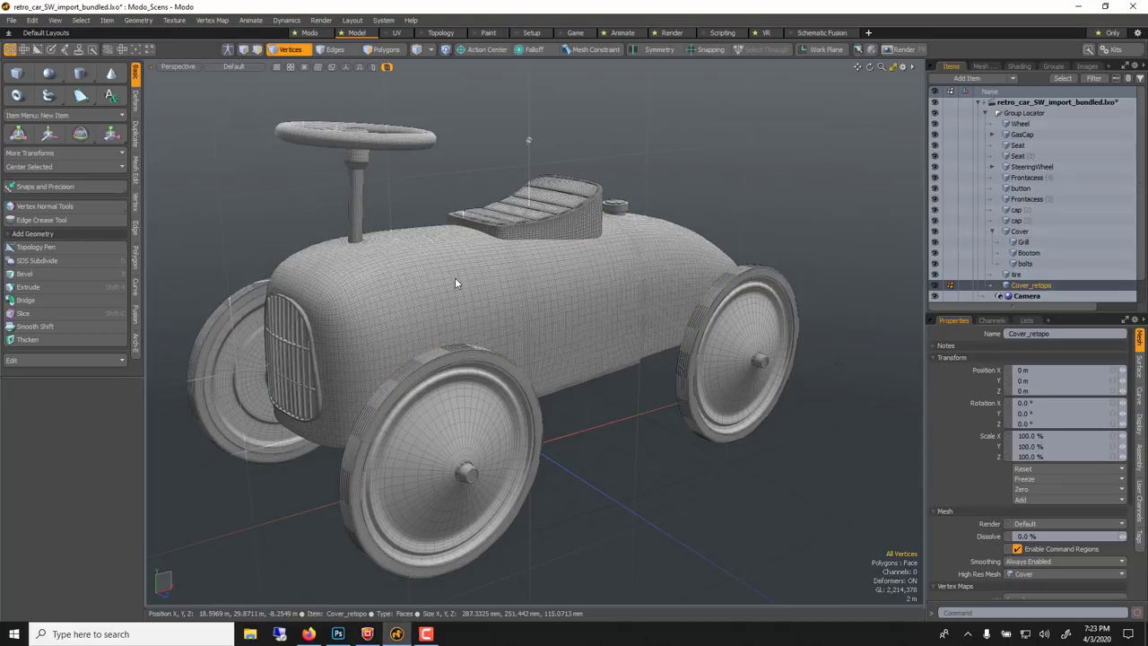
scroll(453, 278, up, 5)
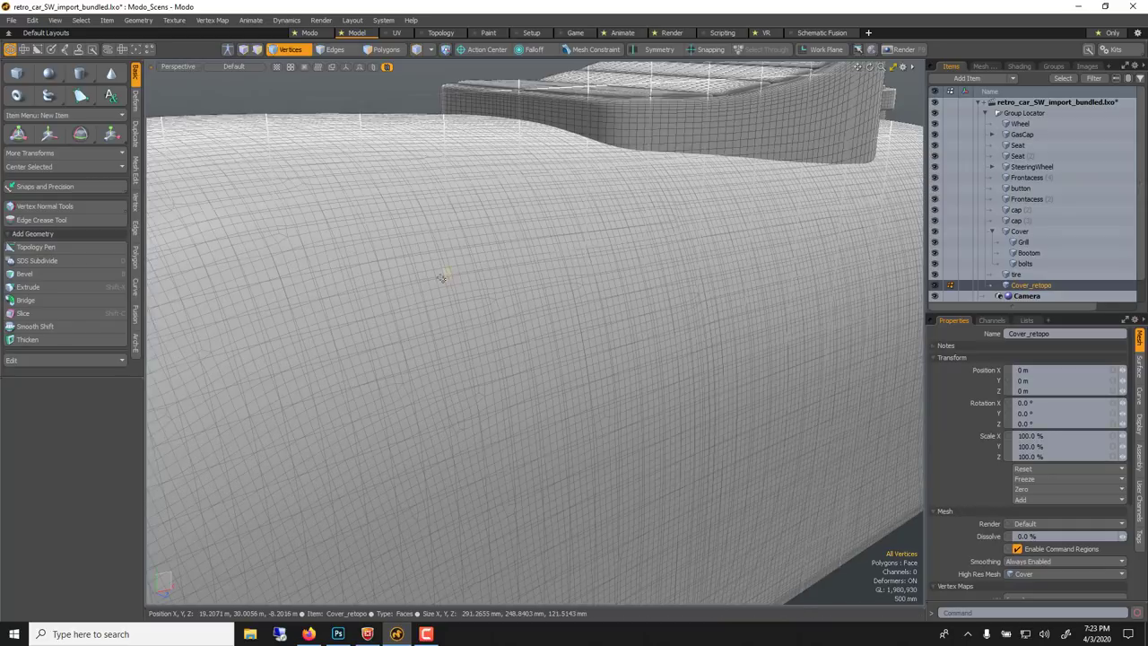
Undo the automatic retopology of the Cover mesh and bring the whole car back into view.
scroll(444, 279, down, 4)
scroll(440, 278, down, 4)
key(ctrl+z)
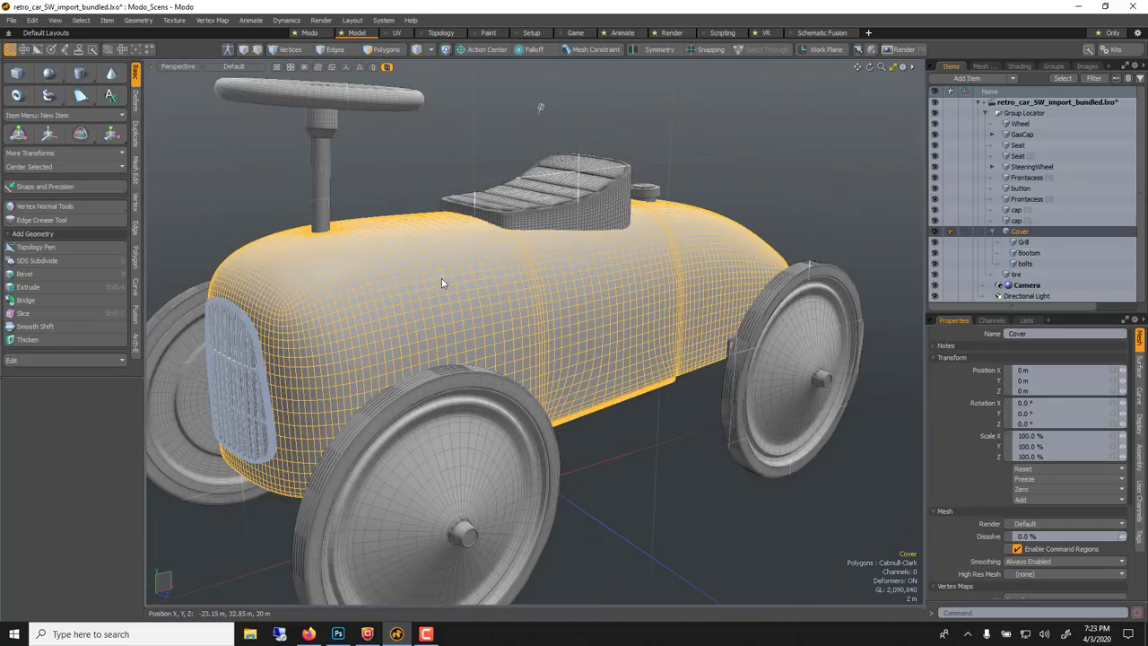
scroll(442, 278, down, 2)
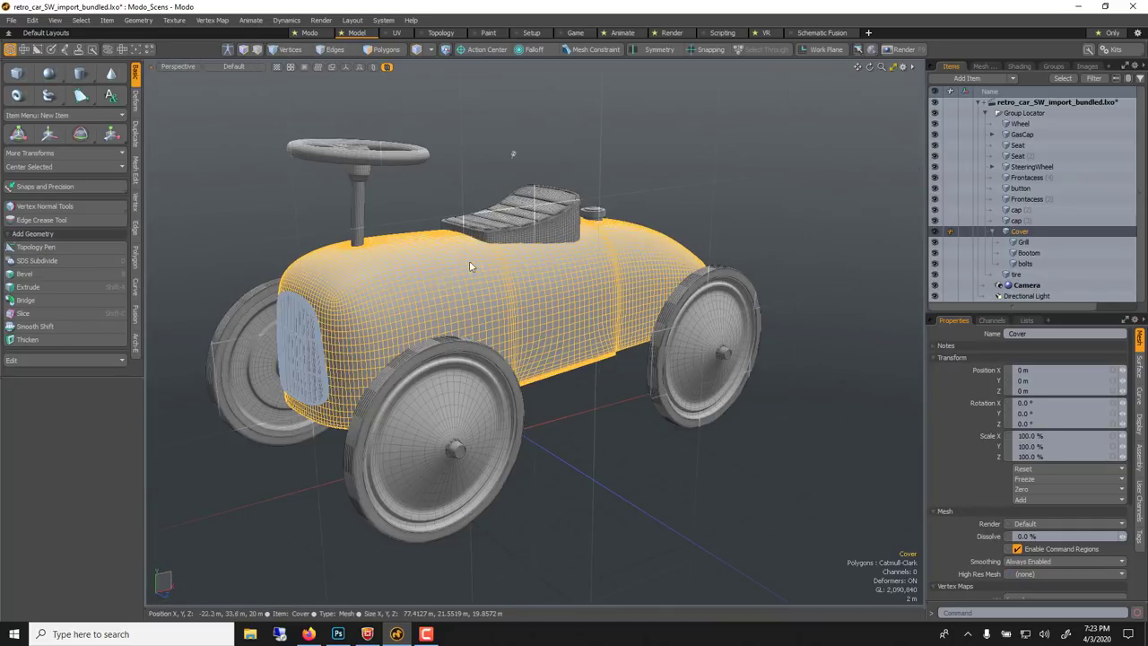
Open the Quad Remesher kit and review its quad count, sizing and edge loop options for the Cover mesh.
click(1115, 52)
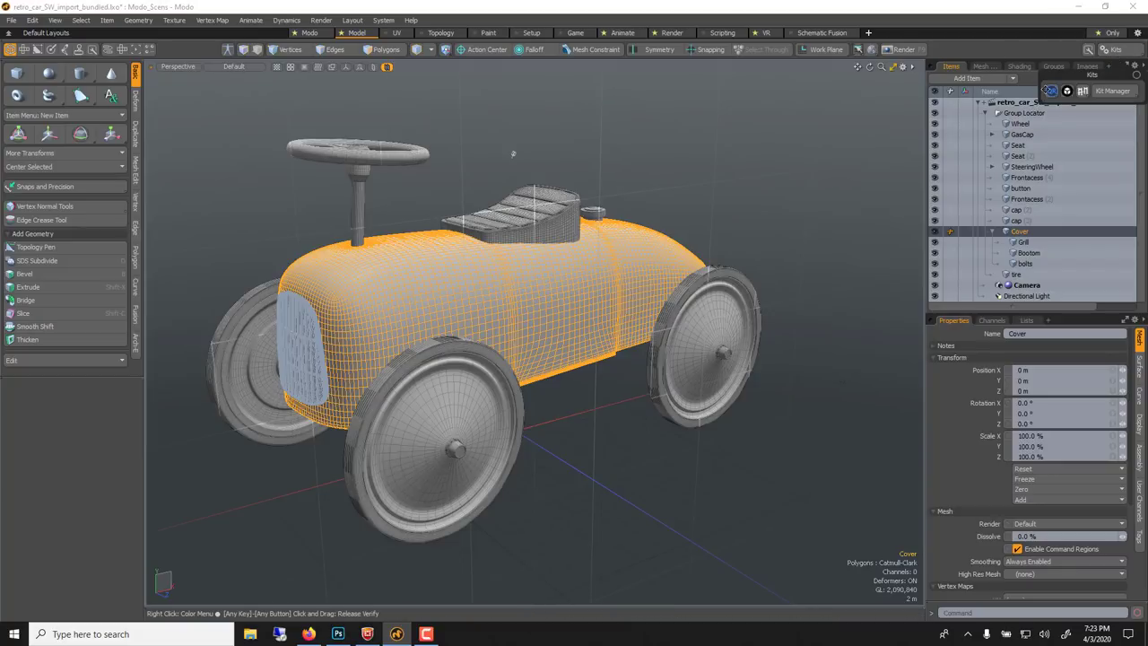
click(1052, 92)
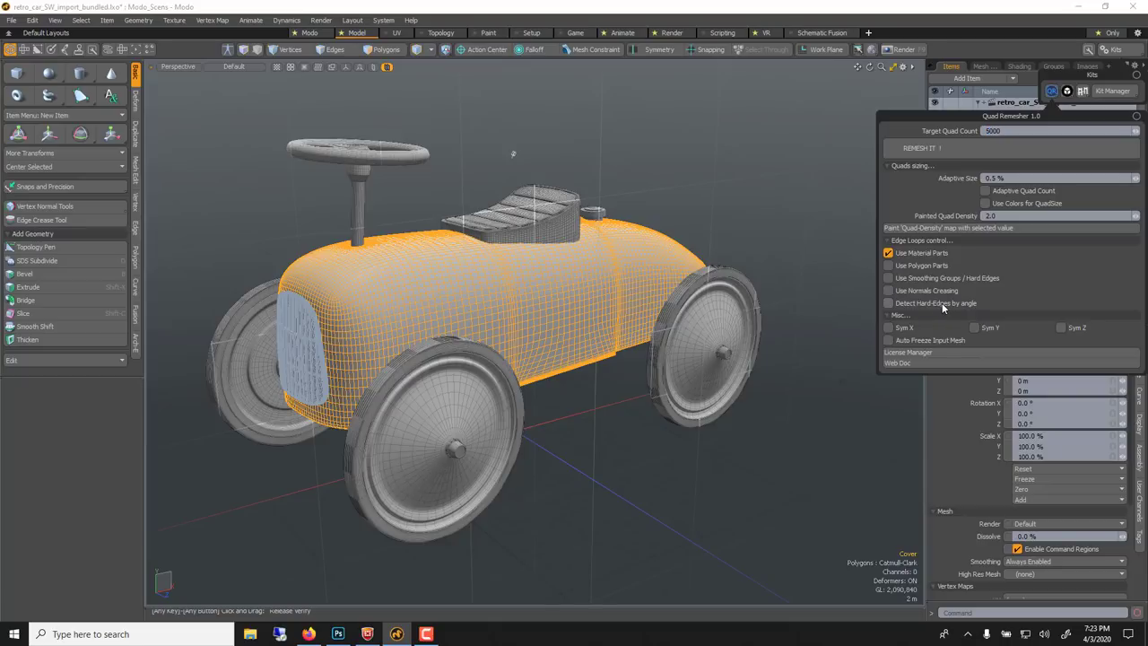
click(944, 148)
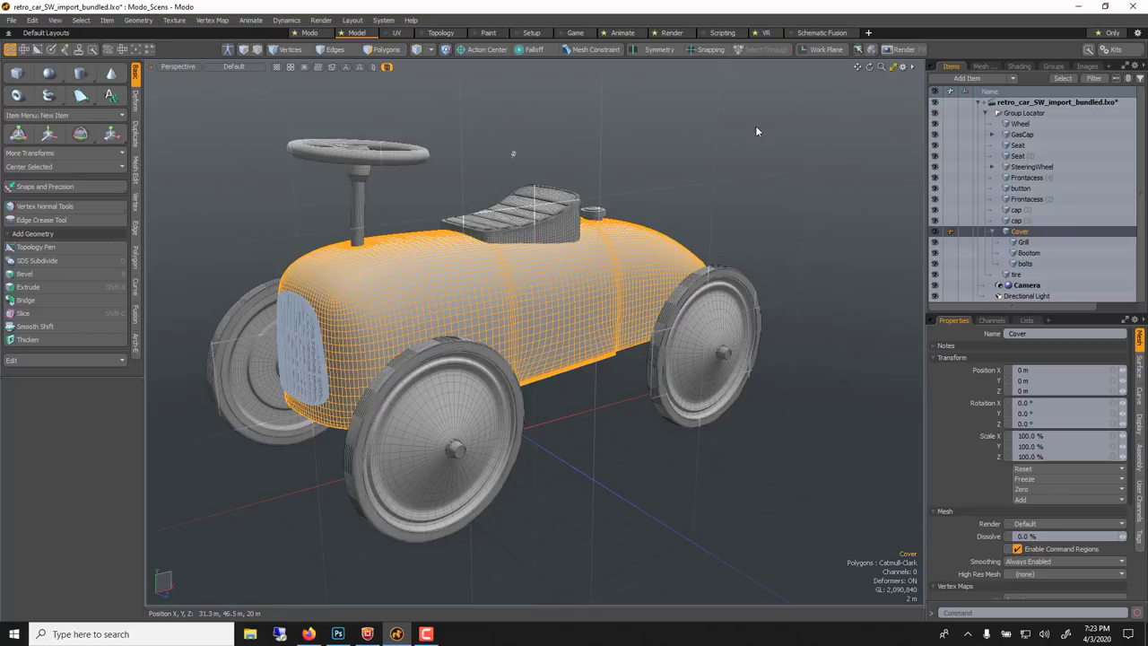
click(366, 207)
scroll(366, 207, up, 2)
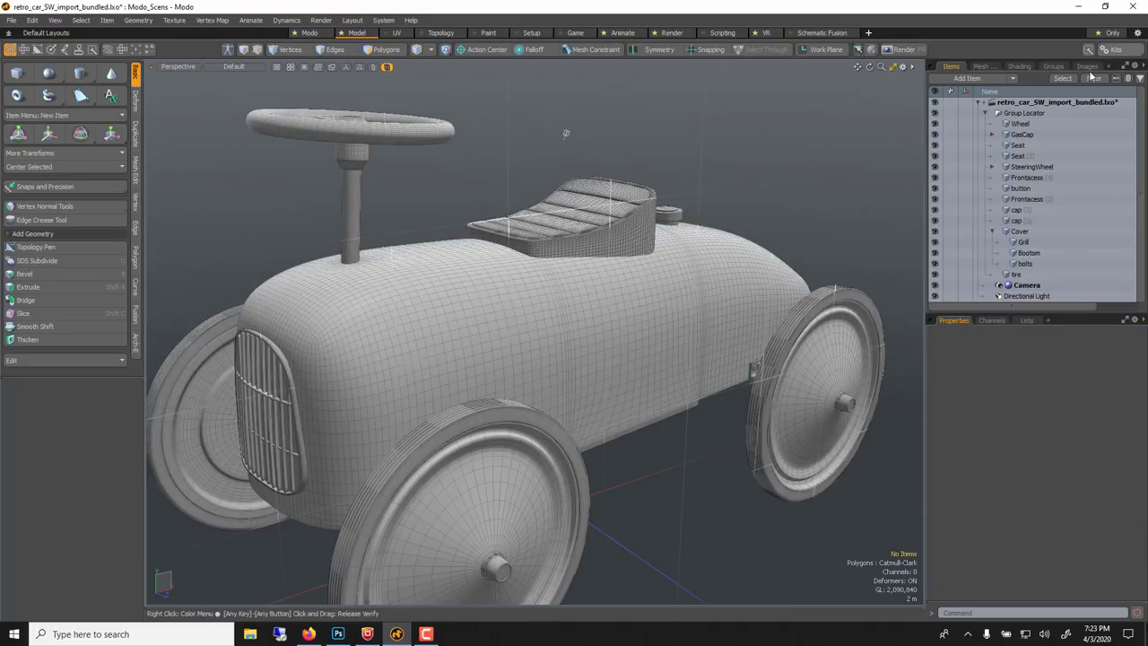
click(498, 331)
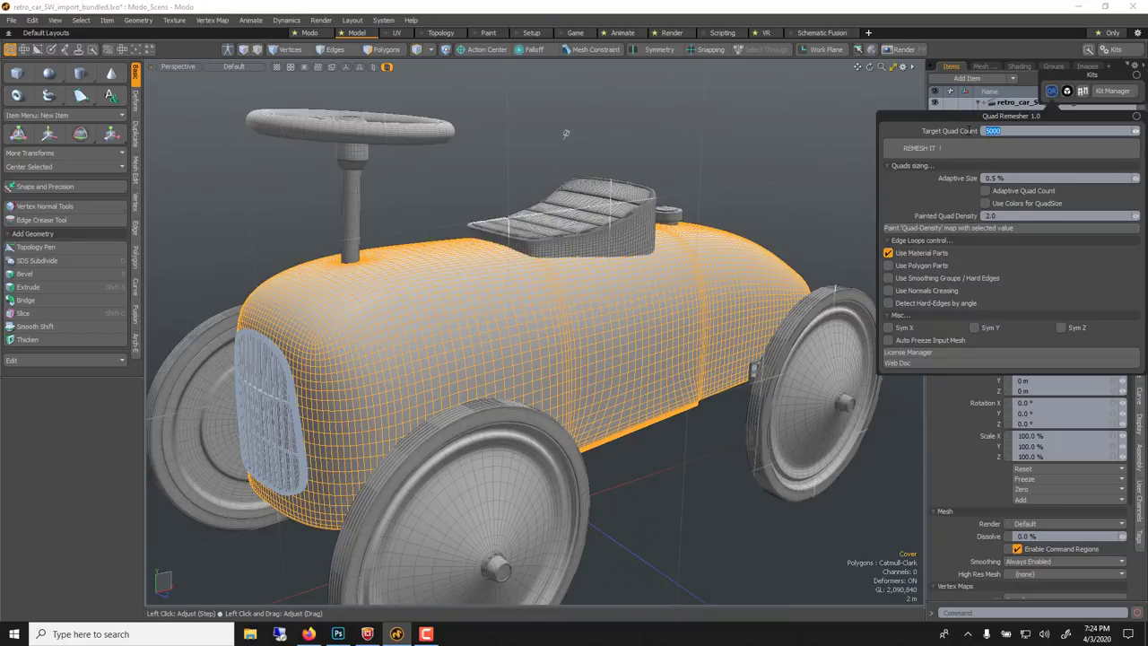
Select an L-shaped patch of polygons on the side of Cover, bevel it outward with an 800 mm shift, and deselect it.
click(385, 49)
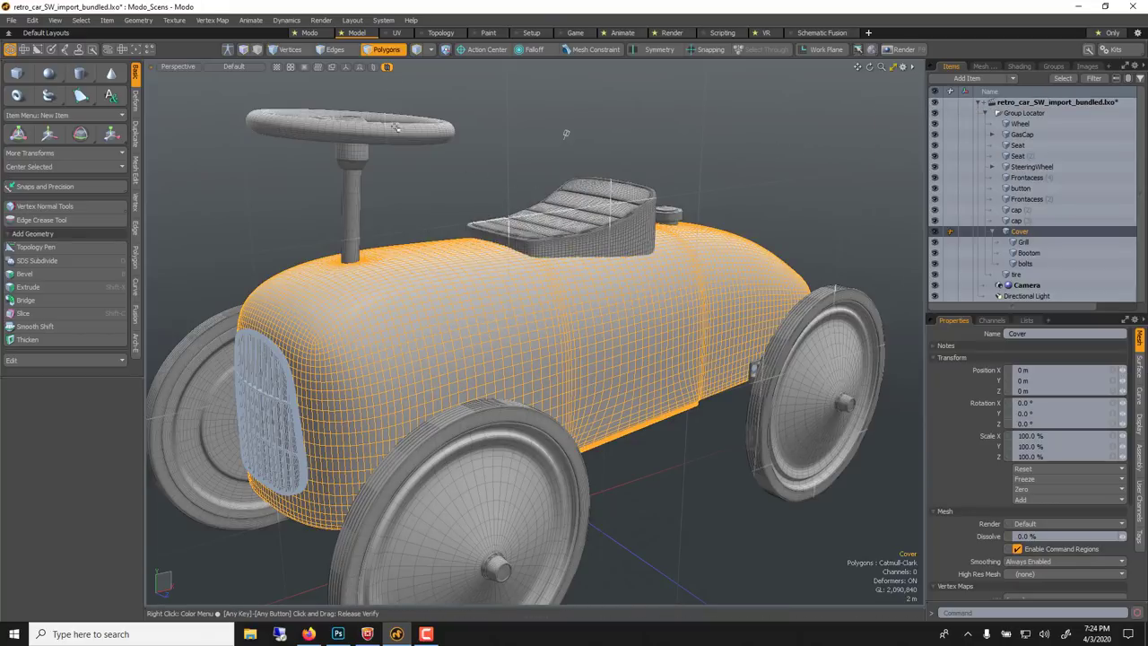
mouse_move(442, 306)
mouse_down()
mouse_move(415, 310)
mouse_move(564, 312)
mouse_up()
click(464, 233)
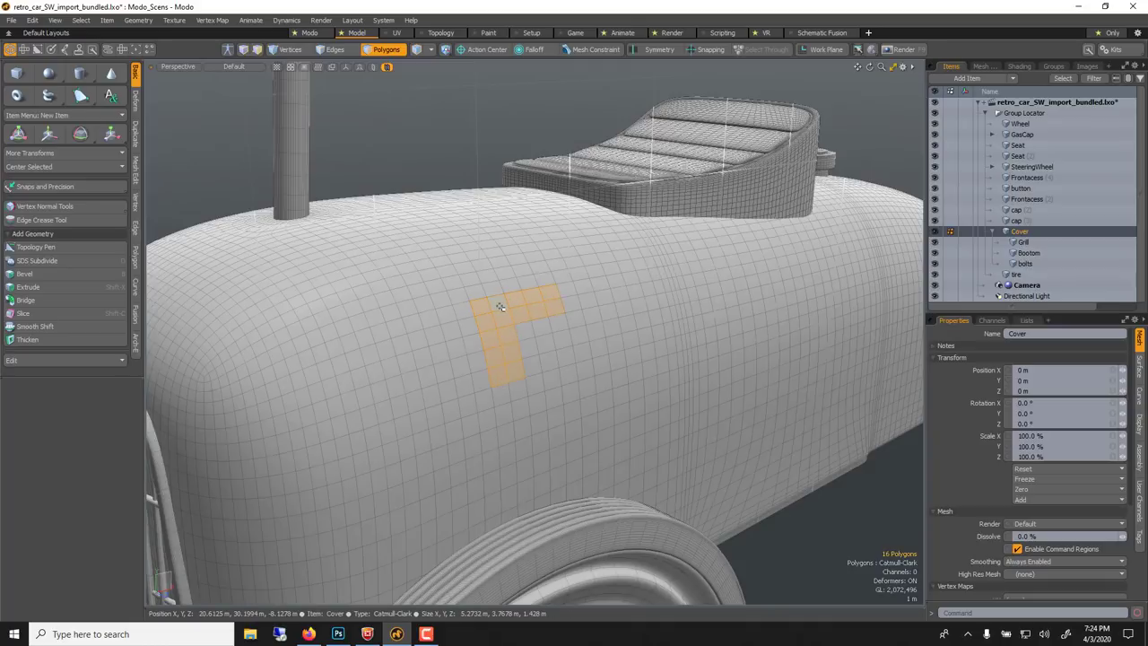
key(b)
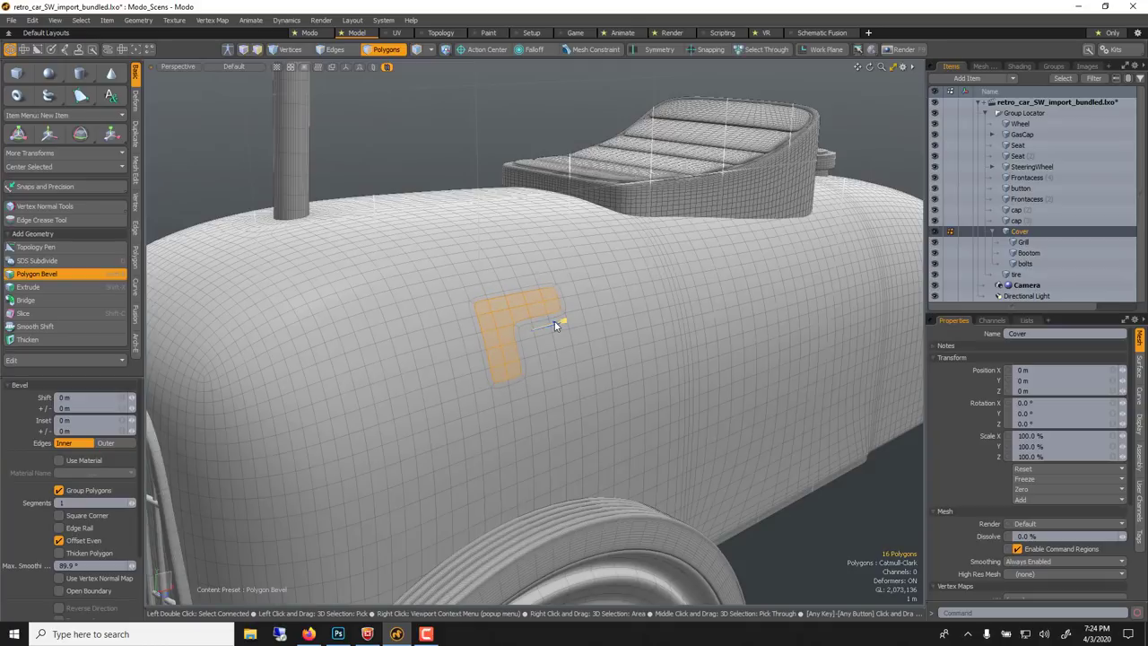
alt+drag(554, 328, 594, 319)
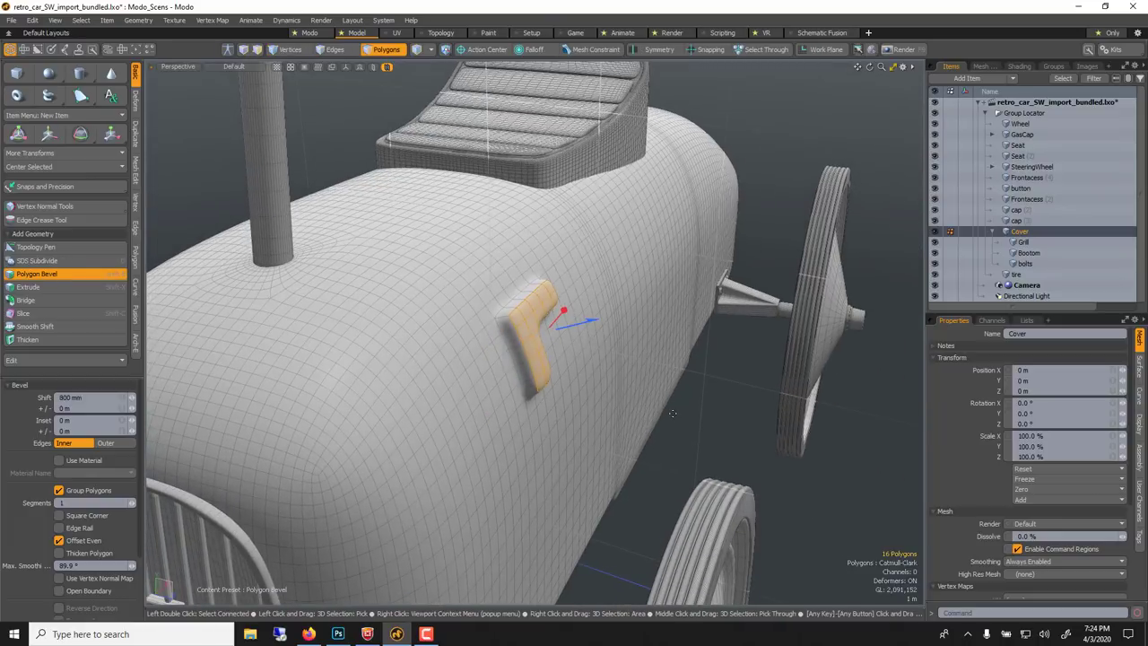
key(space)
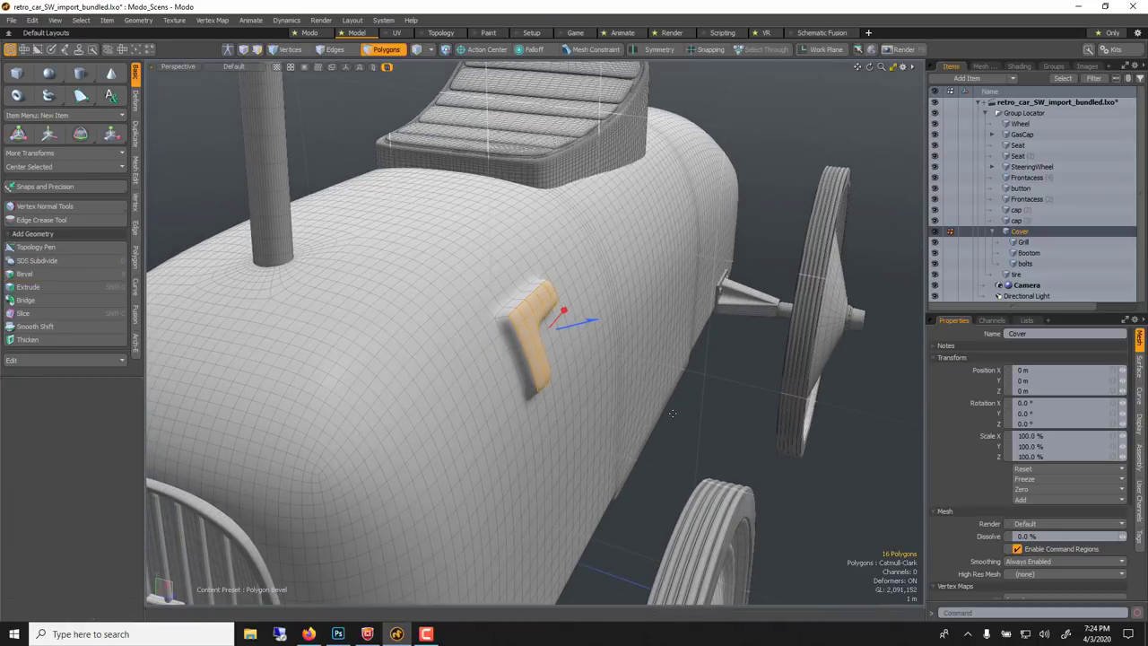
click(362, 150)
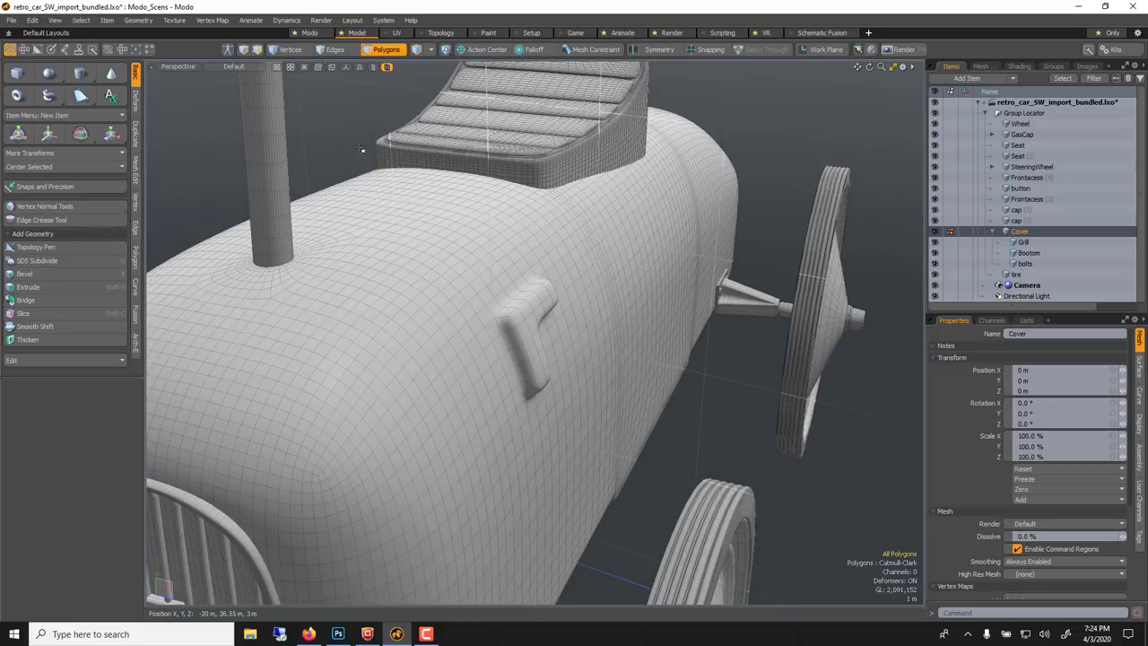
Return to item mode and toggle Catmull-Clark subdivision off and on for Cover to compare the beveled area.
key(5)
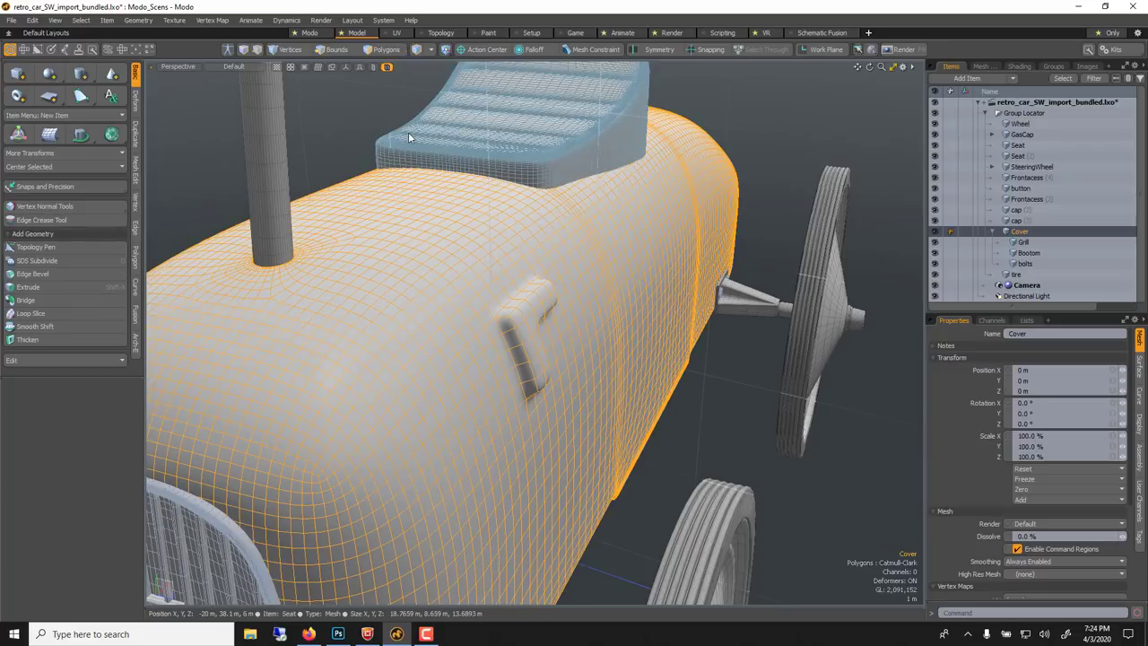
key(shift+Tab)
scroll(482, 328, up, 3)
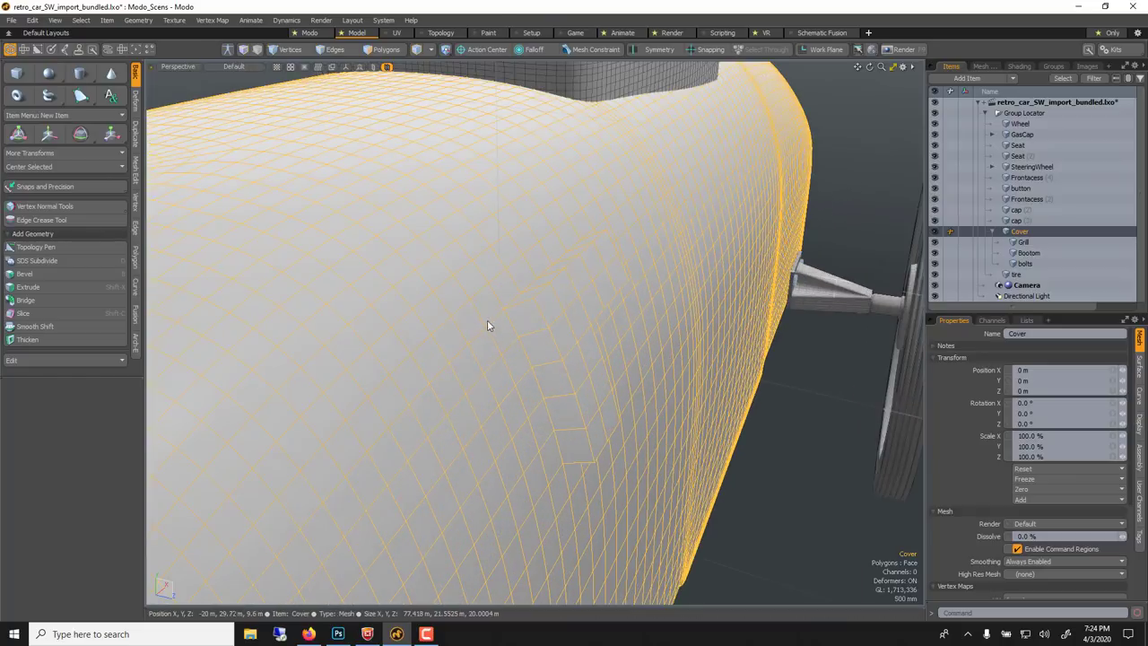
key(shift+Tab)
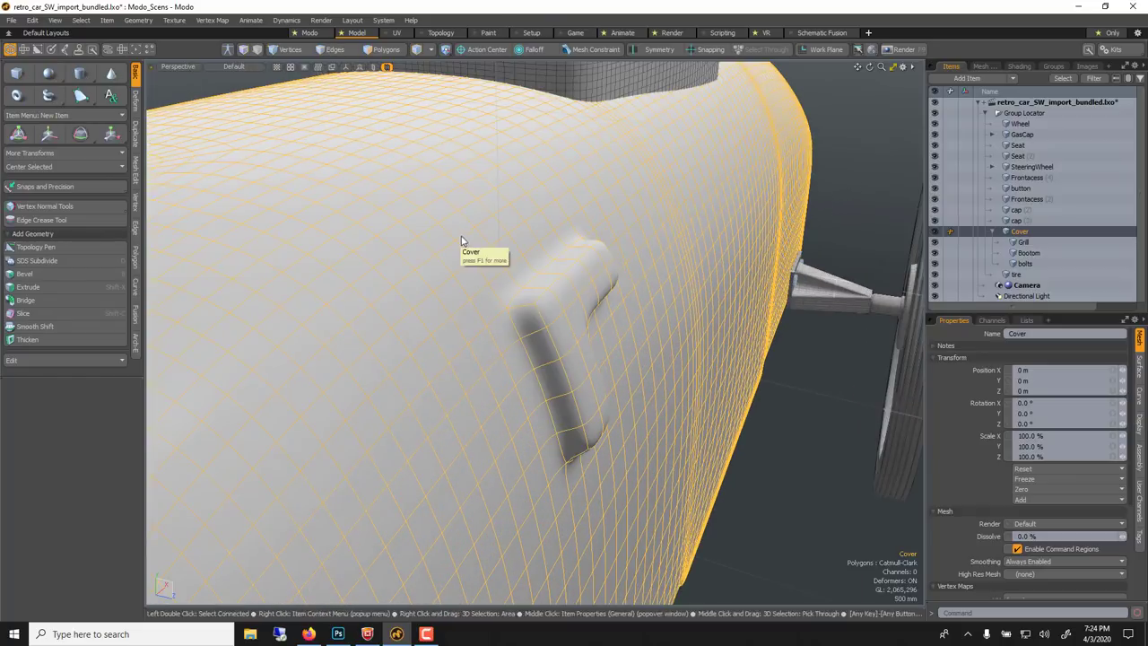
scroll(465, 246, down, 3)
Undo the L-shaped bevel and polygon selection on the side of Cover.
key(ctrl+z)
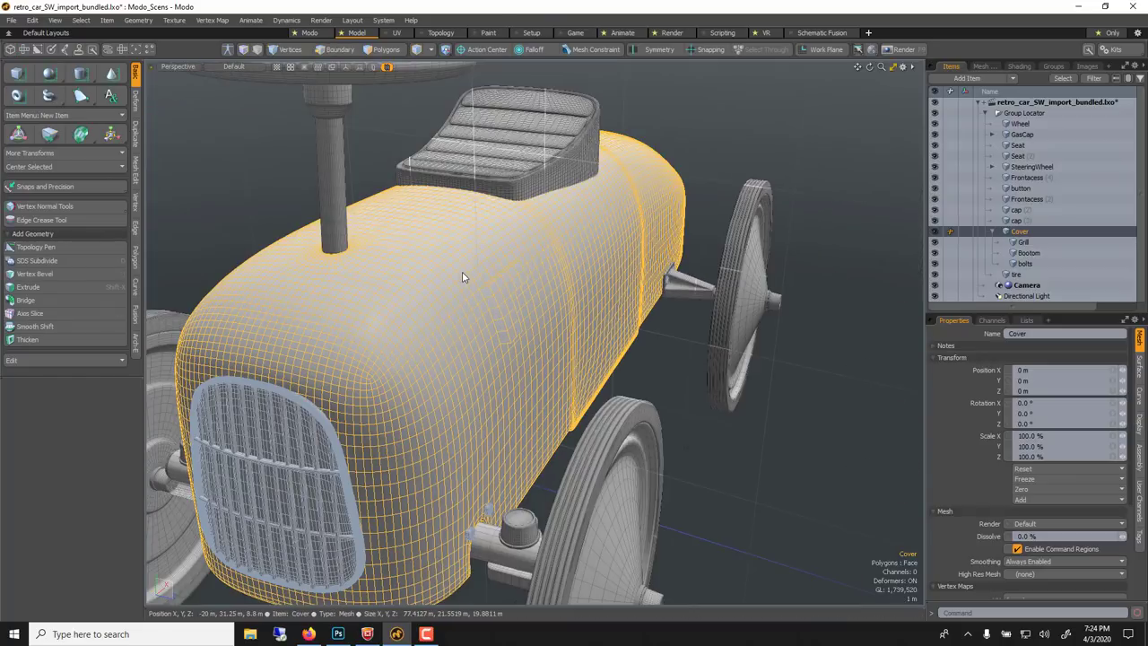
key(ctrl+y)
key(3)
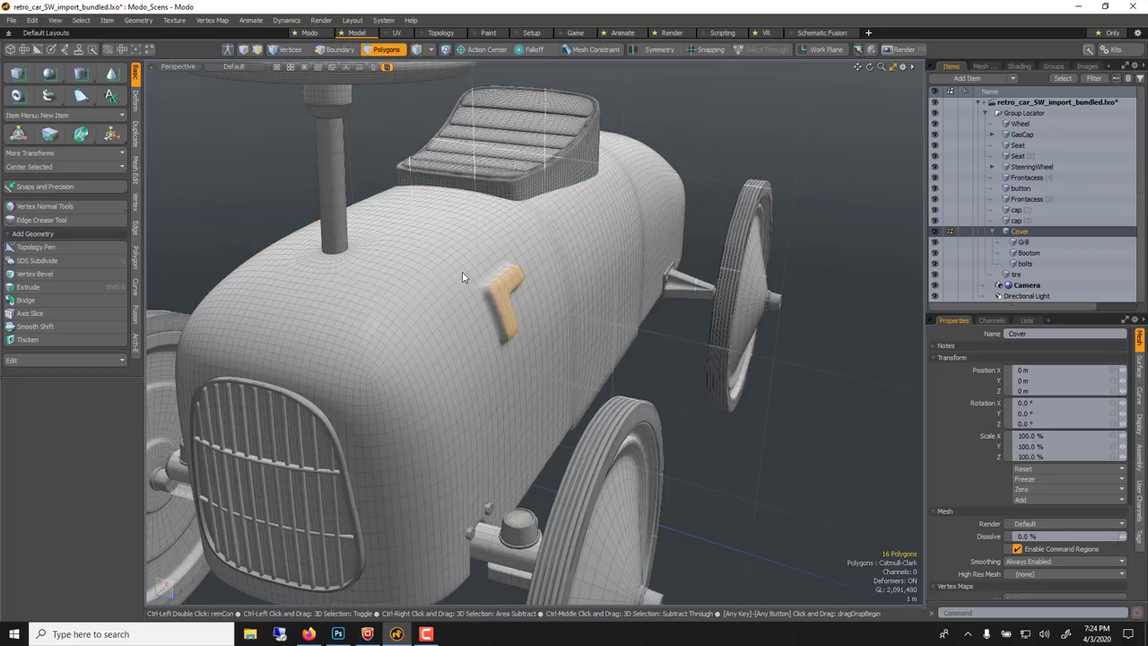
key(ctrl+z)
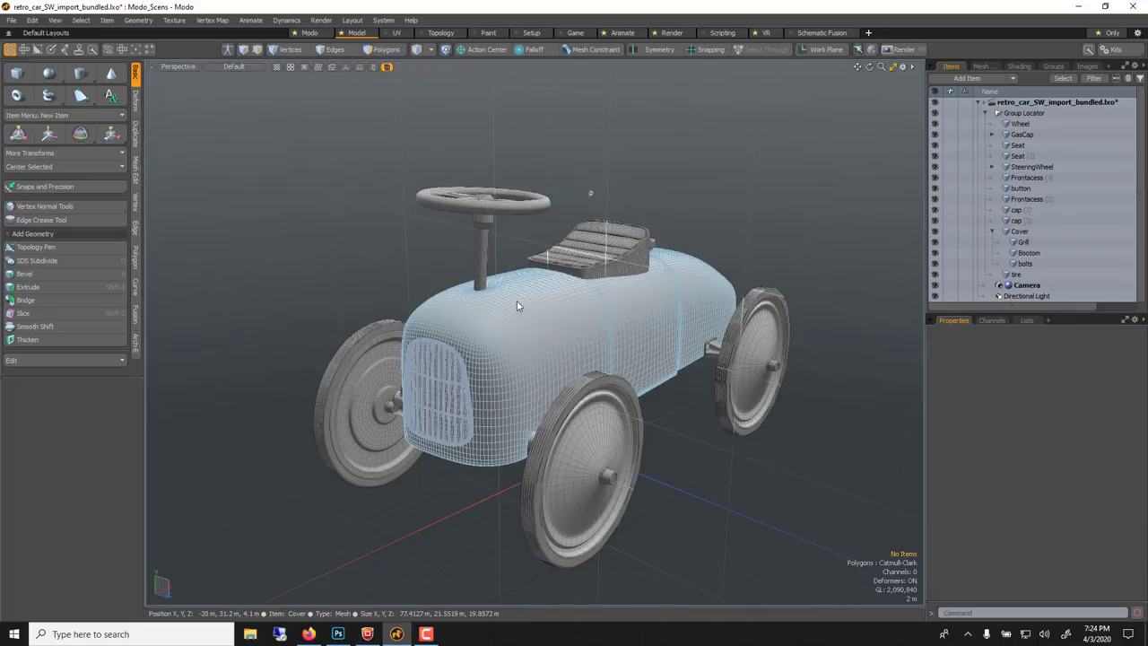
Open the render Preview, switch the viewport to the Render Camera, and frame the car closer from a front three-quarter angle.
key(F8)
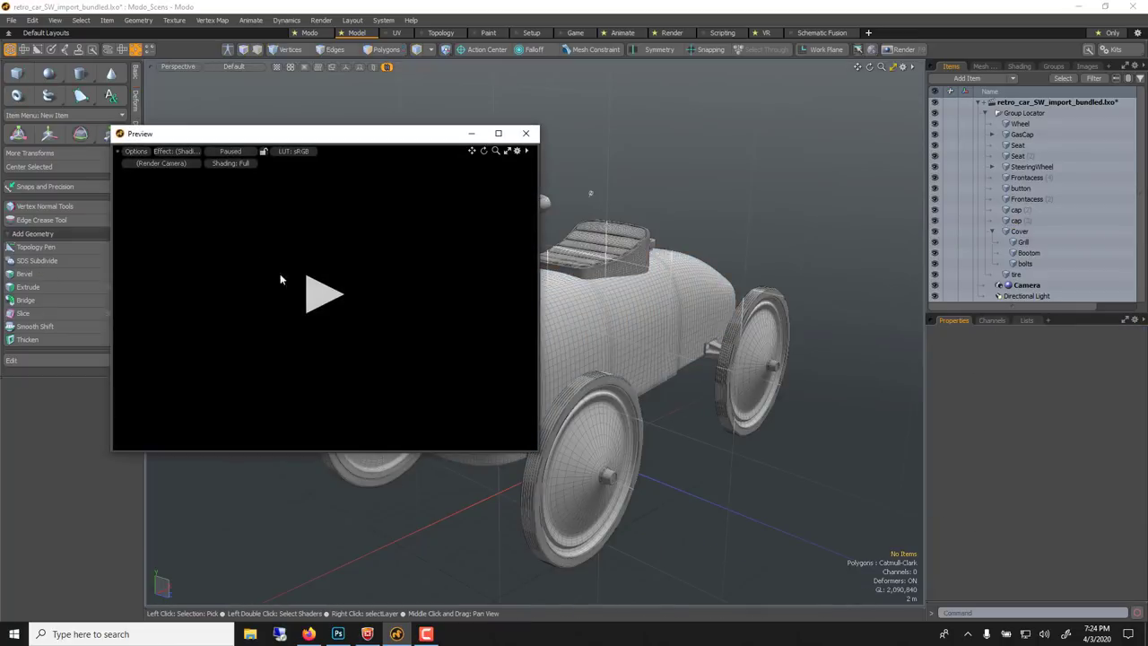
click(173, 67)
mouse_move(173, 83)
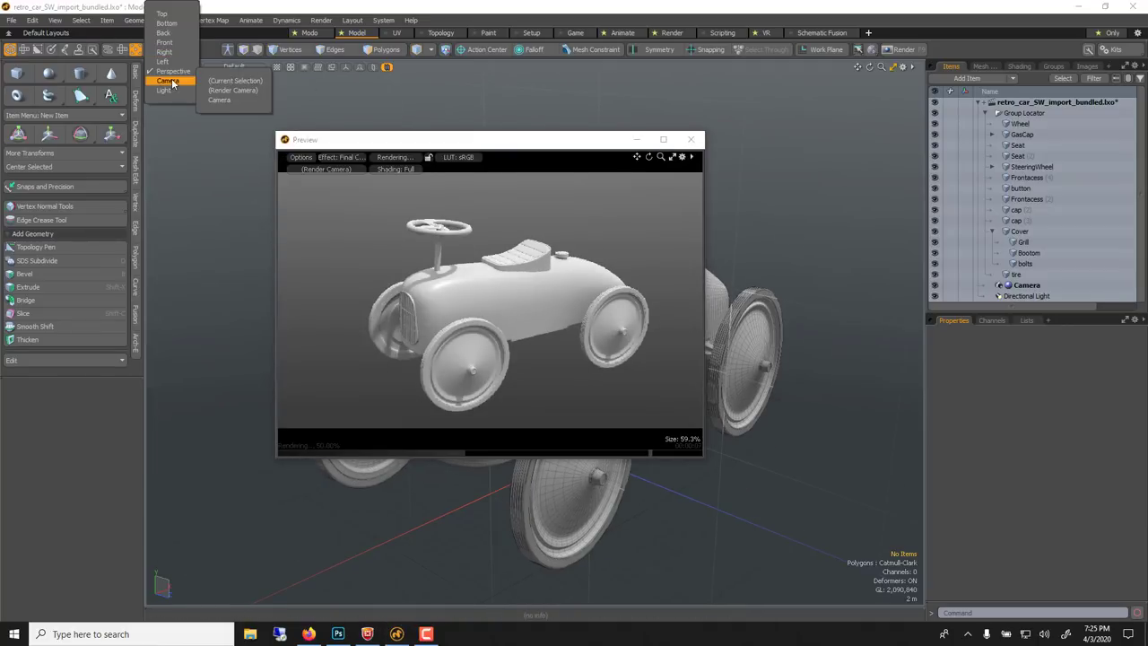
click(233, 90)
scroll(783, 278, up, 4)
scroll(783, 277, down, 2)
alt+shift+drag(782, 277, 668, 288)
alt+drag(752, 288, 741, 255)
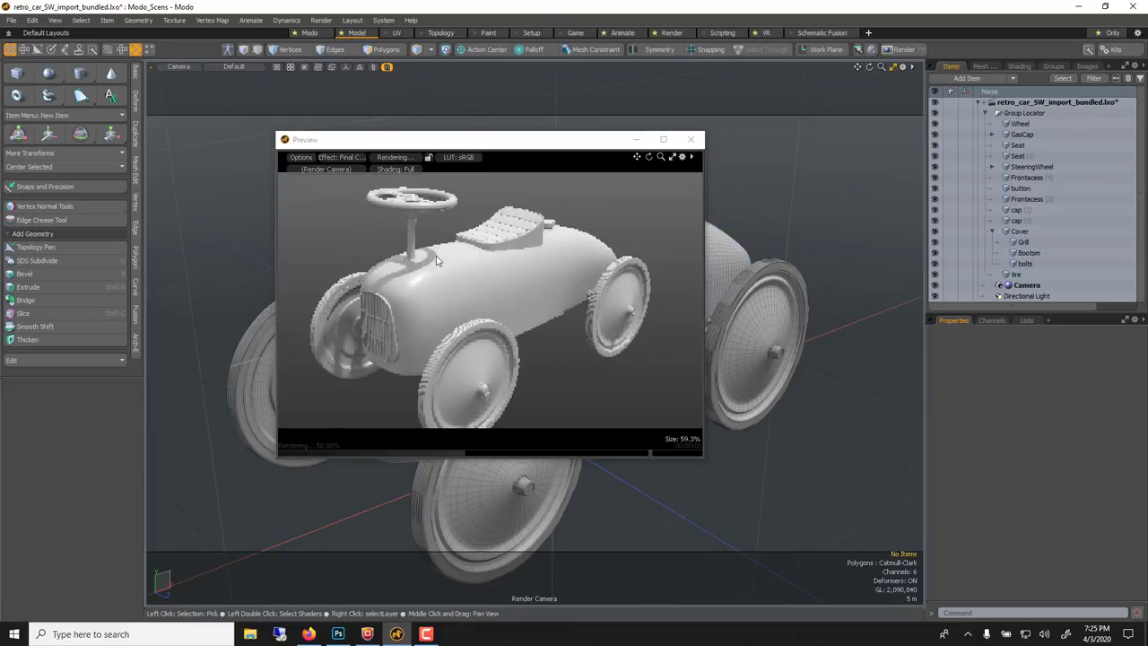
Select the Directional Light, enlarge the item list, and change the light's type to Area Light.
click(1019, 296)
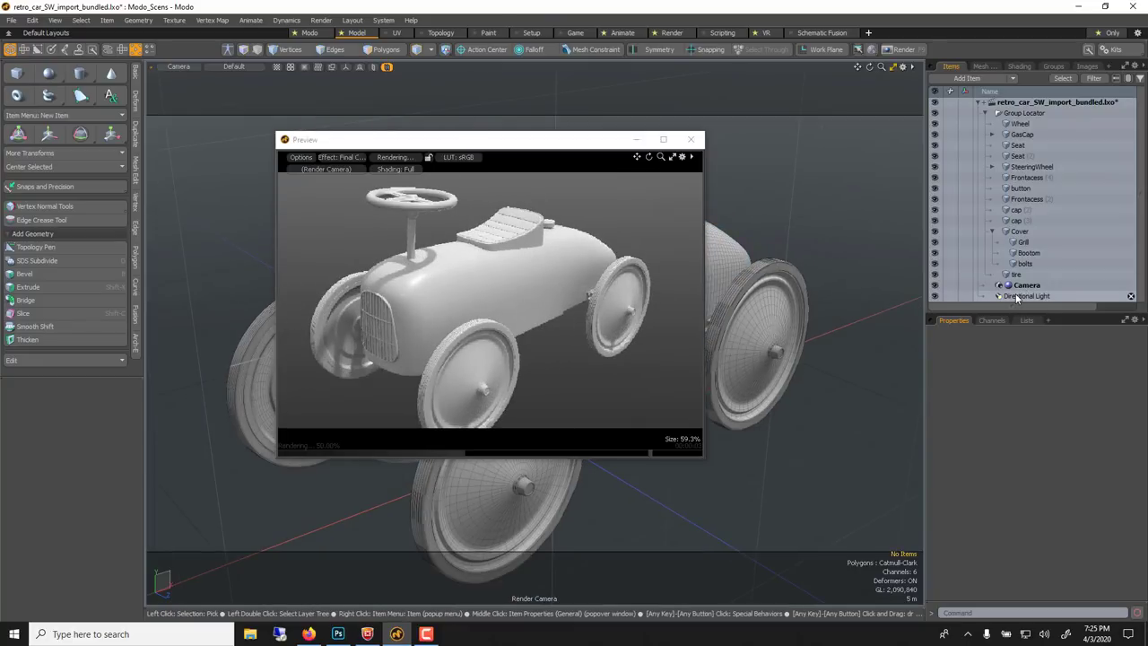
drag(1018, 311, 1022, 357)
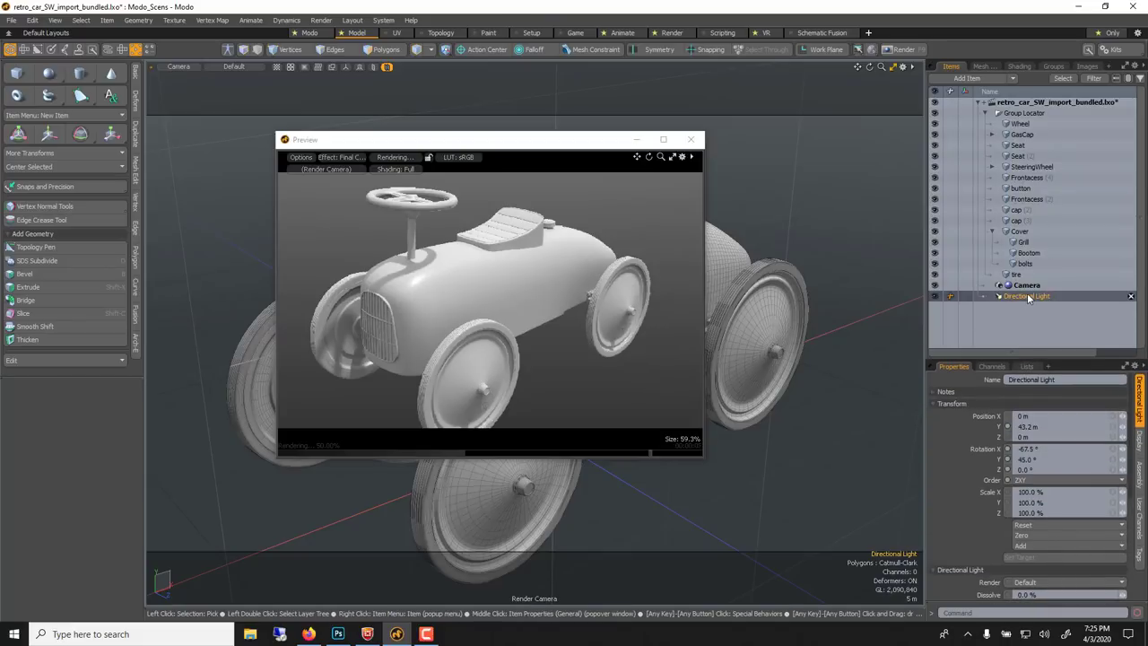
right_click(1028, 298)
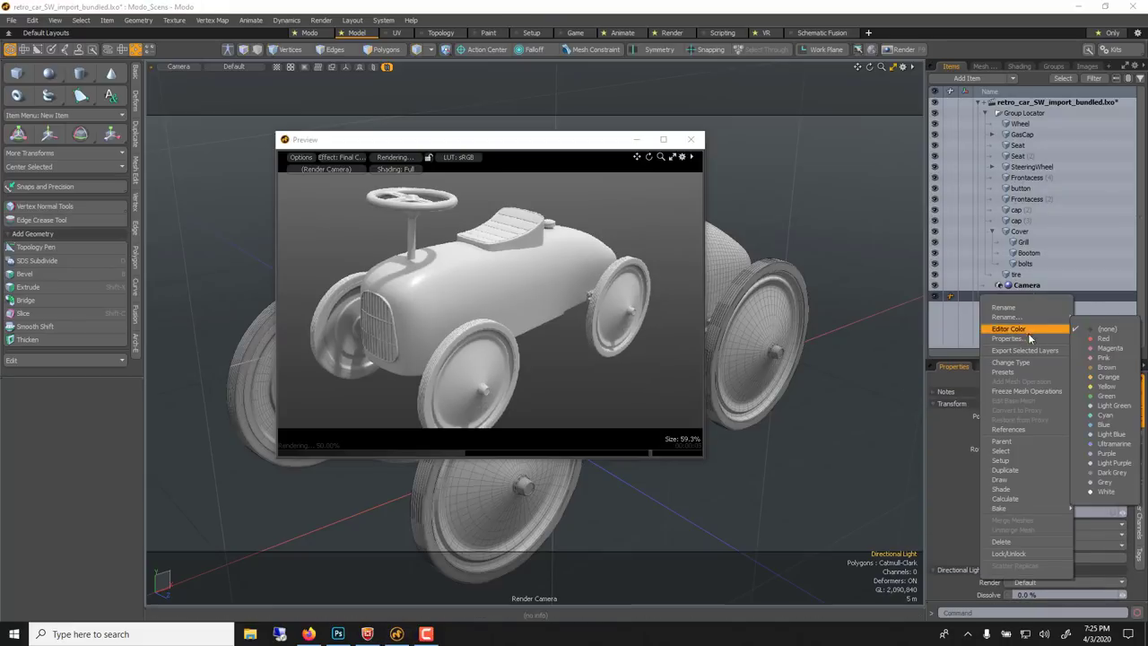
mouse_move(1027, 364)
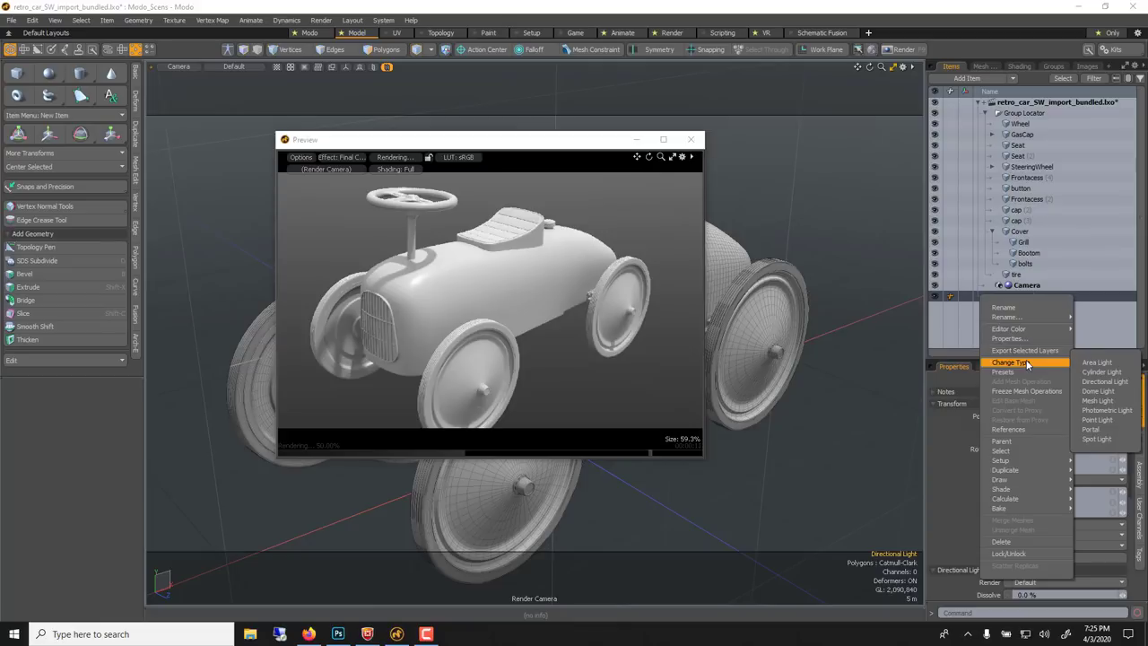
click(1086, 362)
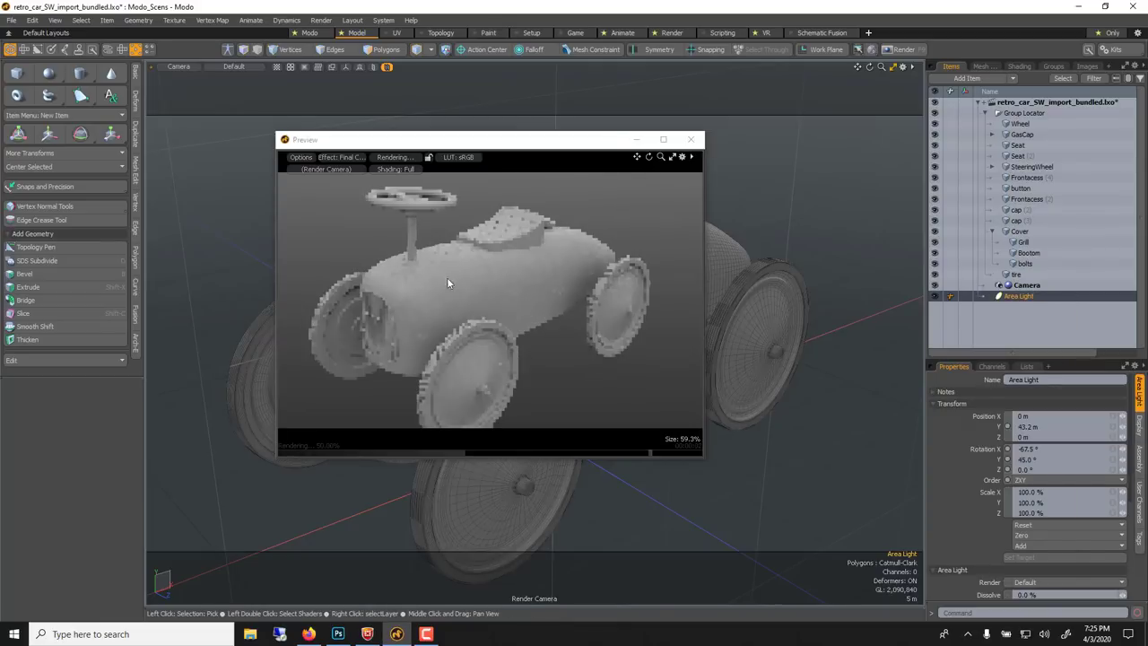
Clear the Preview window off the car and raise the Area Light to a Y position of 54.8 m.
drag(484, 139, 300, 298)
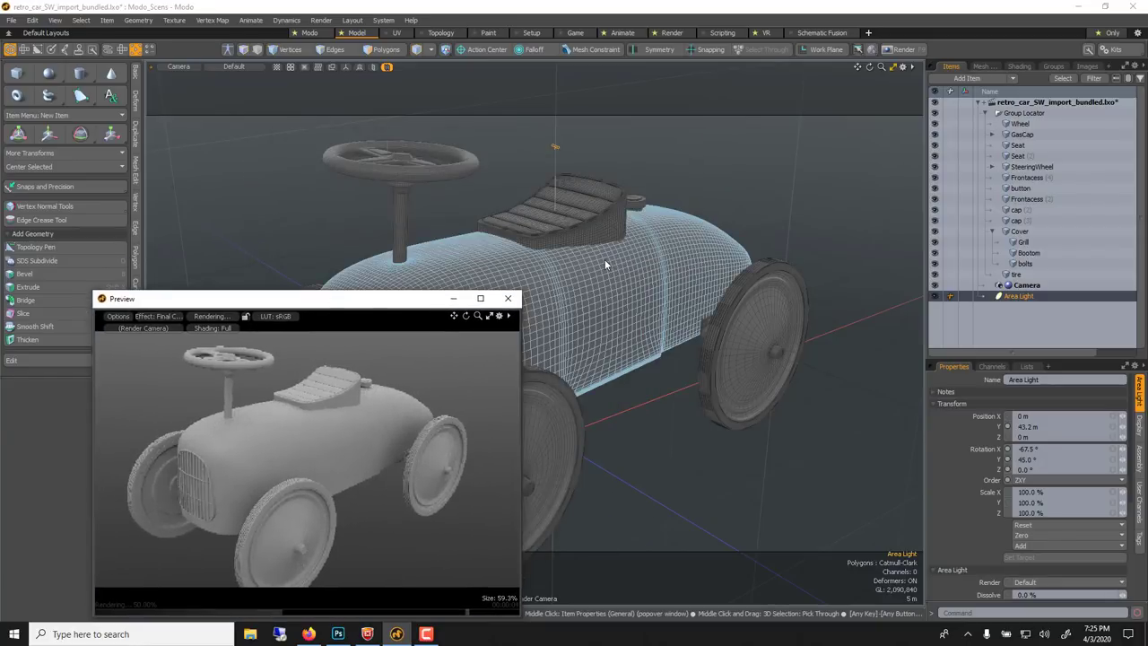
click(558, 210)
scroll(558, 211, up, 2)
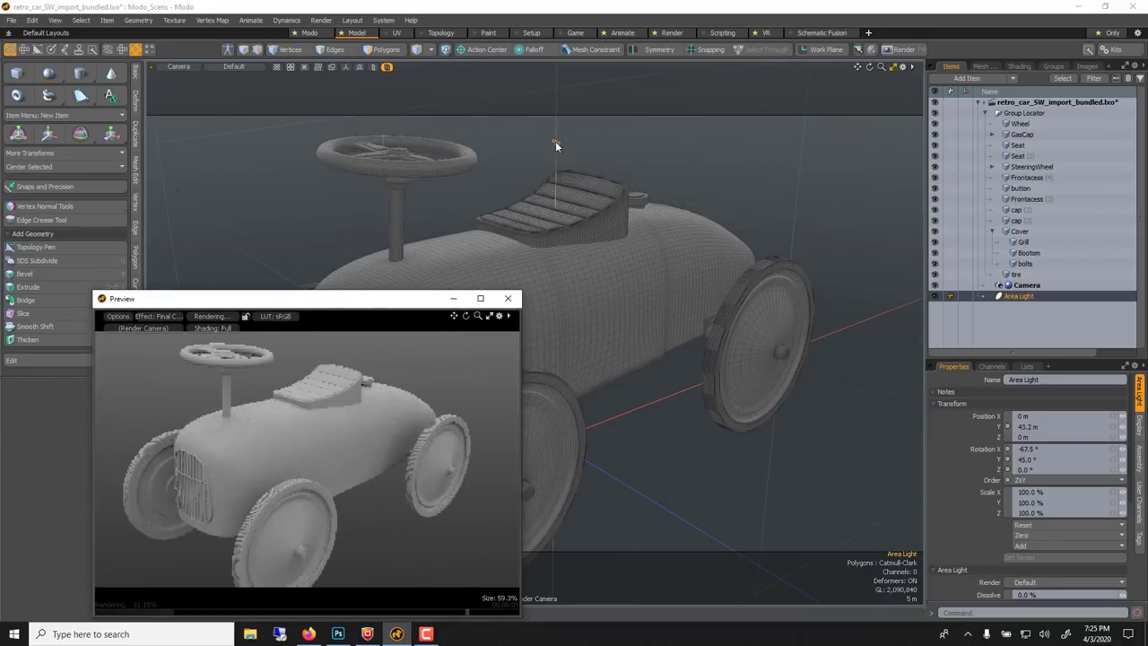
key(w)
drag(556, 100, 556, 24)
Scale the Area Light uniformly to 3005% so it forms a large panel above the car.
scroll(556, 202, down, 2)
alt+drag(547, 202, 752, 210)
key(r)
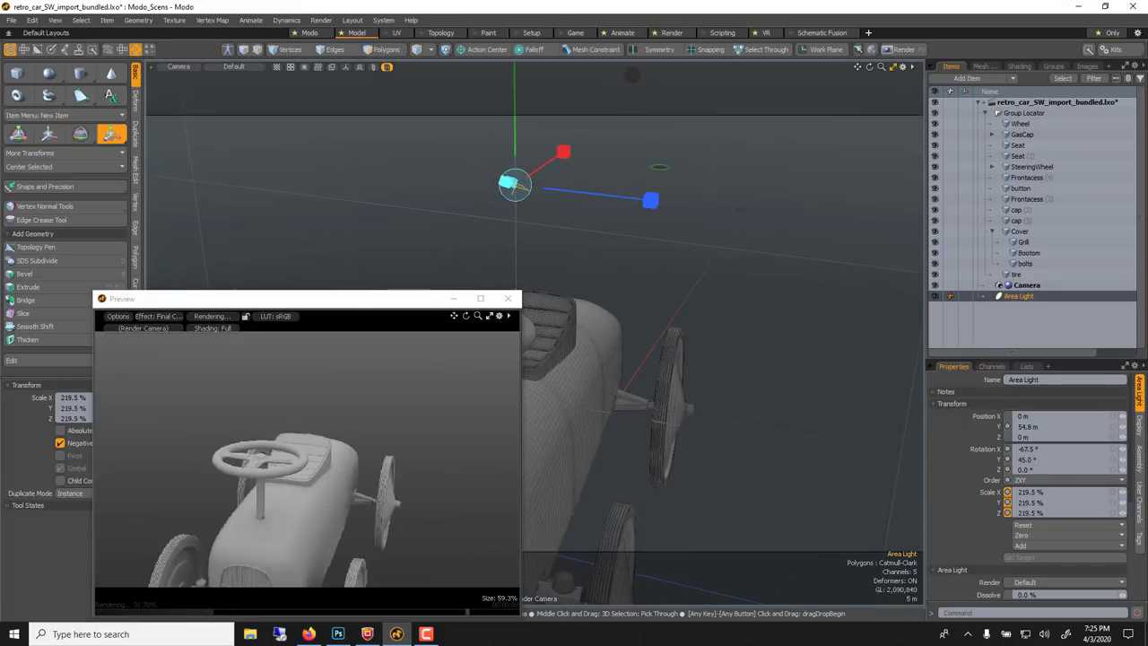
drag(507, 183, 226, 112)
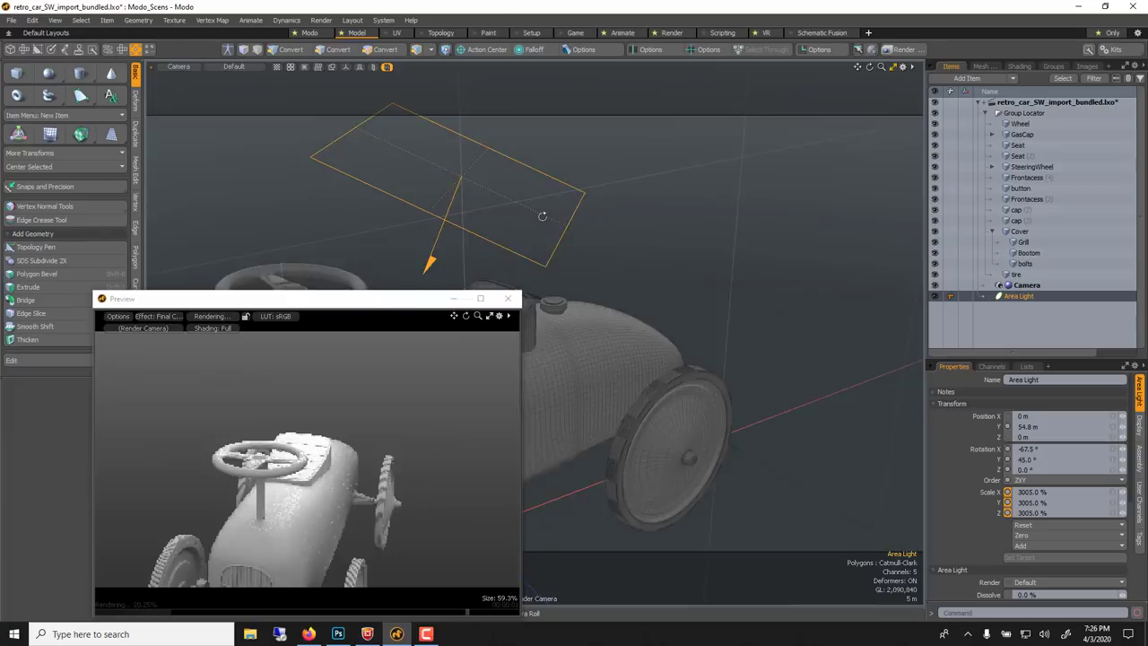
mouse_move(543, 215)
alt+mouse_down()
mouse_move(512, 197)
mouse_move(589, 222)
mouse_move(563, 205)
alt+mouse_up()
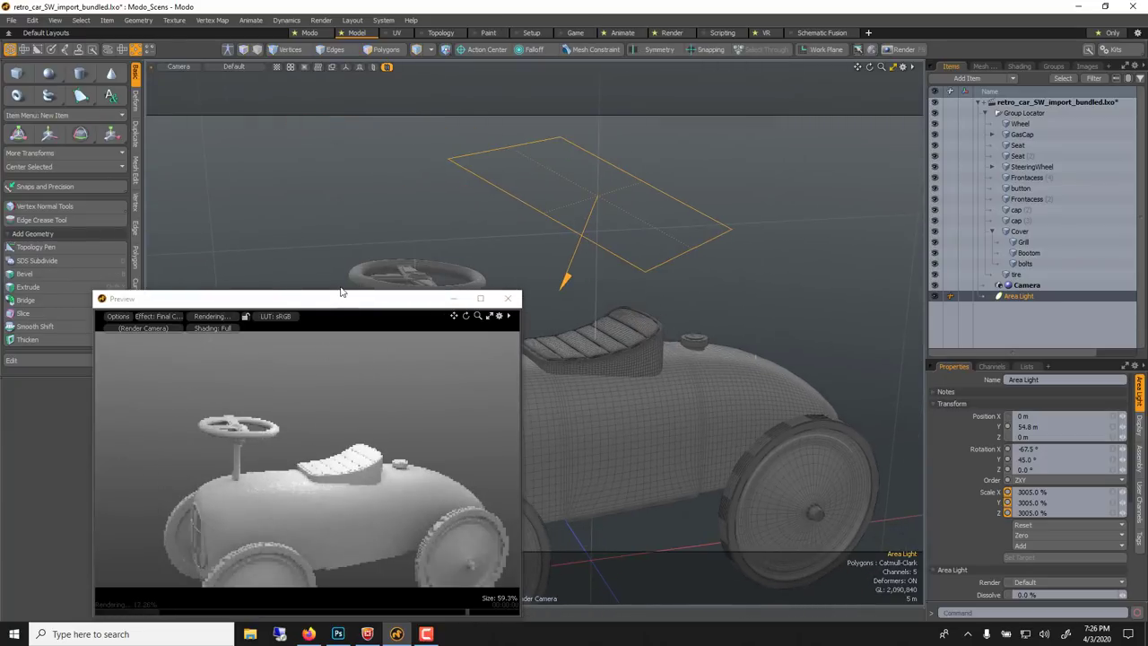
Deselect the light and add a Plane primitive as a ground surface at the scene origin.
drag(269, 297, 226, 195)
alt+drag(531, 291, 662, 372)
alt+shift+drag(661, 372, 594, 341)
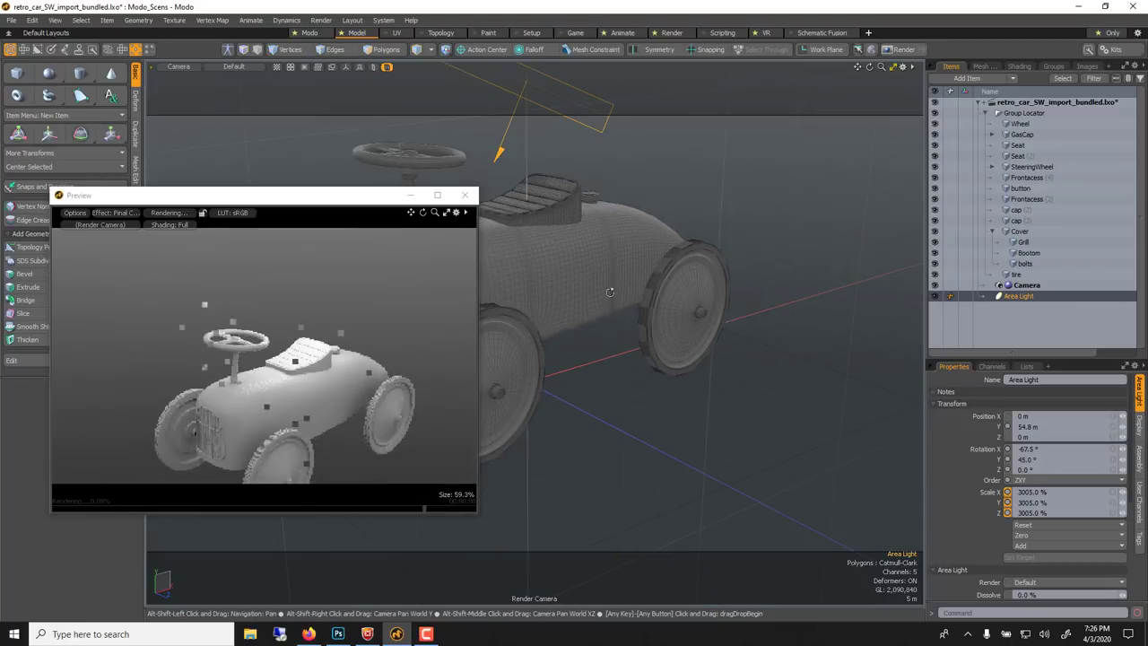
click(596, 346)
right_click(599, 354)
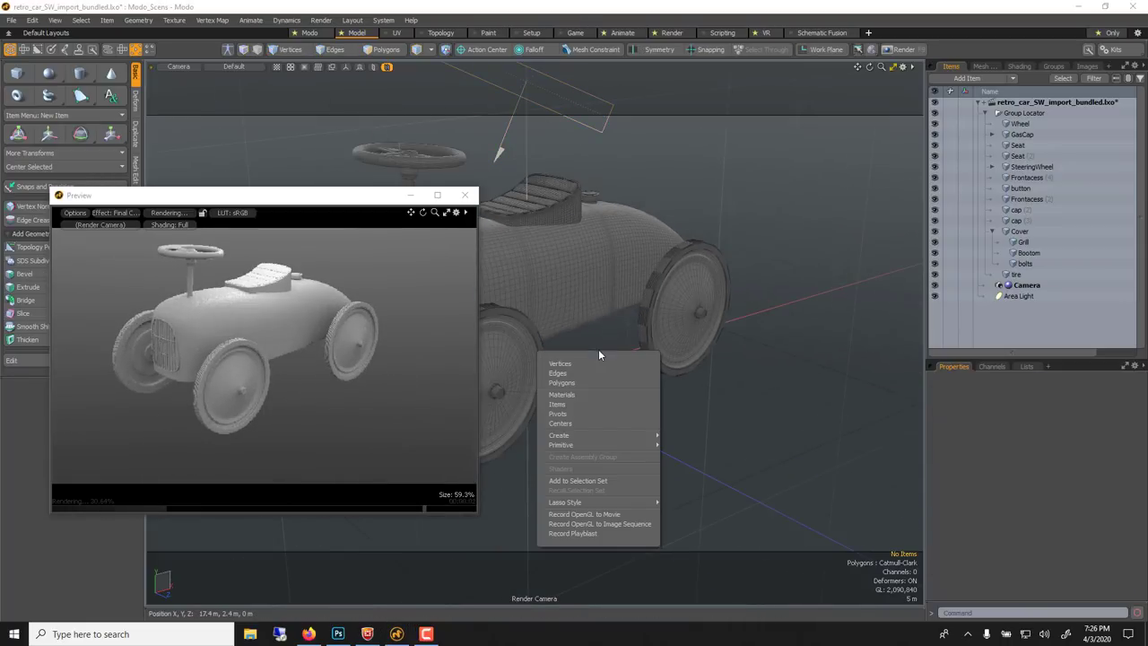
mouse_move(597, 443)
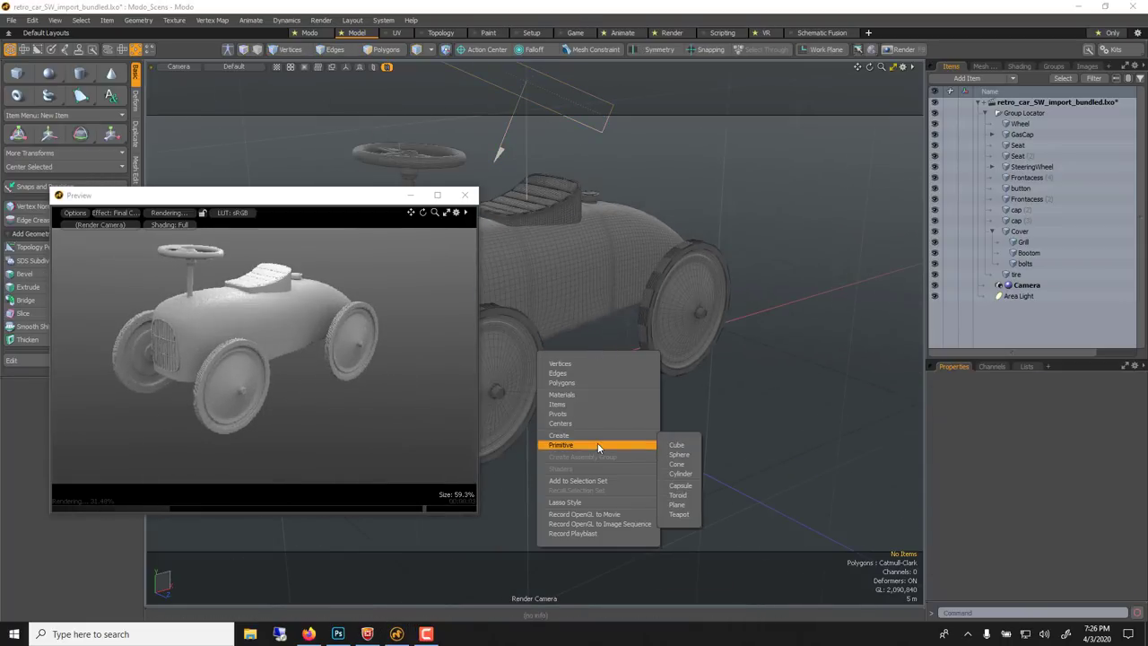
click(676, 505)
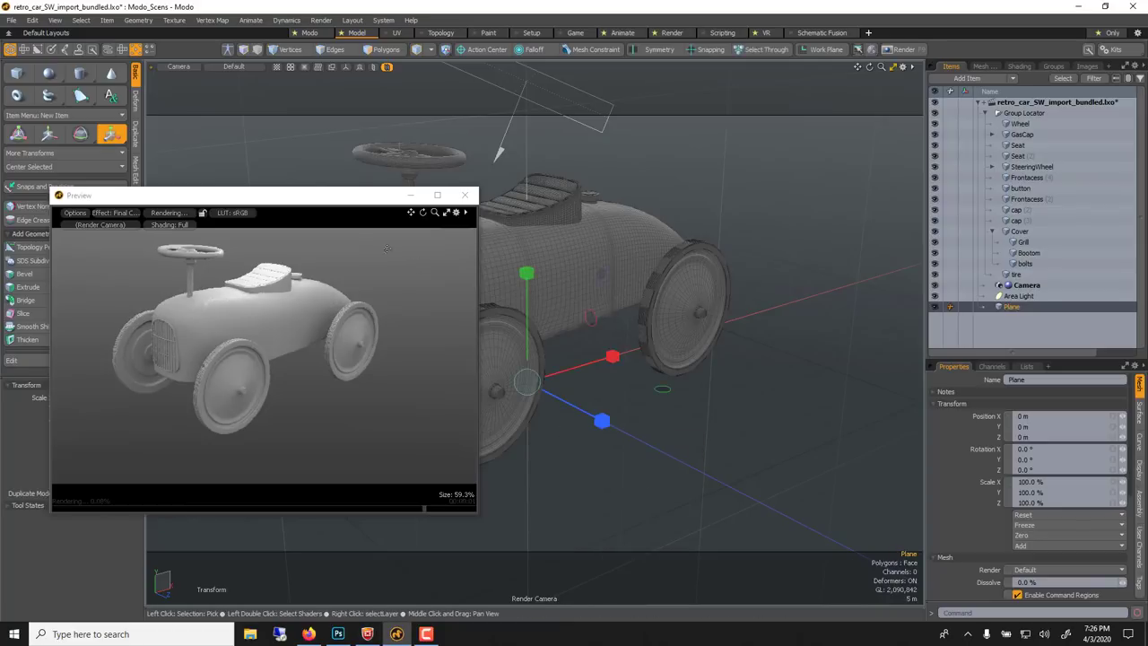
Set the Plane's X, Y and Z scale to 8000%.
right_drag(1112, 493, 1141, 492)
click(1054, 481)
text(8000)
key(Return)
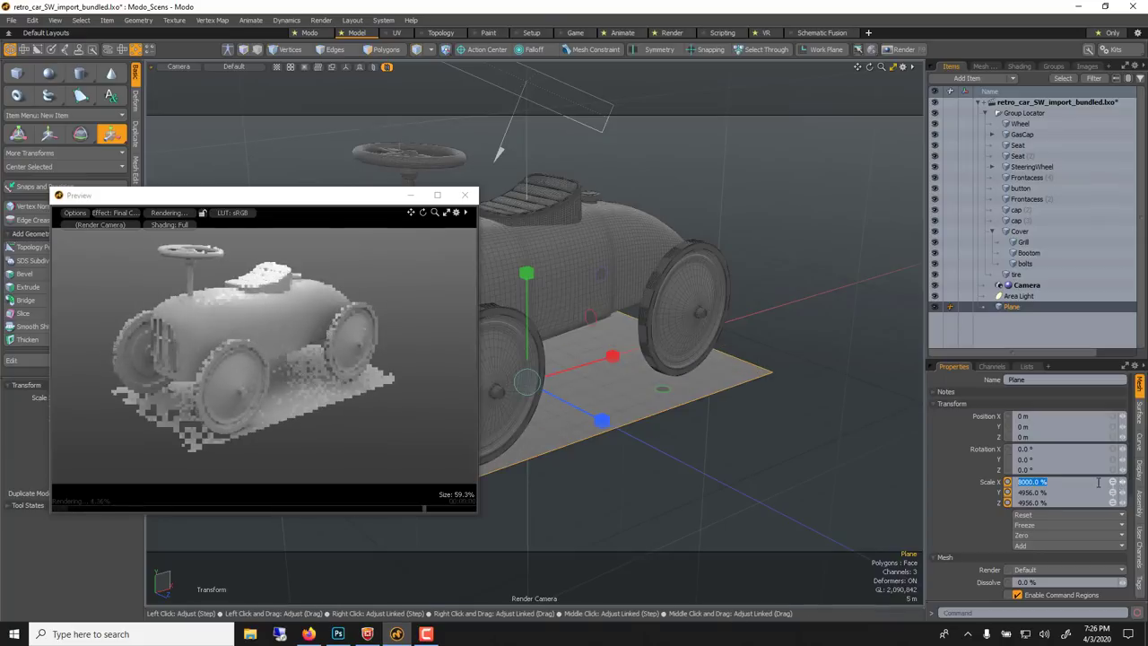
click(1113, 485)
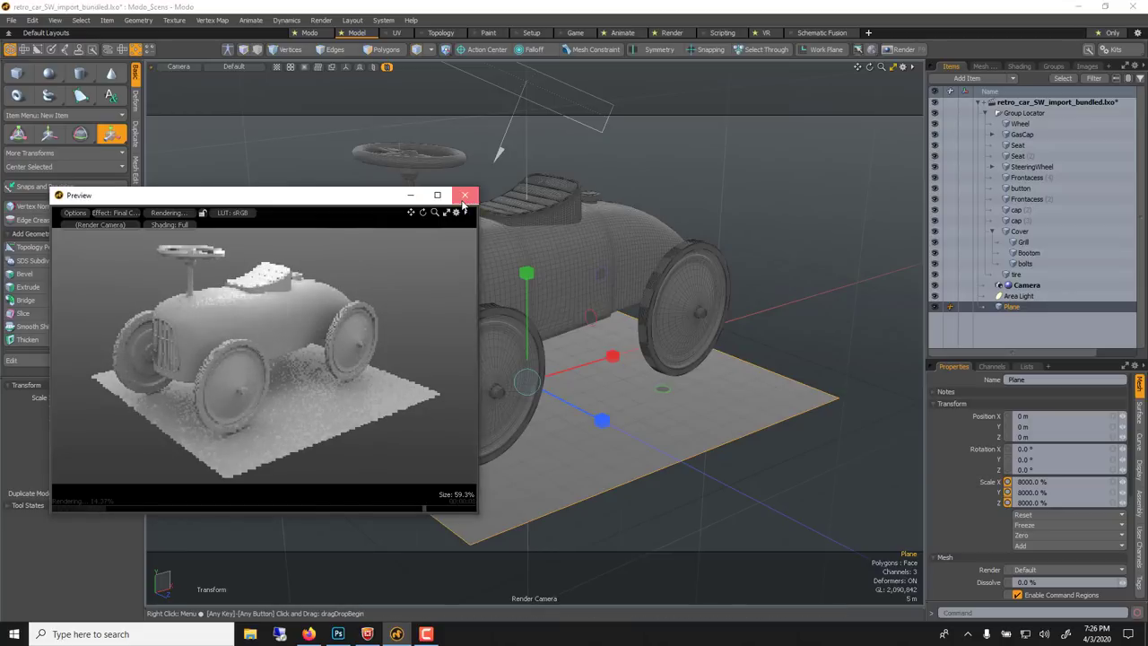
Freeze the Plane's scale with the Preview closed, and enlarge the Plane uniformly to 222%.
click(465, 194)
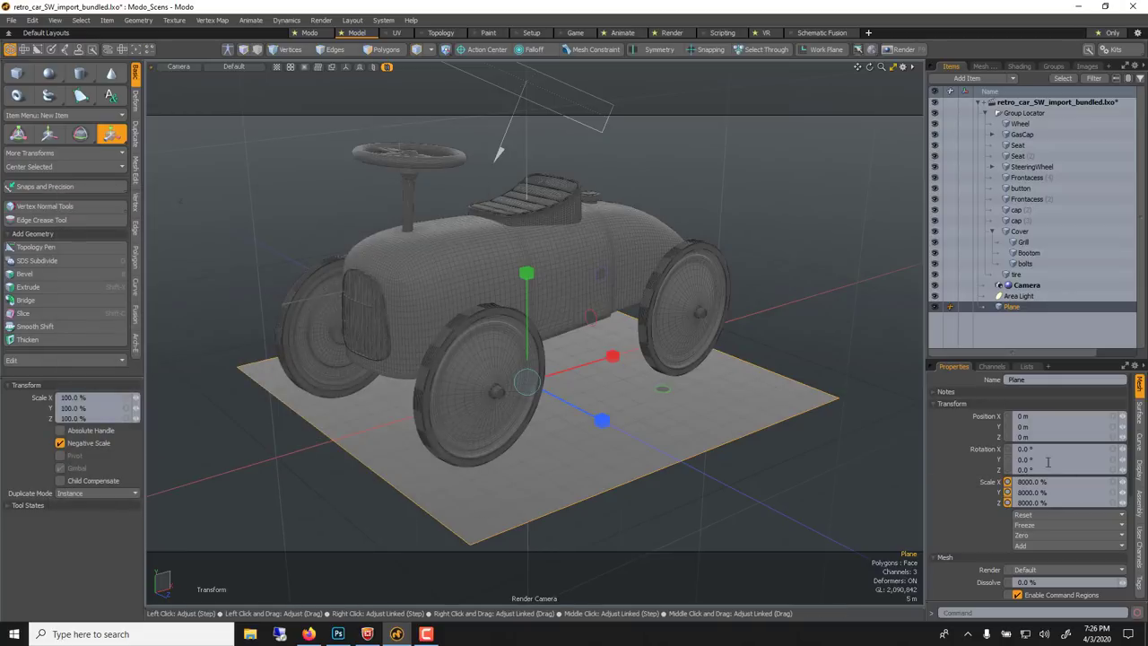
click(1027, 516)
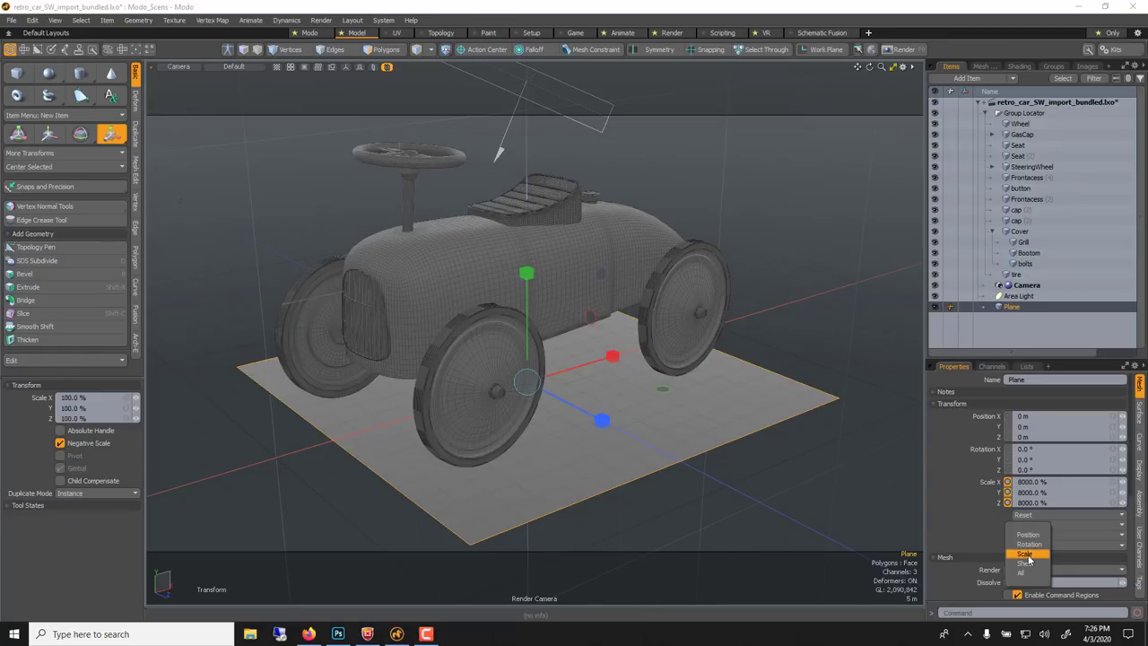
click(1026, 556)
scroll(617, 405, down, 2)
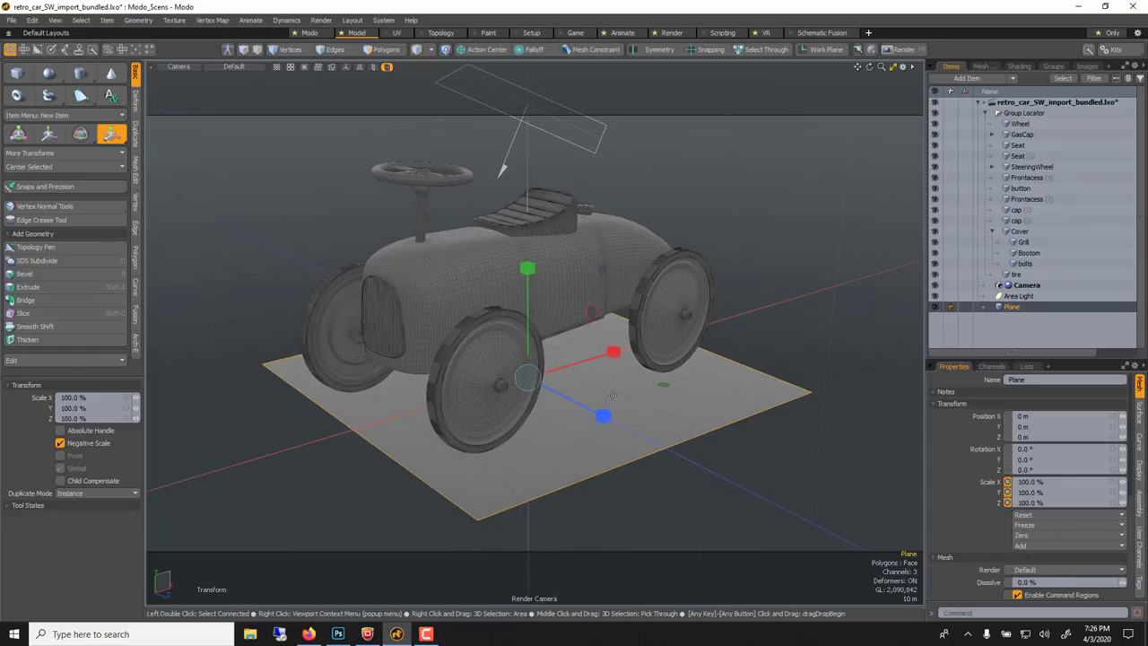
drag(535, 381, 628, 381)
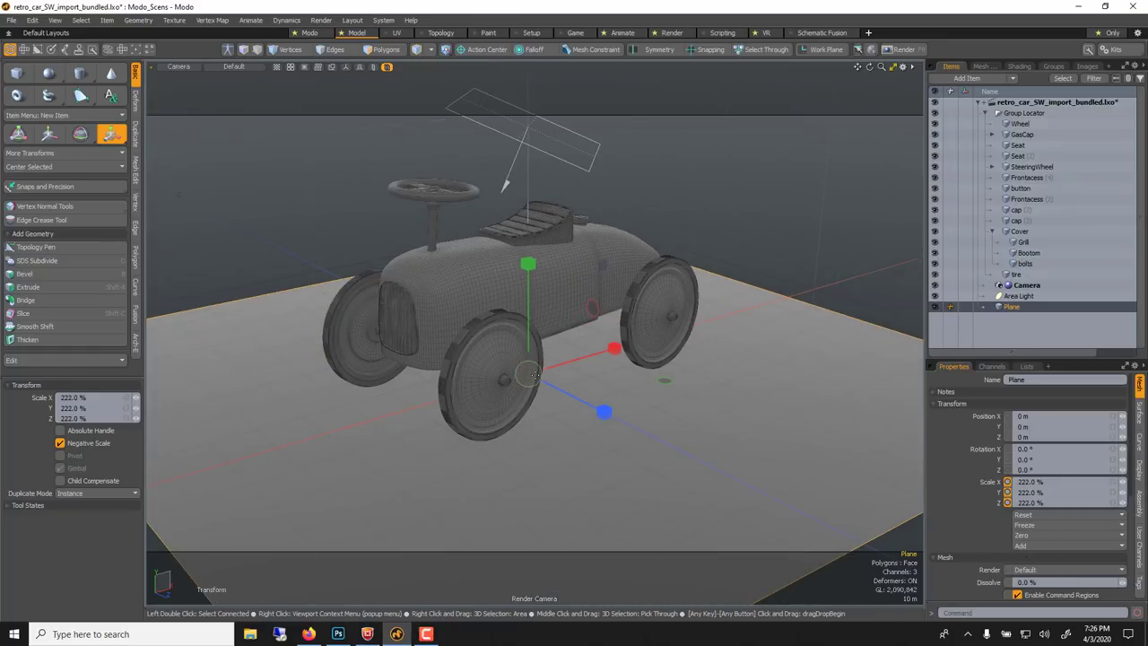
Reopen the render Preview and move the Area Light up to 74.8 m, offset 12.5 m along Z.
key(F8)
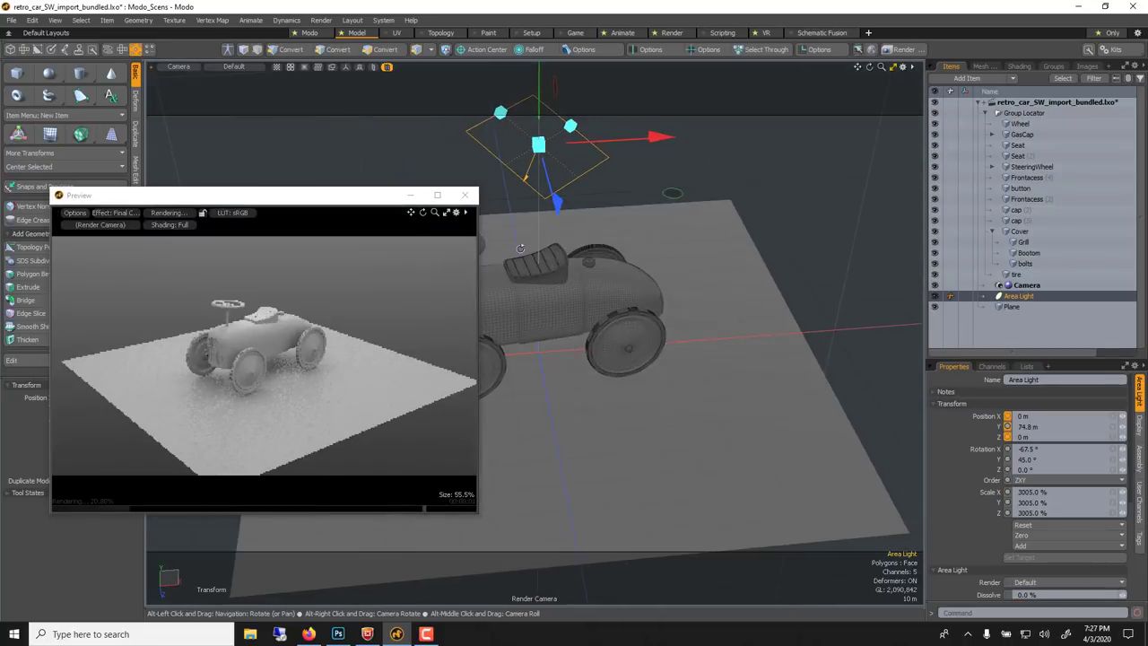
alt+drag(520, 247, 522, 323)
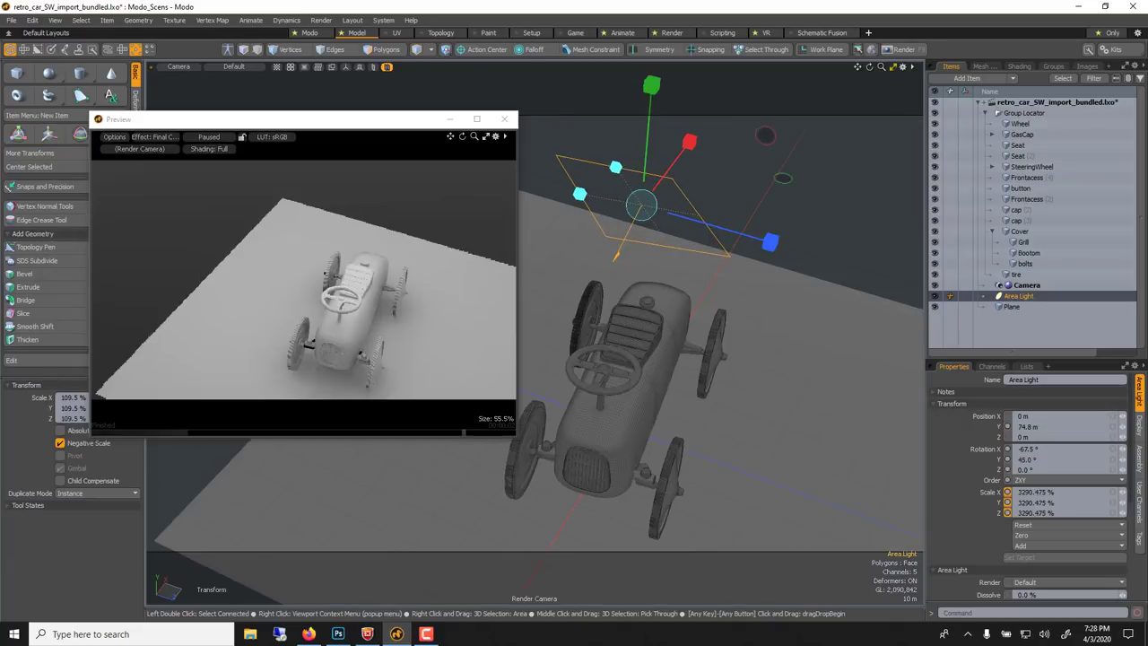
drag(647, 132, 661, 120)
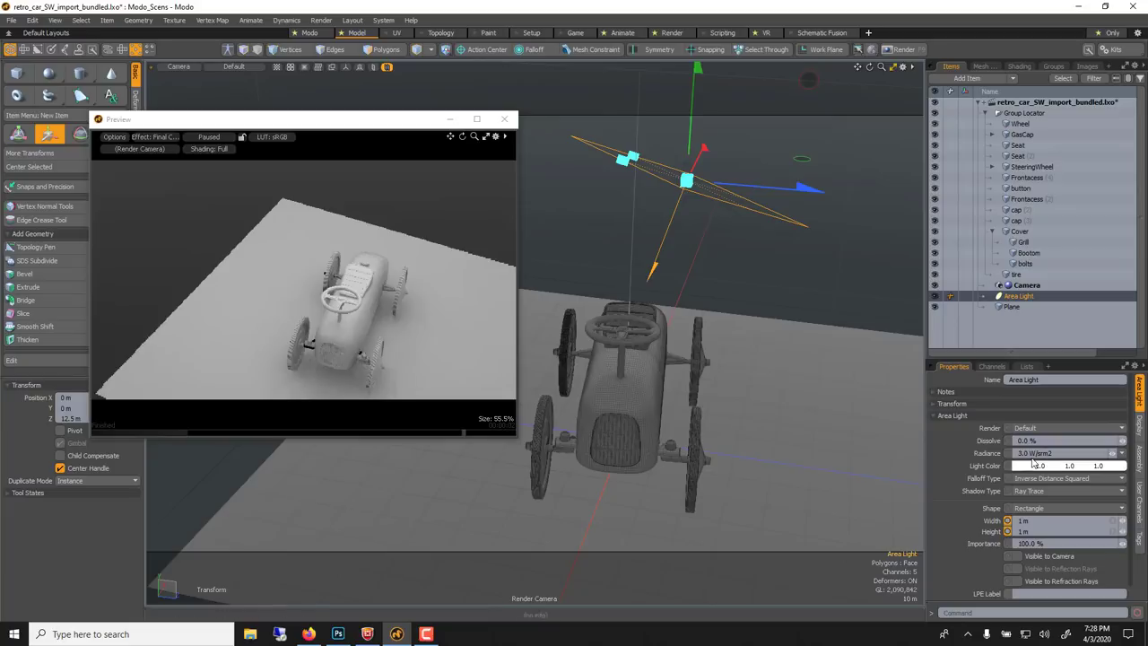
Set the Area Light's color to 0.98, 1.0, 0.96 and move the light to offsets of 13 m in Y and 42 m in Z.
click(1042, 465)
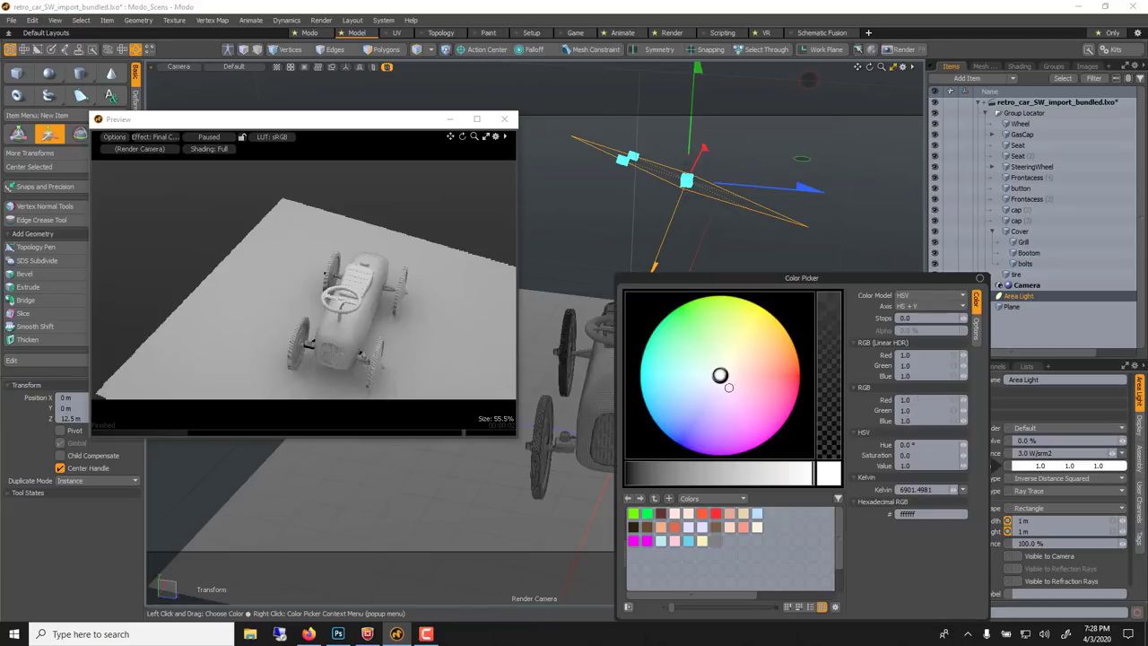
drag(720, 374, 719, 368)
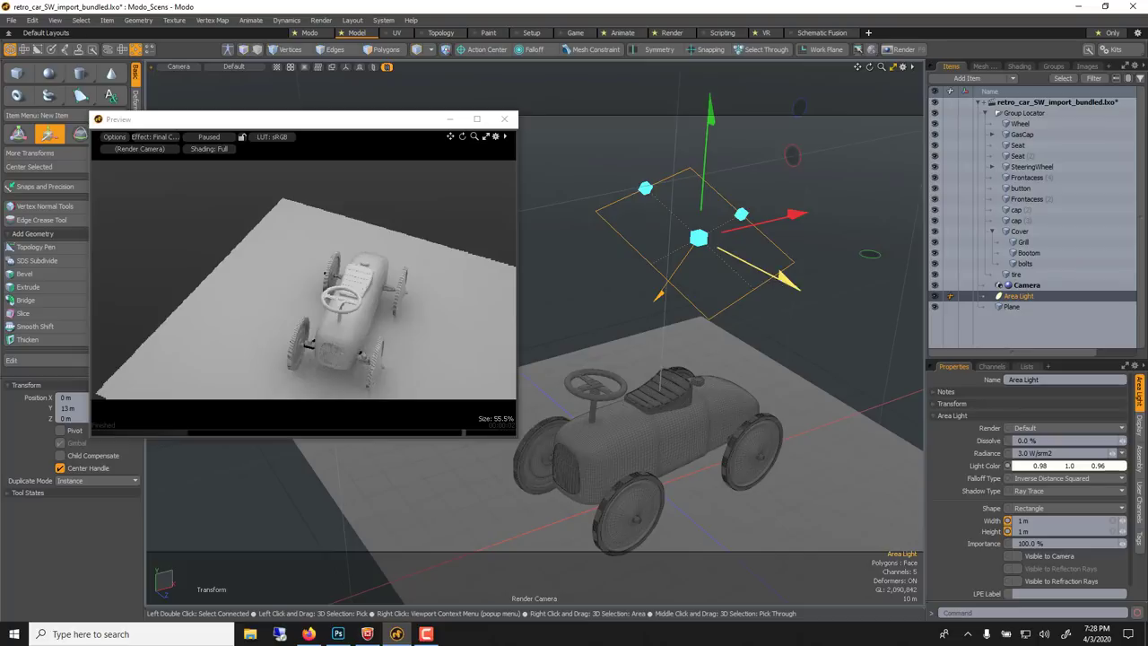
drag(785, 280, 912, 345)
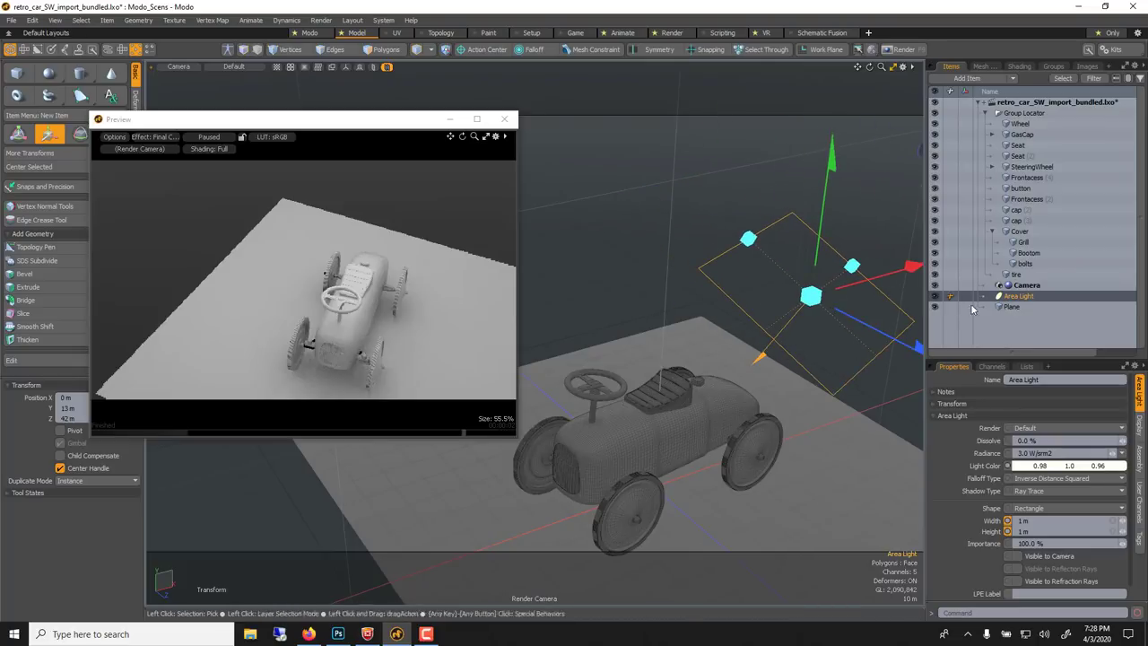
Resume the Preview, toggle the Area Light's visibility off and on, and set its radiance to 3.5 W/srm2.
click(934, 300)
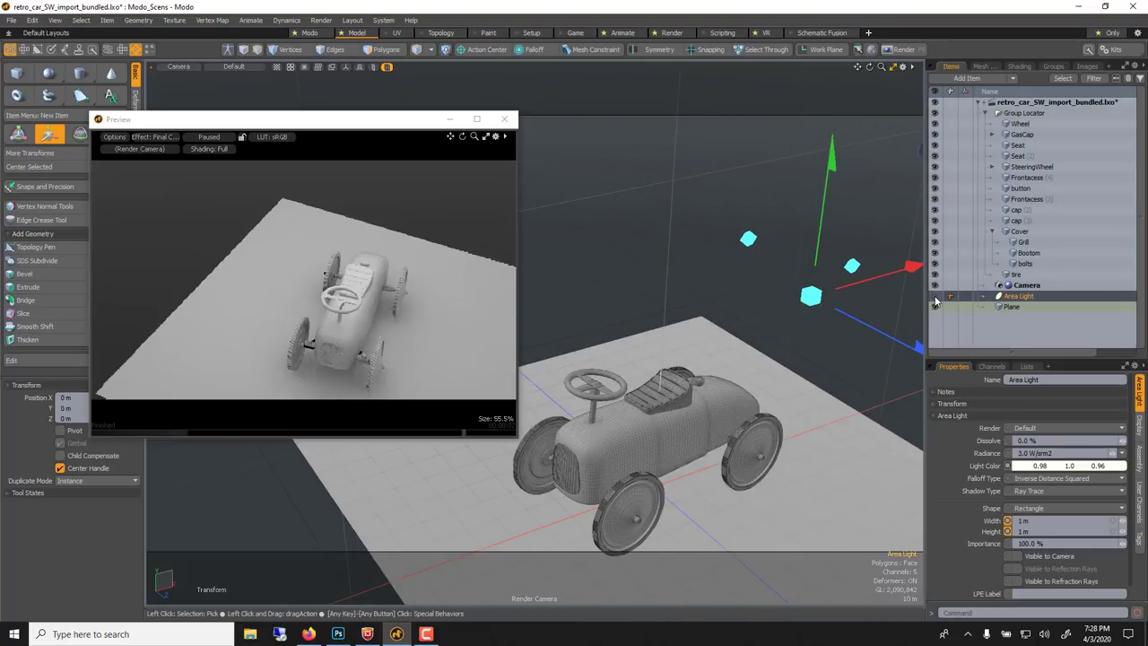
click(216, 140)
drag(231, 120, 384, 163)
click(933, 296)
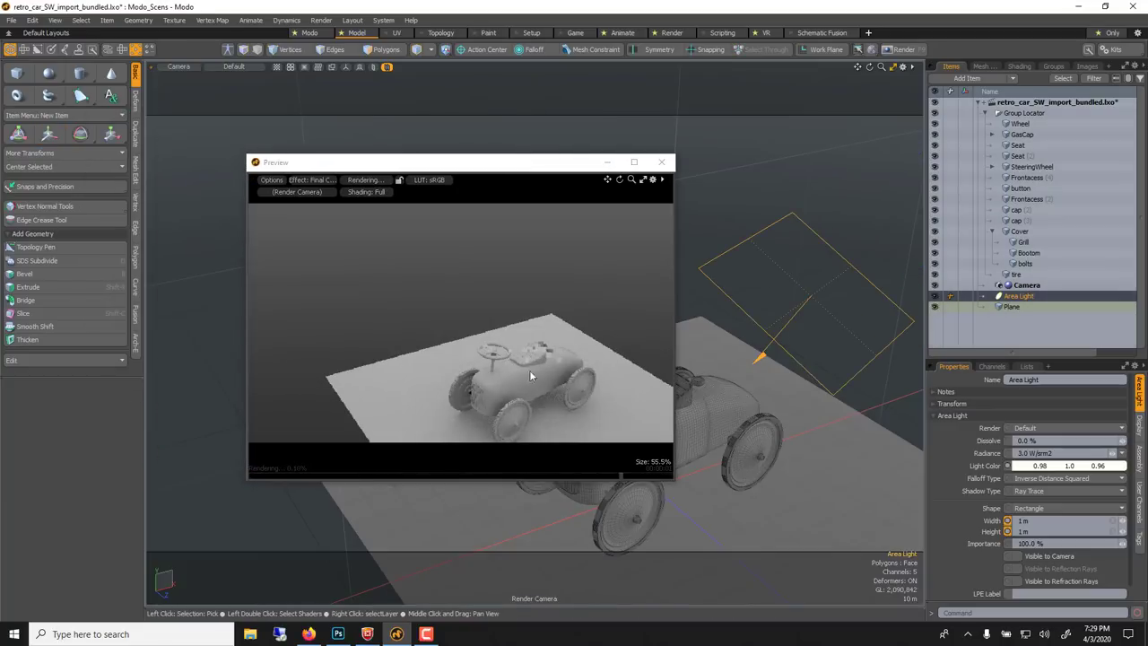
scroll(760, 395, up, 4)
alt+shift+drag(760, 394, 803, 305)
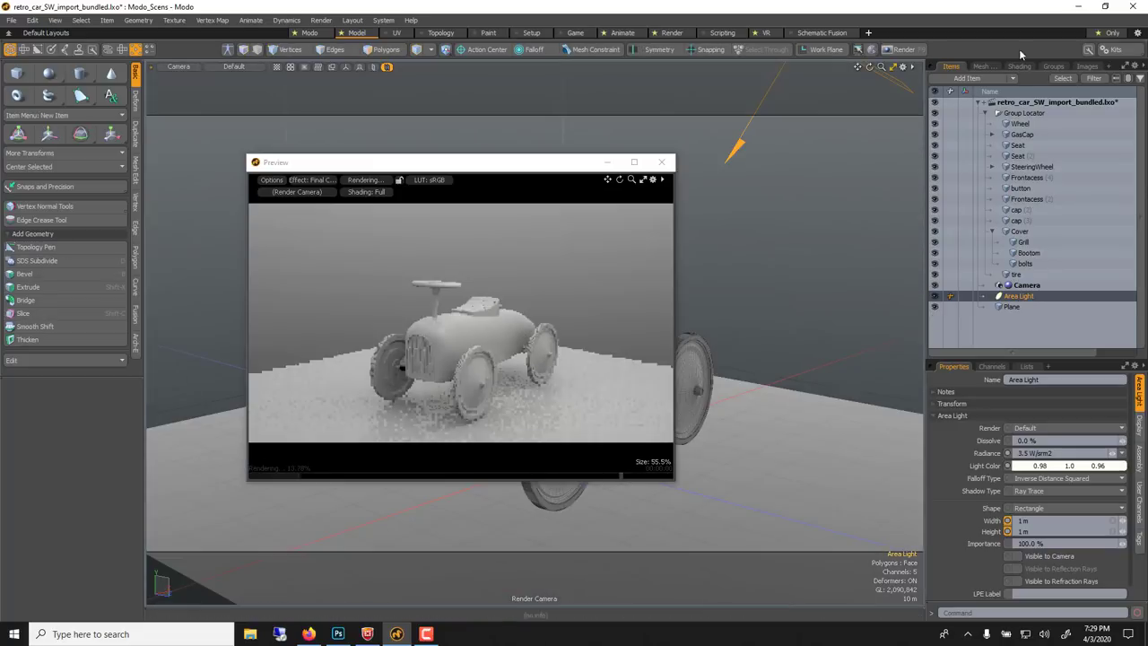
Select the Environment Material in the shader tree and examine the background gradient around the car in the Preview.
click(1053, 67)
click(985, 67)
click(1021, 67)
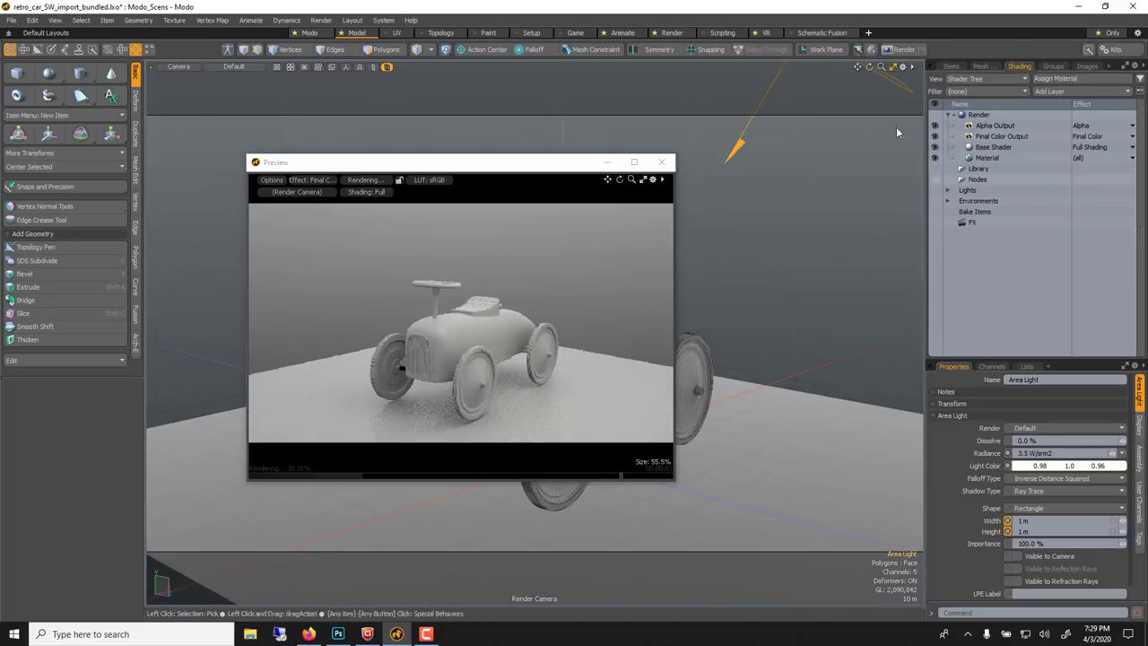
click(947, 201)
click(956, 212)
click(1009, 222)
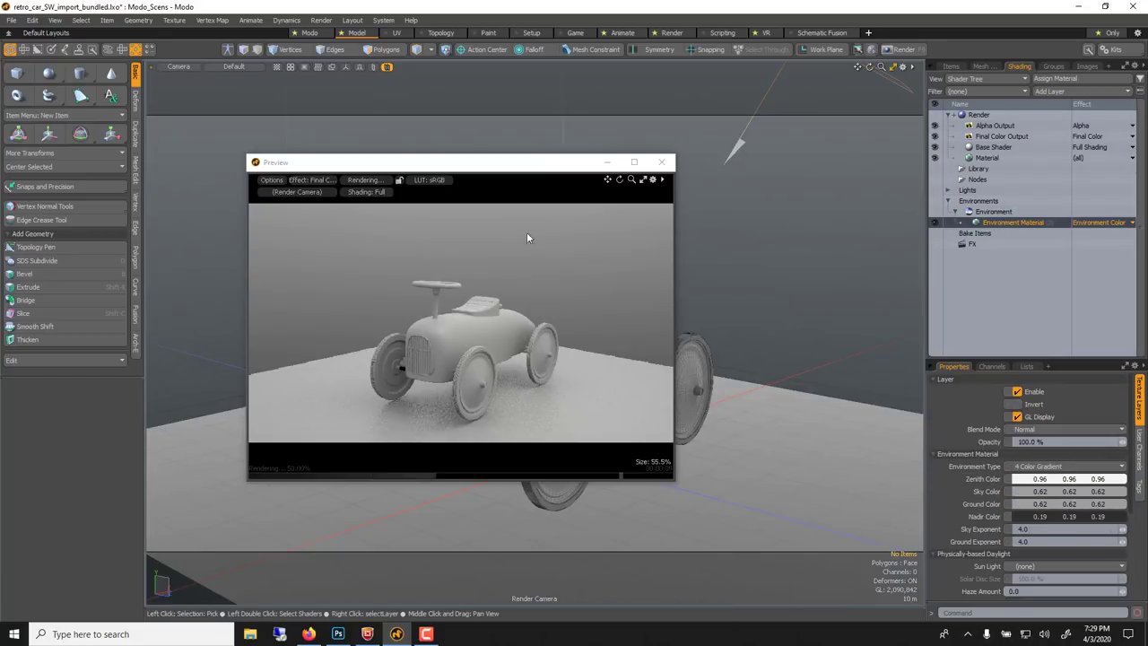
alt+drag(752, 328, 833, 339)
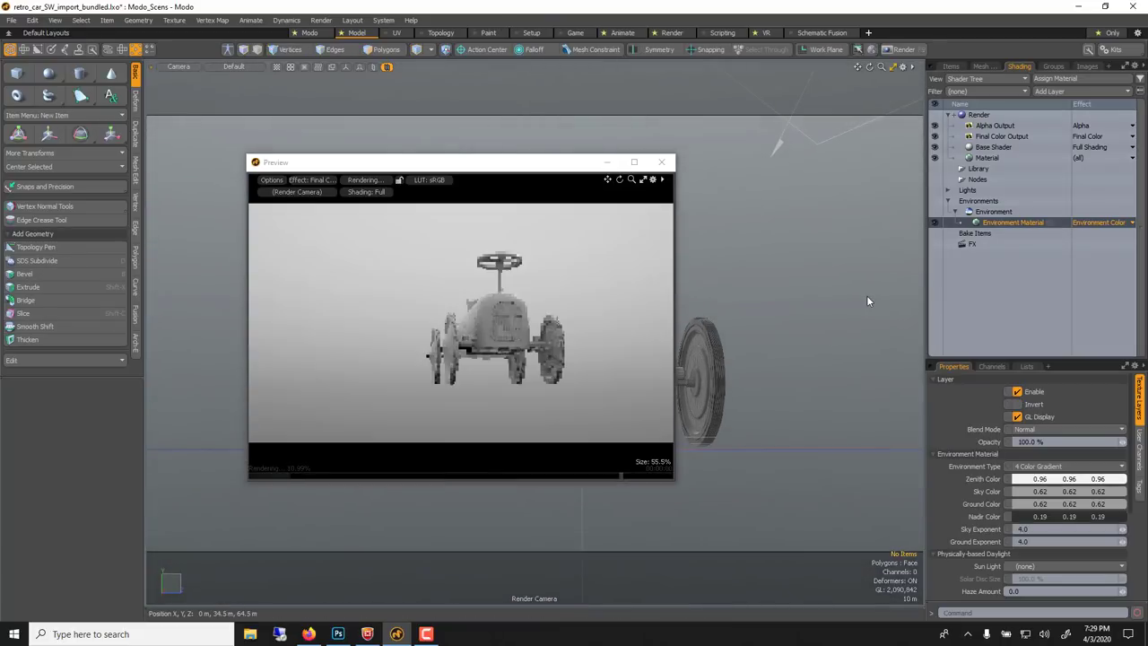
alt+drag(772, 267, 736, 366)
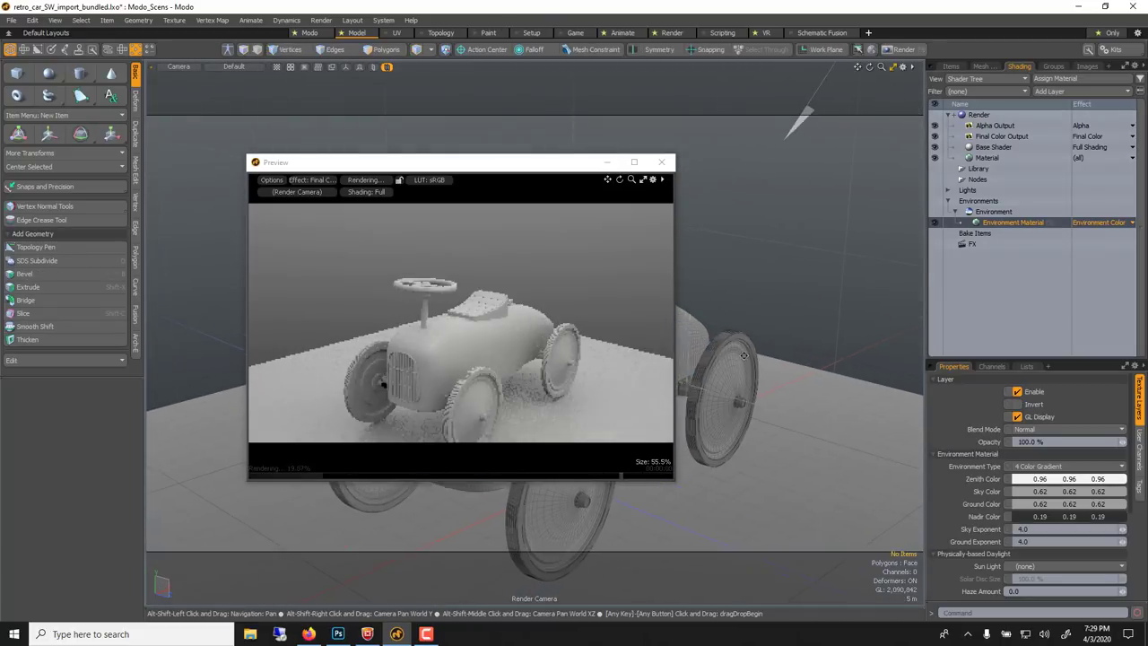
alt+shift+drag(743, 355, 750, 334)
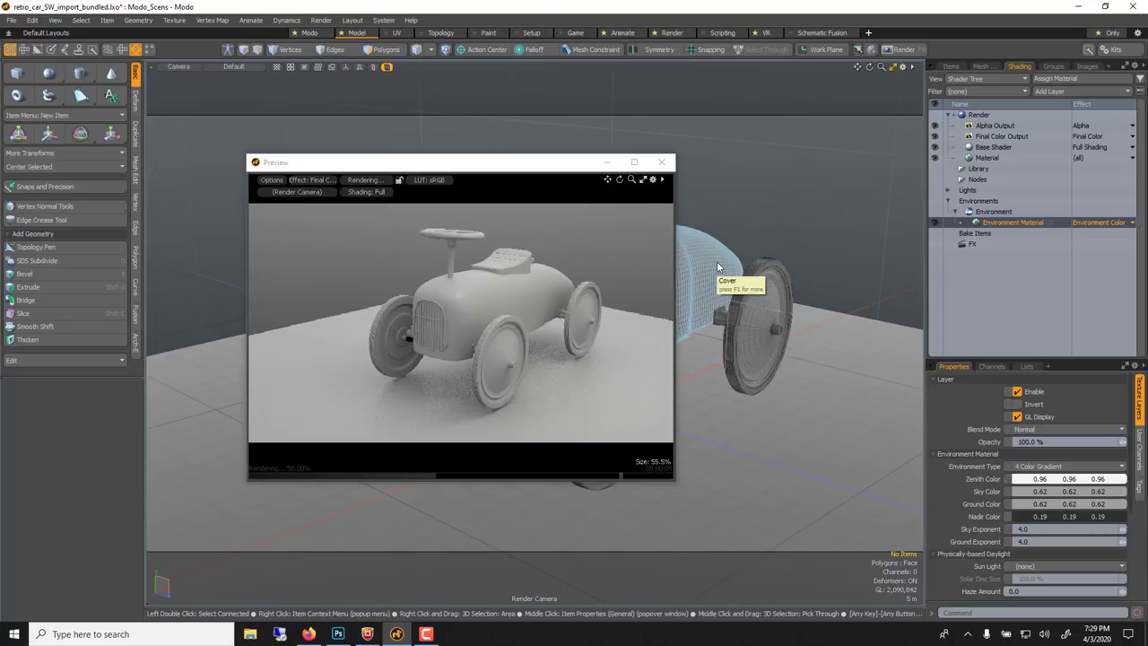
Open the preset browser and add the Industrial 01 environment from the Indoor environments to the scene.
key(F6)
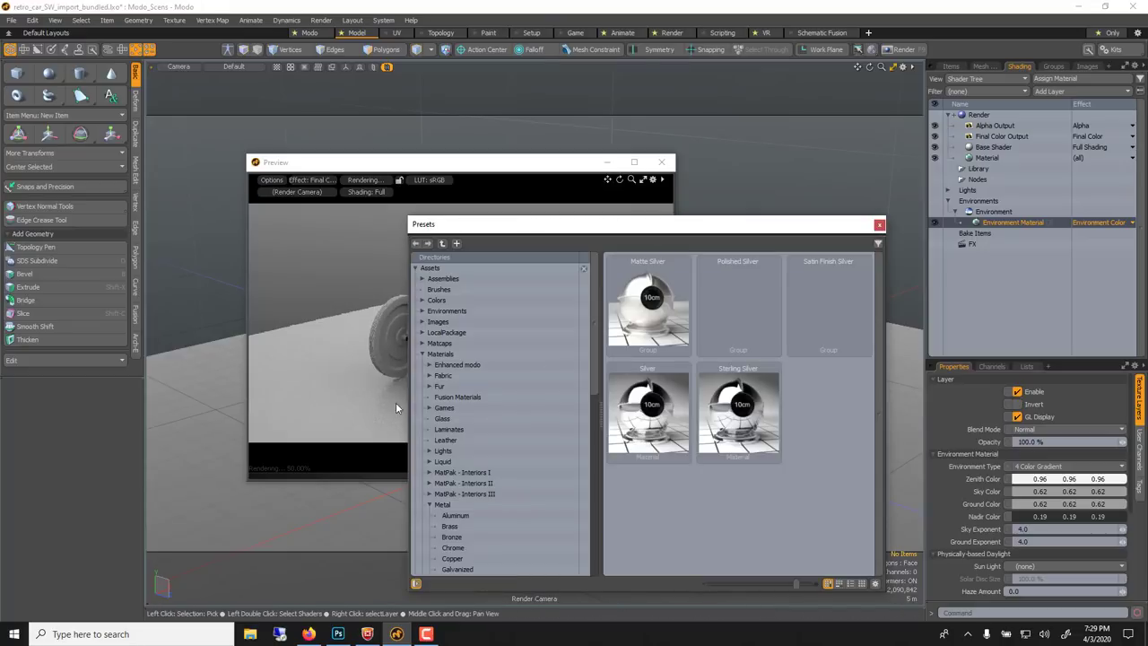
click(422, 311)
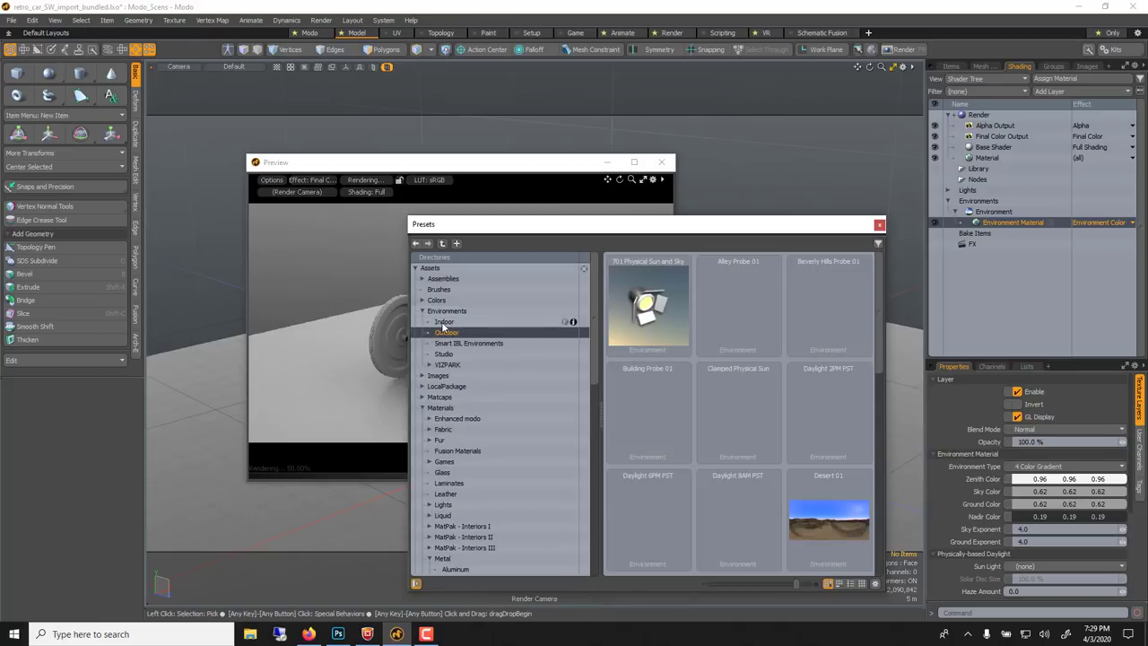
click(444, 321)
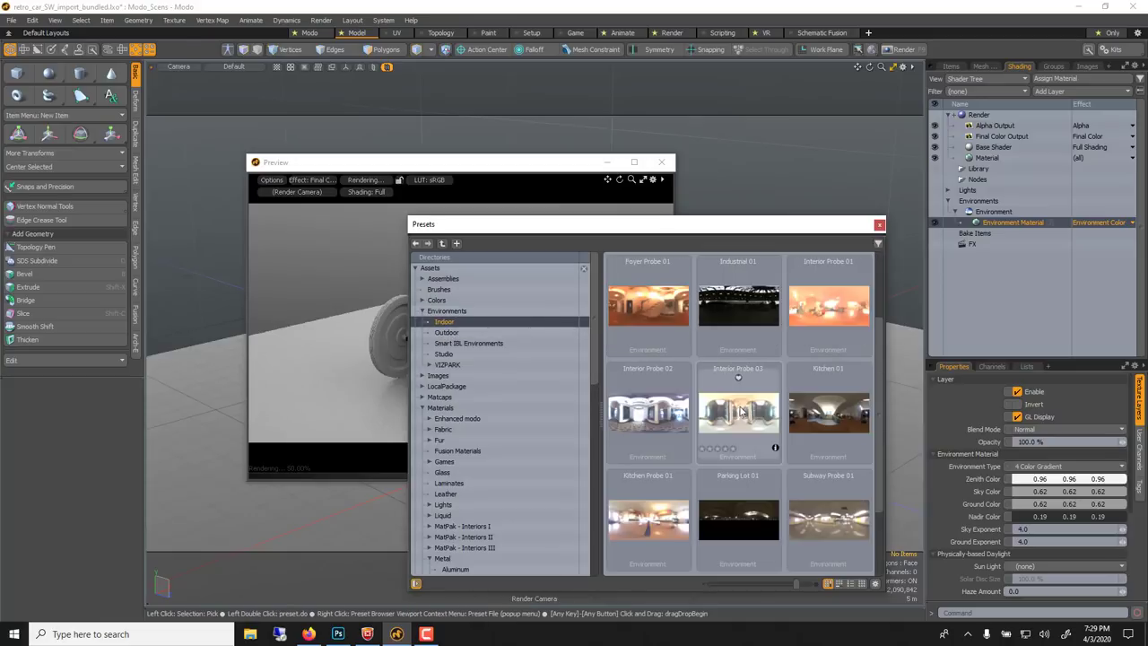
scroll(789, 417, down, 2)
scroll(811, 423, up, 1)
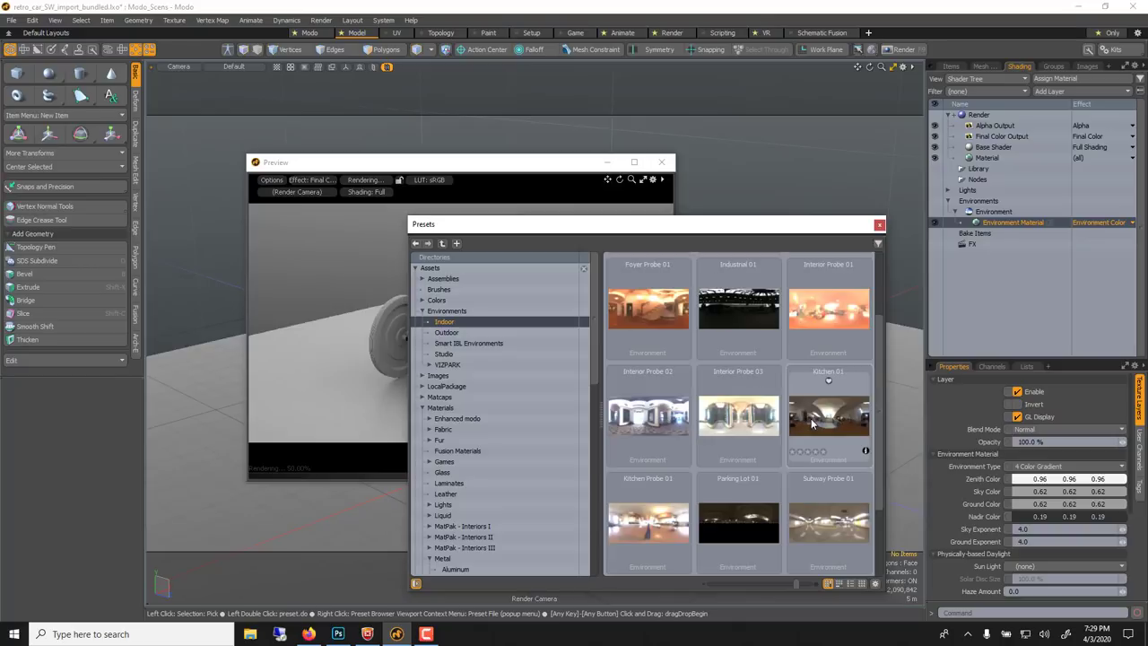
click(732, 318)
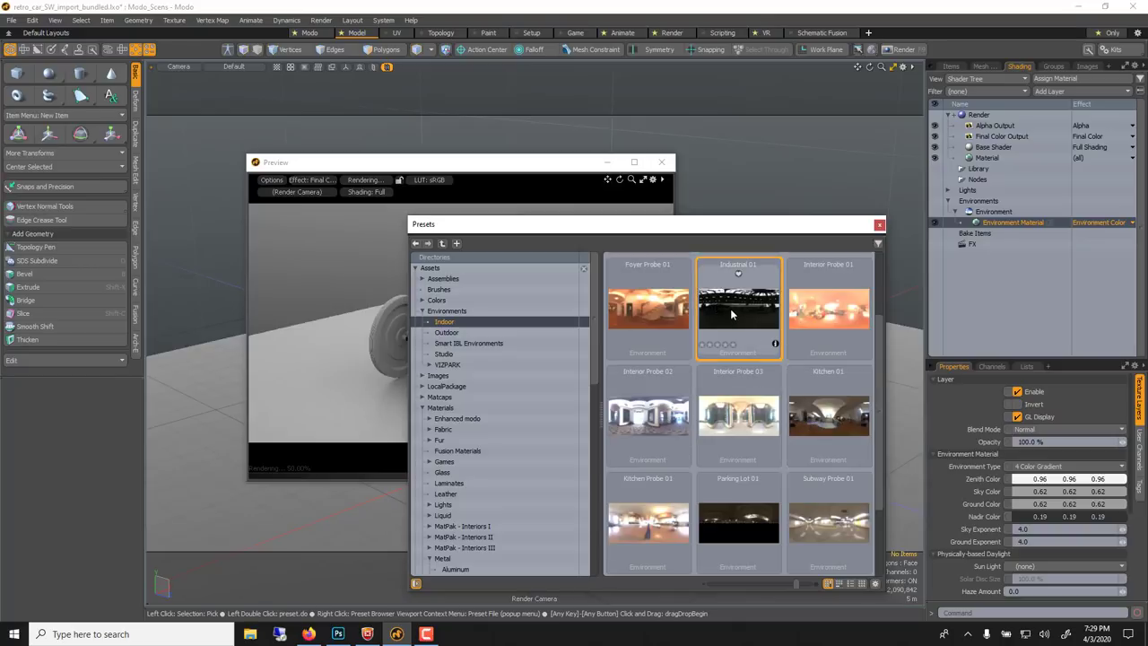
double_click(730, 308)
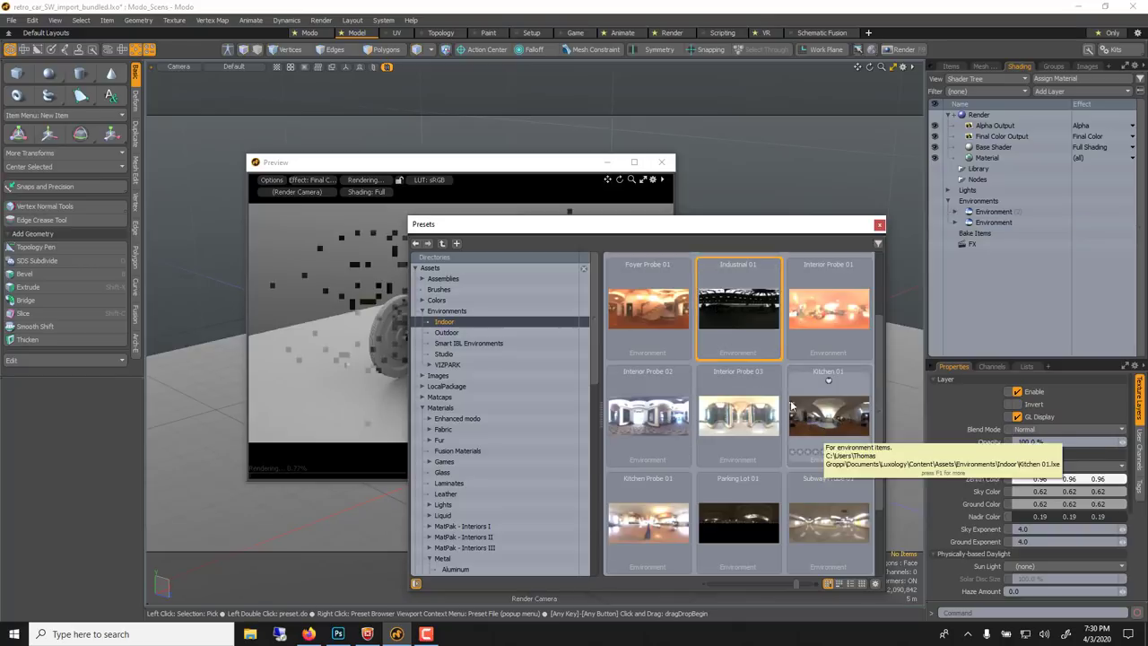
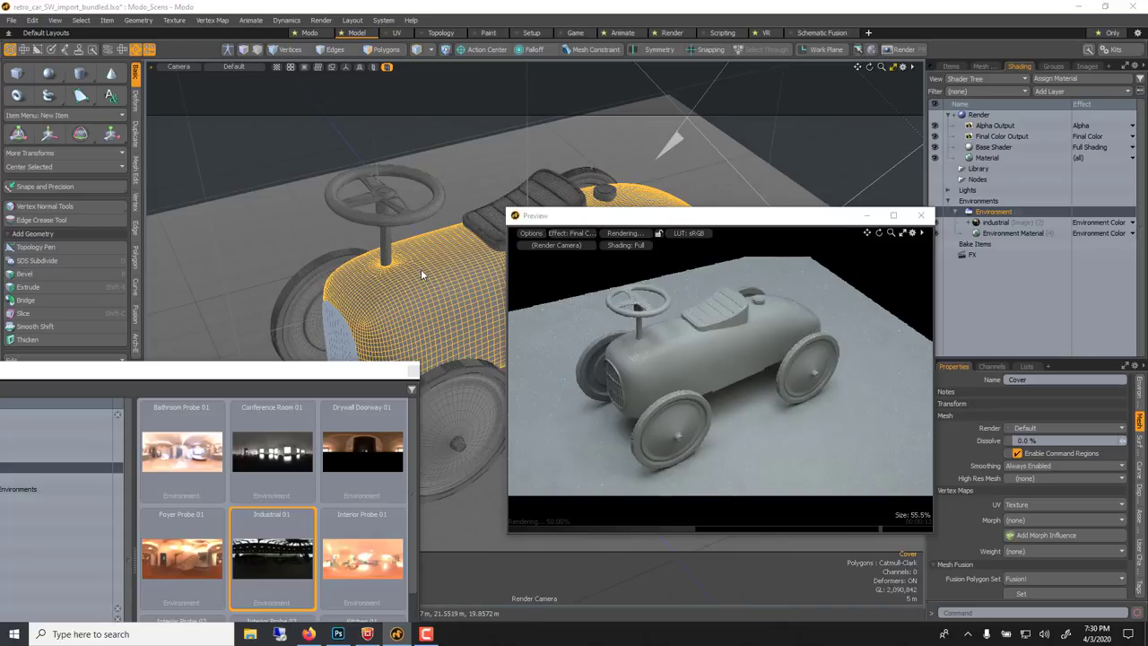
Assign a Cover material to the car body with a 0.75, 0.75, 0.75 color and 2% specular.
key(m)
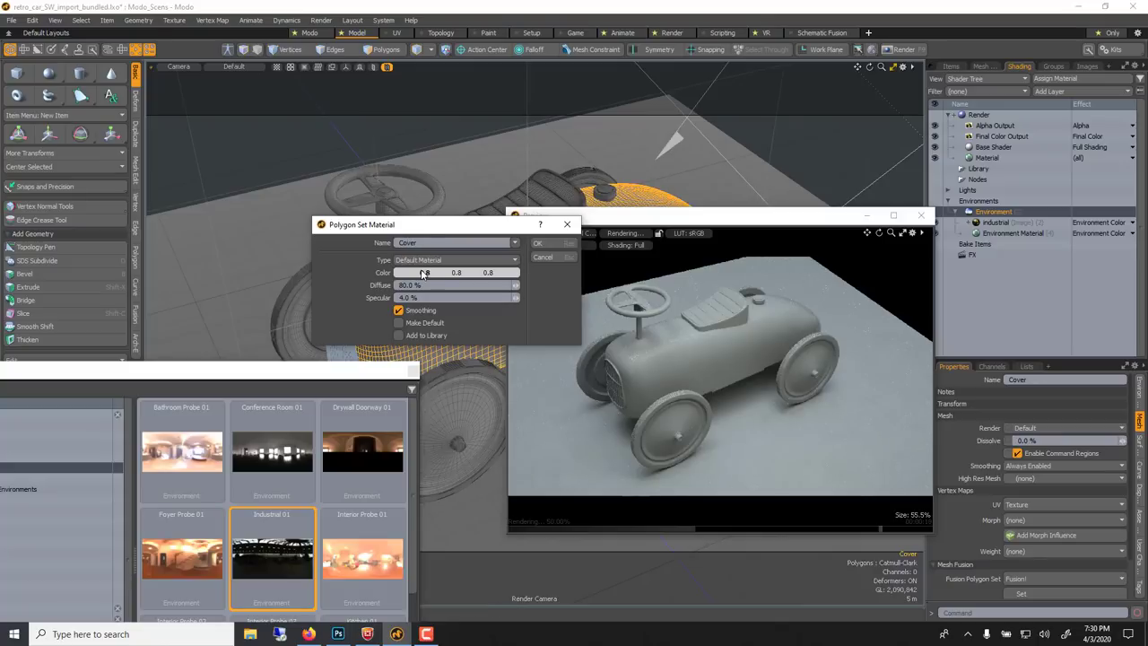
click(424, 273)
click(545, 298)
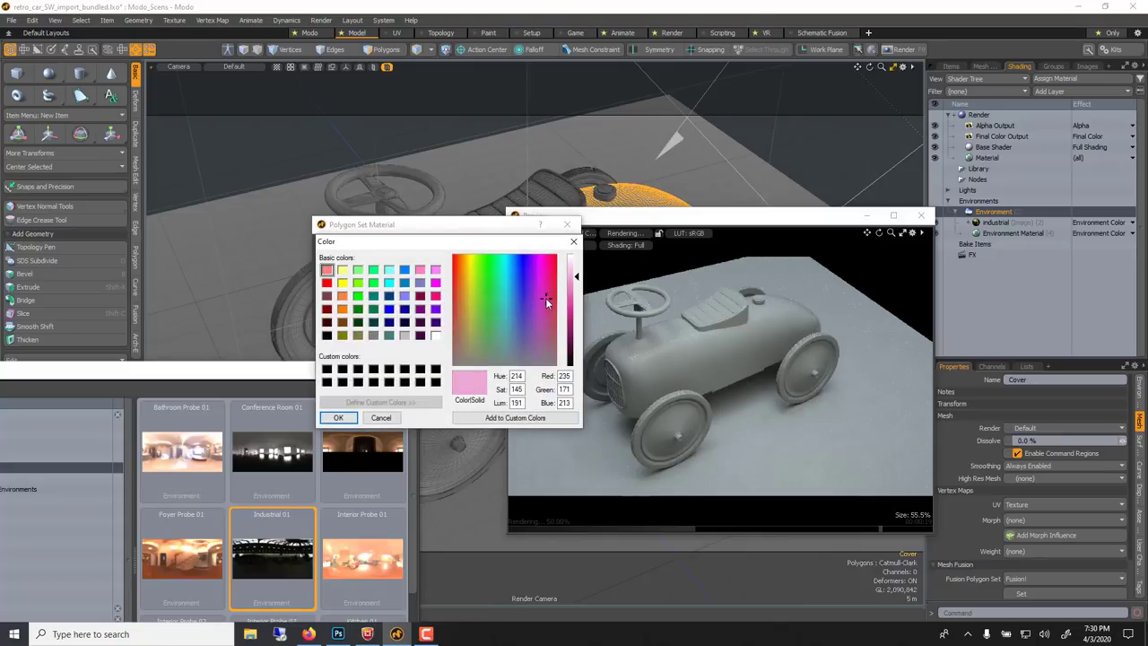
click(338, 417)
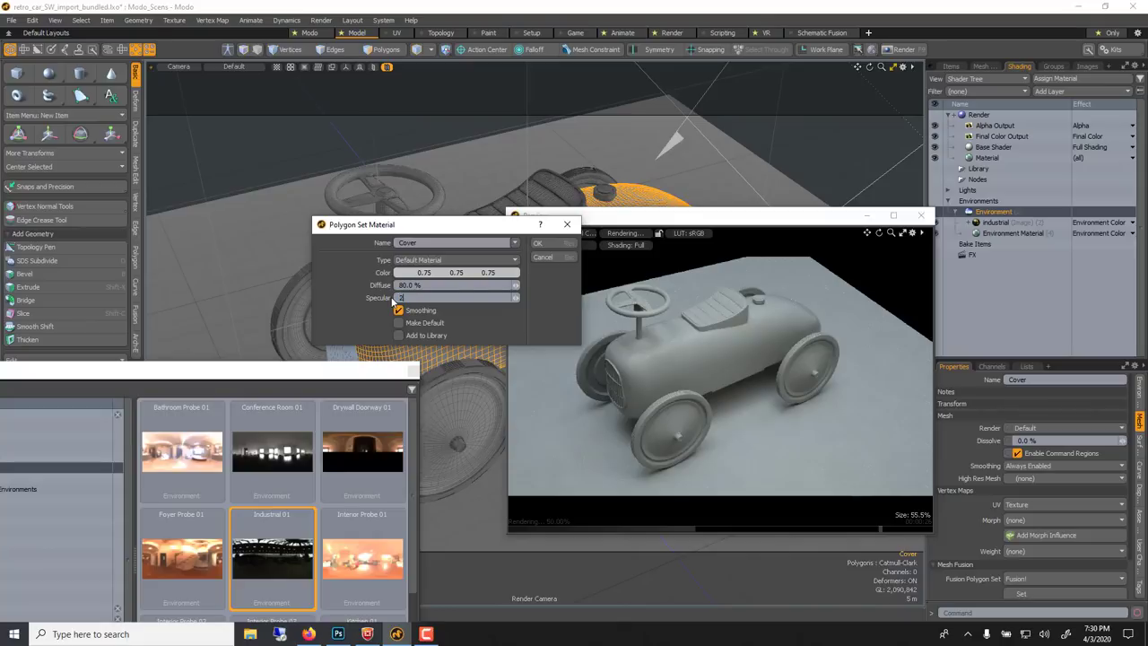
click(537, 243)
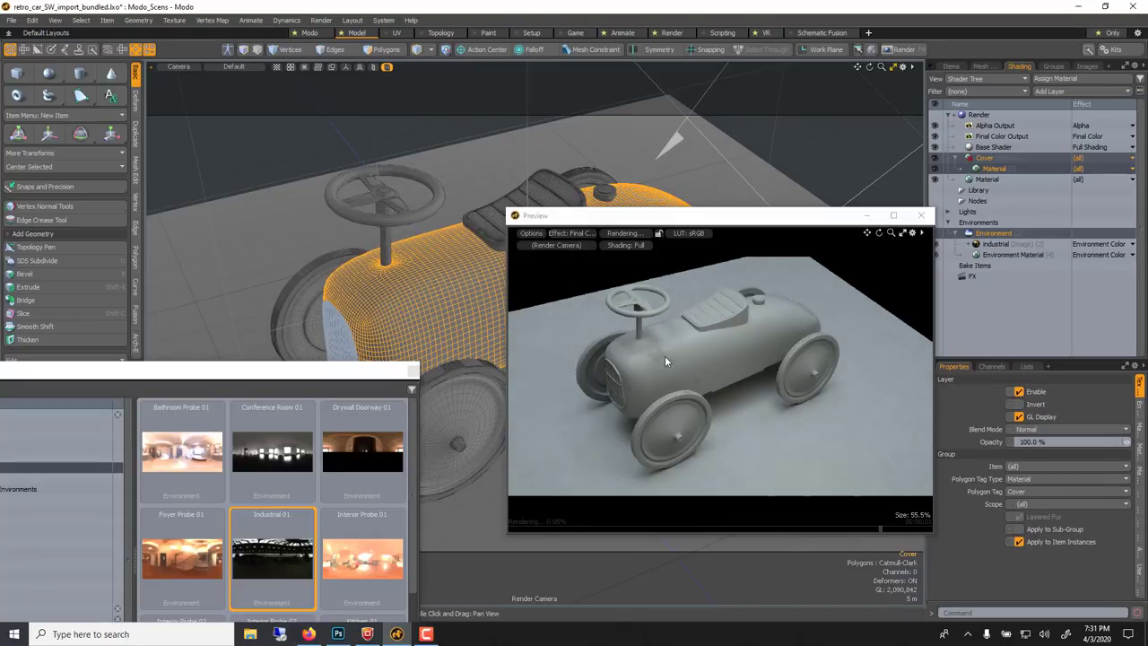
Check the Preview's LUT options and move the Preview window clear of the shader tree.
click(686, 232)
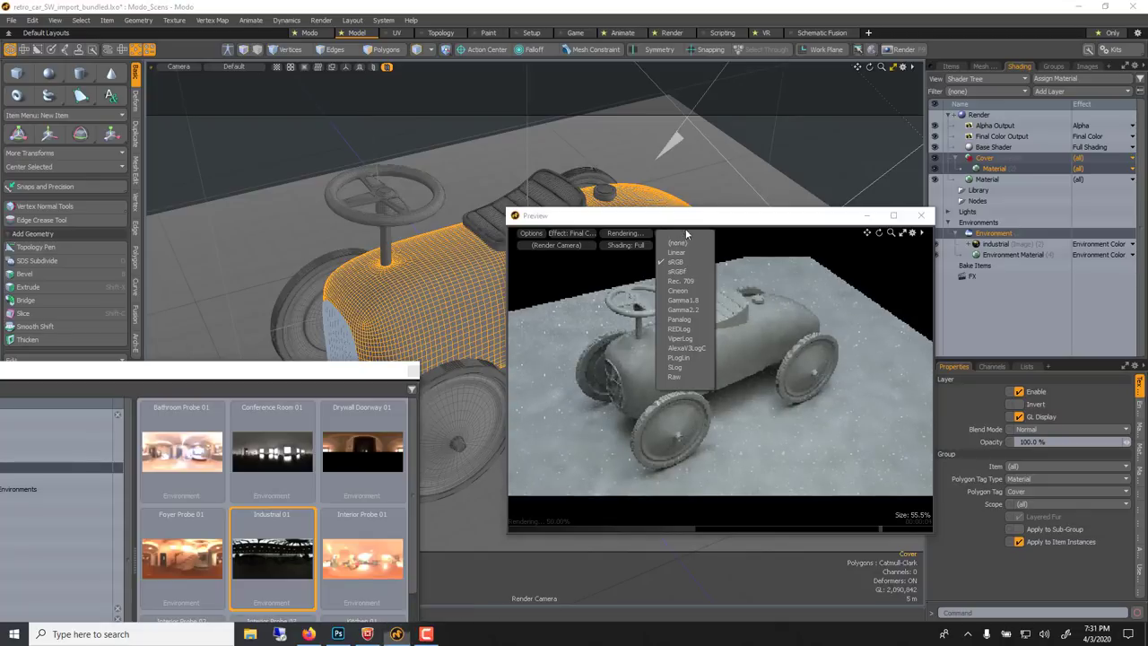
click(685, 231)
drag(681, 215, 486, 144)
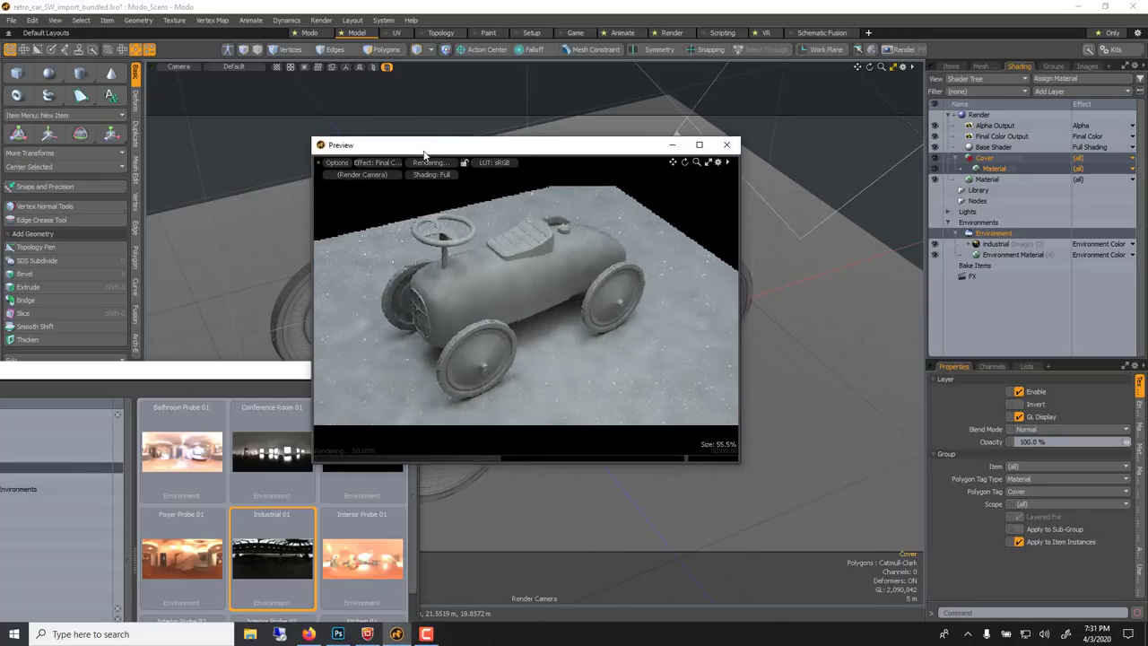
click(513, 283)
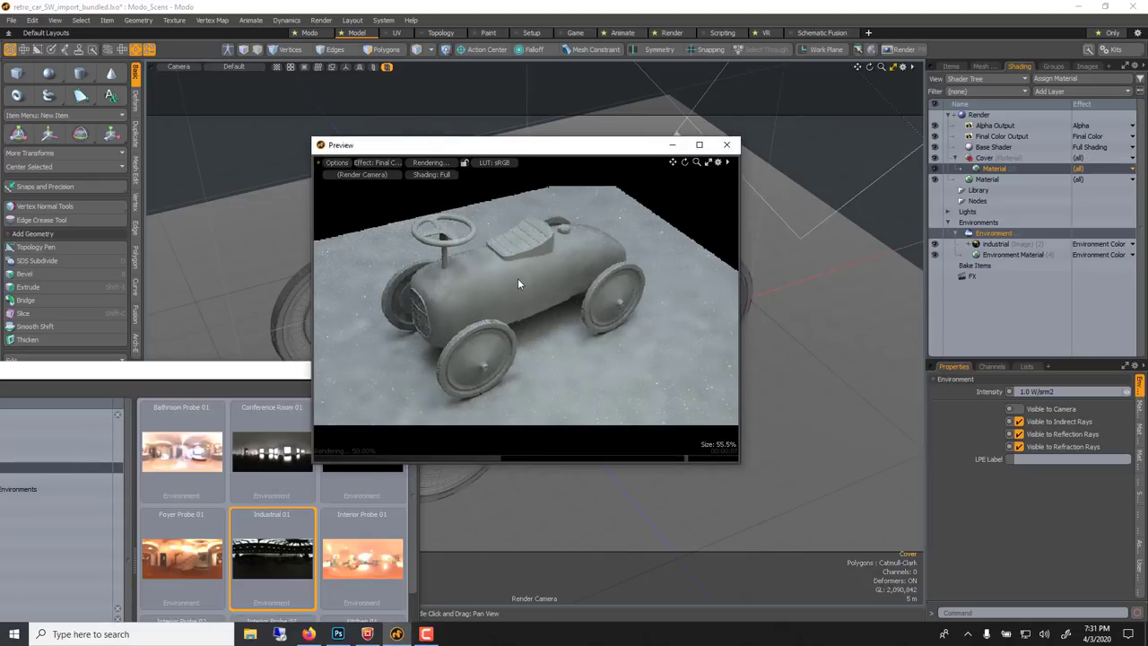
Collapse the Environments group and compare the Cover material's settings with those of the base material in the shader tree.
click(948, 223)
click(983, 159)
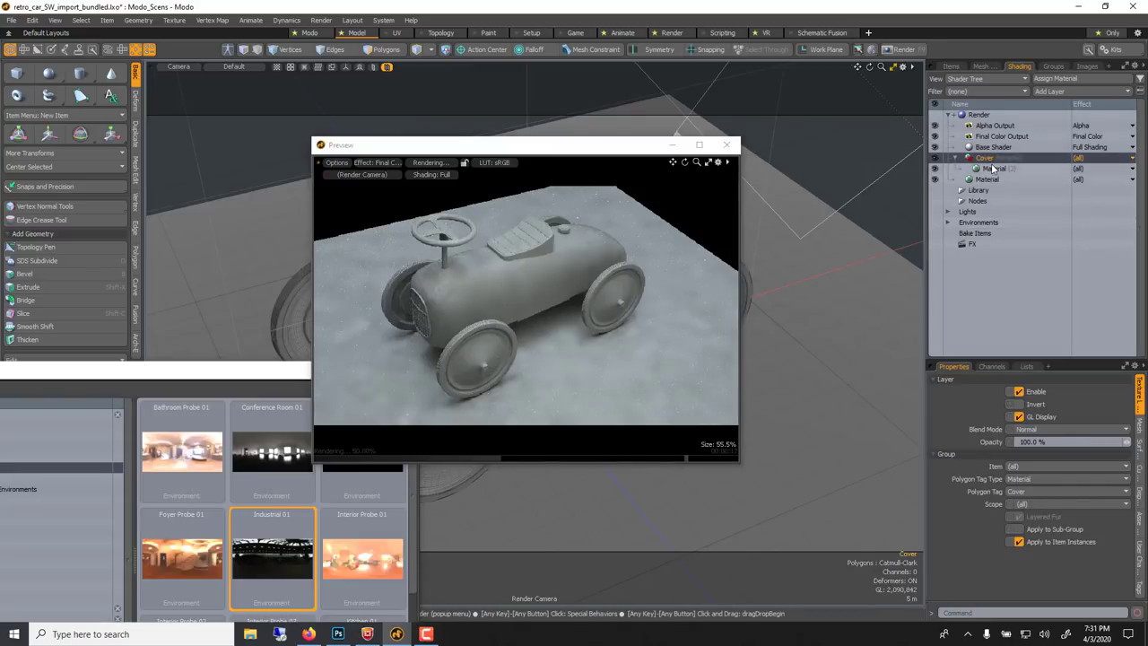
click(993, 170)
click(987, 181)
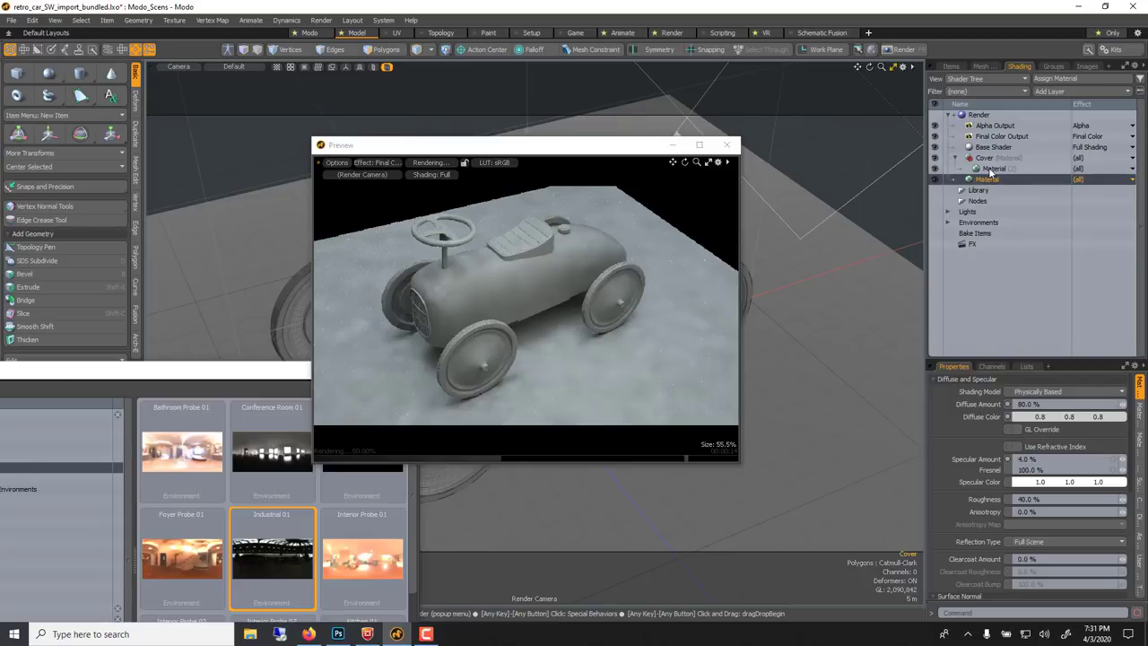
click(988, 169)
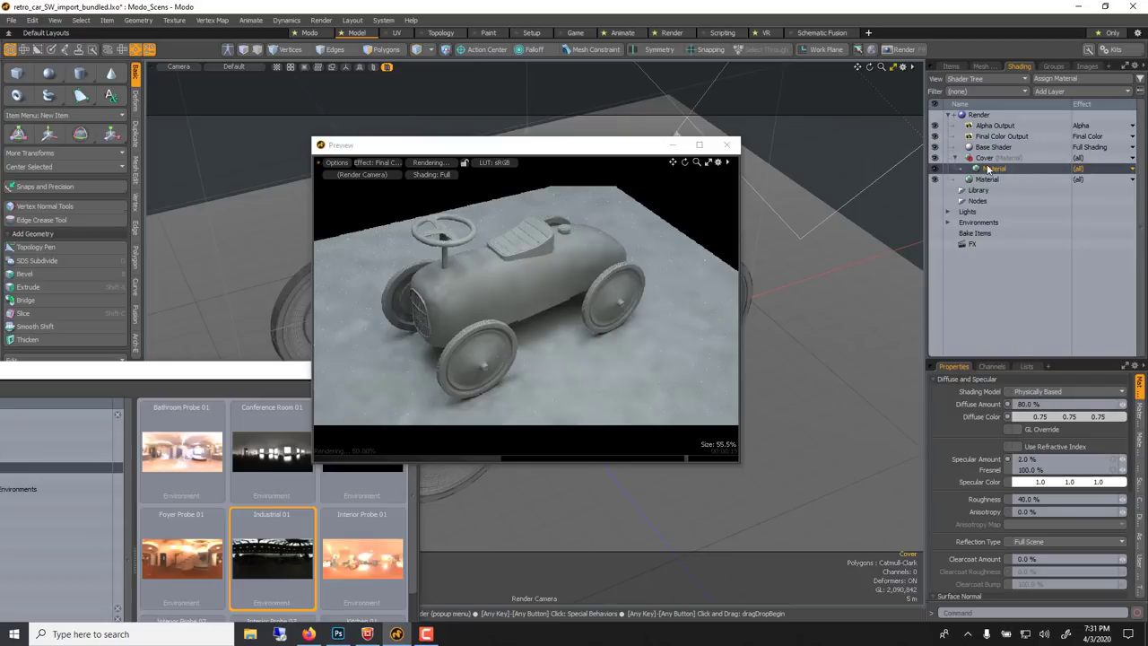
Set the Cover material's diffuse color to a pale pink of 0.88, 0.75, 0.72.
click(1033, 417)
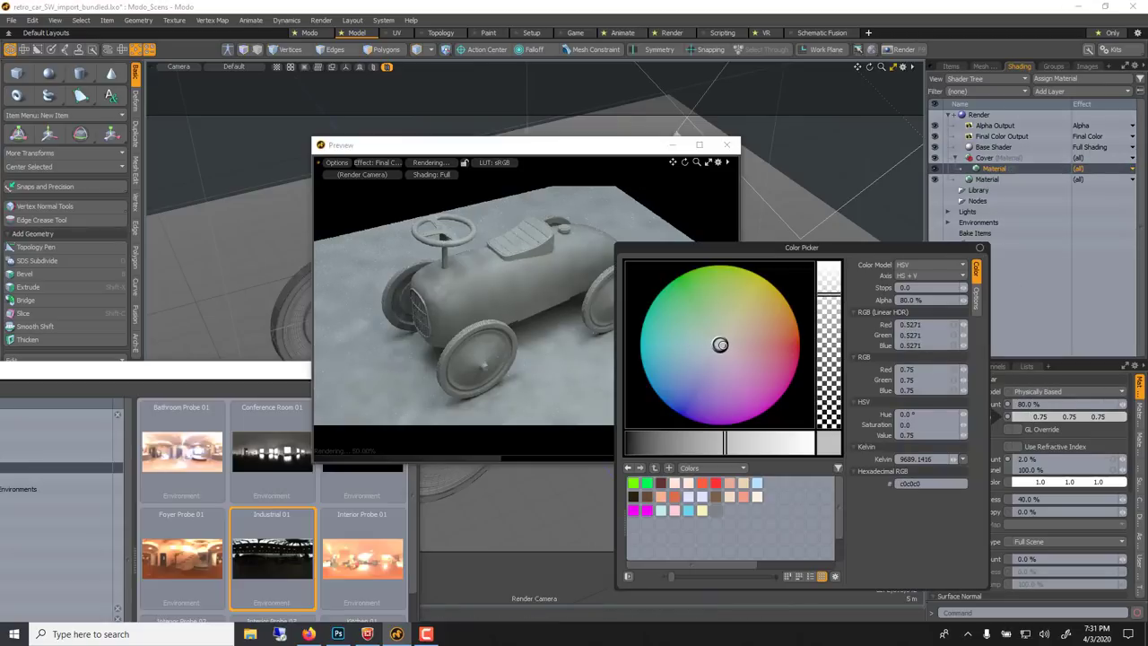
drag(720, 345, 748, 341)
drag(724, 443, 766, 443)
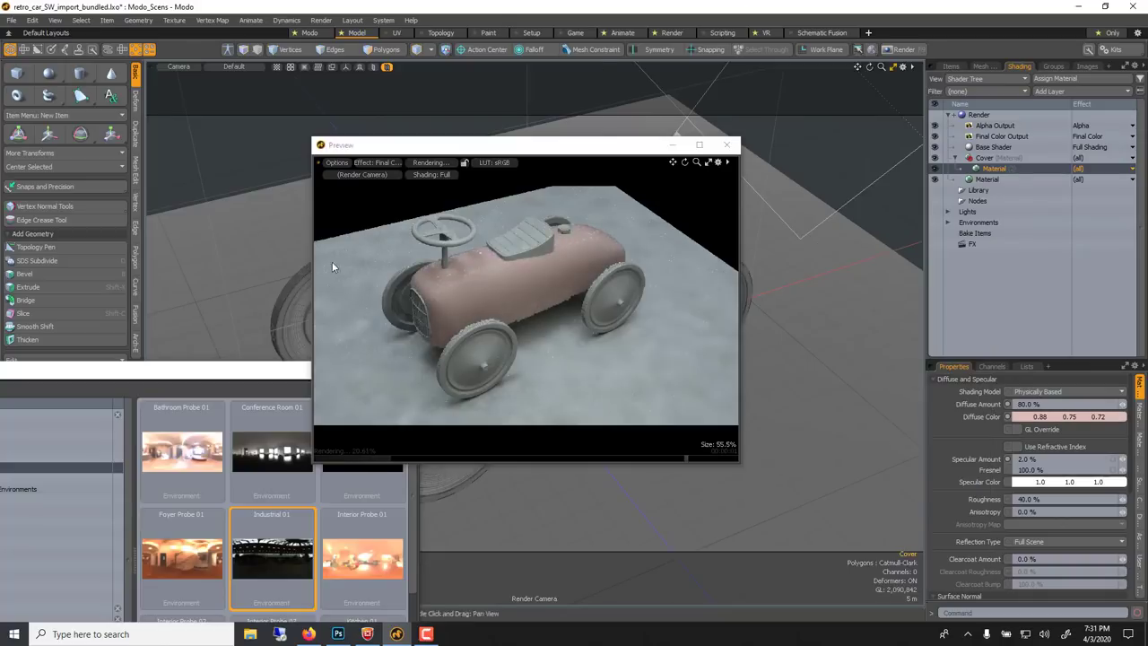
Set the Cover material's specular amount to 100% and its diffuse amount to 20%.
drag(228, 374, 290, 370)
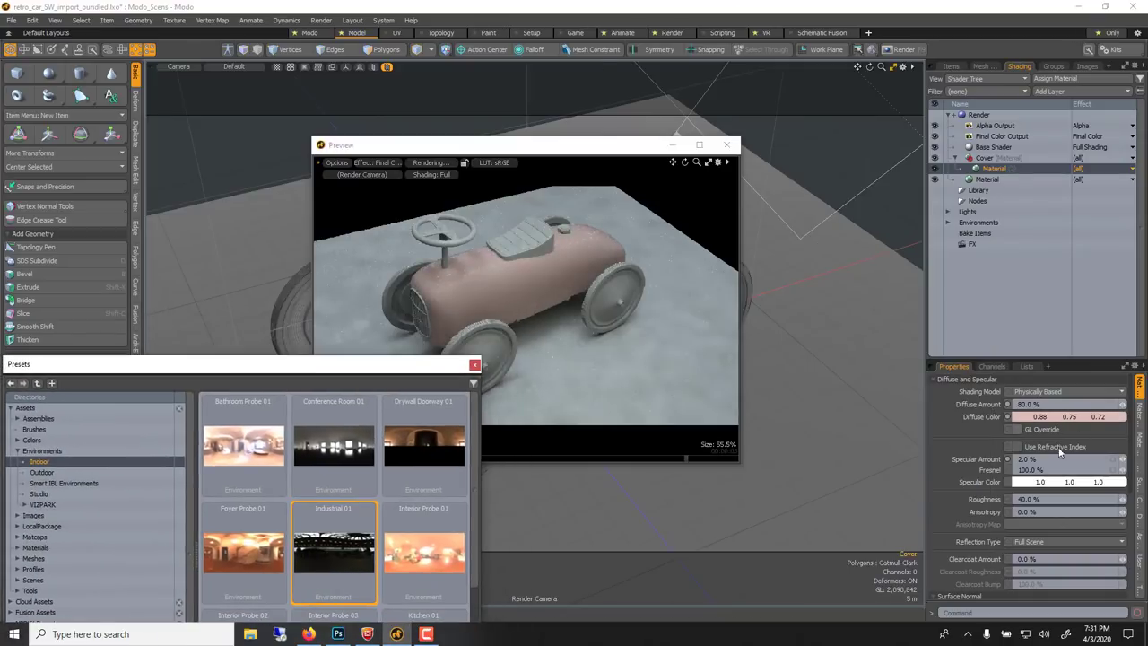
click(1040, 459)
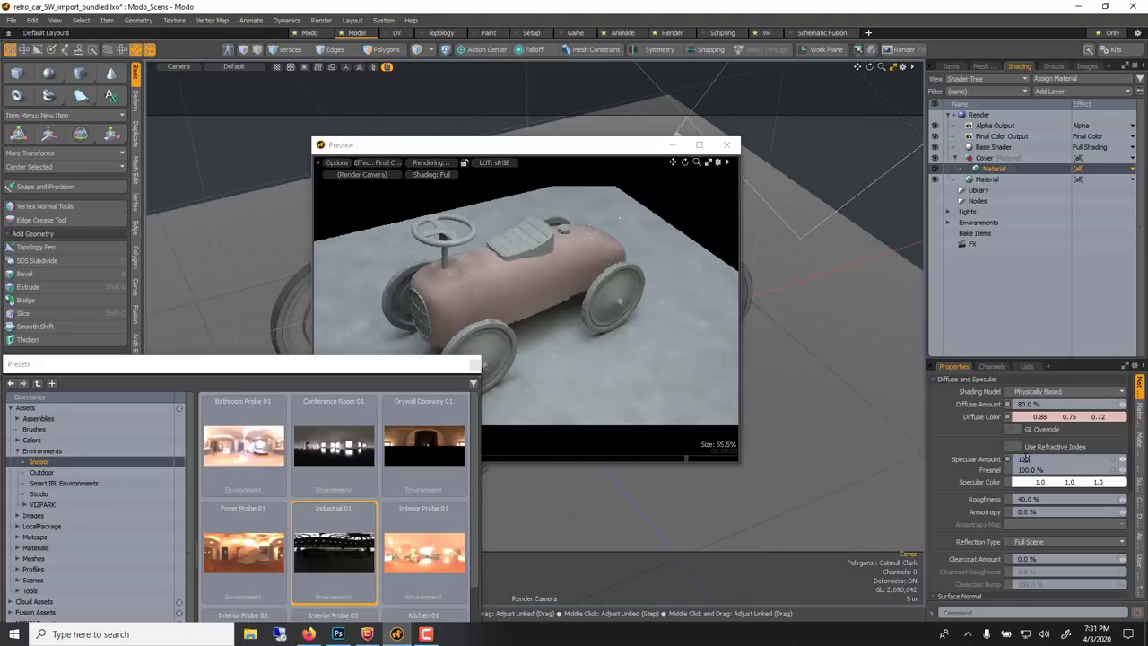
key(Return)
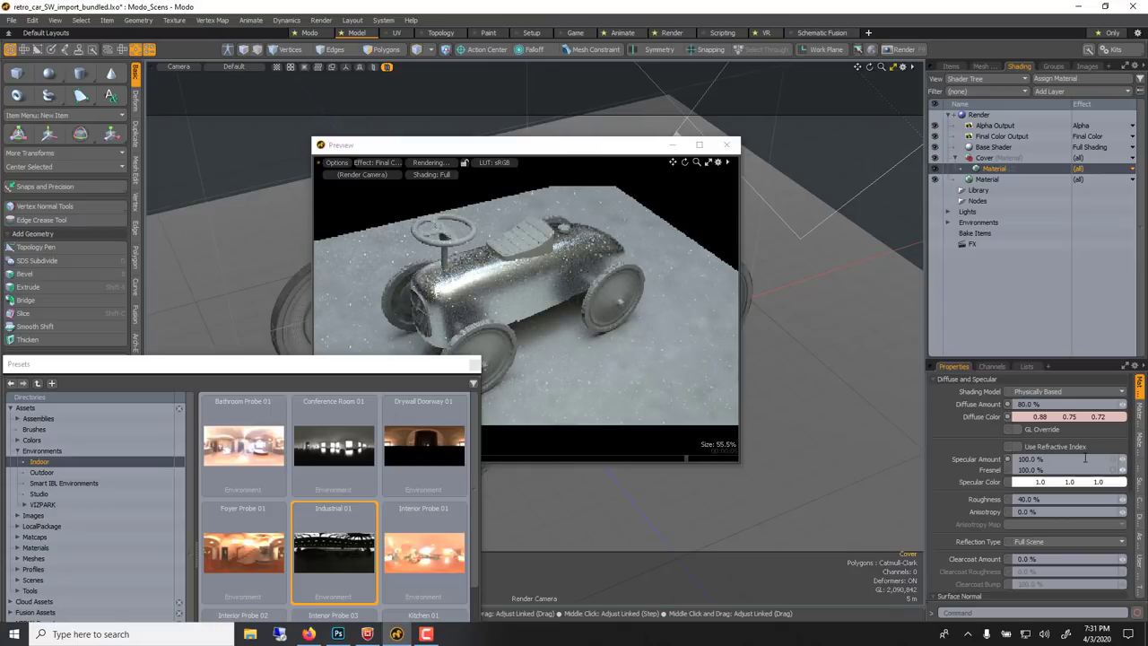
click(1057, 403)
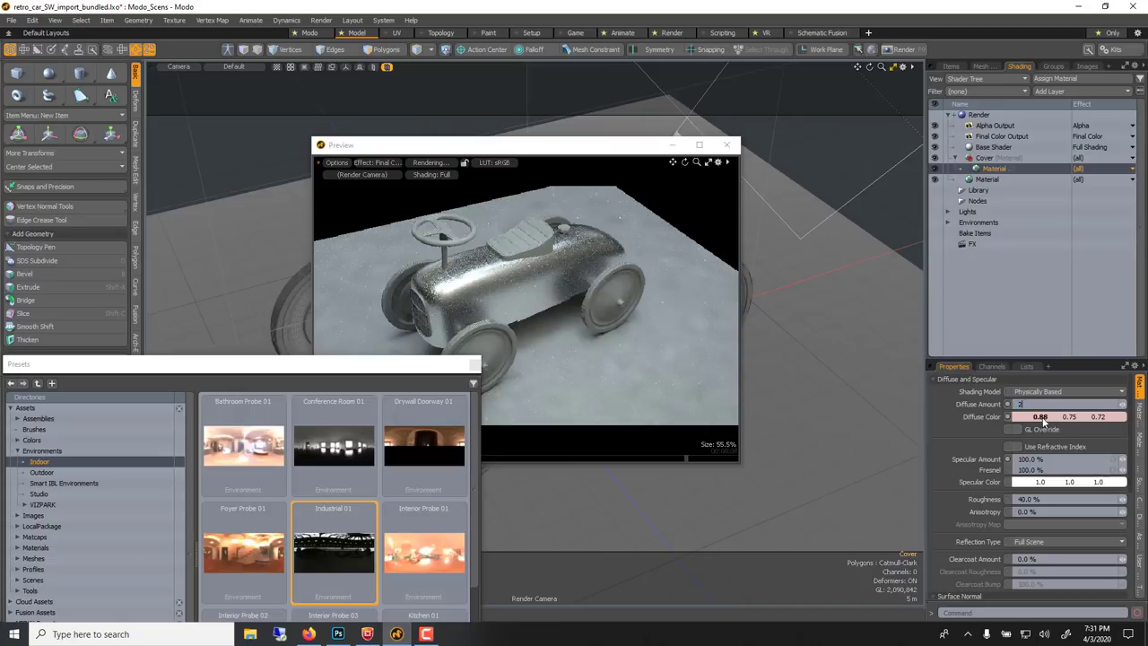
text(20)
key(Return)
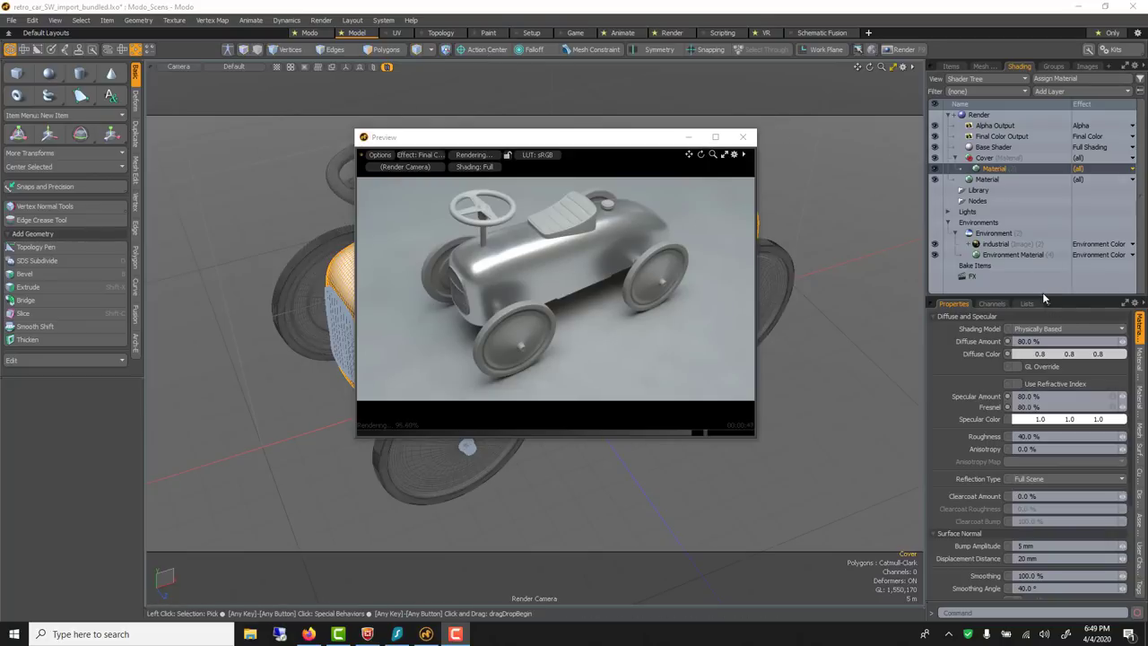
Enlarge the properties area and set the Cover material's specular amount to 4%.
drag(1043, 294, 1040, 269)
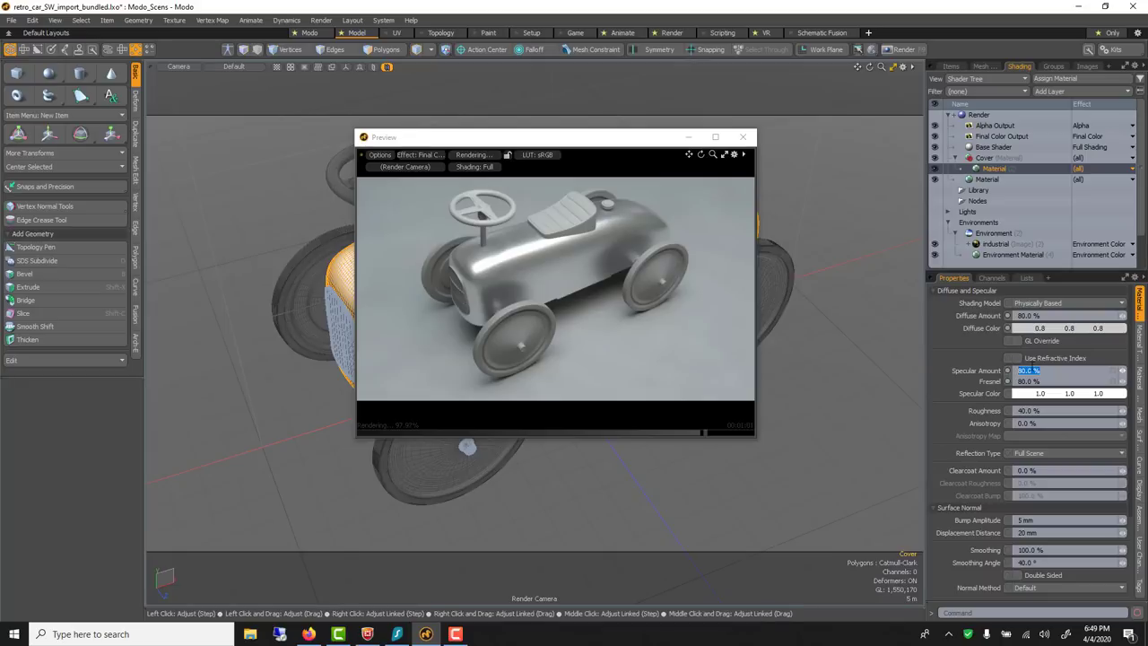
text(4)
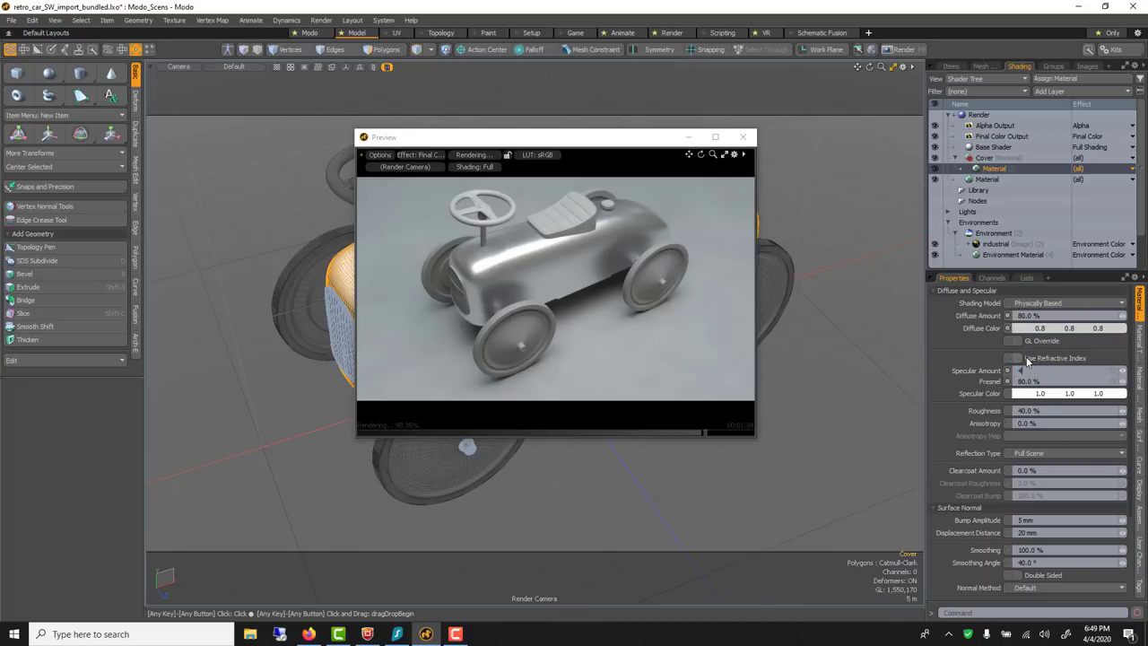
key(Return)
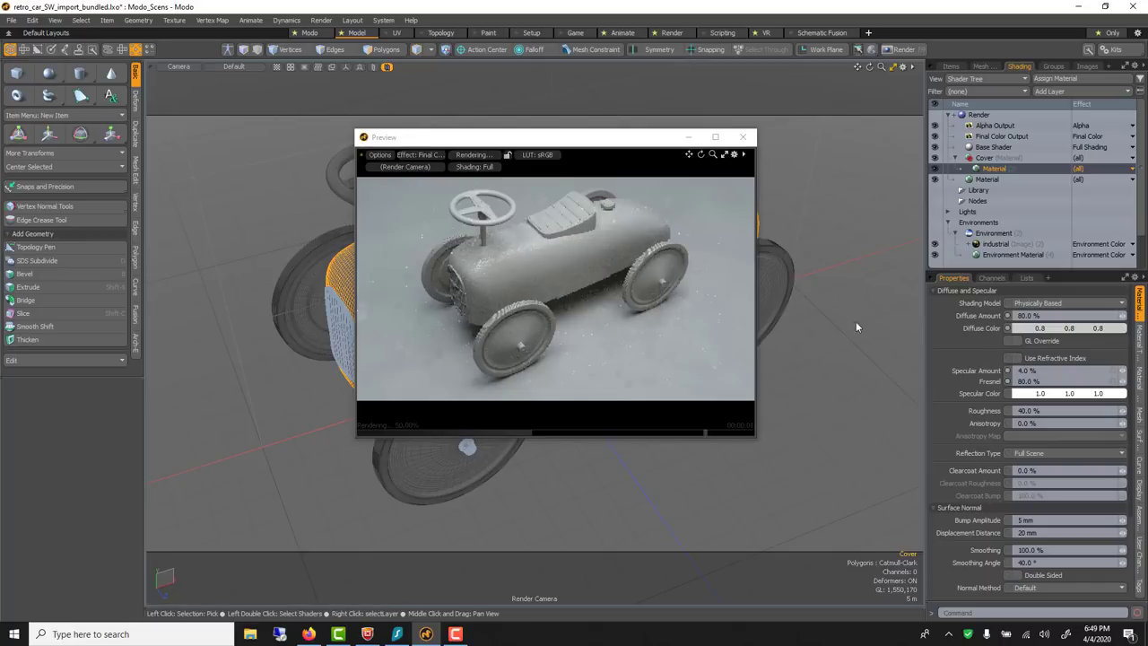
Set the Cover material's specular amount to 80% and its diffuse amount to 10%.
click(976, 366)
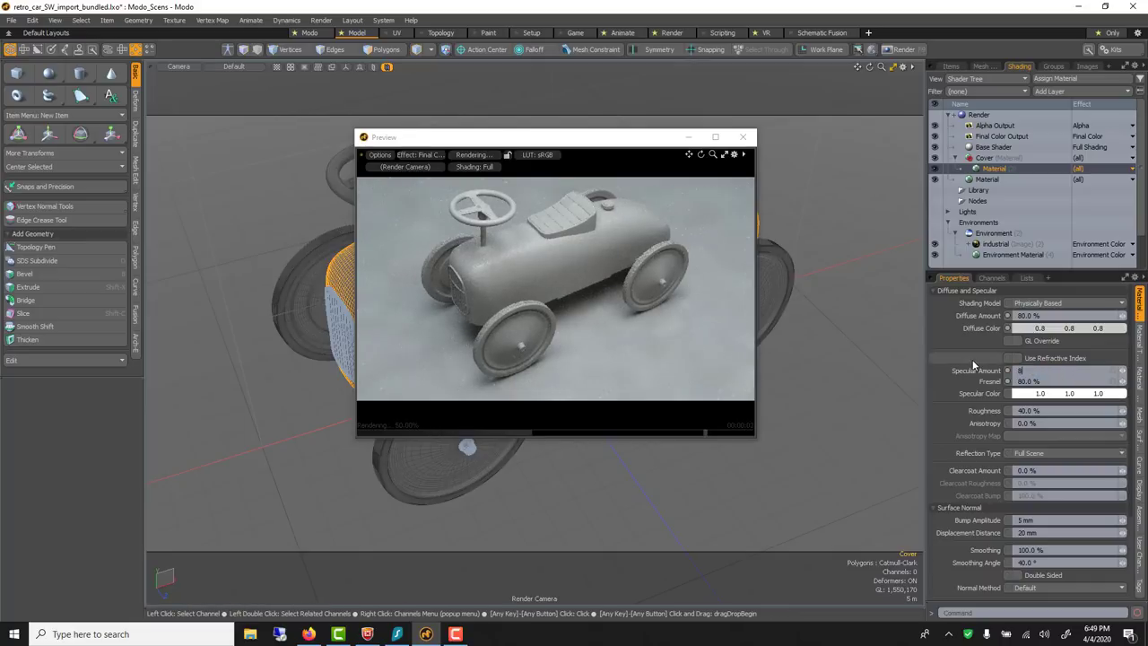
text(80)
key(Return)
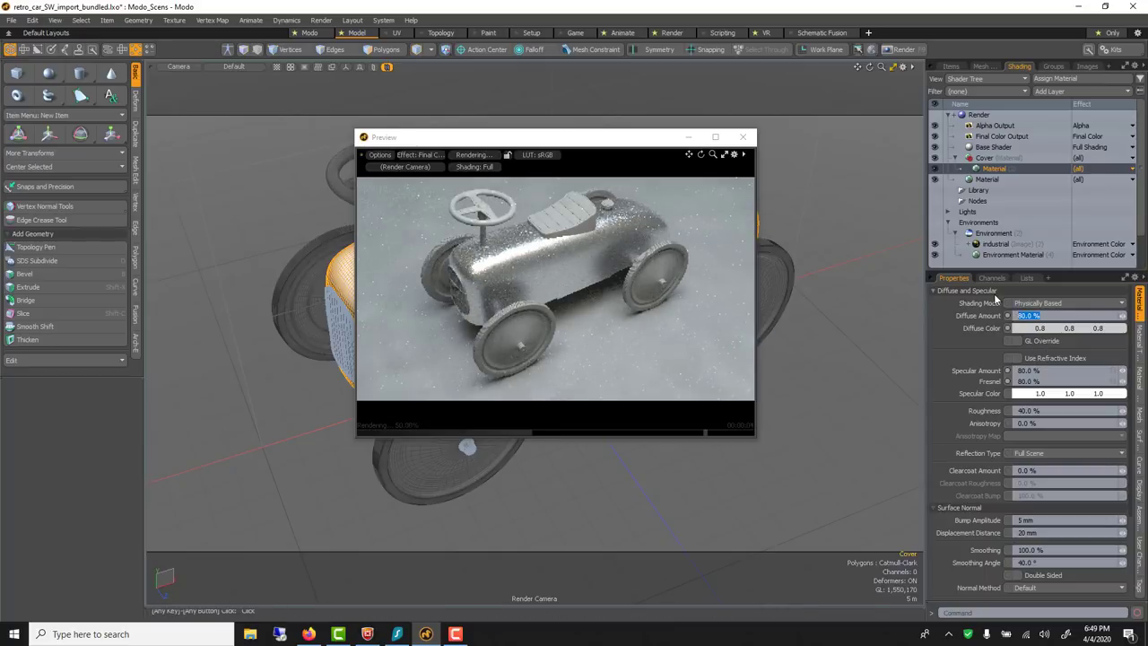
text(10)
key(Return)
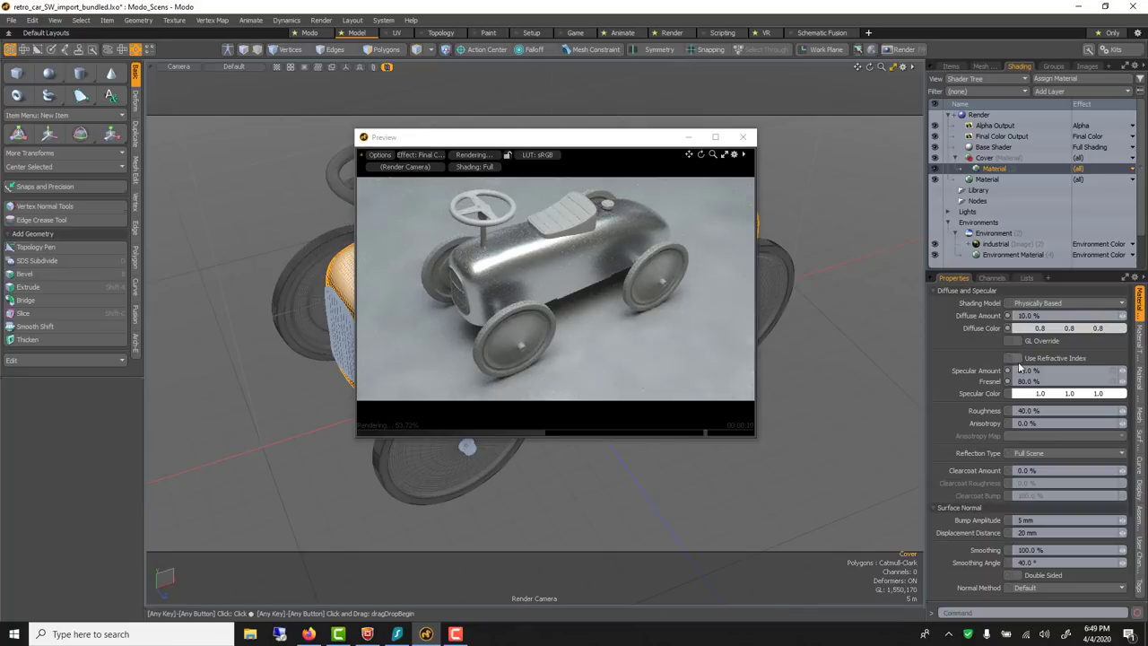
Set the Cover material's specular amount to 2%, diffuse amount to 80% and diffuse color to 0.8, 0.78, 0.76.
key(Return)
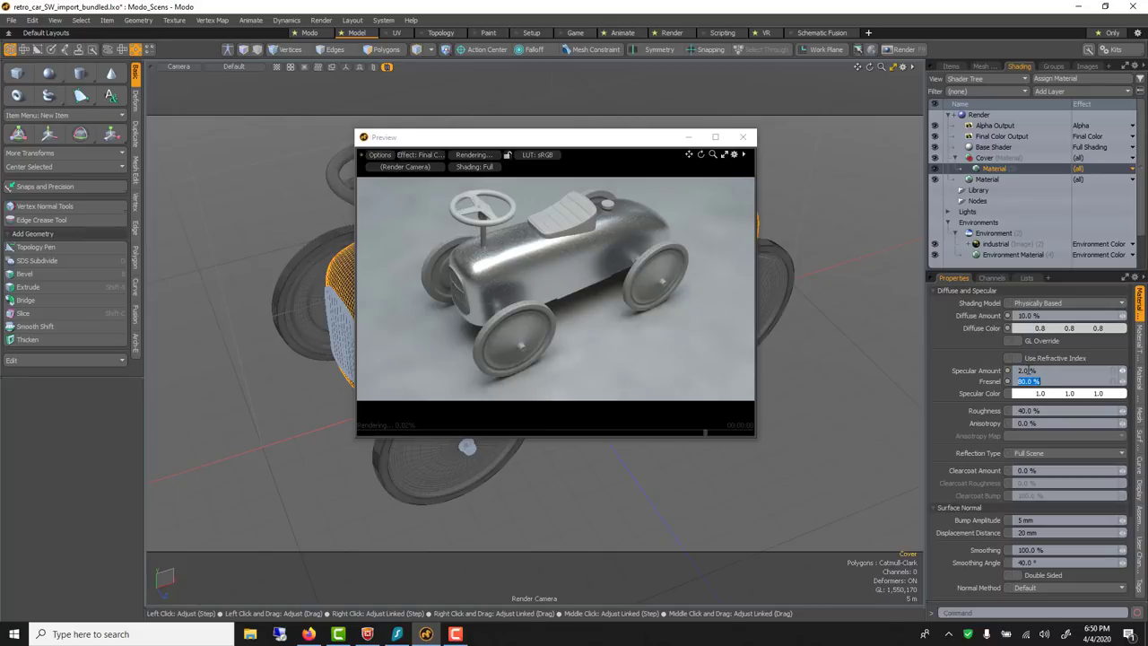
double_click(1041, 315)
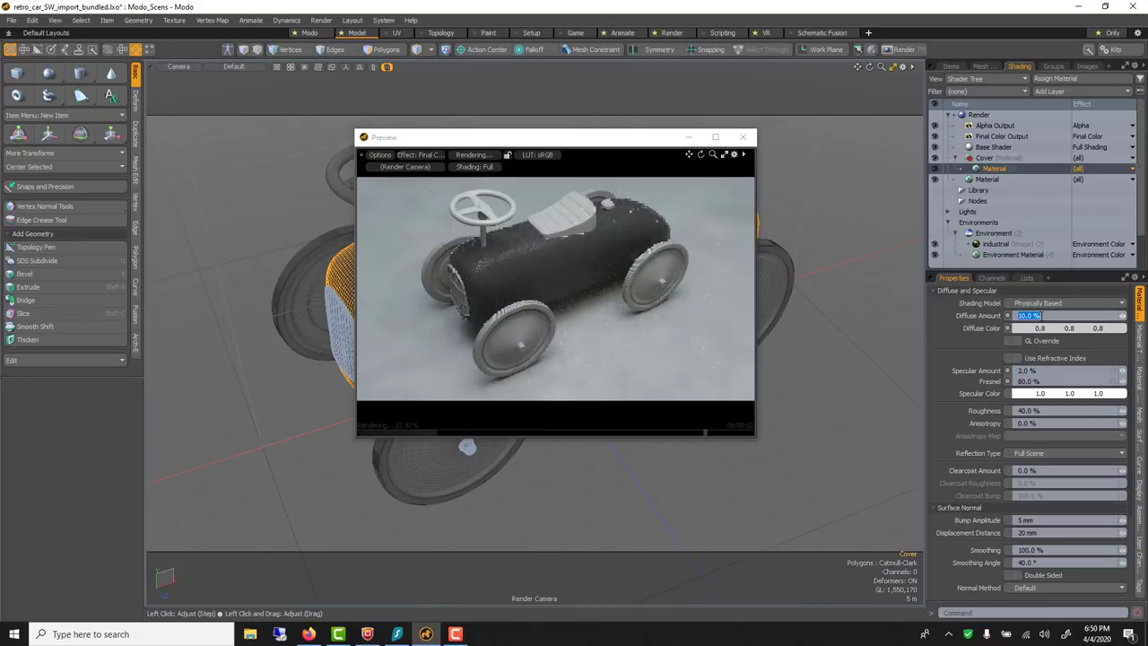
text(80)
key(Return)
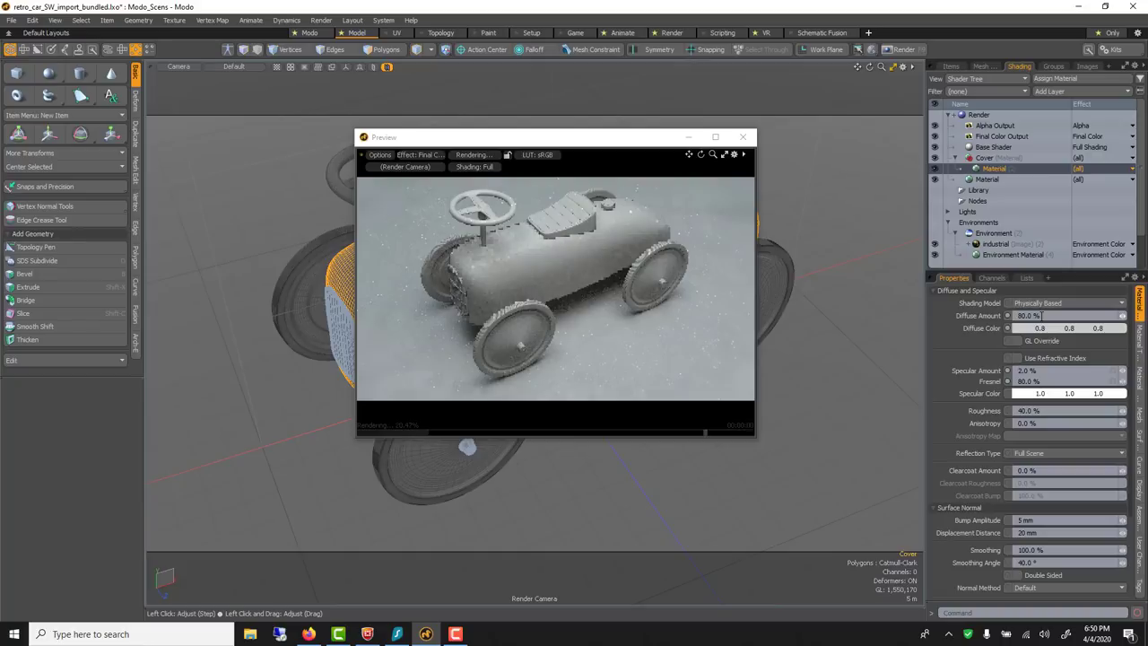
click(1043, 328)
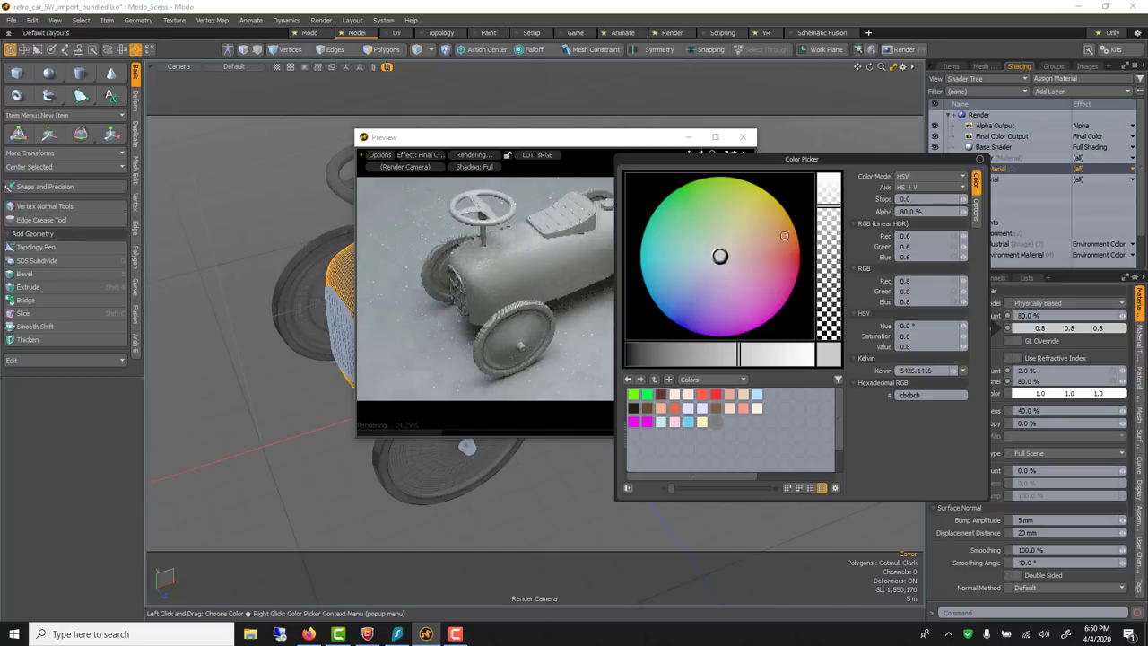
mouse_move(778, 240)
mouse_down()
mouse_move(768, 225)
mouse_move(726, 251)
mouse_up()
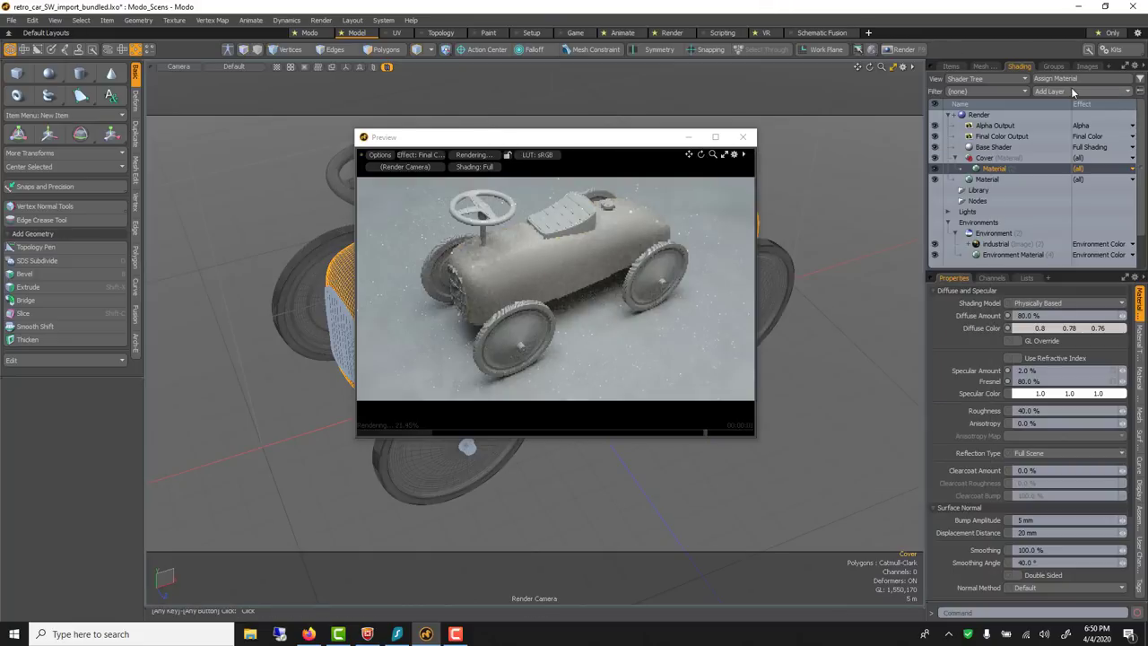
Load the basecolor image from the maptxt folder as an image map layer on the Cover material.
click(1071, 91)
mouse_move(1076, 145)
mouse_move(1077, 165)
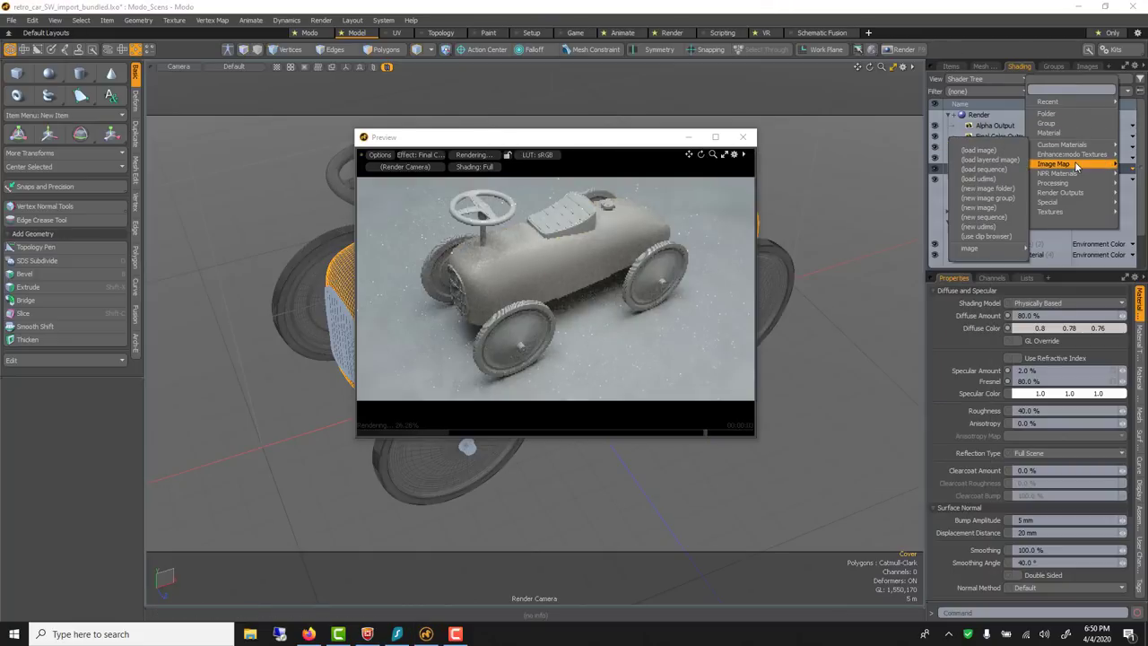
click(948, 4)
click(1047, 92)
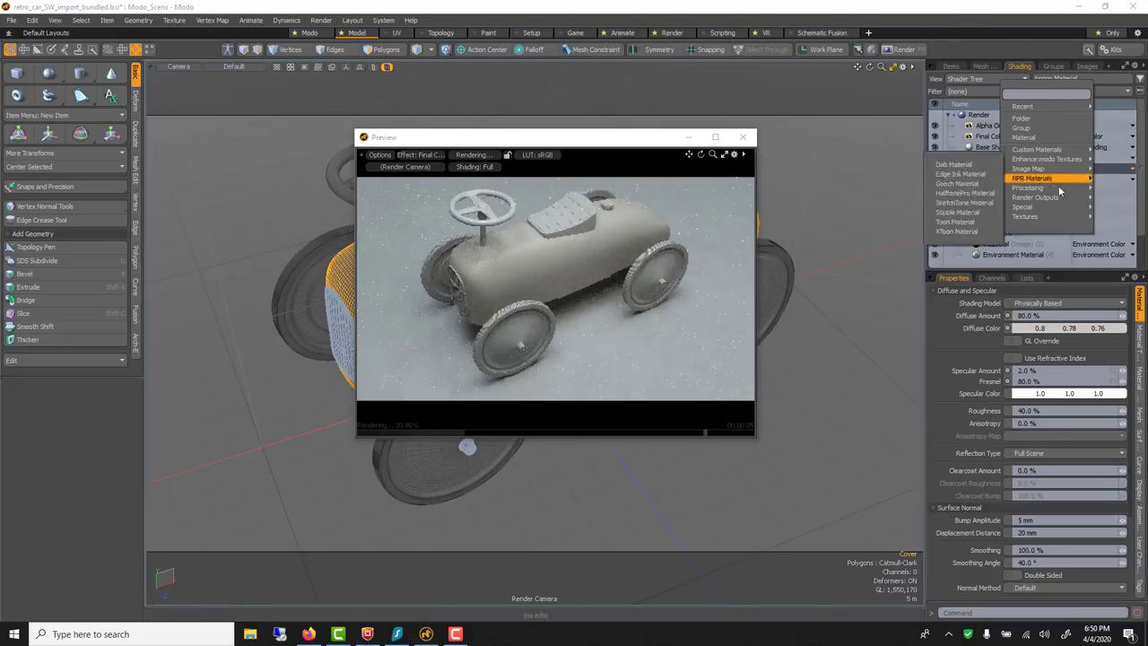
mouse_move(1051, 163)
click(955, 154)
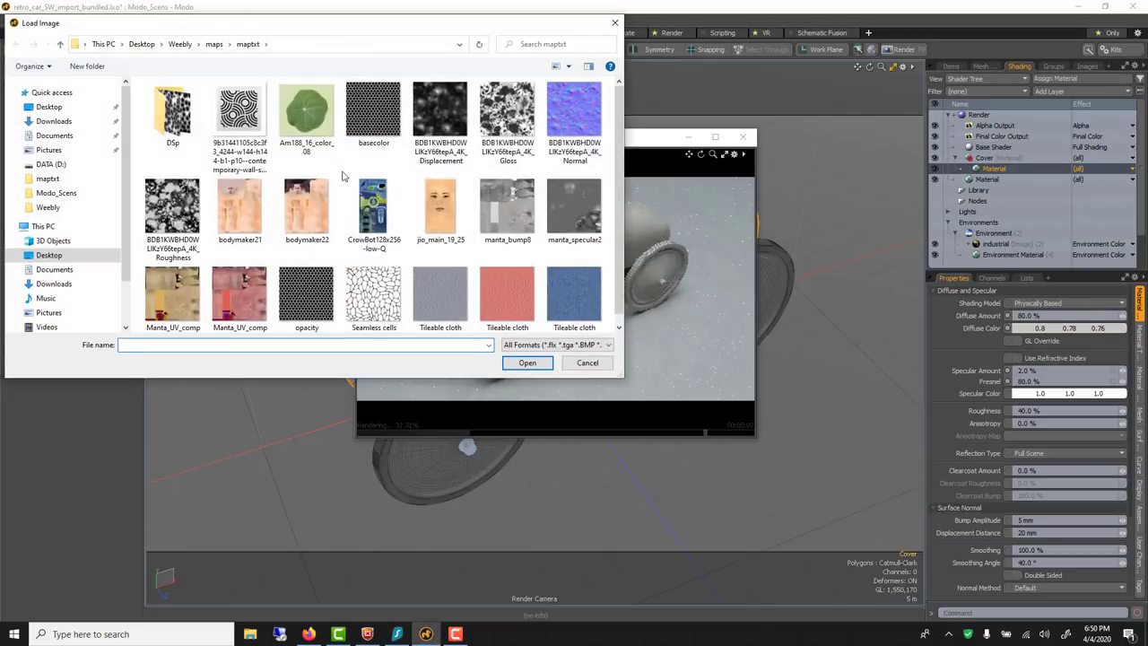
click(373, 112)
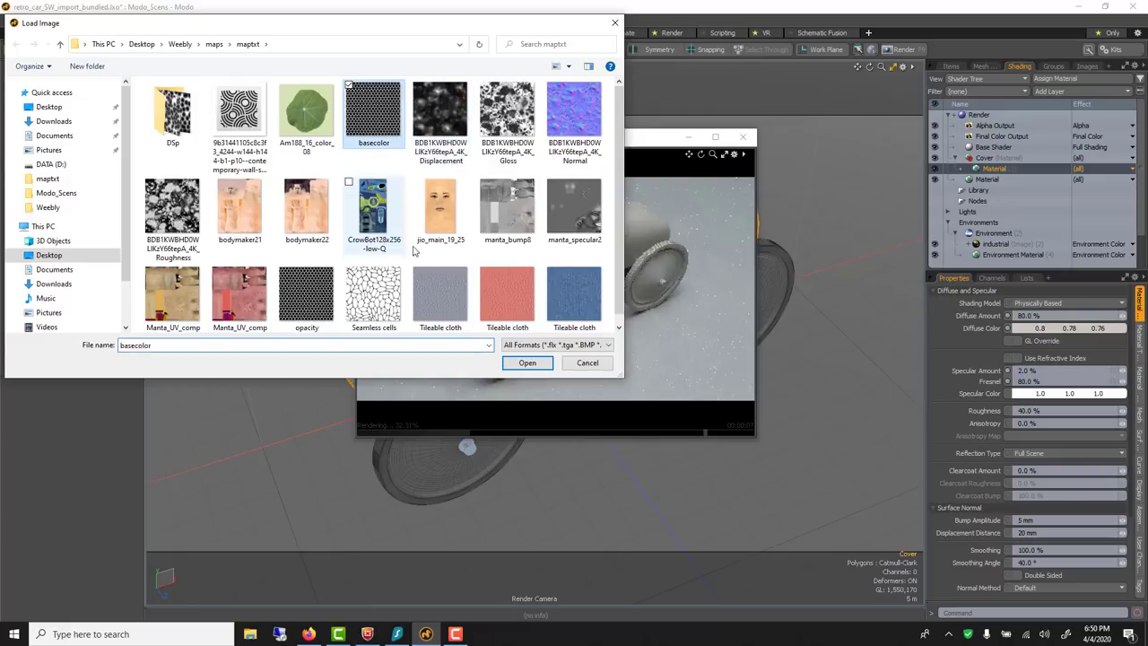
click(525, 362)
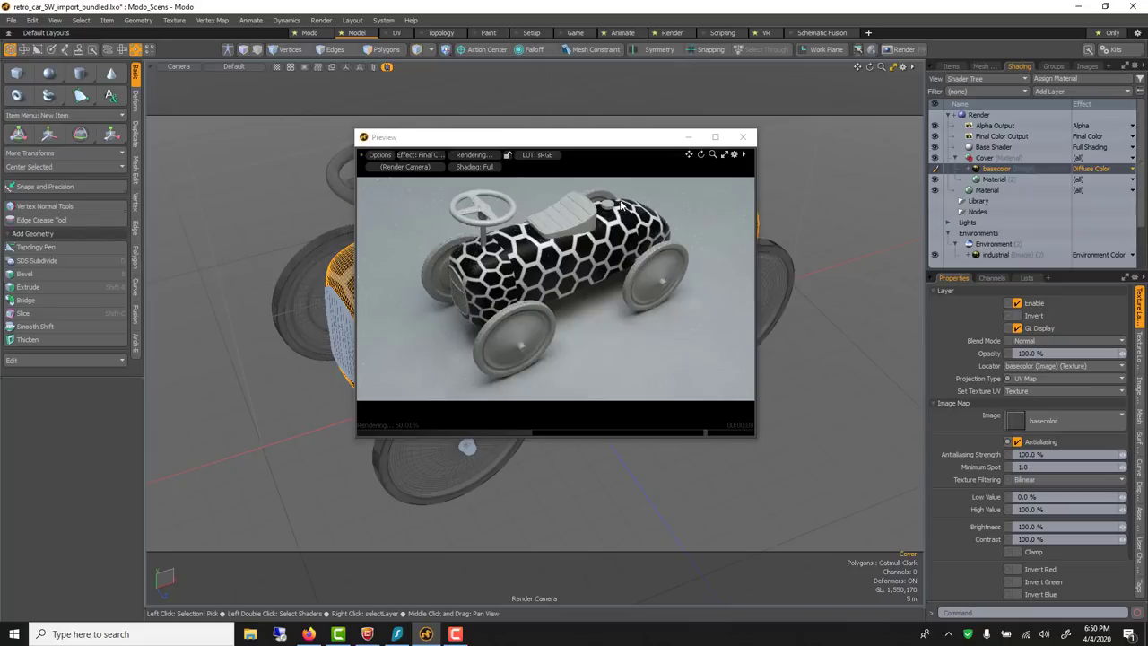
Delete the basecolor image layer from the Cover material group.
click(1016, 180)
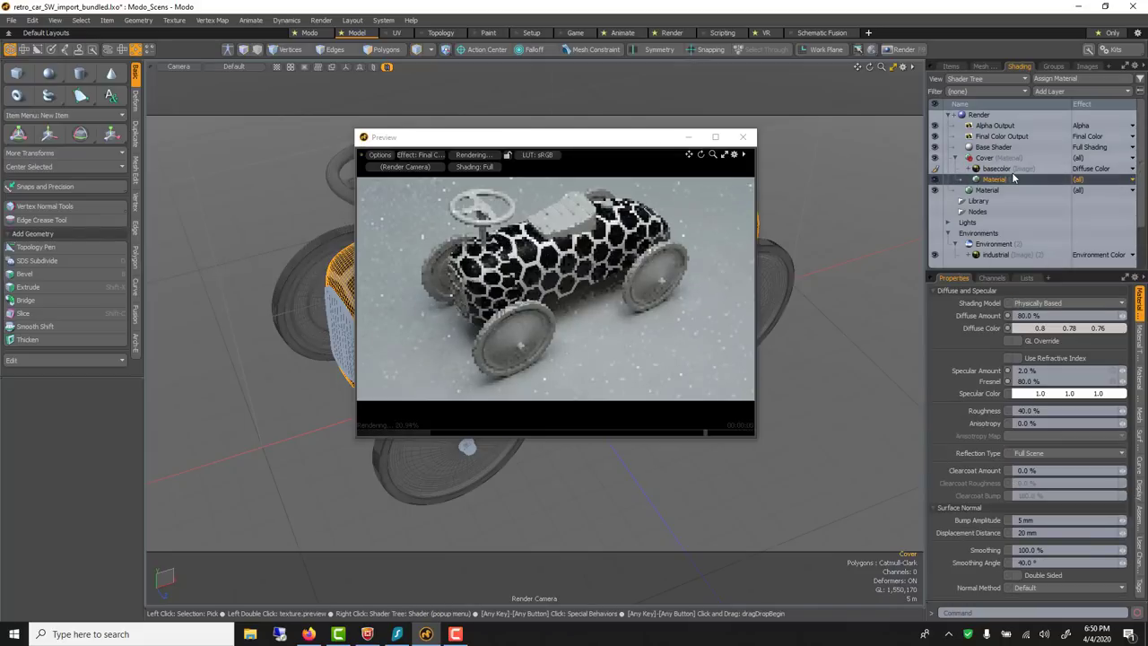
click(1012, 170)
key(Delete)
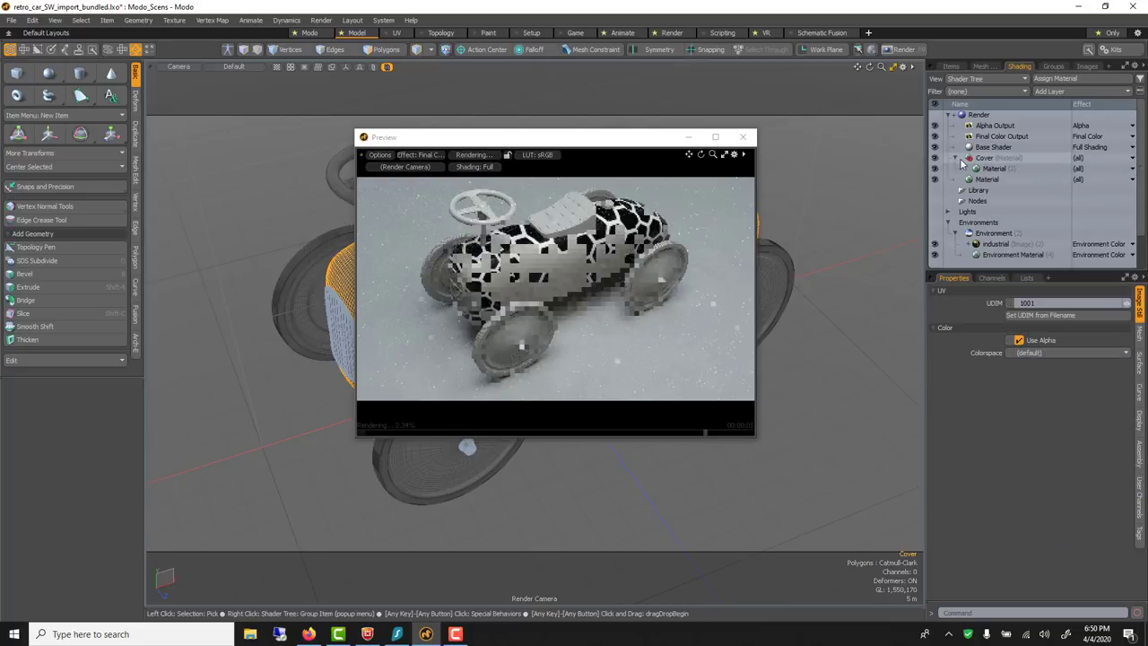
click(959, 161)
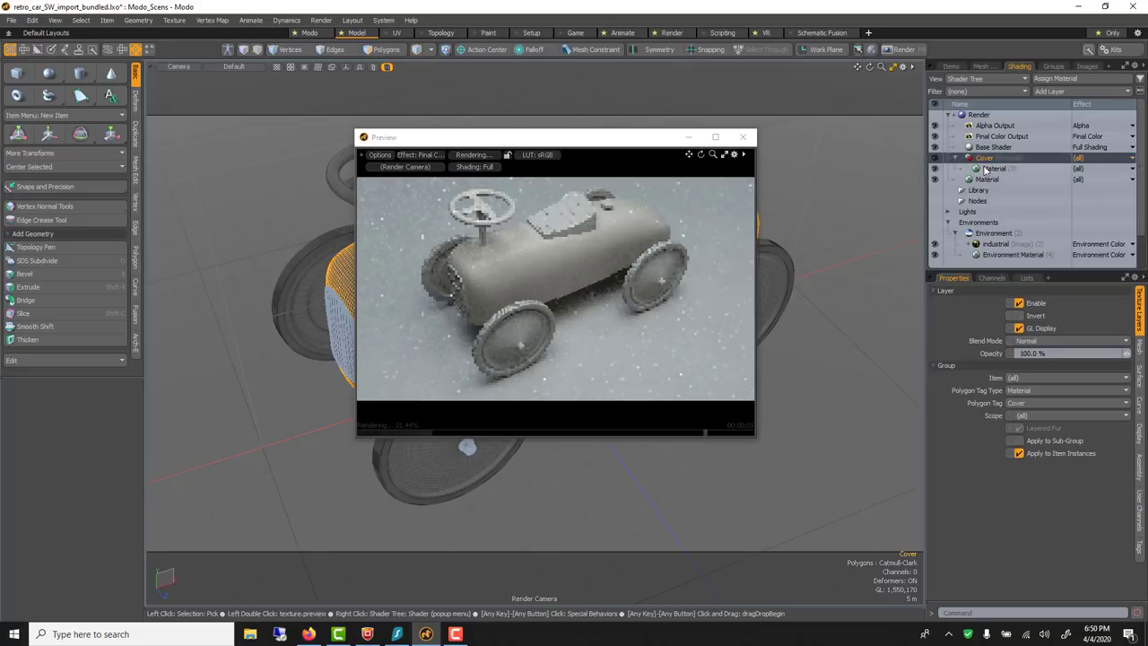
click(988, 169)
click(976, 159)
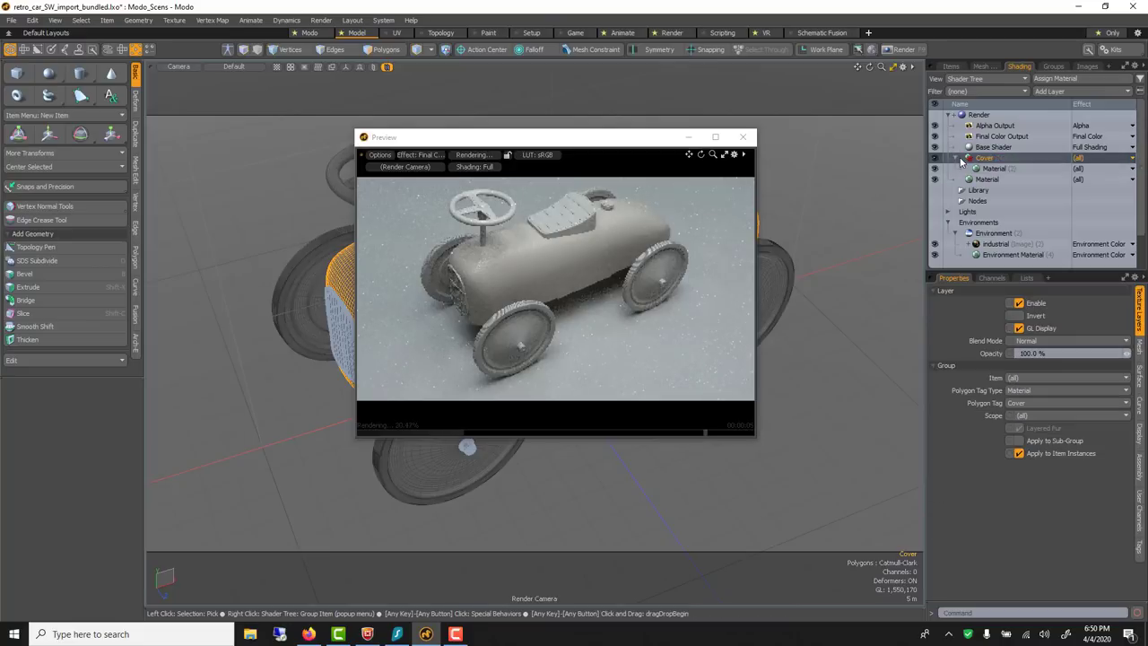
Uncover the seat behind the render preview and start a new polygon material named Seat for the seat mesh.
drag(603, 137, 725, 152)
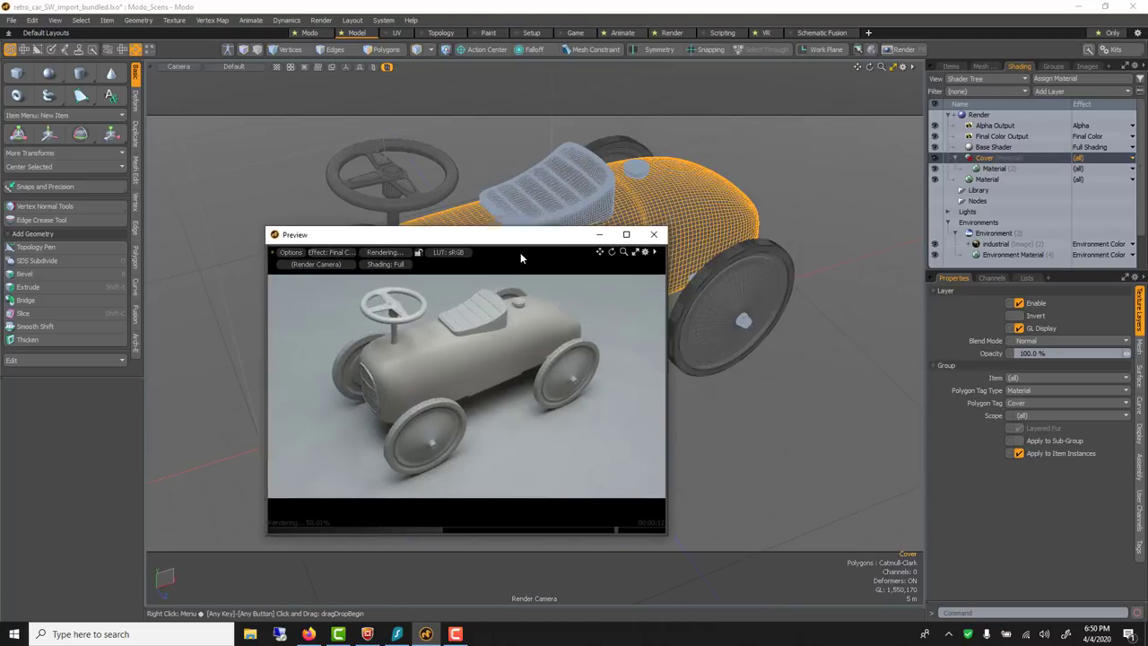
drag(521, 254, 503, 266)
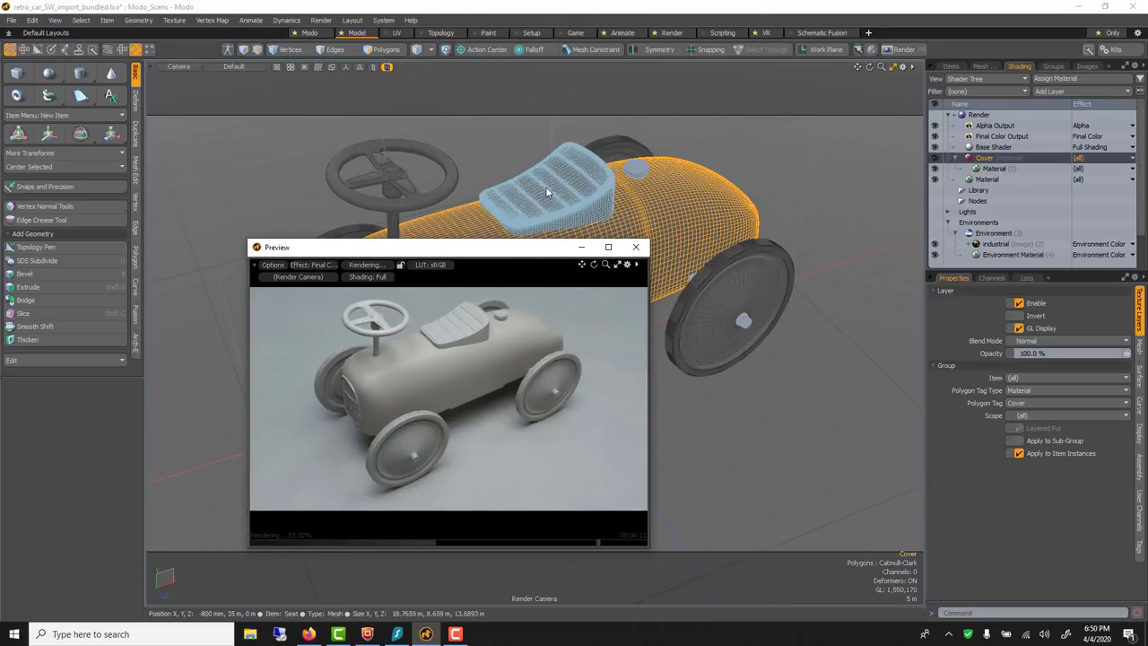
click(547, 189)
key(m)
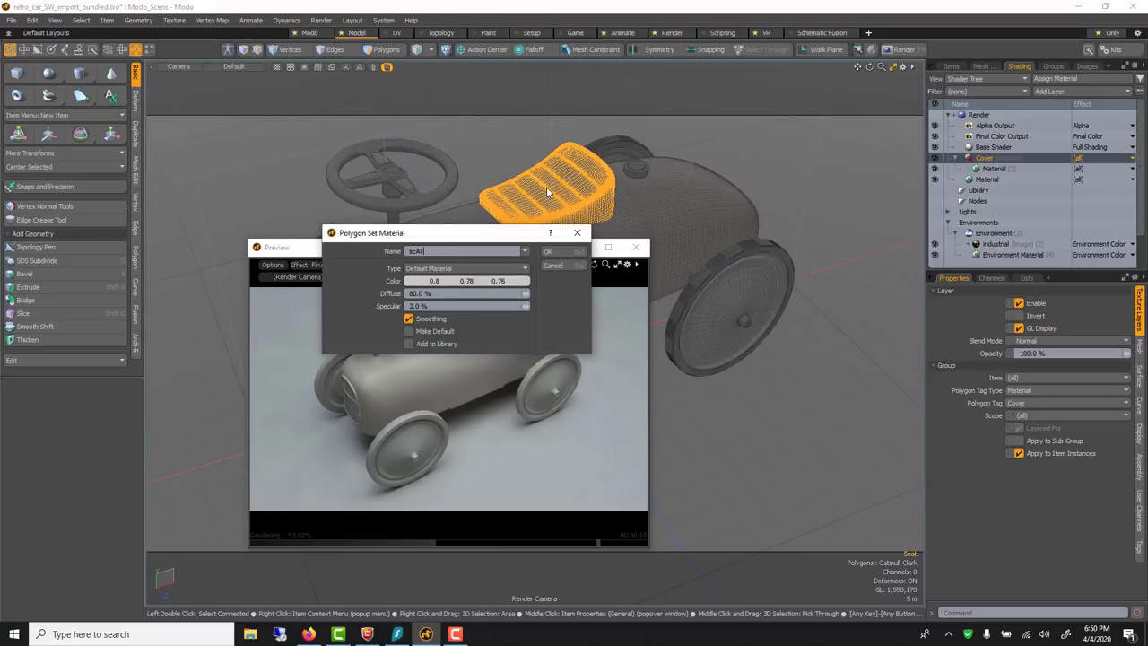
text(sEAT)
key(BackSpace)
key(BackSpace)
key(BackSpace)
key(BackSpace)
text(Seat)
Set the Seat material's color to brown (RGB 128, 64, 0) and assign it to the seat.
click(484, 282)
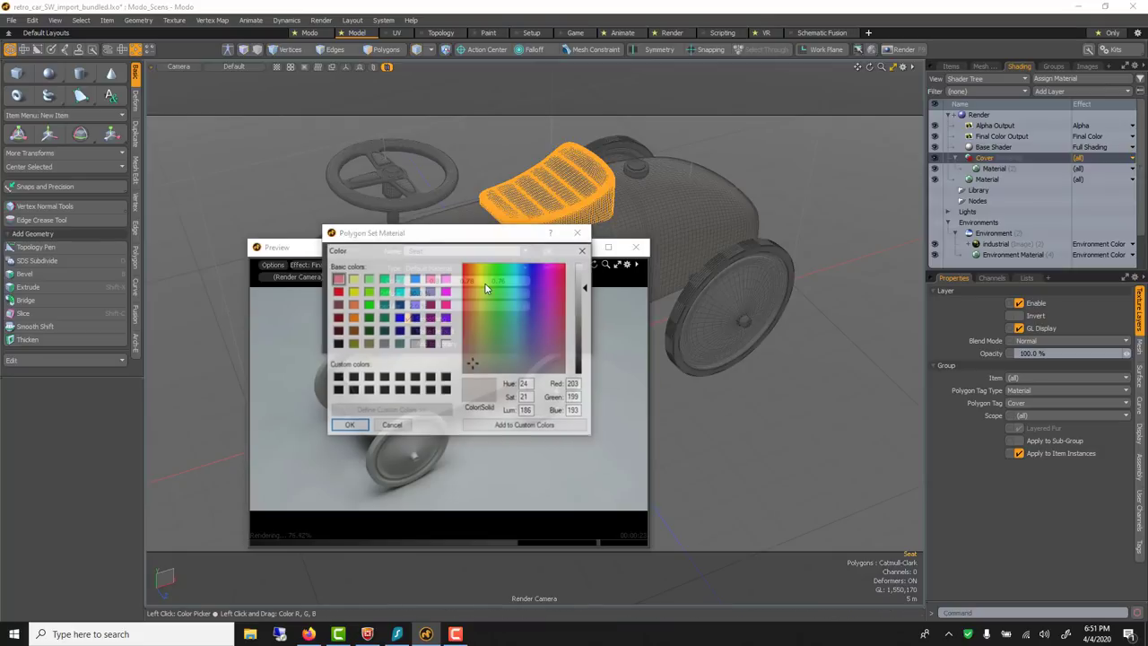
click(431, 304)
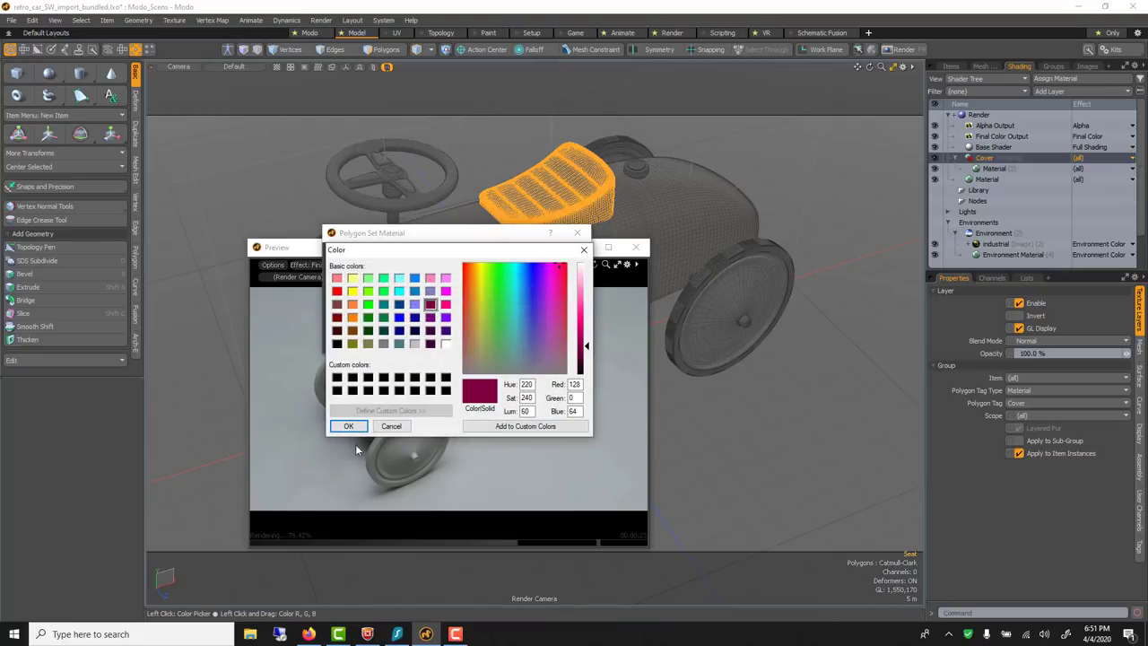
click(352, 331)
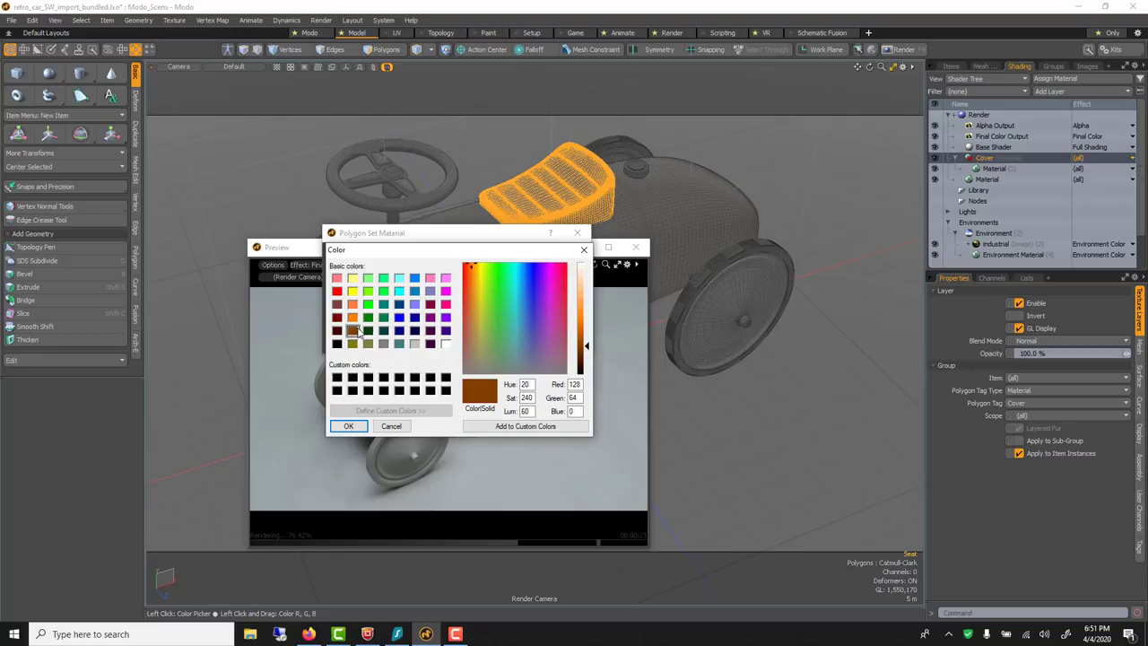
click(346, 425)
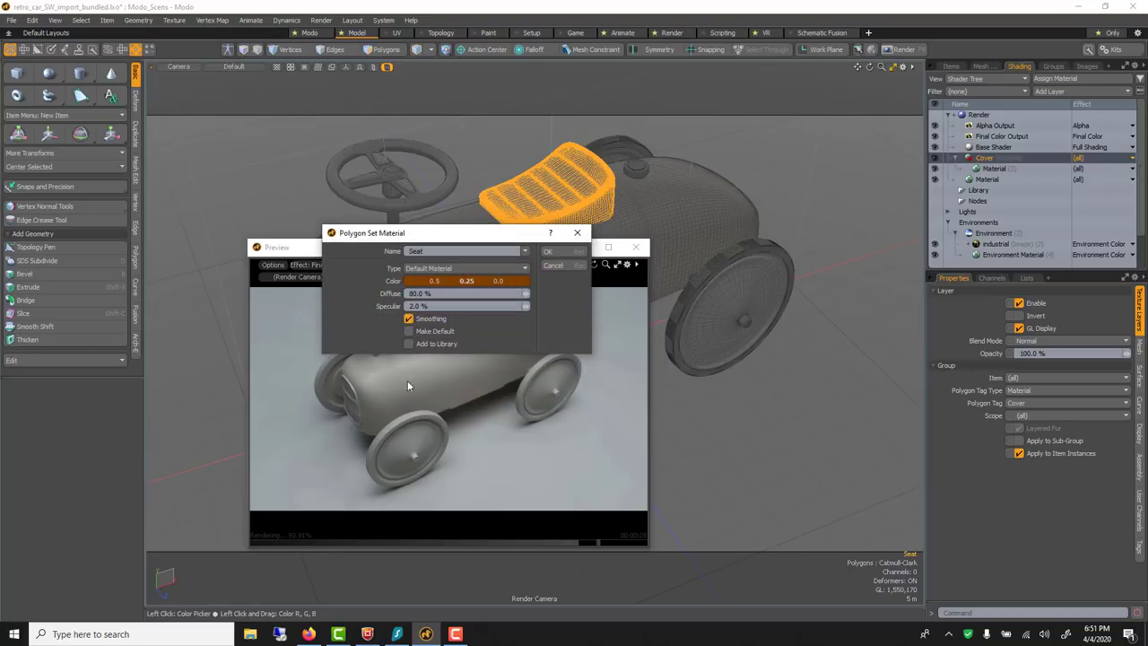
click(570, 254)
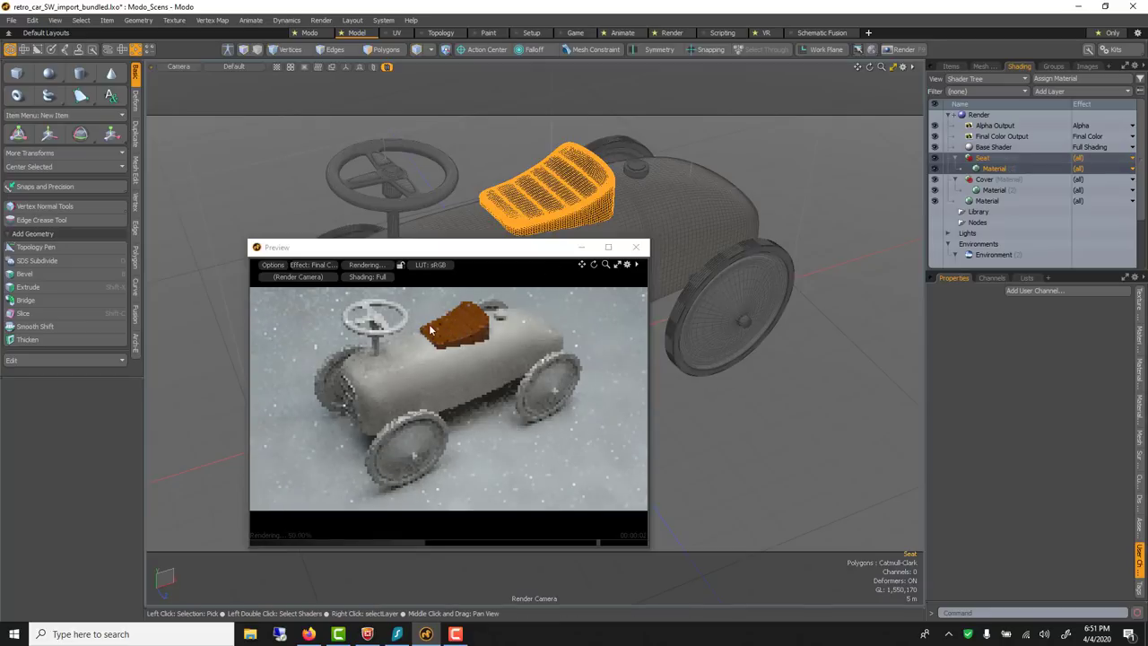
Select the steering wheel, steering column, front grille, all four wheels and the gas cap together.
click(411, 208)
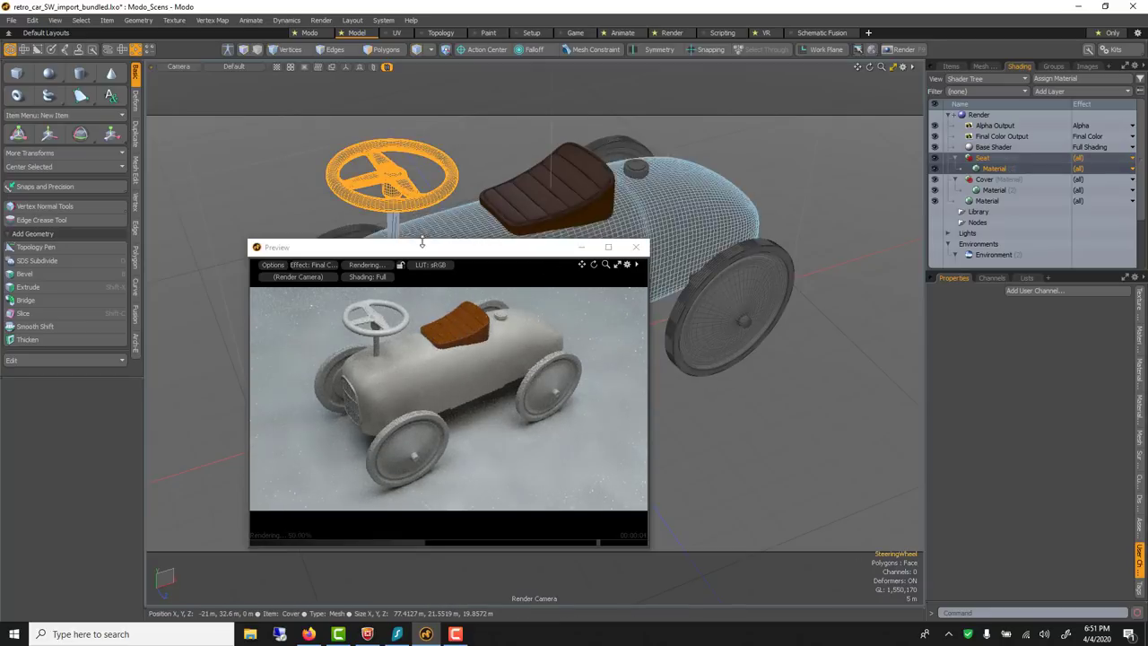
drag(424, 251, 739, 288)
click(347, 322)
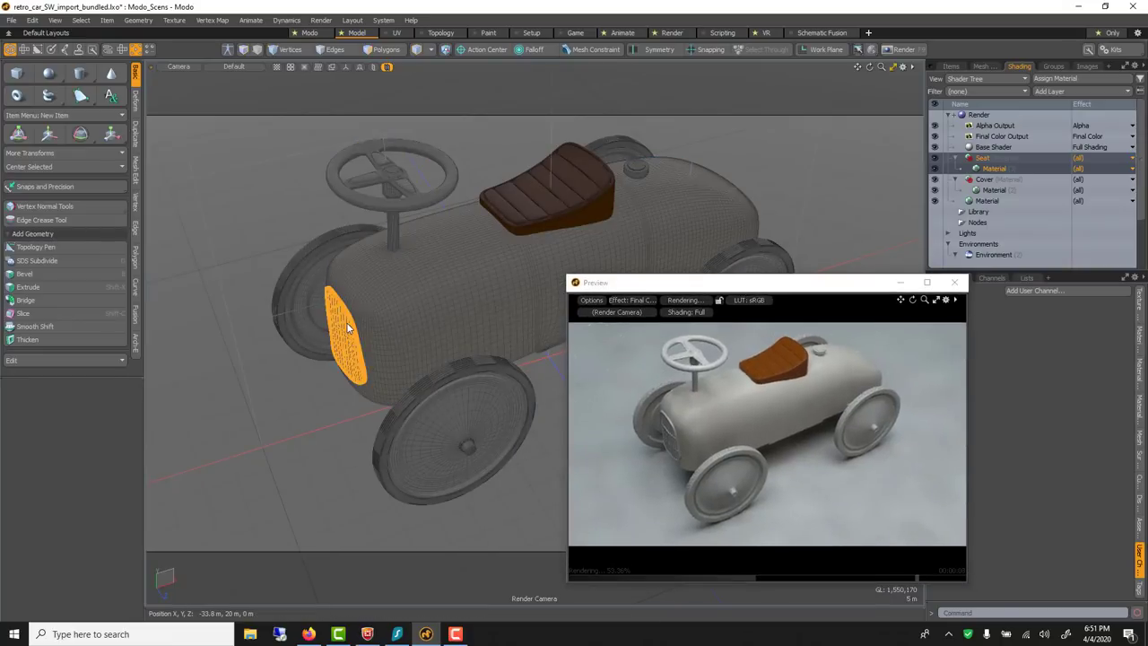
shift+click(397, 235)
shift+click(401, 183)
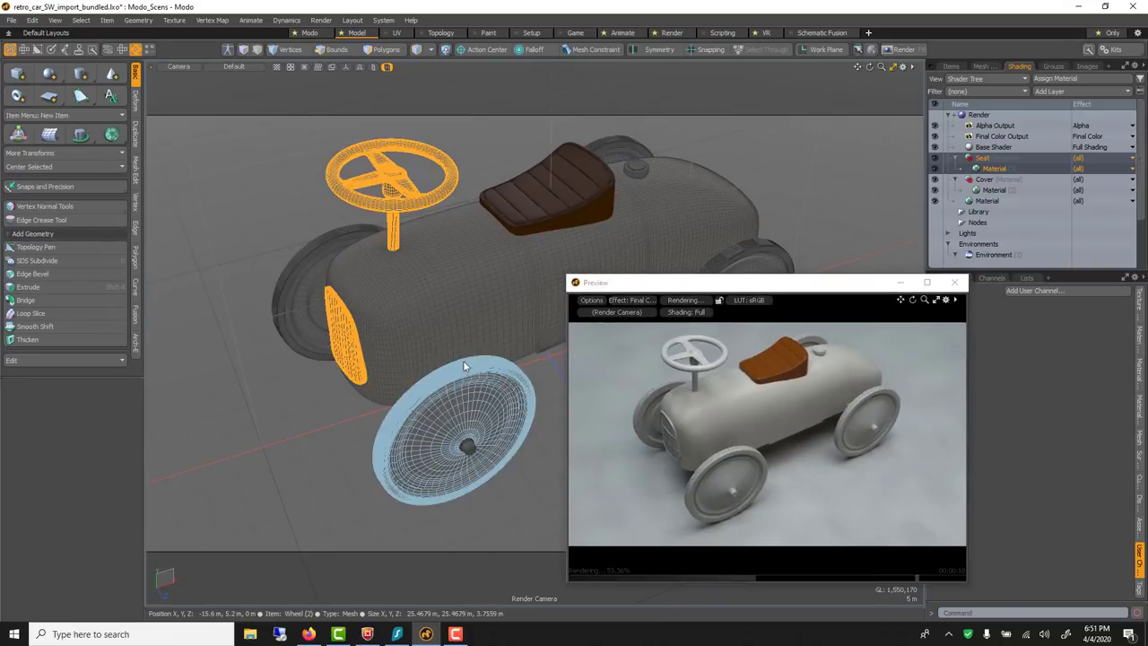
shift+click(467, 406)
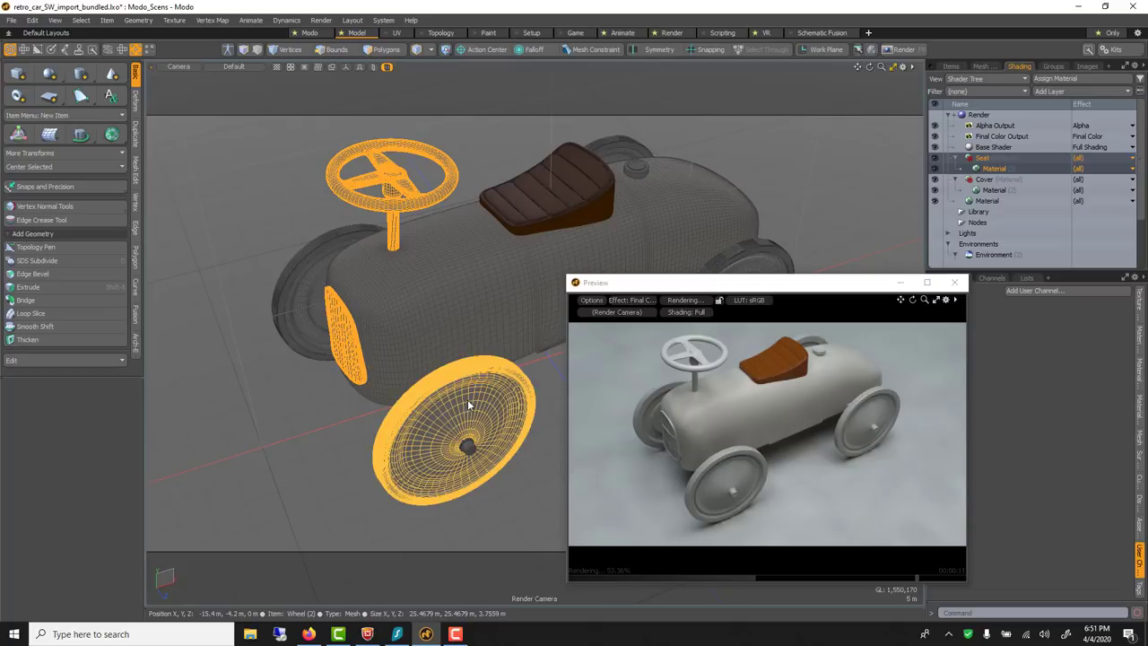
shift+click(742, 275)
shift+click(290, 289)
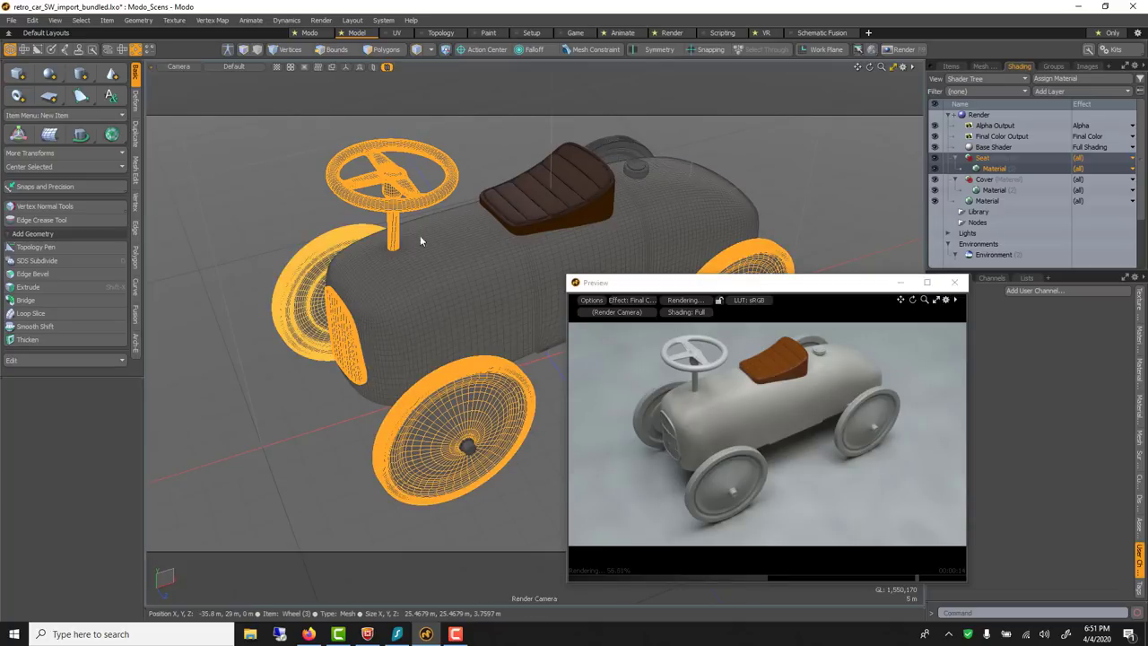
shift+click(617, 145)
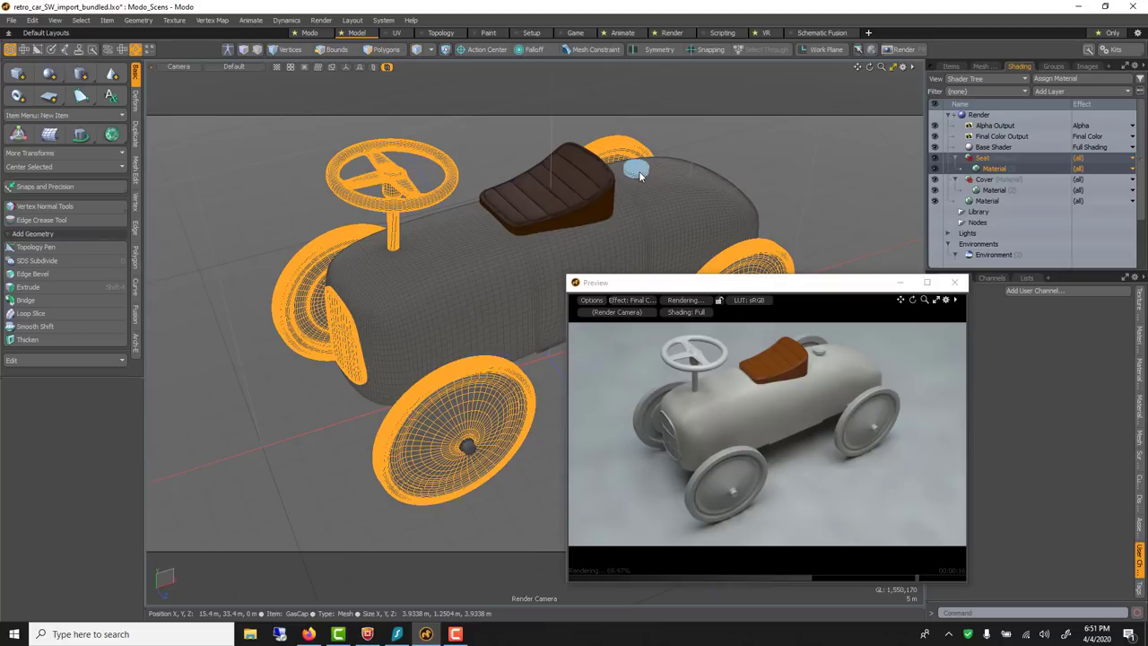
shift+click(635, 168)
Assign a new material named Chrome with light blue color (RGB 128, 128, 255) to the selected parts and check it in the preview.
key(m)
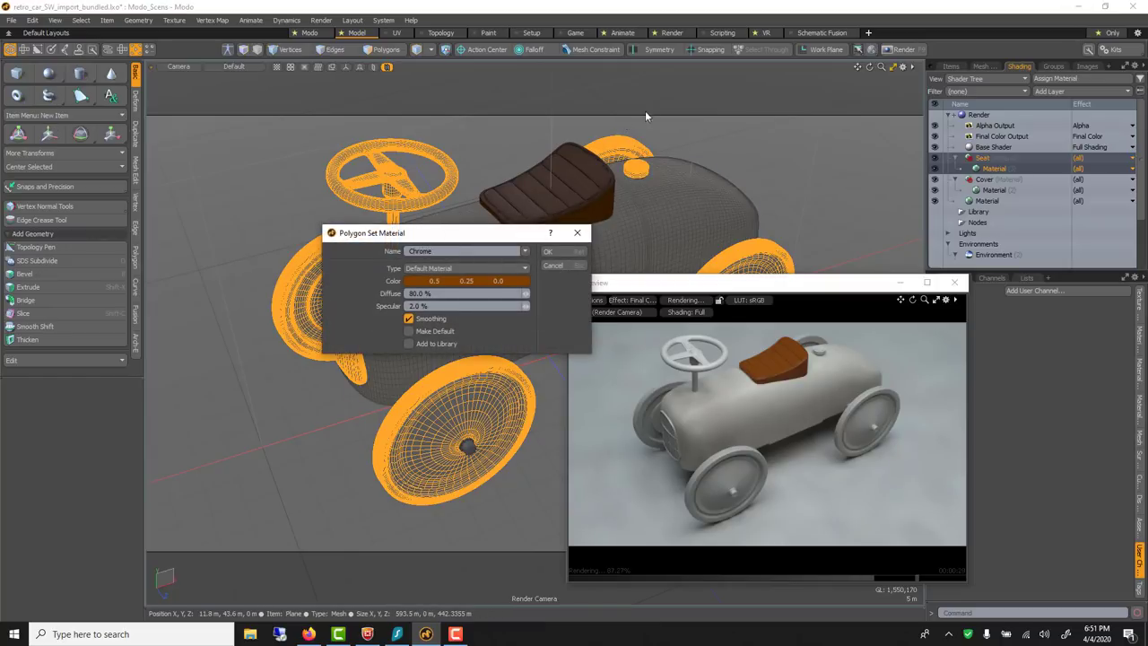
click(465, 282)
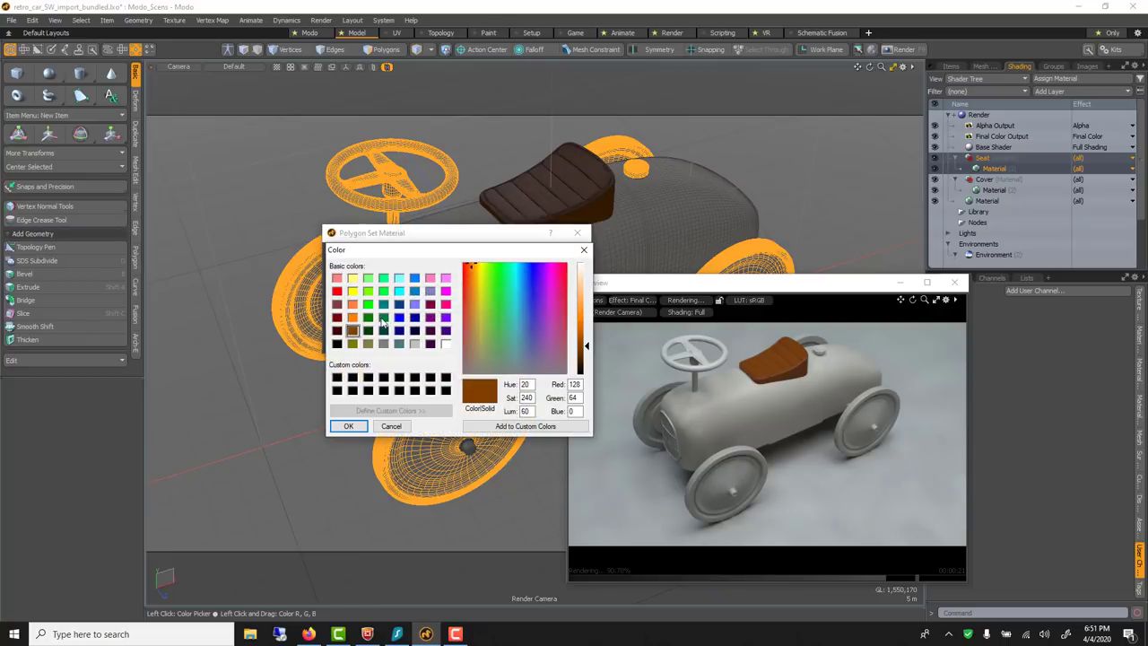
click(350, 427)
click(566, 251)
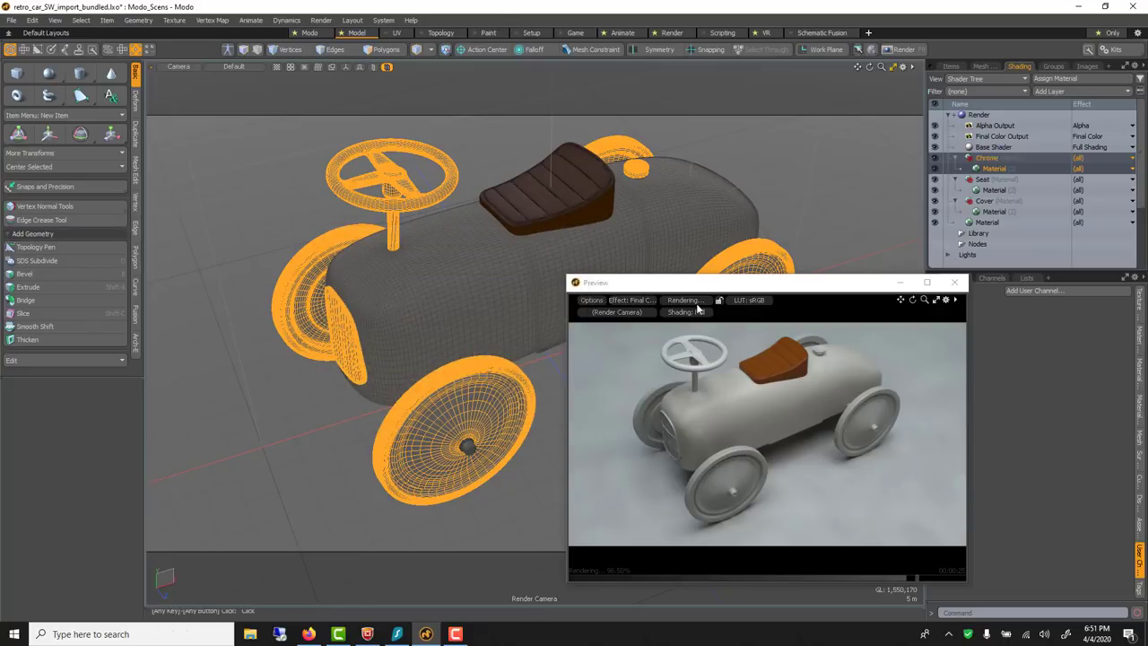
drag(679, 282, 371, 133)
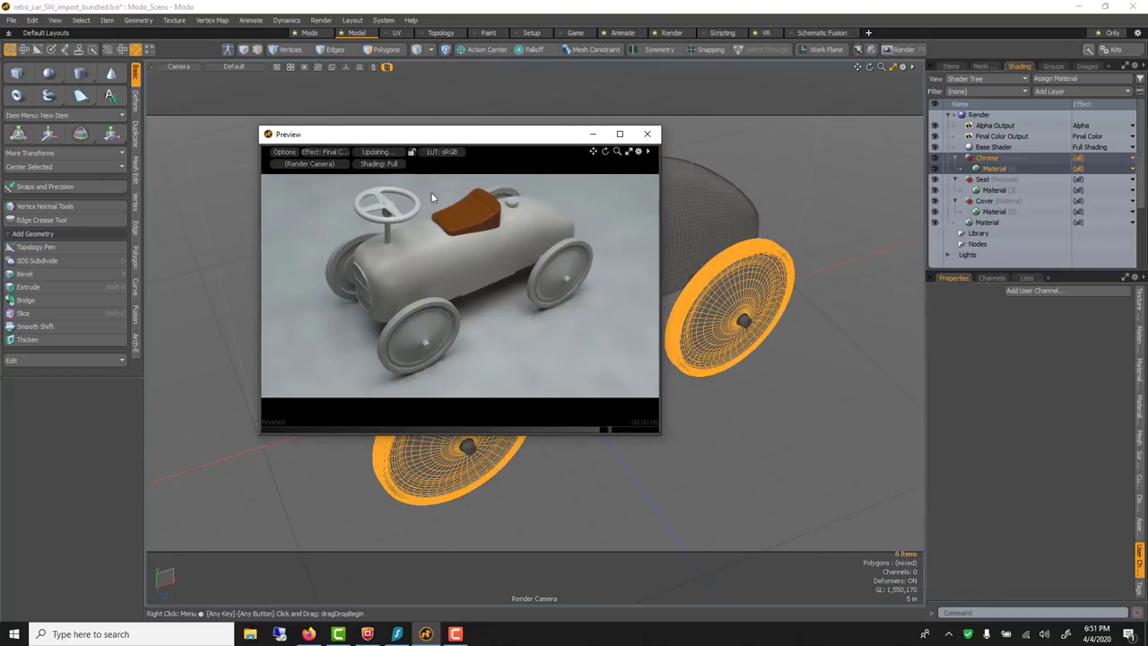
click(775, 163)
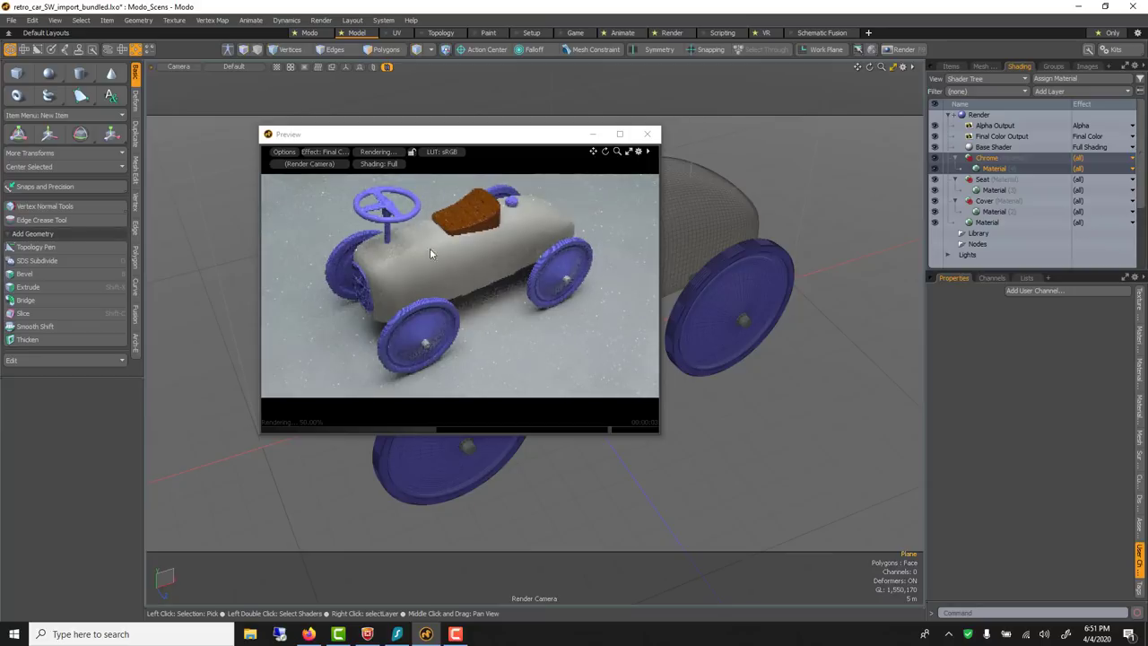
Assign a new material named Access with dark red color (RGB 64, 0, 0) to the wheel hub accessories.
click(749, 318)
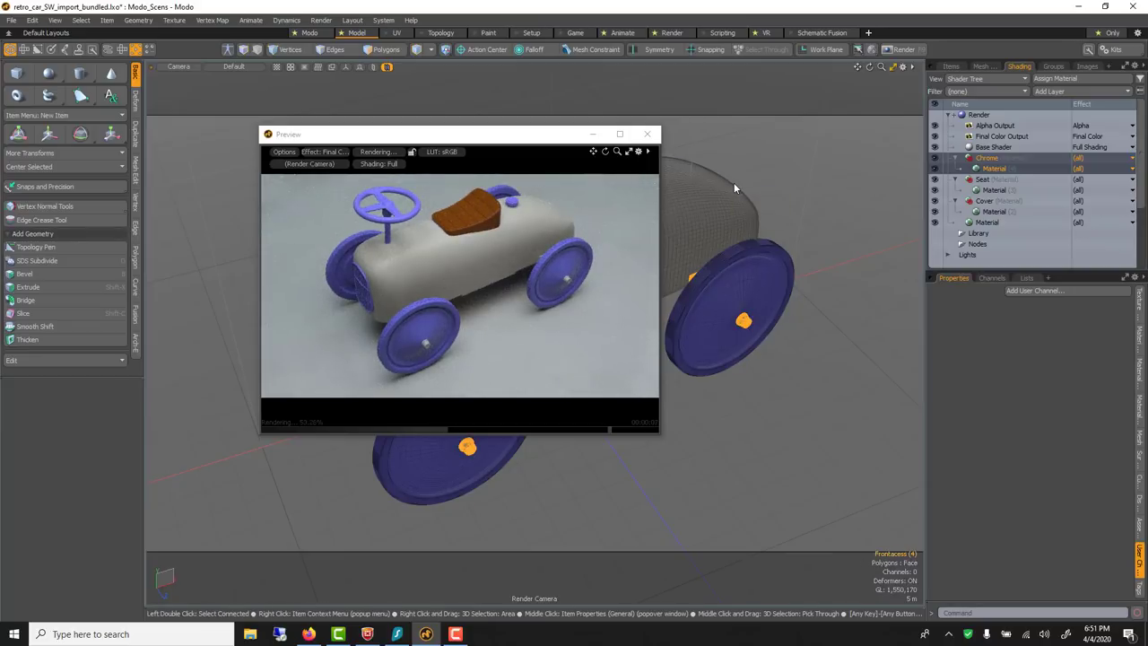
key(m)
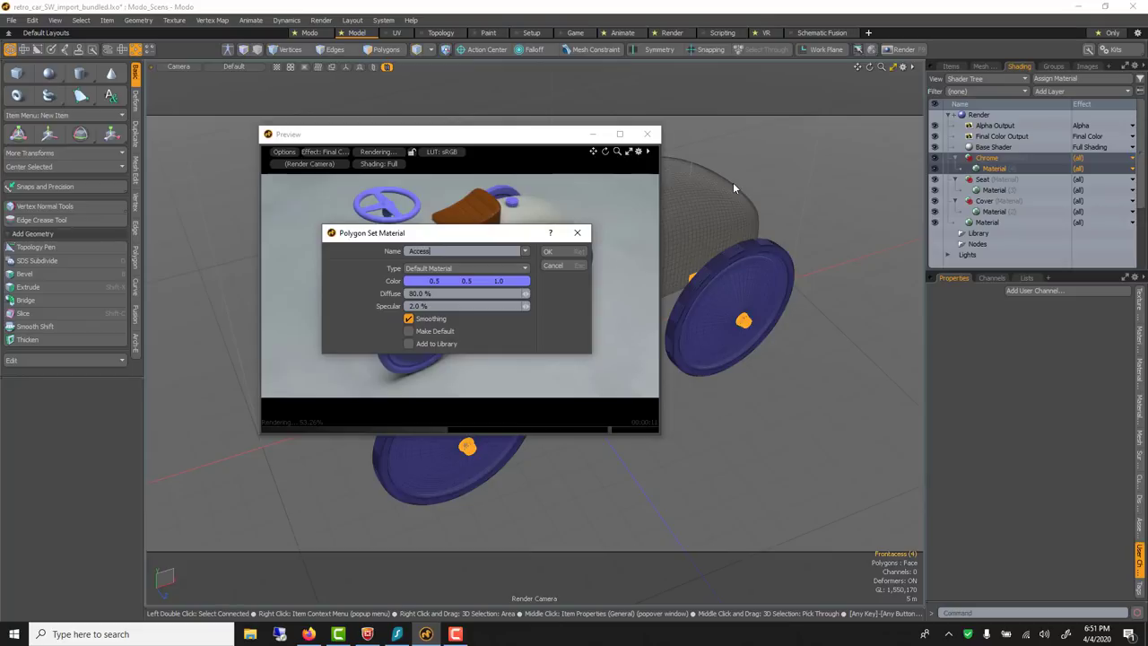
click(470, 282)
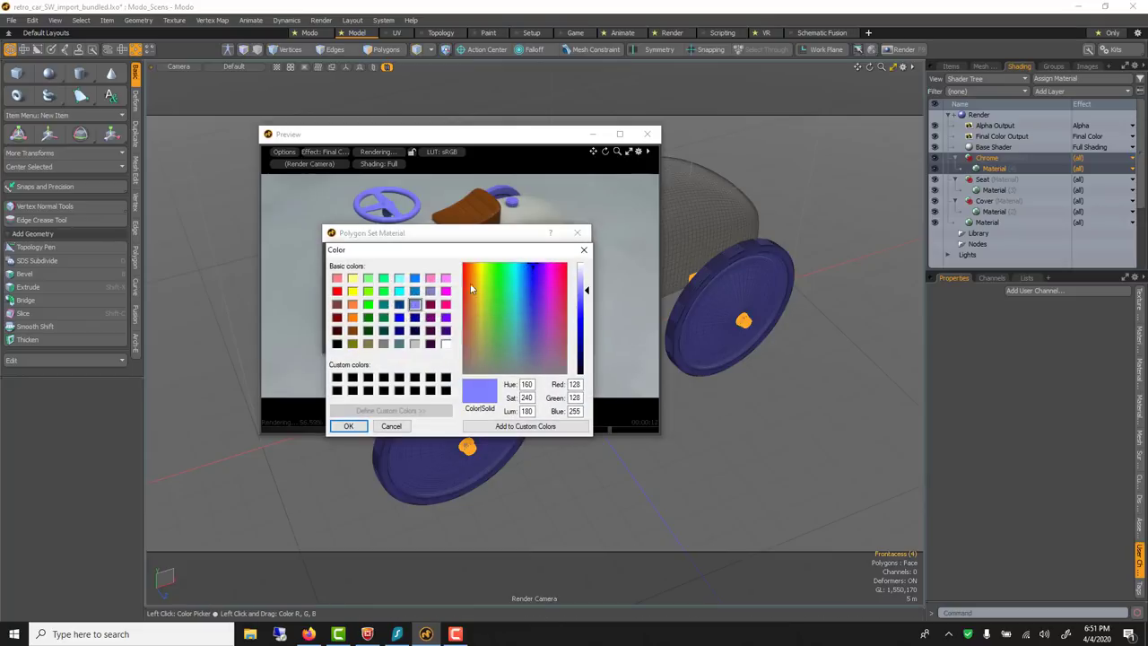
click(337, 331)
click(349, 426)
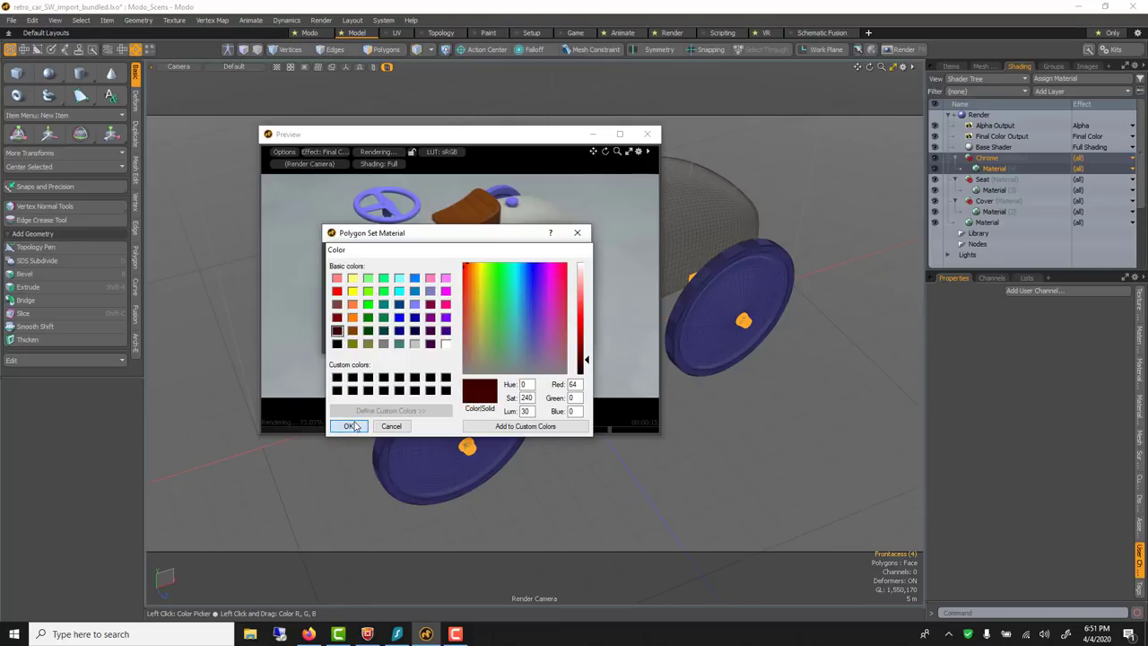
click(555, 257)
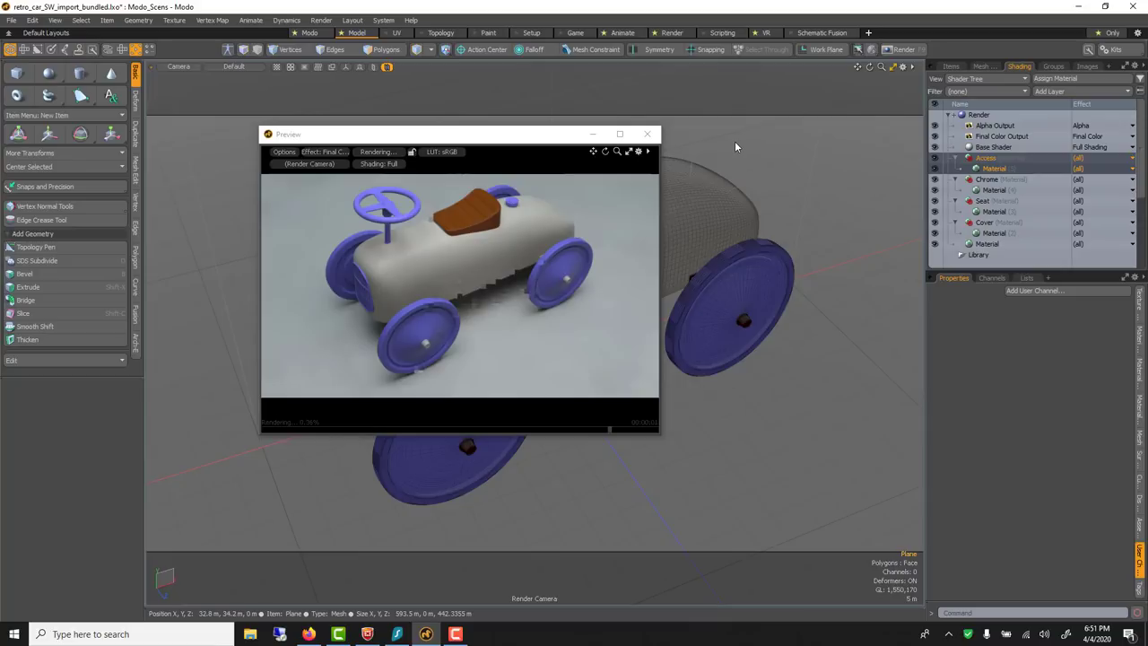
Open the preset browser and show the Chrome presets in the Metal category of the Materials assets.
key(F6)
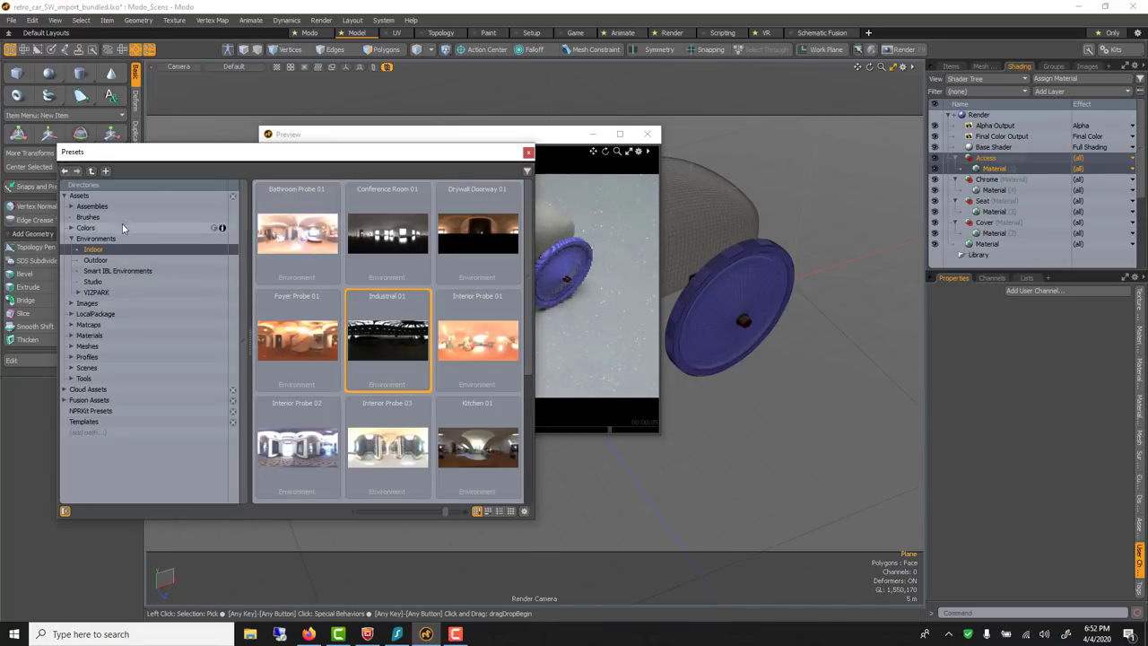
click(71, 238)
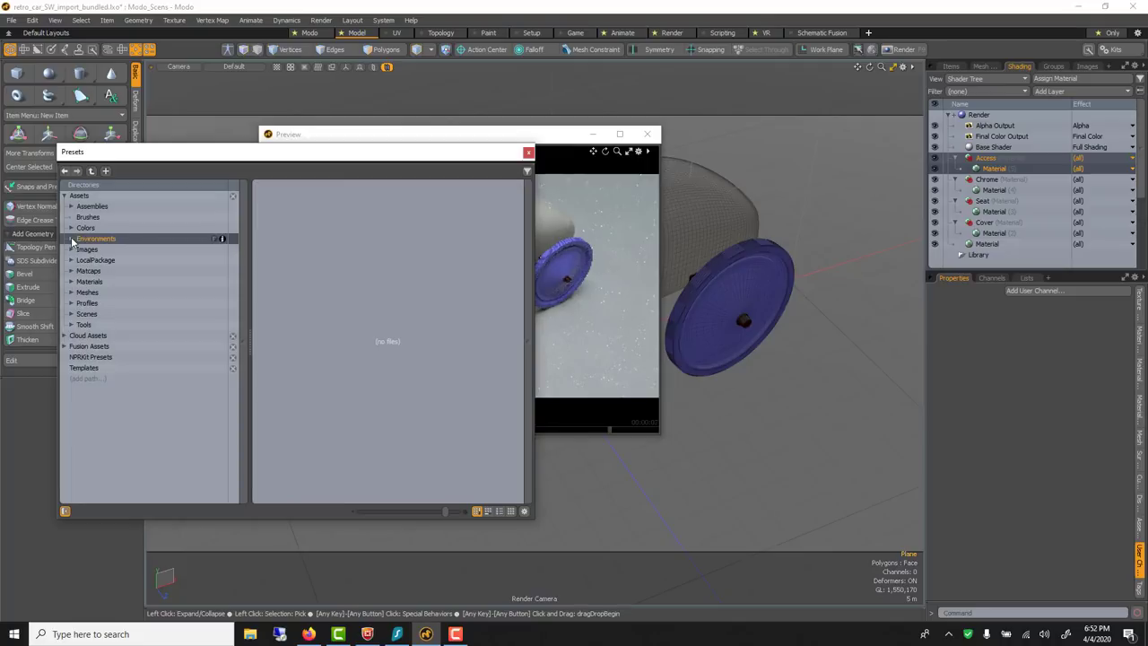
click(72, 284)
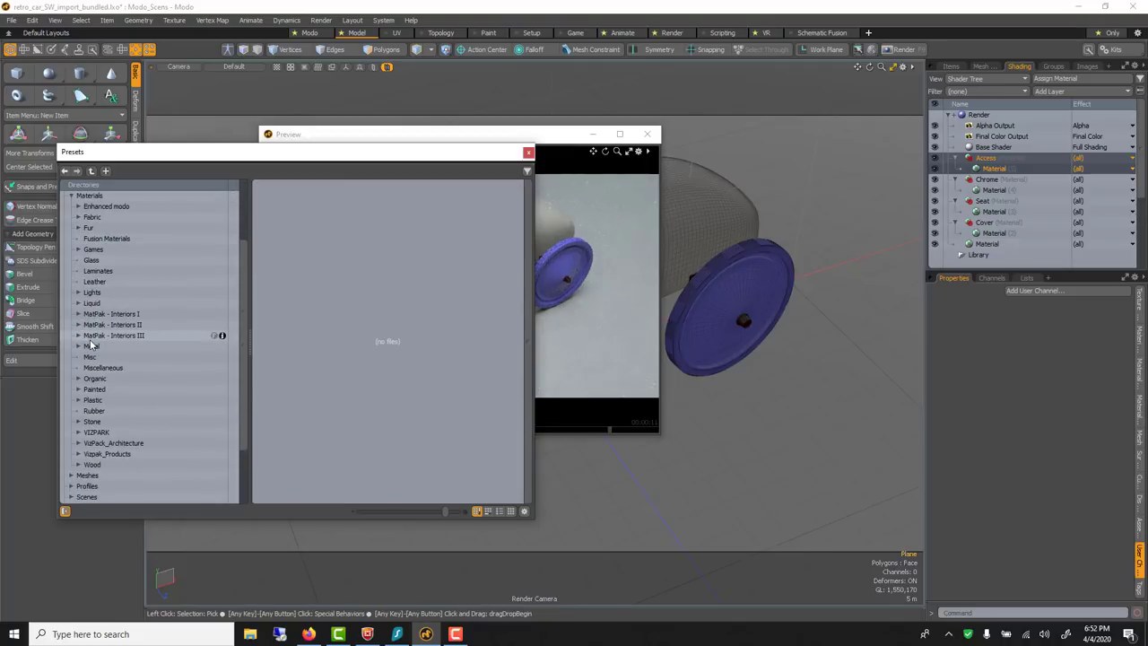
click(77, 346)
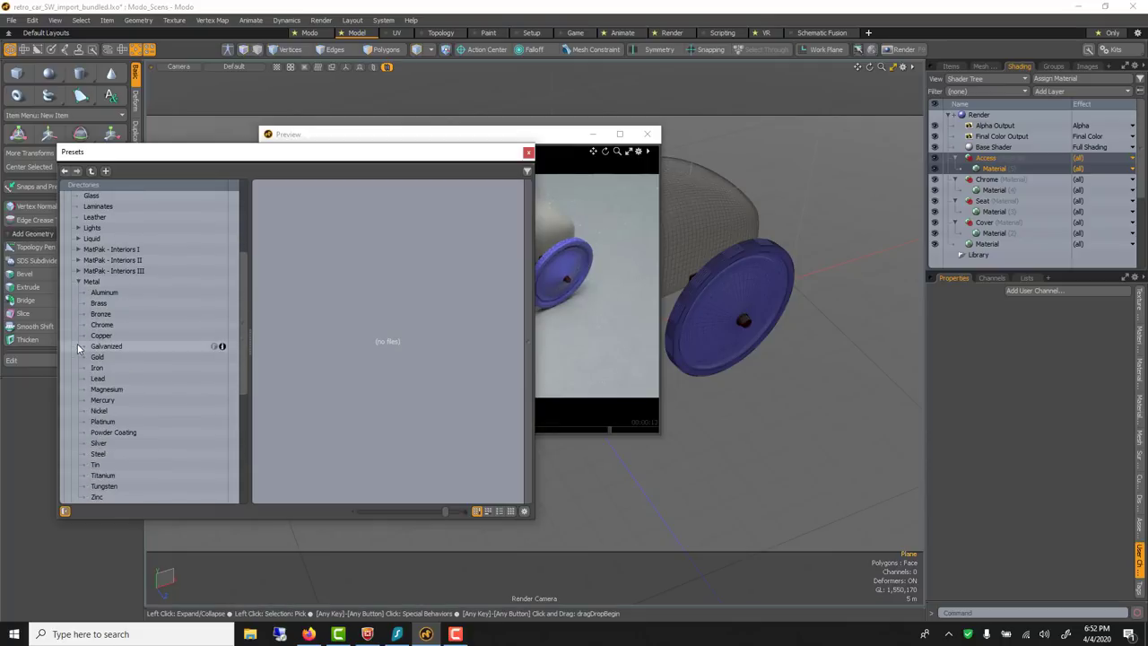
click(101, 324)
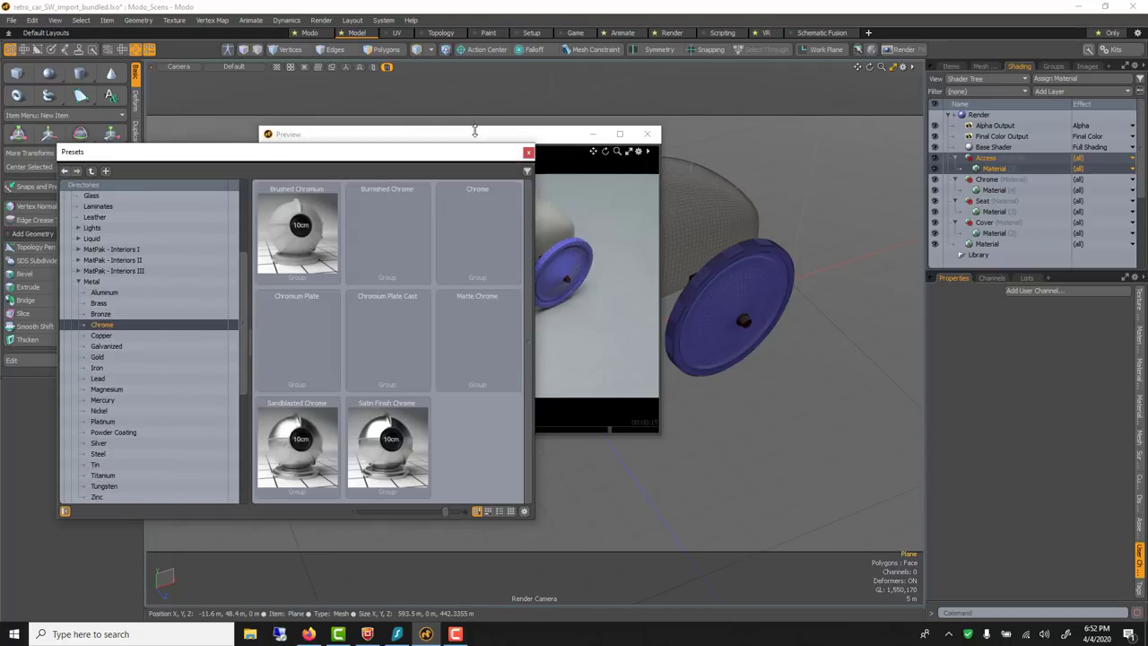
Arrange the preset browser beside the render preview and apply the Chrome preset to the Chrome material group.
drag(473, 135, 684, 211)
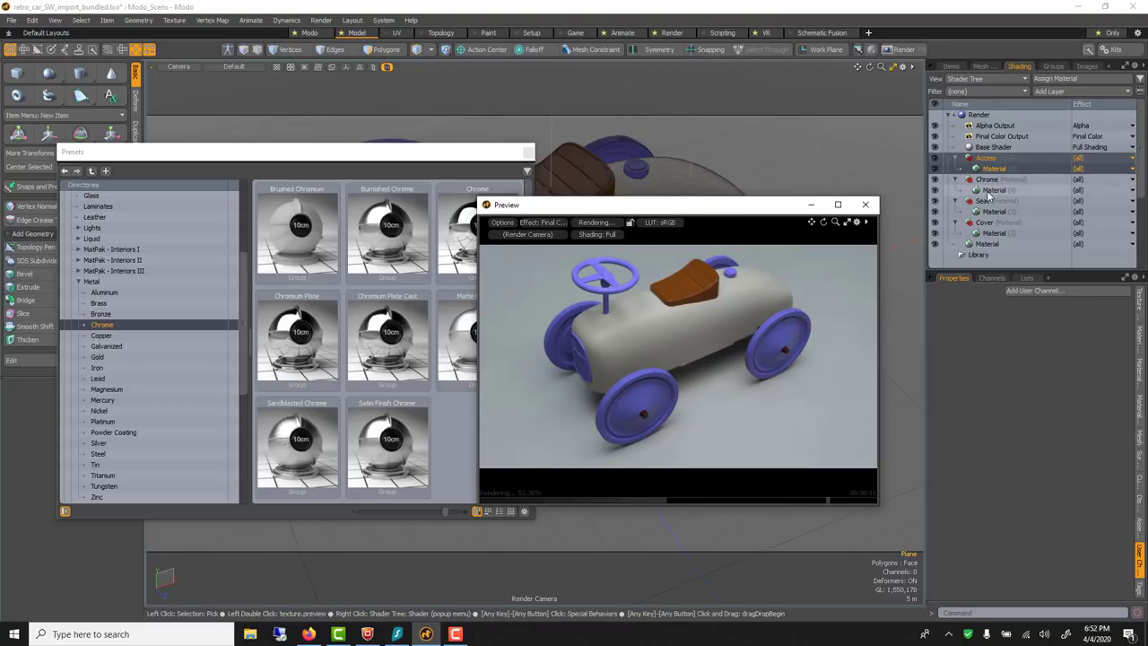
drag(461, 152, 398, 141)
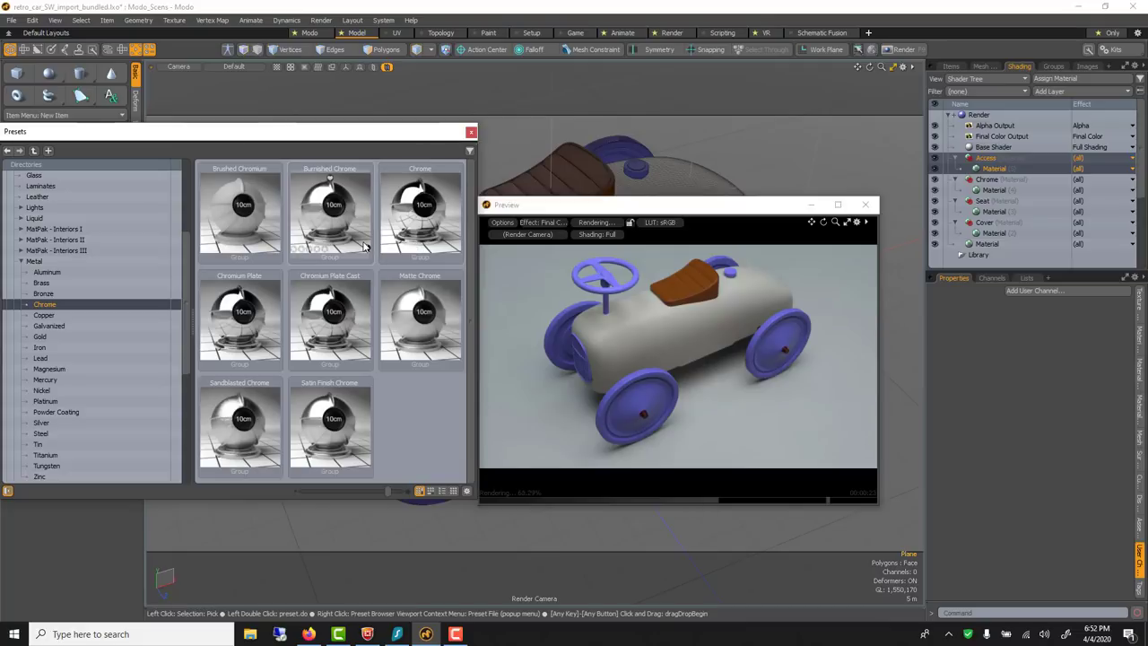
click(426, 226)
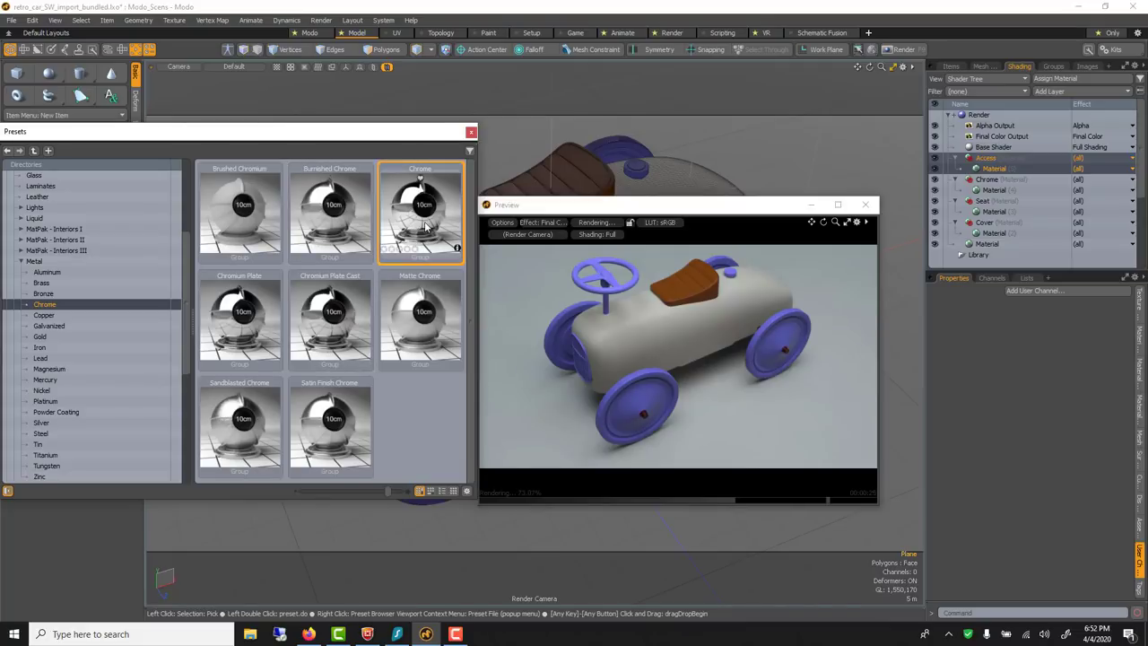
drag(428, 222, 1011, 190)
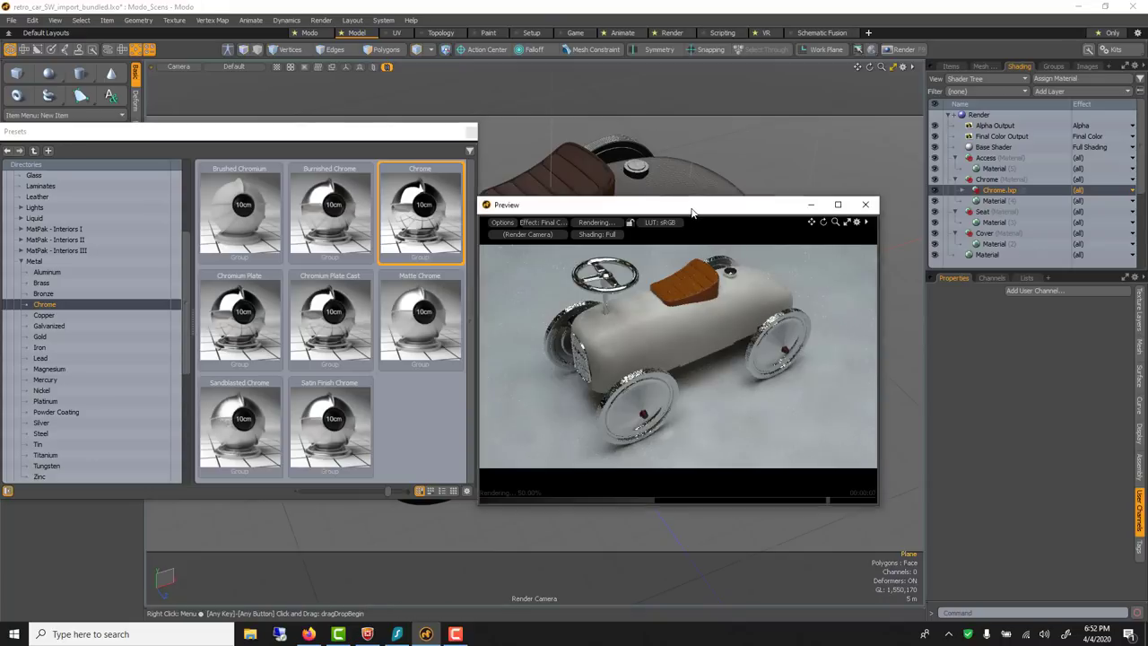
Move the render preview aside and set the industrial environment image's Y rotation to 30°.
drag(701, 204, 663, 148)
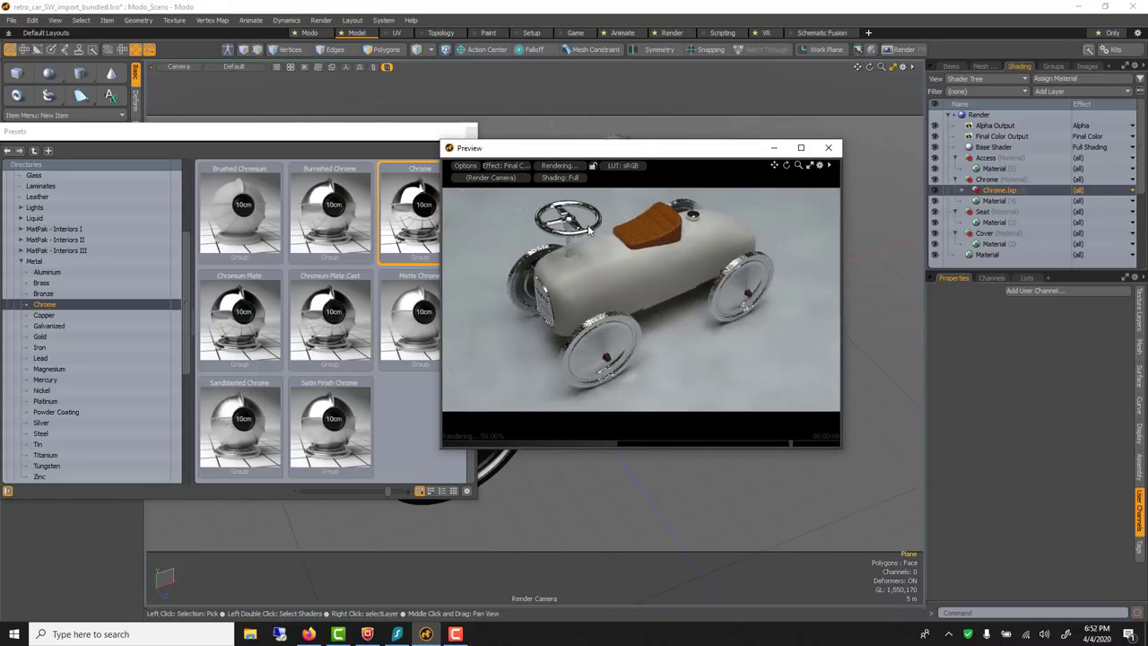
scroll(1031, 198, down, 3)
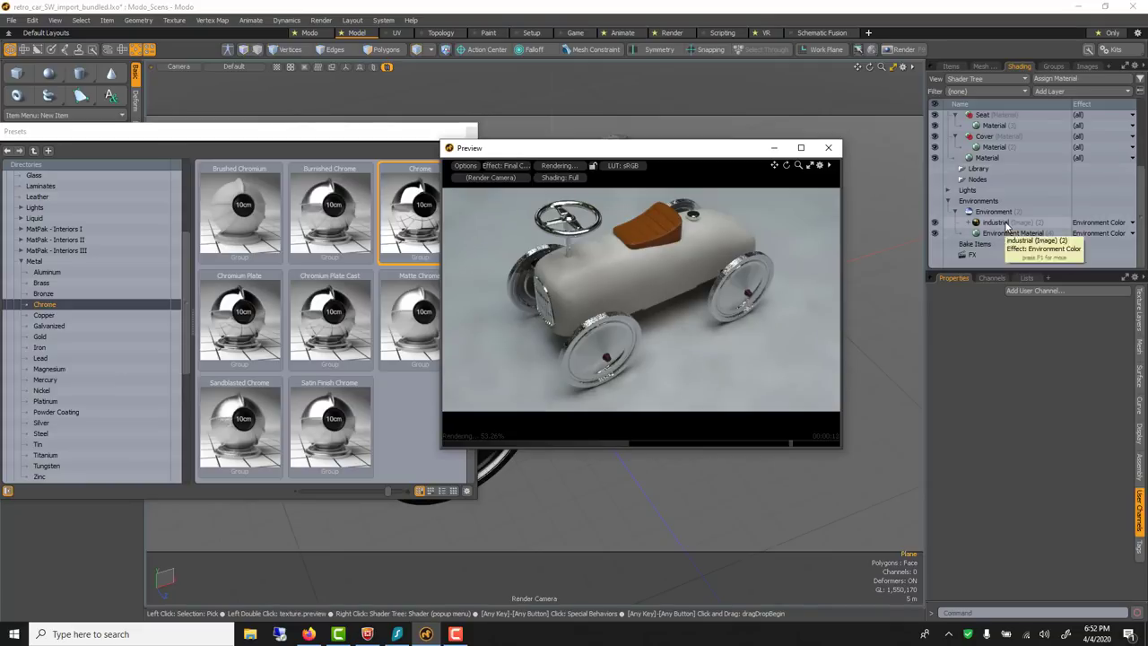
click(1004, 222)
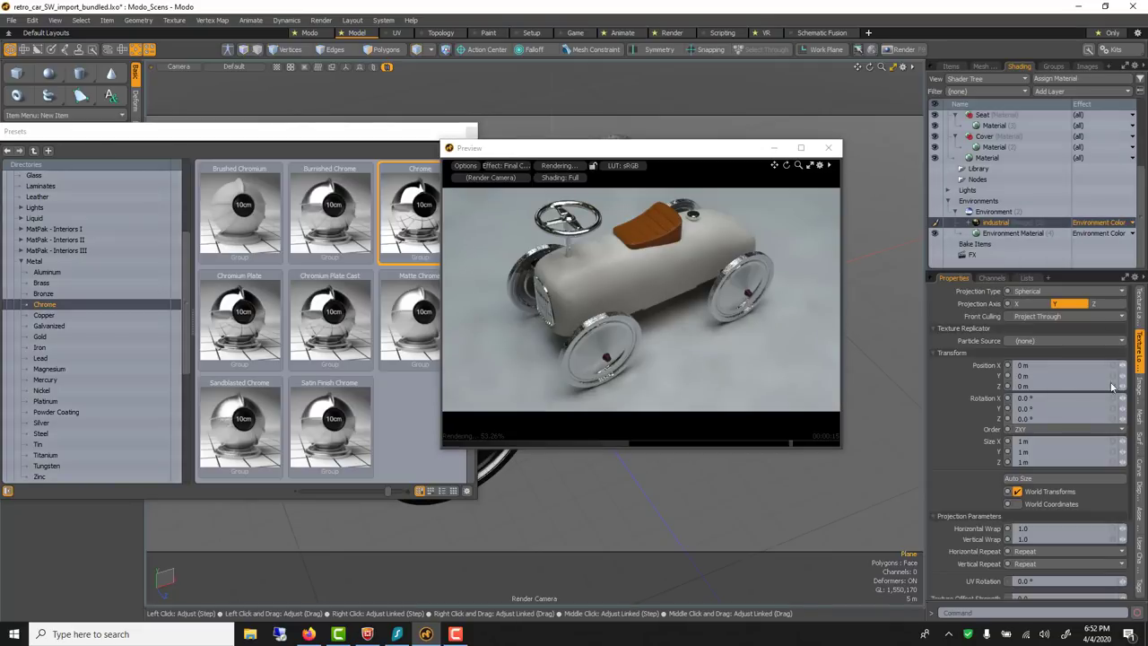
click(1049, 409)
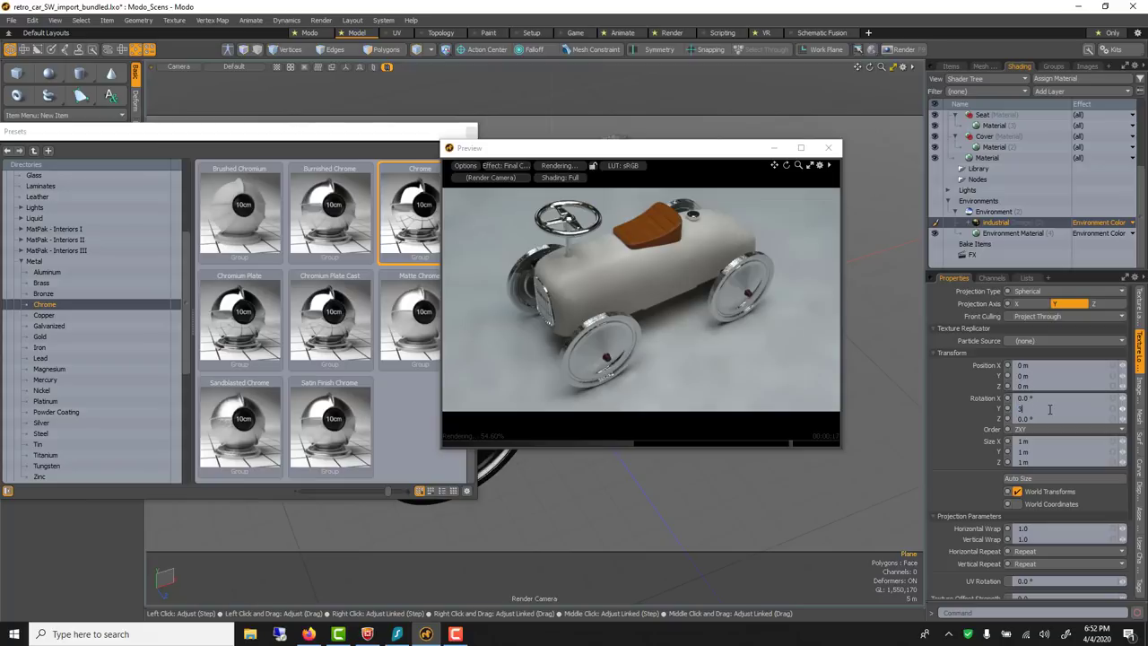
text(30)
key(Return)
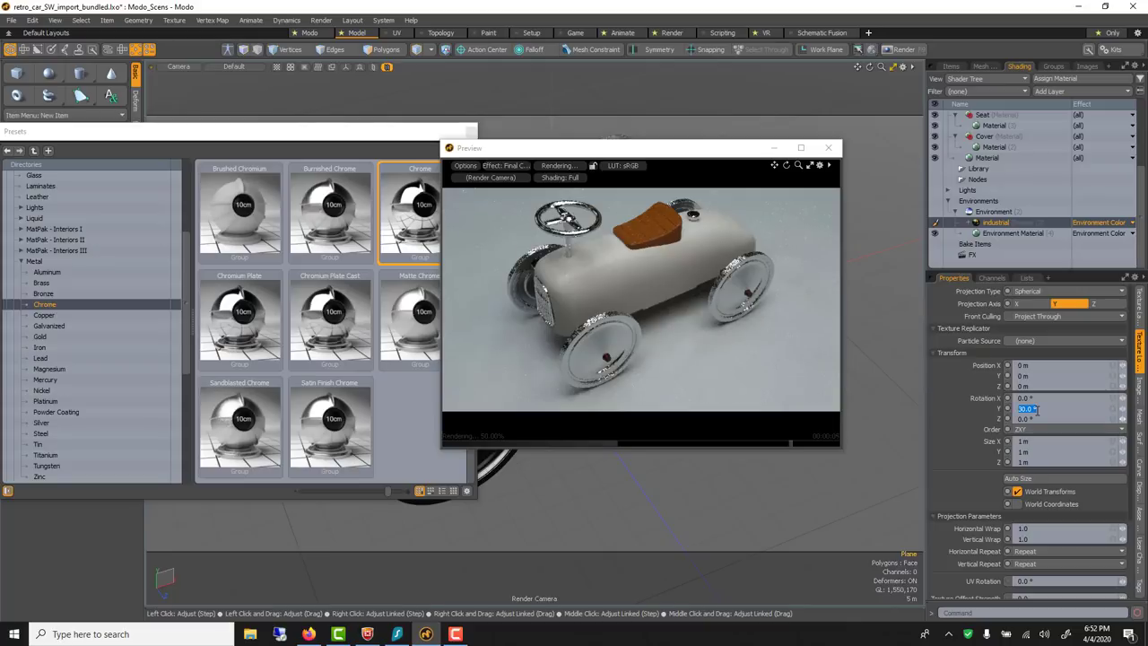
Try a Y rotation of 60° on the environment image, and reset it to 0°.
text(60)
key(Return)
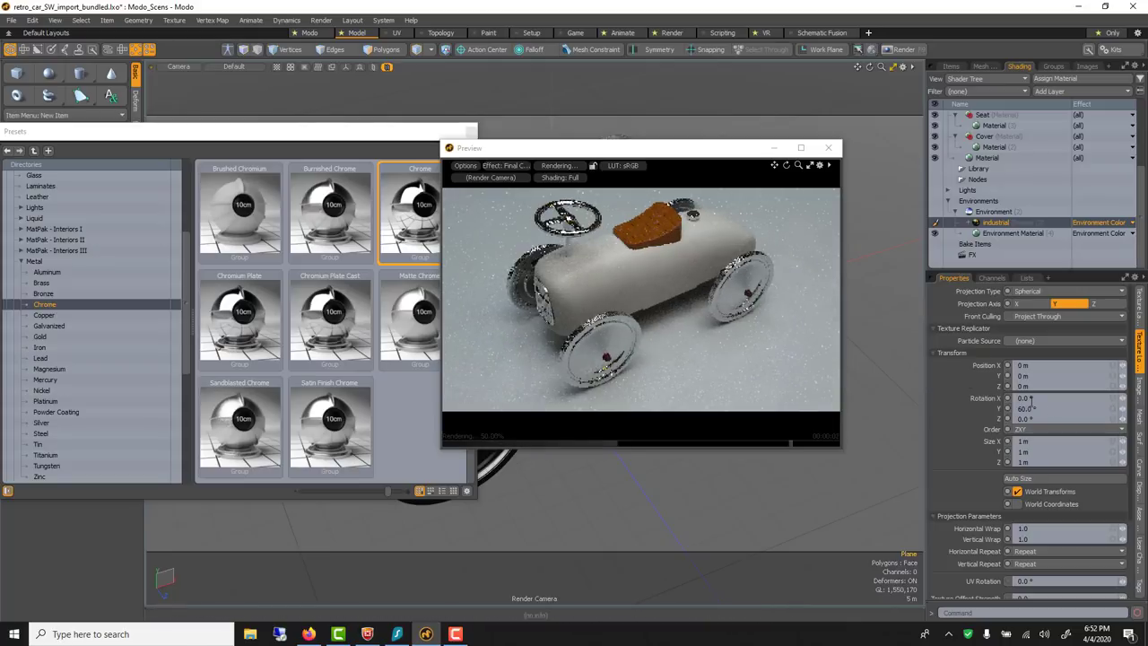
click(1045, 409)
key(Return)
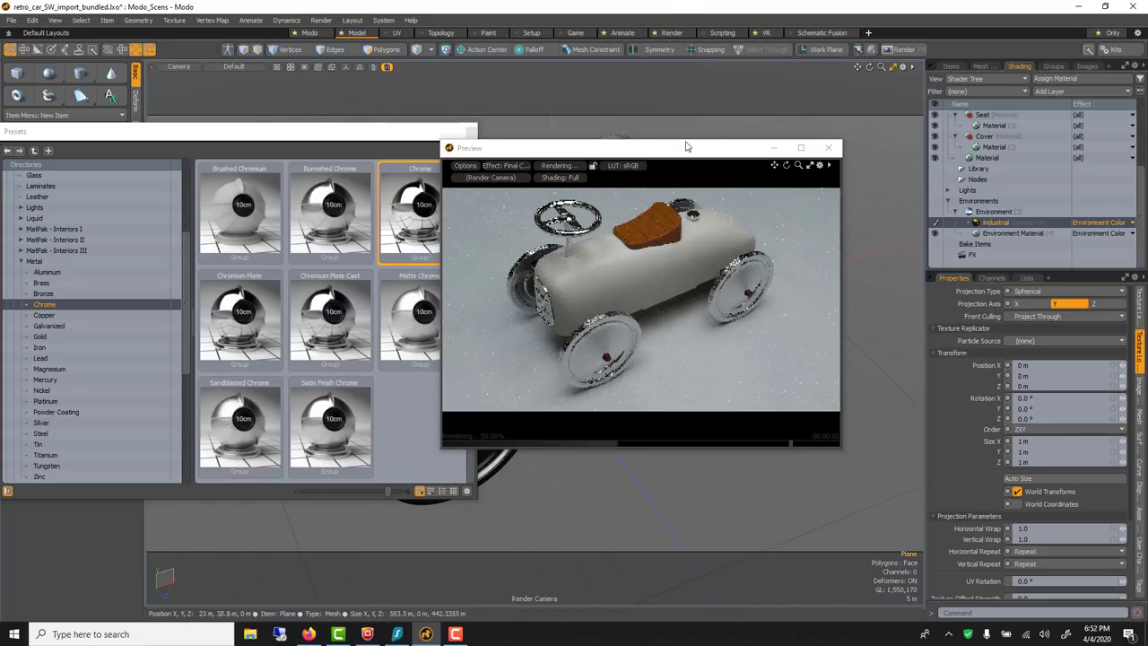
Pick the steering wheel's chrome material from the preview and set its Fresnel to 80%.
drag(686, 153, 647, 166)
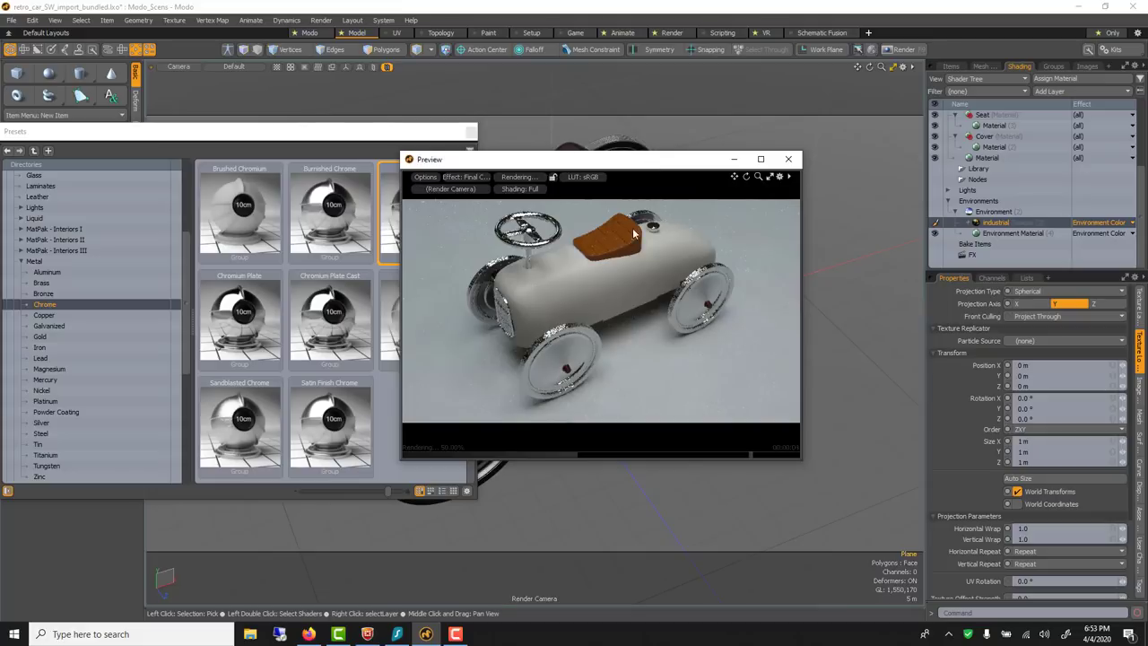
scroll(956, 201, up, 3)
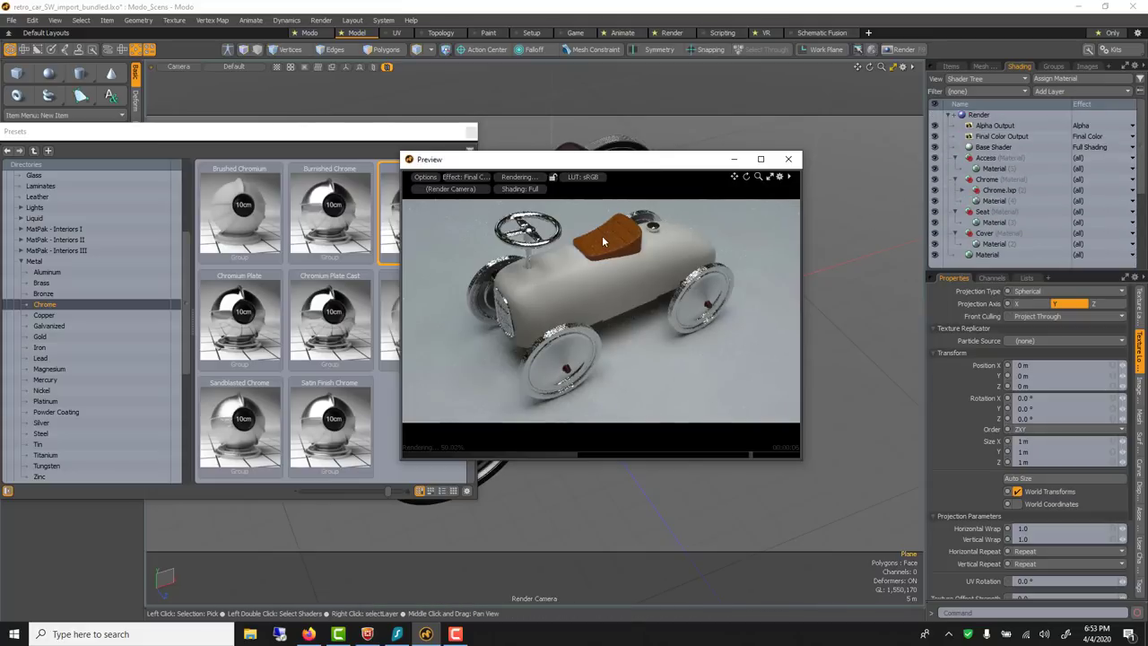
double_click(542, 242)
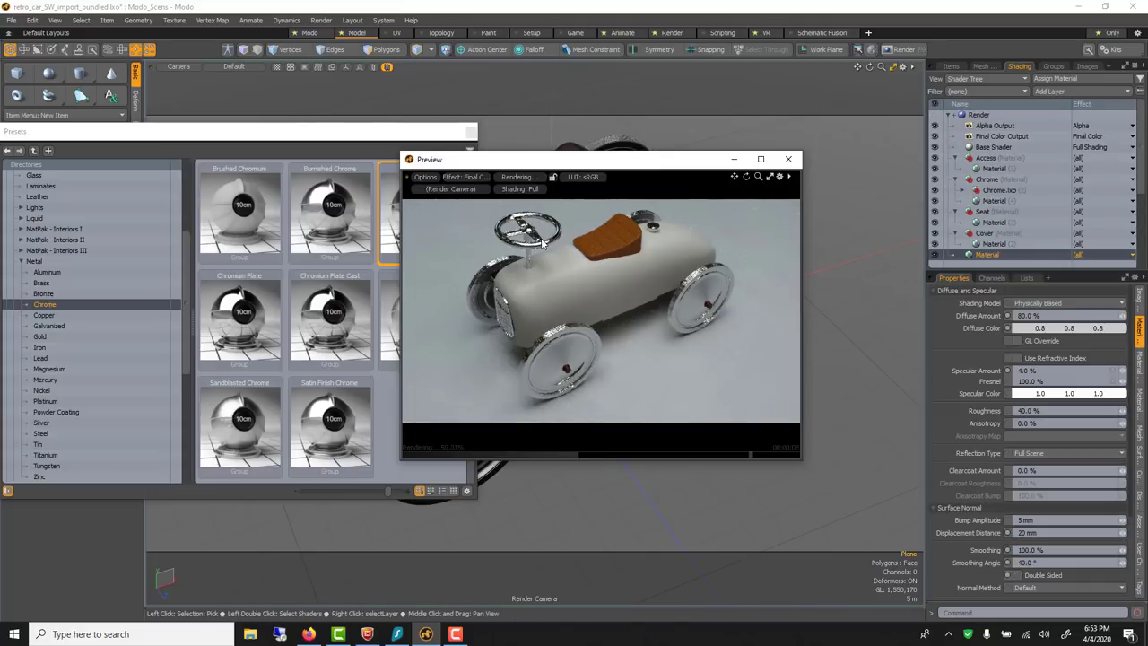
click(541, 242)
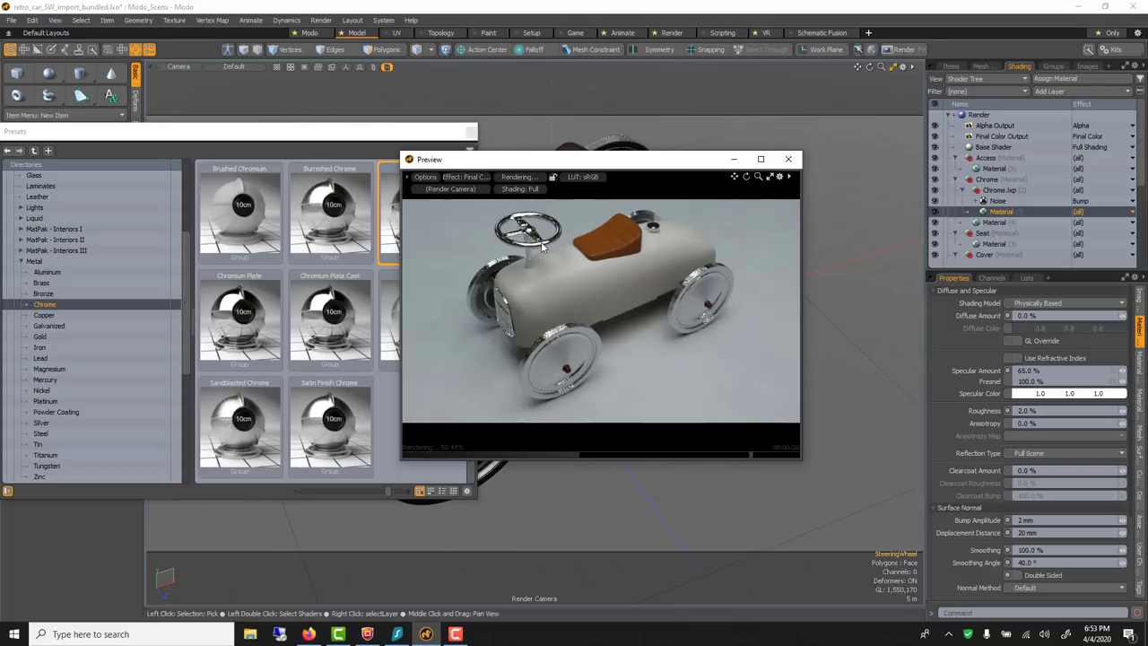
click(1030, 378)
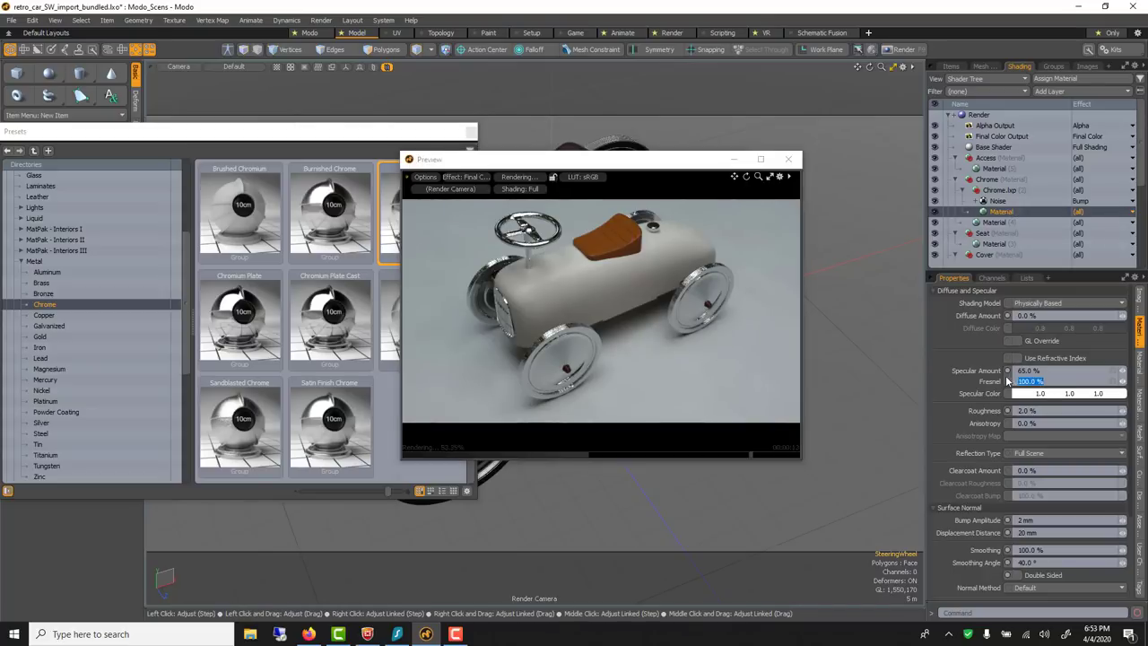
text(80)
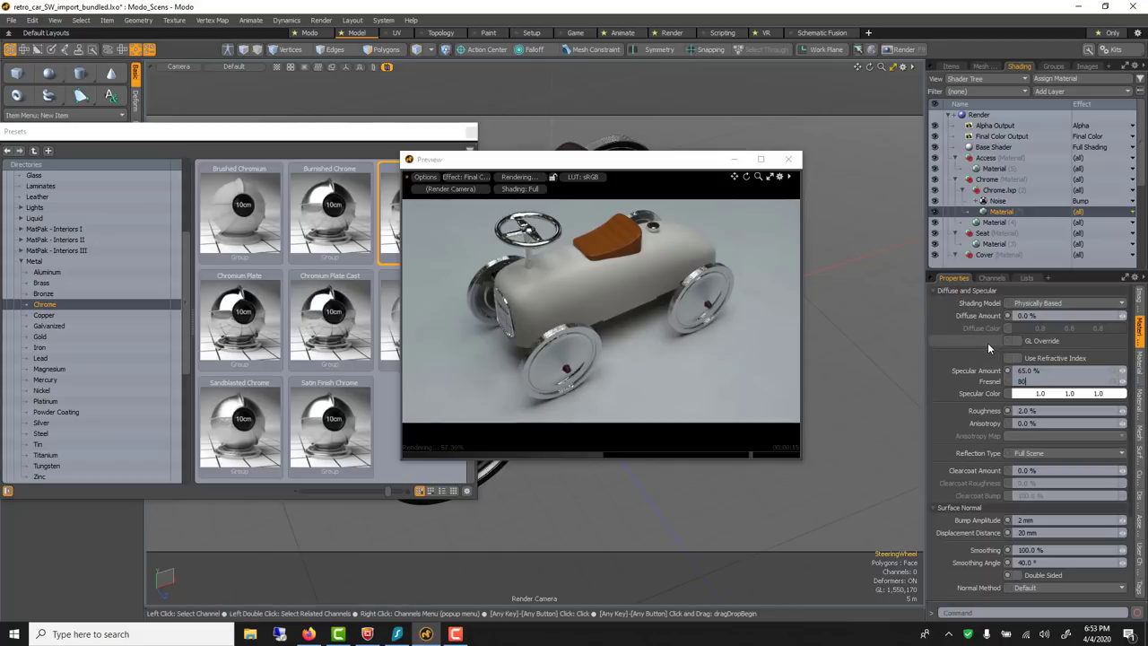
key(Return)
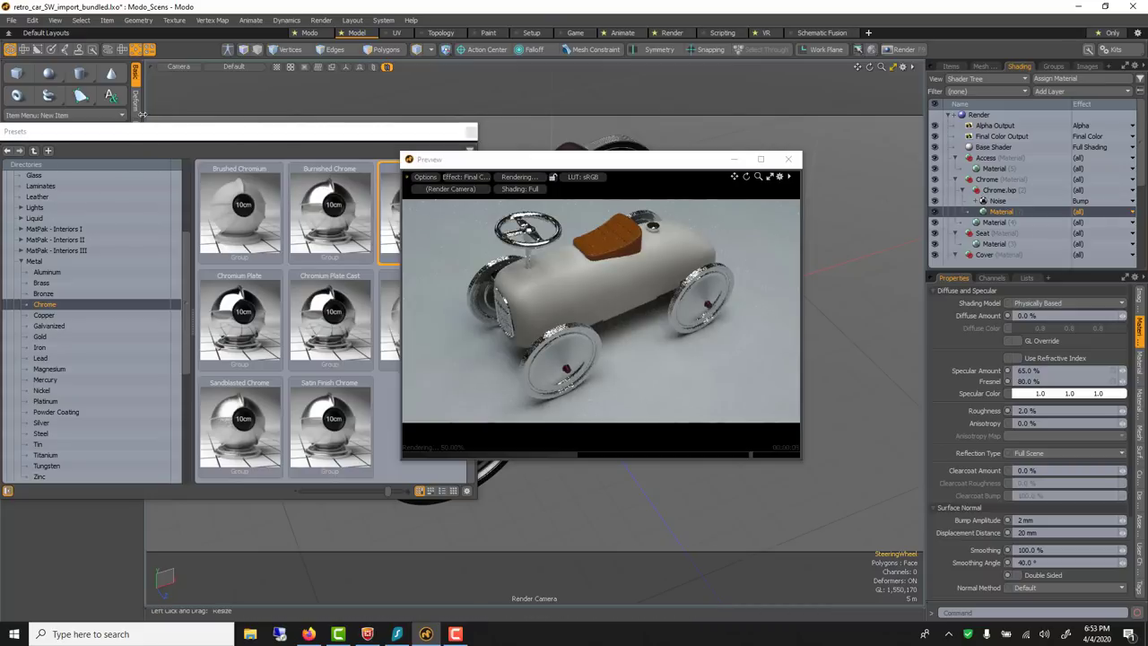
Show the Leather presets and apply the Brown Leather preset to the car's seat in the preview.
drag(350, 132, 397, 120)
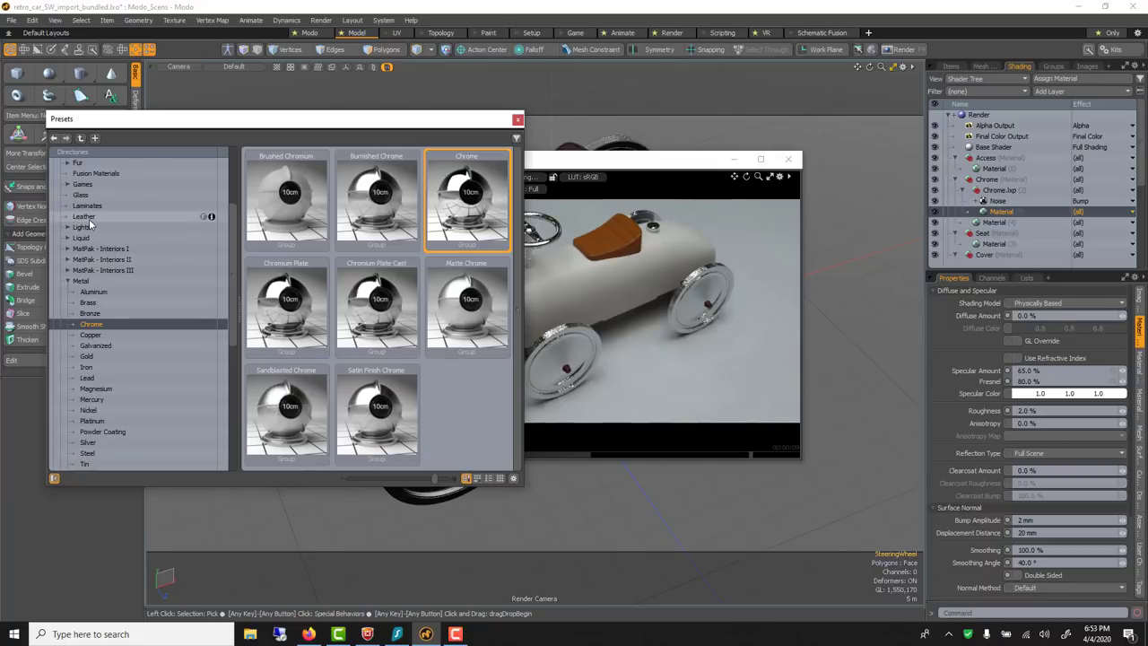
click(152, 217)
click(375, 204)
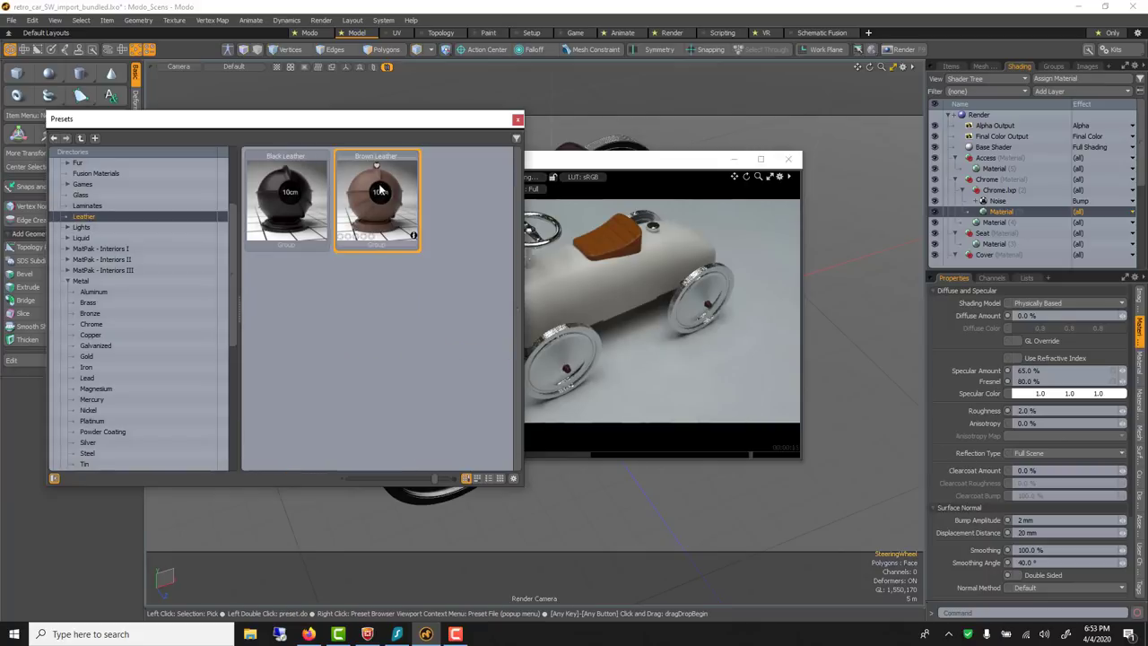
drag(373, 187, 612, 236)
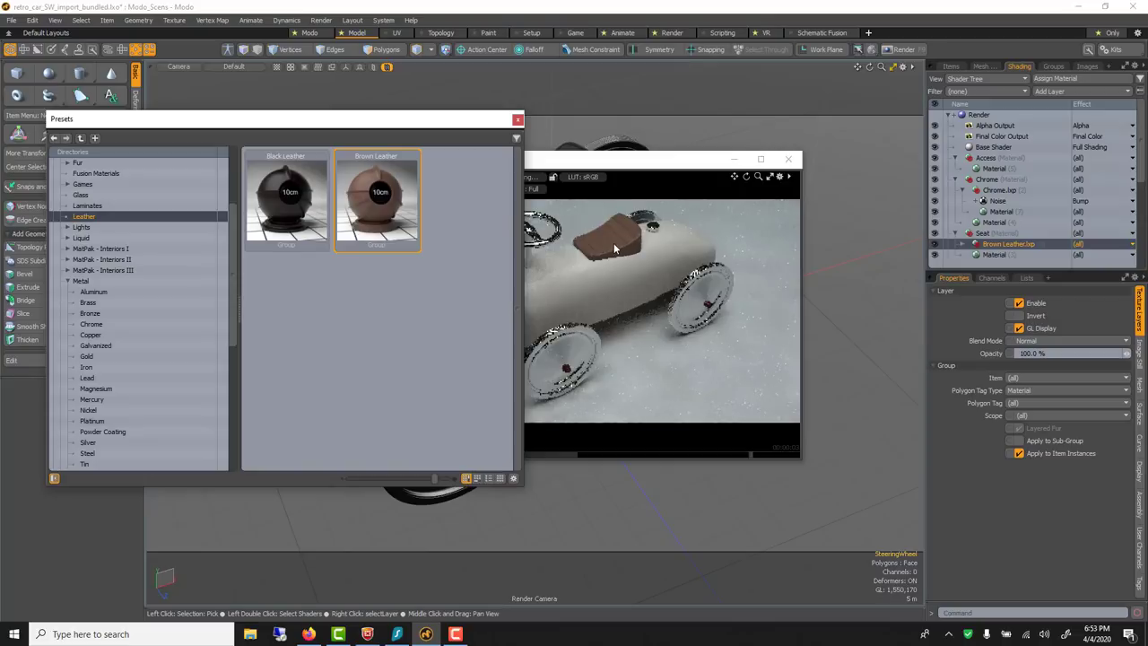
Open the base material of the seat's Brown Leather group, try roughness values of 20% and 2%, and set it to 15%.
click(615, 249)
click(962, 243)
click(1001, 244)
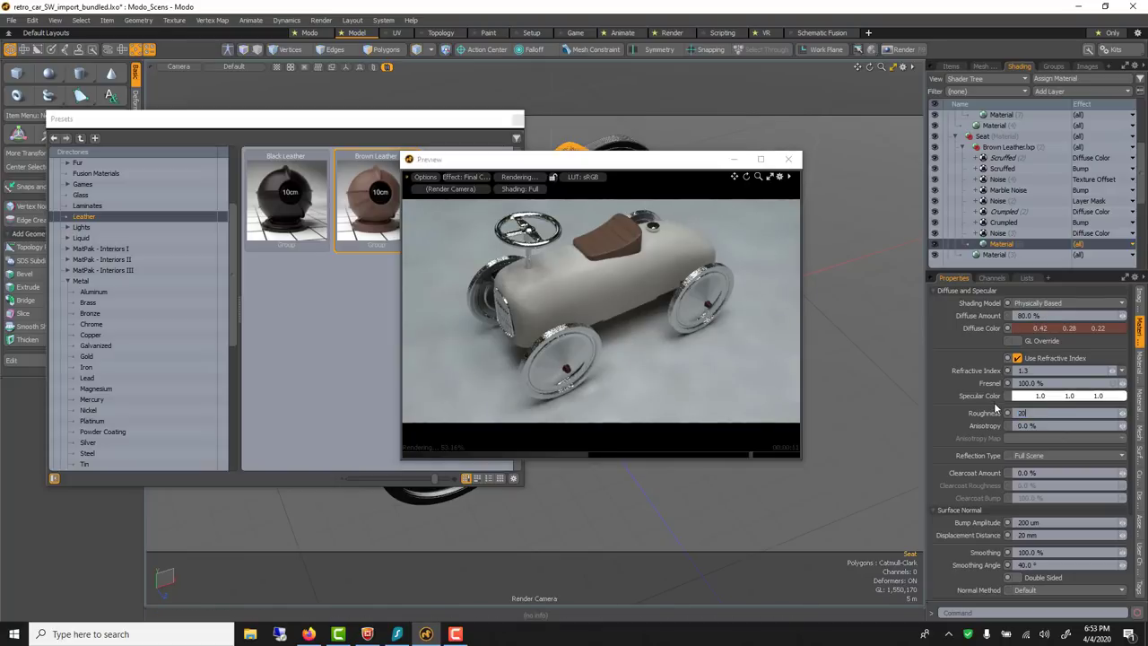
key(Return)
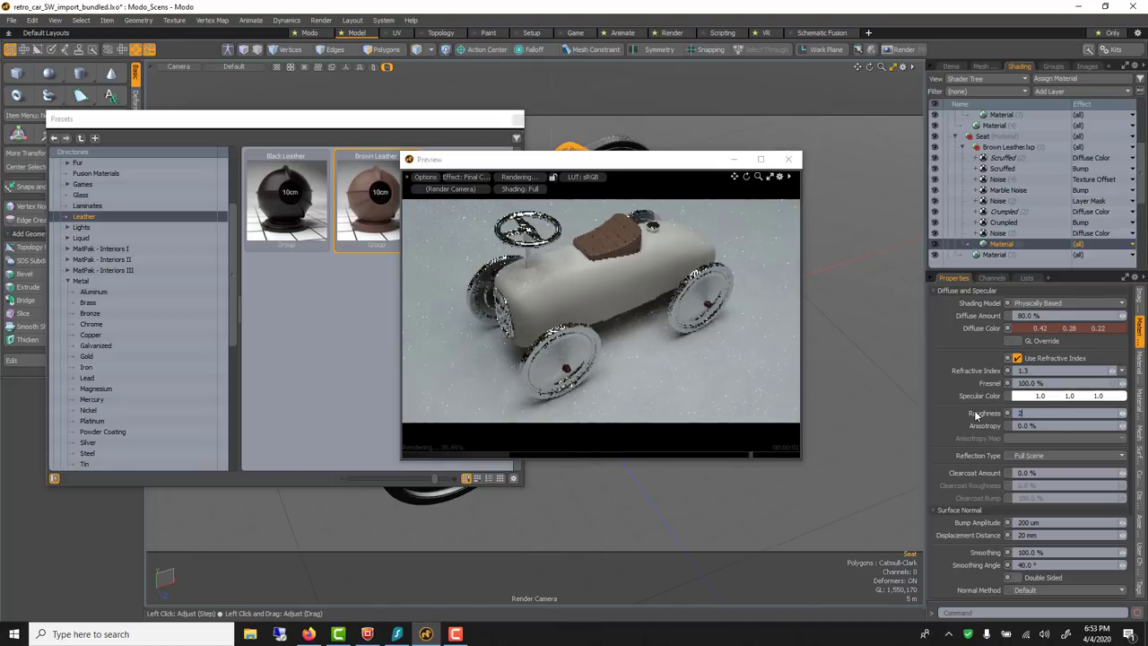
text(2)
key(Return)
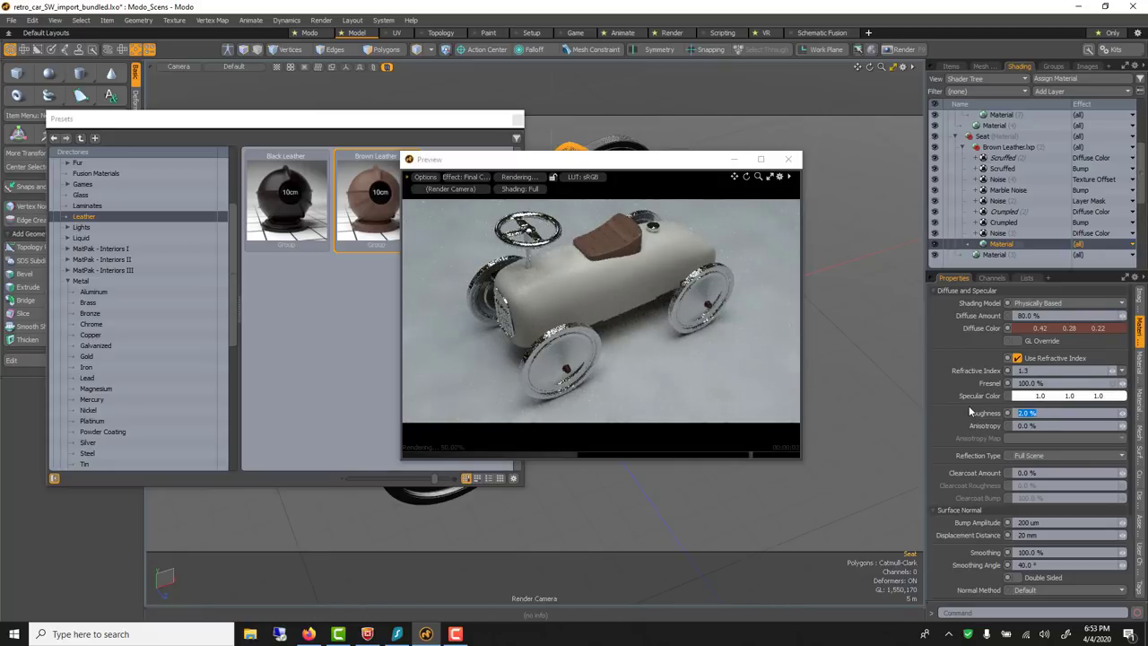
key(Return)
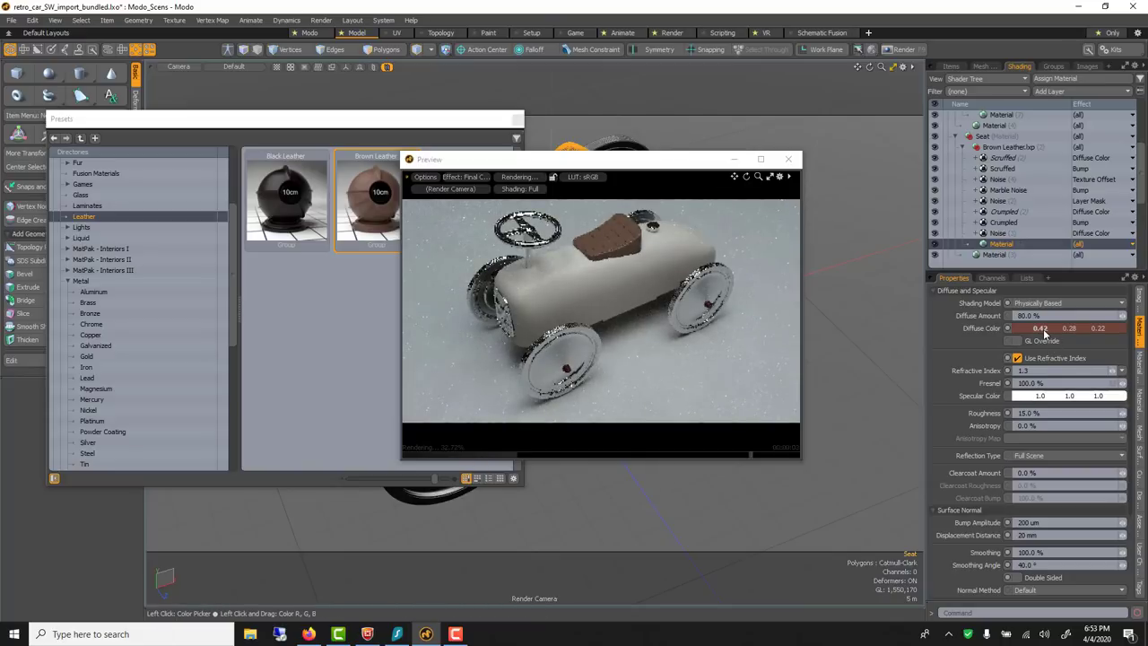
Darken the leather material's diffuse color to about 0.36, 0.22, 0.17 in the color picker.
click(1042, 329)
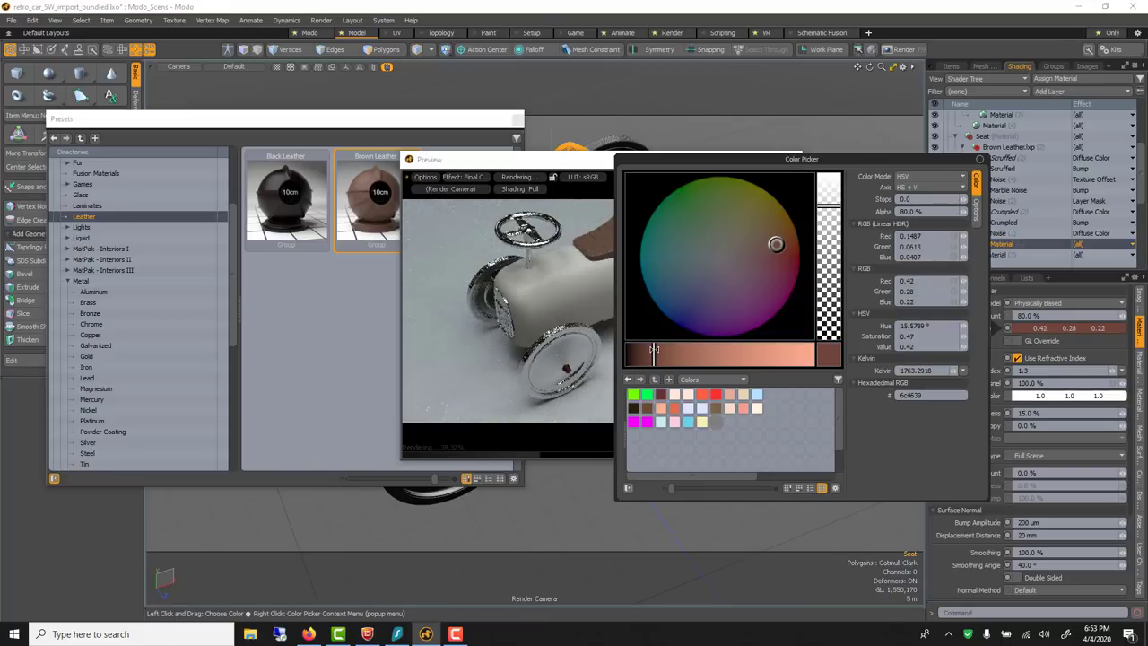
drag(654, 350, 645, 350)
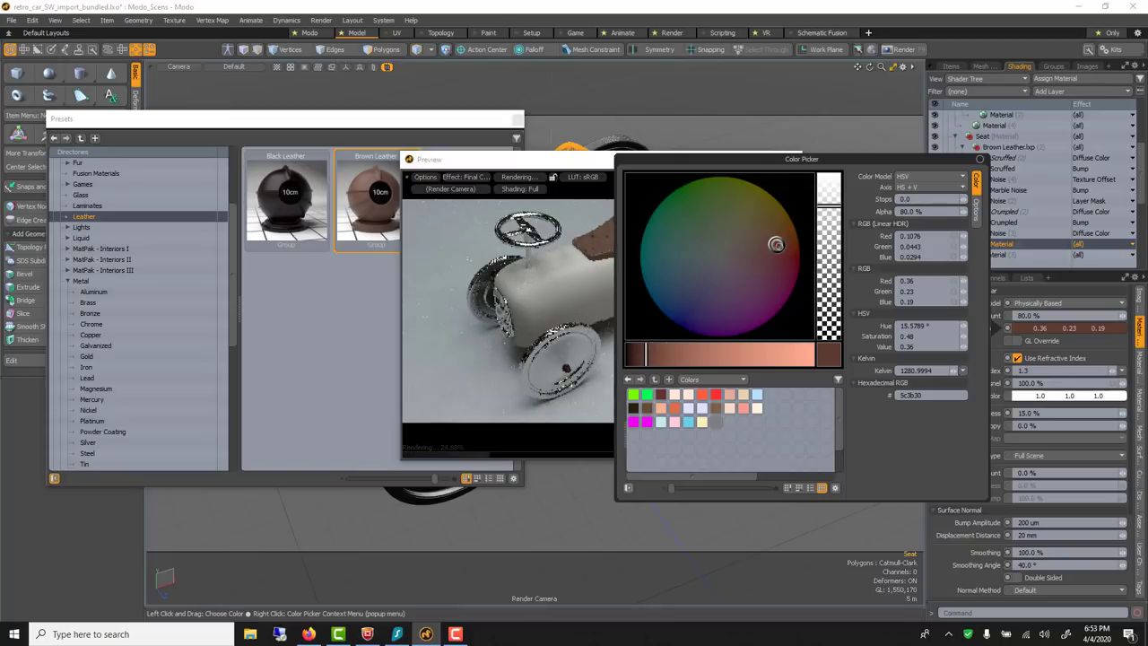
drag(776, 245, 779, 243)
click(768, 6)
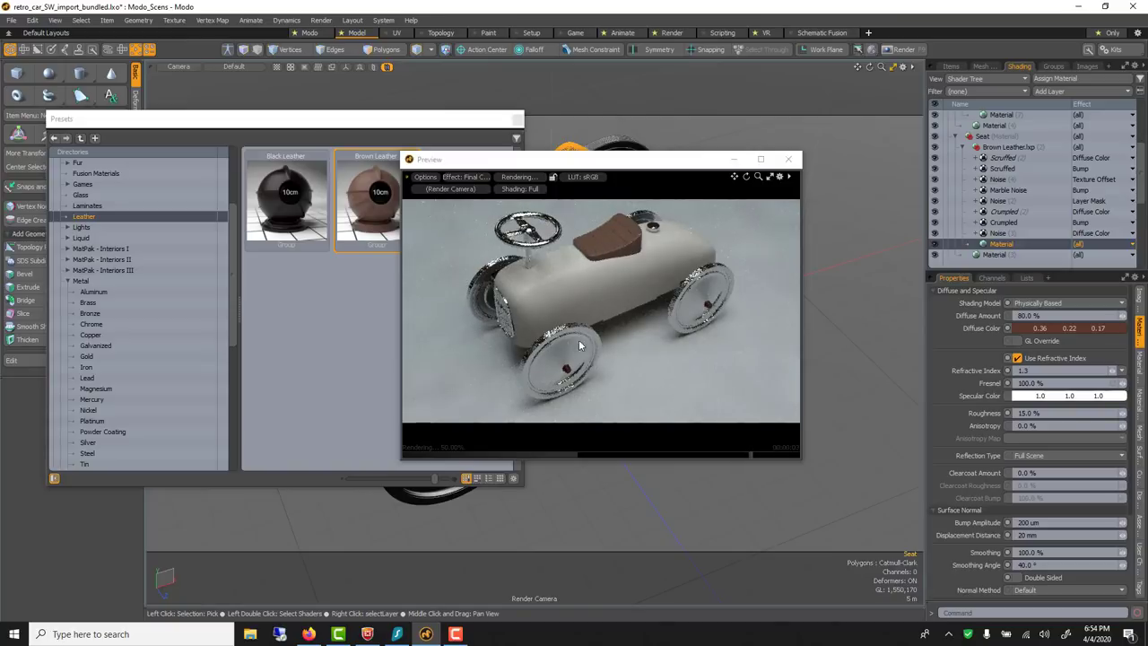
Pause the preview rendering and move the preview and preset windows clear of the car's front wheel.
click(600, 174)
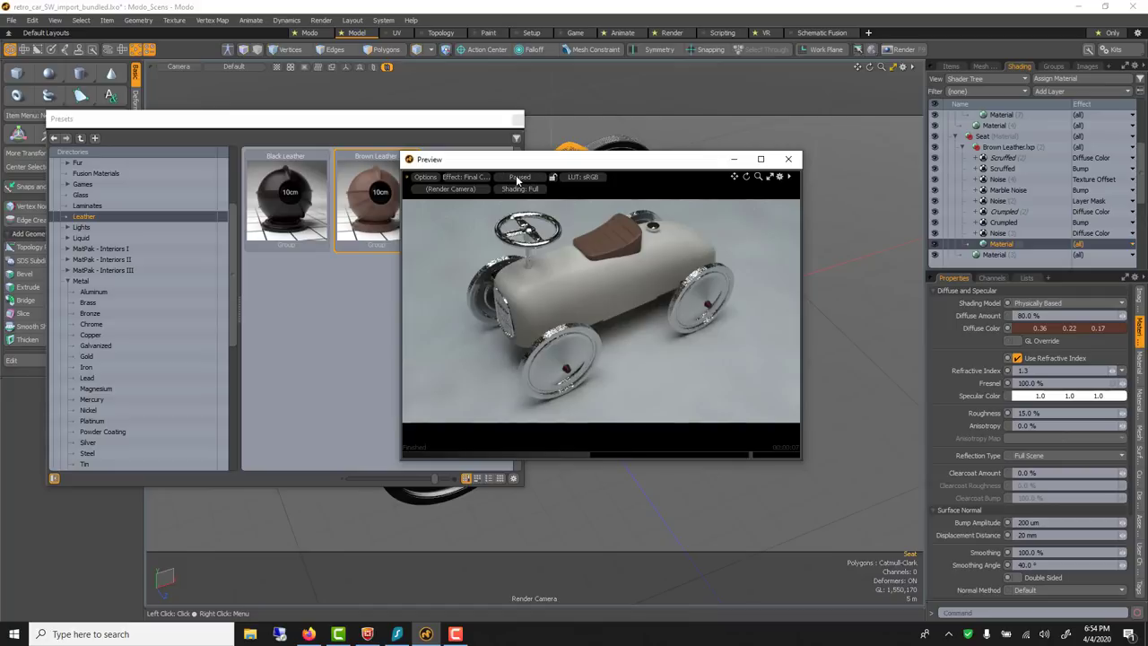
drag(519, 162, 637, 270)
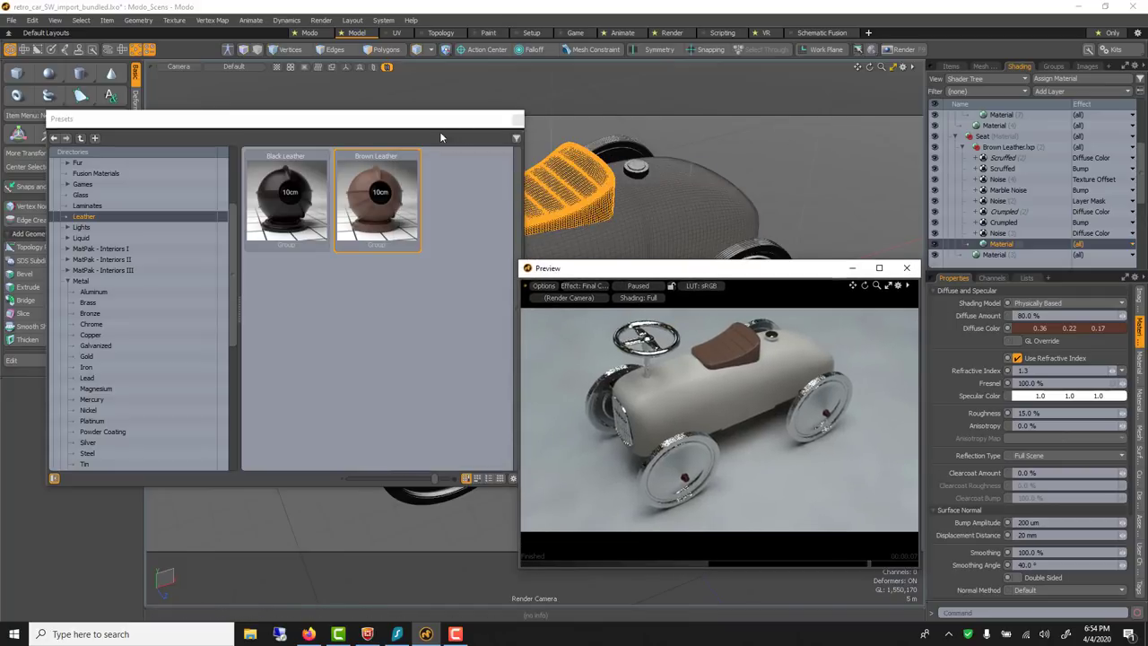
drag(440, 137, 215, 211)
Assign a new material named Tire_Black to the near front wheel's tire polygons, with near-black color (RGB 15, 0, 0) and 3% specular.
click(438, 451)
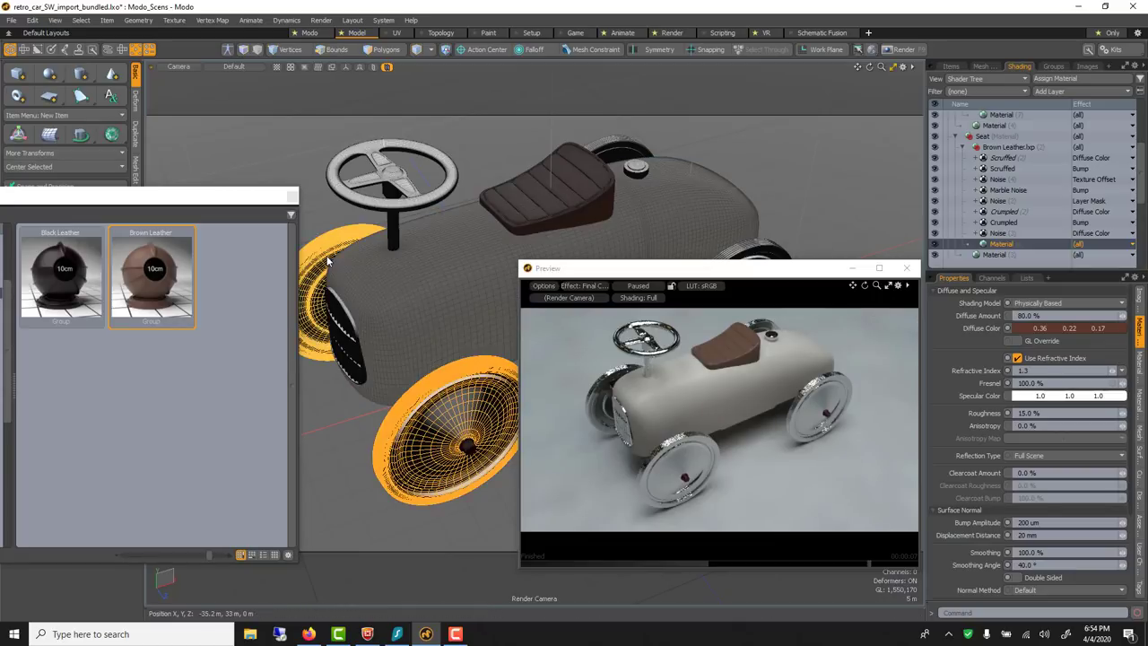
key(3)
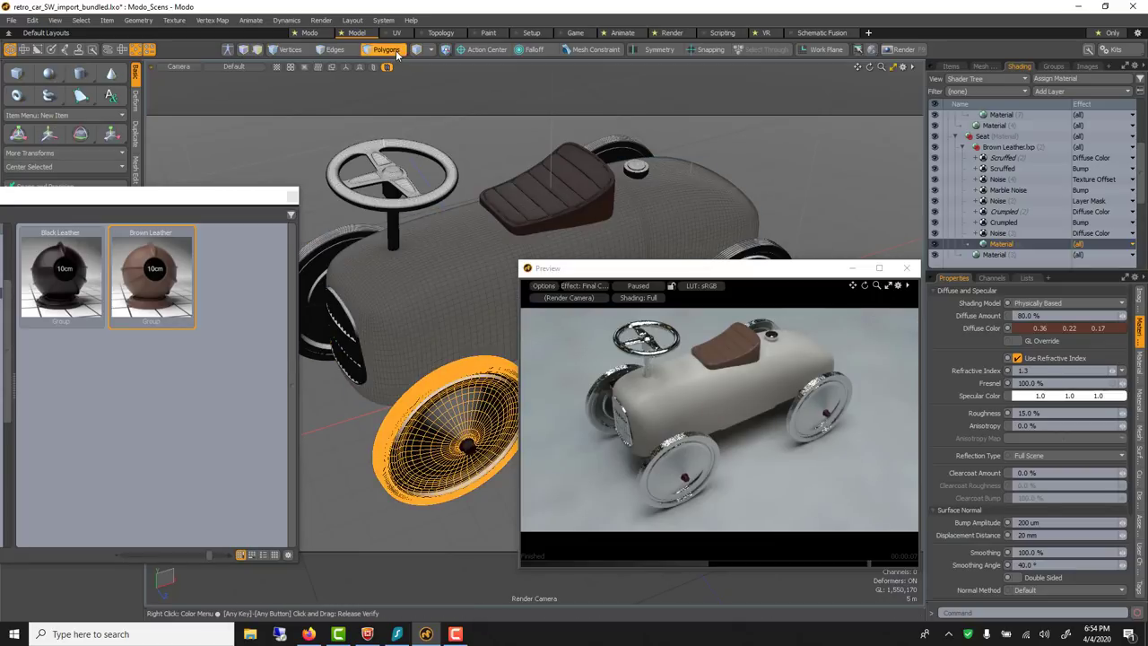
double_click(392, 418)
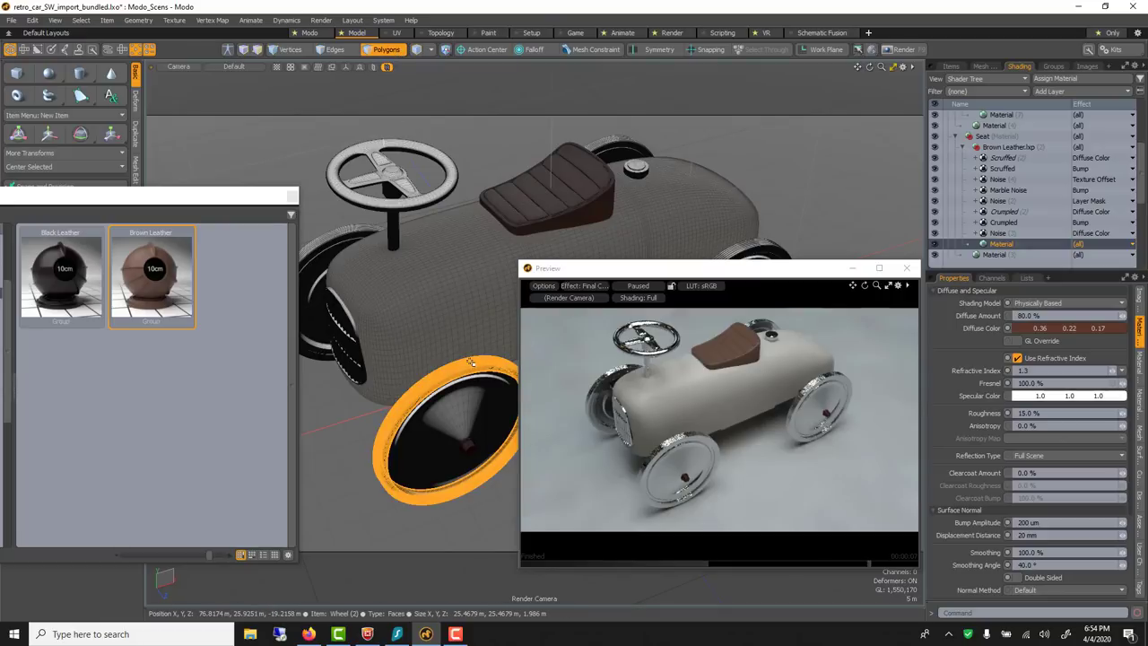
key(m)
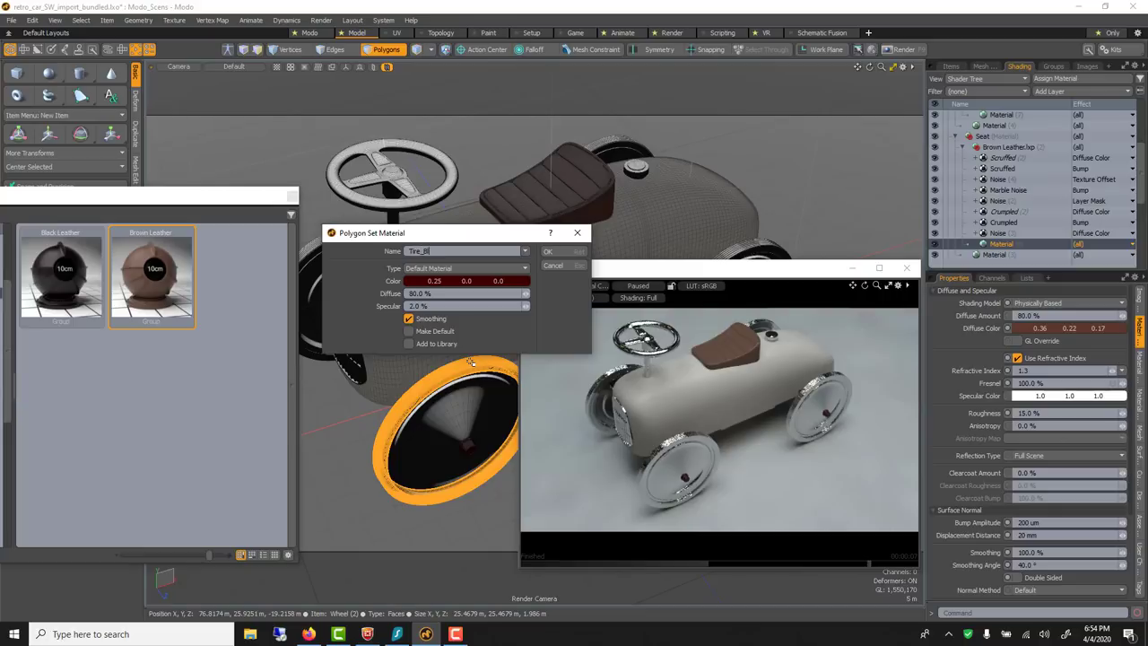
click(456, 281)
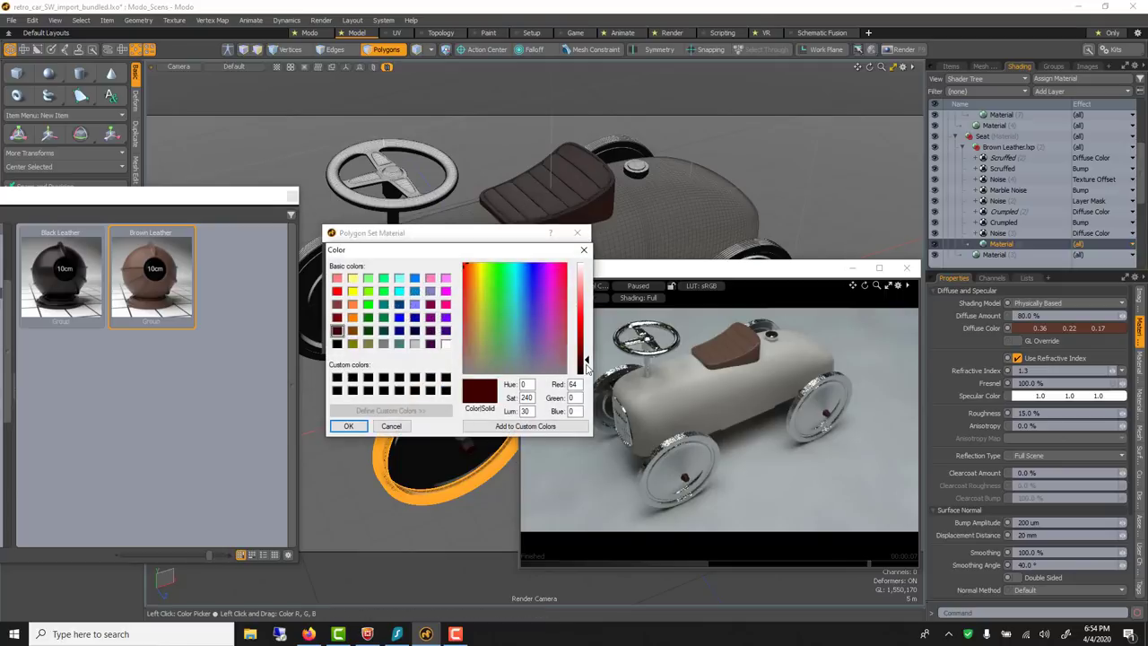
click(349, 426)
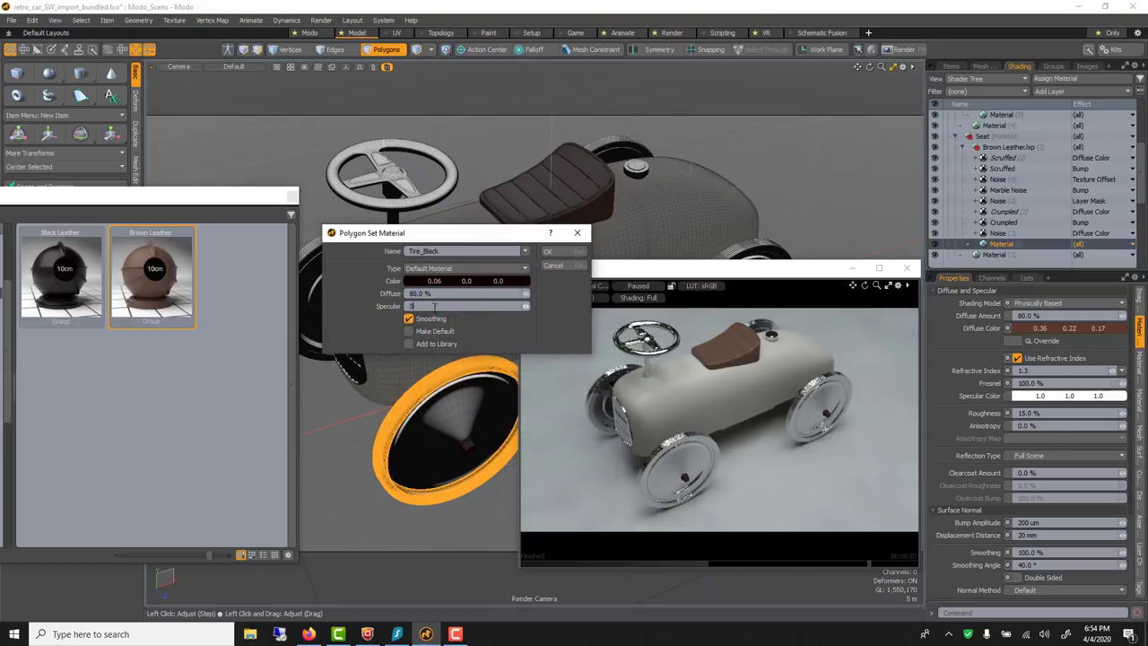
click(556, 251)
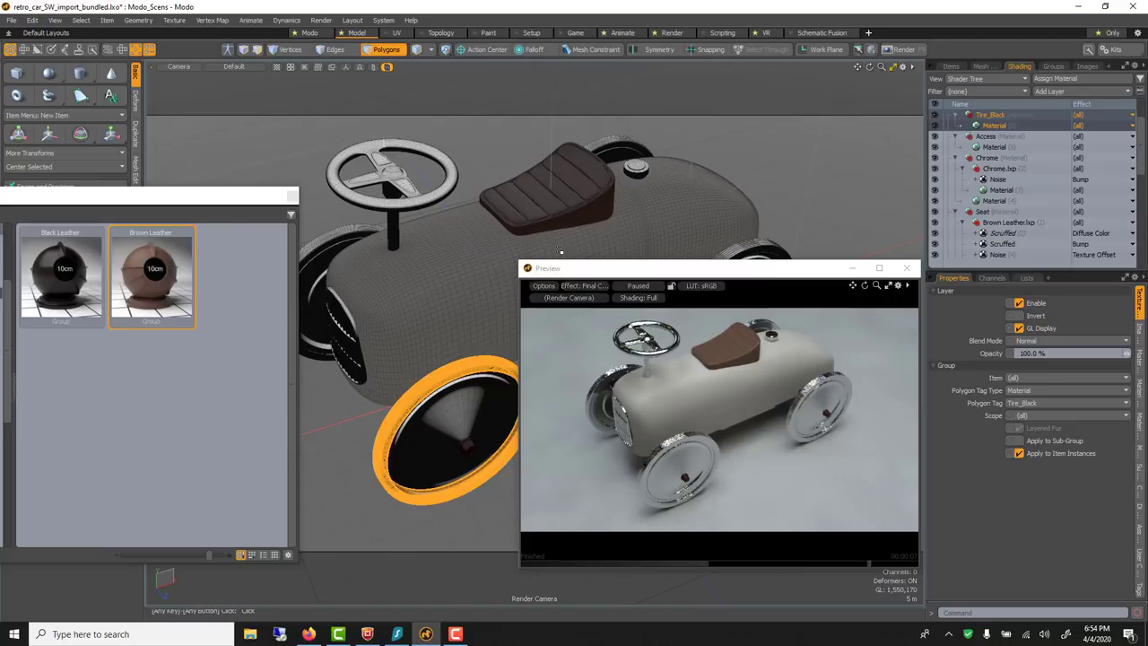
Resume the preview rendering, leave polygon selection mode, and move the preview window clear of the rear wheel.
drag(589, 267, 486, 306)
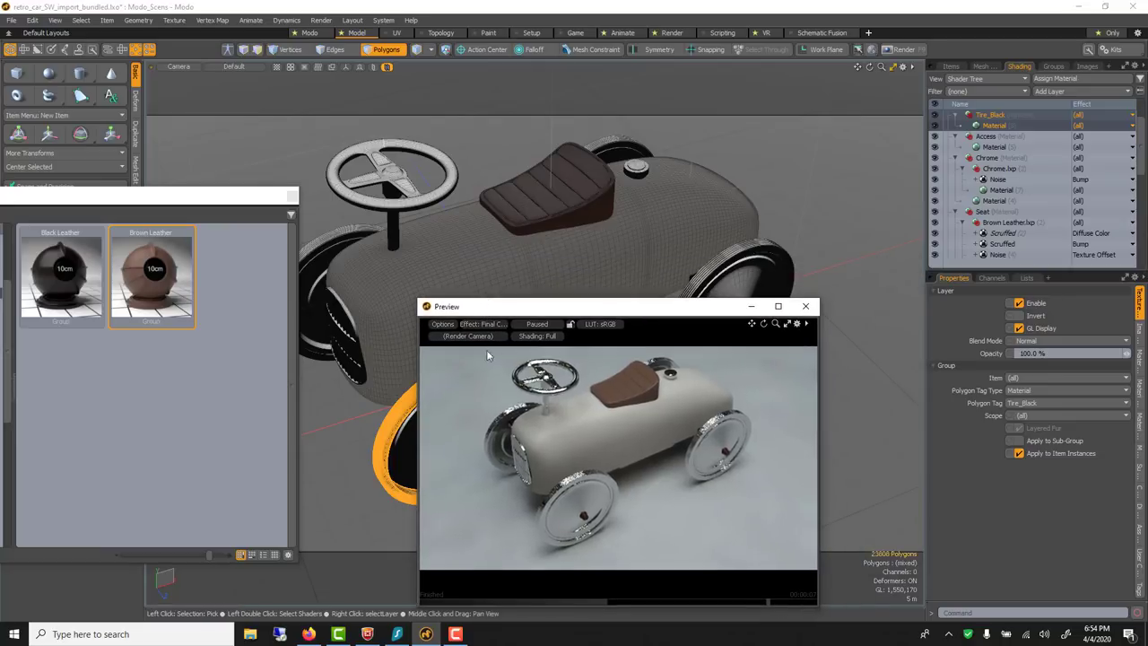
click(401, 55)
drag(629, 305, 543, 246)
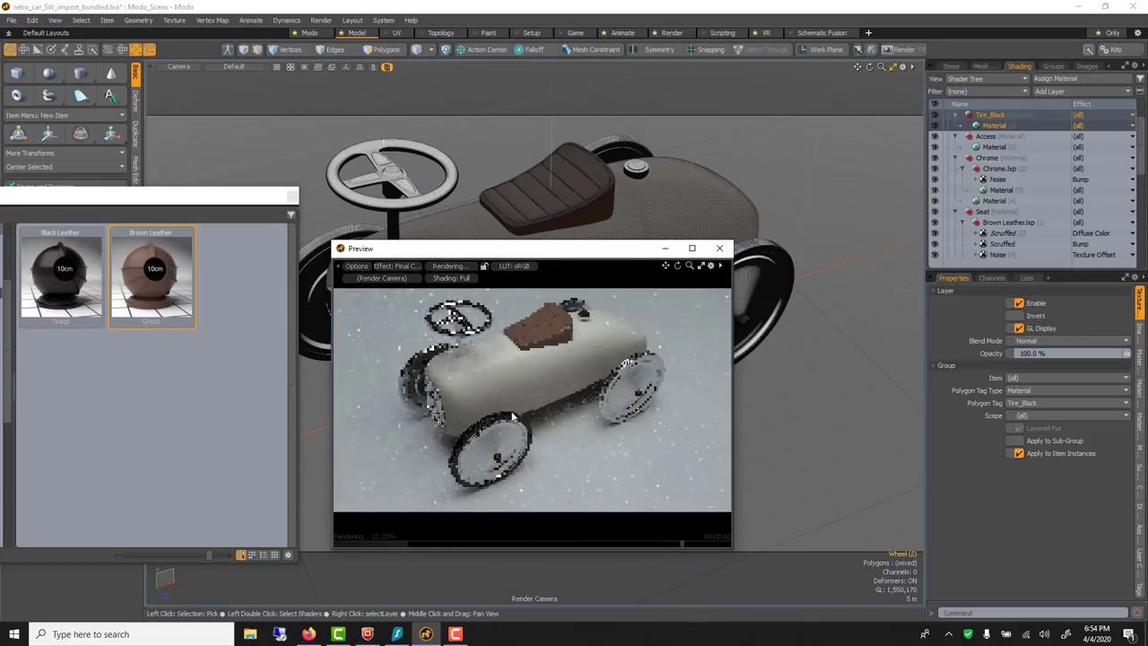
Assign the existing Tire_Black material to the near rear wheel's connected tire polygons.
click(771, 252)
click(390, 52)
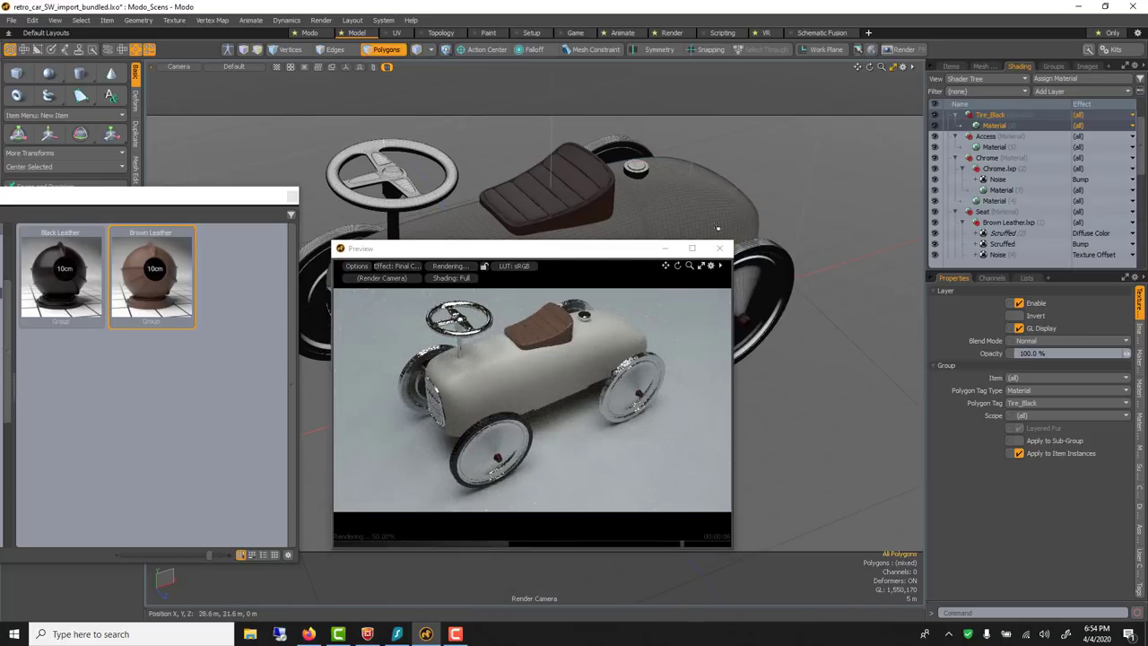
double_click(753, 250)
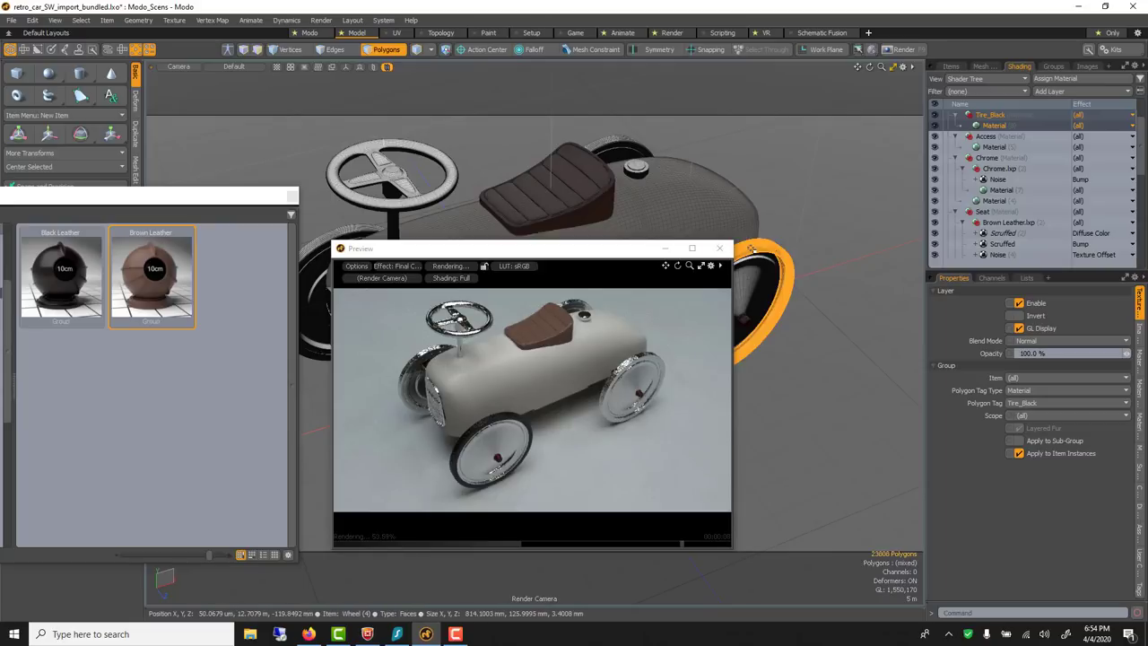
key(m)
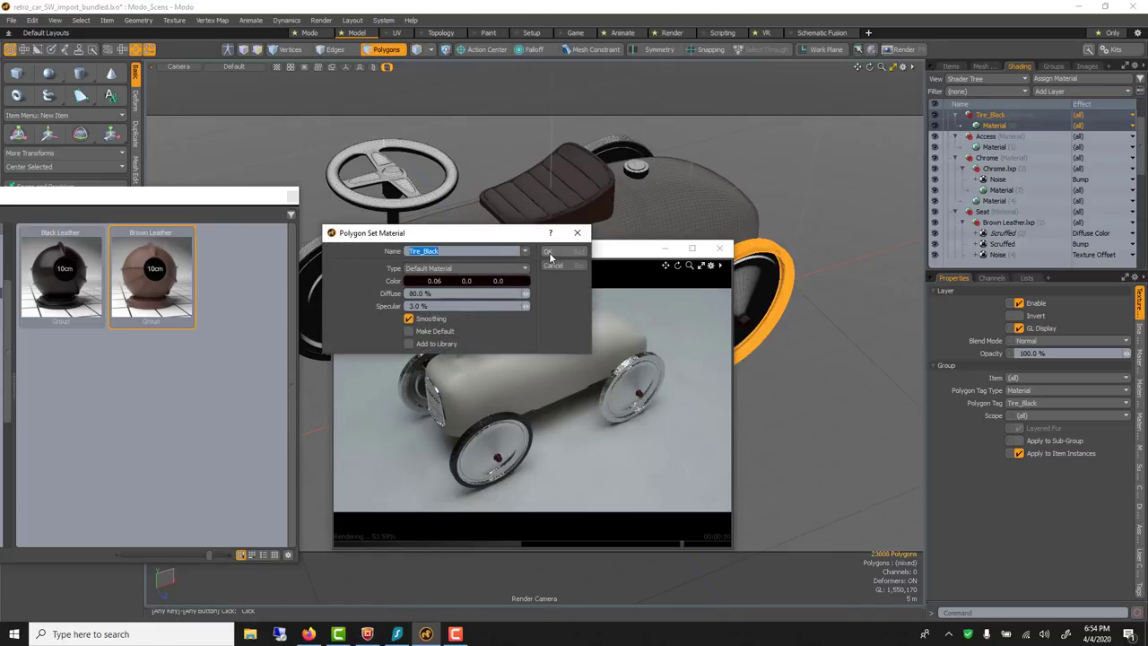
click(550, 255)
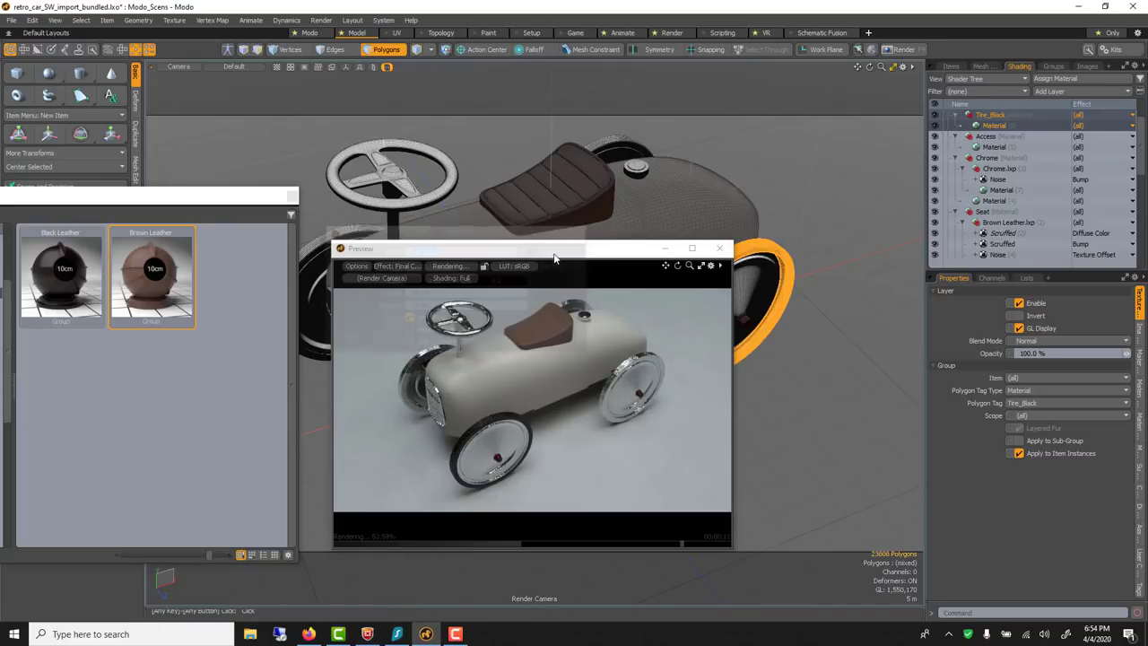
Assign the Tire_Black material to the connected tire polygons of the far rear wheel, behind the seat.
click(389, 53)
click(621, 148)
click(384, 52)
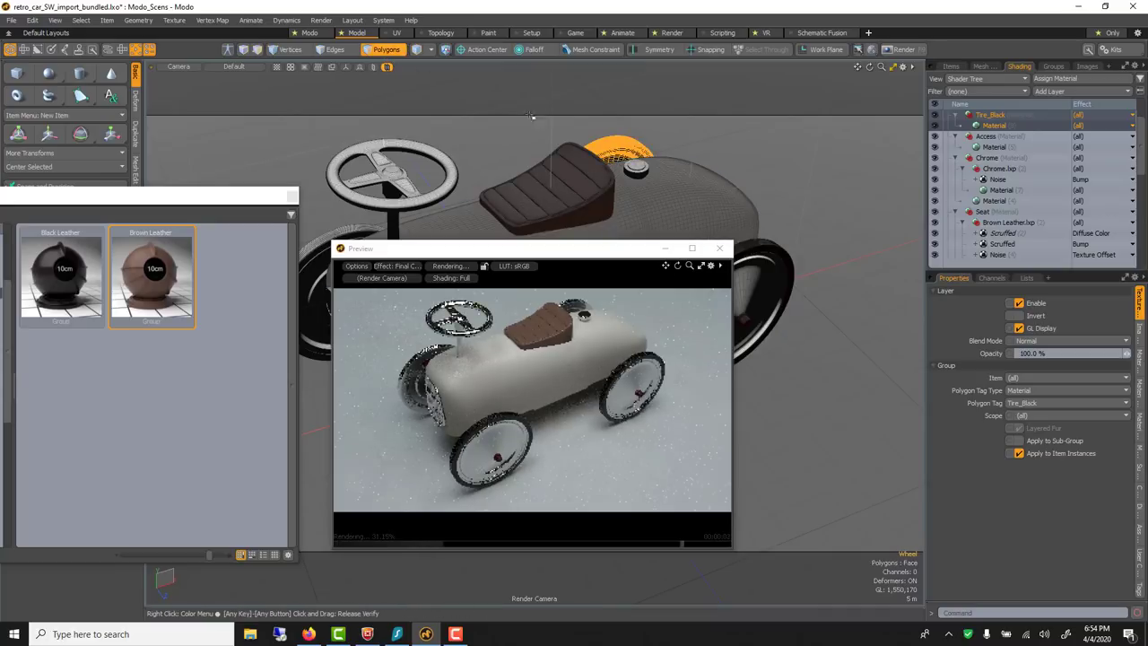
double_click(603, 151)
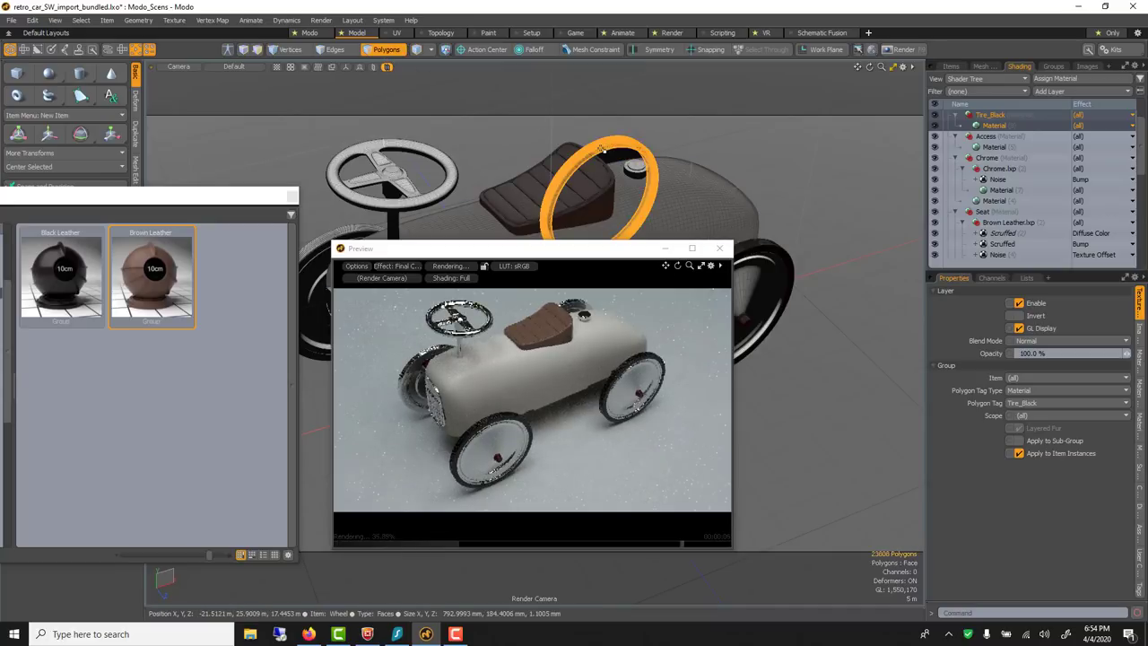
key(m)
key(Return)
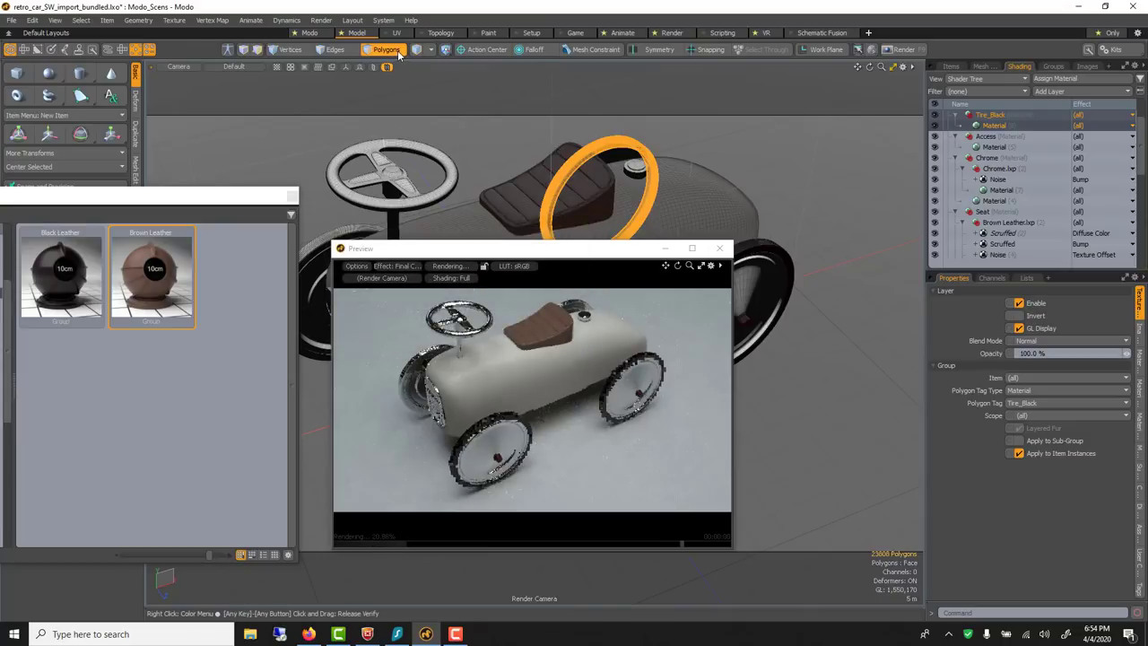
Assign the Tire_Black material to the far front wheel's connected tire polygons.
click(398, 51)
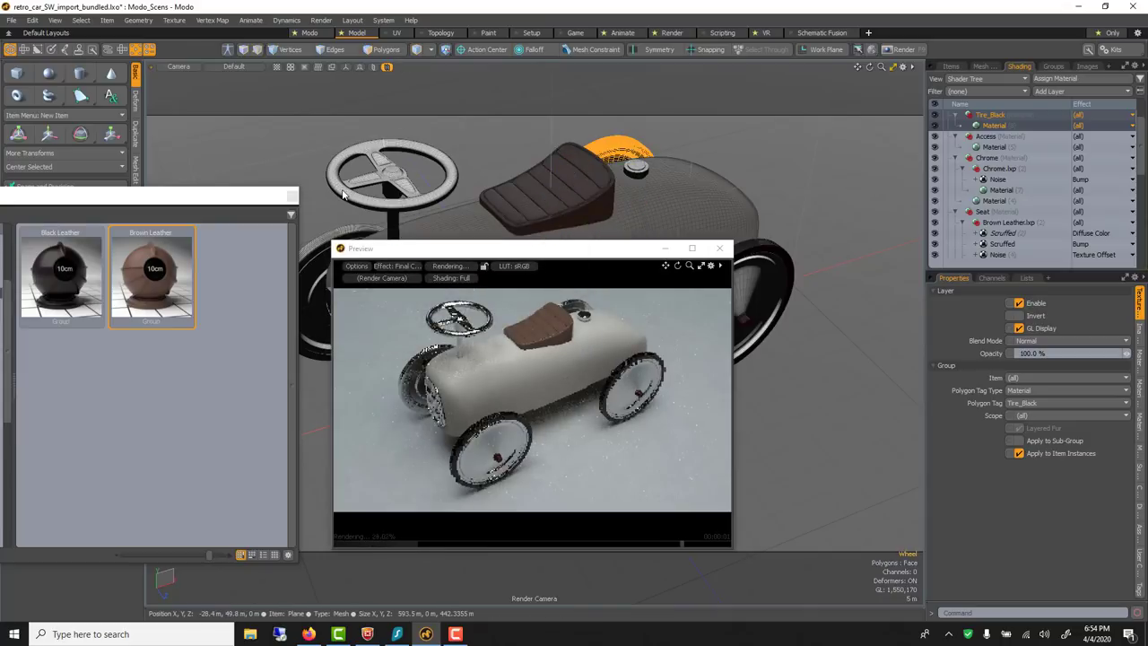
click(386, 51)
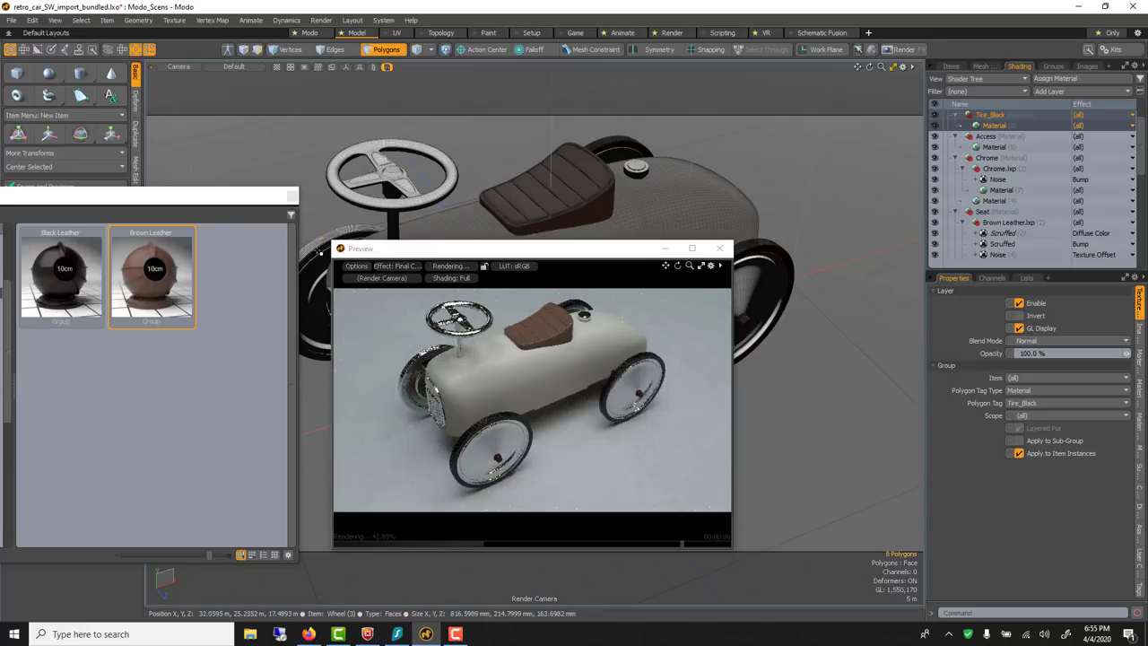
double_click(319, 251)
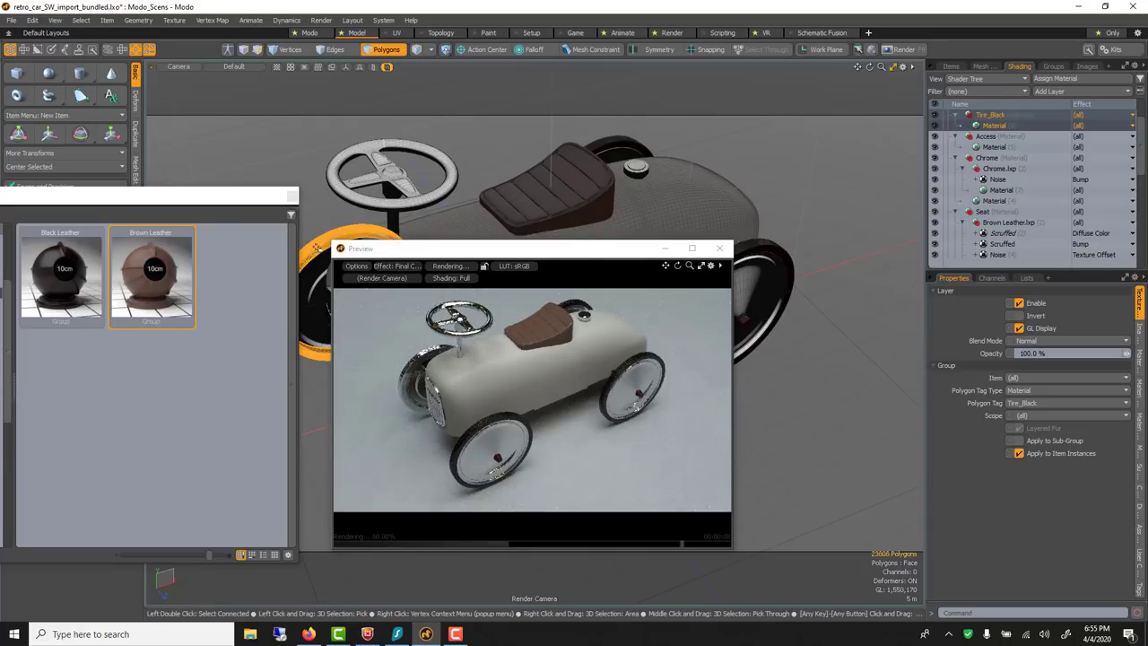
key(m)
key(Return)
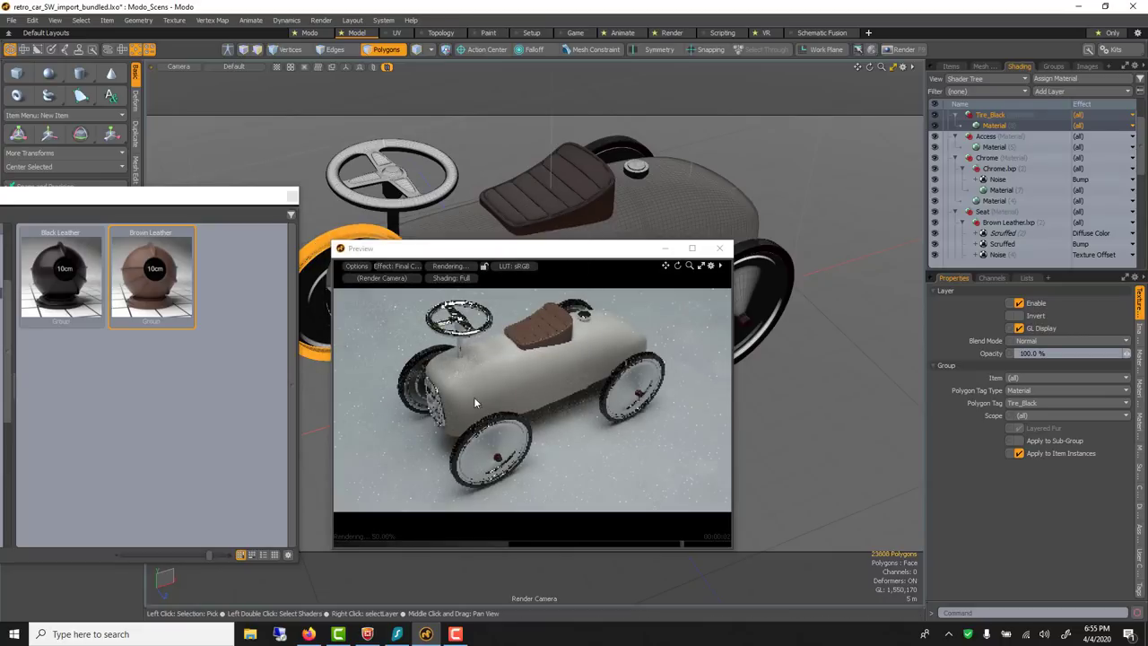
Arrange the preview and presets windows side by side and browse the car paint presets in the Painted materials as far as Mahogany Matte.
drag(473, 251, 708, 199)
drag(227, 201, 518, 198)
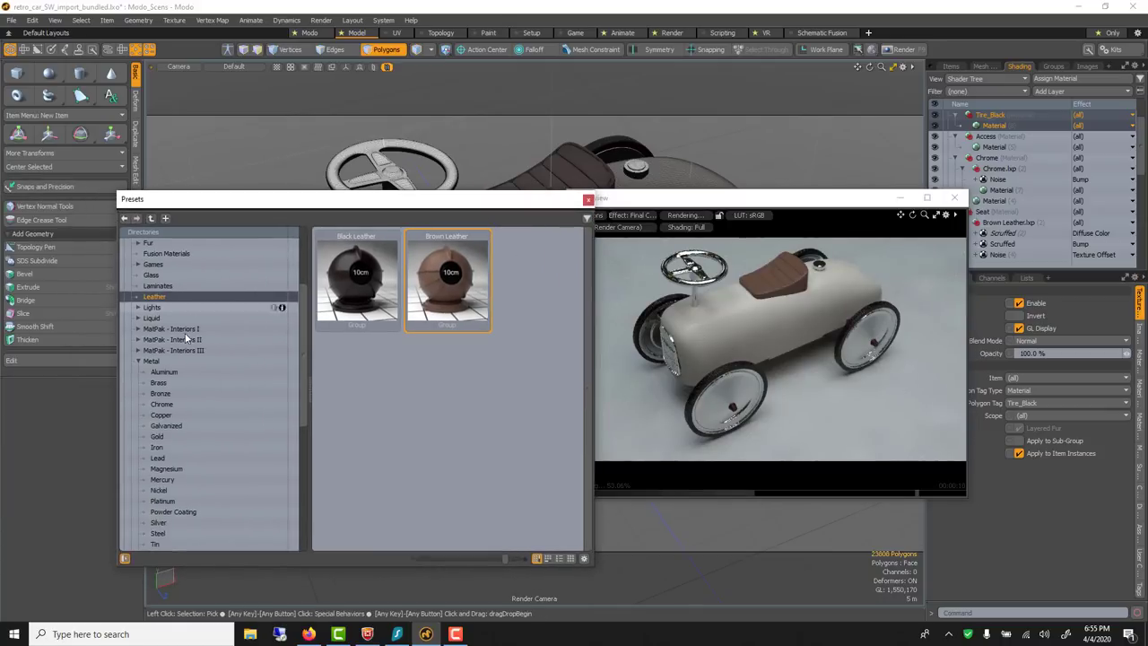
scroll(185, 332, down, 5)
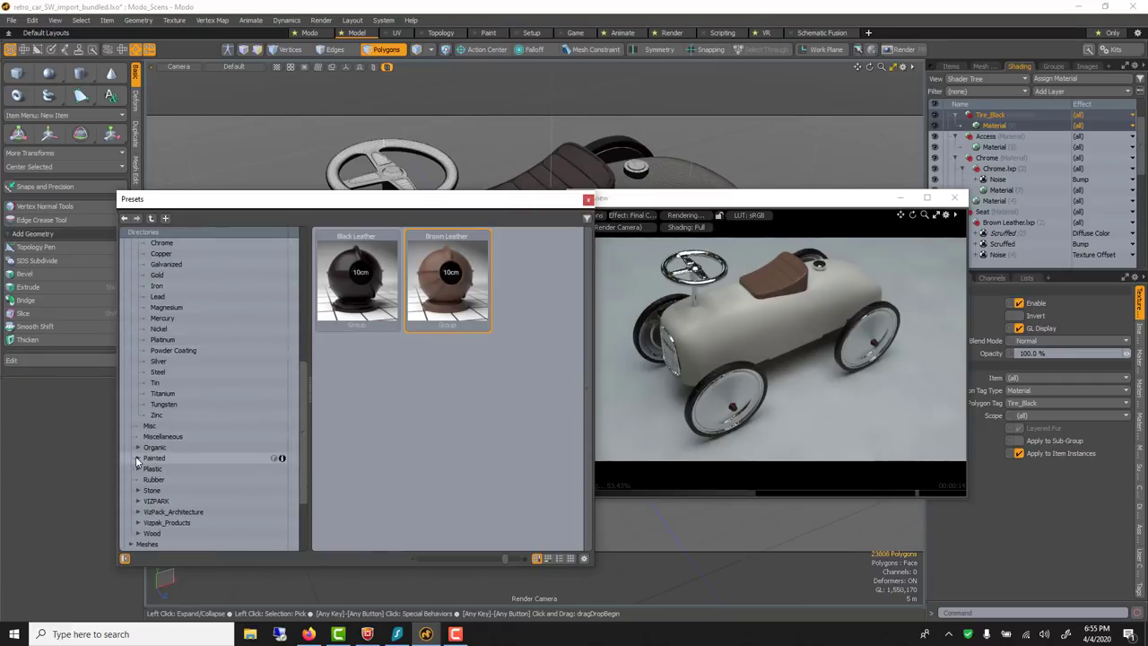
click(138, 458)
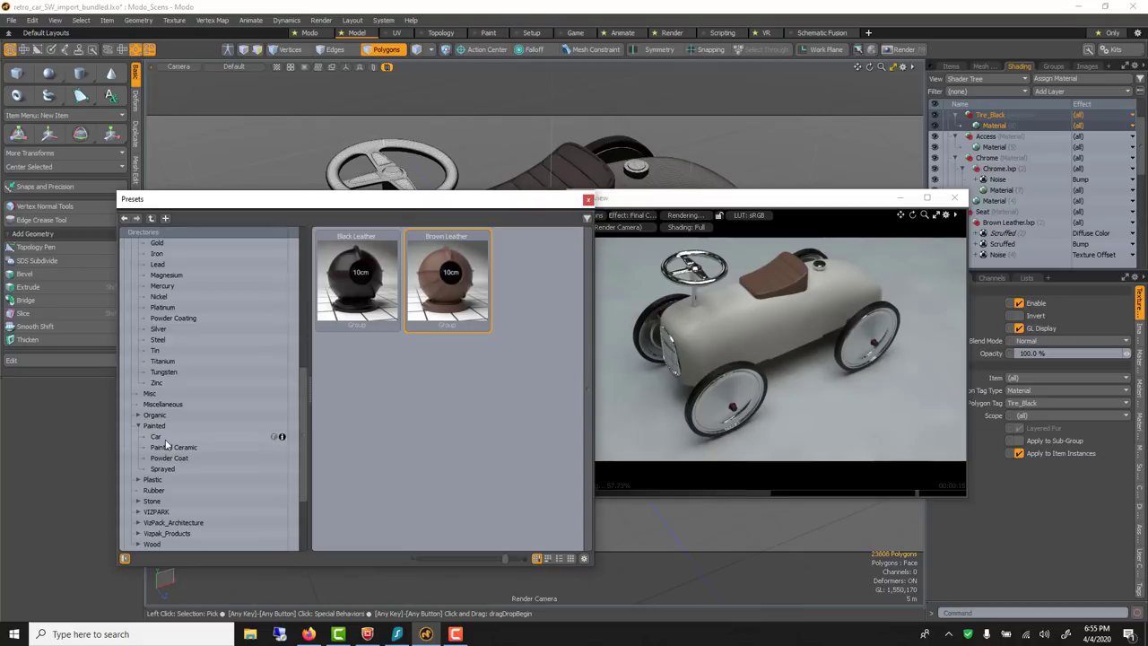
click(162, 437)
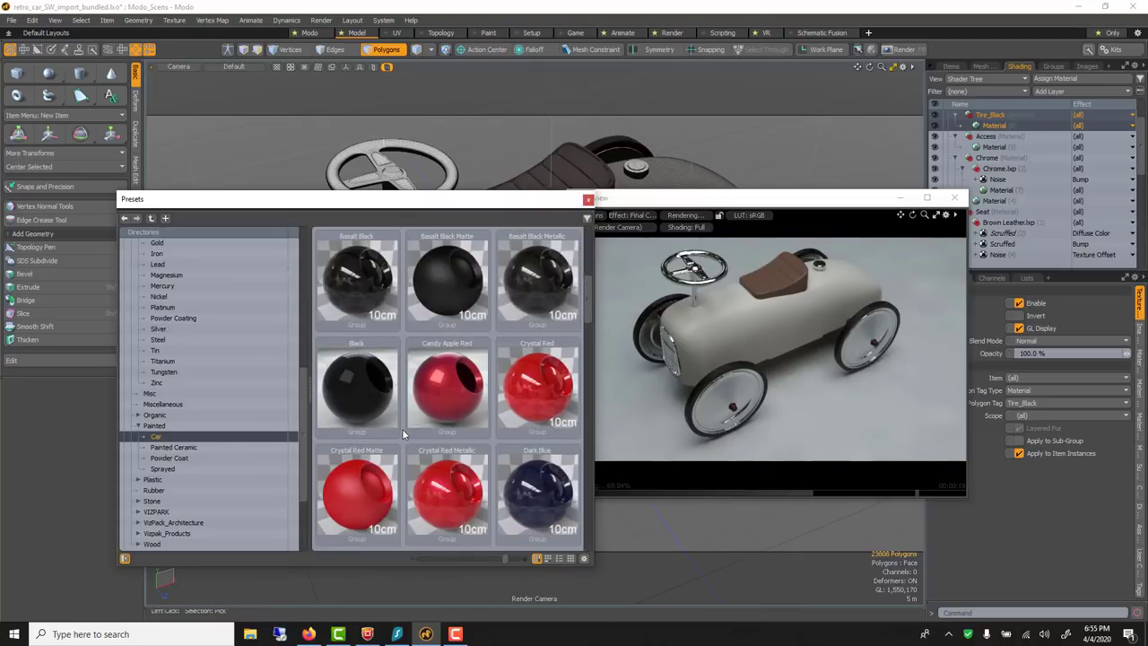
scroll(402, 434, down, 1)
scroll(403, 434, down, 2)
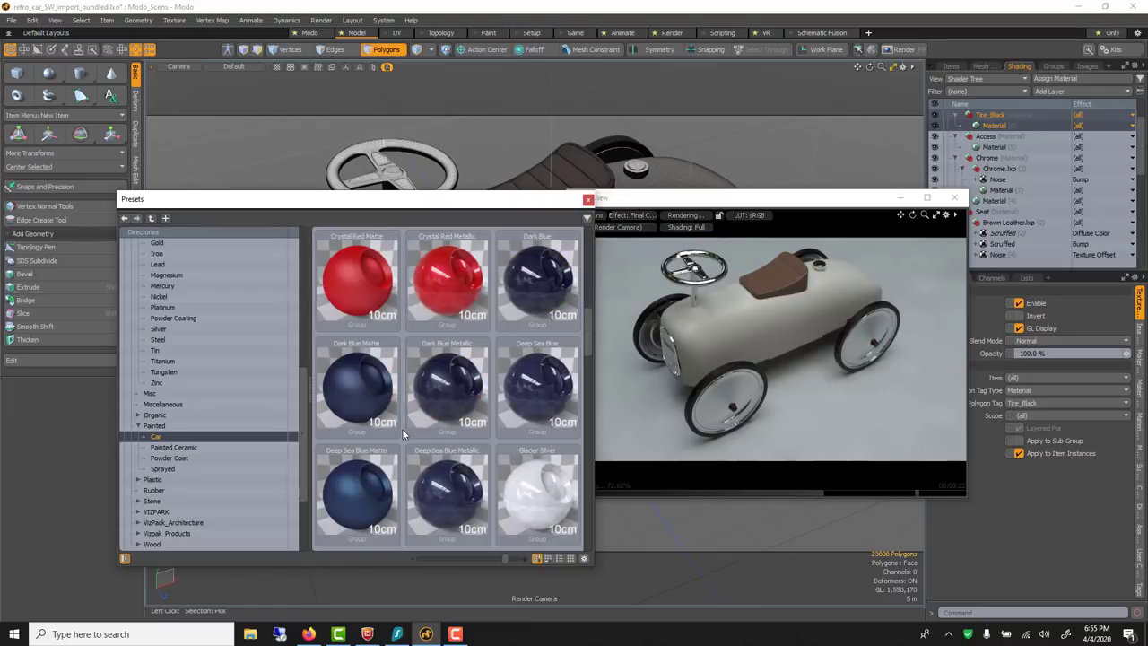
scroll(403, 434, down, 2)
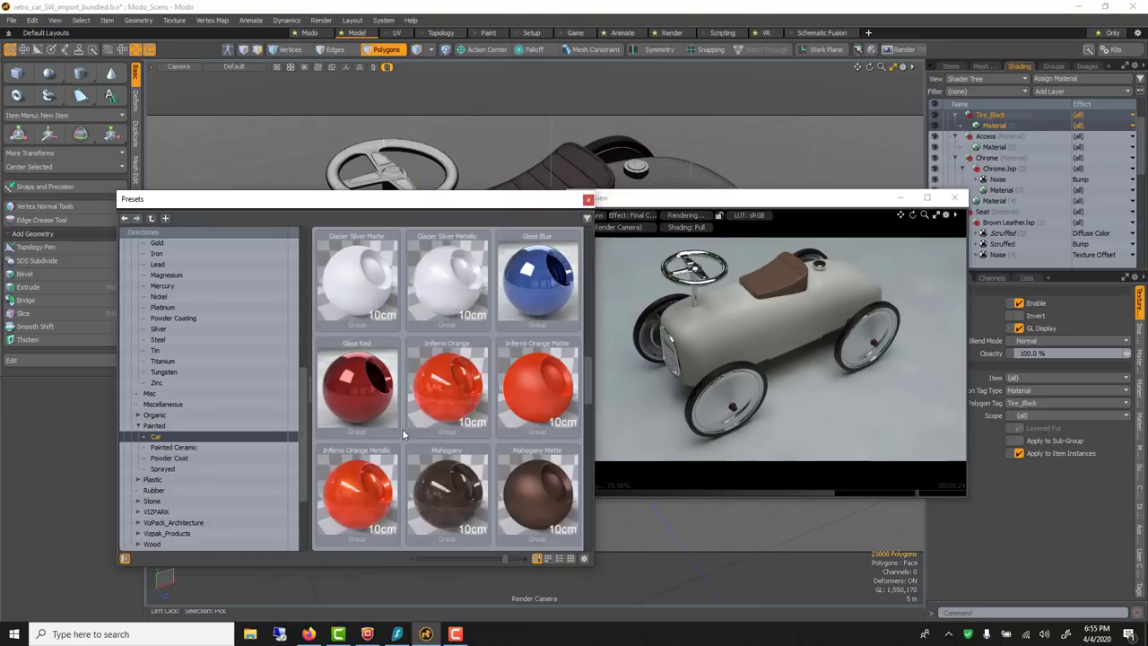
scroll(403, 434, down, 1)
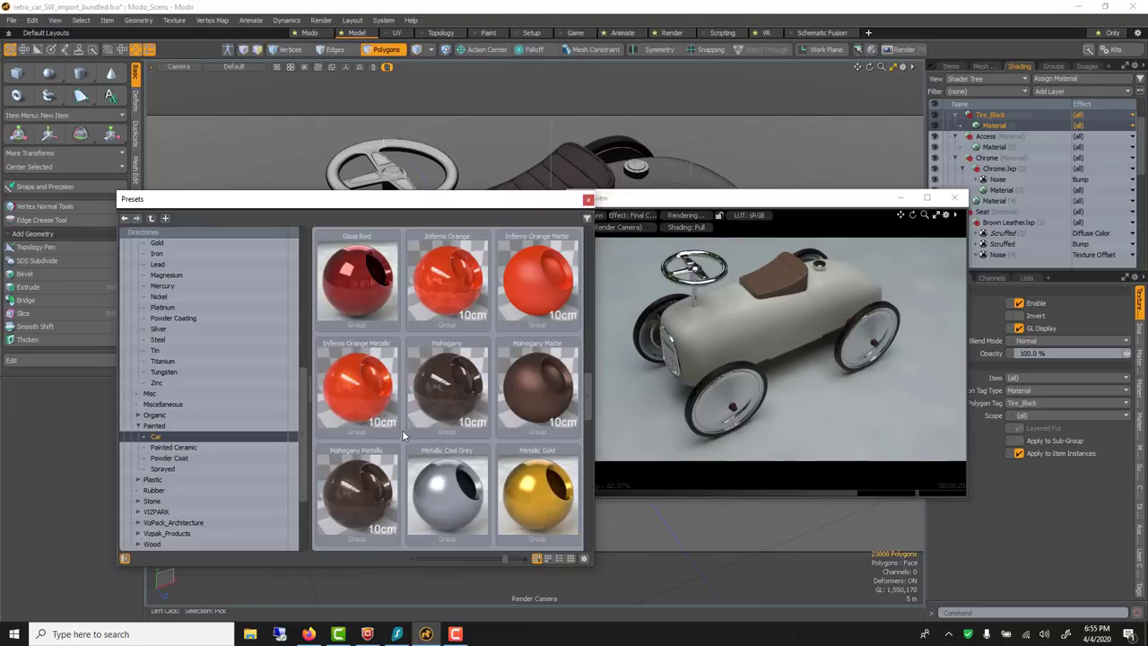
Apply the Mahogany Matte car paint preset inside the Cover material group in the Shader Tree, keeping the preview in view.
drag(550, 387, 712, 317)
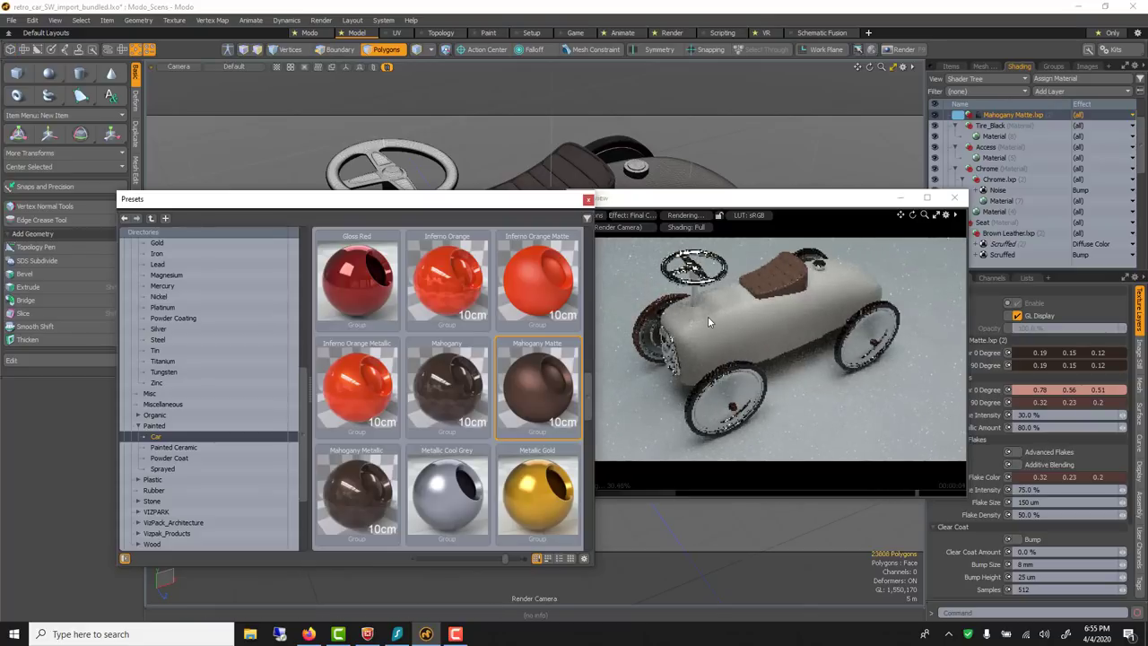
key(ctrl+z)
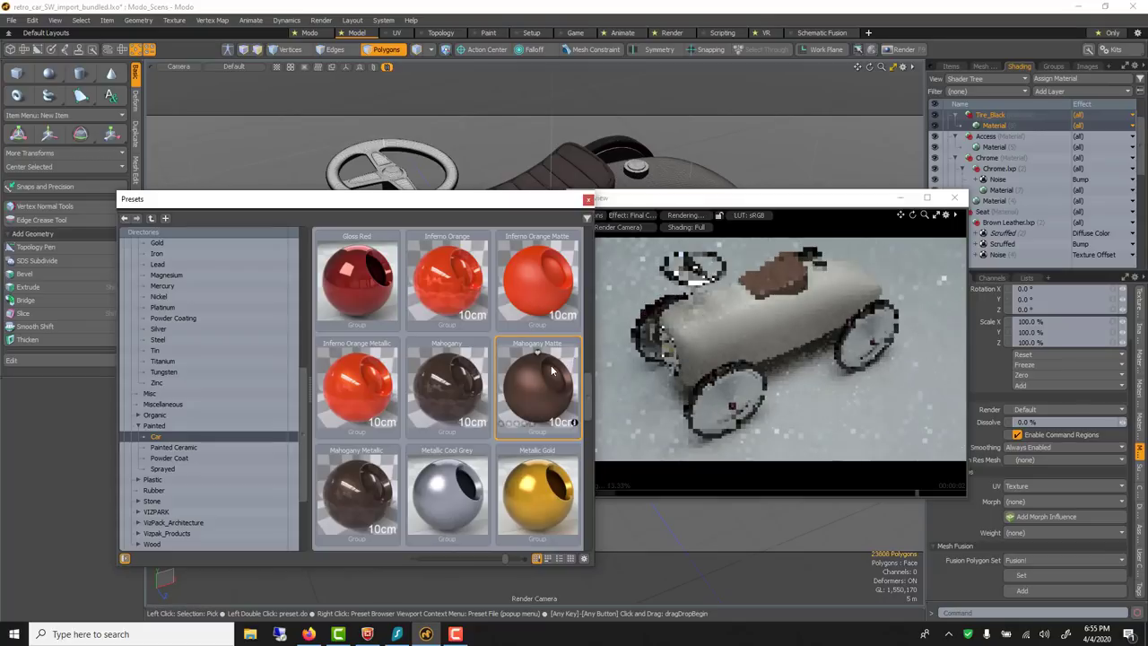
drag(864, 199, 821, 191)
scroll(1038, 207, down, 4)
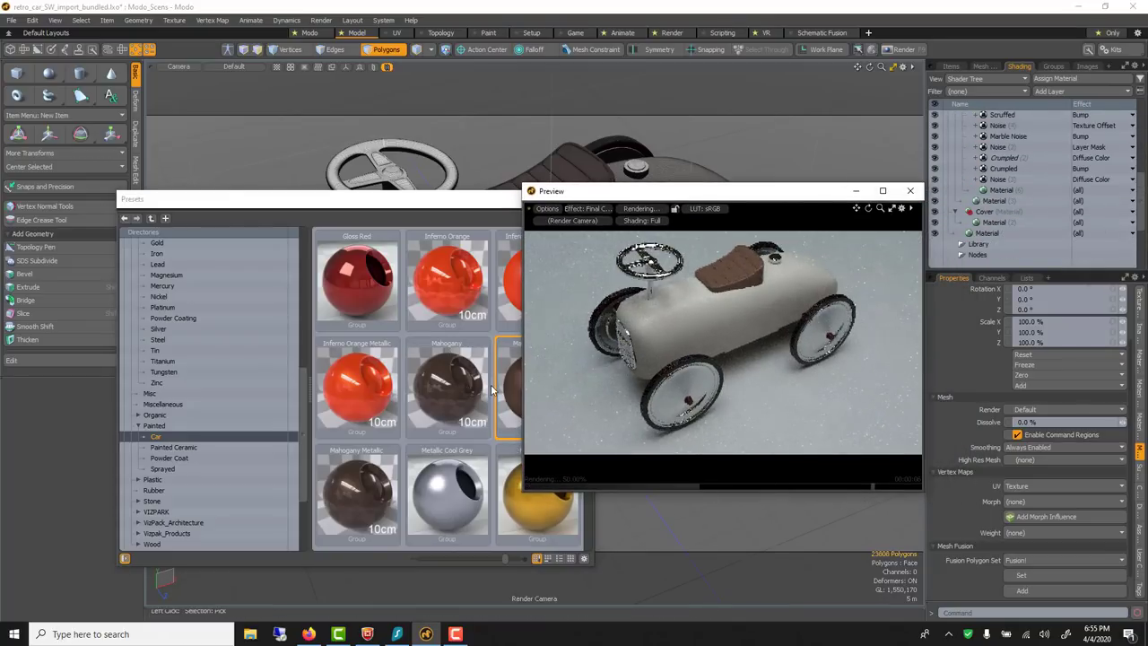
drag(506, 382, 1013, 222)
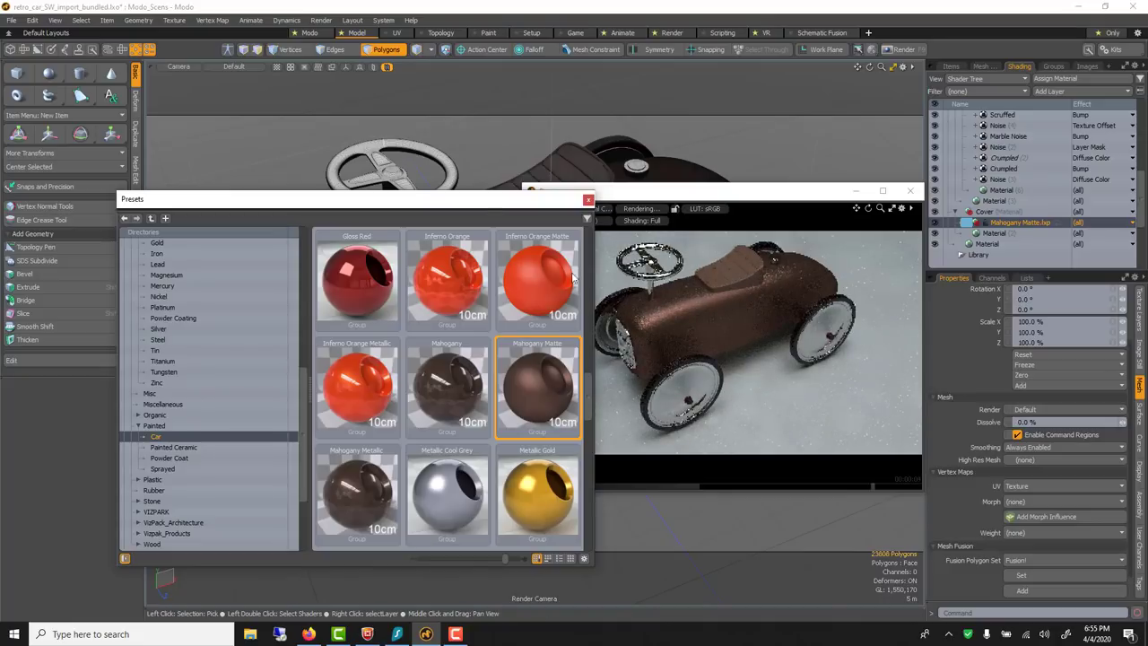
drag(425, 198, 374, 174)
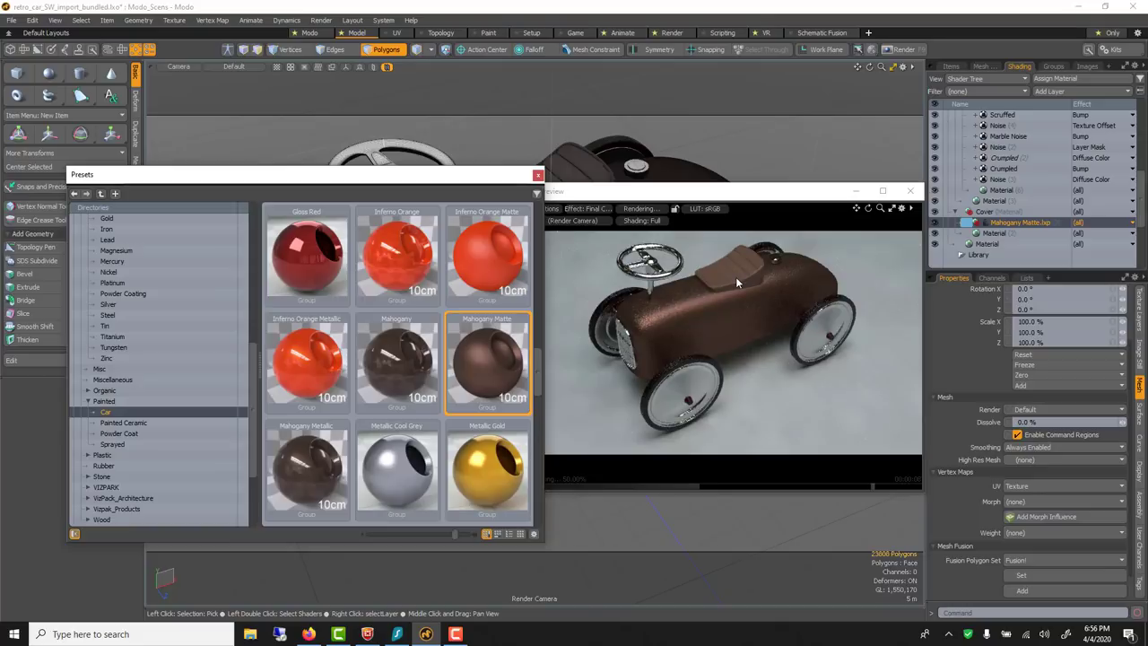
Add the Metallic Cool Grey car paint preset to the Cover material group, above the Mahogany Matte layer.
scroll(389, 362, down, 1)
drag(395, 377, 703, 326)
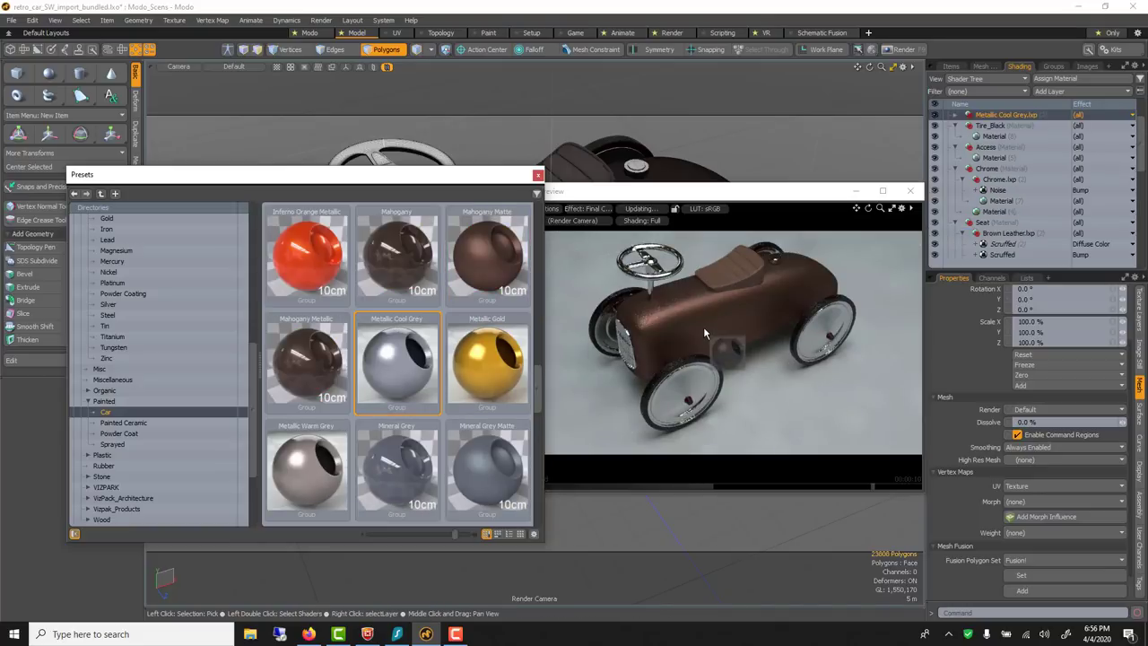
scroll(1036, 190, up, 1)
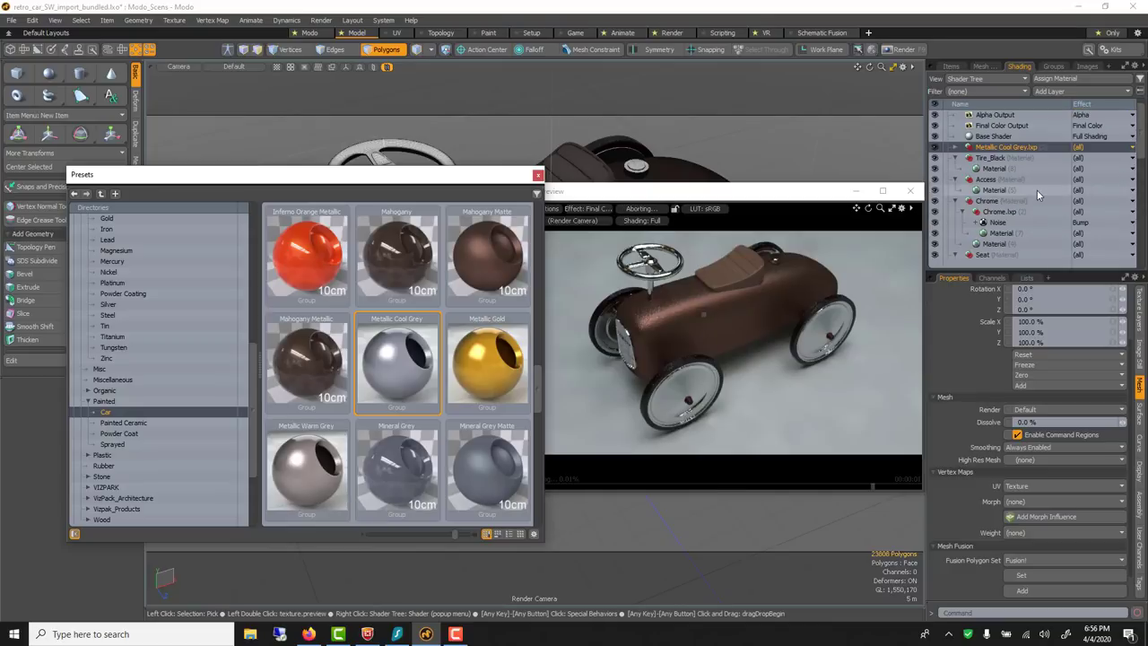
key(ctrl+z)
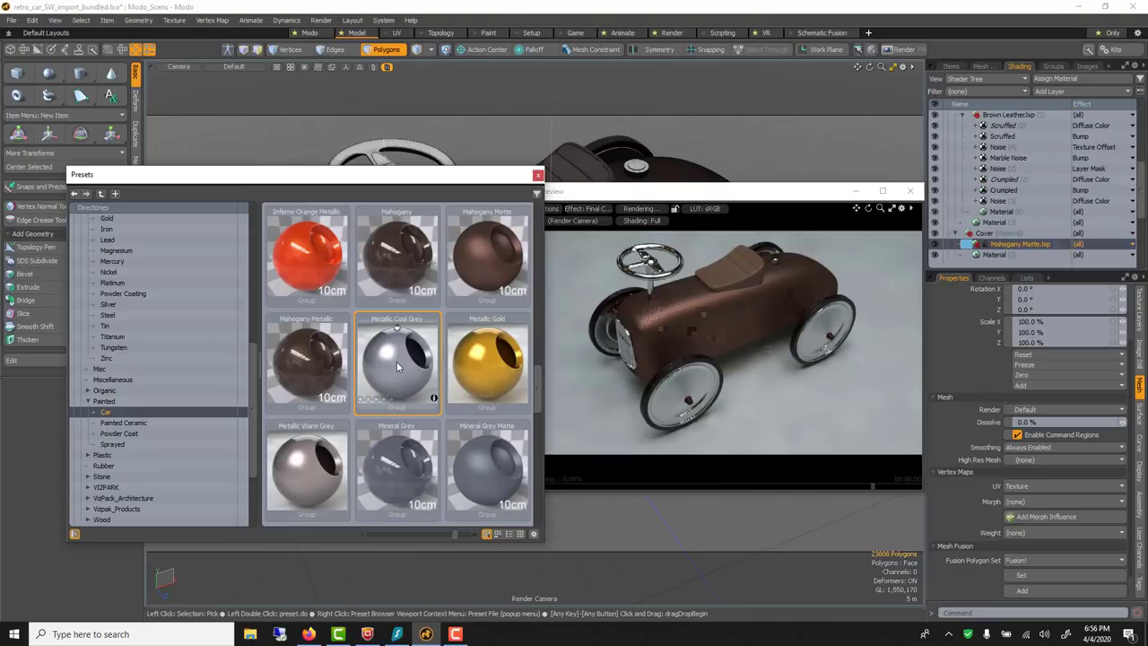
drag(397, 361, 1025, 169)
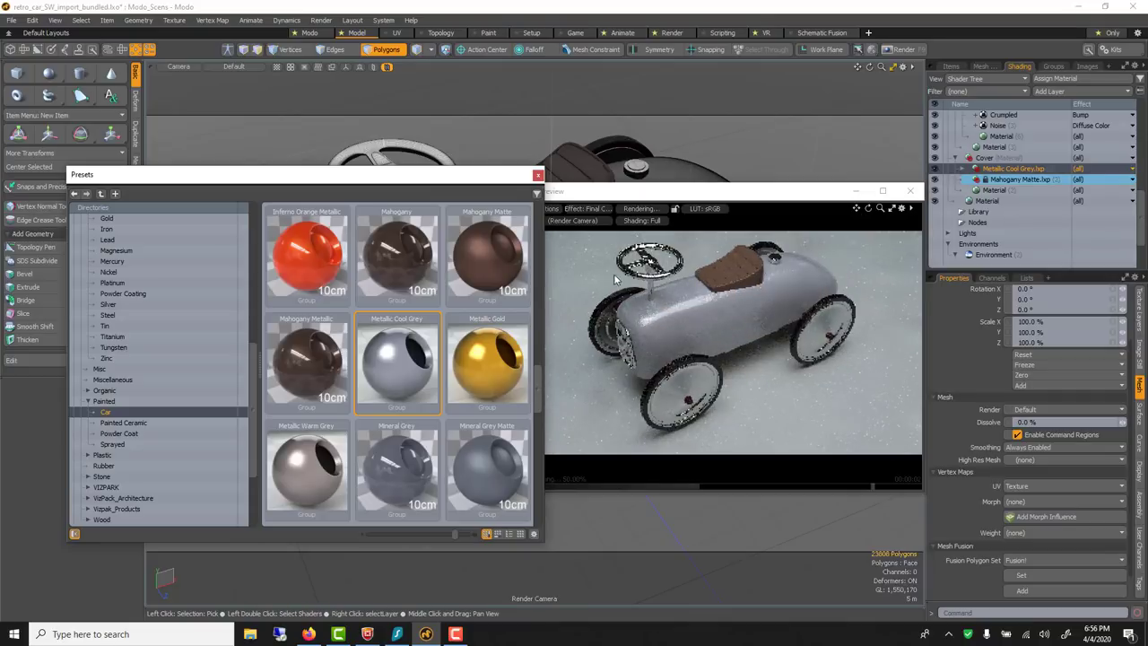
Add the Mineral Grey Matte car paint preset to the Cover material group, above Metallic Cool Grey.
scroll(421, 368, down, 1)
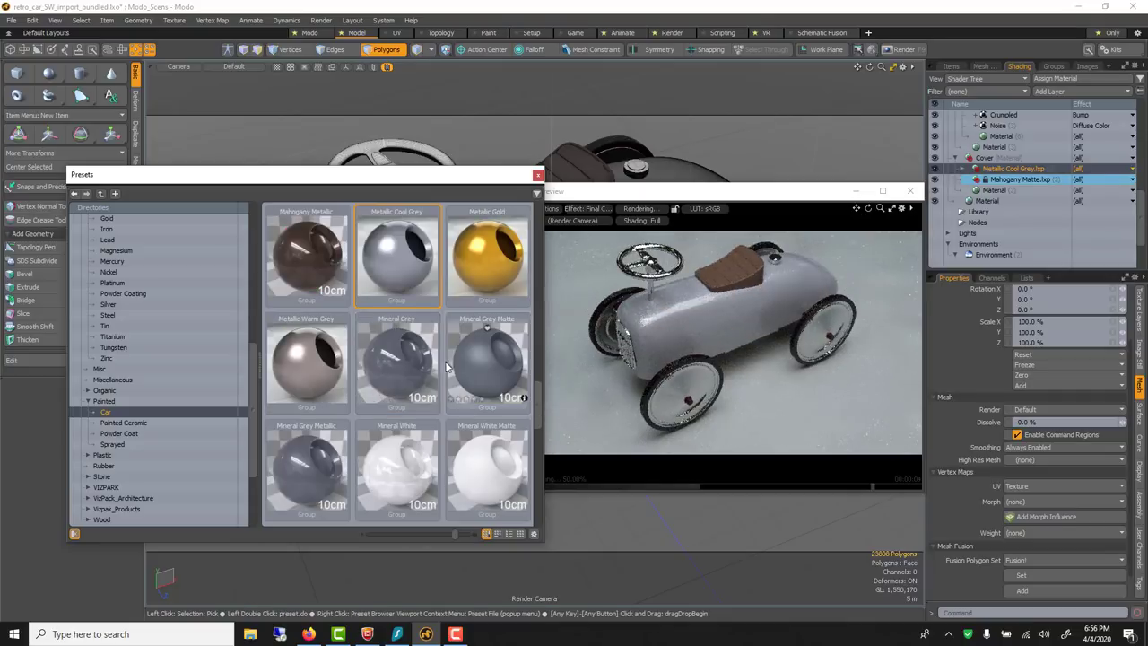
click(486, 373)
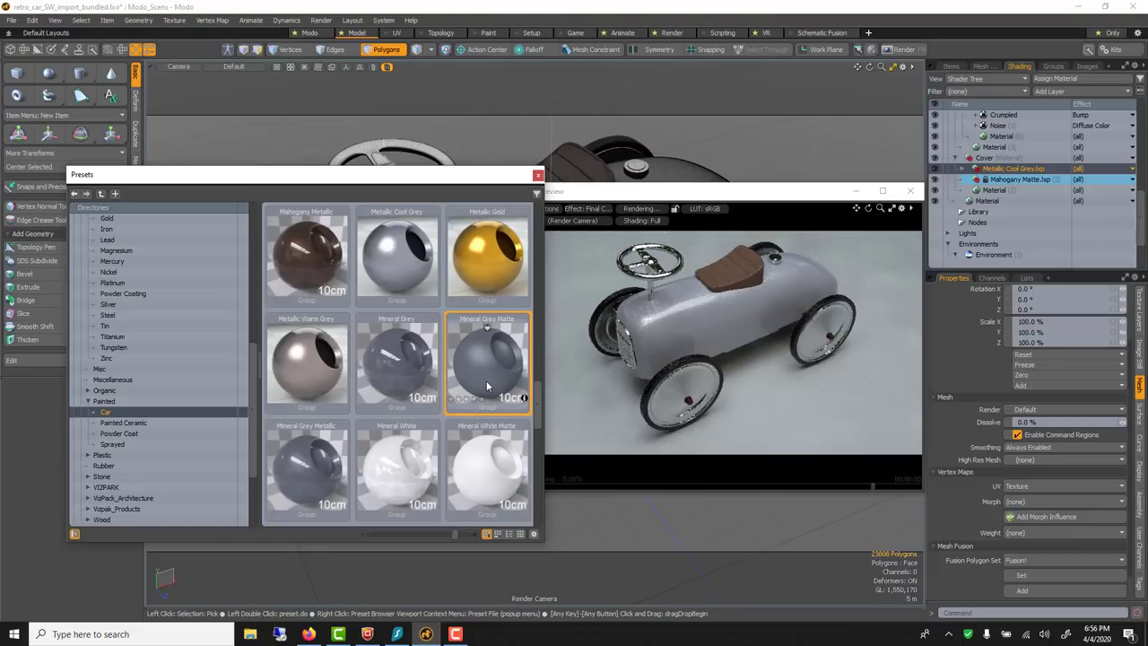
drag(485, 373, 1016, 169)
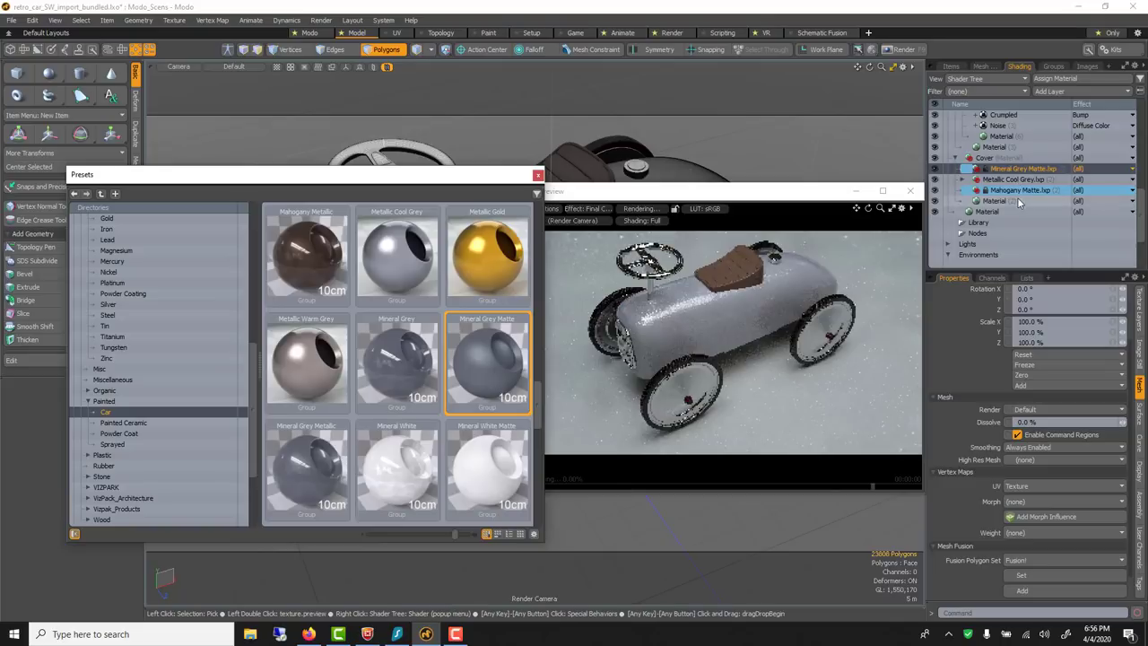
Add the Supersonic Blue Matte car paint preset to the Cover material group, above Mineral Grey Matte.
scroll(409, 334, down, 2)
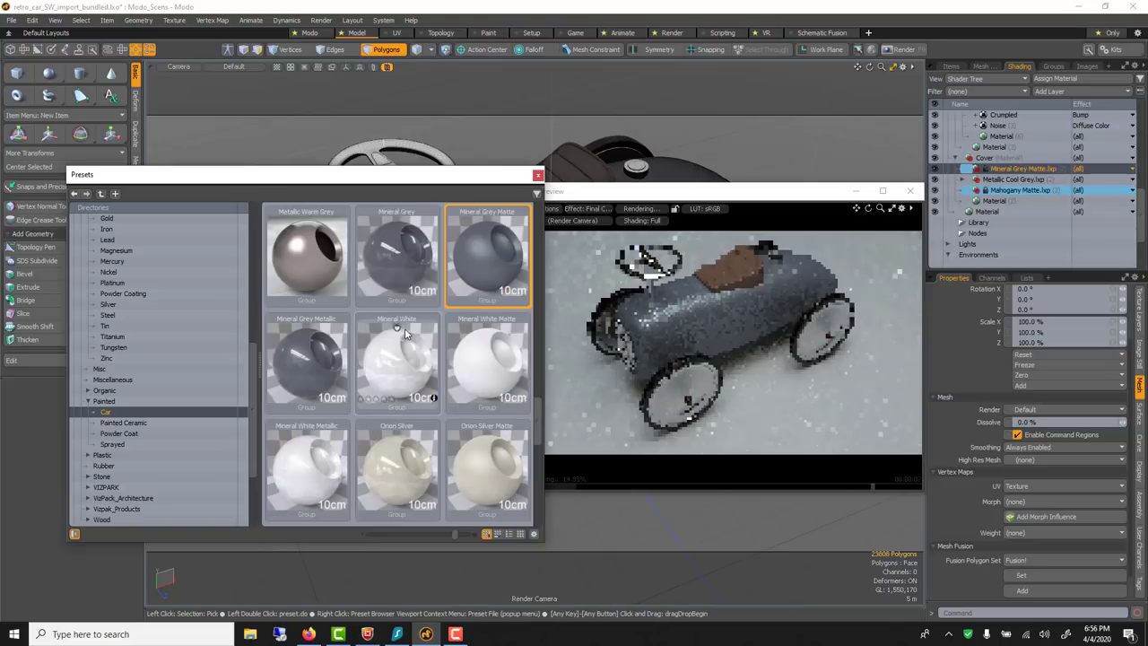
scroll(457, 348, down, 3)
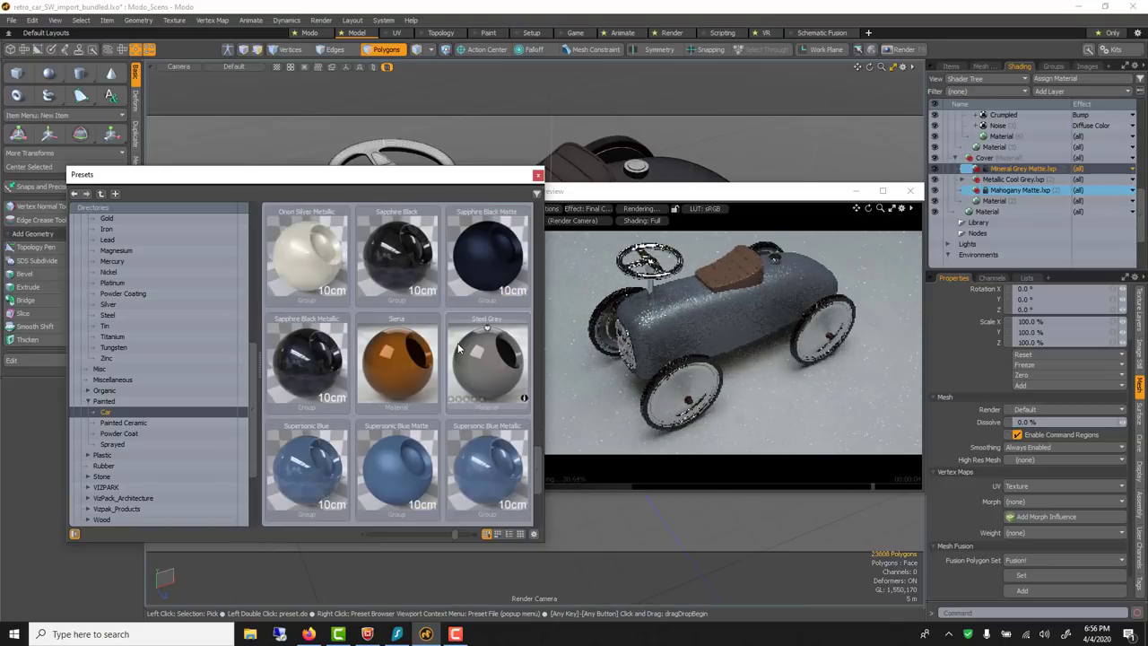
click(400, 353)
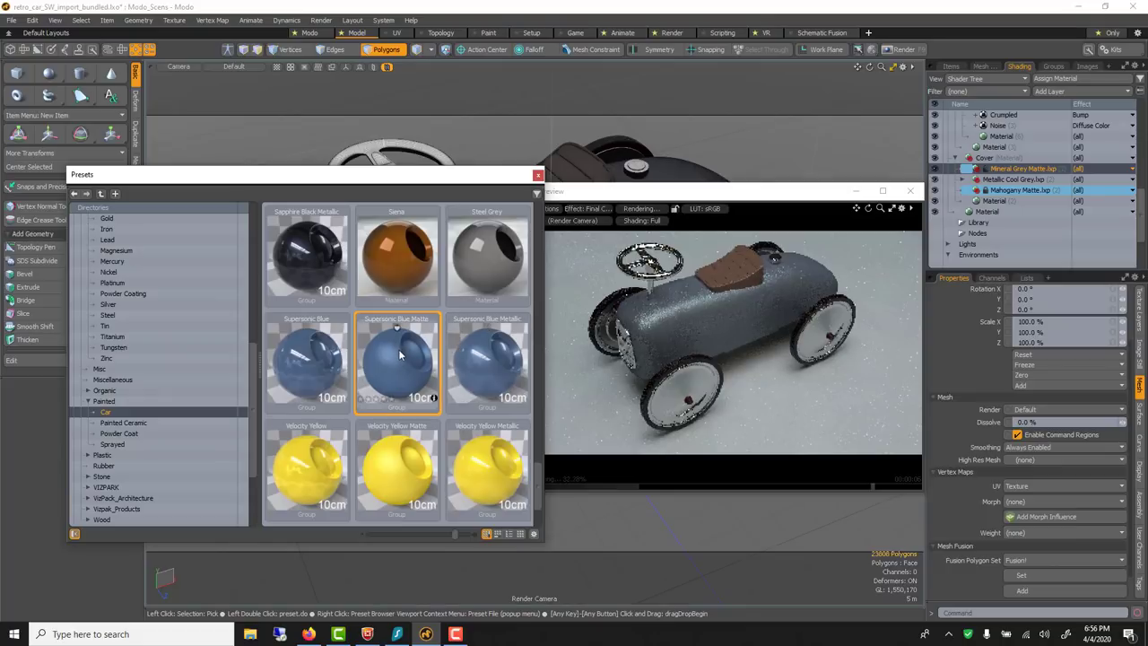
drag(401, 253, 1022, 168)
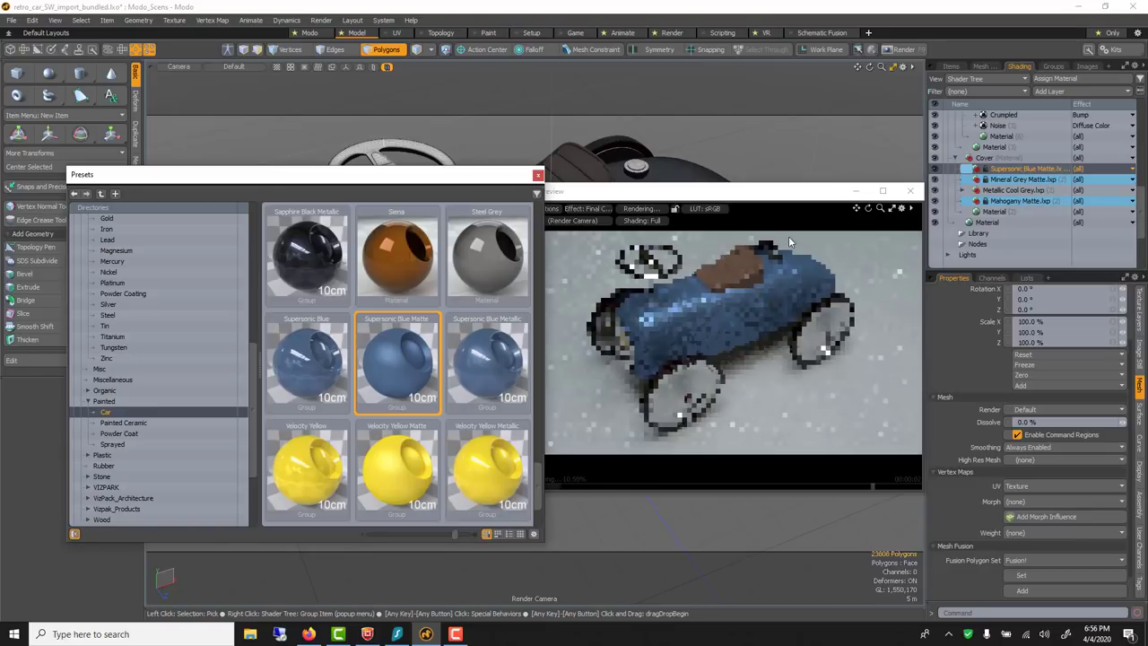
scroll(453, 384, down, 2)
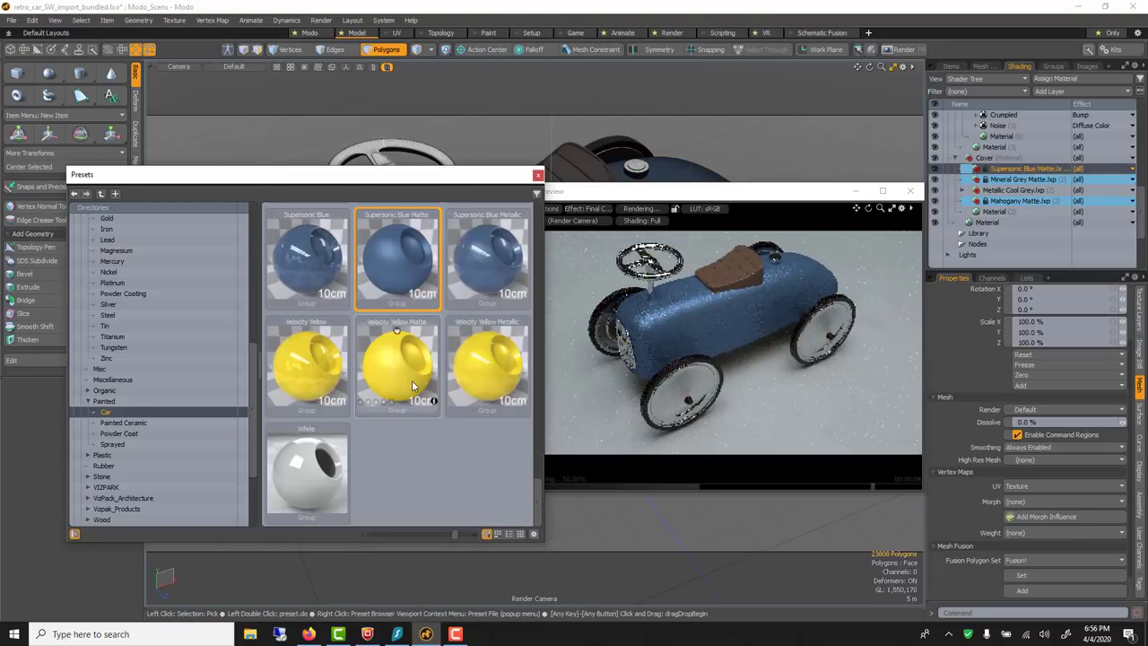
Add the Sapphire Black Matte car paint preset to the Cover material group, above Supersonic Blue Matte.
scroll(412, 386, up, 5)
scroll(412, 385, up, 2)
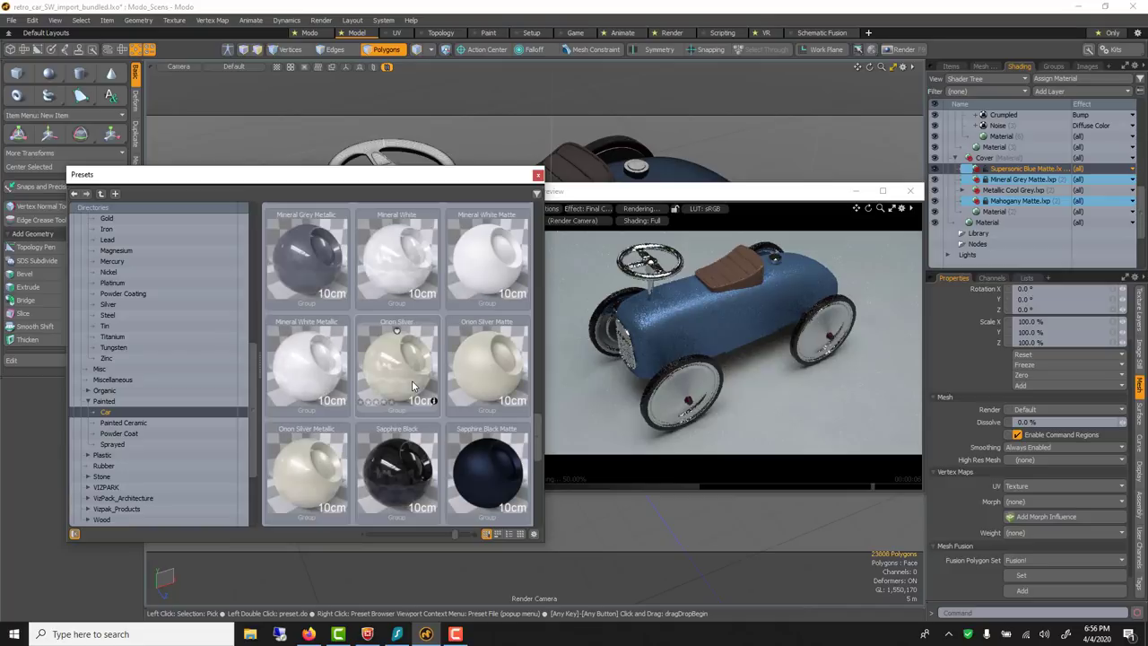
drag(481, 469, 1010, 167)
Add the Deep Sea Blue Matte car paint preset to the Cover material group, above Sapphire Black Matte.
scroll(359, 323, up, 2)
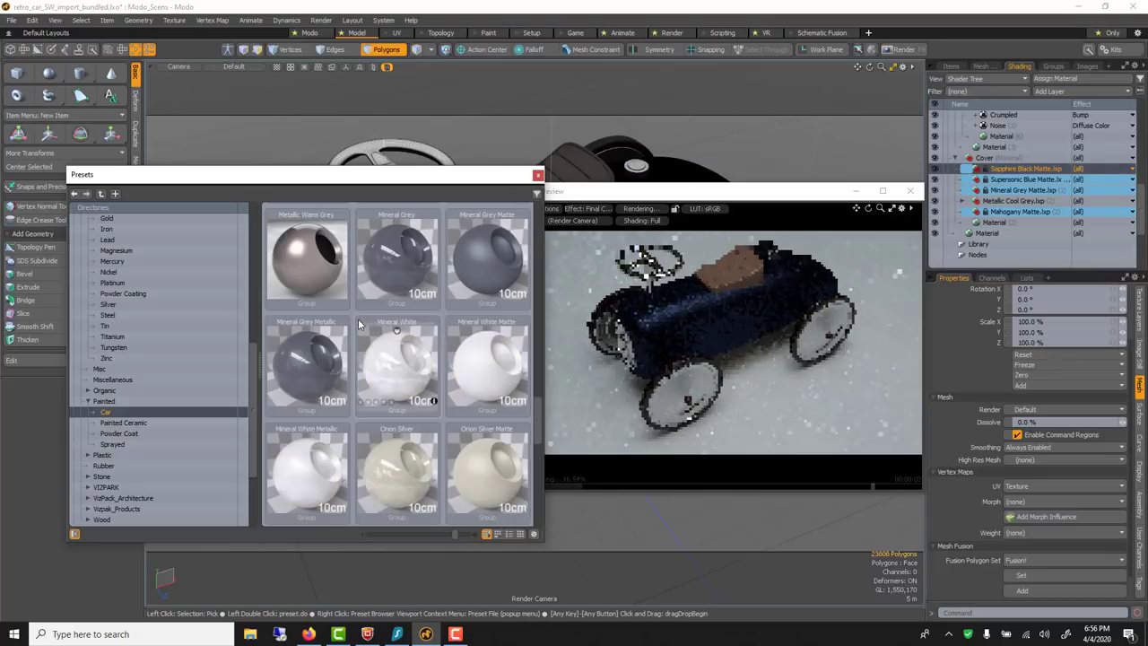
scroll(359, 324, up, 3)
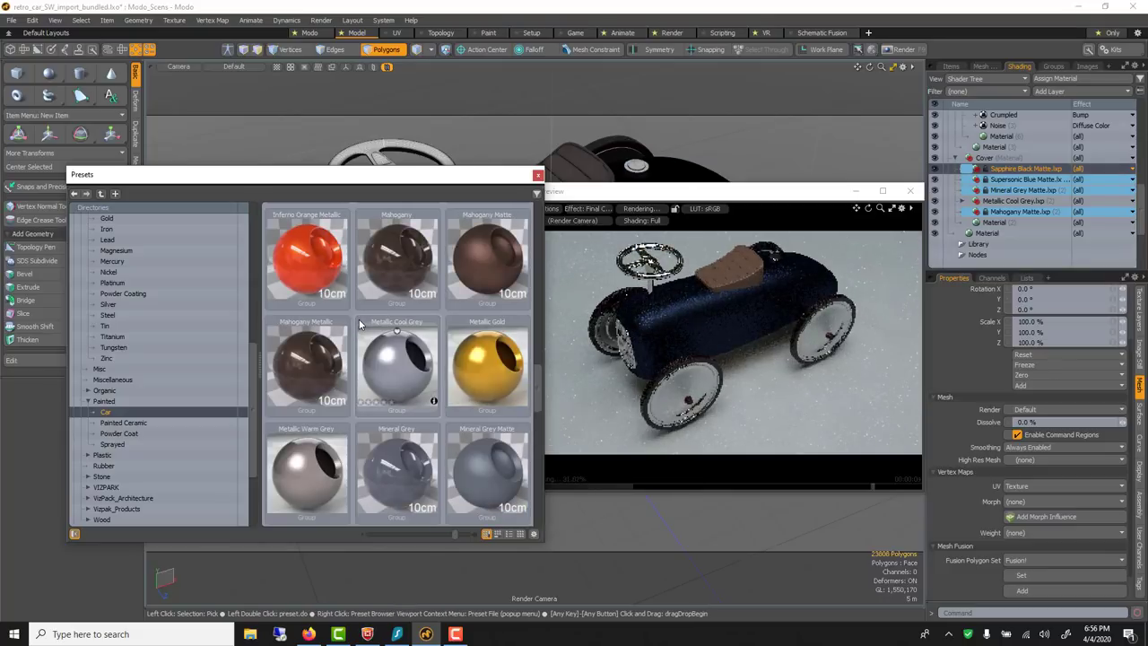
scroll(359, 323, up, 5)
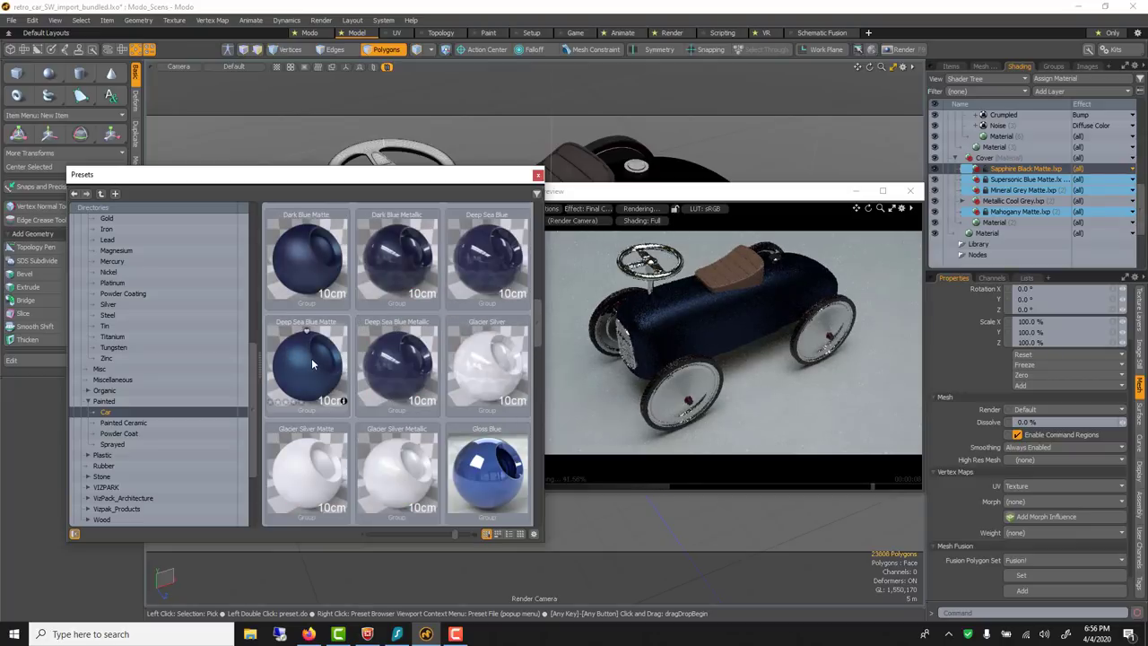
drag(311, 370, 1024, 168)
Add the Candy Apple Red car paint preset to the Cover material group, above Deep Sea Blue Matte.
scroll(344, 315, up, 1)
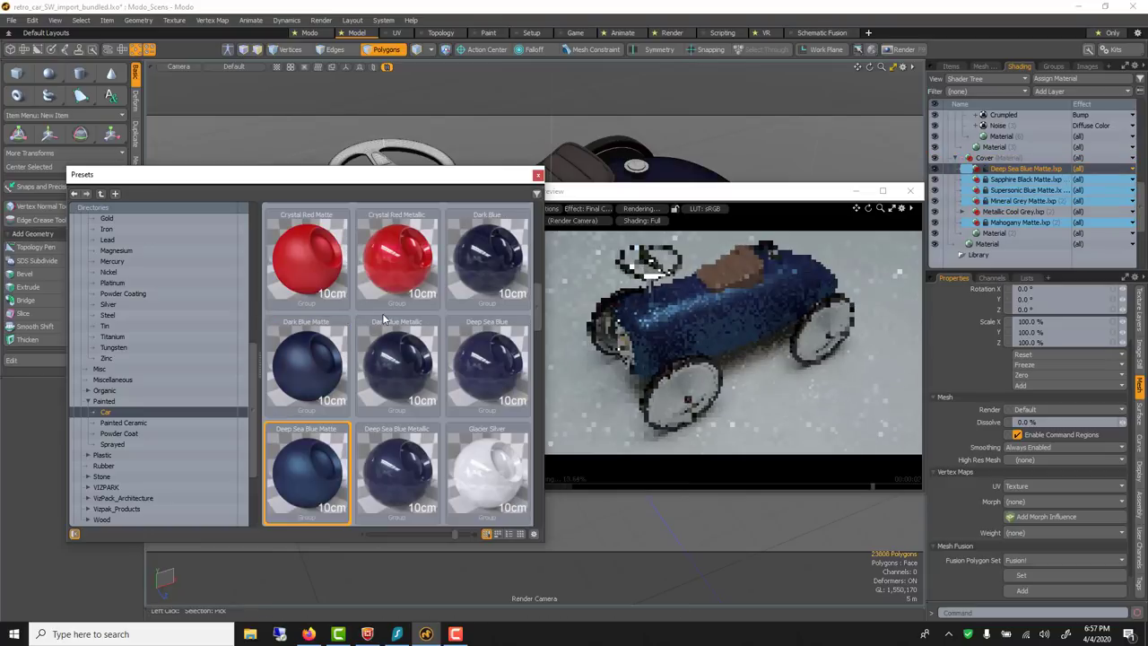
scroll(385, 318, up, 2)
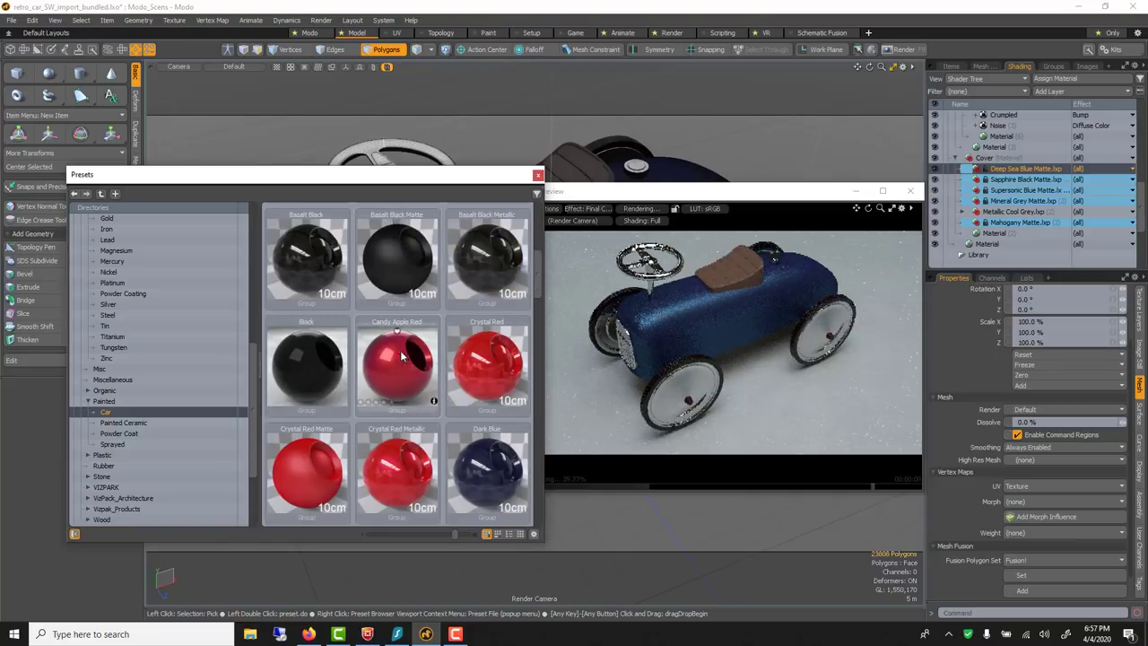
drag(399, 352, 991, 168)
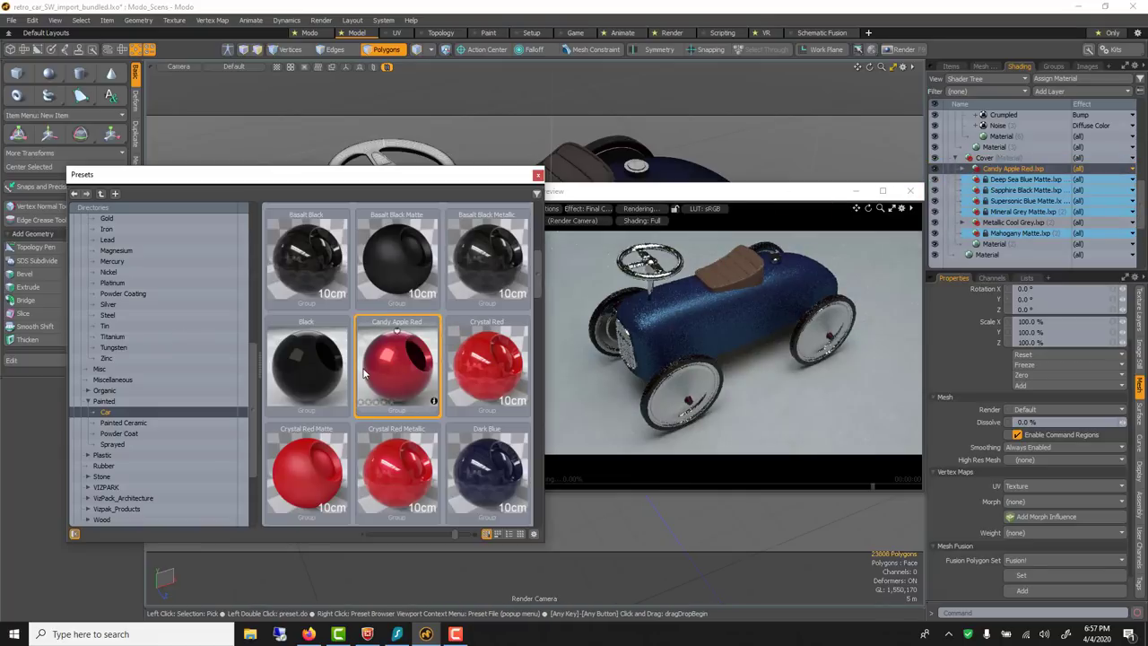
scroll(363, 375, up, 2)
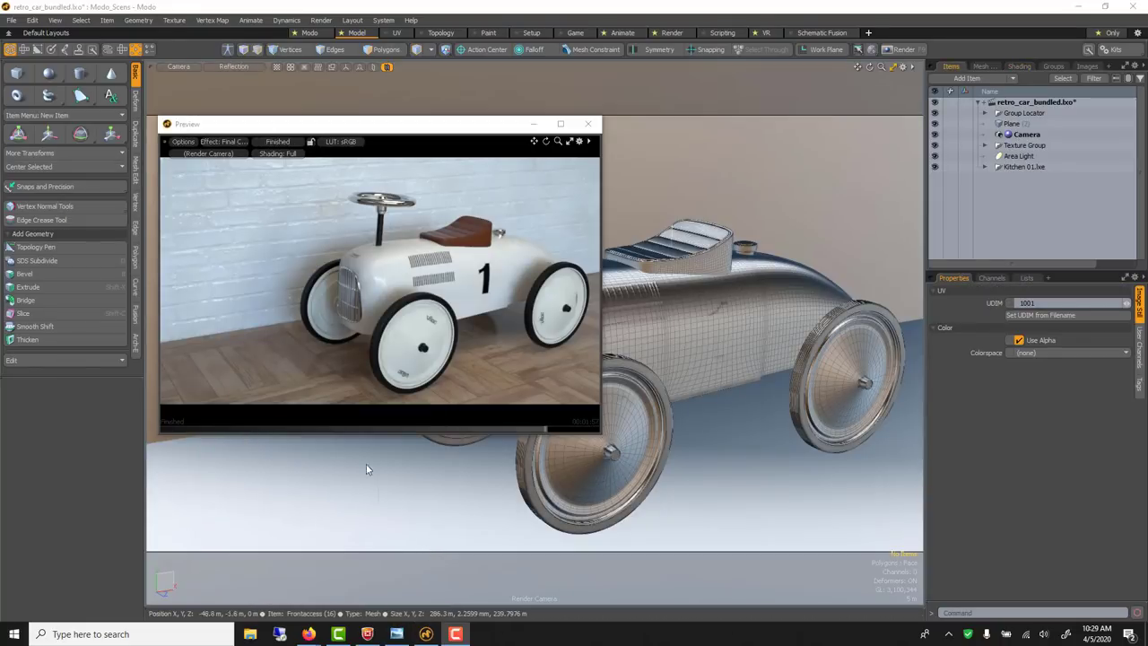
View the finished toy car renders, bringing up image 02 and opening the Toy02_Vid thumbnail and Toy2 images from the desktop.
click(397, 634)
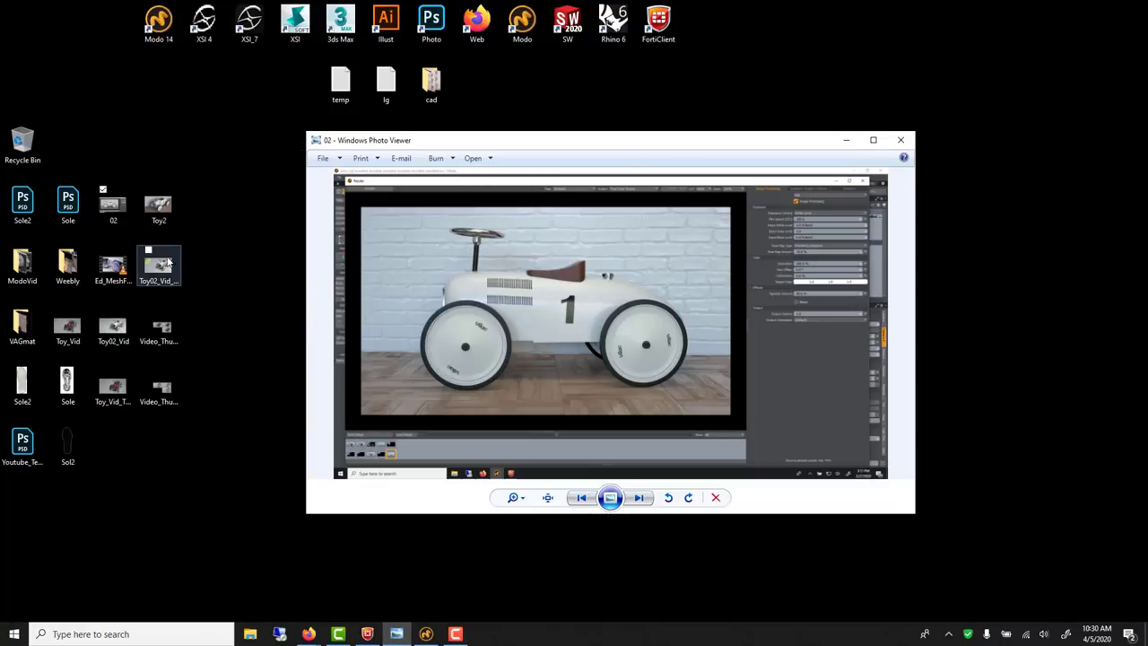
double_click(157, 269)
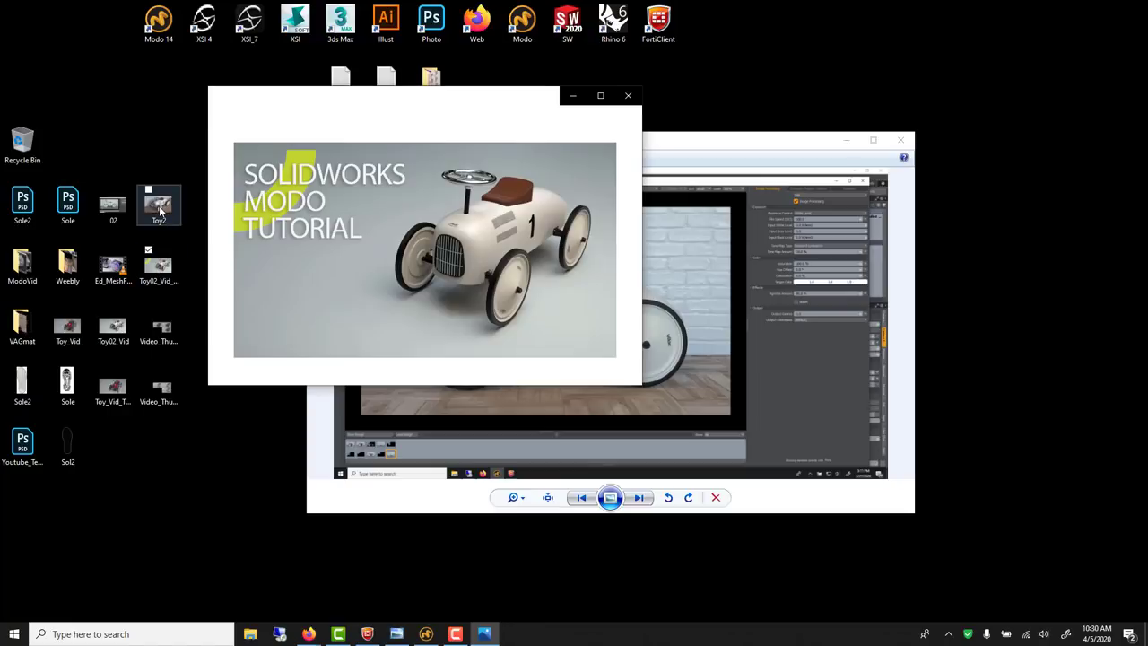
double_click(160, 209)
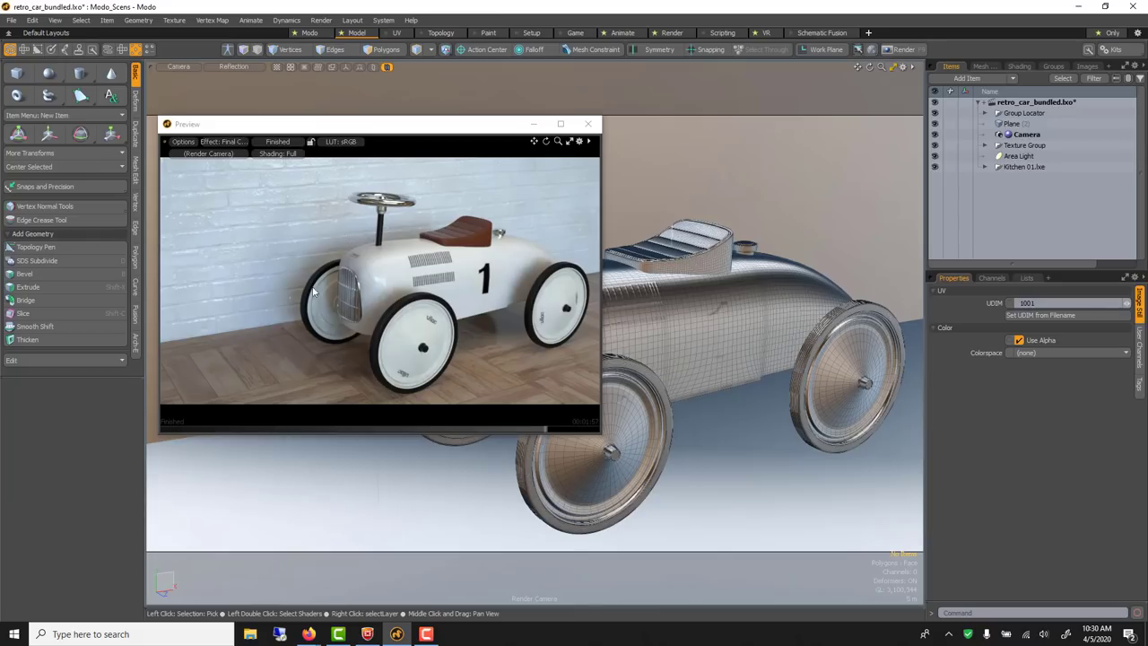
Switch to Firefox and run an image search for "brick texture map" in a new tab.
click(308, 633)
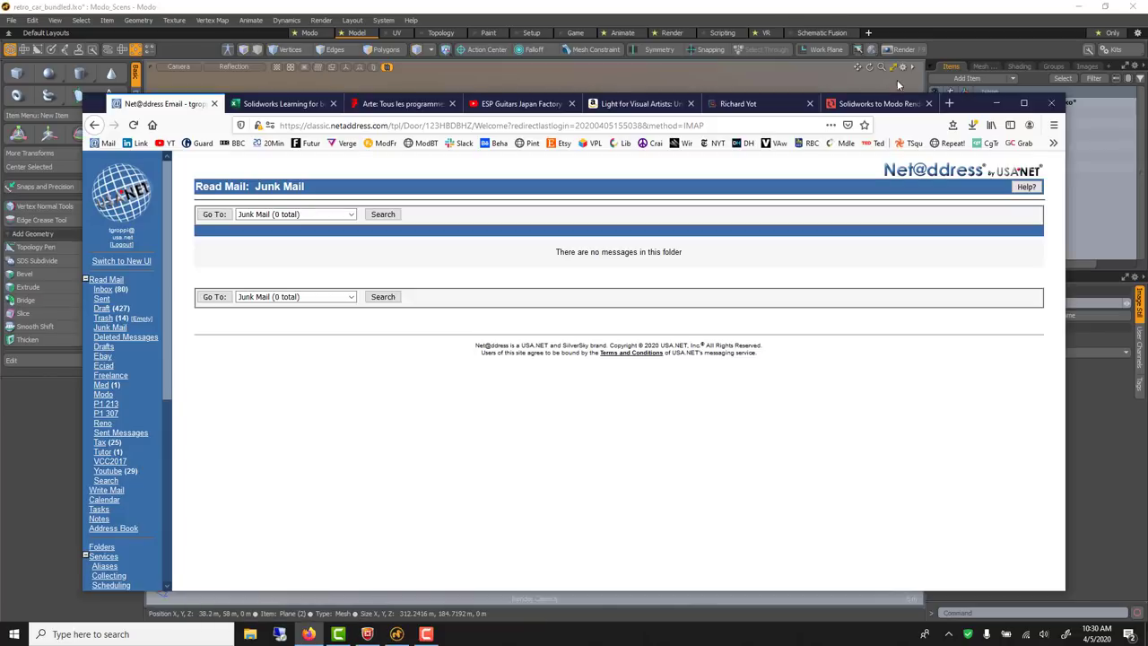
click(948, 104)
click(582, 226)
text(b)
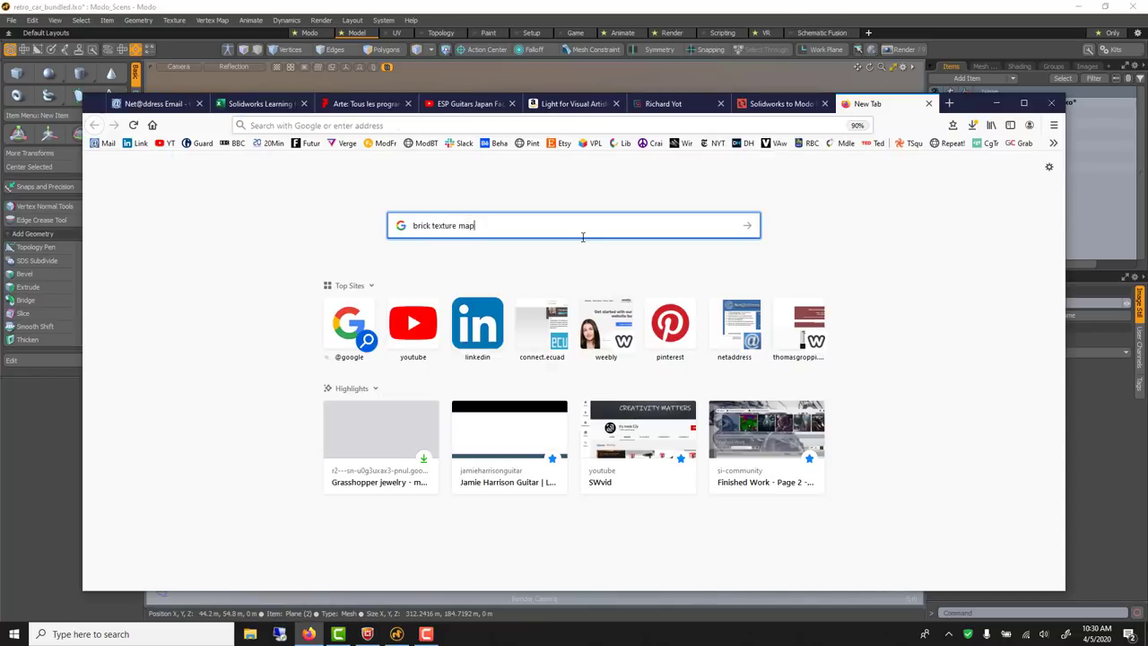
text(rick texture map)
key(Return)
click(243, 210)
Browse the brick texture image results for usable wall textures and return to Modo.
scroll(583, 374, down, 3)
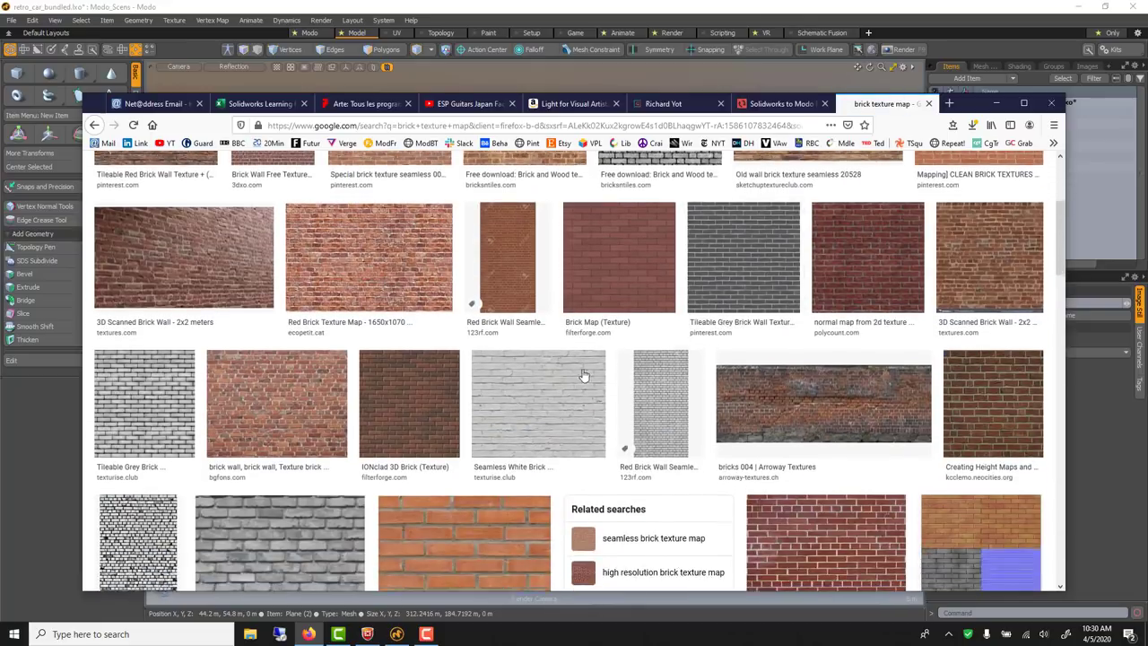
scroll(556, 368, down, 1)
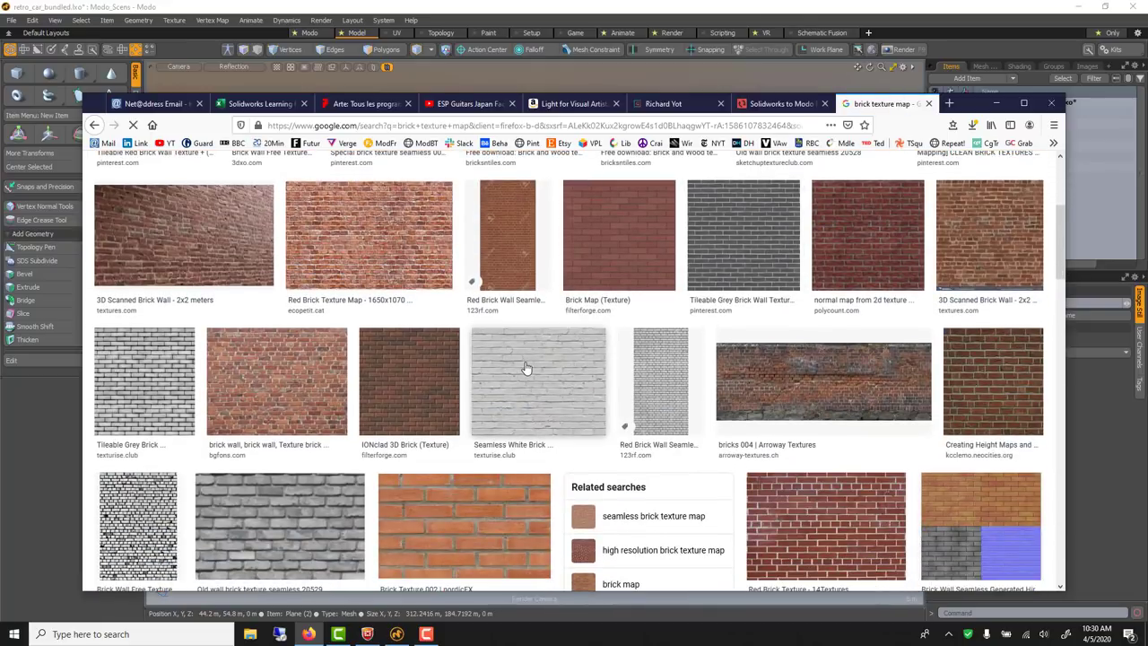
scroll(526, 368, down, 1)
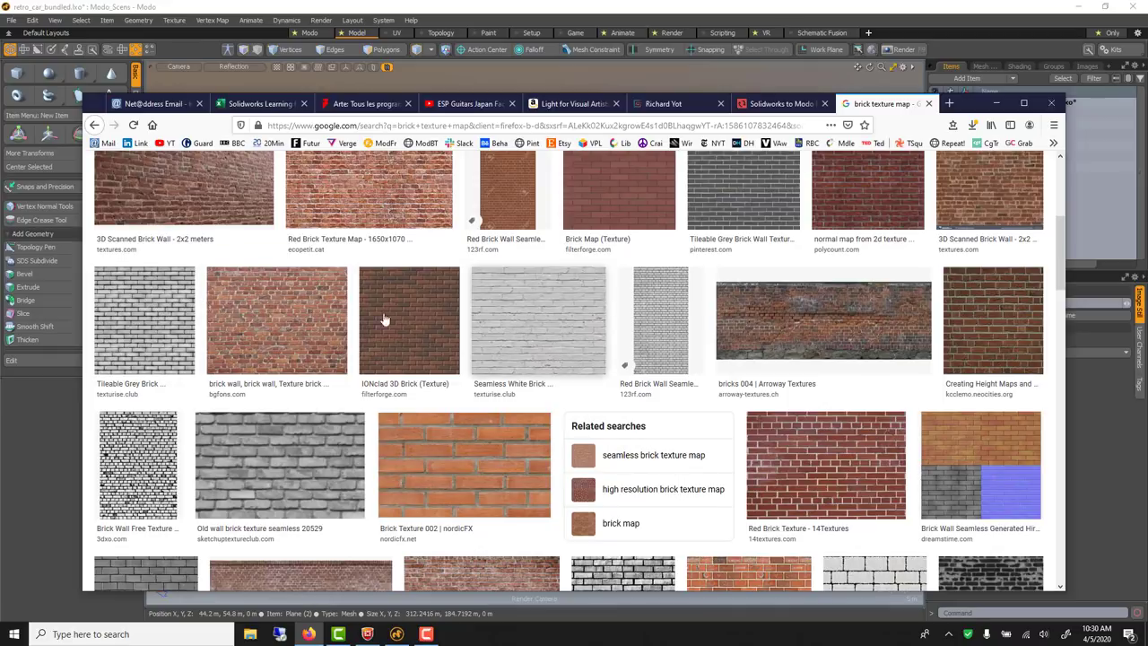
scroll(358, 318, down, 3)
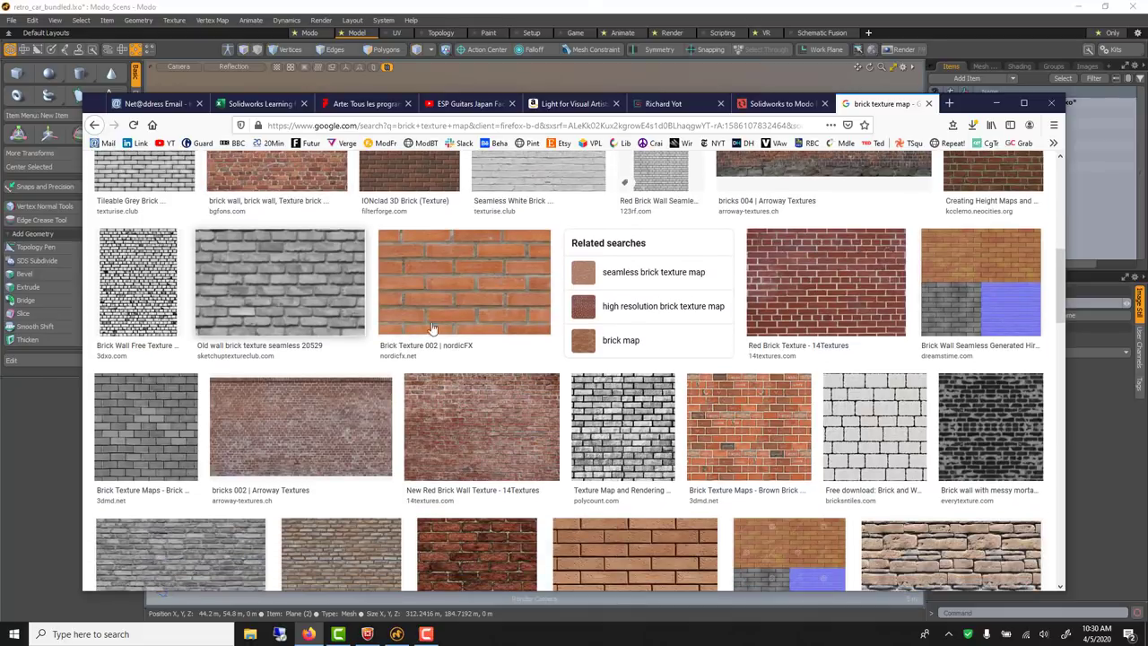
scroll(432, 329, down, 3)
click(587, 5)
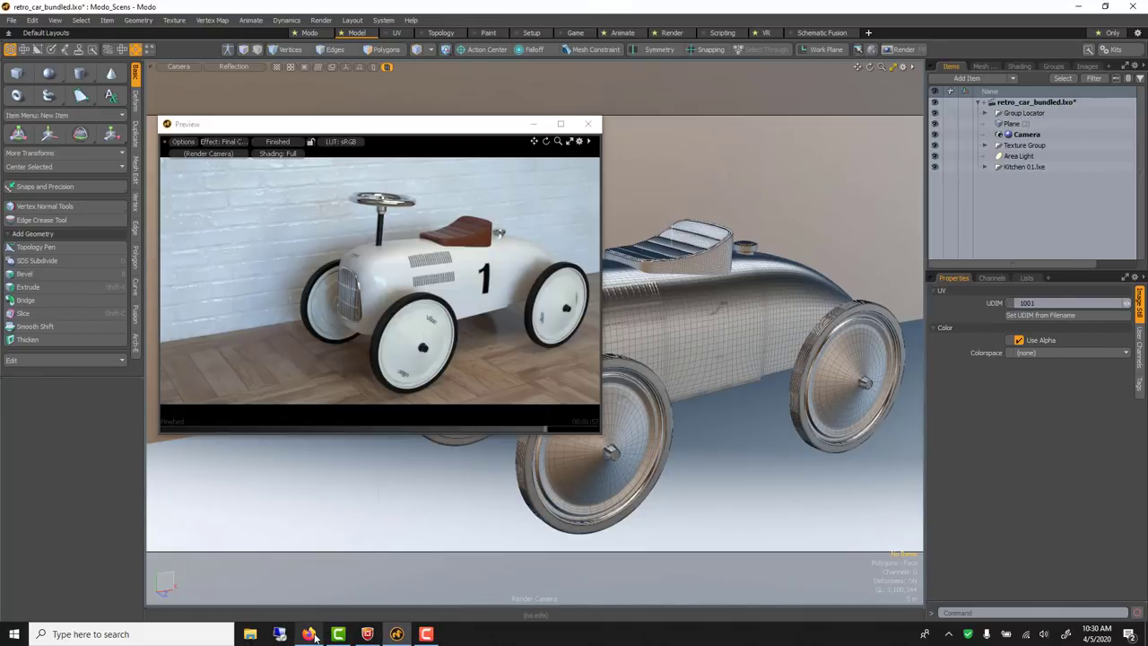
Show the Light for Visual Artists book page and the VizPak: Architecture material library page in Firefox, and return to Modo.
mouse_move(309, 635)
click(308, 542)
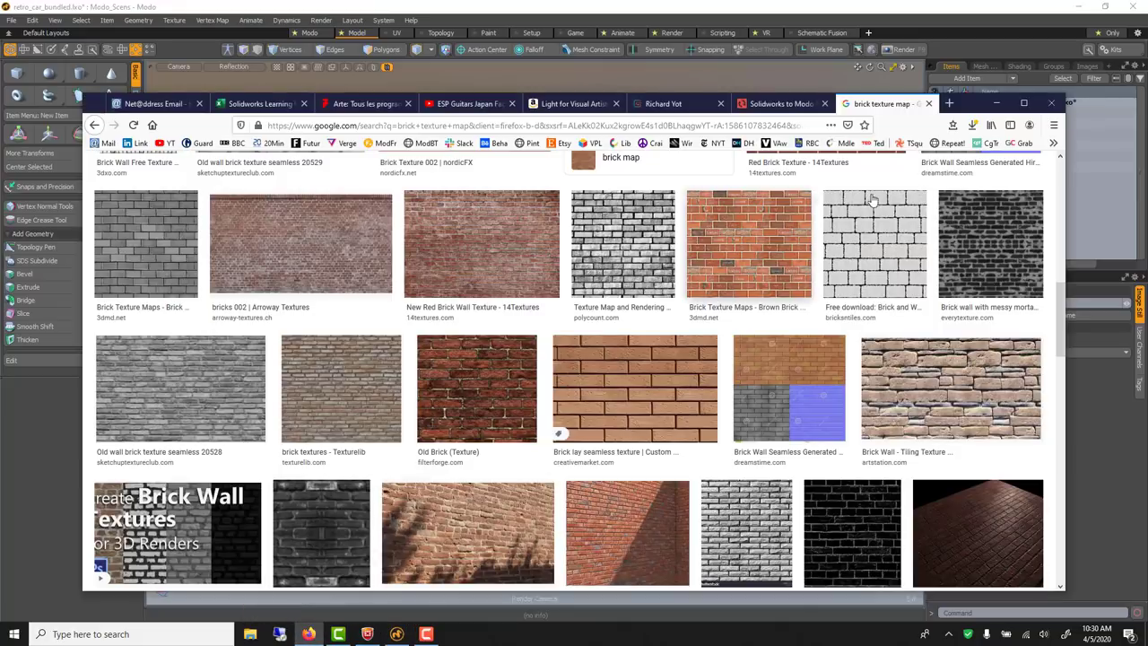
click(578, 104)
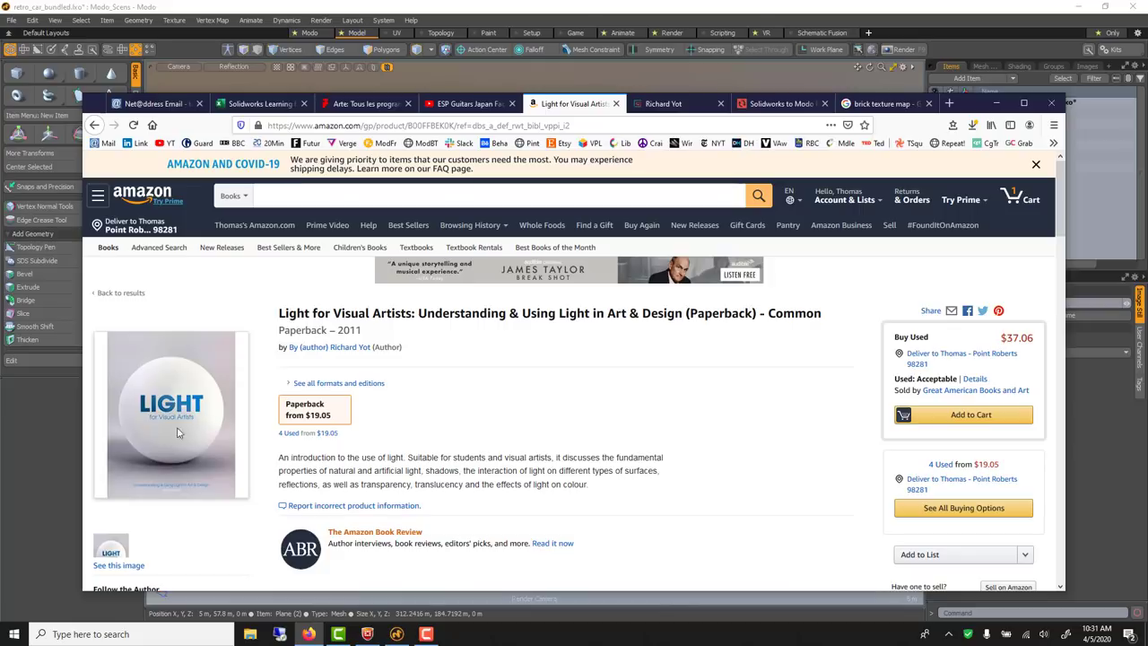
click(653, 103)
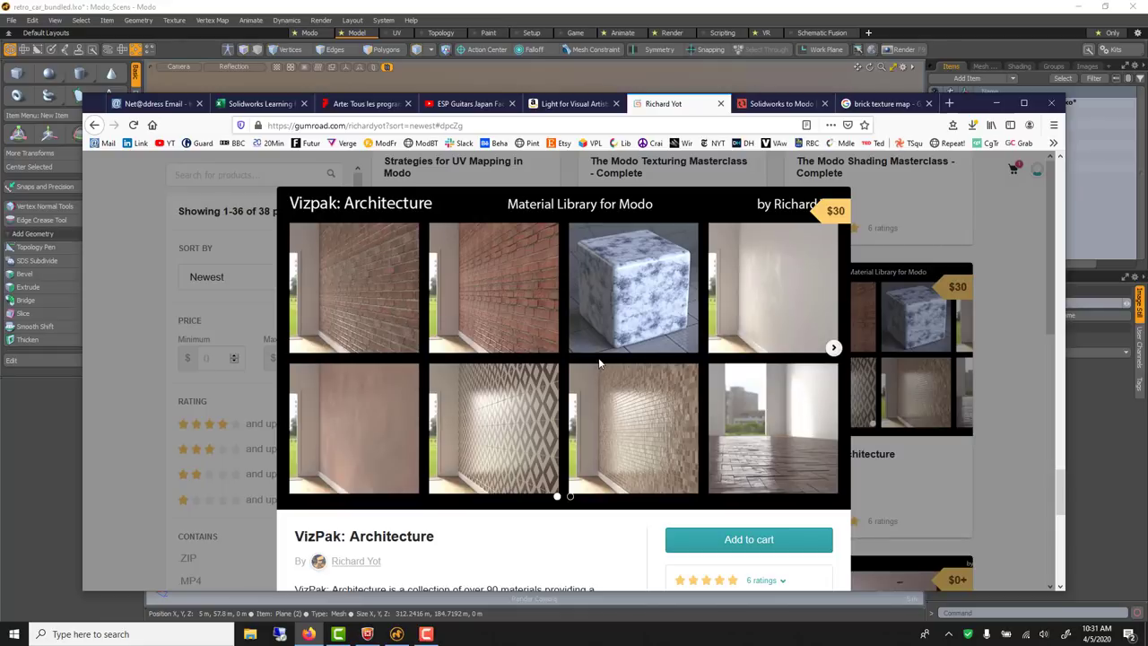
click(574, 103)
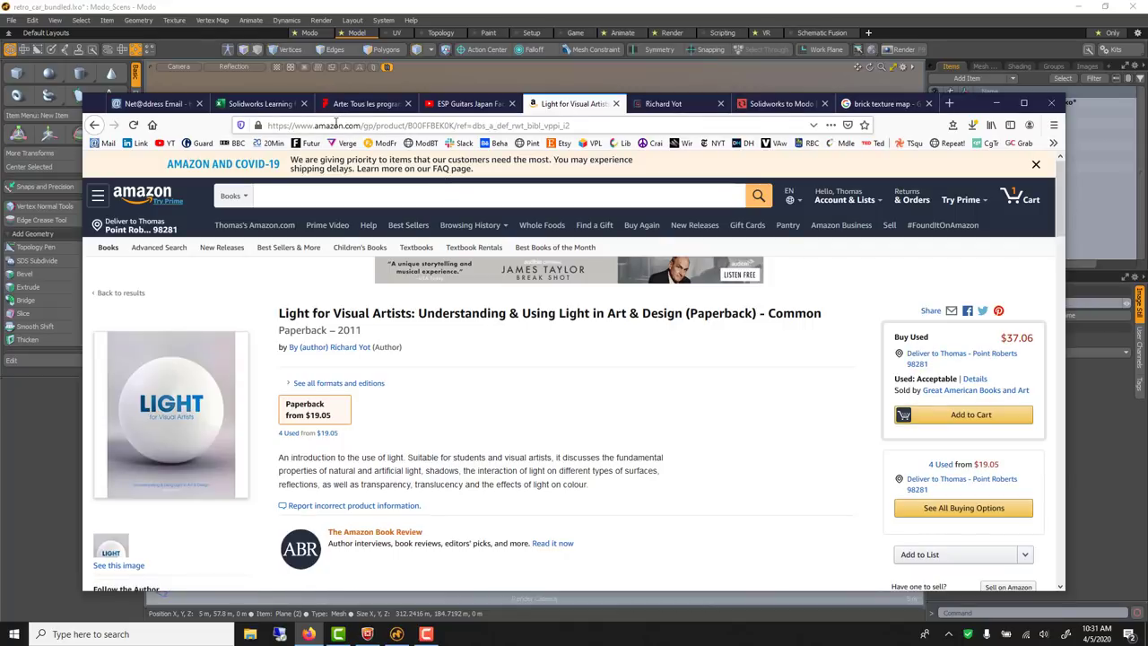
click(540, 5)
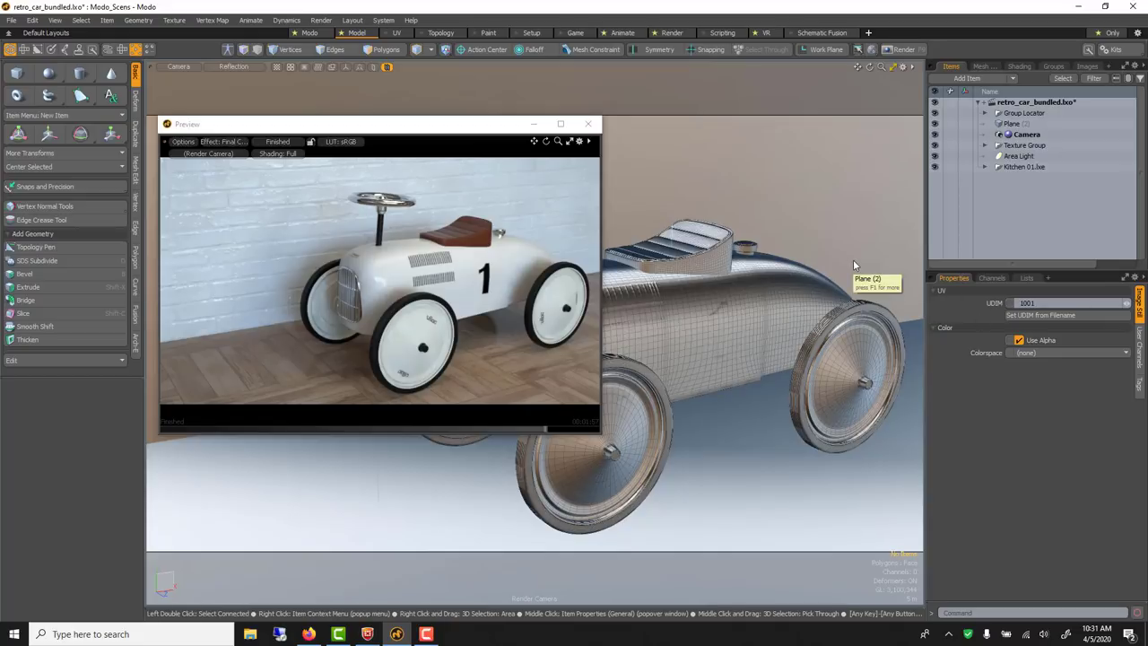
Move the preview window clear of the car model and show the Area Light's properties.
drag(377, 124, 190, 236)
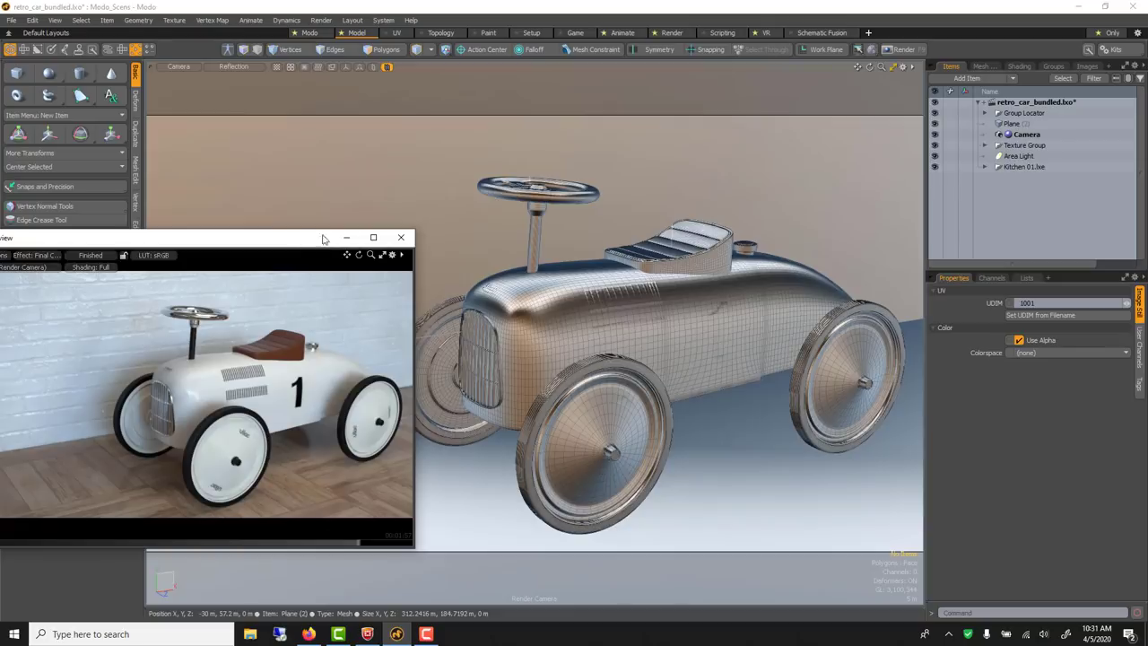
click(1040, 156)
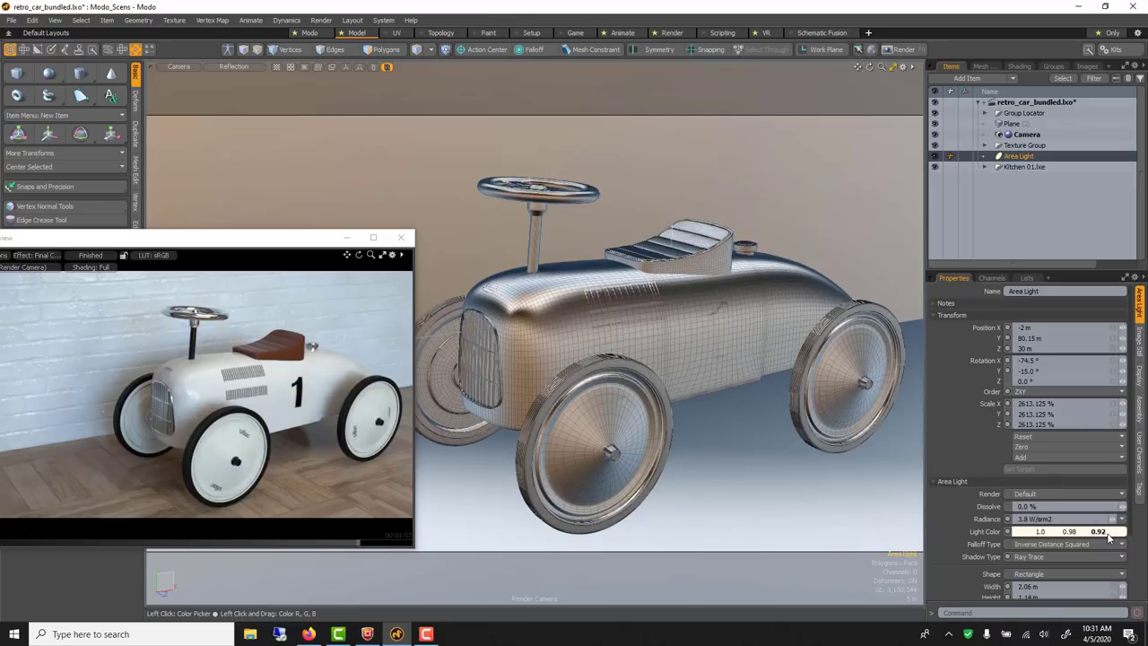
Expand the Environments in the Shader Tree and examine the kitchen image layer's settings and the Environment's intensity.
click(1018, 66)
scroll(995, 179, down, 5)
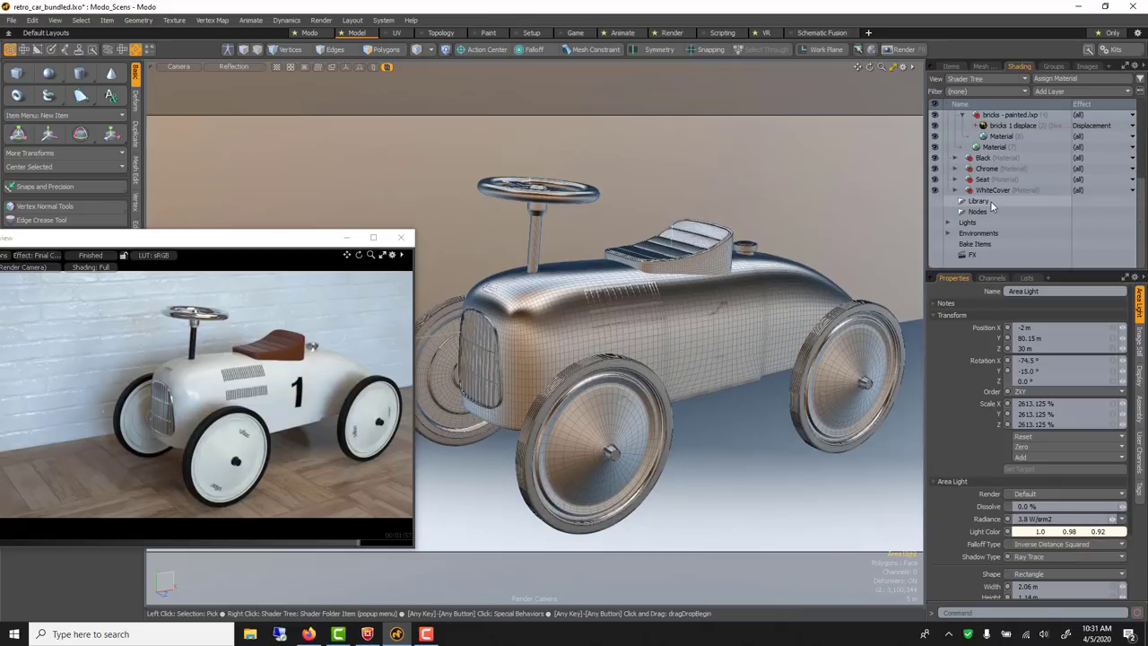
click(948, 233)
click(956, 245)
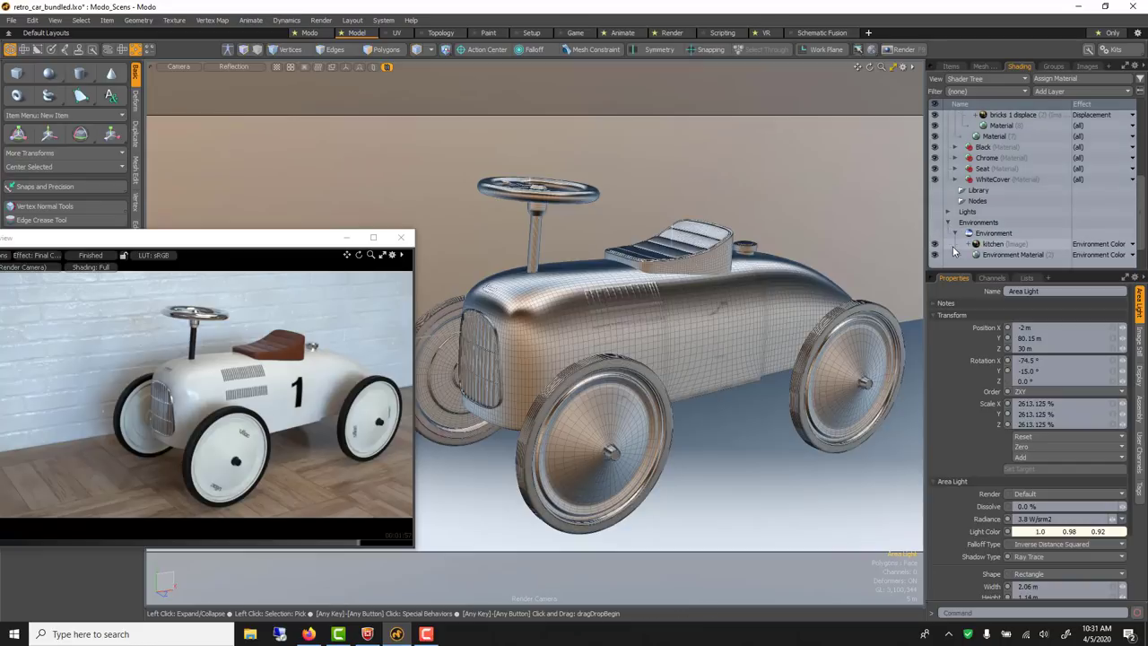
click(992, 244)
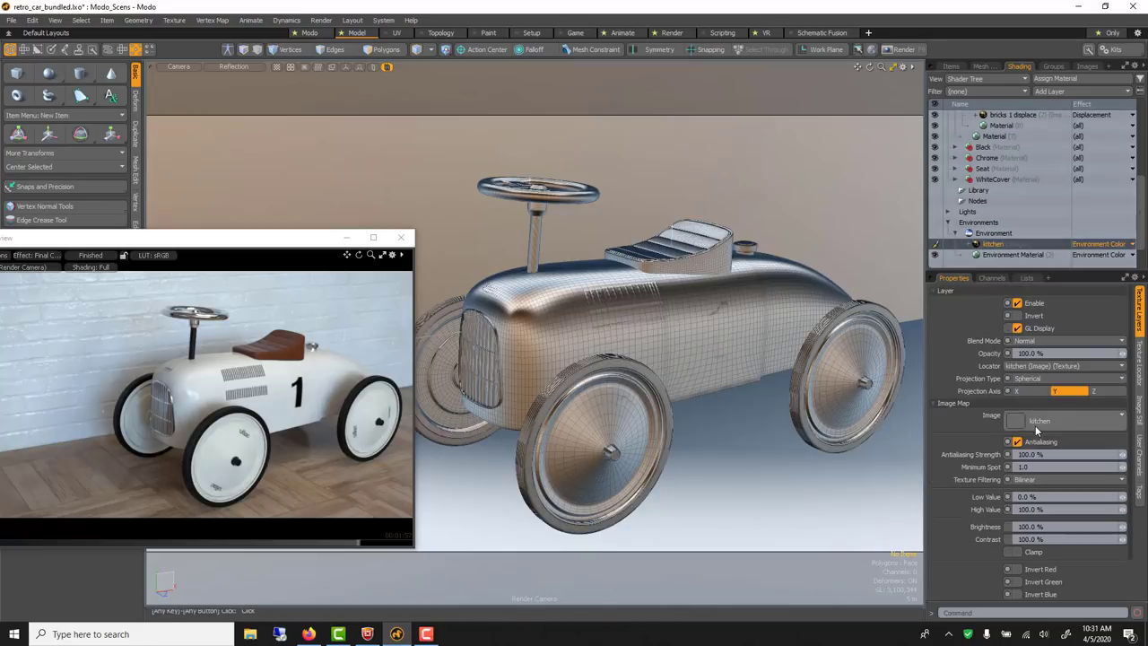
click(1037, 426)
scroll(708, 430, down, 2)
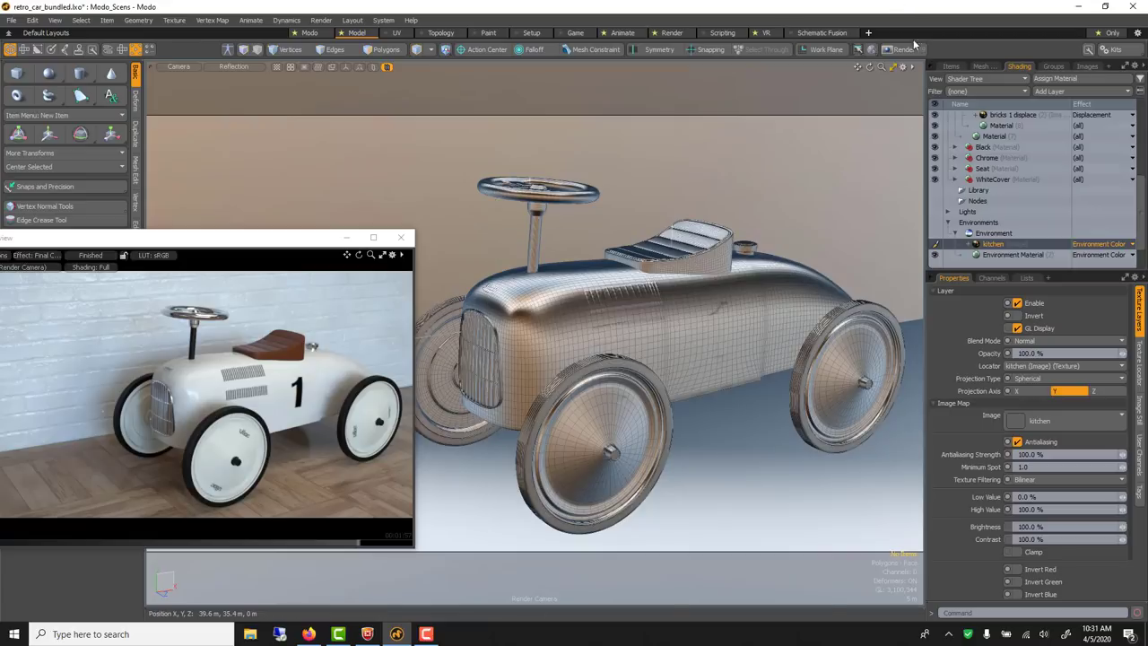
click(993, 233)
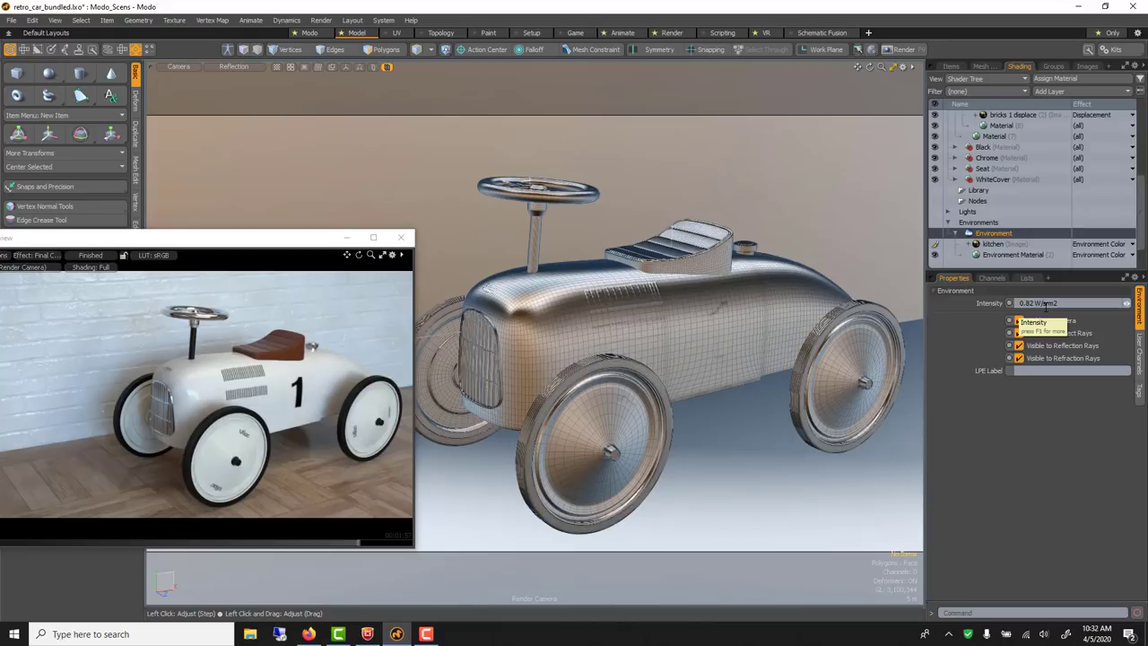
Examine the Final Color Output's tone mapping, color and vignette settings in the Shader Tree.
scroll(1016, 227, up, 5)
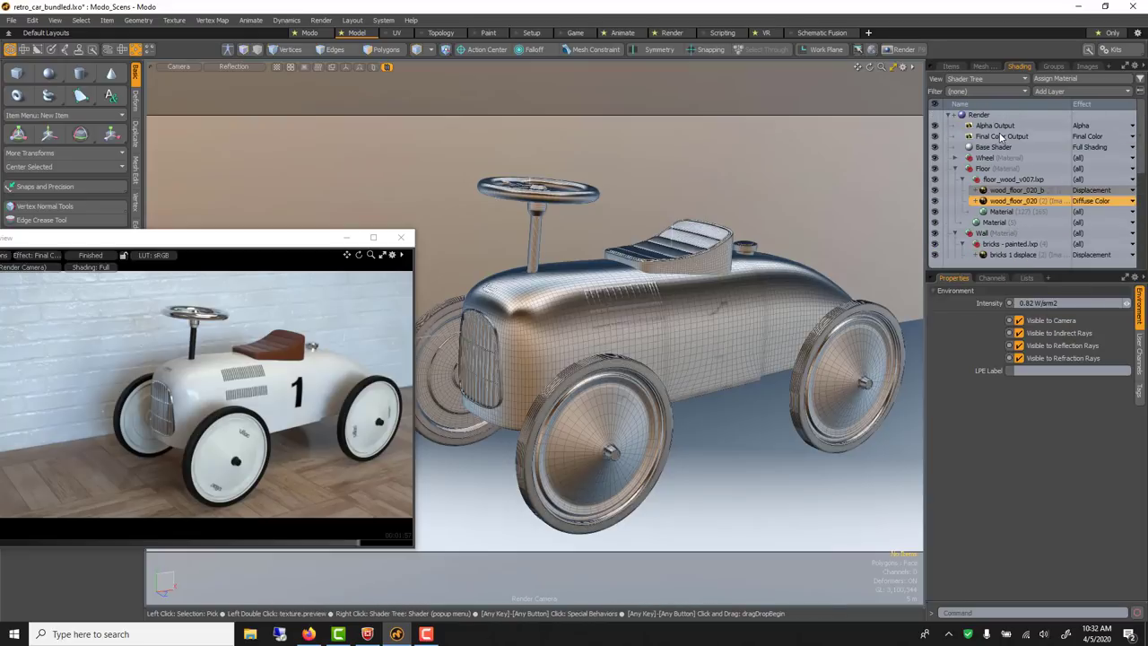
click(1001, 136)
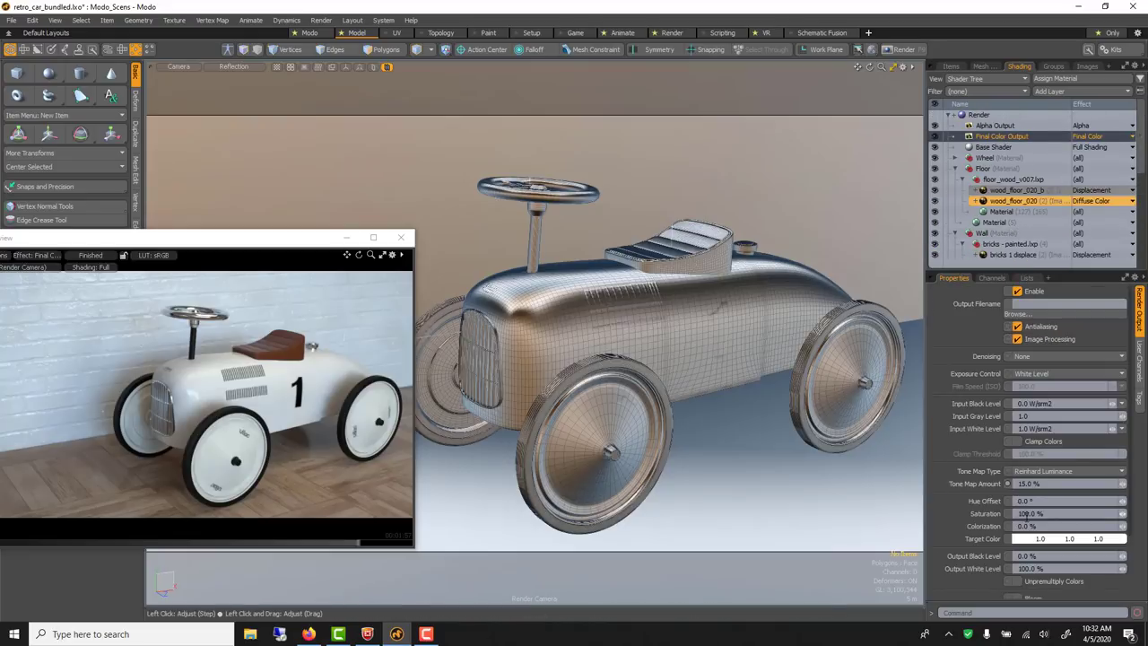
scroll(1031, 520, down, 2)
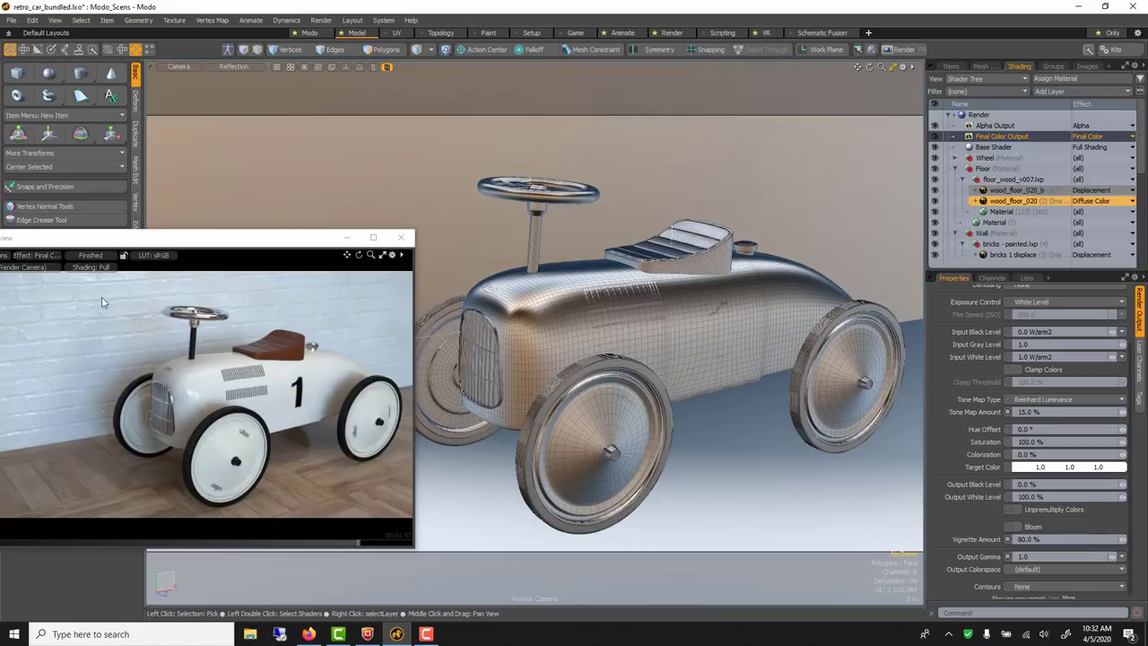
Bring the preview window fully back into view and collapse the Floor and Wall material groups in the Shader Tree.
drag(233, 238, 343, 163)
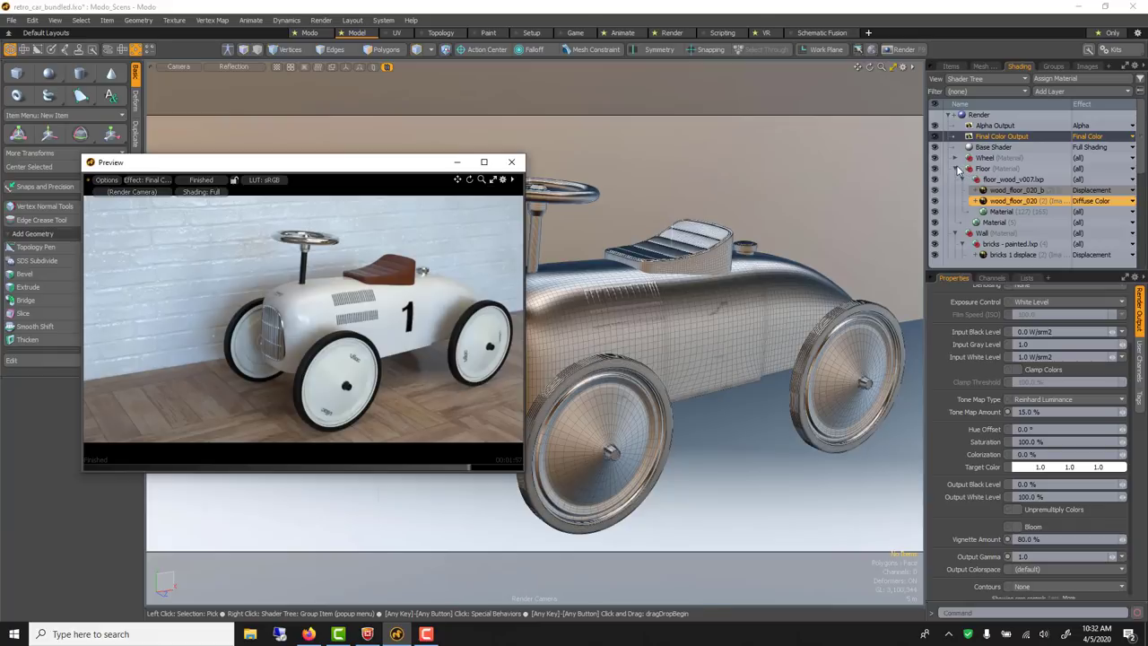
click(956, 168)
click(956, 179)
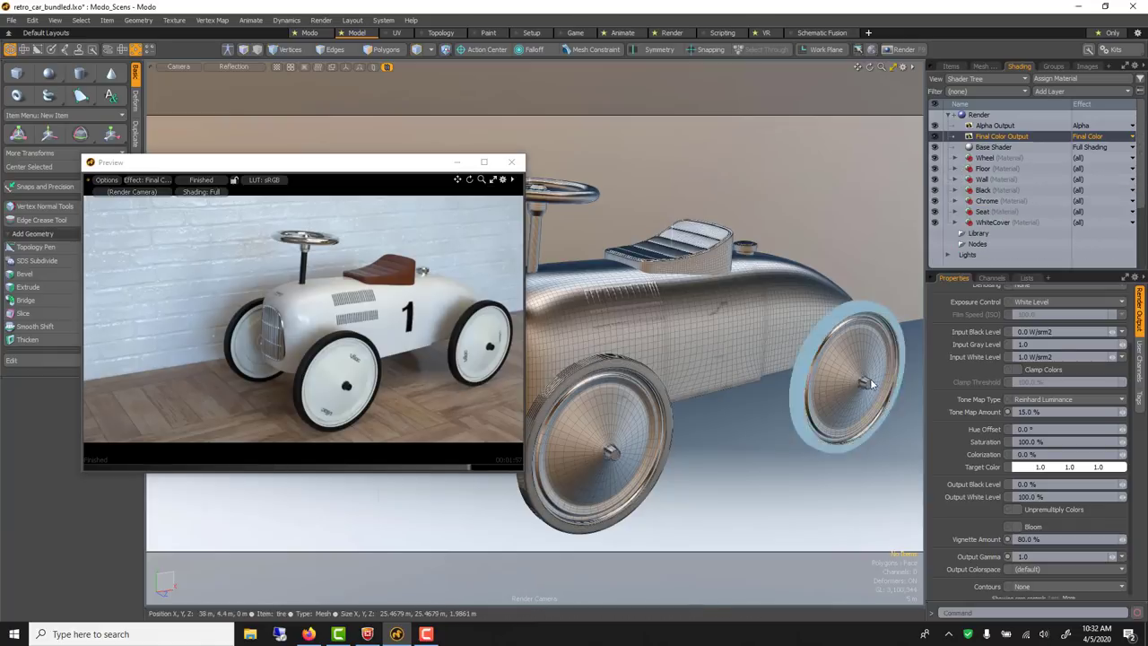
Select the steering wheel's chromium plate material and set its specular amount and Fresnel to 80 %.
click(289, 244)
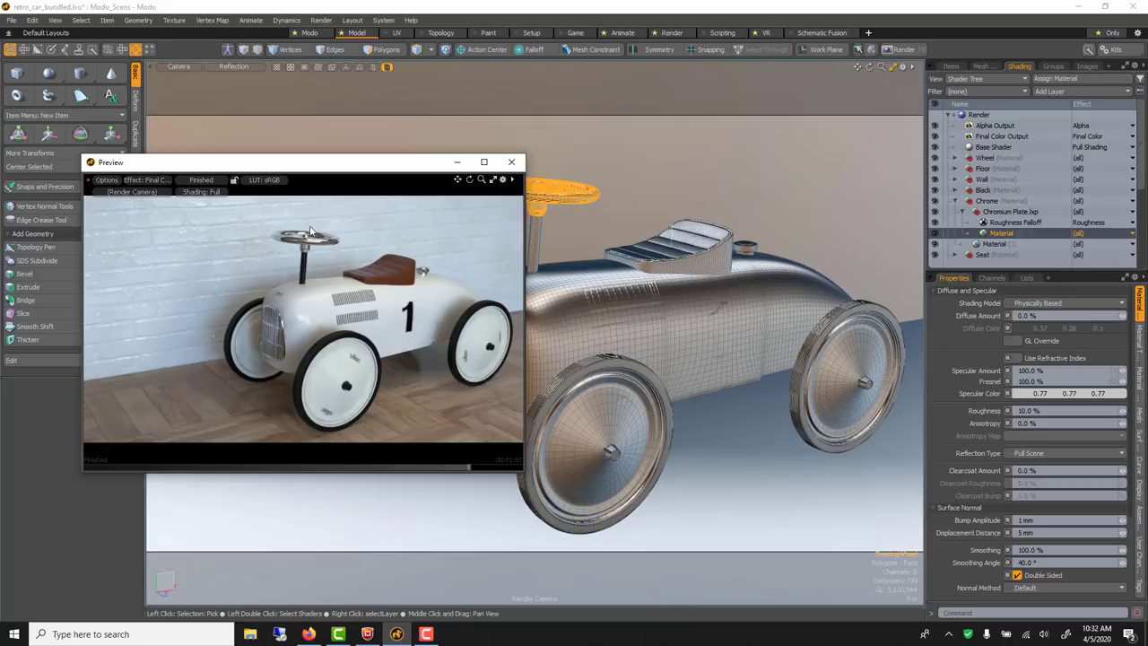
click(1040, 370)
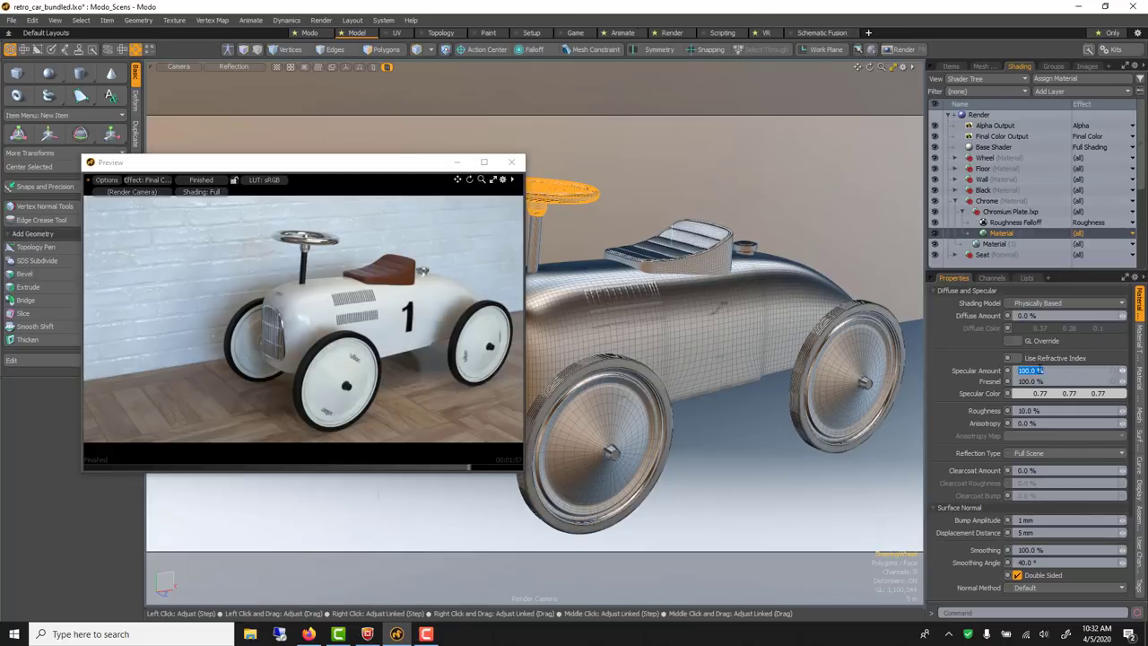
text(80)
click(1041, 382)
text(80)
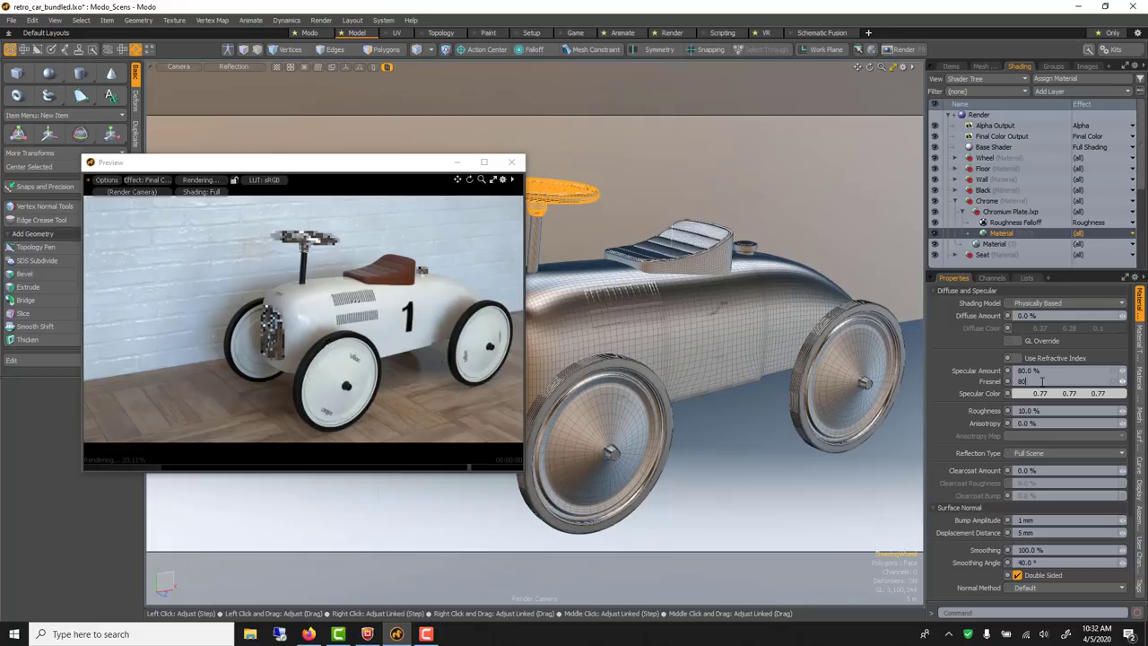
key(Return)
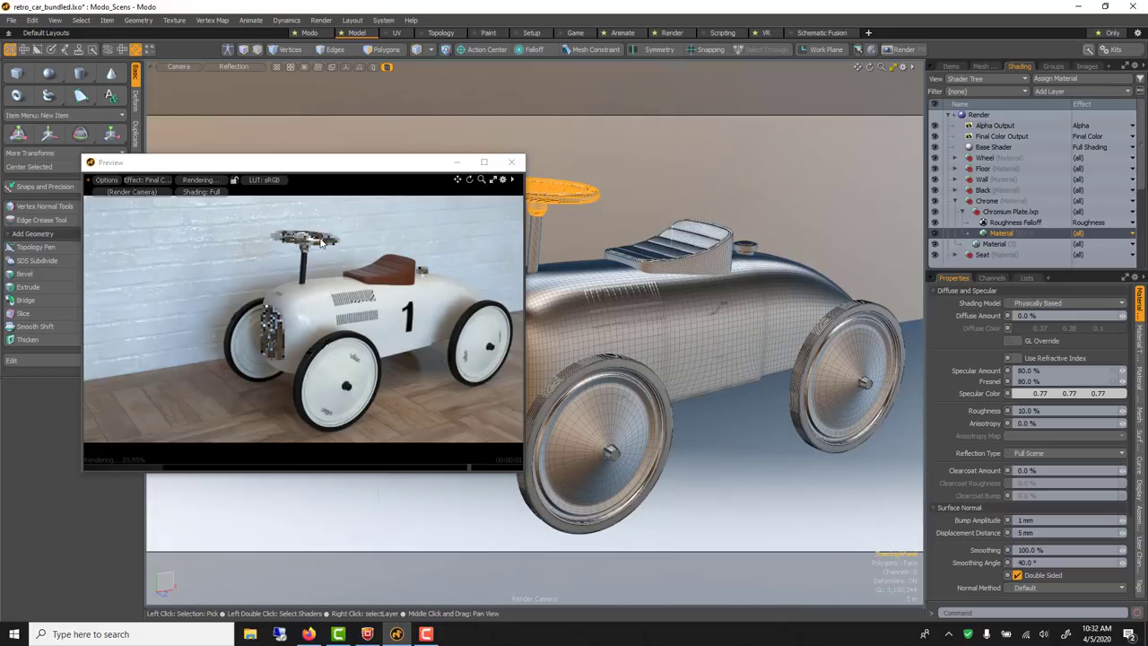
Select the wall's painted brick material and set its specular amount to 2.4 %.
click(400, 275)
double_click(400, 275)
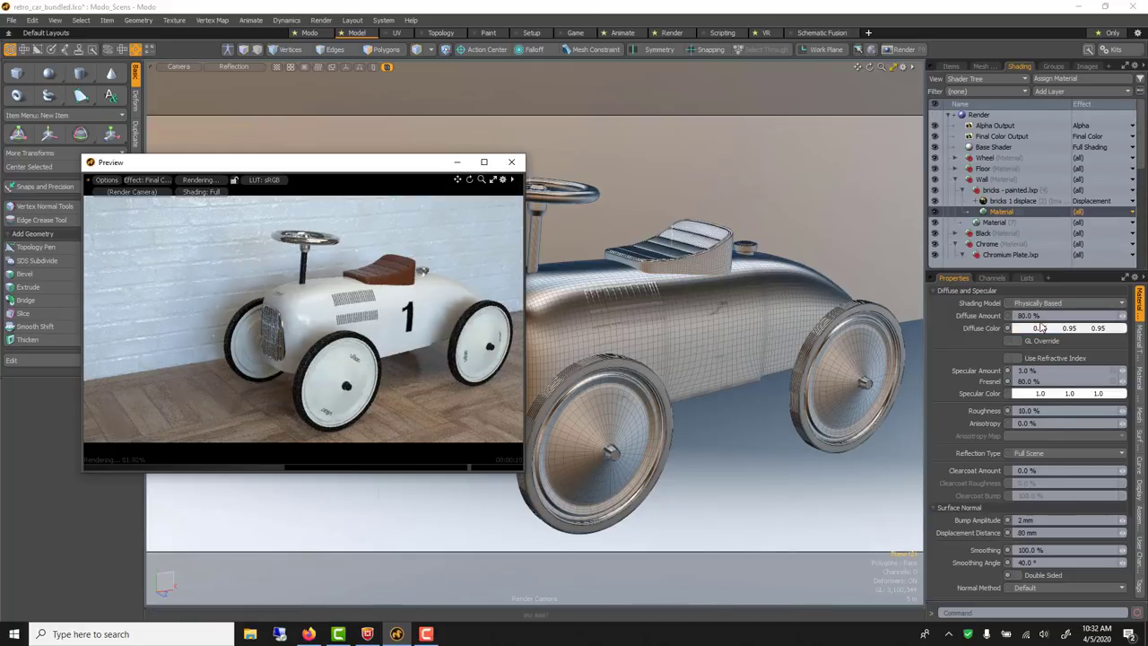
click(1036, 370)
text(2)
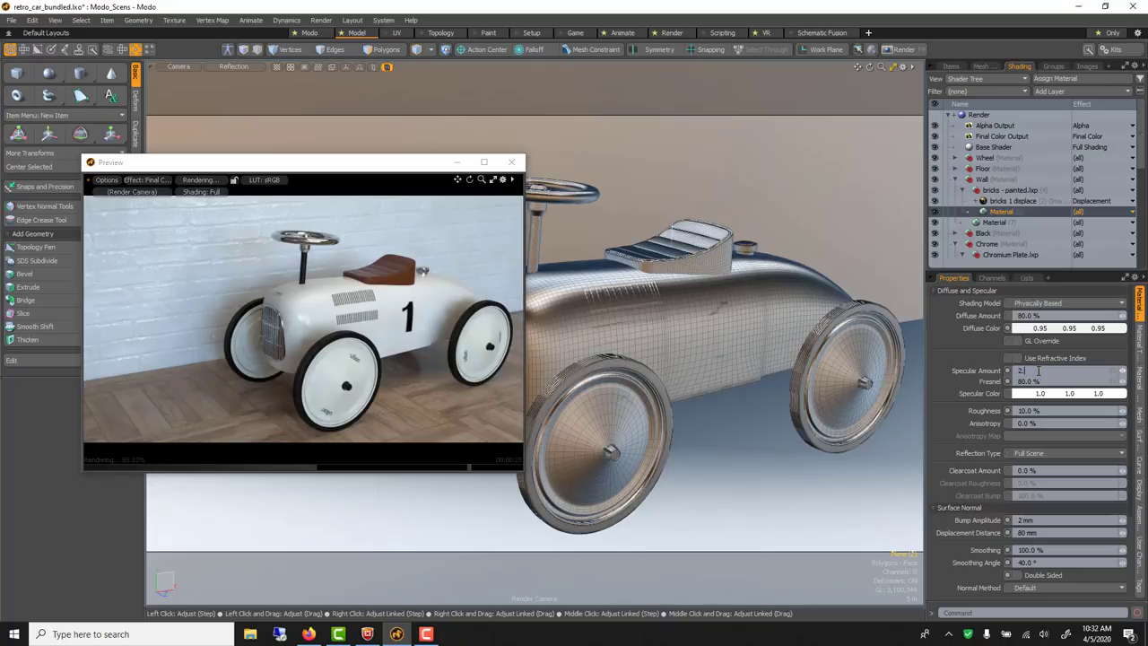
text(.4)
Try roughness values of 0 %, 12 % and 60 % on the painted brick wall material.
click(1038, 411)
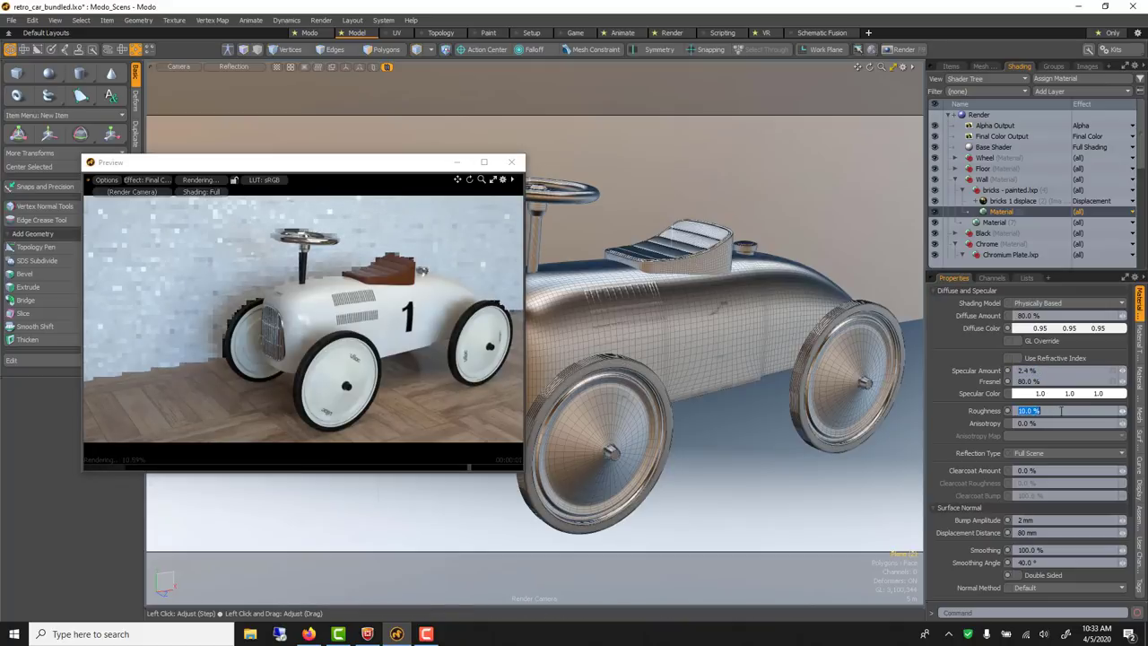
text(0)
key(Return)
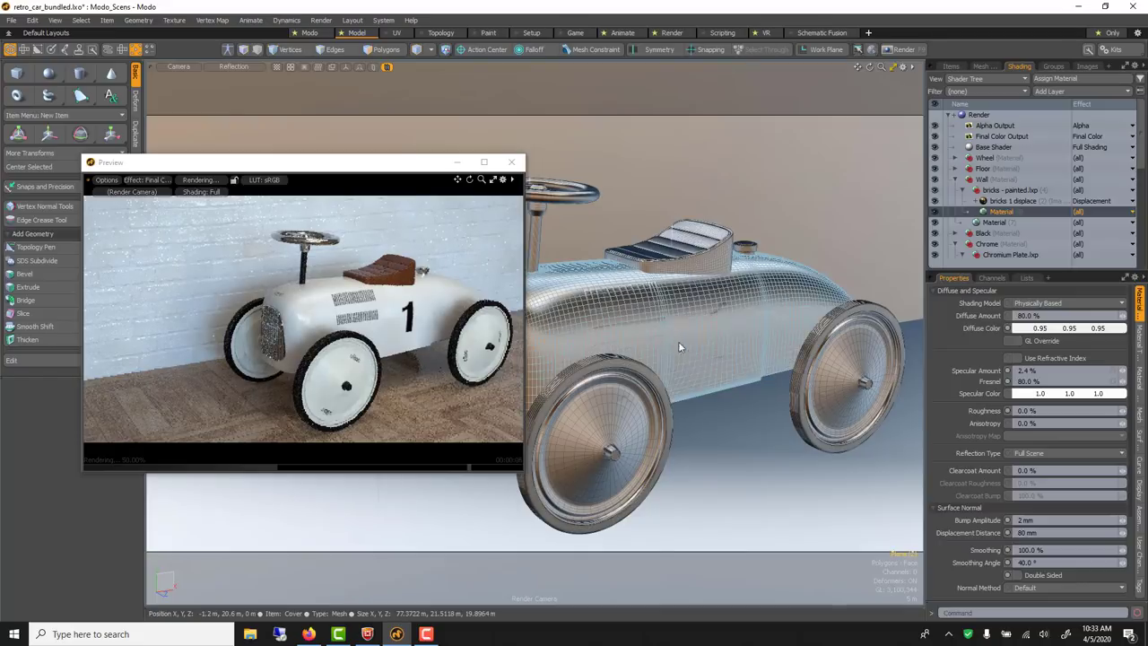
click(1031, 410)
text(1)
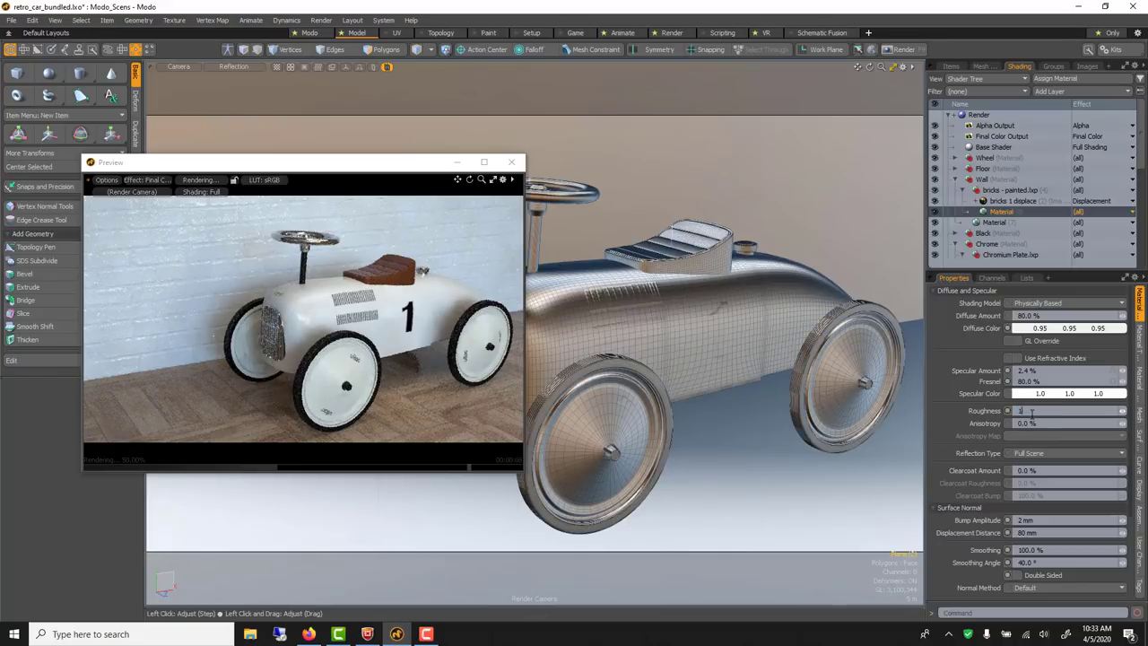
text(2)
key(Return)
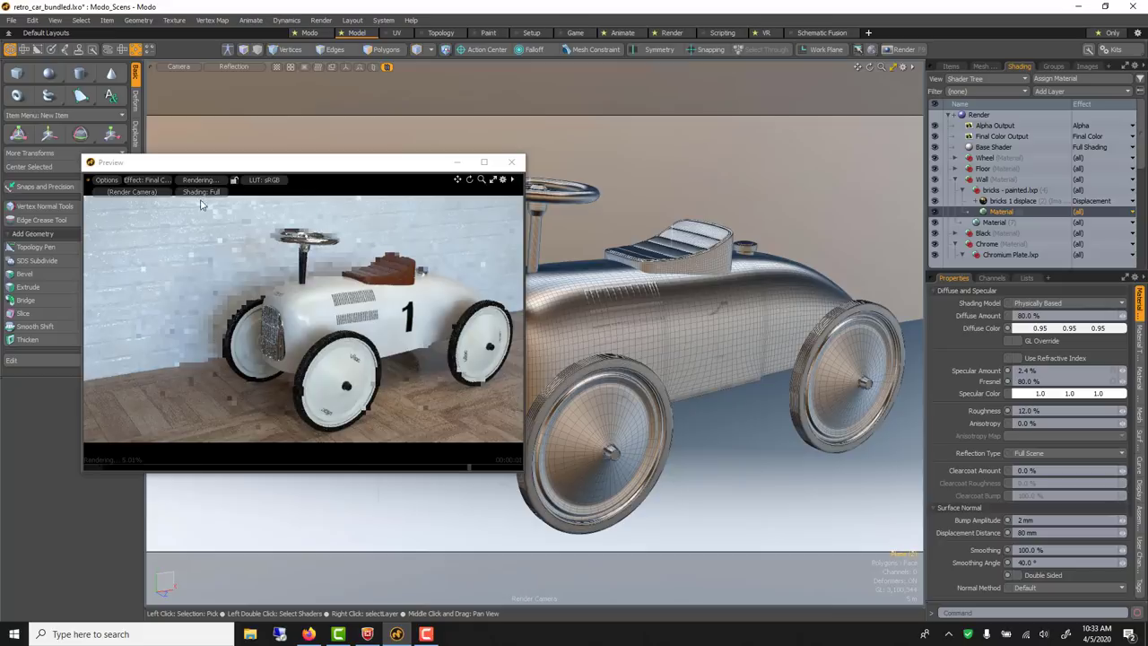
click(1053, 411)
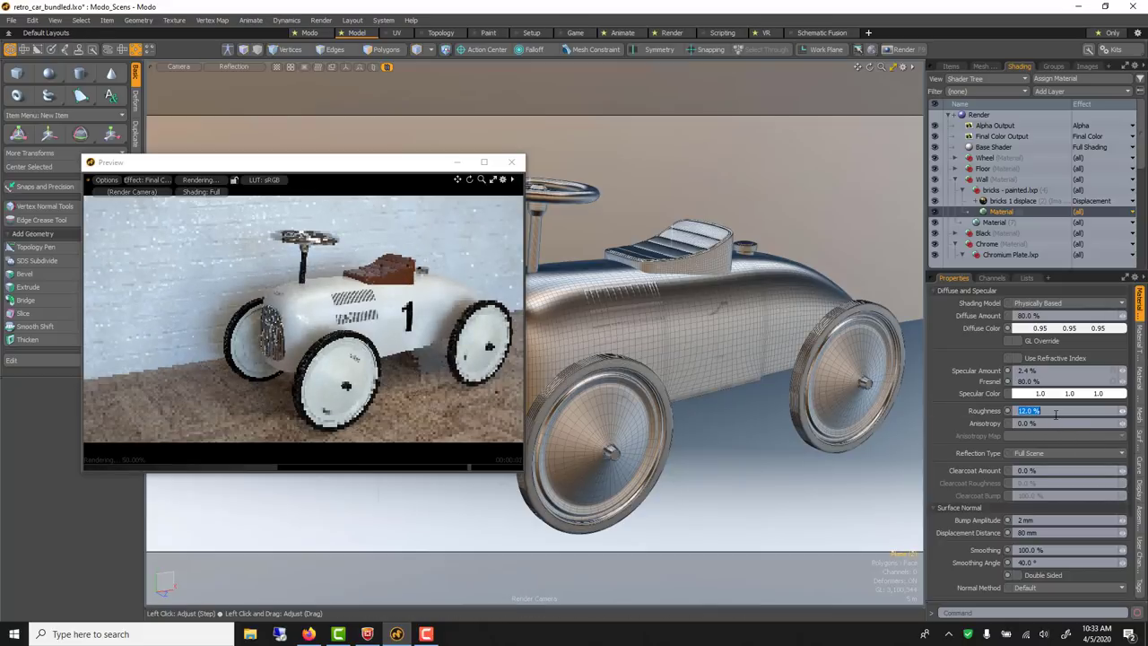
text(60)
key(Return)
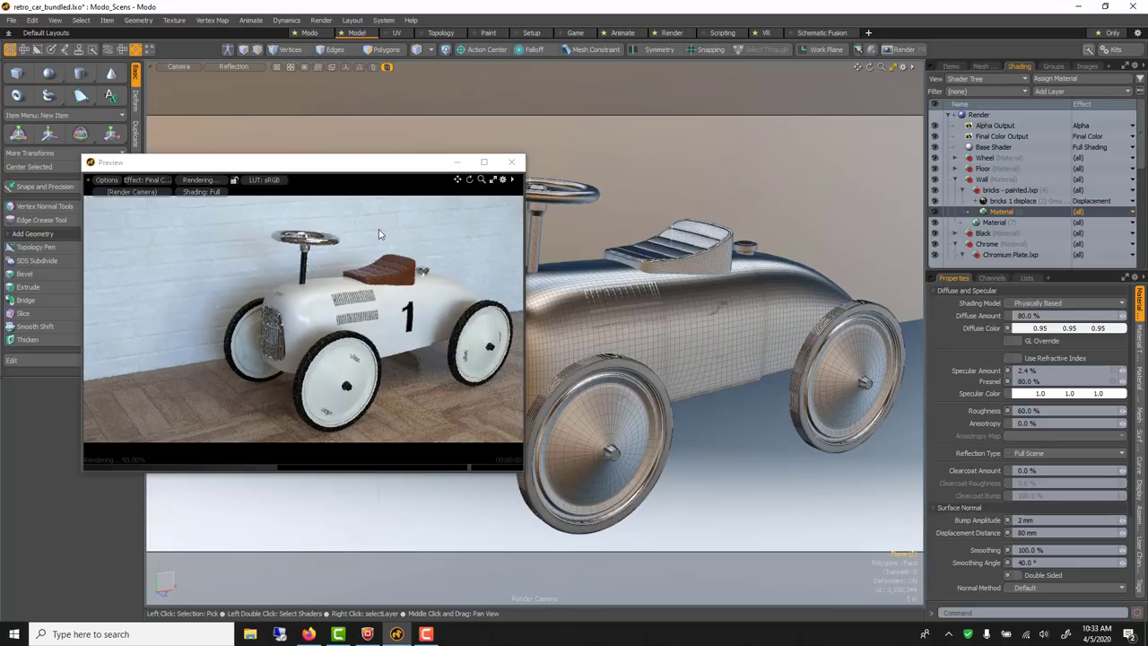
Set the painted brick wall material's roughness to 12 %.
click(1034, 412)
text(12)
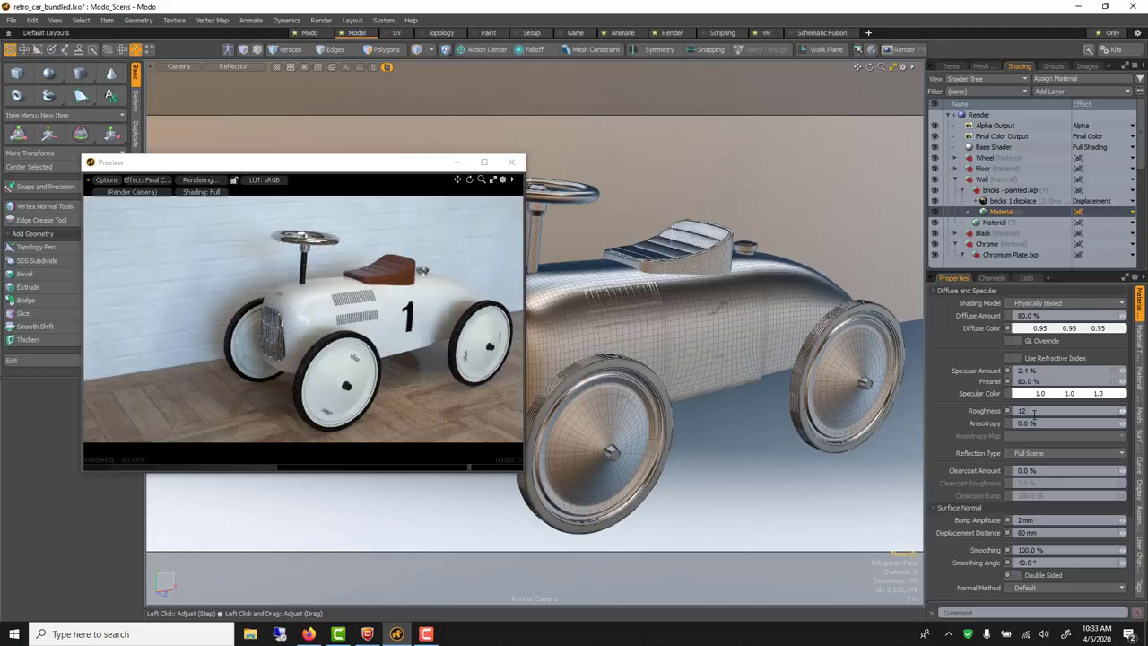
key(Return)
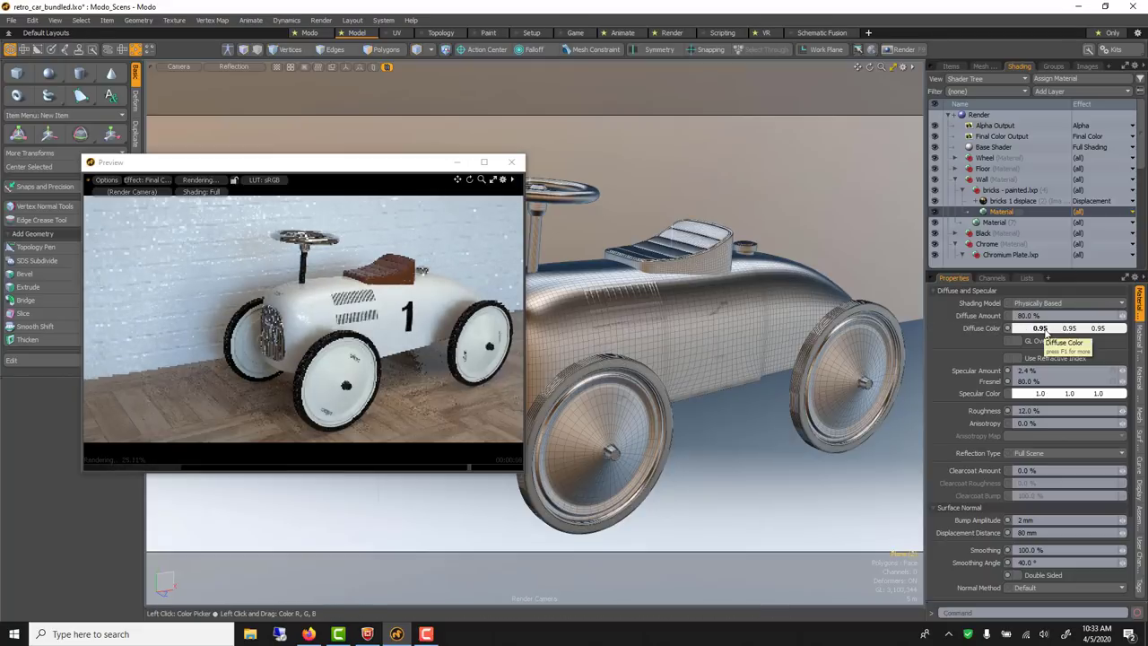
Tint the brick wall's diffuse color a very pale green of about 0.92, 0.95, 0.93.
double_click(1042, 329)
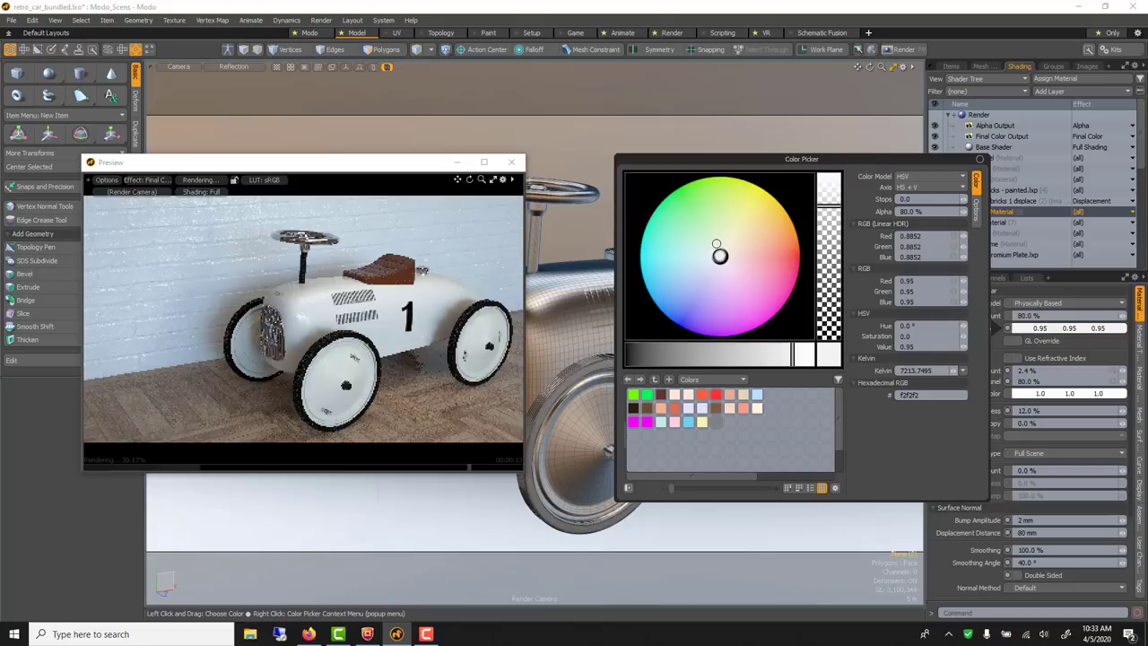
drag(719, 256, 716, 253)
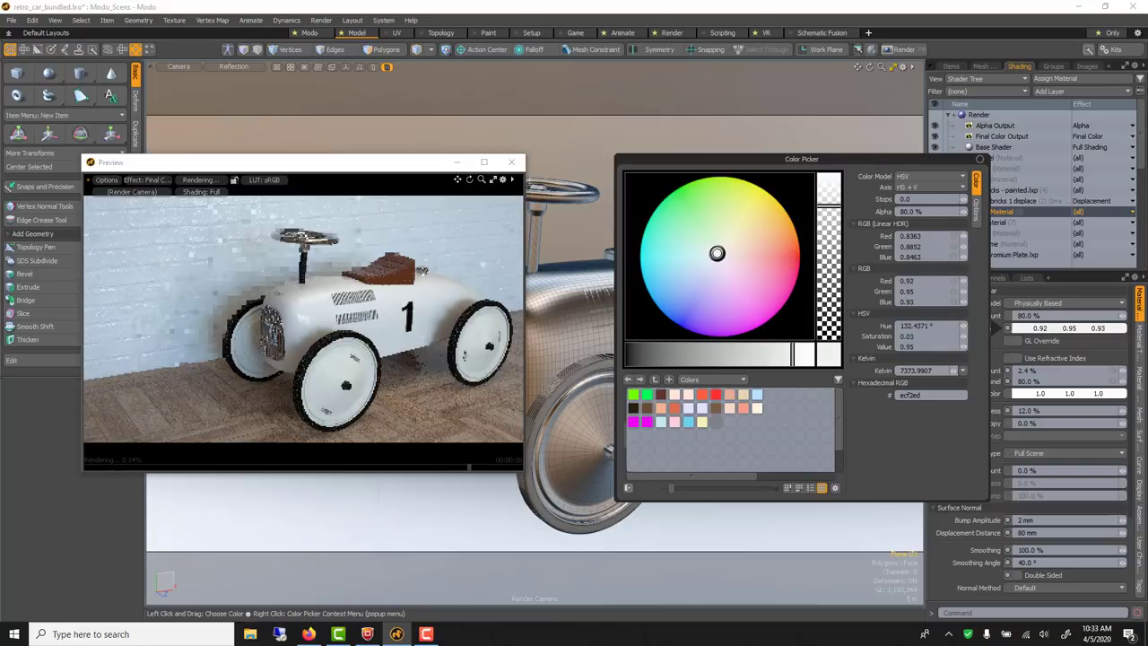
click(780, 4)
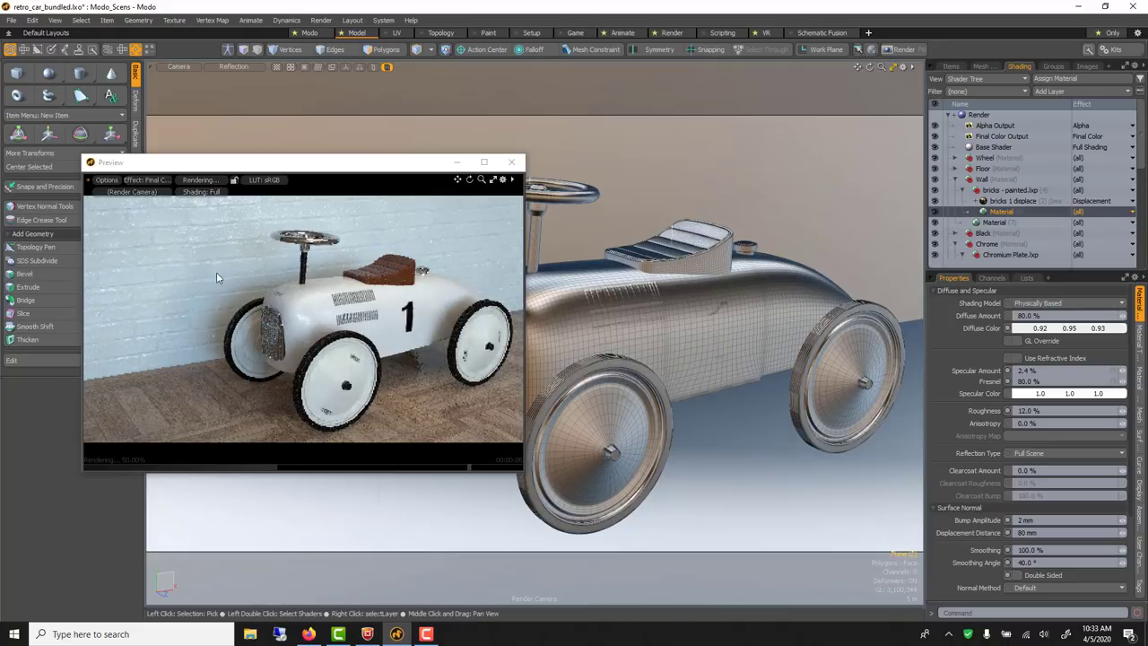
Examine the bricks 1 displace layer's image clip, low value, addable image map layers and surface shading effects, keeping Displacement as its effect.
click(1008, 202)
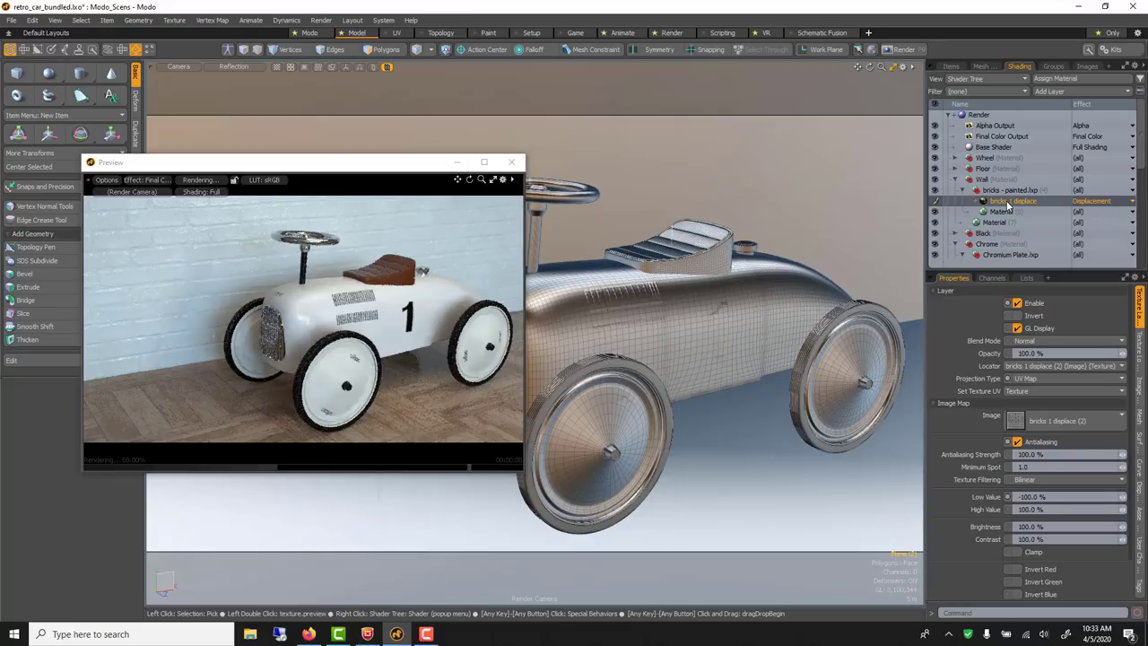
click(1045, 421)
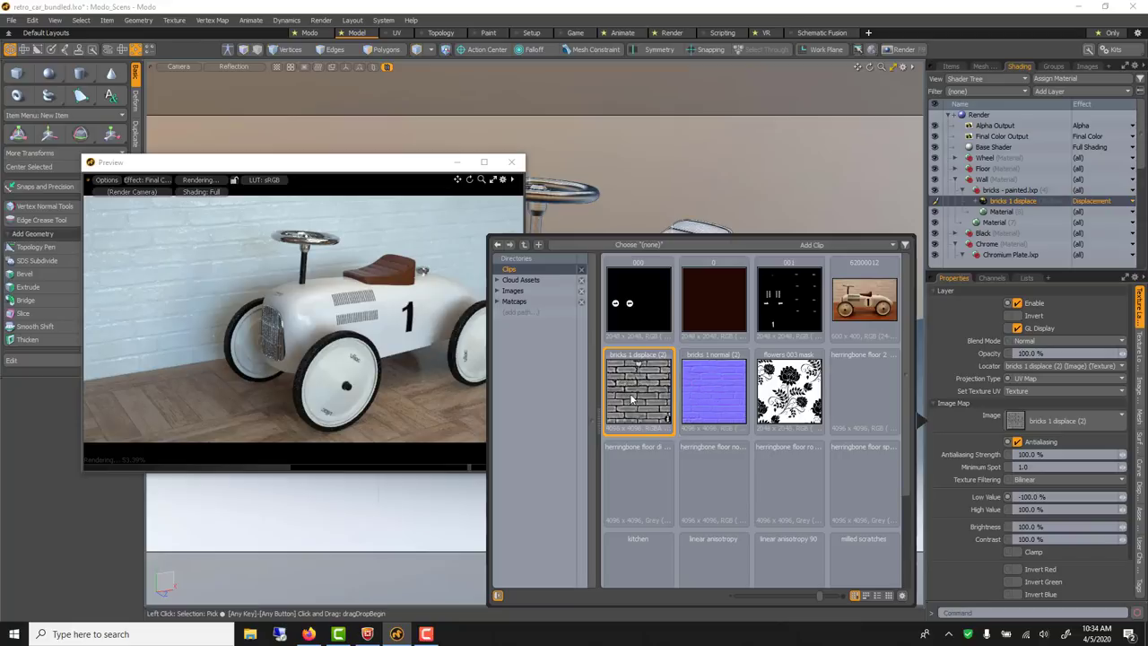
click(1031, 495)
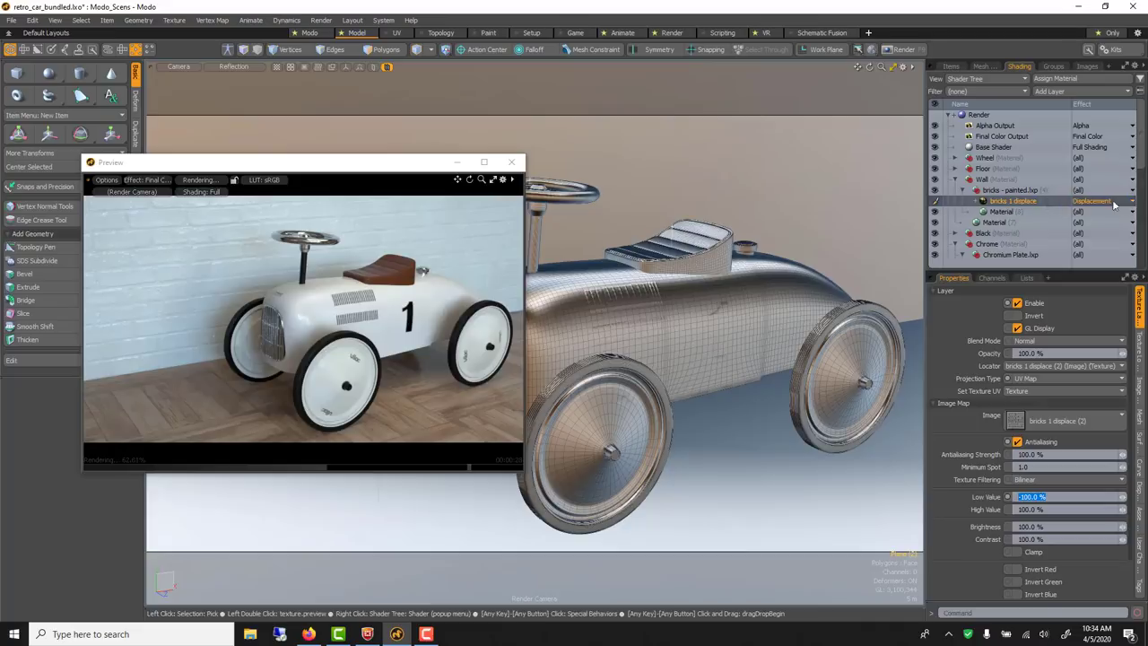
click(1061, 94)
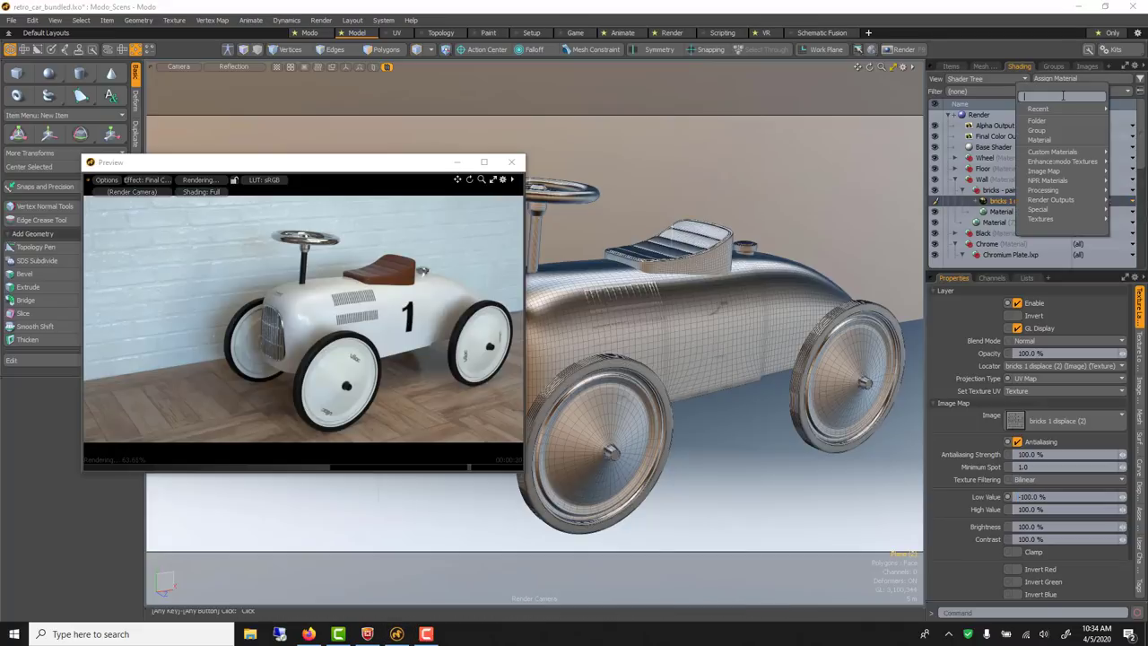
mouse_move(1058, 180)
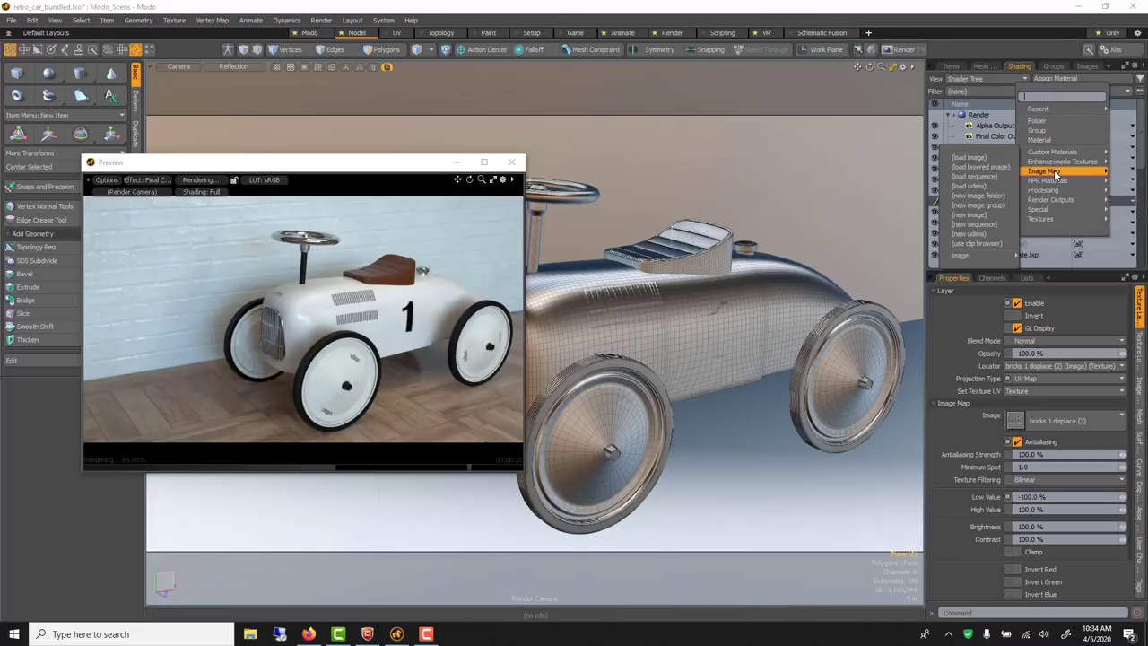
click(985, 8)
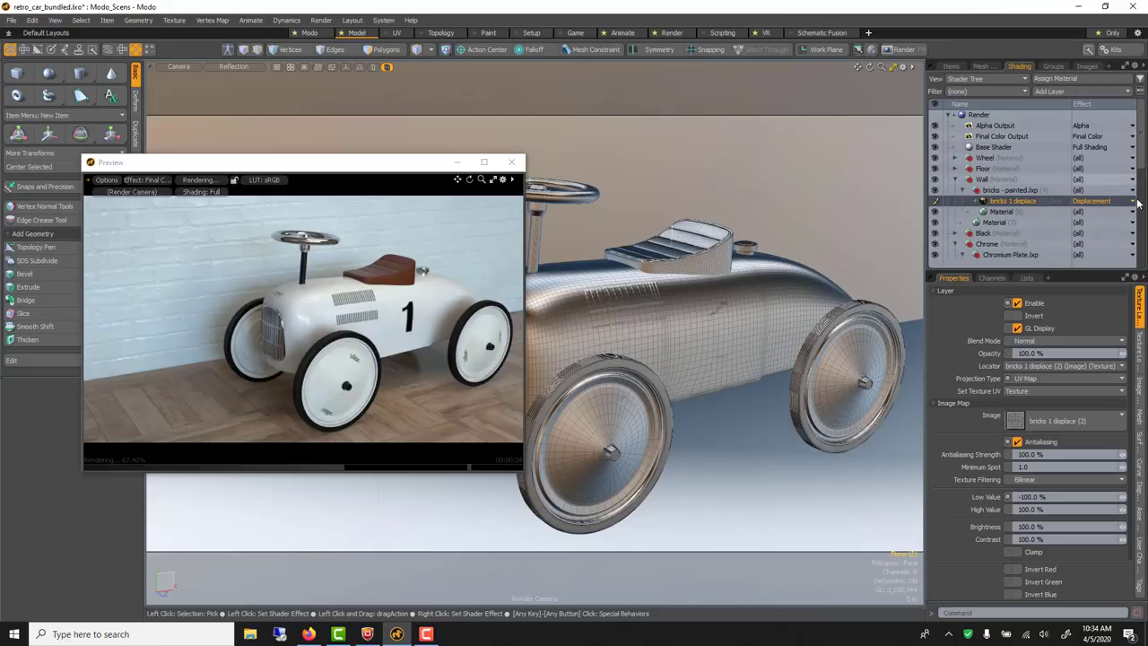
click(1102, 201)
mouse_move(1110, 323)
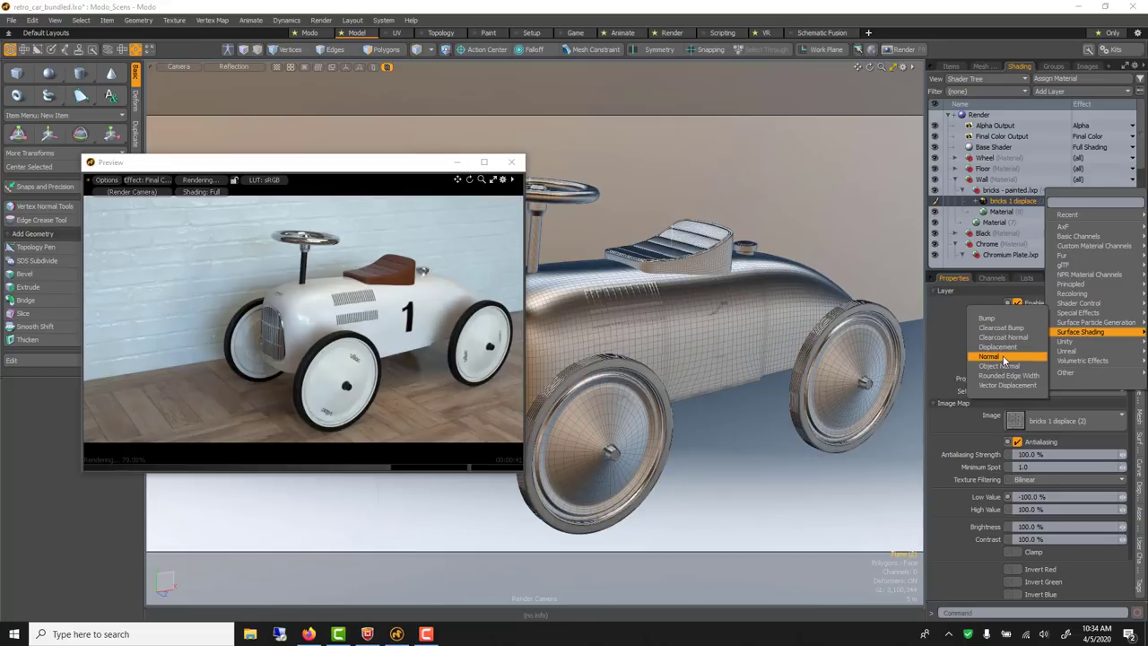
click(997, 346)
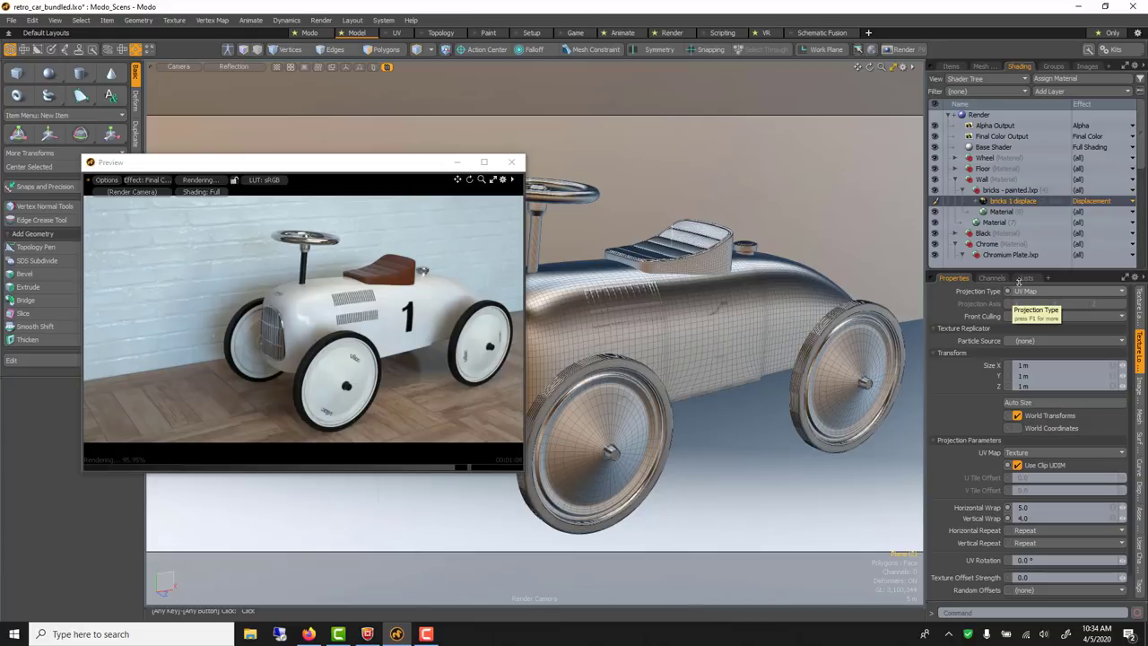
Try a 20 mm displacement distance on the painted brick wall material, and finally set it to 95 mm.
click(1006, 190)
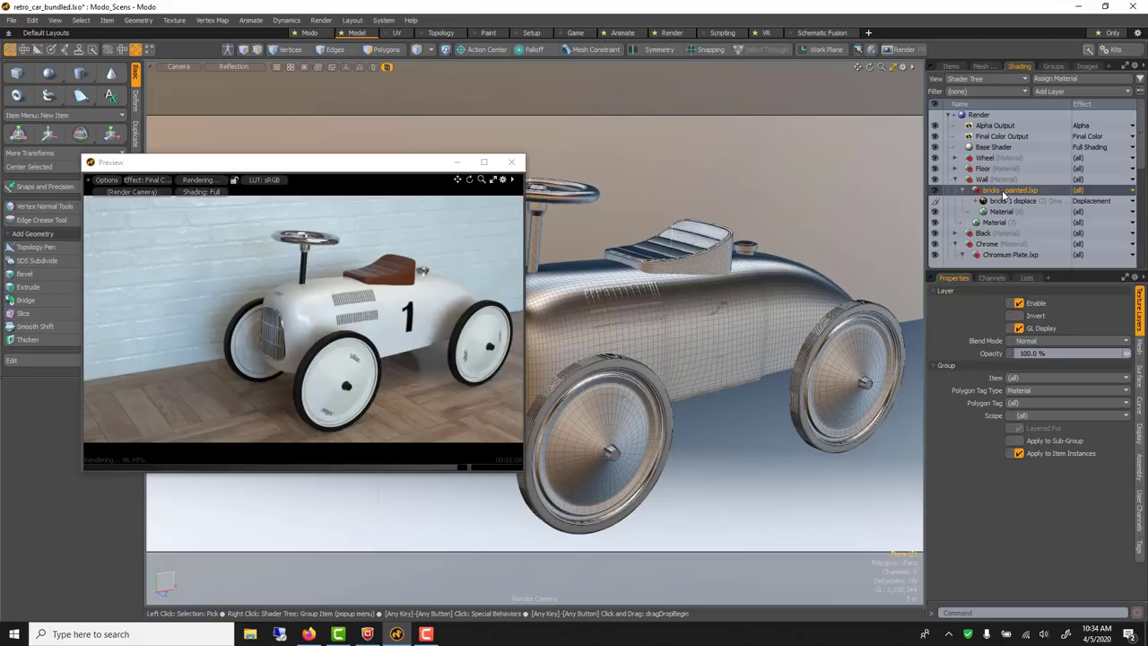
click(1003, 211)
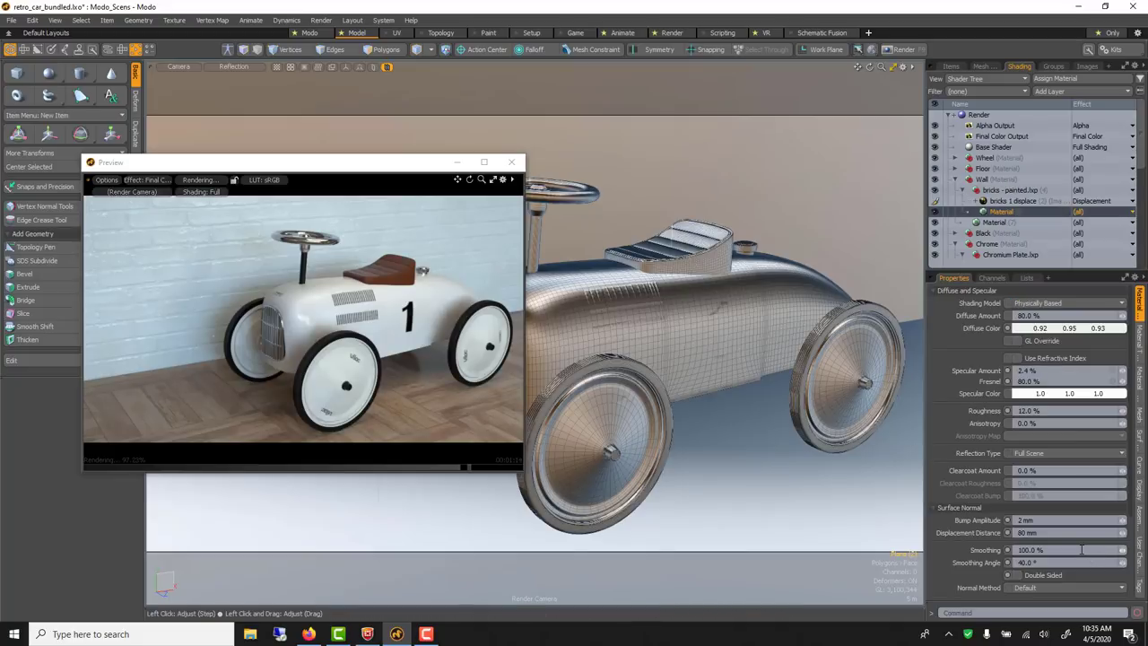
click(1025, 533)
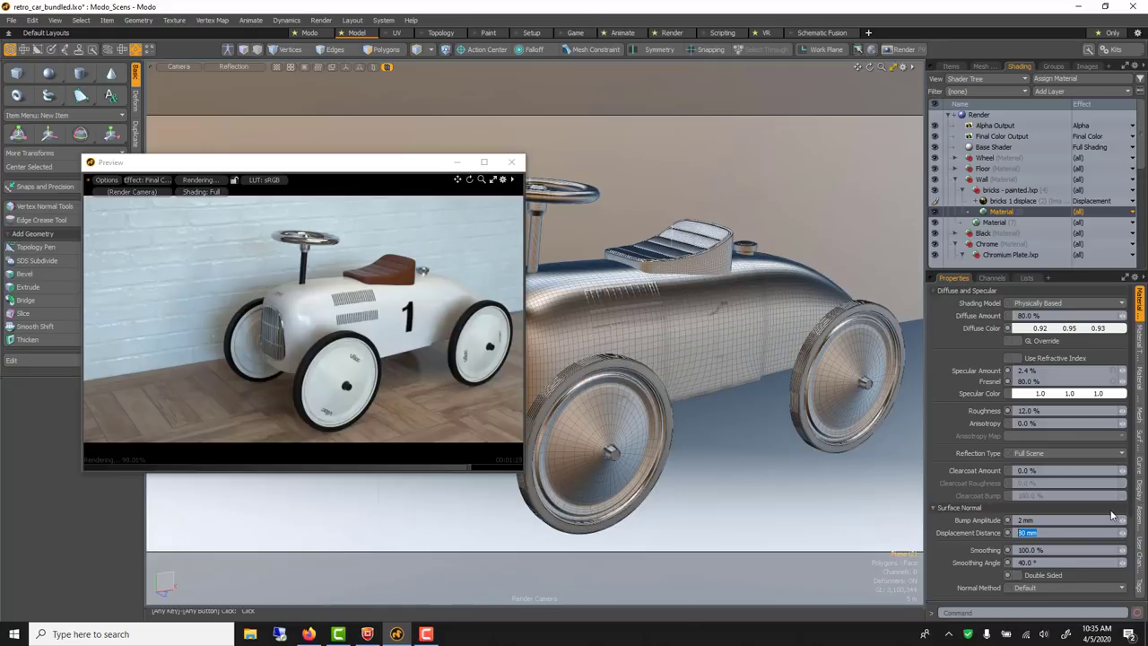
key(Return)
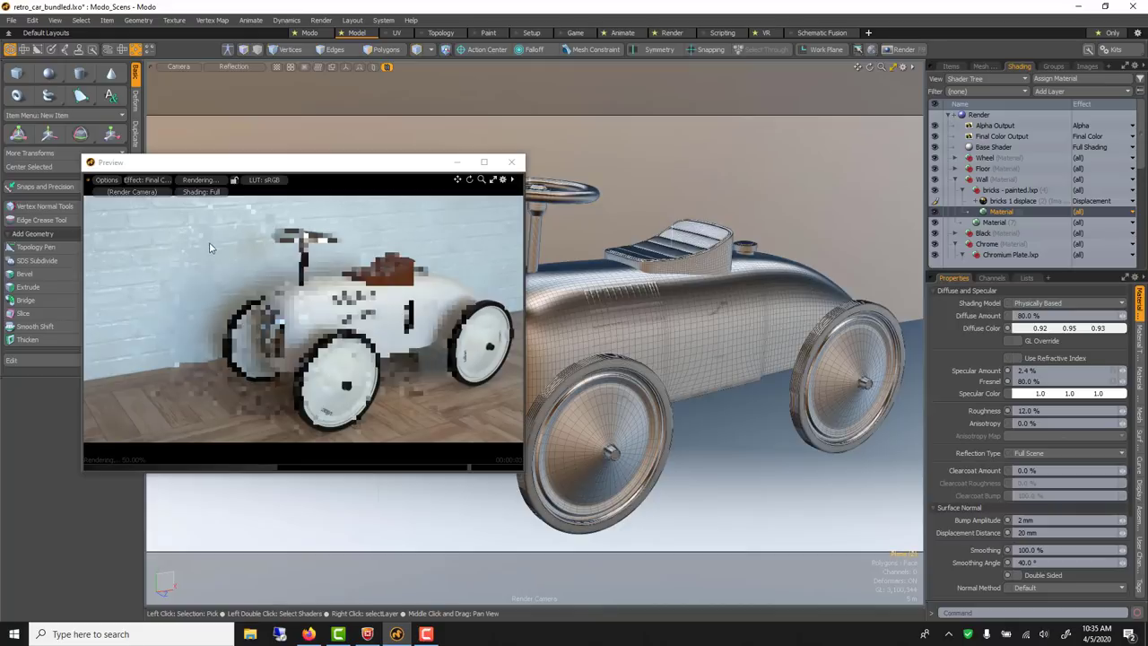
click(1037, 533)
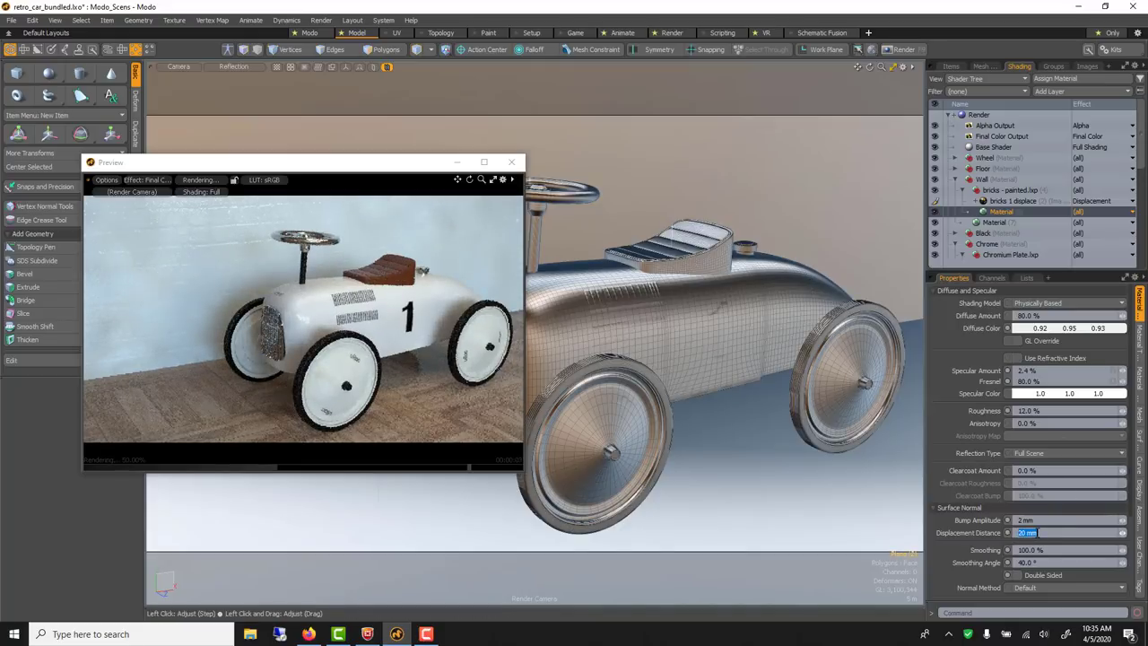
key(Return)
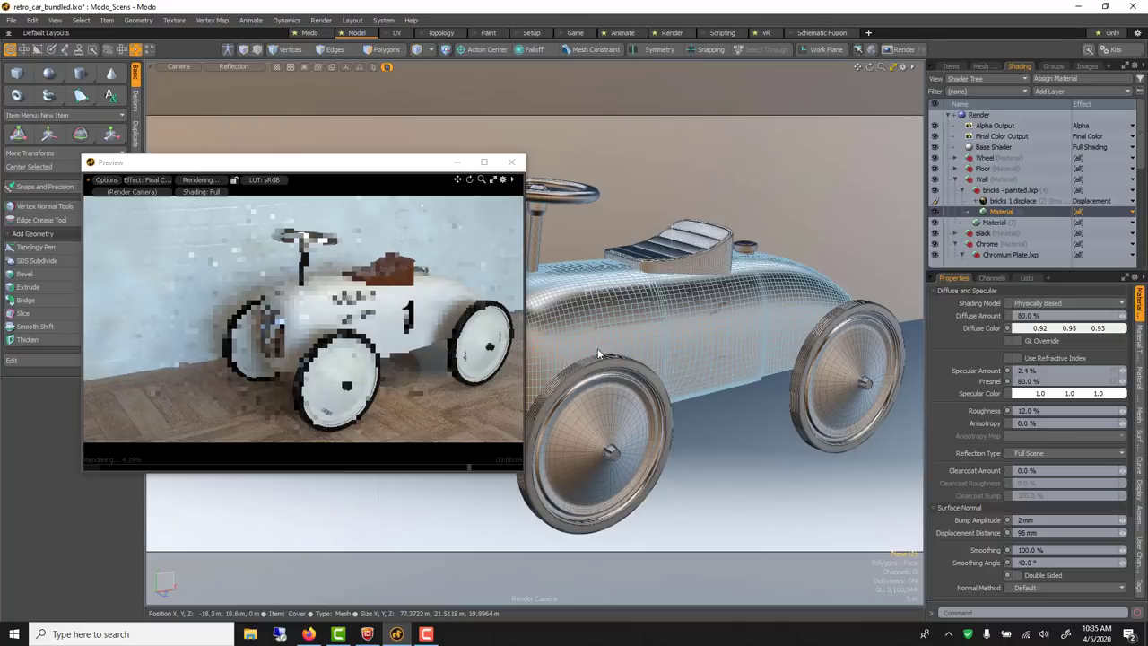
Select the wood floor's material and set its roughness to 35 % and displacement distance to 2.6 mm.
click(423, 414)
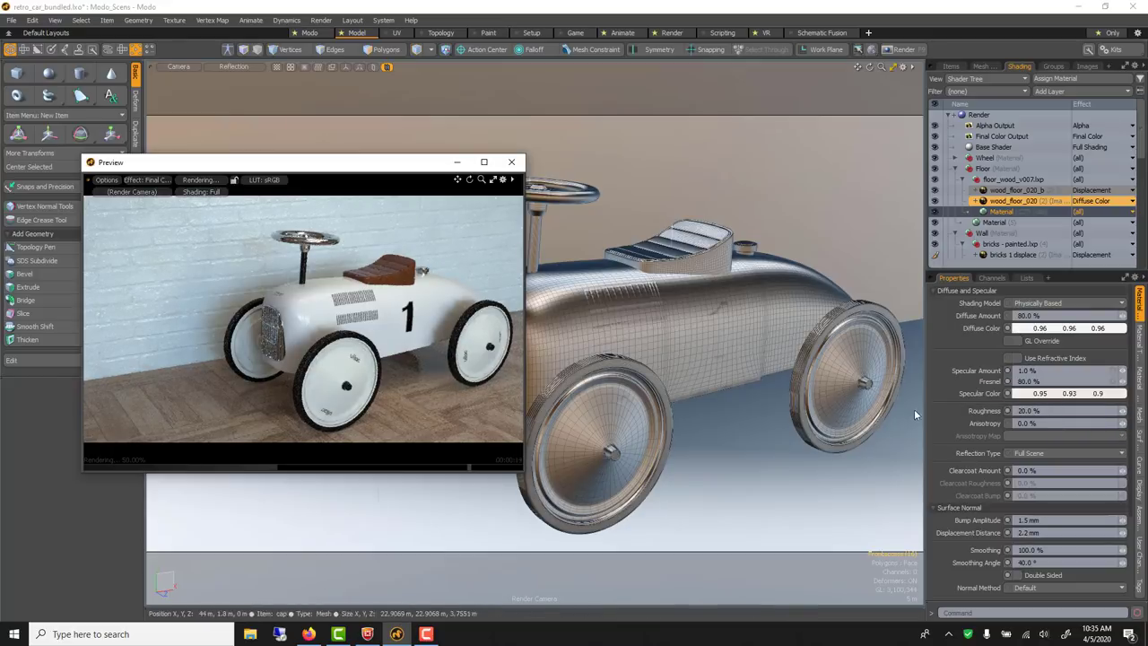
click(1047, 409)
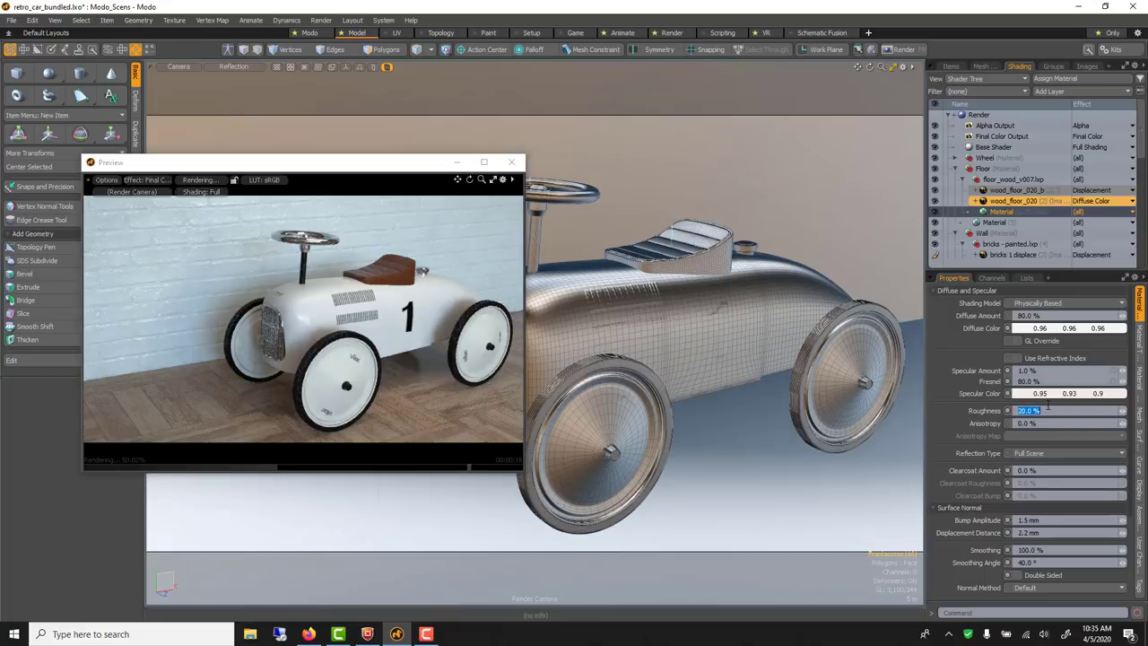
click(1073, 423)
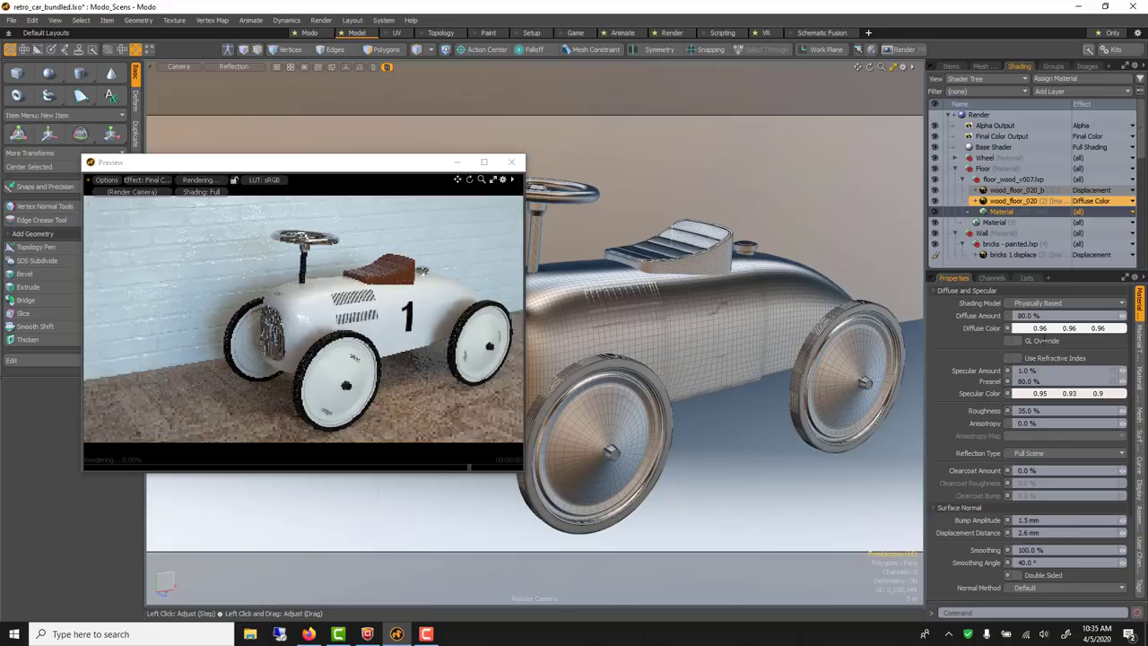
Examine the wood floor's diffuse color and displacement image layers, their texture locator wrap settings, and the parent group's properties.
click(1016, 201)
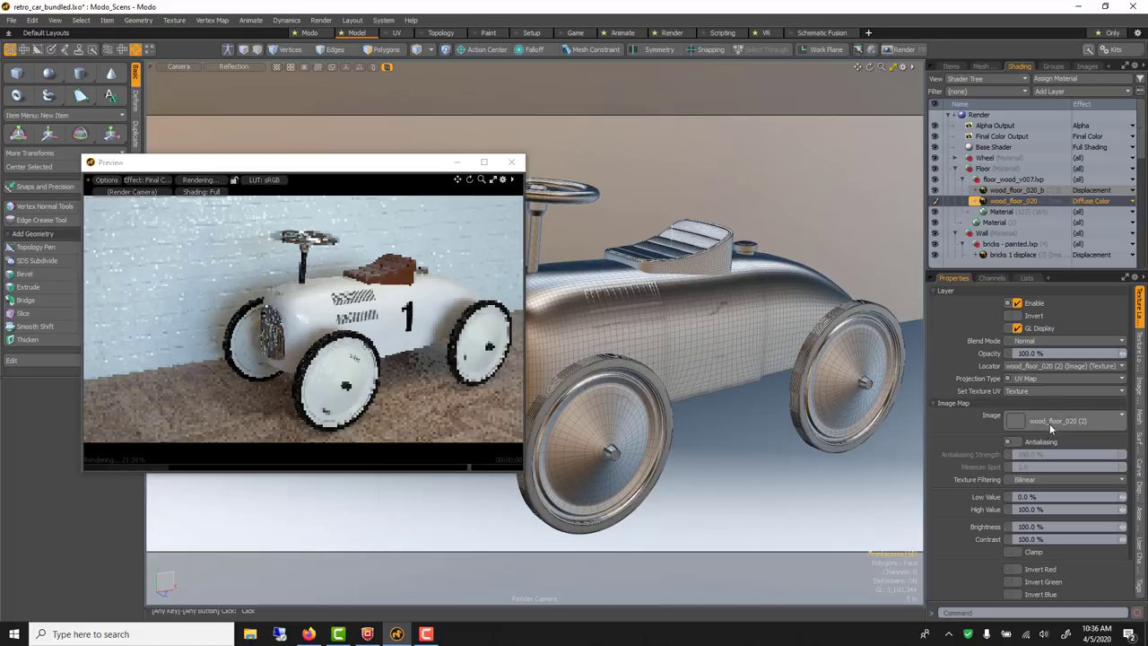
scroll(1049, 484, down, 5)
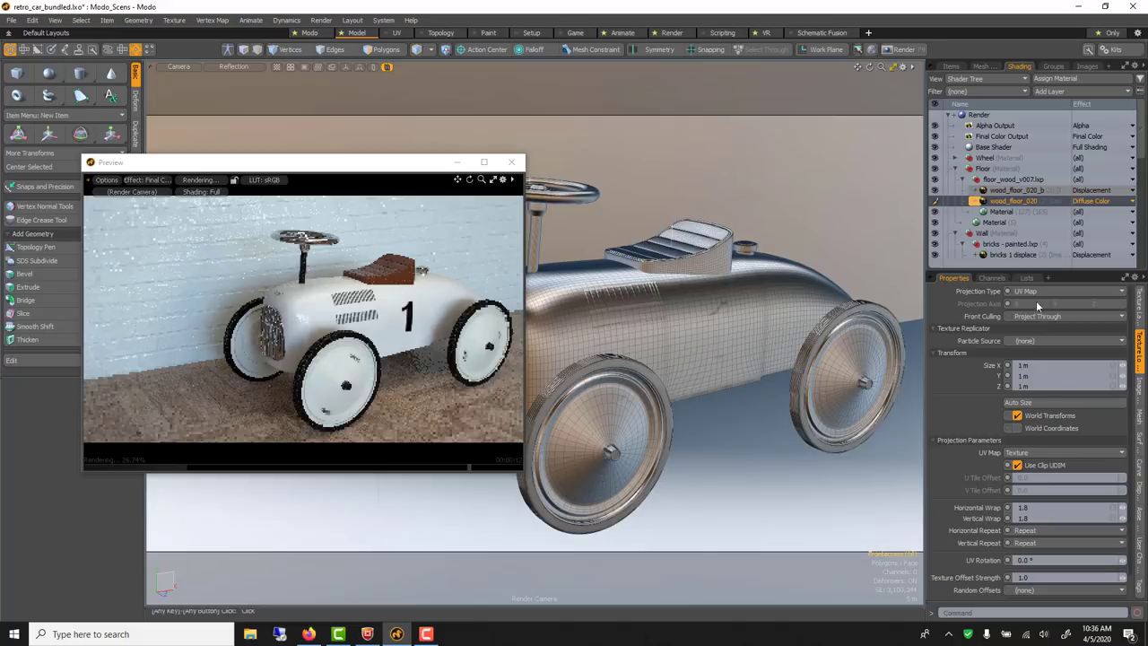
ctrl+click(1026, 192)
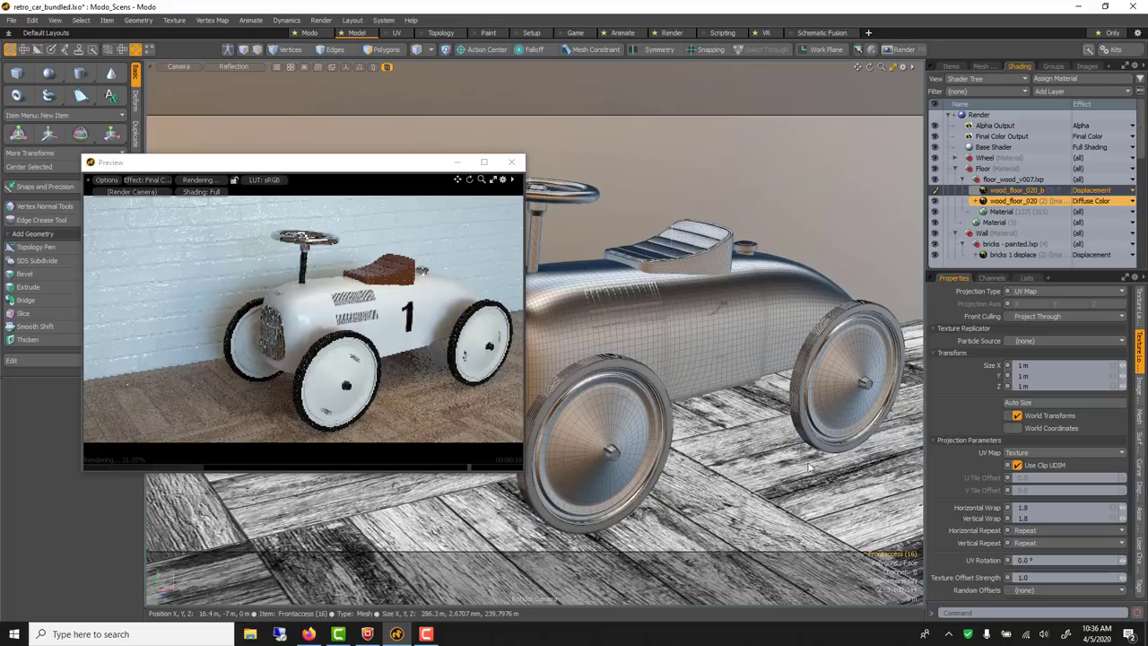
click(1140, 303)
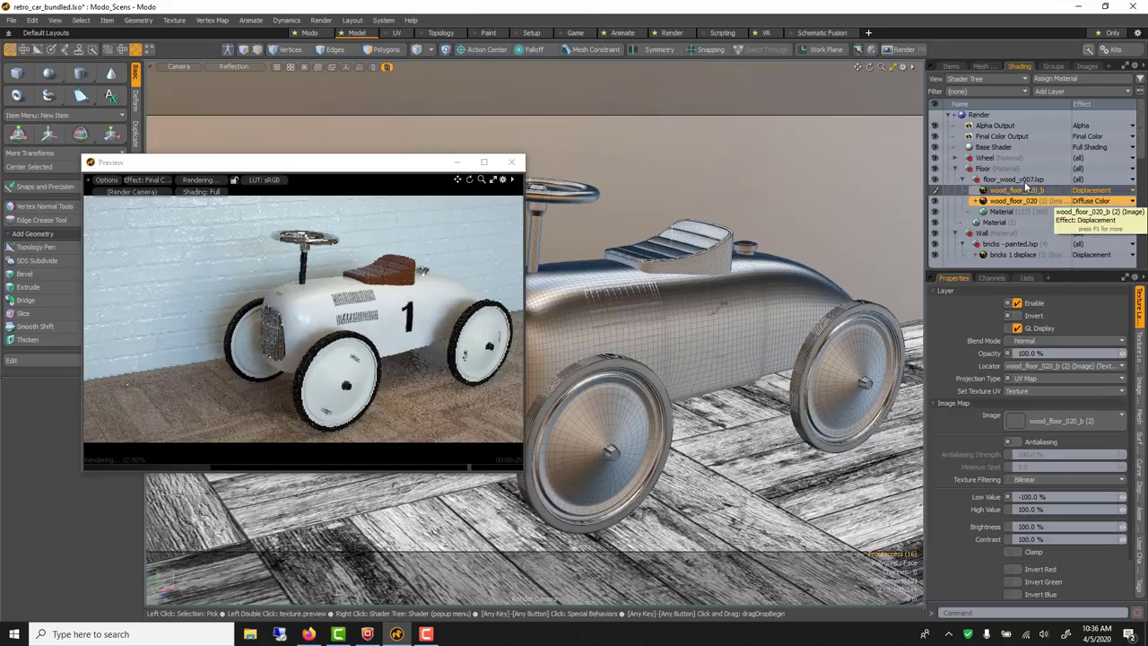
click(1025, 181)
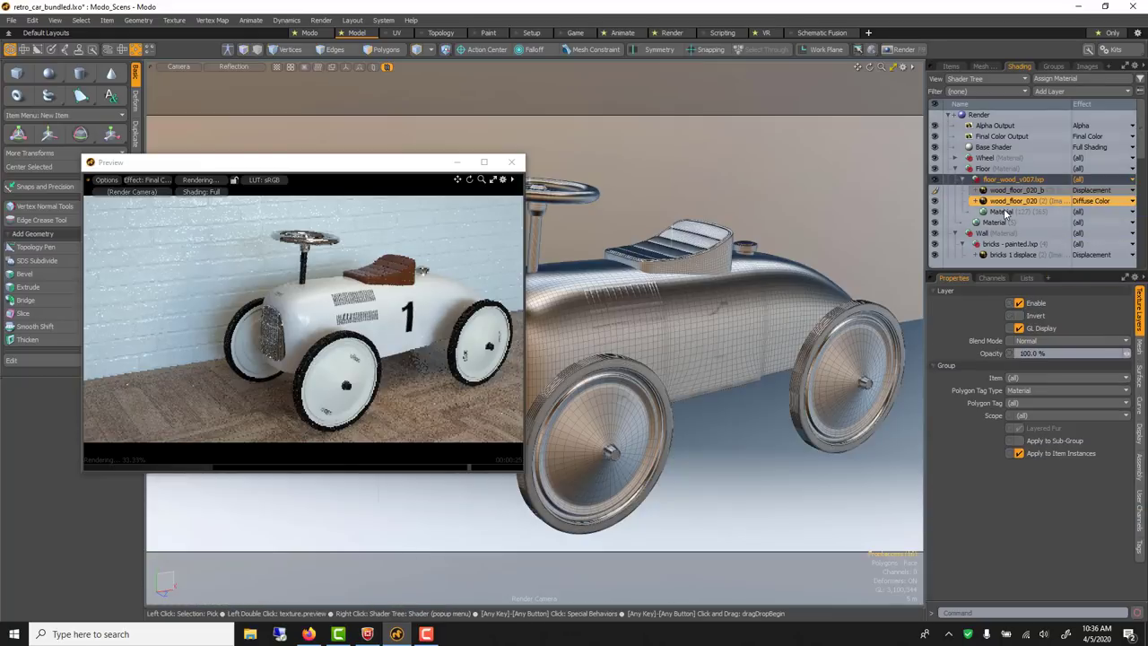
click(1005, 211)
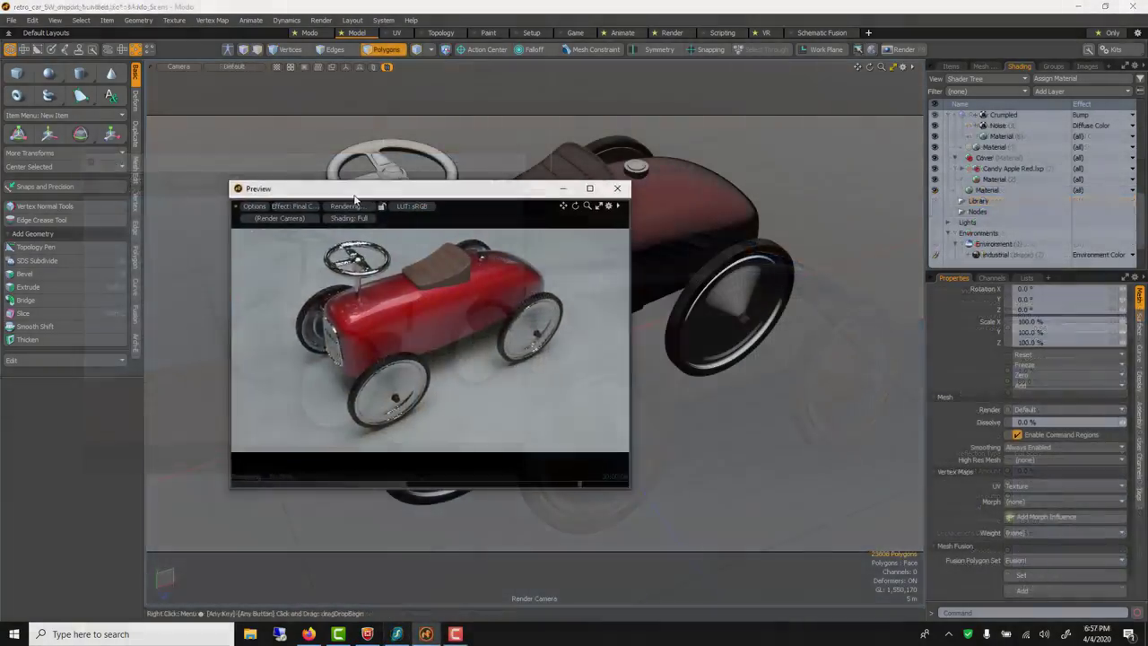
Close the render preview, group the four wheel items under a new group locator and name it Wheel.
click(587, 190)
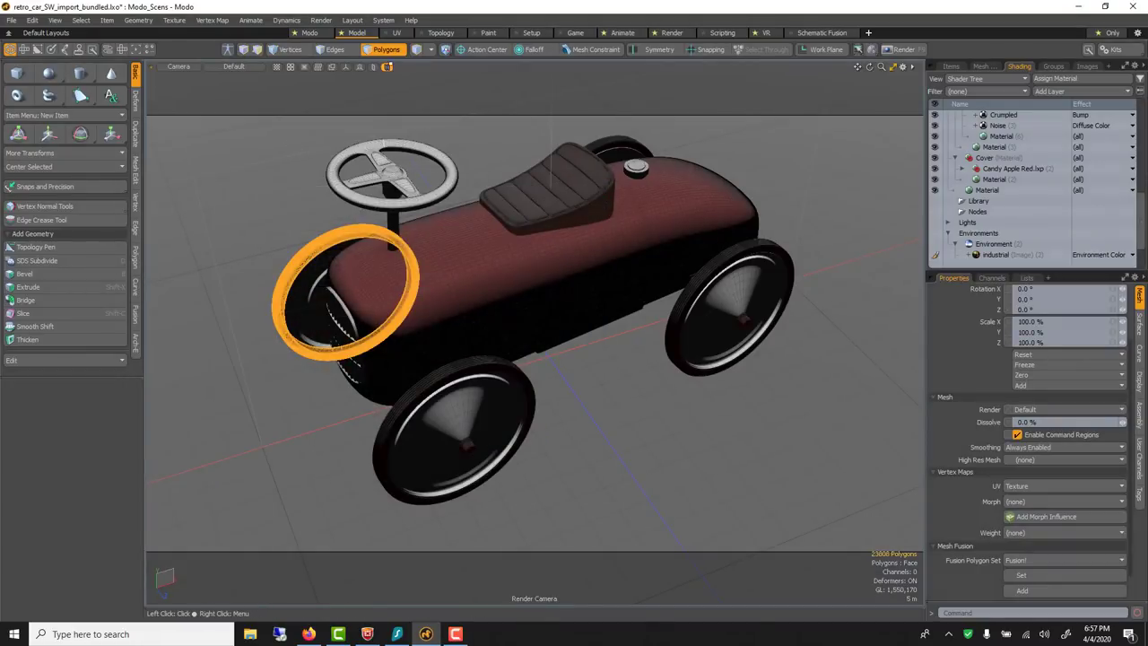
click(384, 50)
click(945, 66)
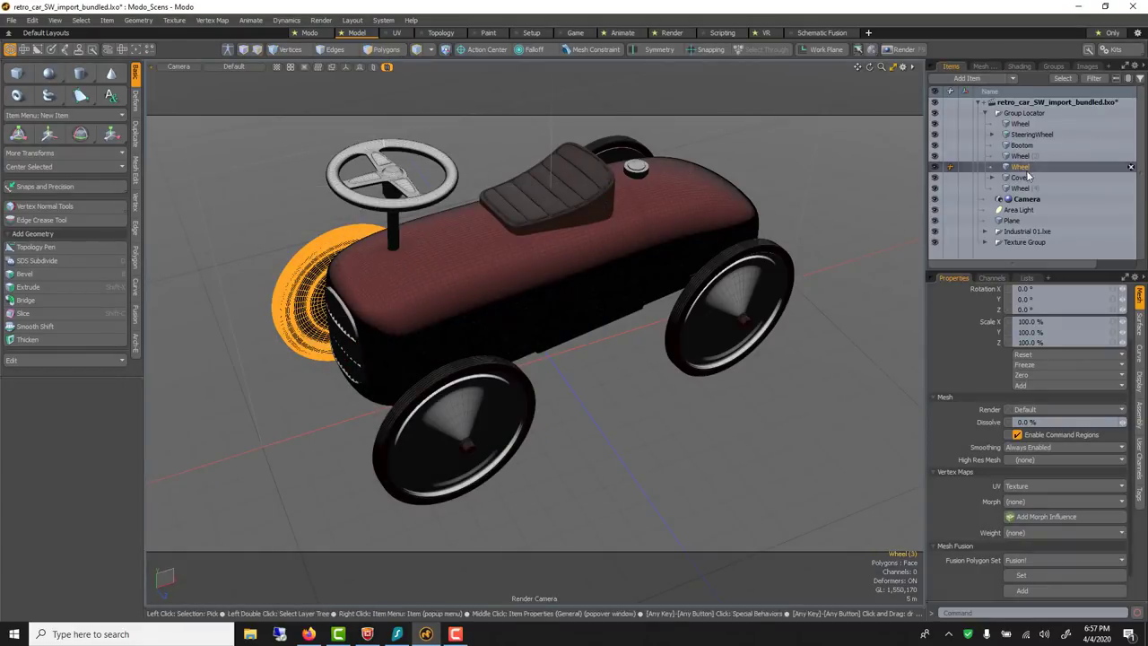
click(1016, 125)
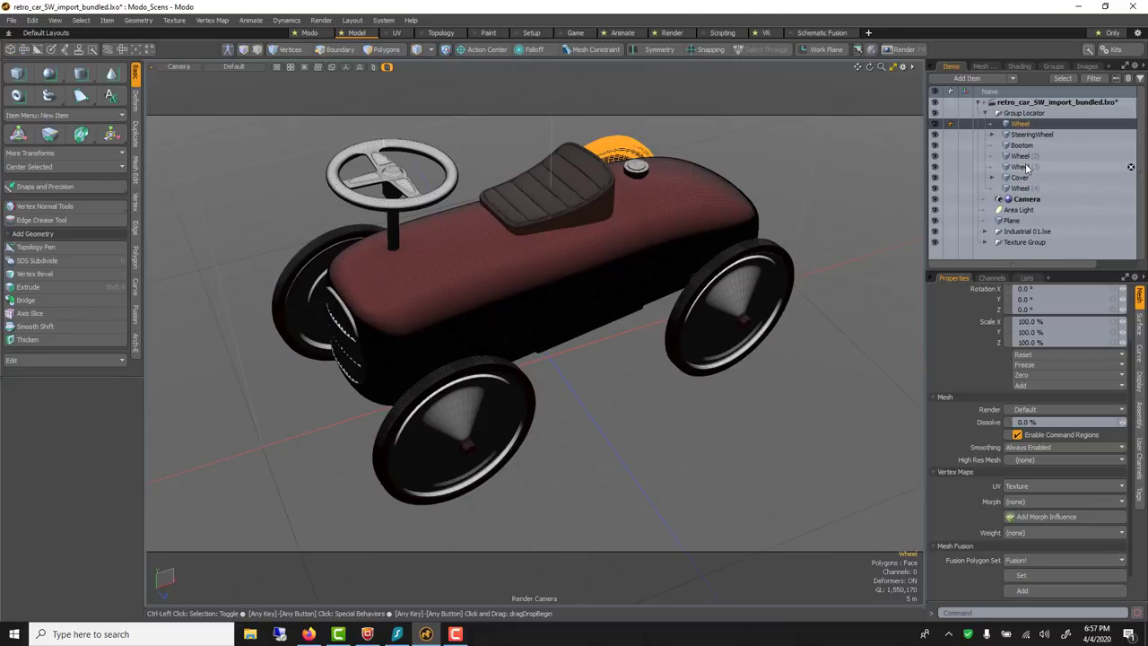
ctrl+click(1027, 168)
ctrl+click(1024, 158)
ctrl+click(1027, 189)
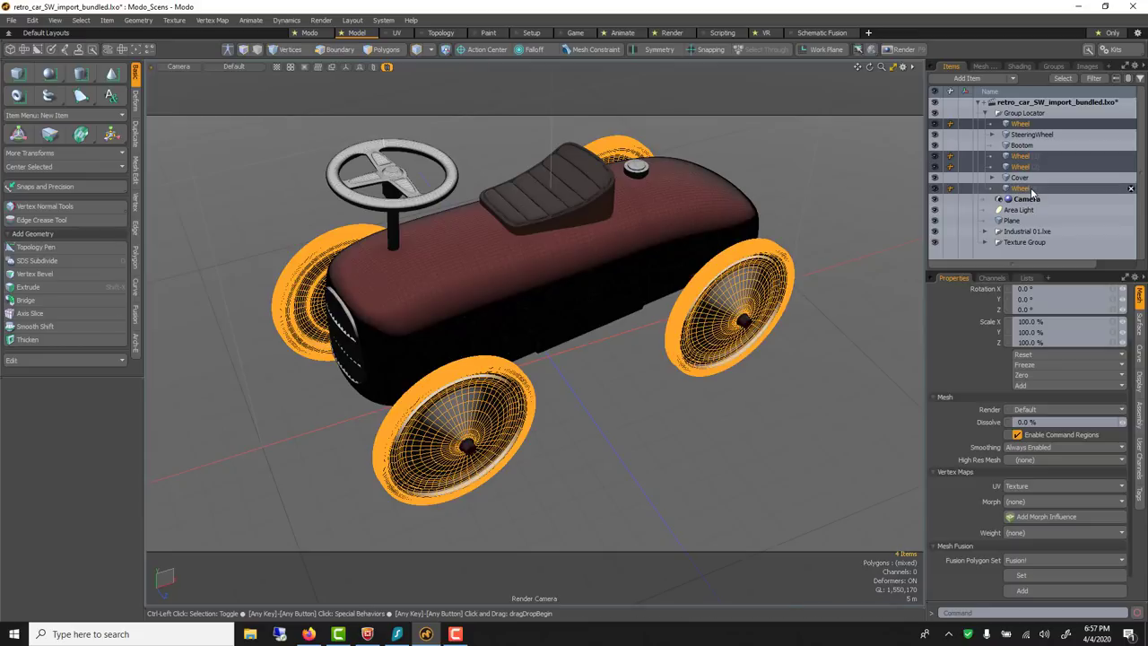
key(ctrl+g)
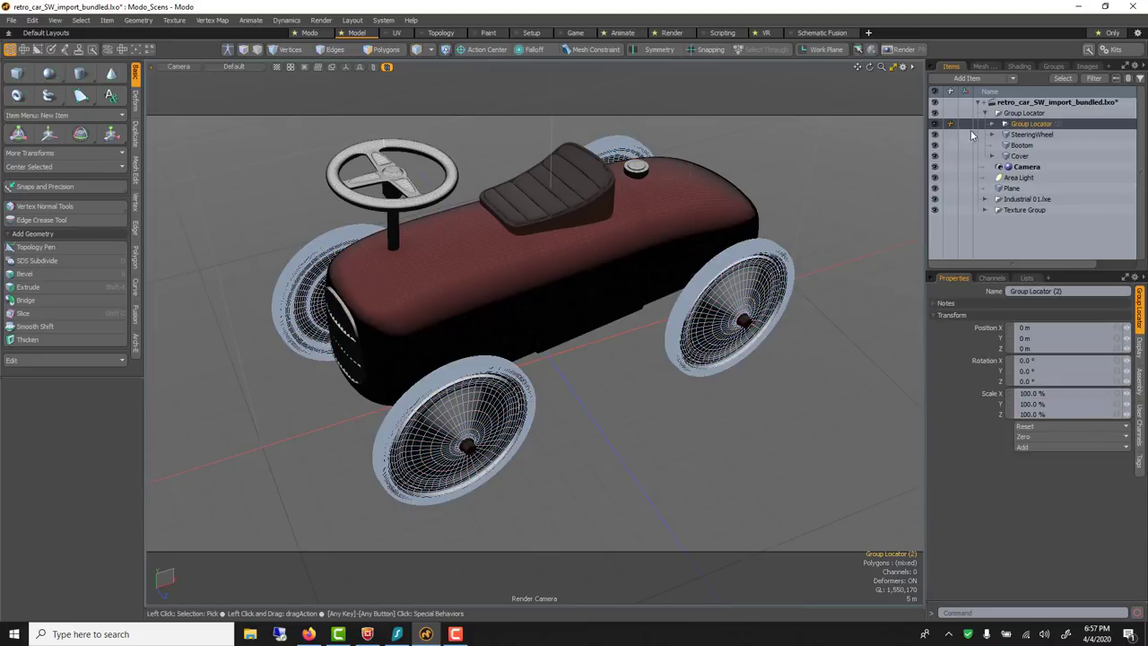
double_click(1016, 127)
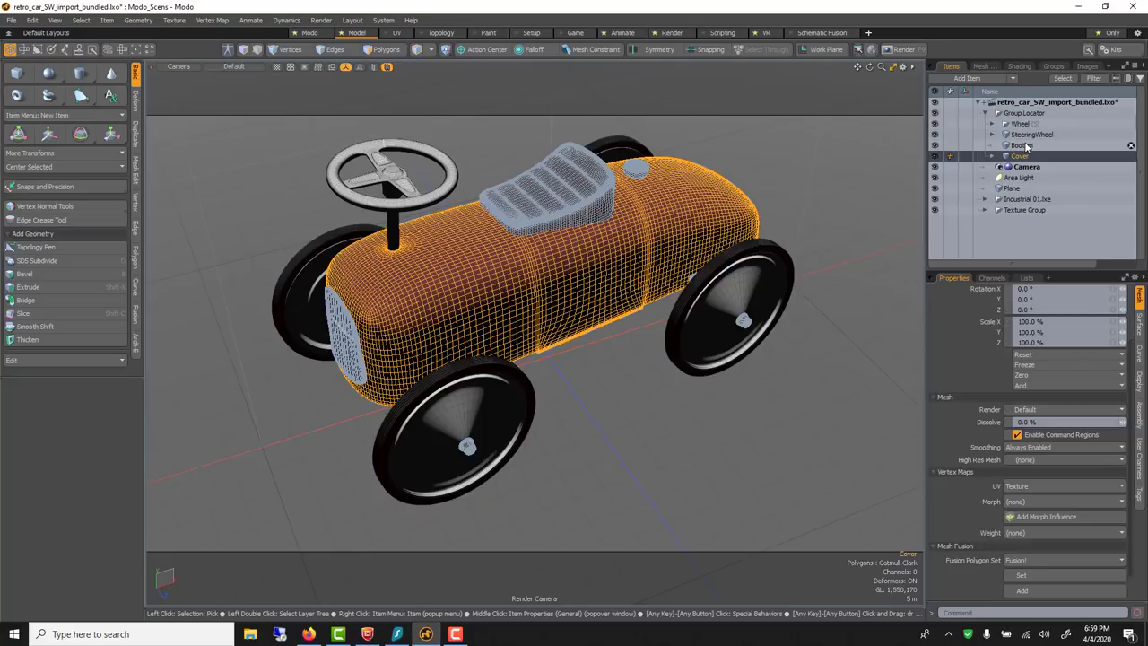
Parent the Bootom mesh, the SteeringWheel and the Wheel group to the Cover item.
click(999, 157)
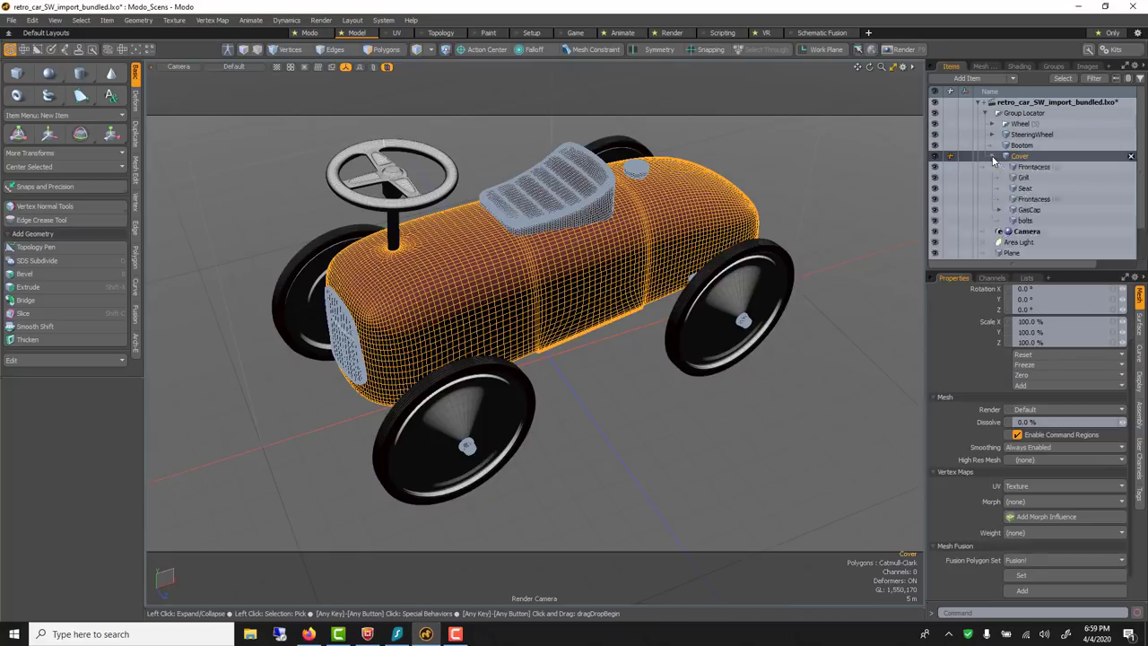
drag(1025, 146, 1029, 152)
click(1026, 134)
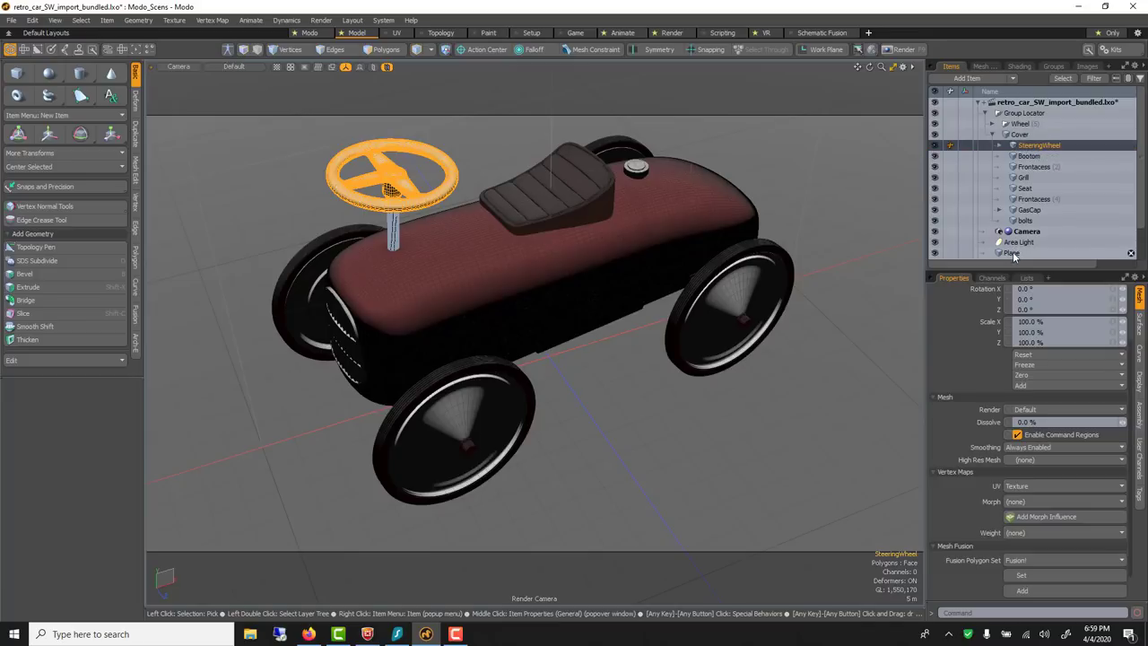
click(1026, 127)
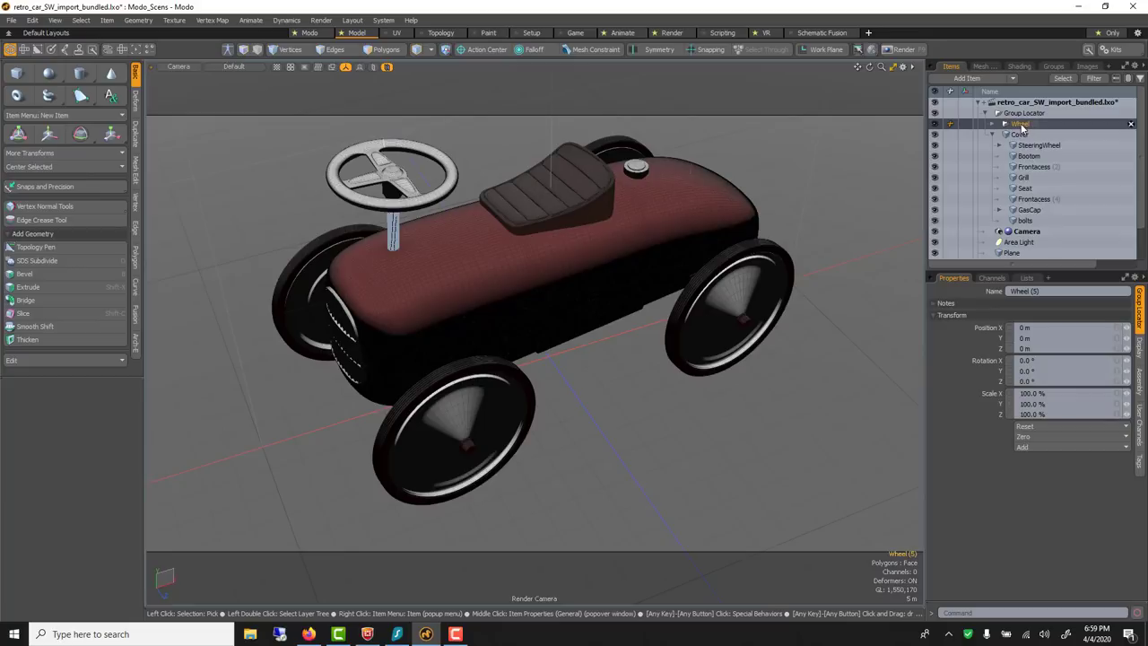
drag(1020, 128, 1018, 128)
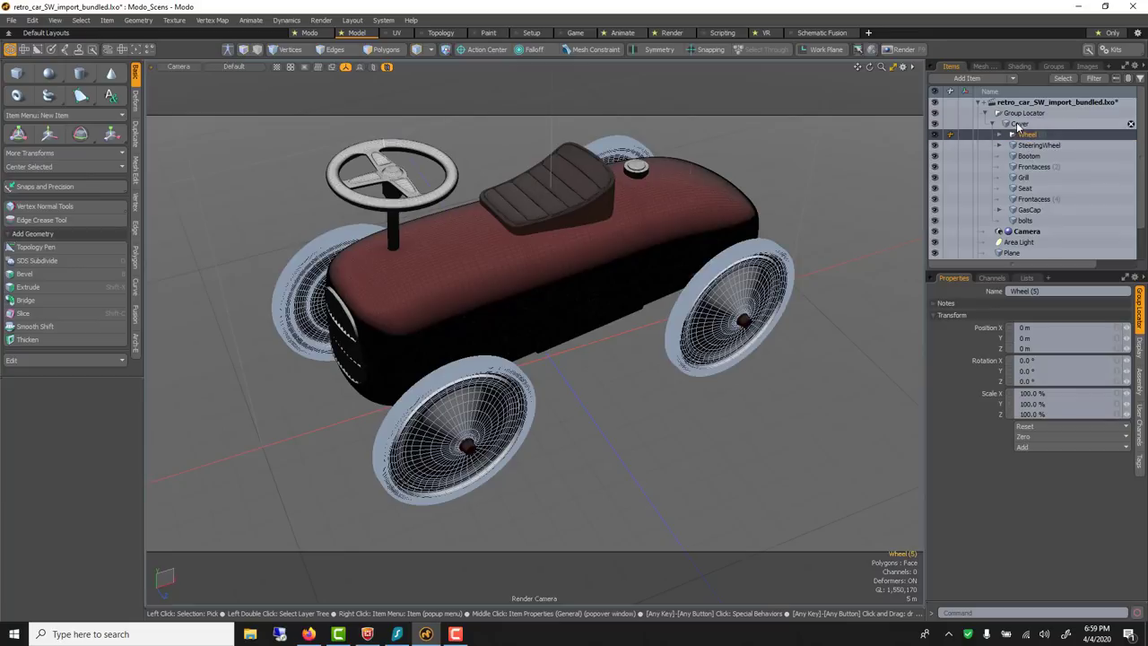
Try moving the Cover item to test that its child parts follow, and undo the move.
click(1018, 123)
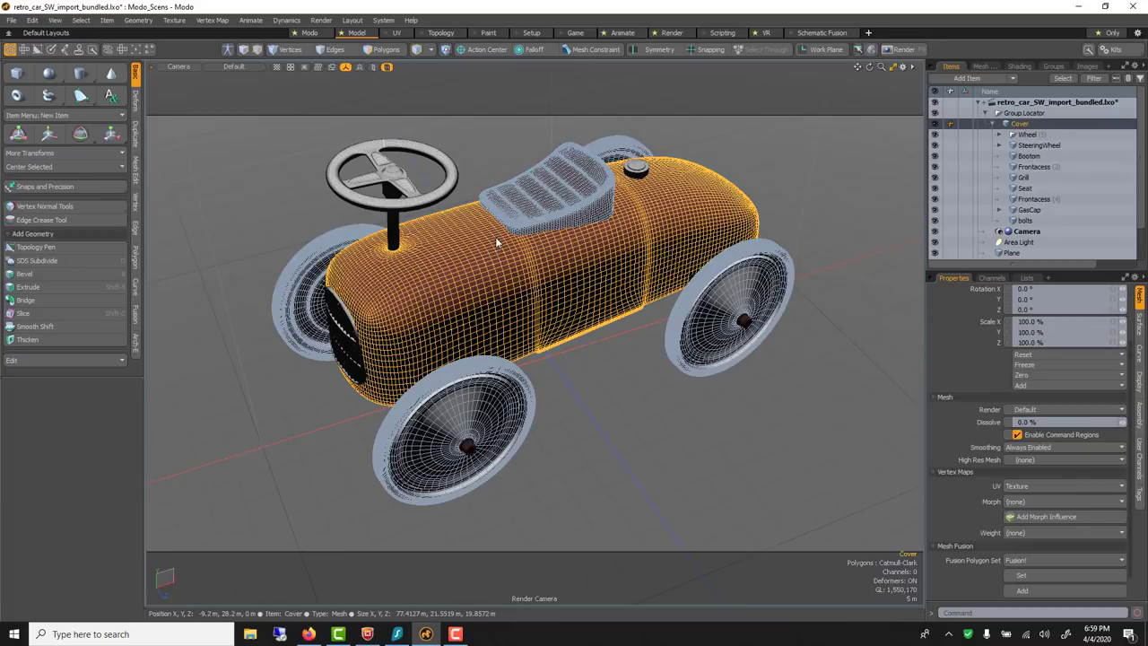
key(w)
drag(514, 374, 363, 440)
key(ctrl+z)
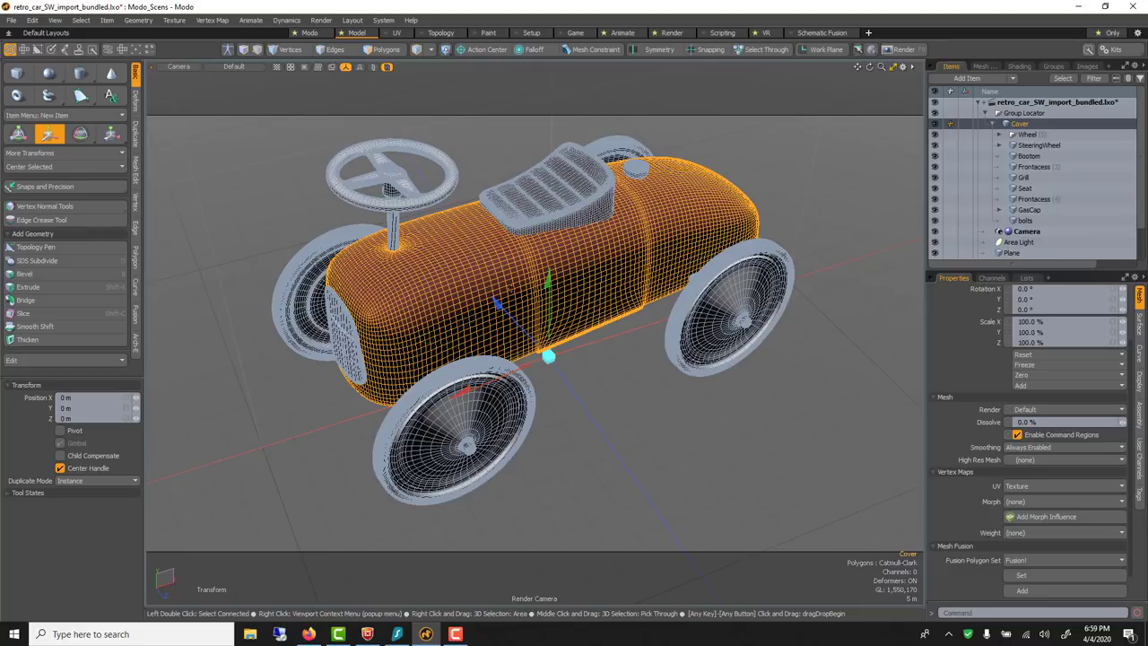
Switch to the Setup layout, enlarging the 3D viewport and showing the camera view with Default shading.
click(531, 32)
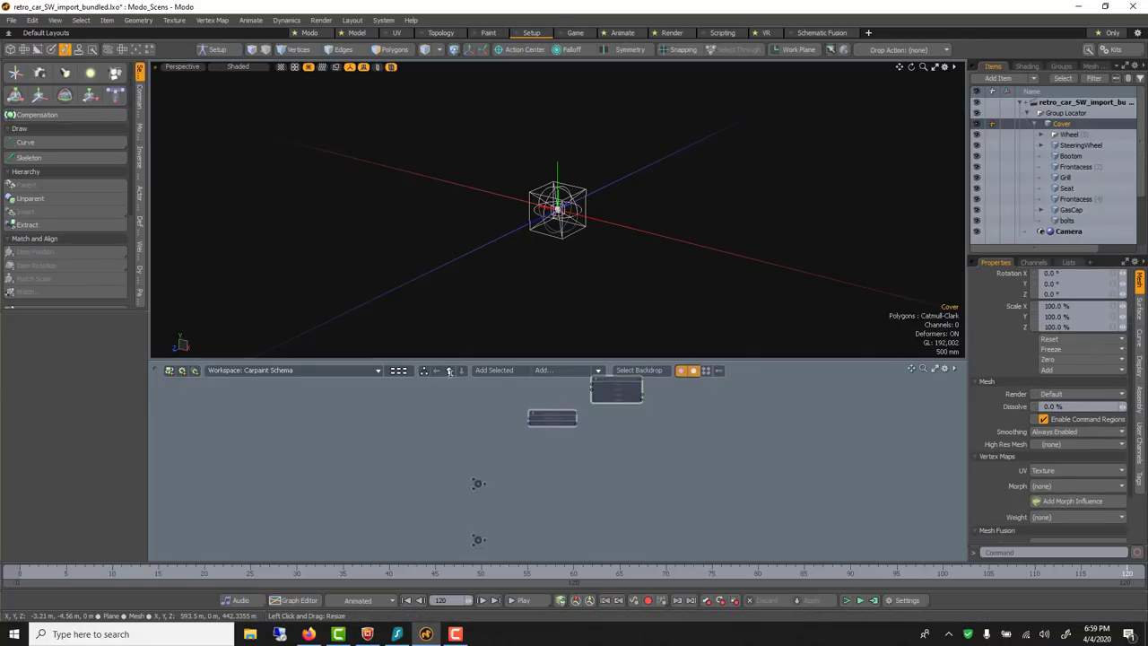
drag(449, 362, 409, 541)
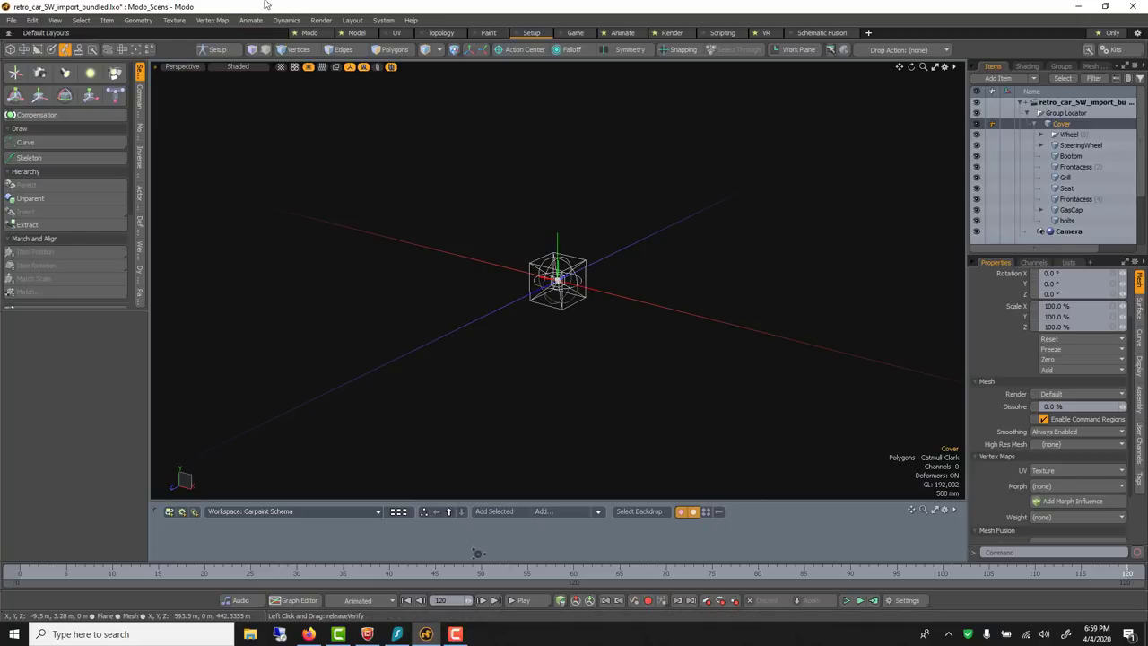
click(235, 67)
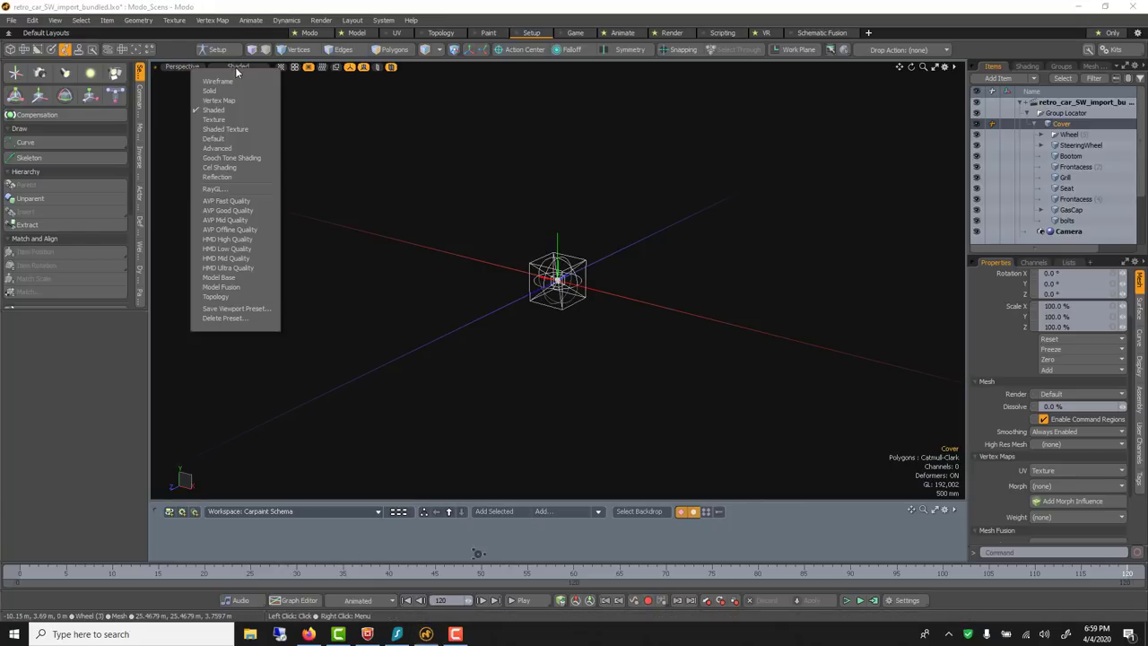
click(225, 139)
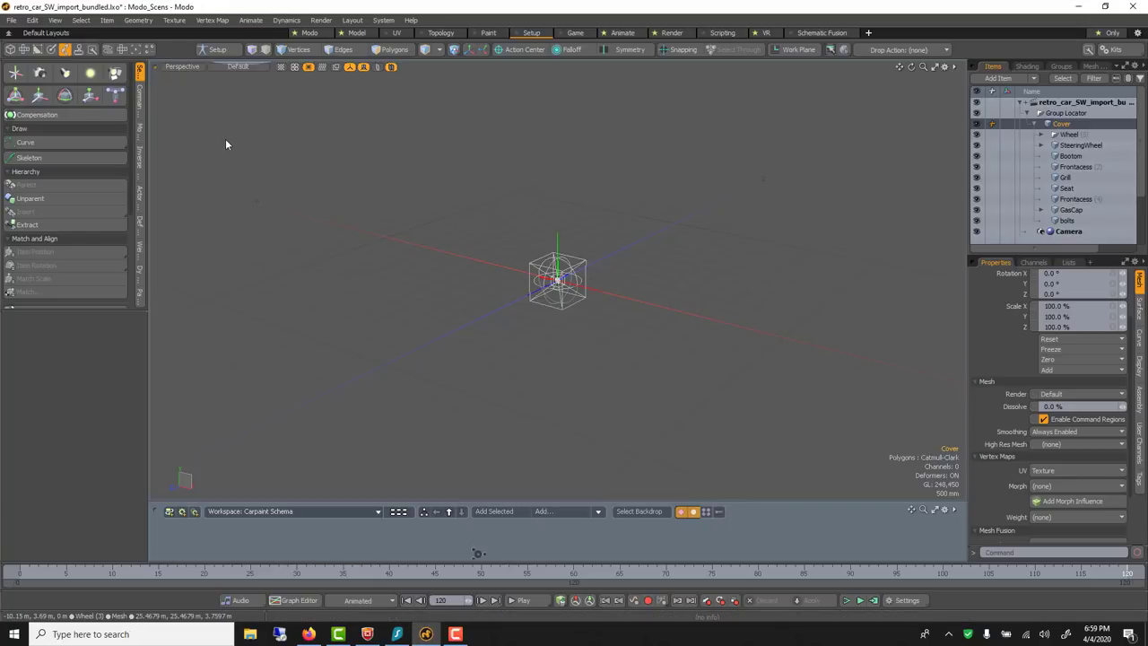
click(204, 70)
mouse_move(198, 82)
click(251, 90)
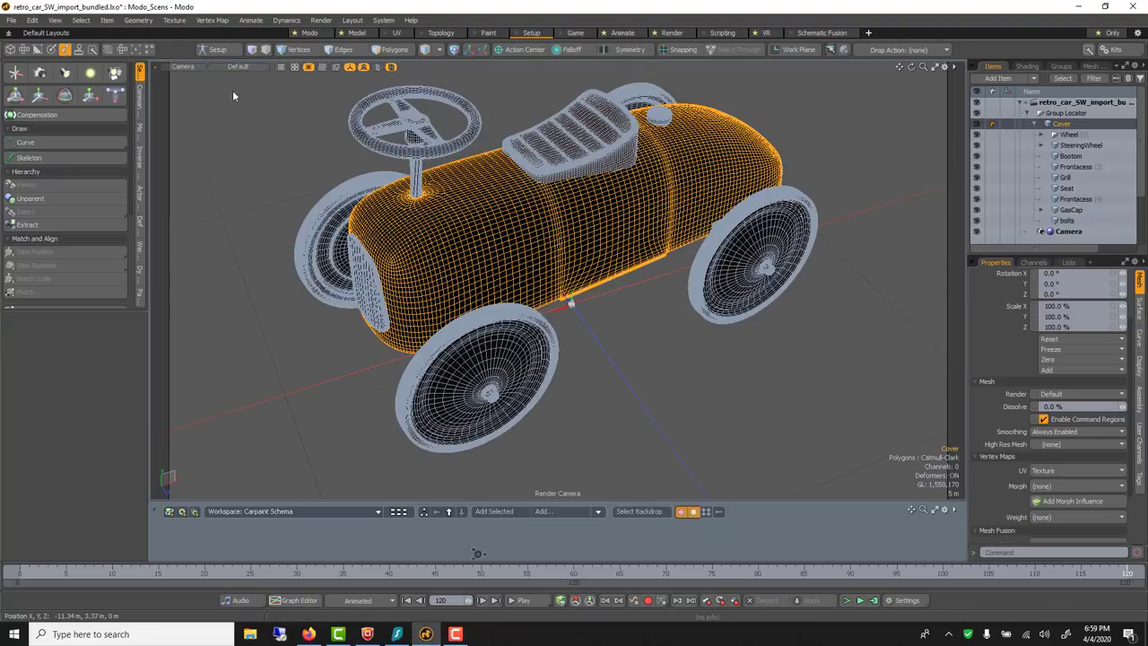
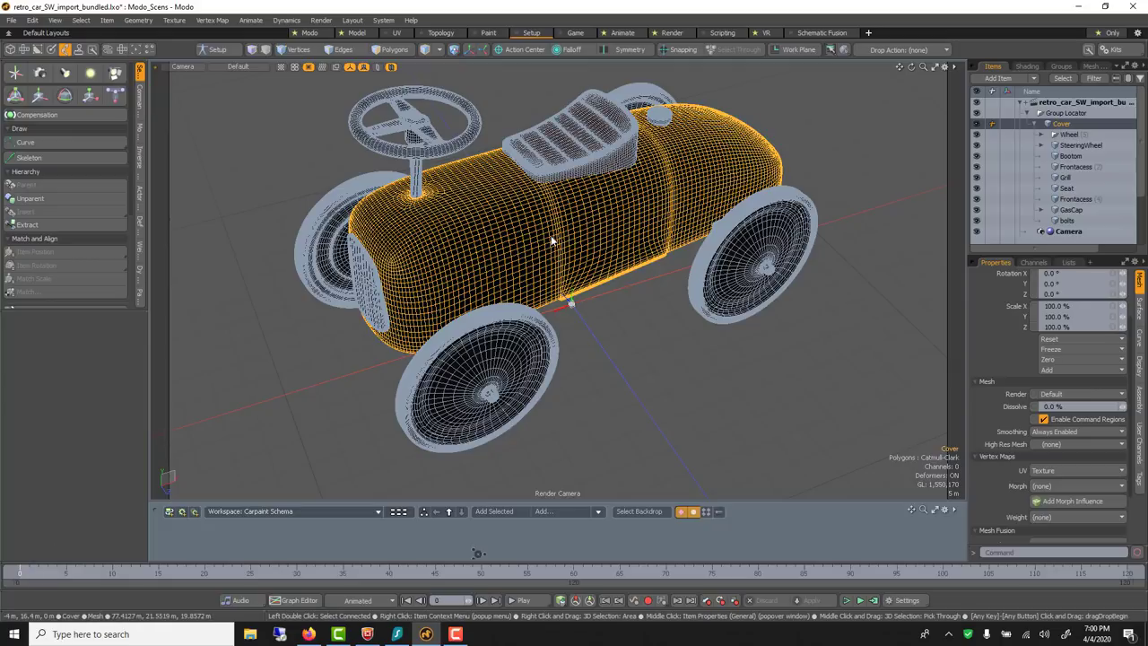
Keyframe the Cover item's X position at about -59.2 m on frame 0 and about 46.2 m on frame 80.
key(w)
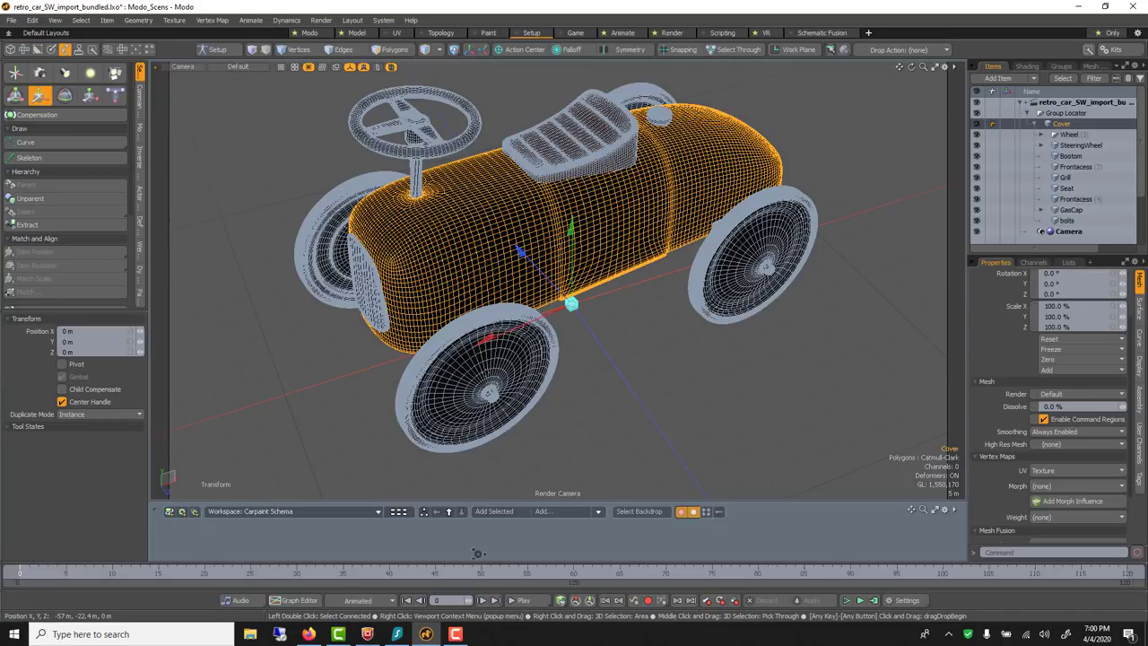
drag(570, 303, 825, 192)
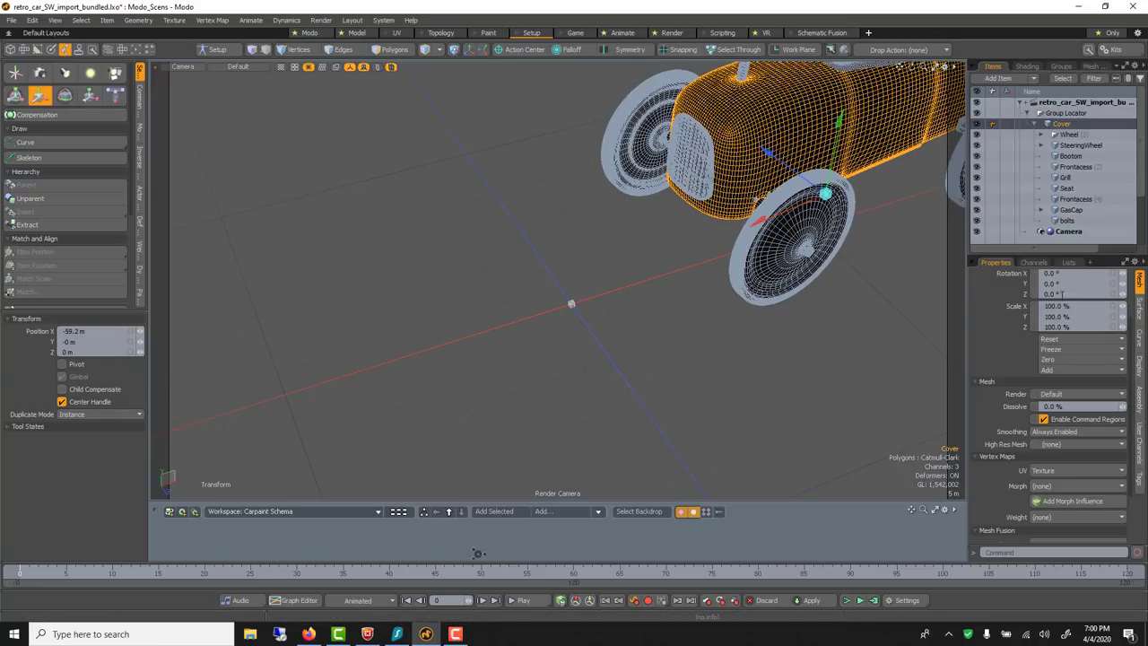
scroll(1034, 360, up, 3)
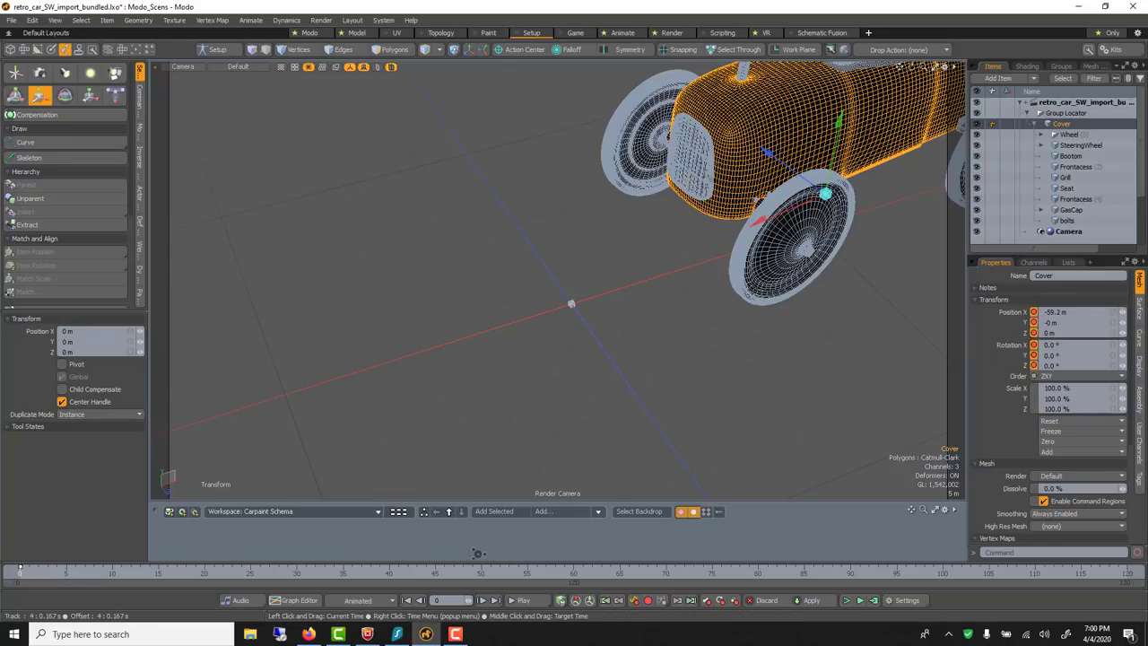
click(478, 553)
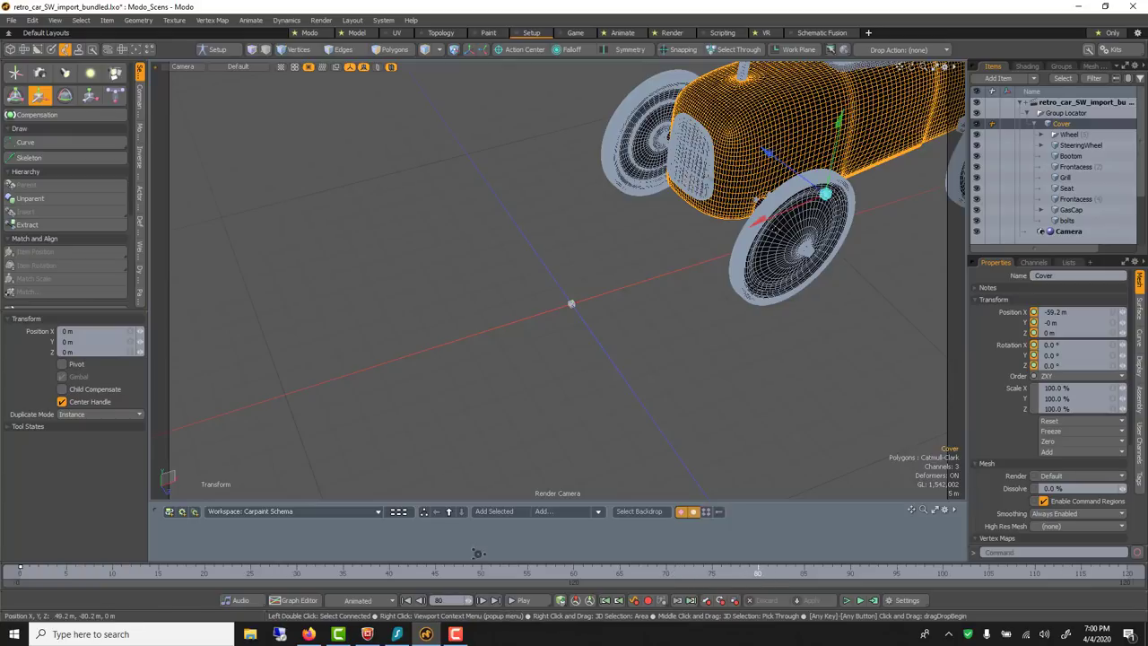
drag(758, 219, 211, 455)
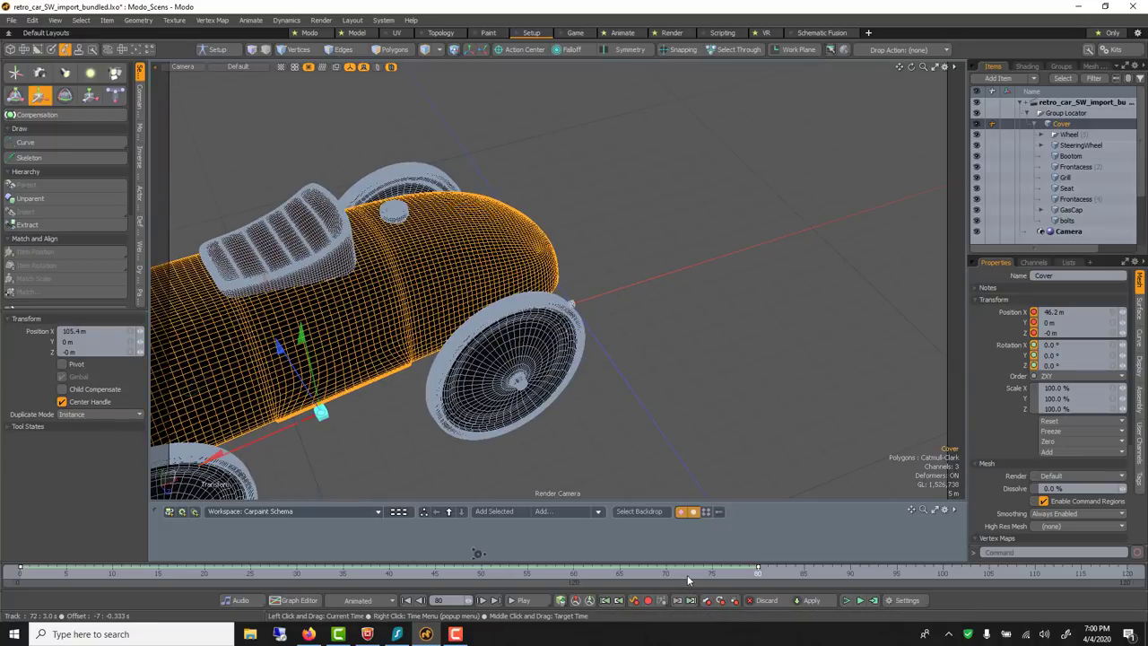
Play back the Cover animation from frame 0 to review the car's movement.
drag(689, 578, 20, 572)
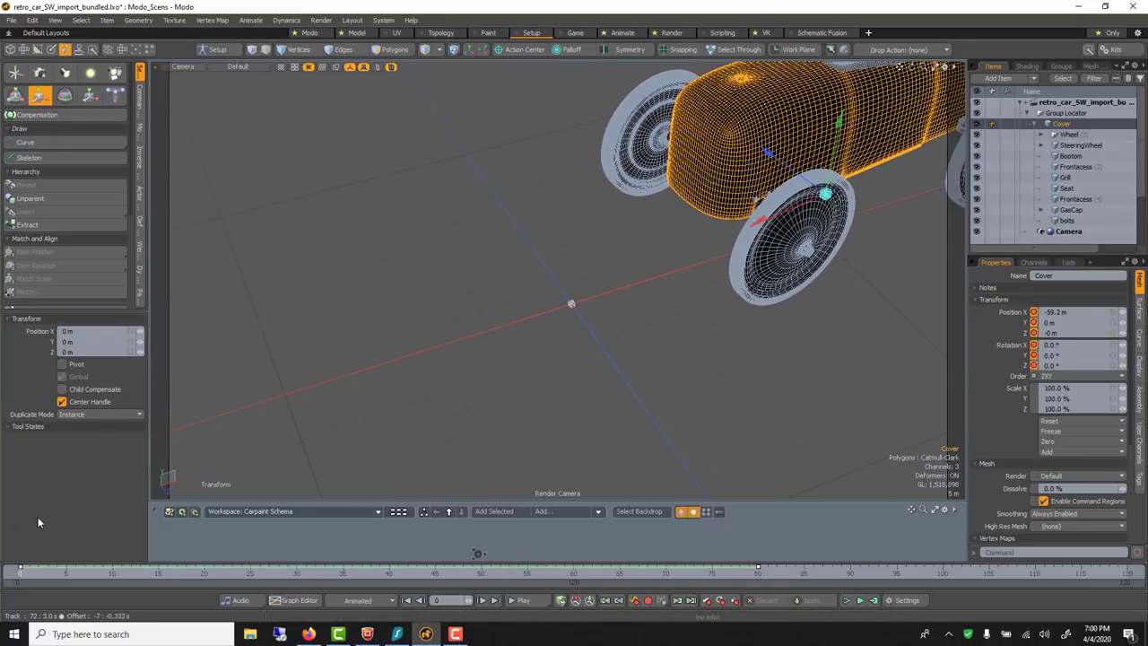
click(528, 601)
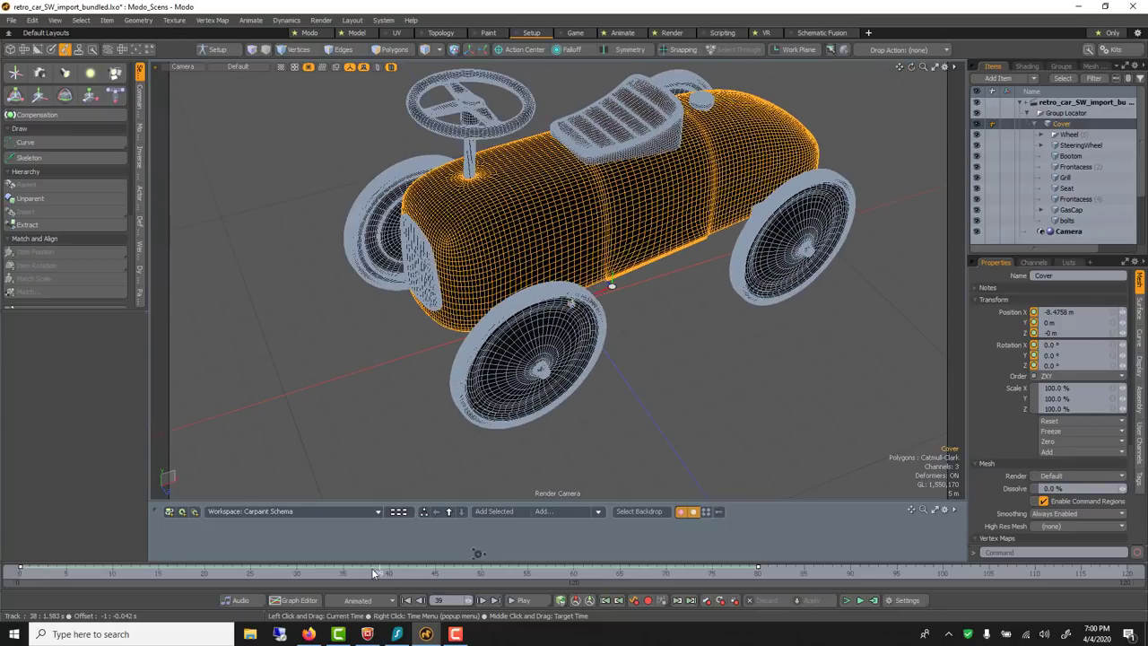
click(451, 125)
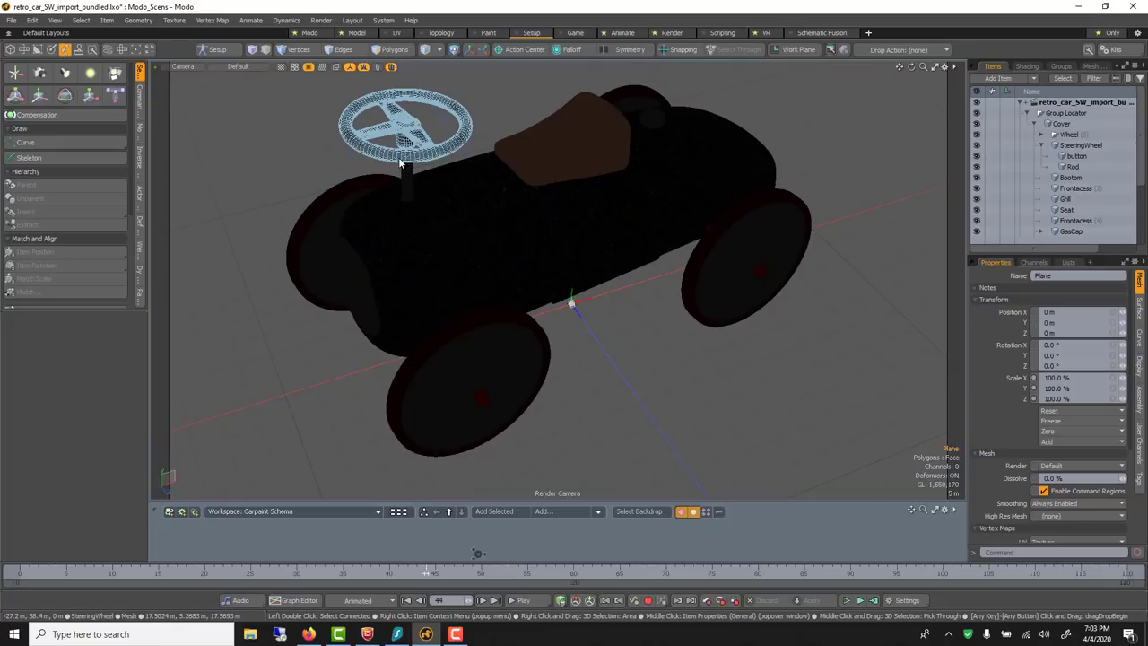
Open the Graph Editor for the Cover item and tilt the tangent handle of its Position X key at frame 0 slightly upward.
key(F3)
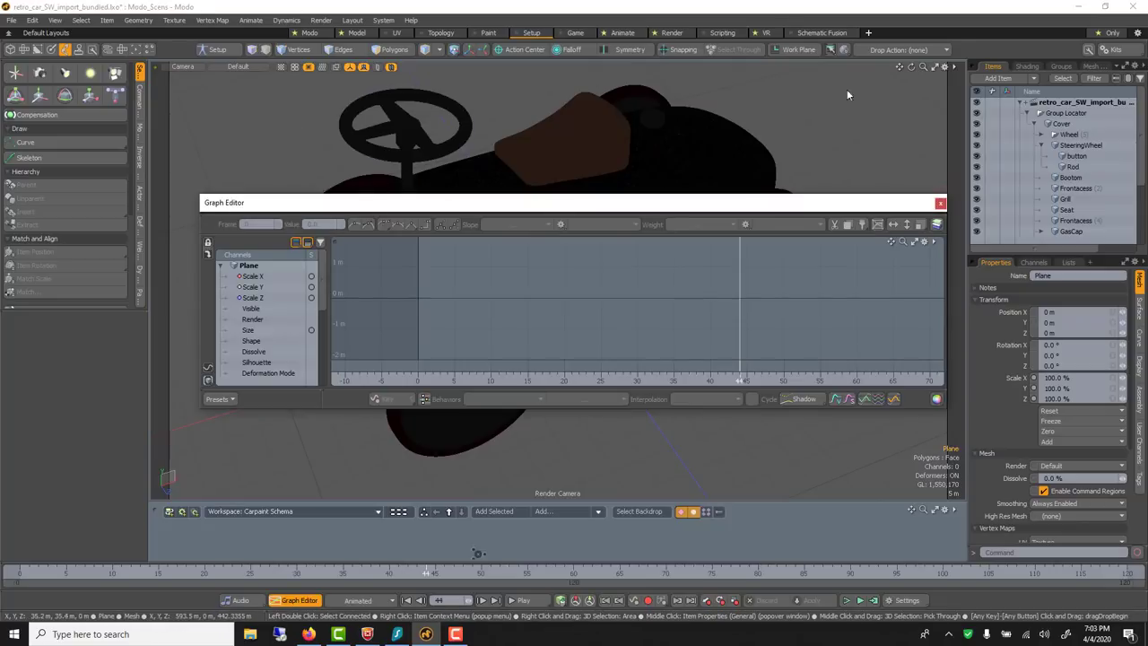
click(1060, 124)
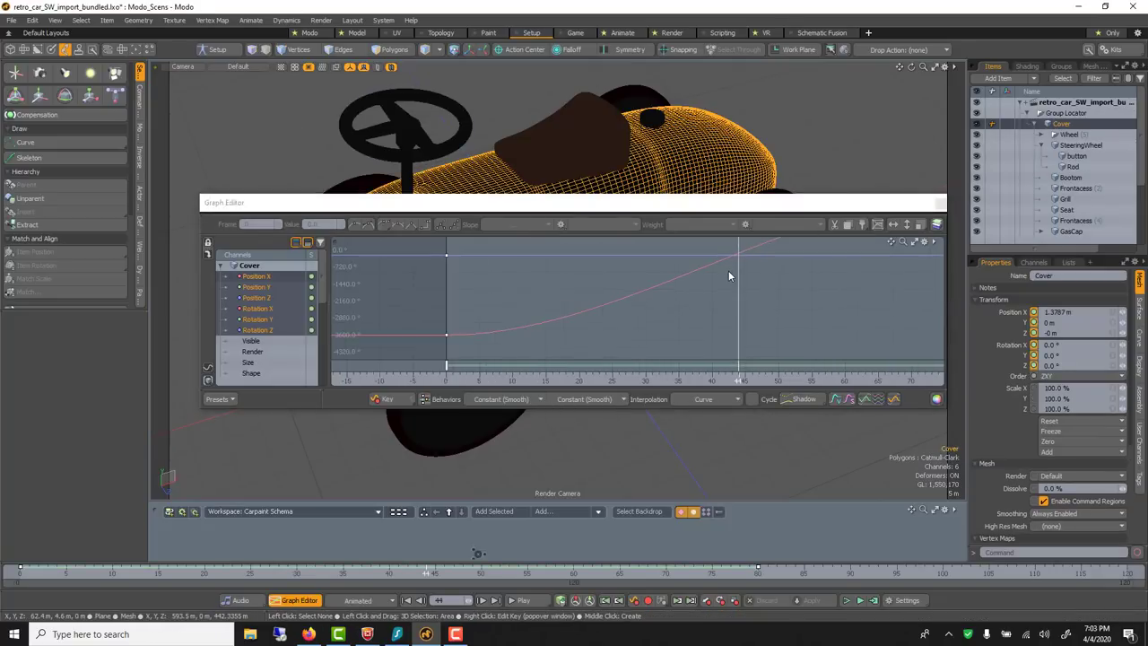
scroll(726, 287, down, 2)
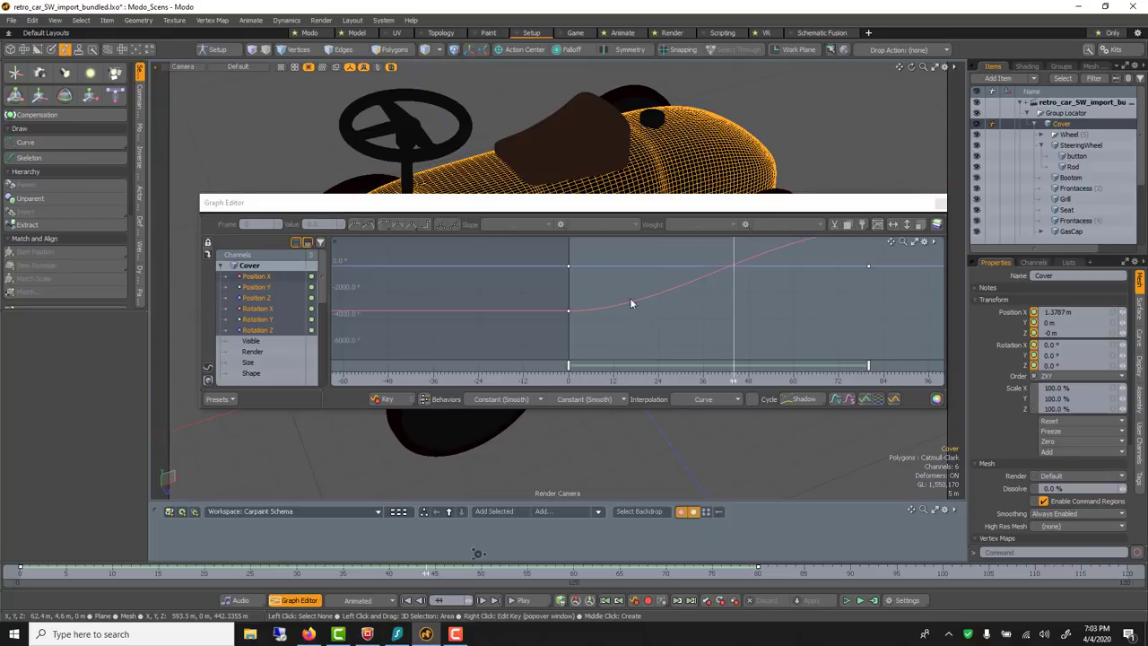
click(570, 311)
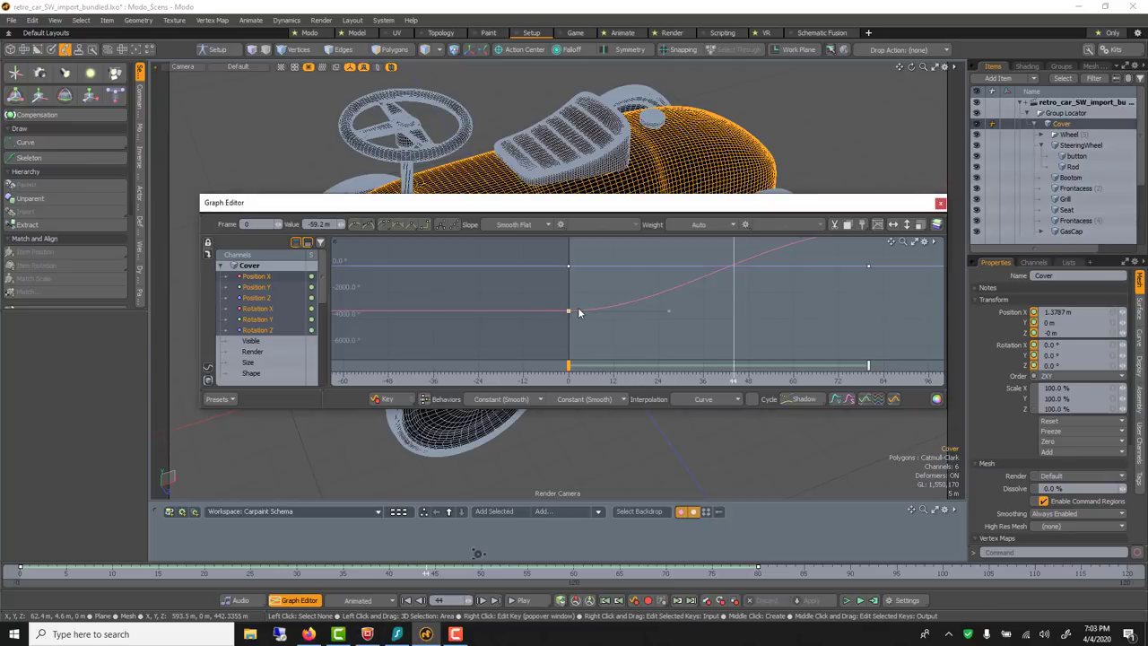
mouse_move(668, 311)
mouse_down()
mouse_move(664, 286)
mouse_move(596, 240)
mouse_move(673, 310)
mouse_up()
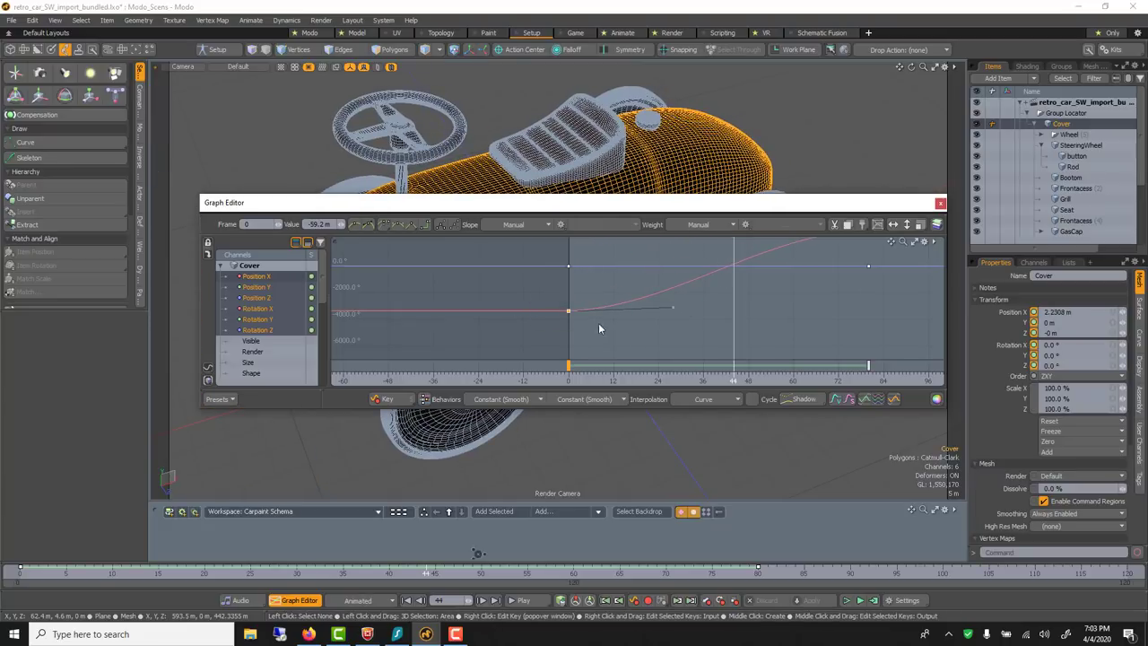
mouse_move(567, 314)
mouse_down()
mouse_move(609, 312)
mouse_move(507, 311)
mouse_move(569, 309)
mouse_up()
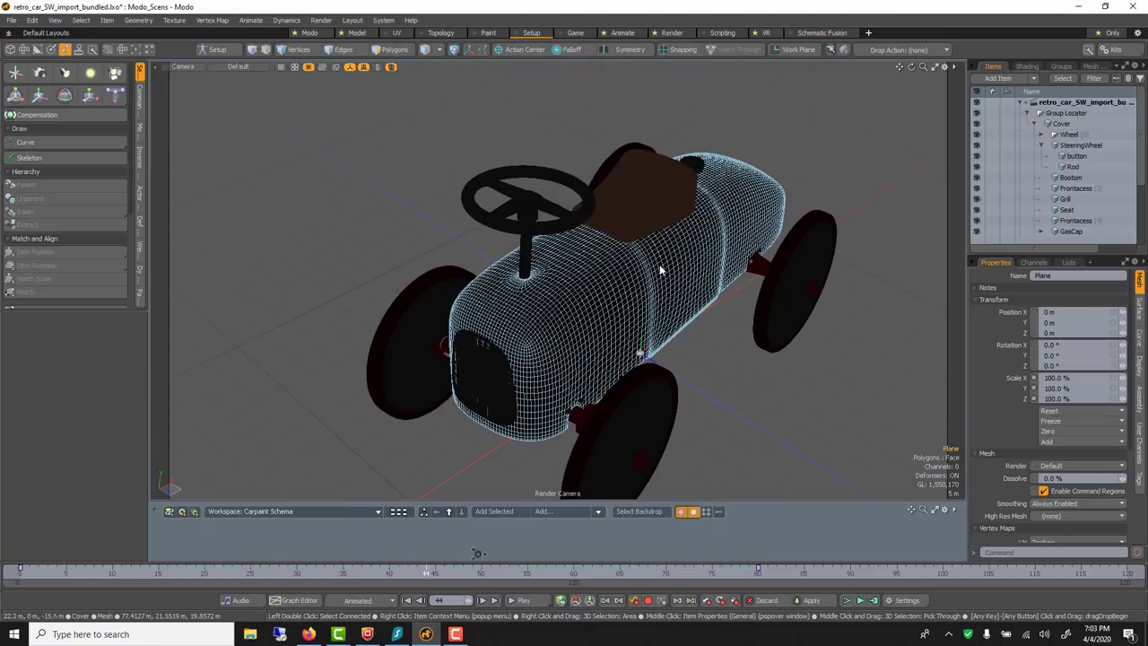
Create a new camera item and rename it Shot01.
scroll(661, 263, down, 1)
scroll(662, 264, down, 2)
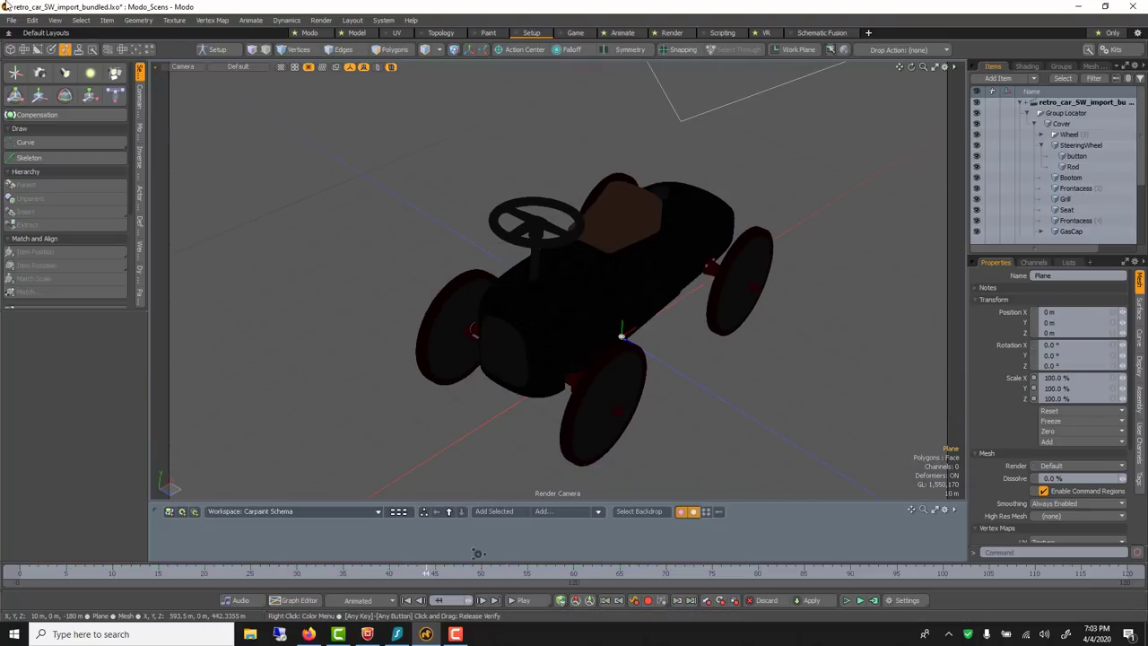
click(111, 21)
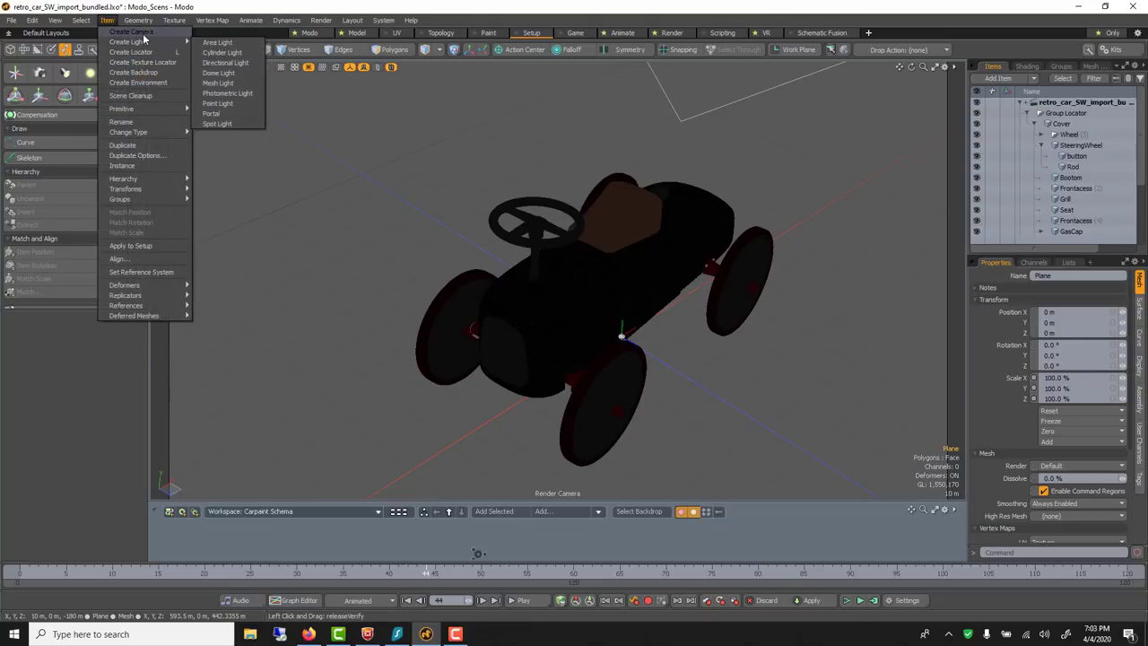
click(151, 43)
scroll(1140, 177, down, 3)
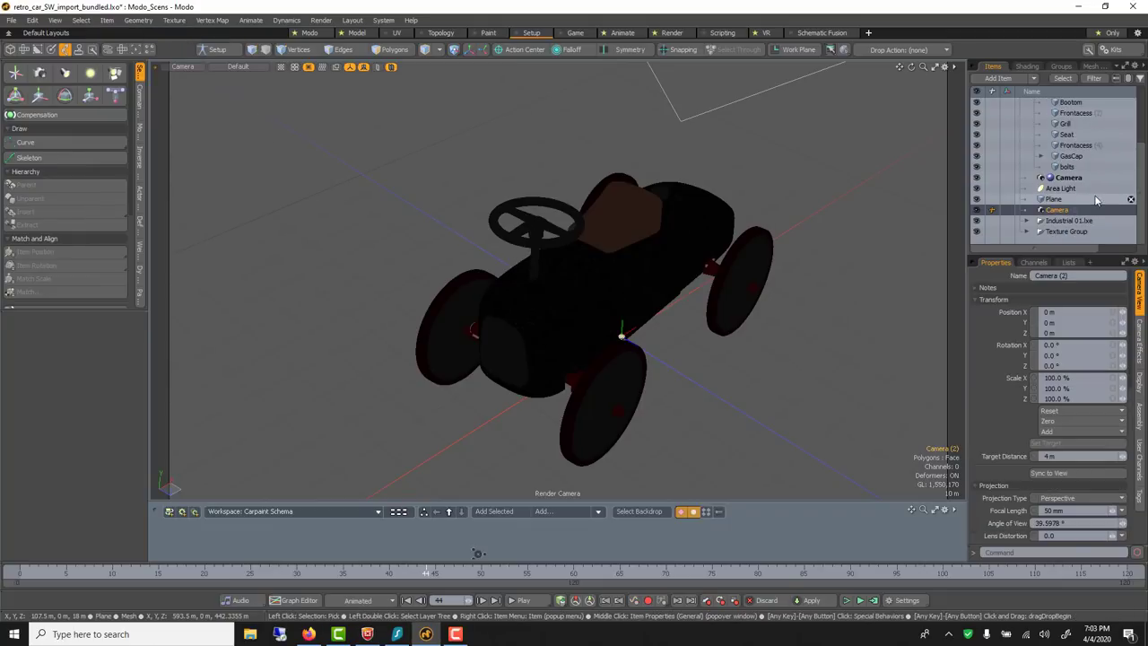
click(1076, 220)
click(1074, 212)
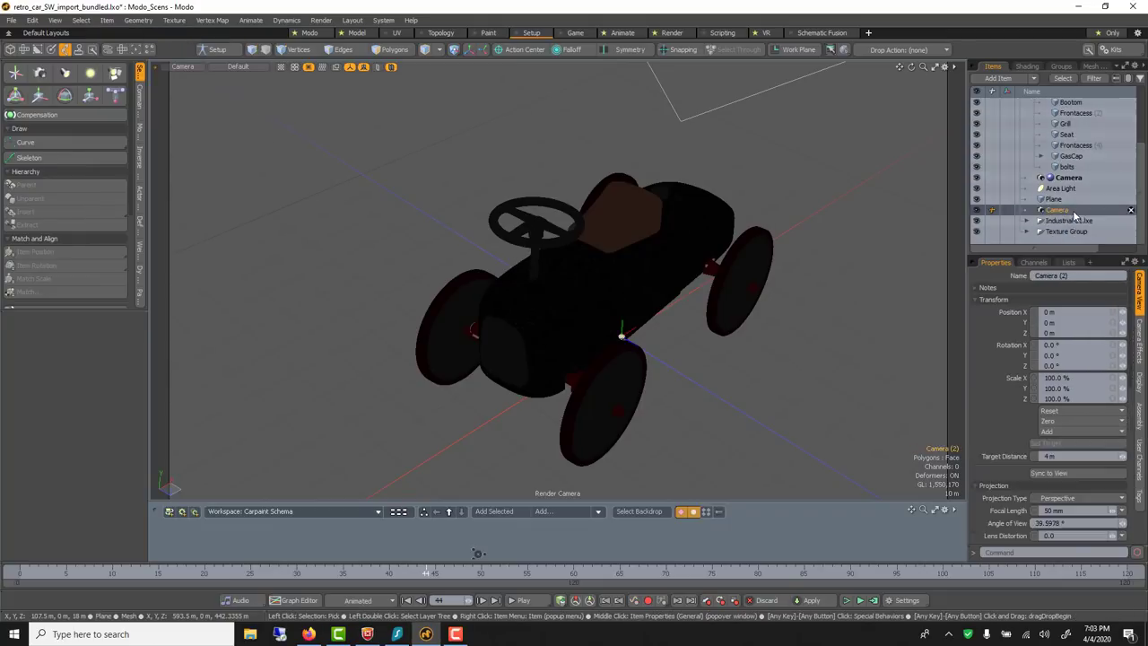
click(1073, 212)
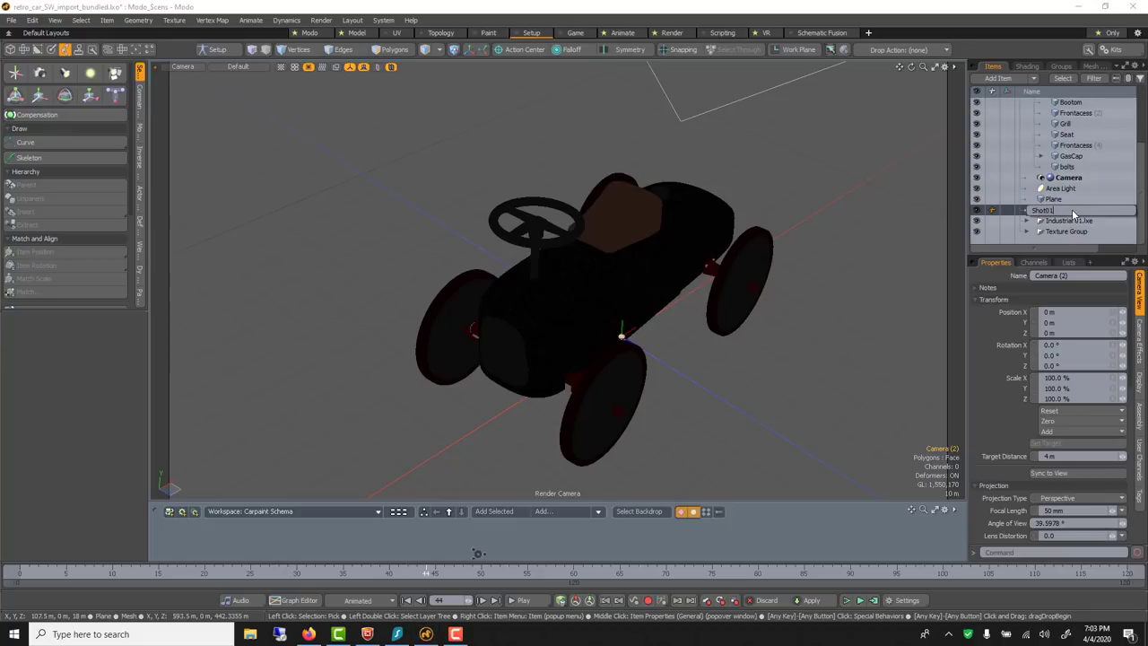
text(Shot01)
key(Return)
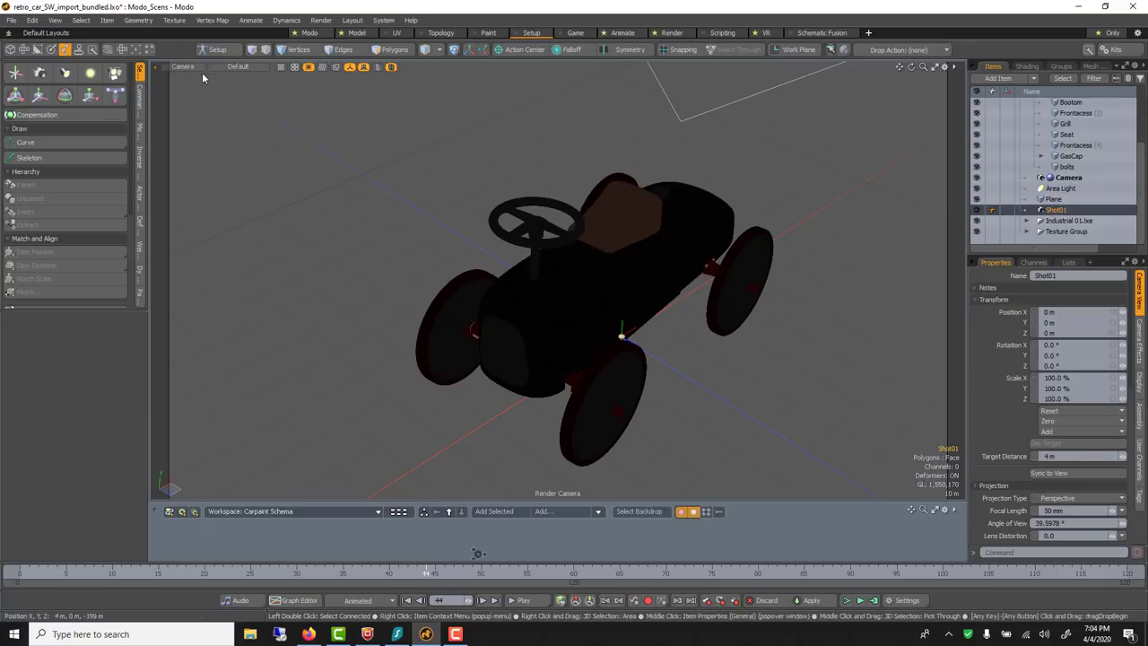
click(935, 67)
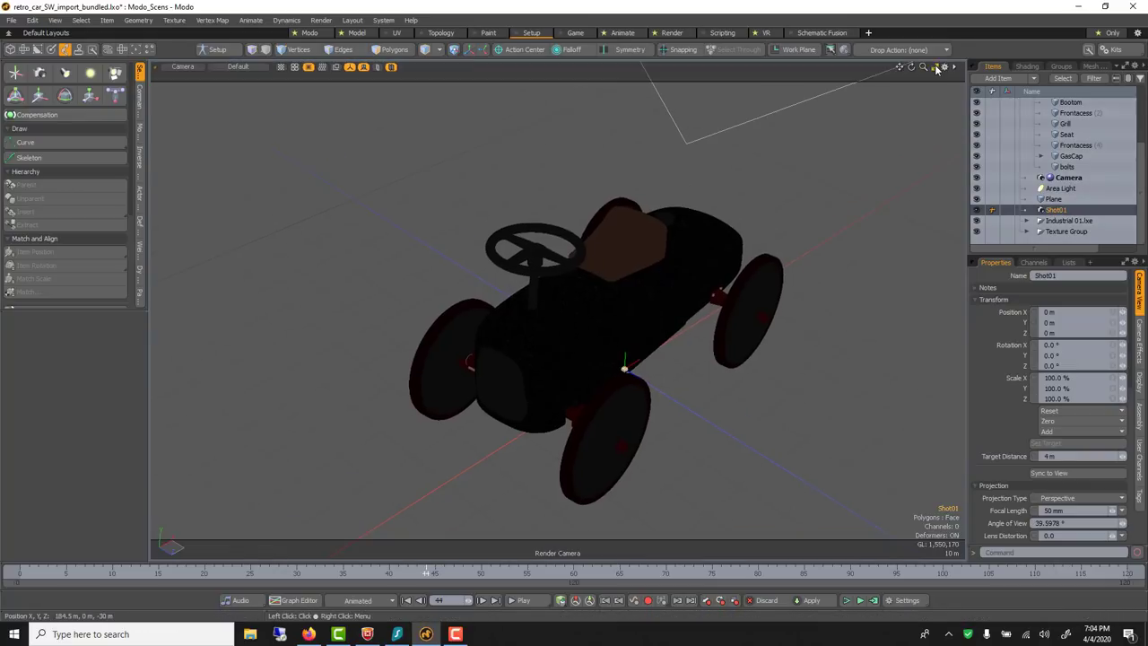
click(952, 70)
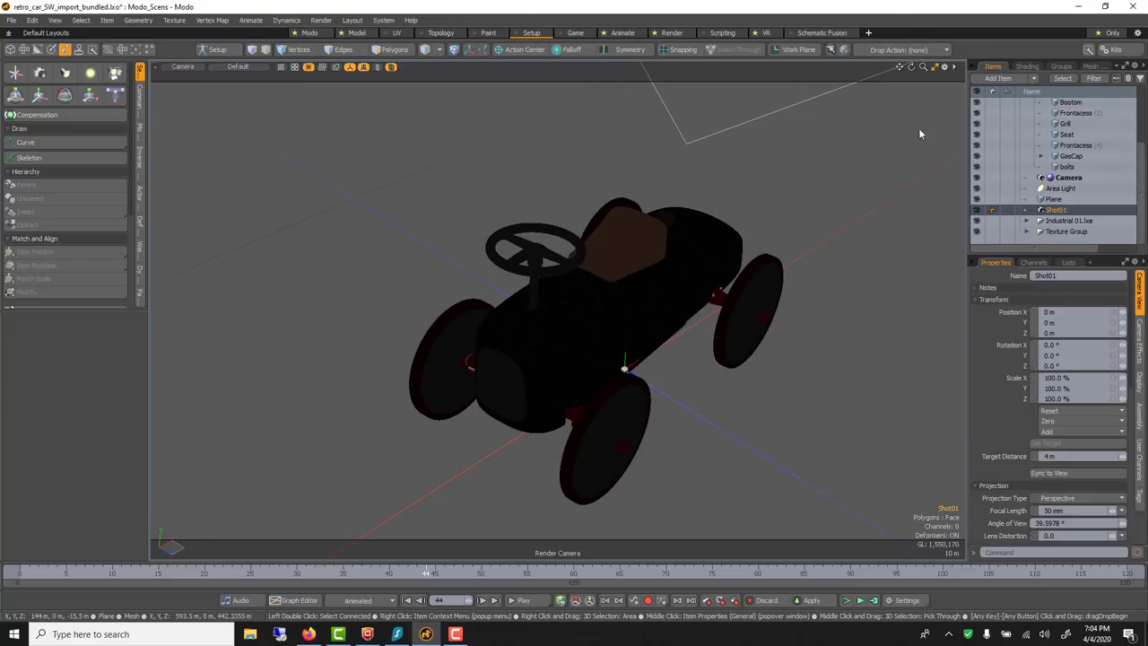
click(935, 69)
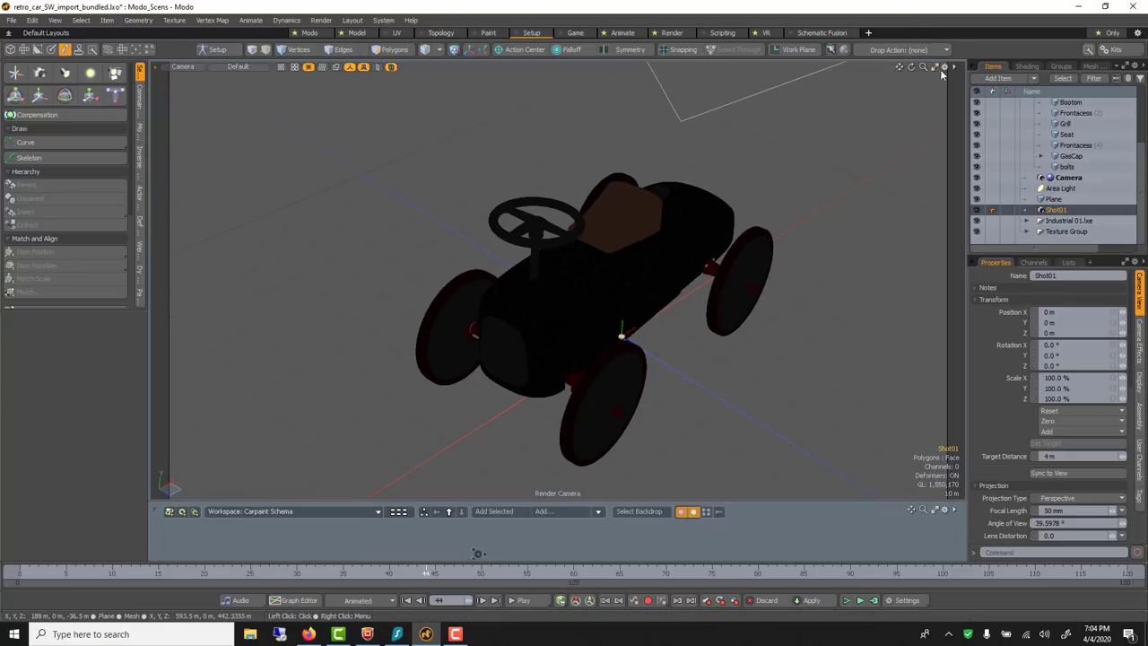
Switch to the Model layout and restore the four-viewport arrangement with the whole car in view.
click(356, 33)
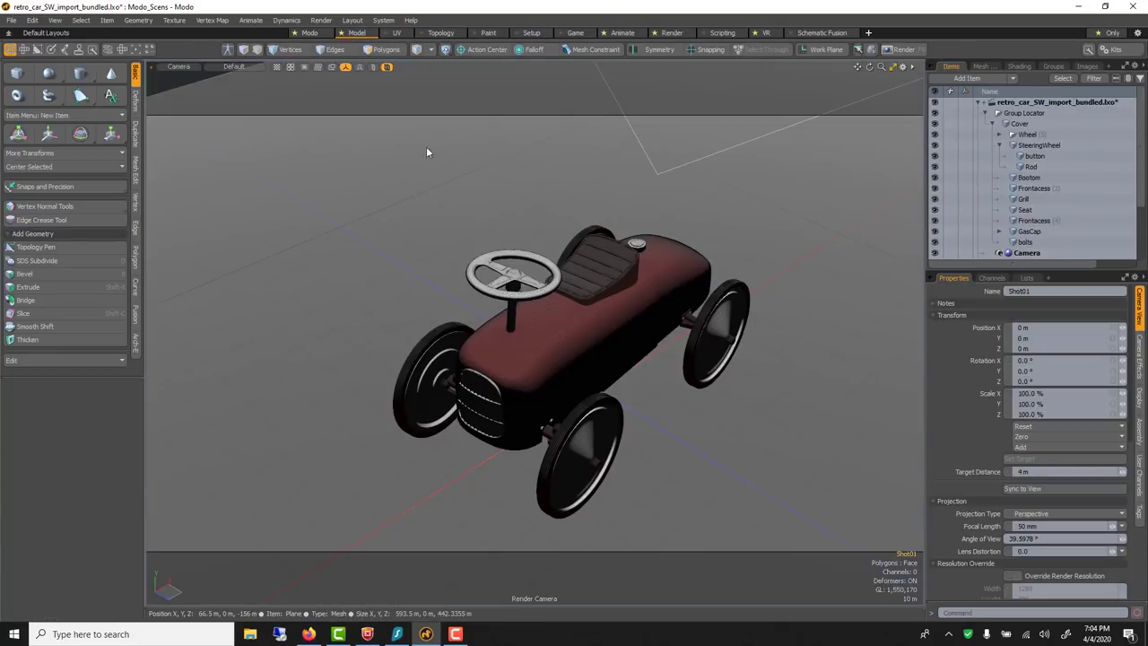
click(892, 70)
scroll(341, 226, down, 10)
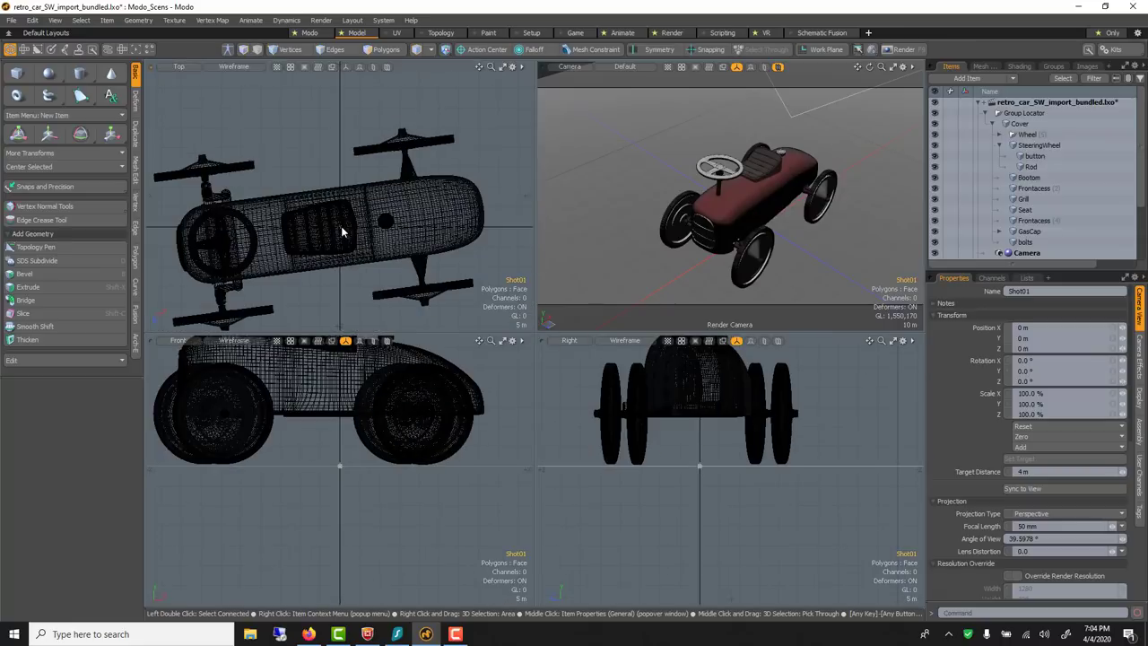
scroll(340, 231, up, 6)
scroll(341, 231, down, 4)
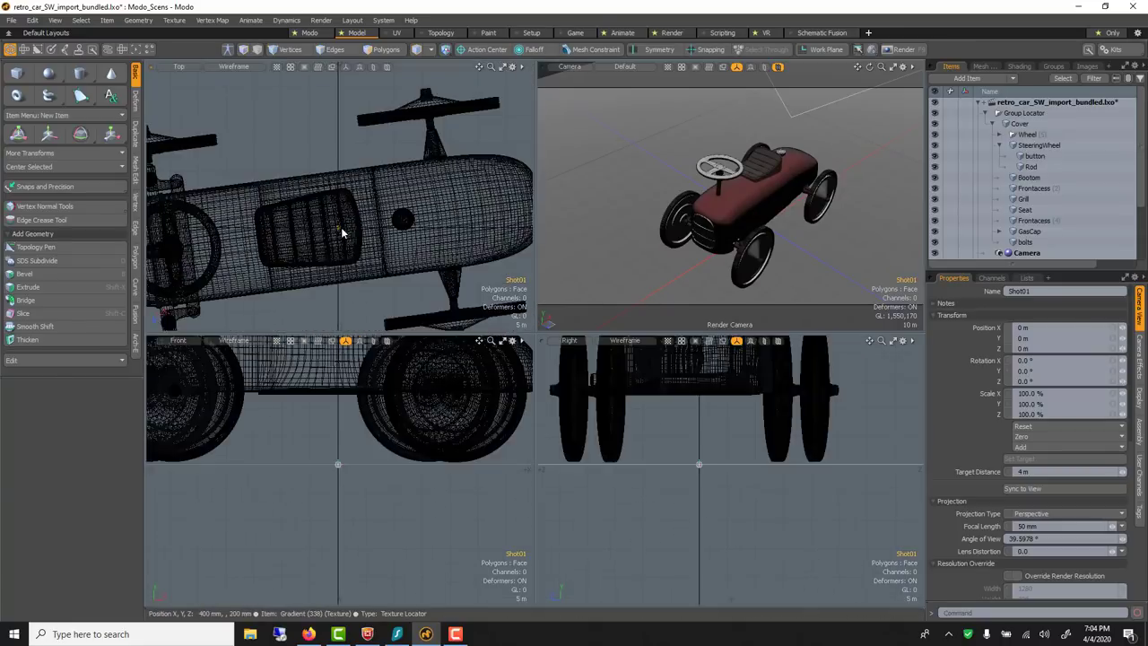
scroll(342, 231, down, 5)
Move the Shot01 camera to about X -60.5 m and Z 27 m, and rotate it about -54.5° around Y.
key(w)
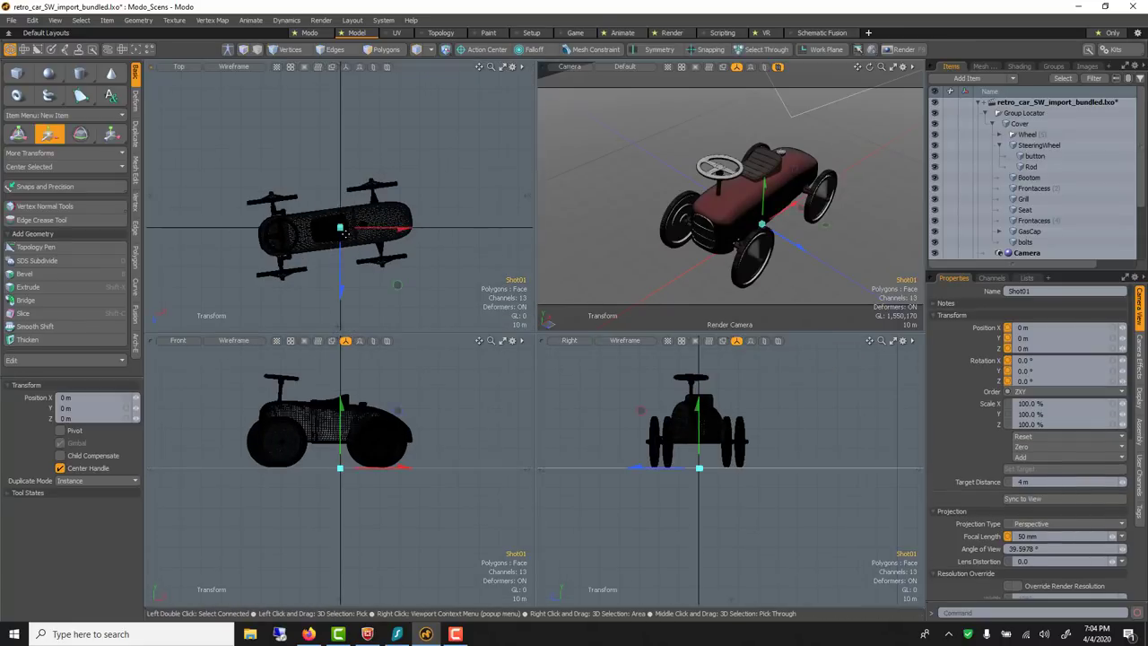
drag(345, 308, 277, 337)
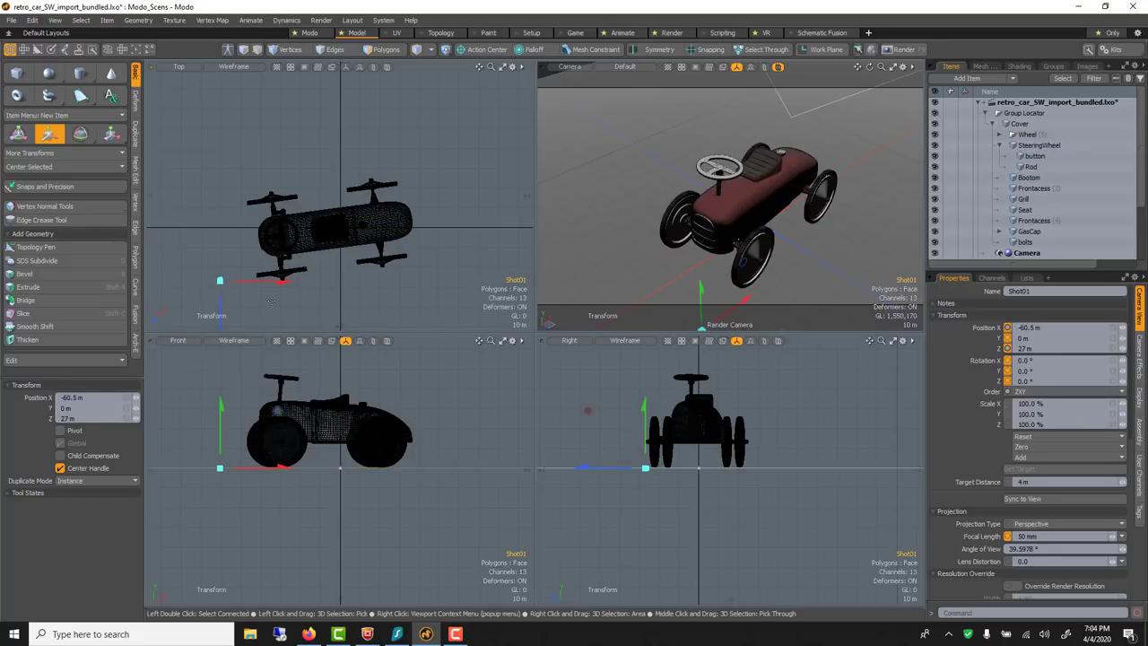
key(e)
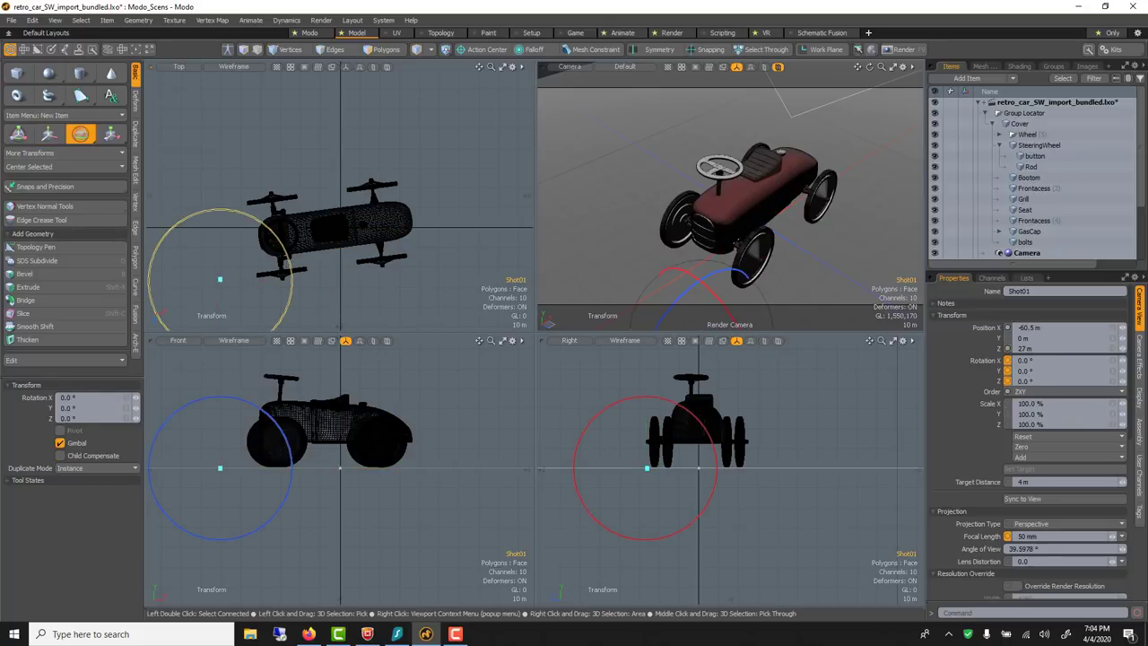
drag(289, 262, 275, 325)
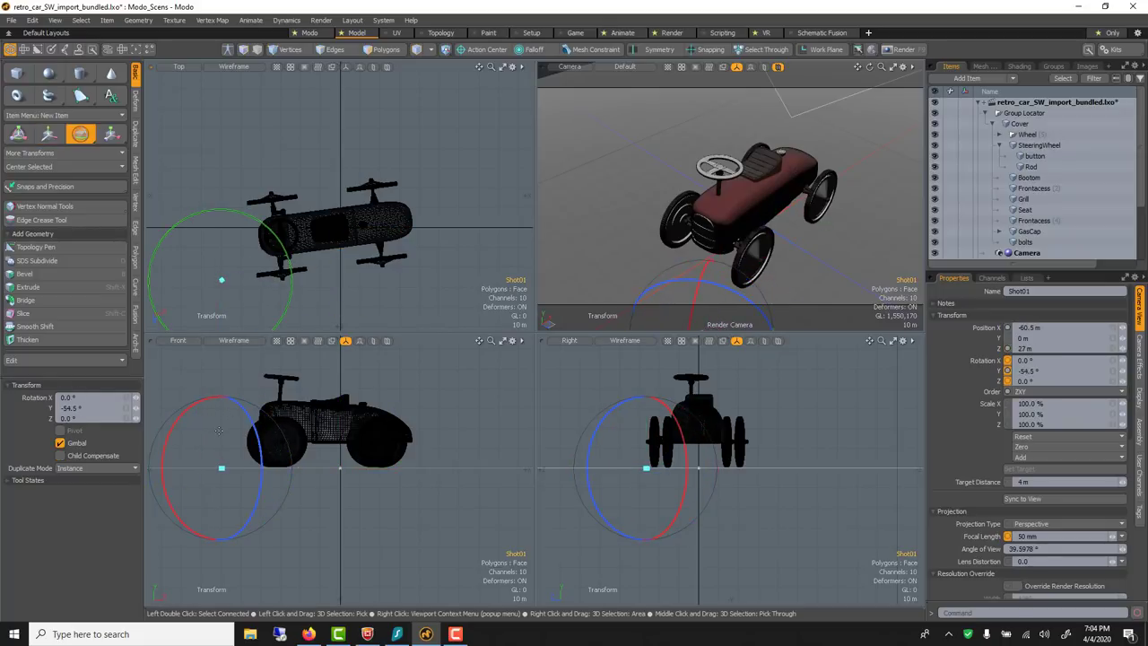
Raise the Shot01 camera to about 20.2 m on Y and tilt it about -11° around X.
key(w)
scroll(224, 448, up, 5)
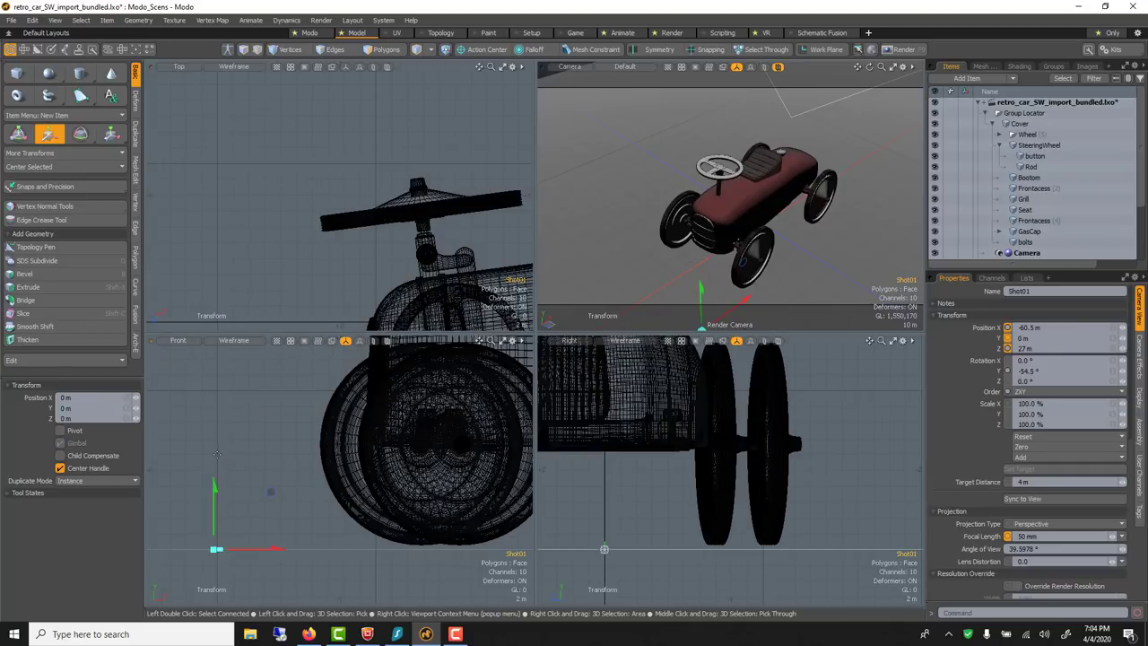
drag(214, 418, 214, 324)
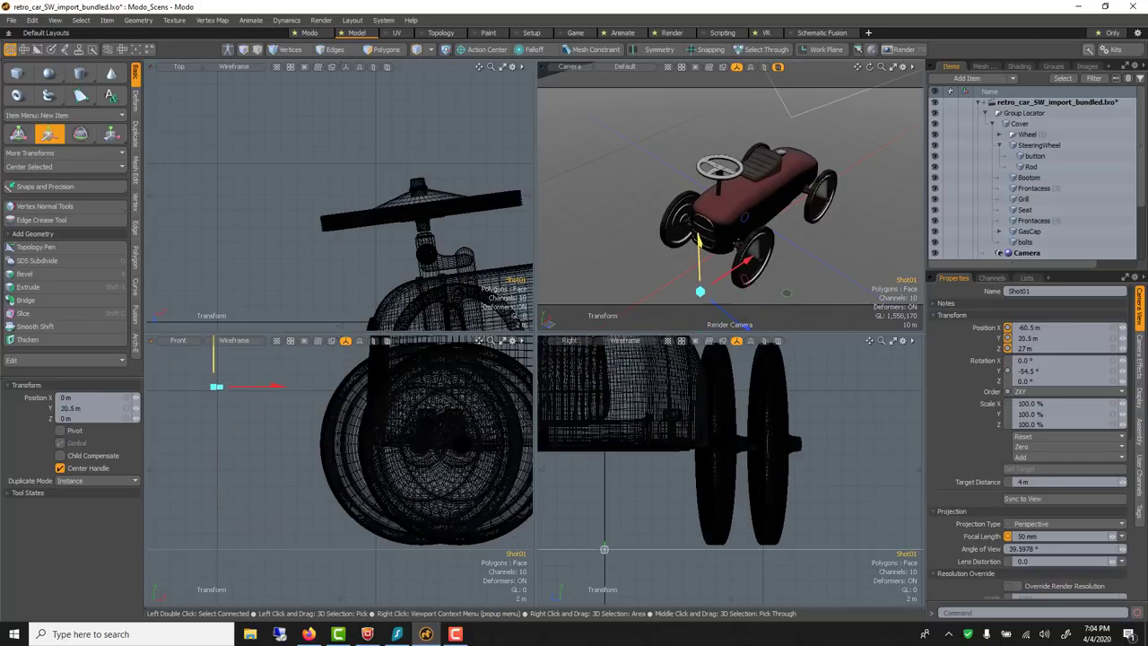
key(e)
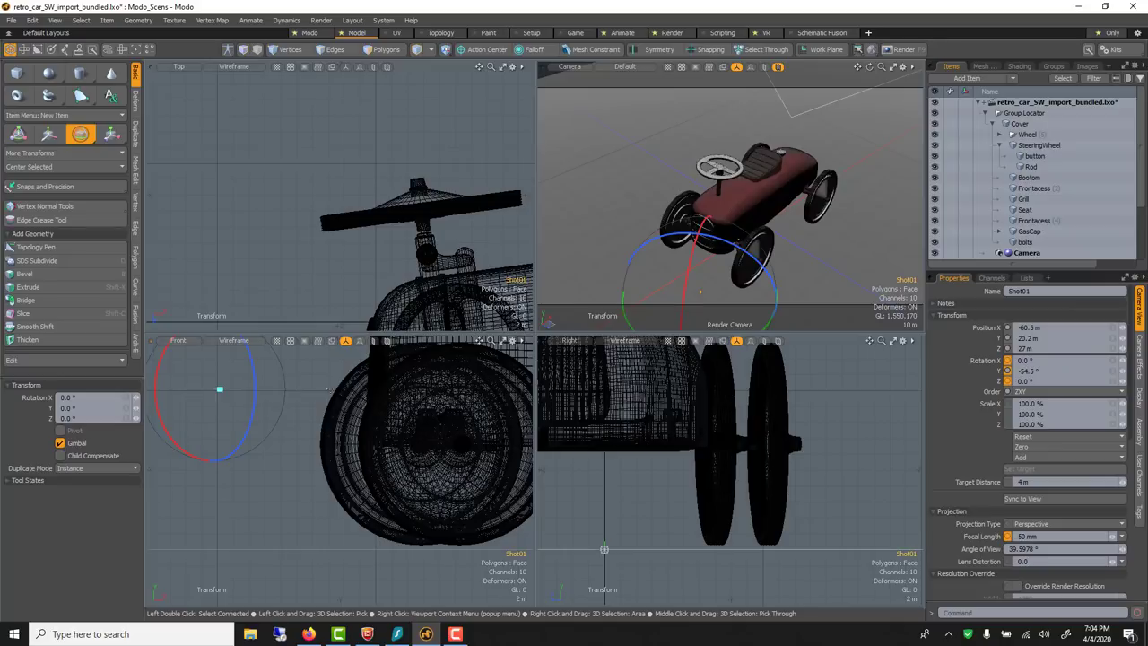
drag(687, 269, 694, 247)
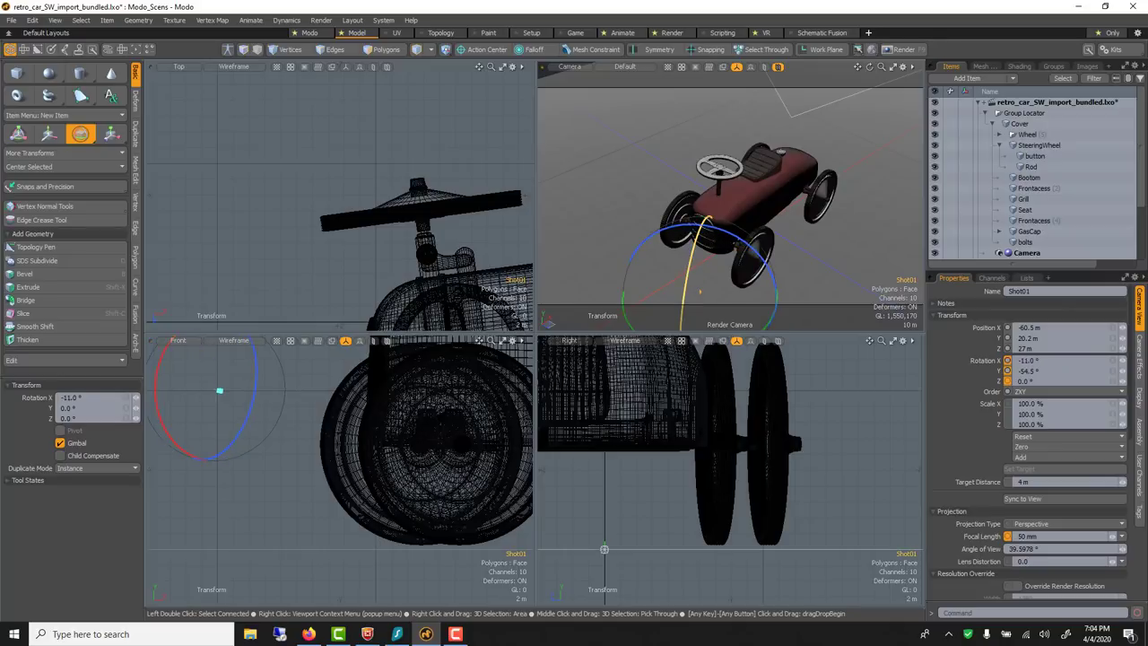
key(space)
Look through the Shot01 camera and pull it back to about X -119.7 m, Y 68.4 m and Z 57.5 m to frame the car's front.
click(565, 71)
mouse_move(563, 81)
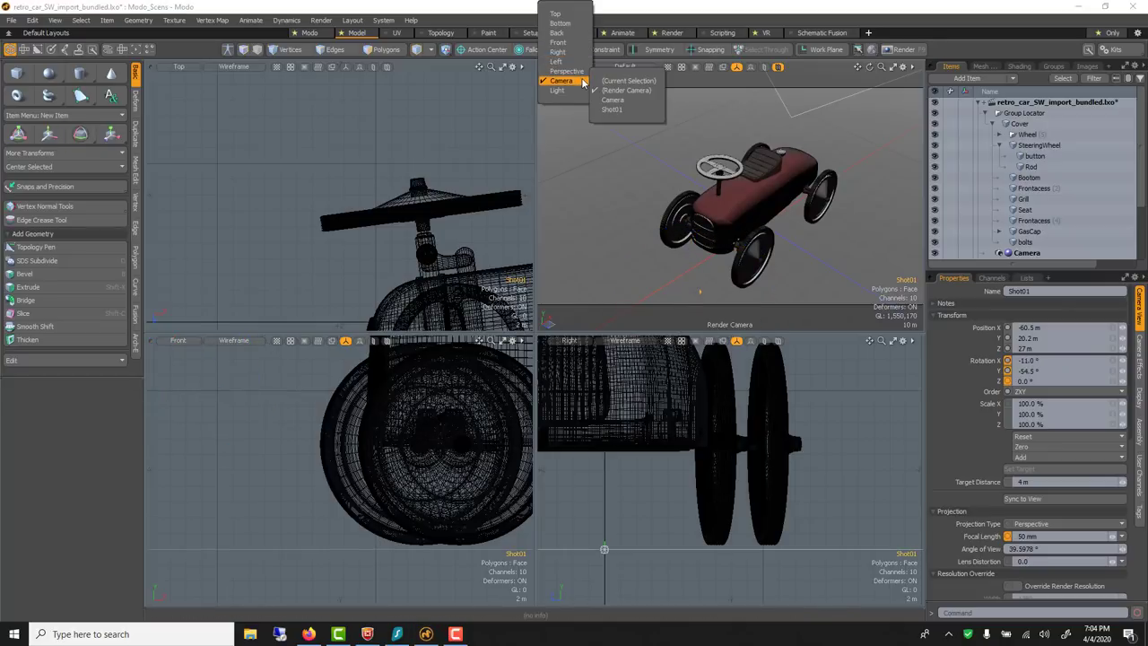
click(623, 109)
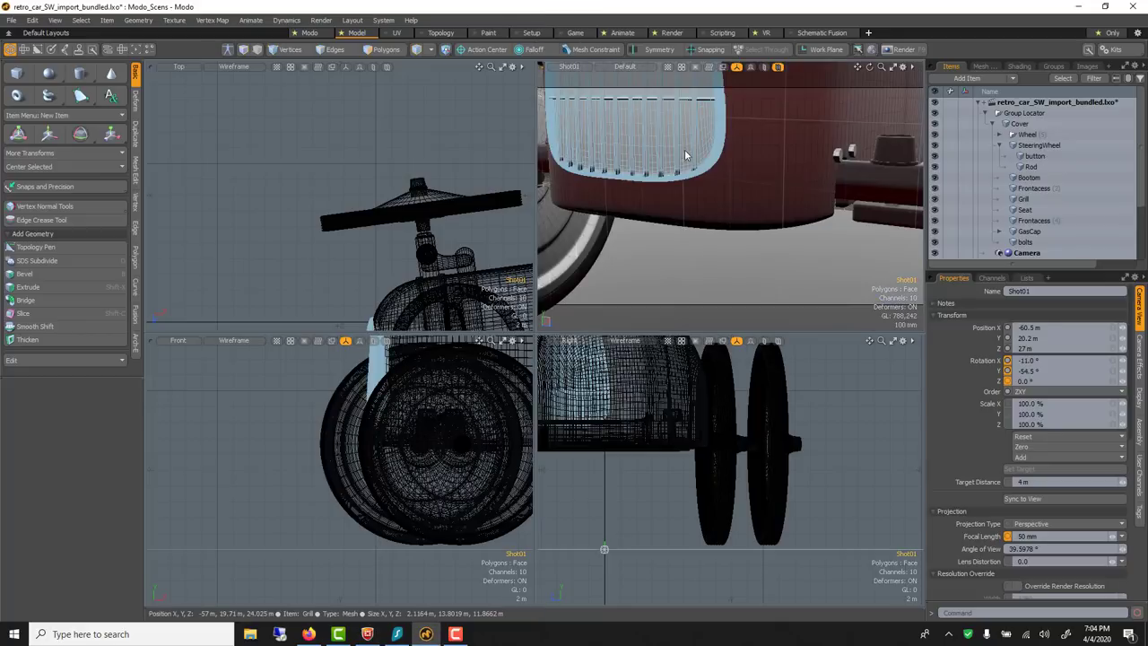
scroll(692, 159, down, 6)
alt+drag(722, 204, 720, 319)
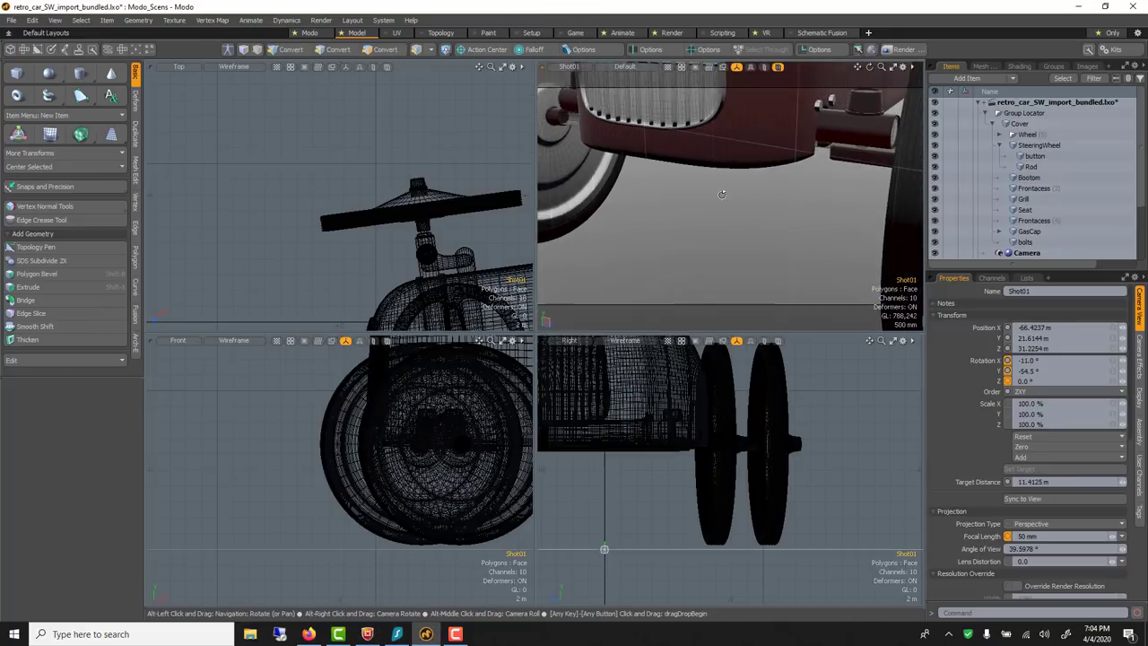
scroll(741, 207, down, 10)
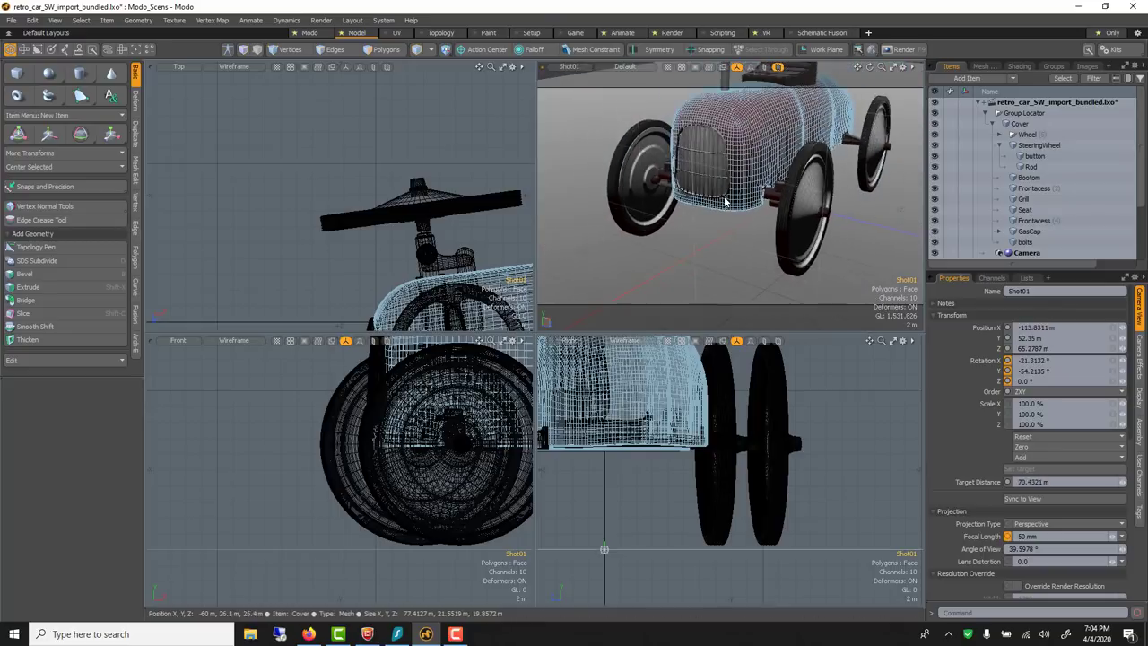
scroll(724, 202, down, 1)
alt+drag(724, 198, 720, 215)
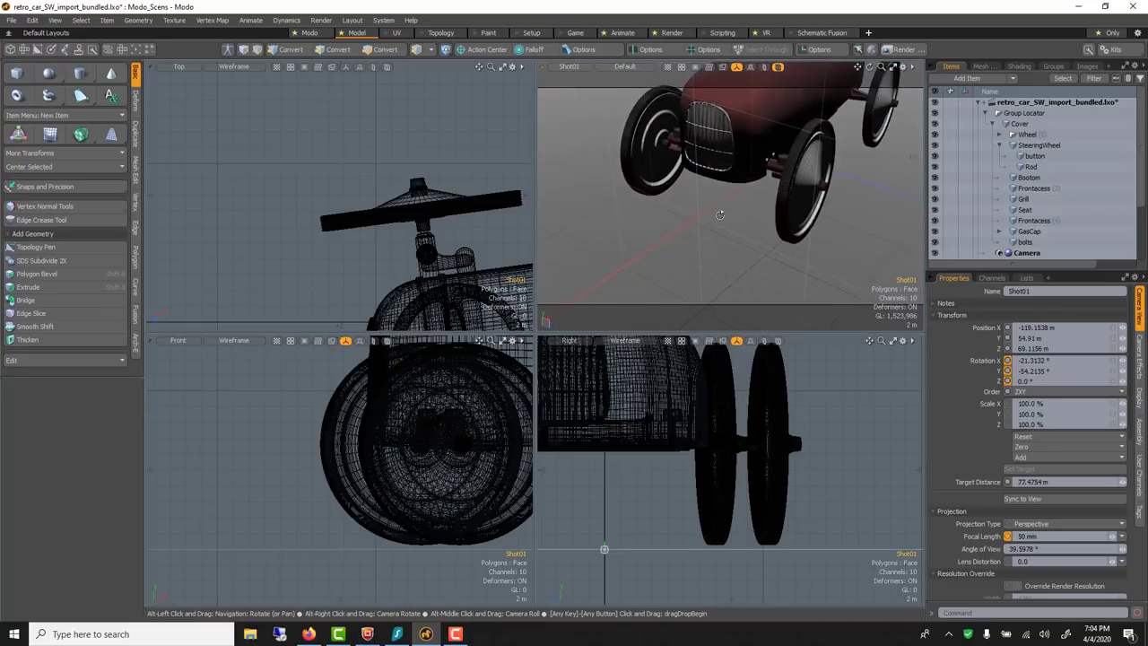
alt+shift+drag(728, 163, 788, 194)
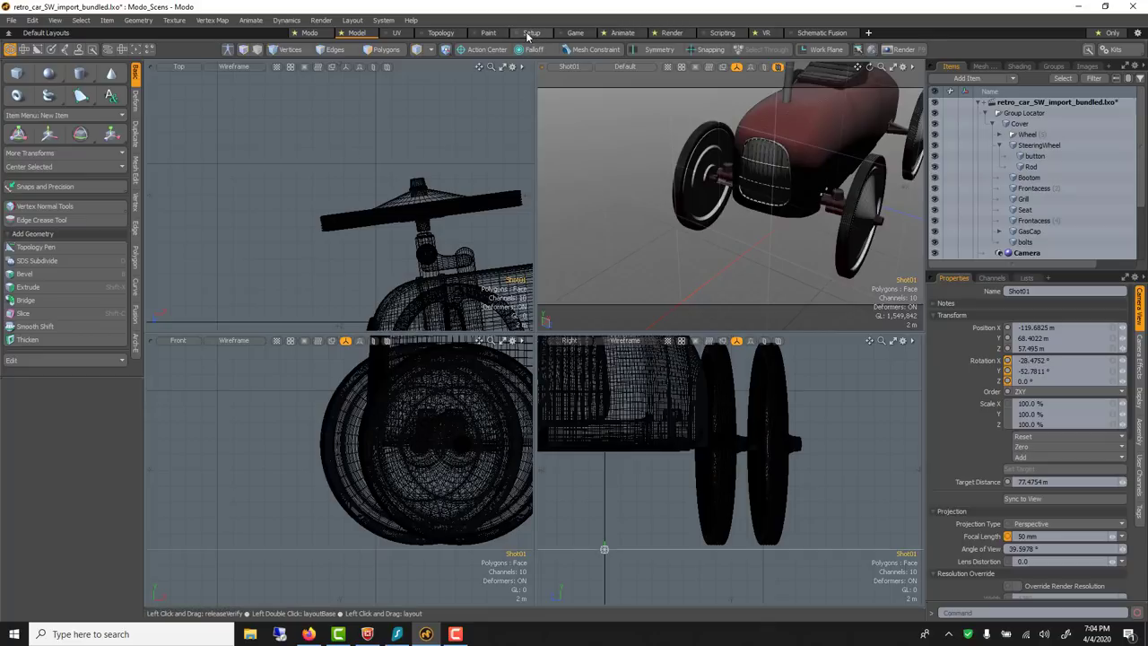
Switch to the Setup layout, look through the Shot01 camera and scrub the animation to check the car's framing.
click(530, 34)
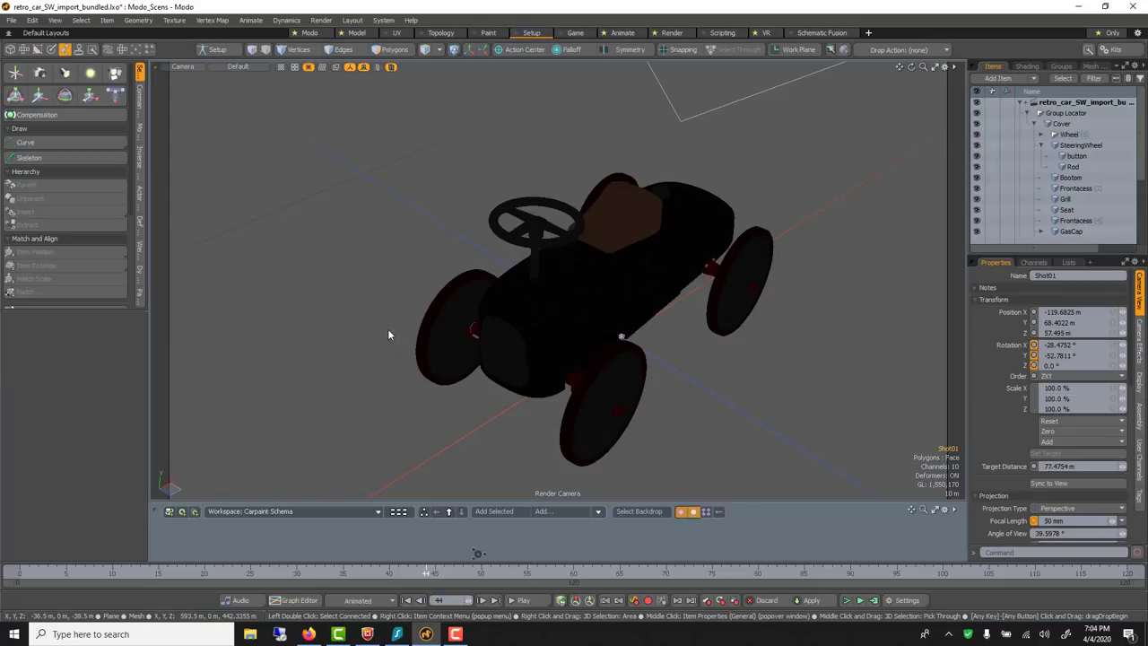
click(189, 68)
mouse_move(191, 81)
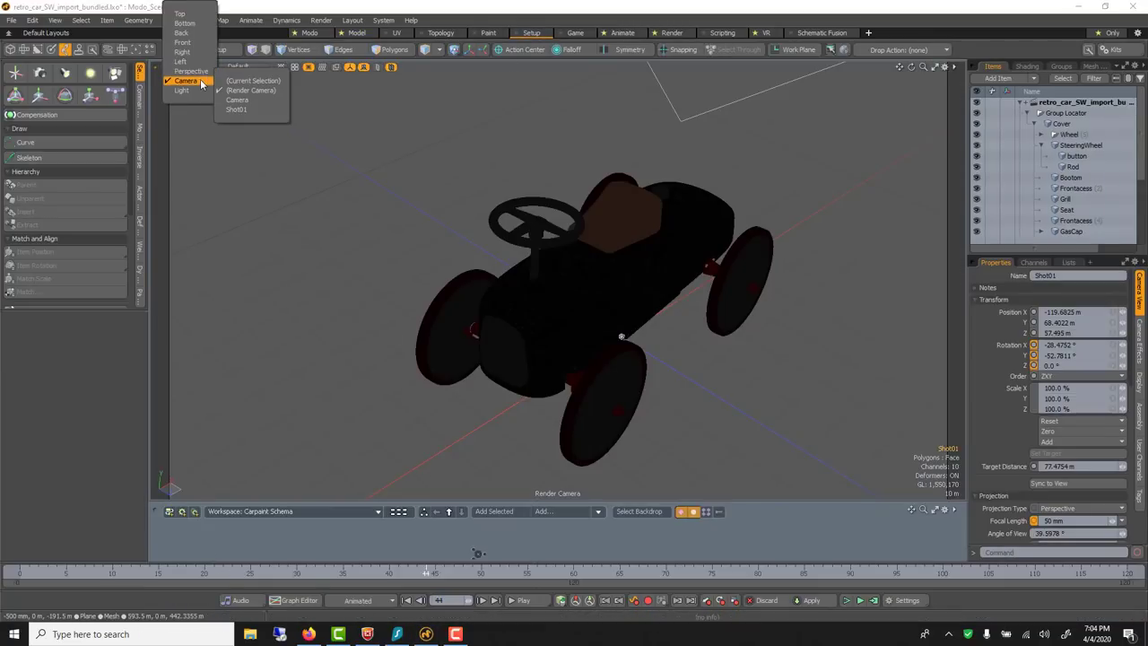
click(236, 109)
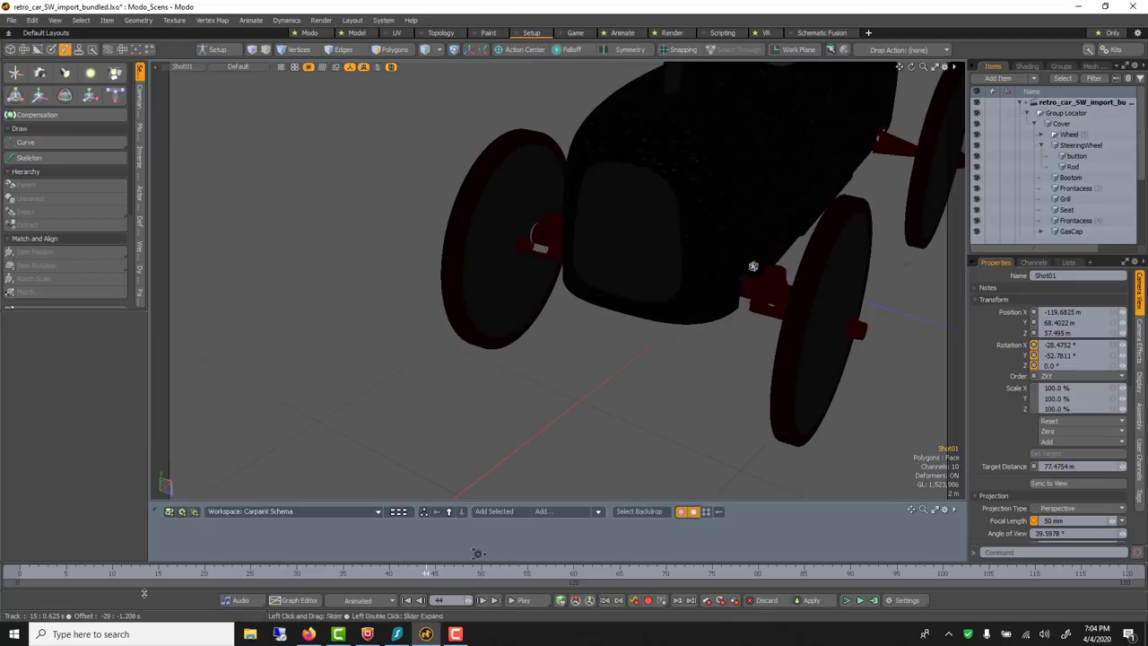
mouse_move(80, 572)
mouse_down()
mouse_move(981, 572)
mouse_move(712, 572)
mouse_up()
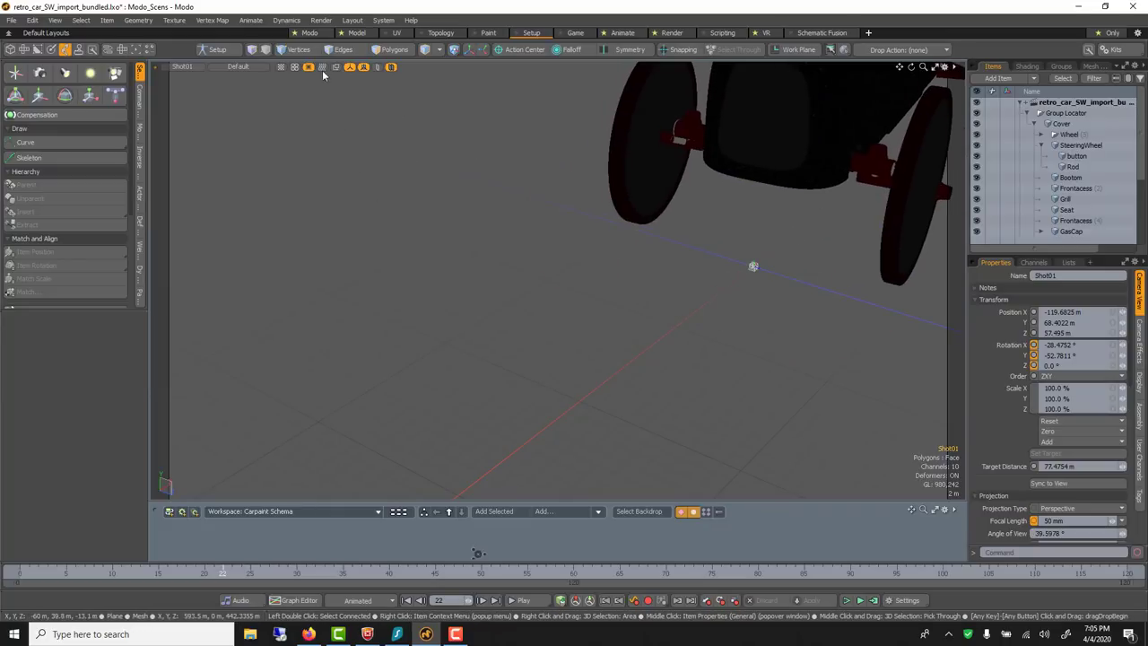
Open a floating 3D view and set it to the Top view with Reflection shading.
click(382, 20)
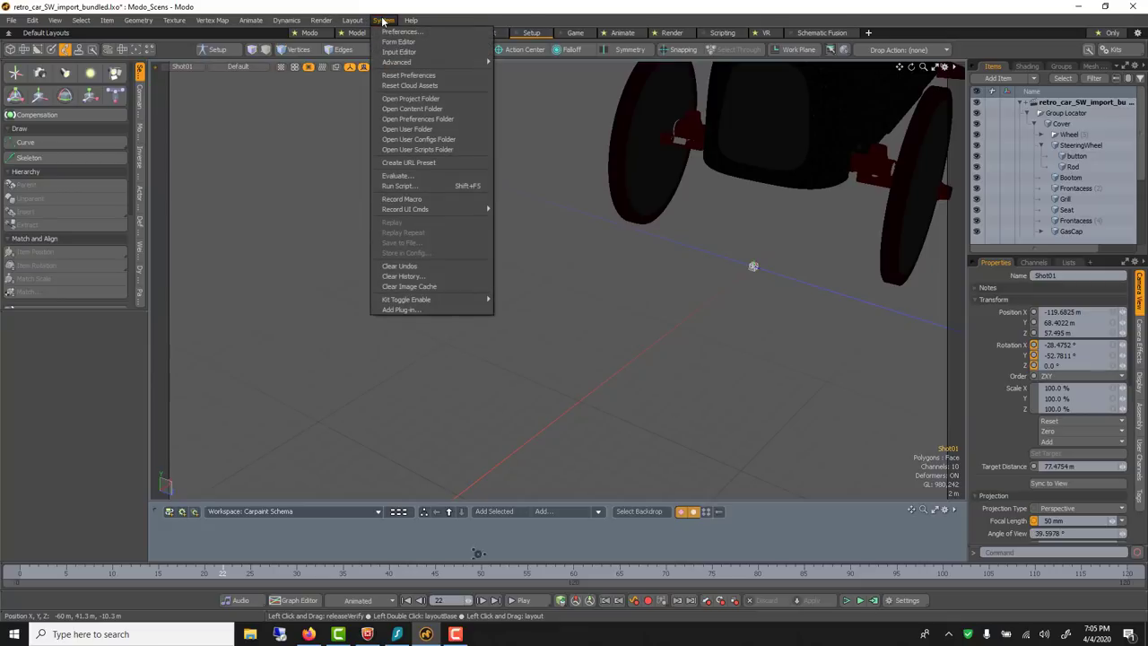
mouse_move(360, 19)
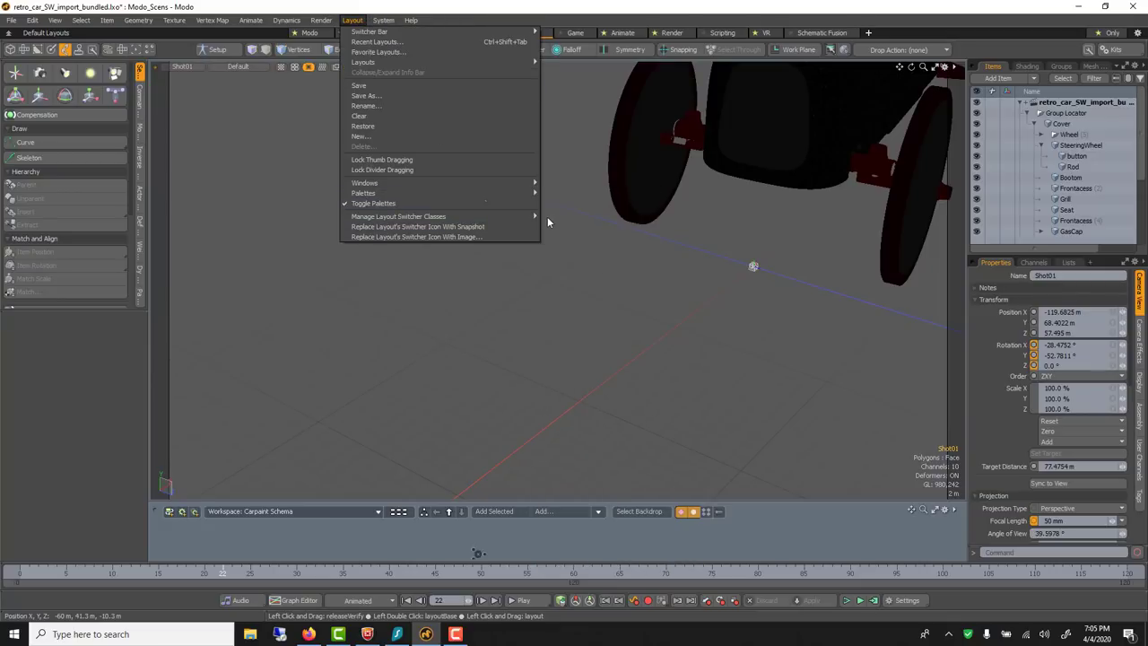
mouse_move(529, 193)
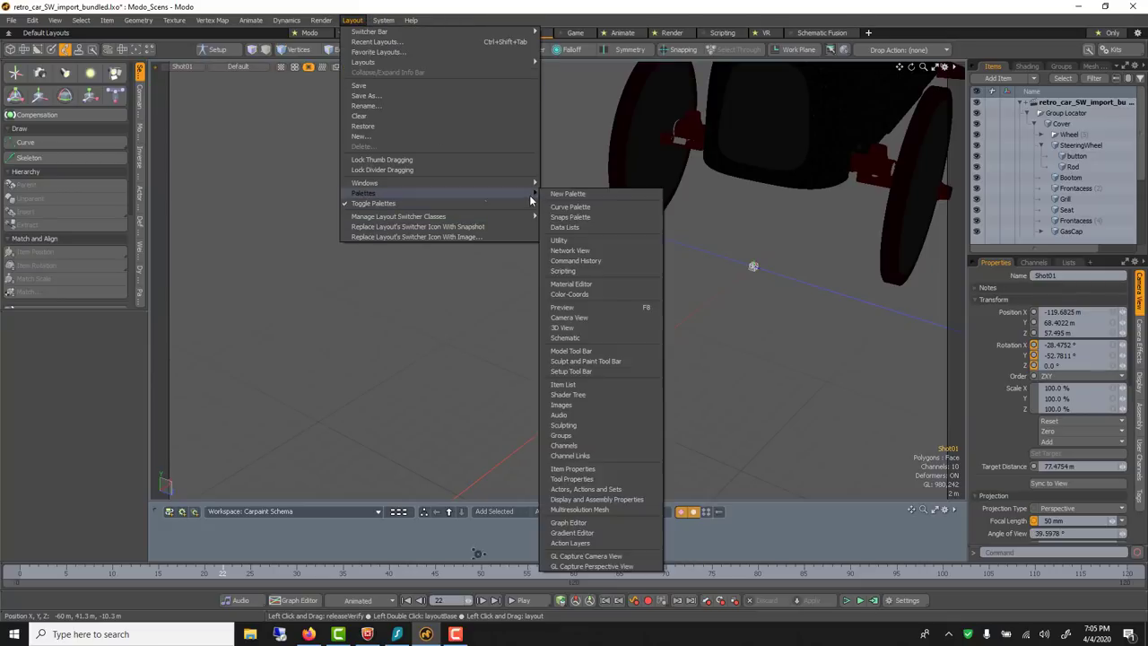
click(576, 327)
drag(538, 185, 355, 128)
click(251, 142)
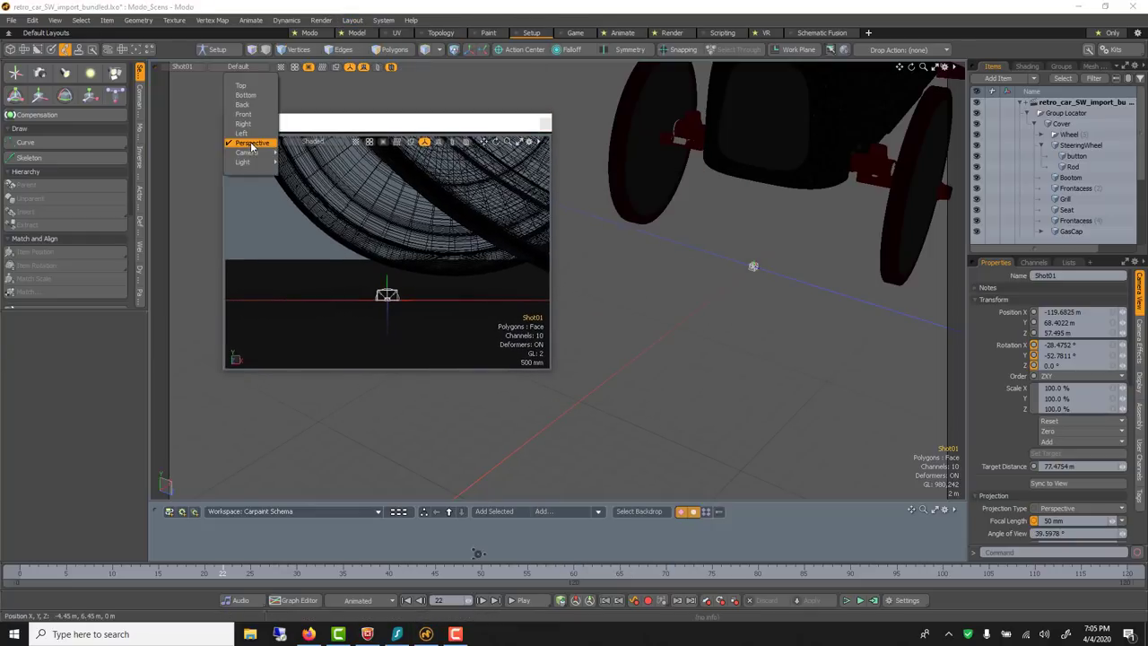
click(244, 87)
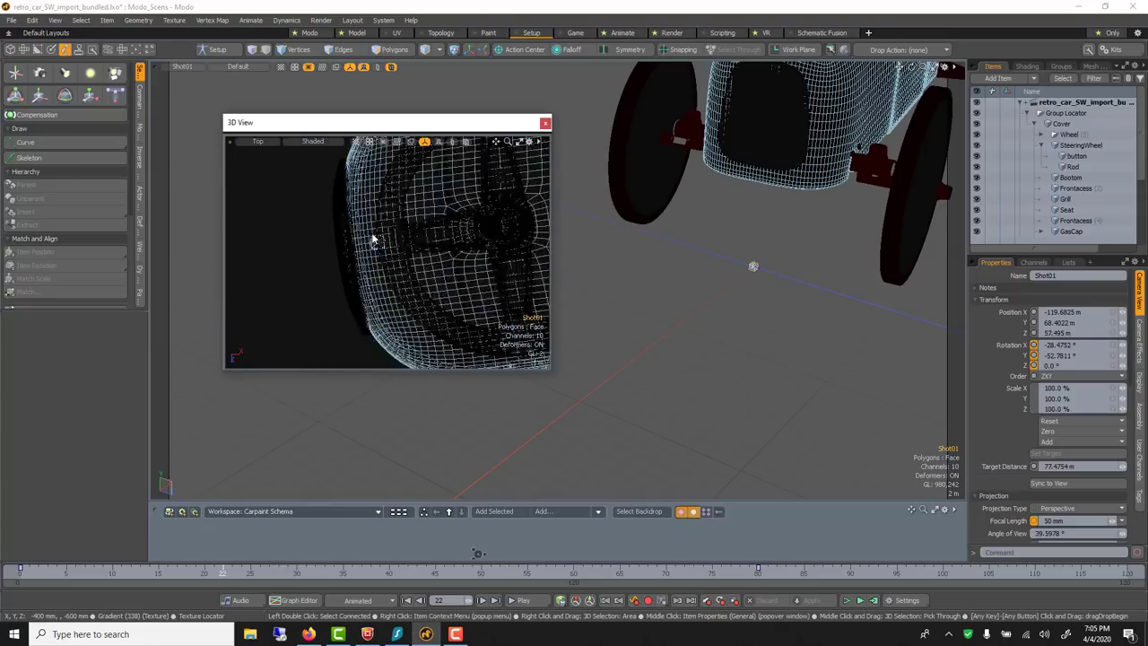
click(319, 141)
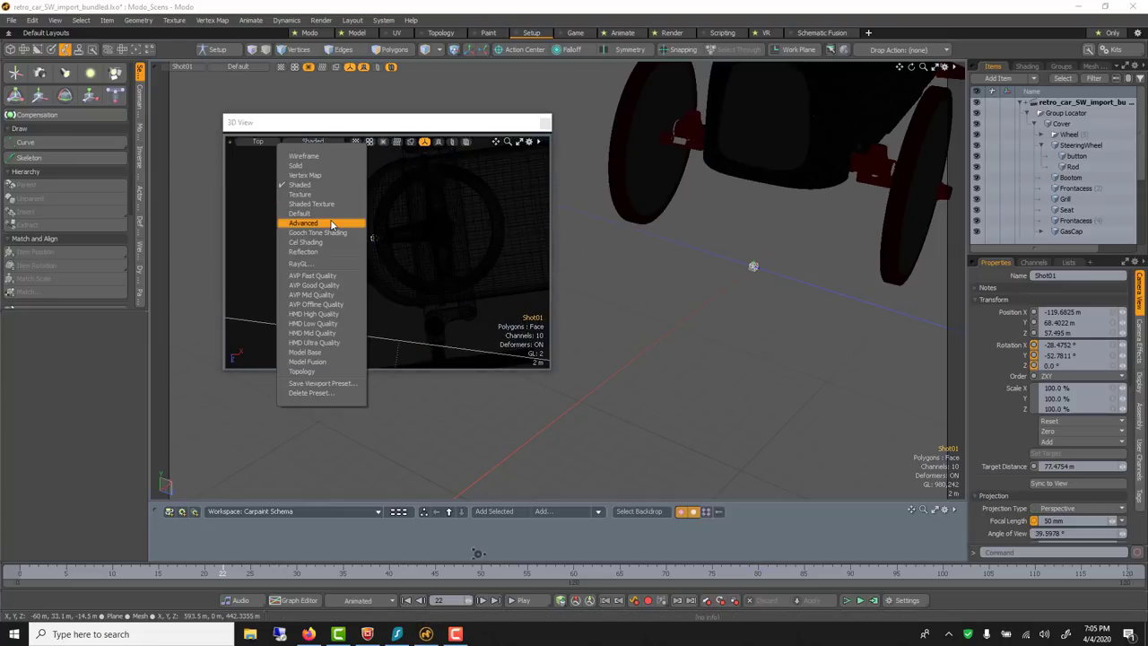
click(324, 251)
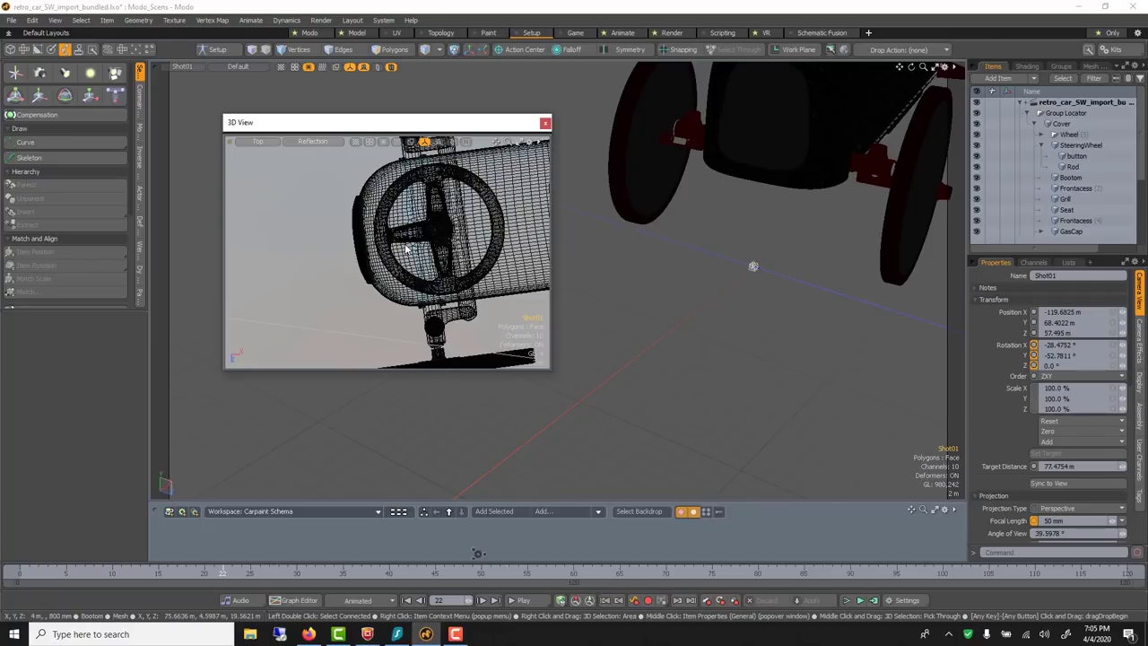
Move the Shot01 camera in the floating top view to X -109.5 m and Z 65 m.
scroll(397, 242, down, 5)
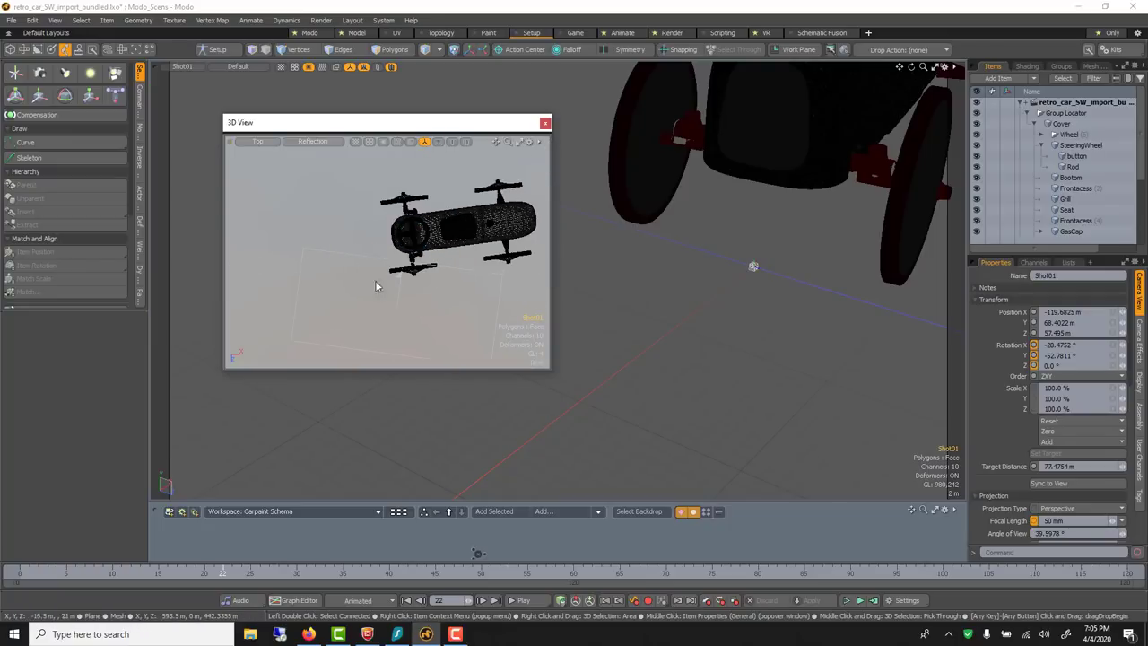
mouse_move(389, 286)
alt+shift+mouse_down()
mouse_move(400, 286)
mouse_move(378, 265)
mouse_move(381, 274)
alt+shift+mouse_up()
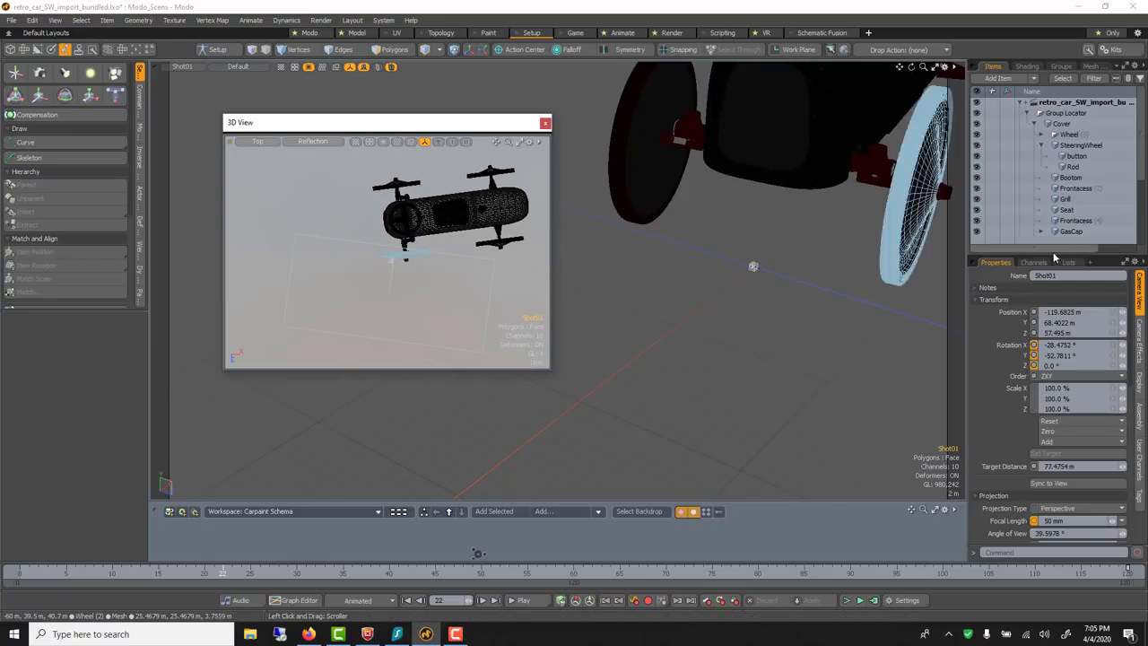
scroll(1089, 161, down, 2)
scroll(1090, 166, down, 1)
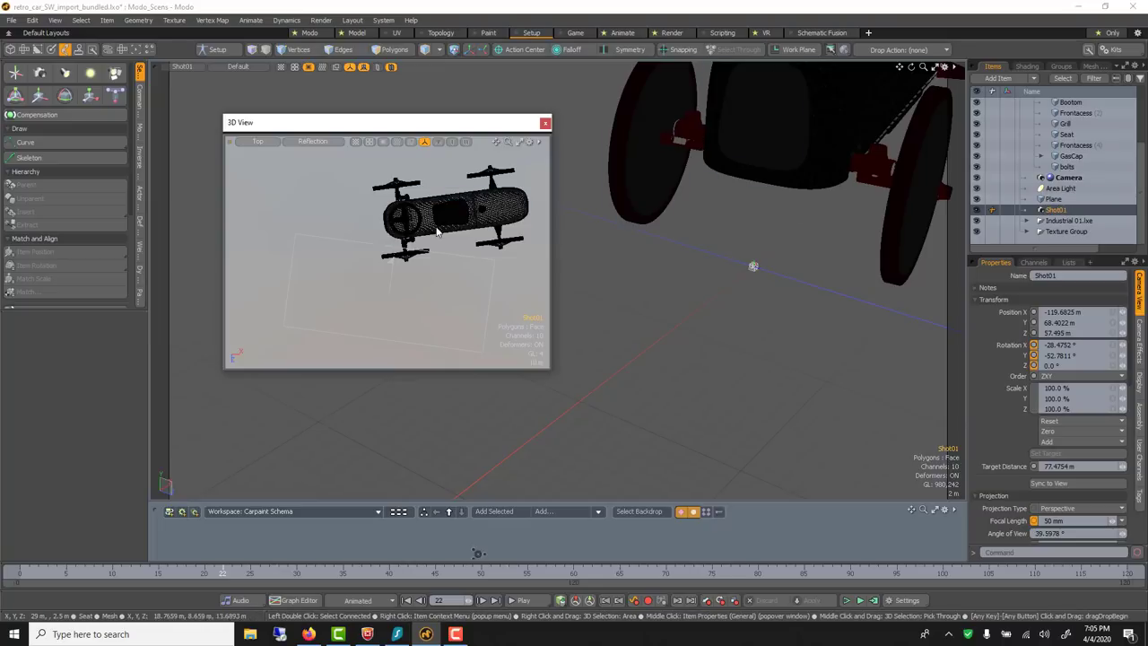
key(shift+a)
scroll(424, 244, down, 8)
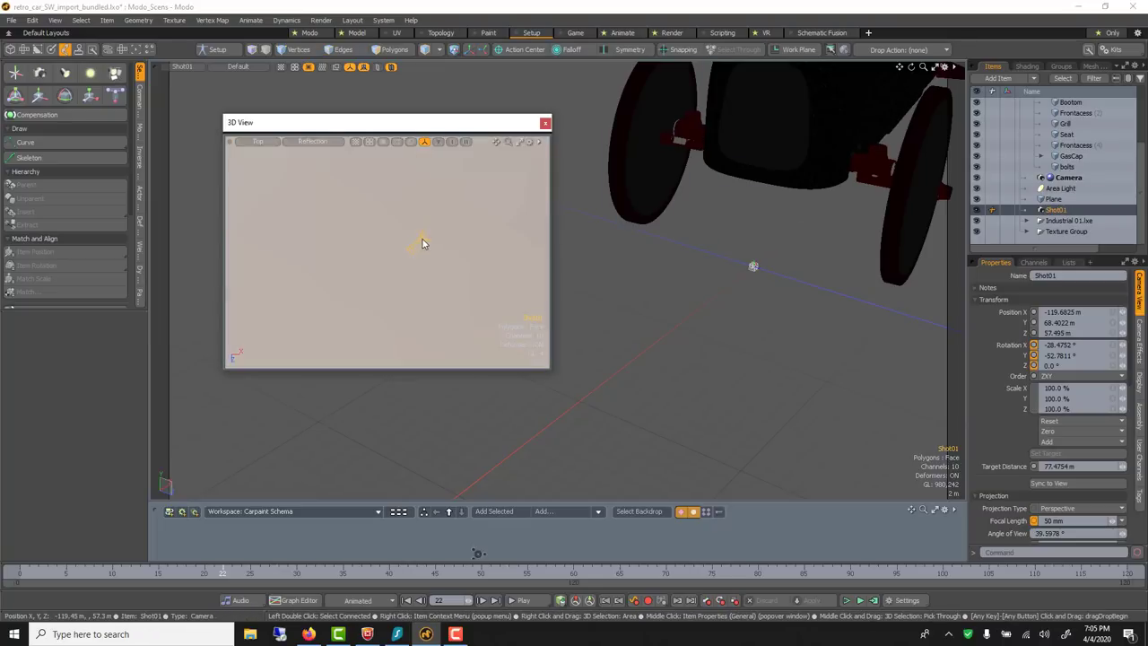
scroll(423, 240, down, 2)
scroll(432, 235, up, 2)
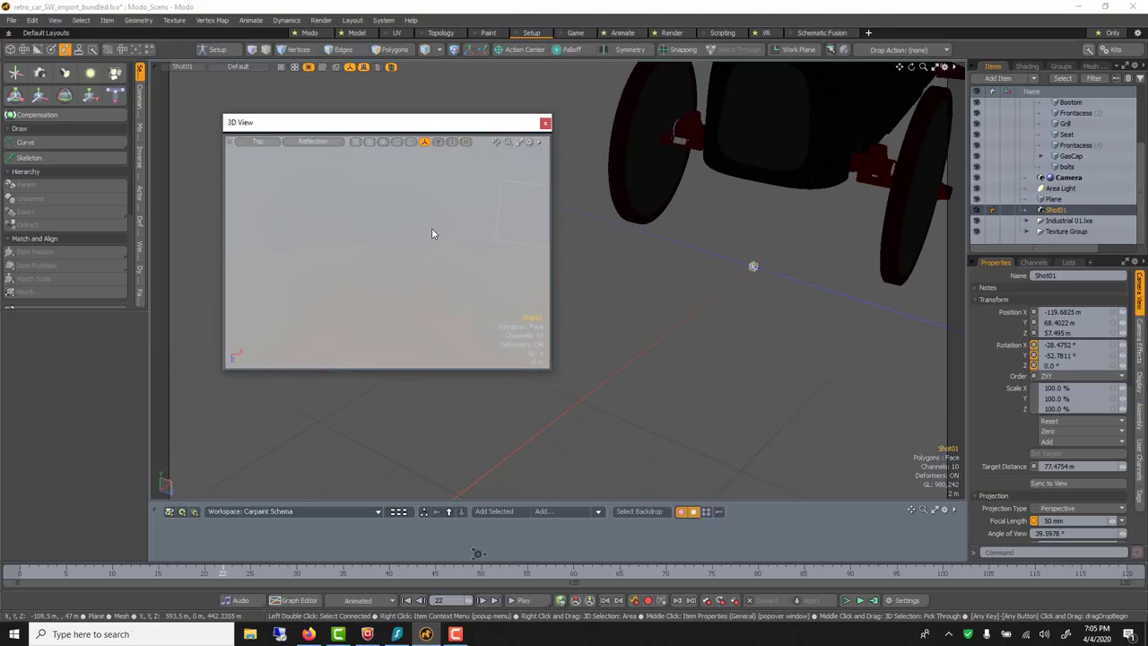
alt+shift+drag(431, 229, 308, 249)
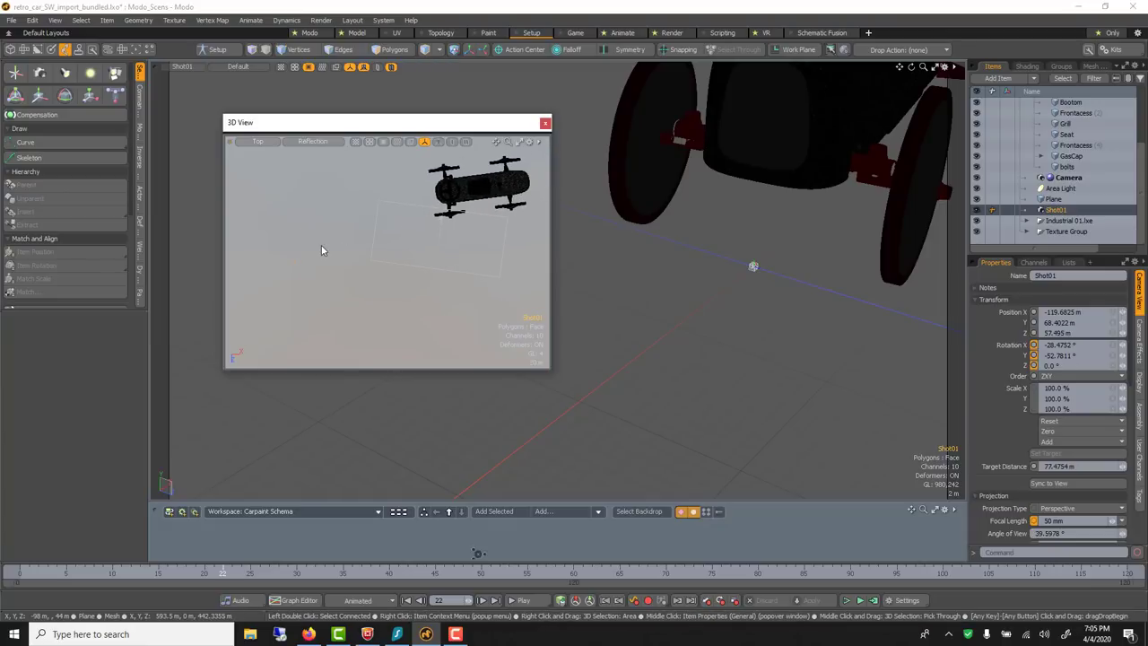
key(w)
key(w)
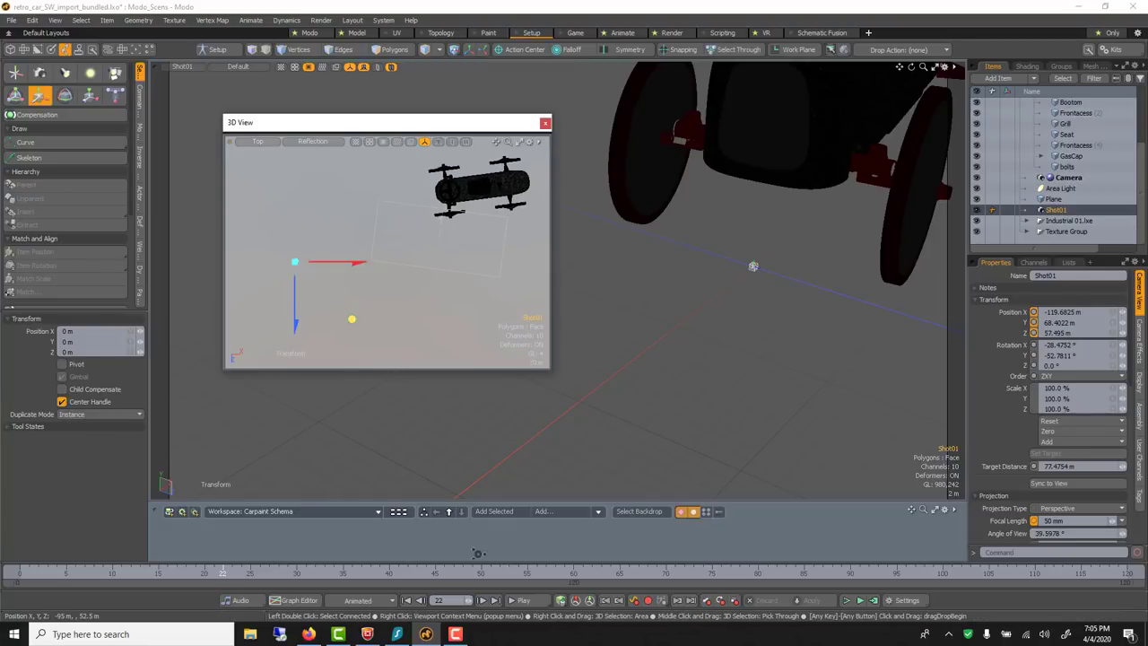
mouse_move(351, 318)
mouse_down()
mouse_move(351, 277)
mouse_move(351, 310)
mouse_up()
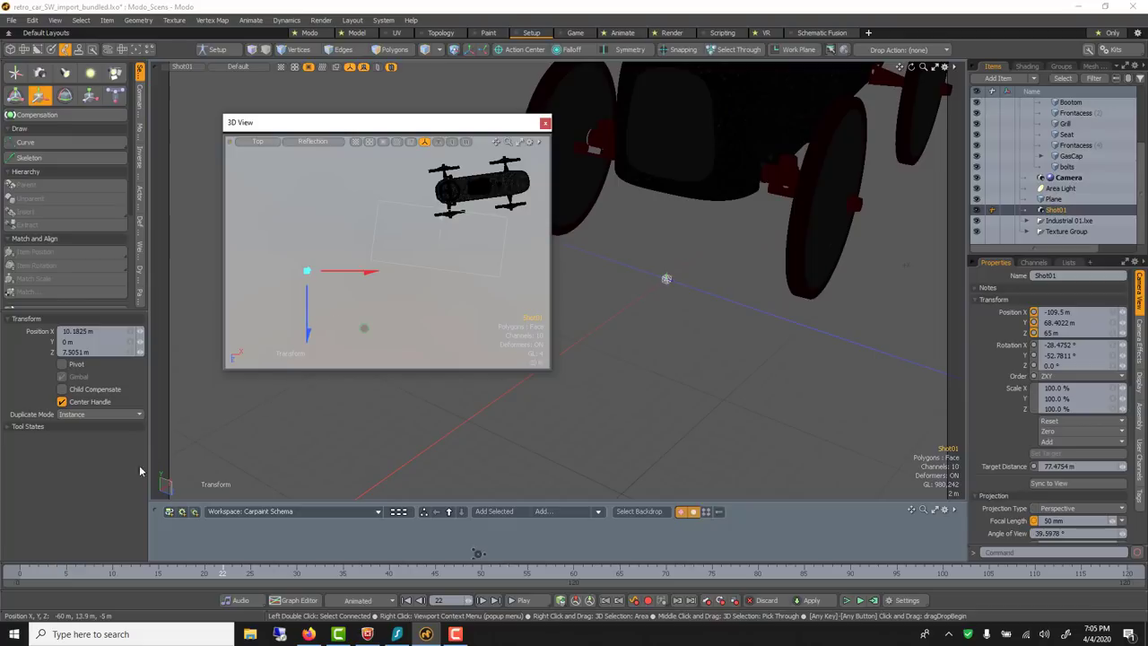
Key the Shot01 camera's position and rotation at frame 0, and move it to Z 3.5 m at frame 80.
drag(39, 574, 18, 574)
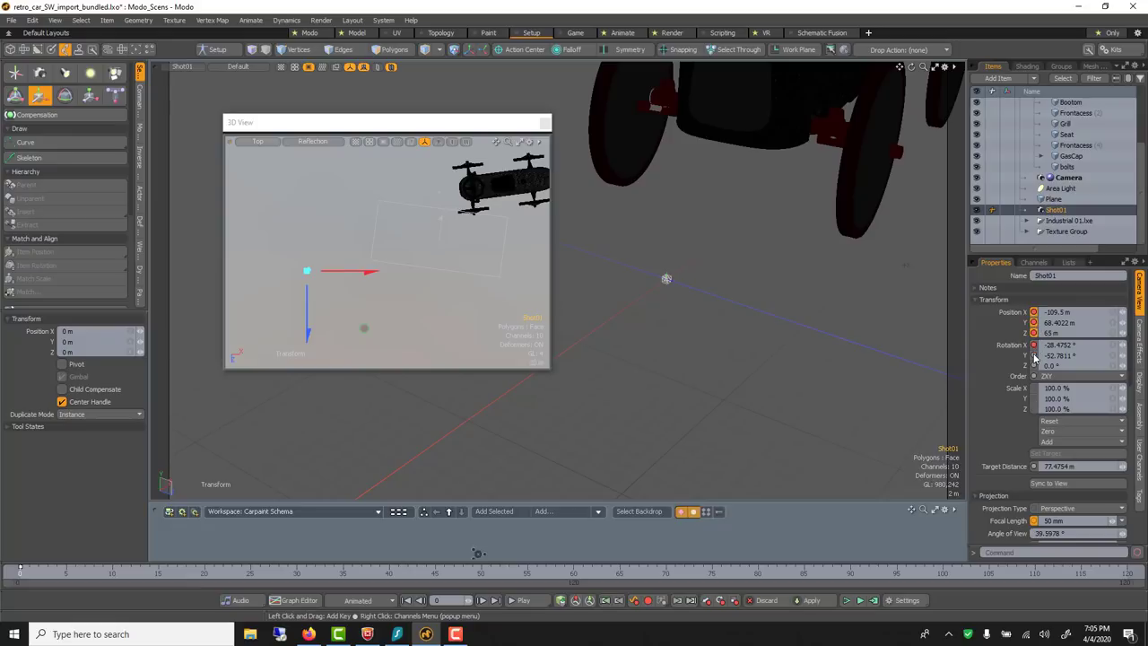
click(758, 575)
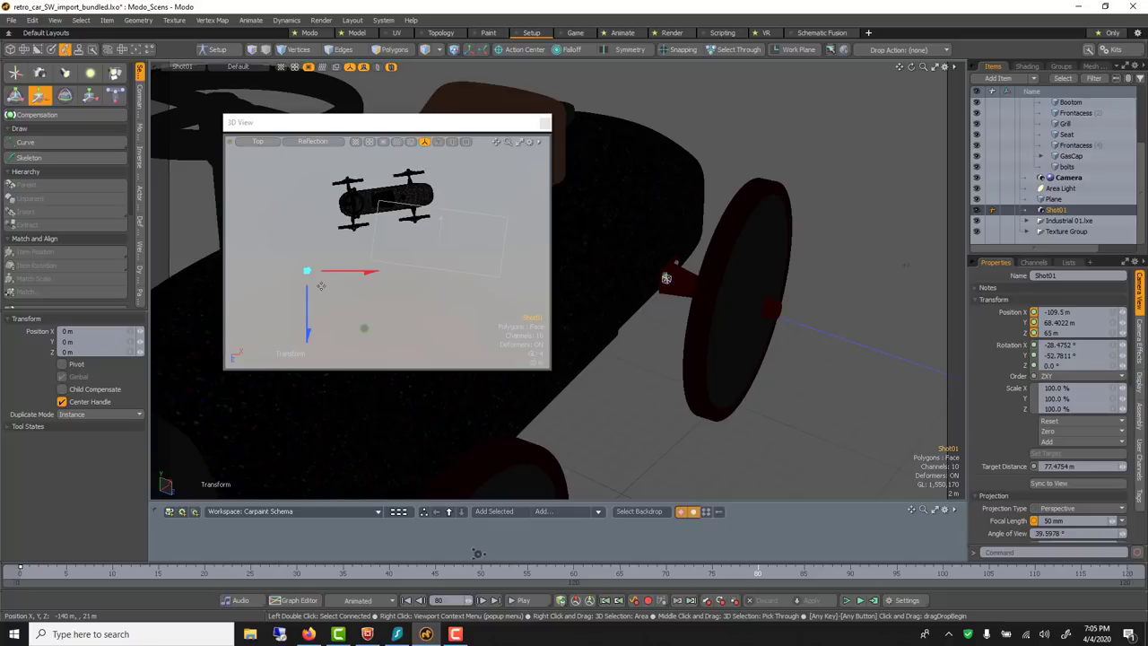
drag(309, 303, 310, 231)
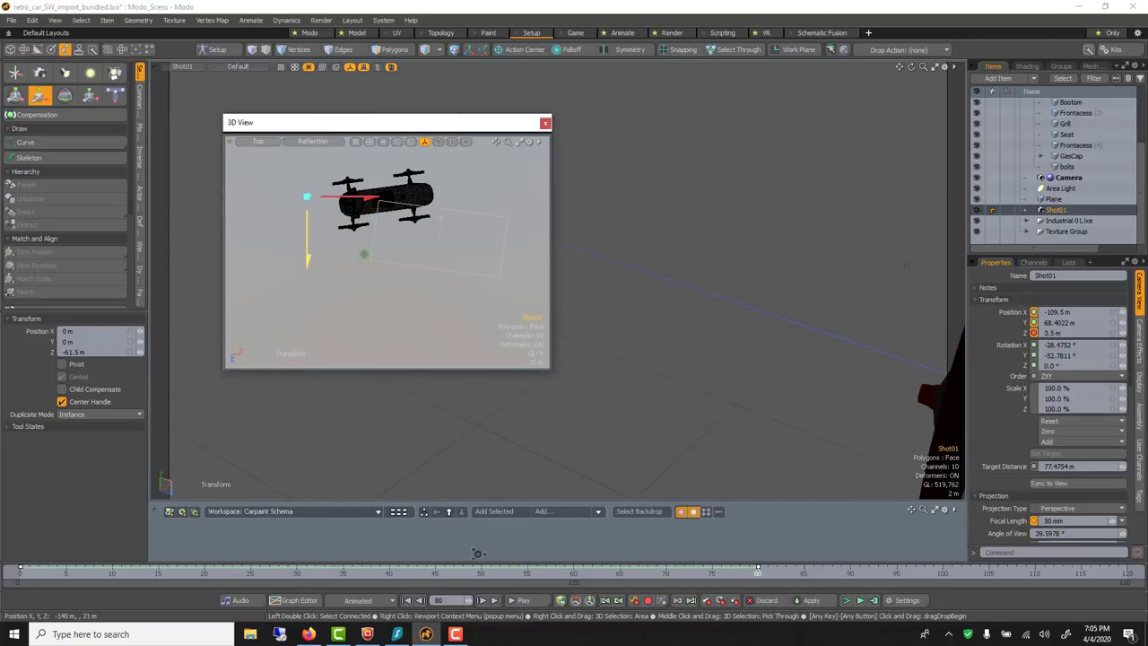
Switch the floating view to Perspective and lower the Shot01 camera to about 44.4 m on Y at frame 80.
click(259, 142)
click(283, 198)
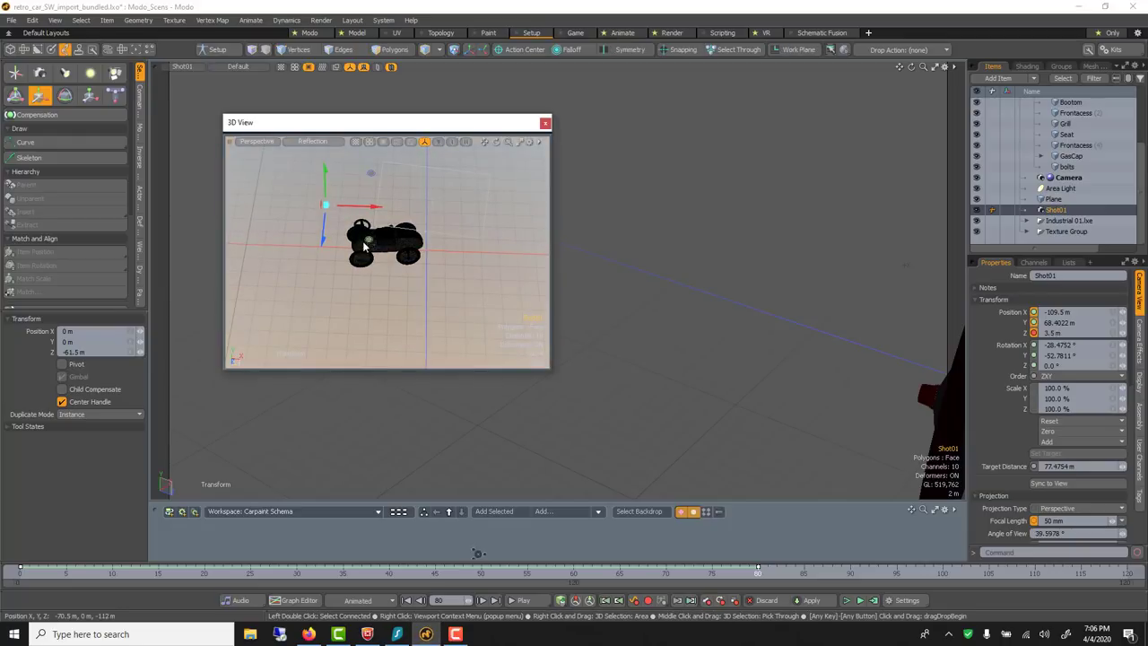
drag(325, 170, 325, 183)
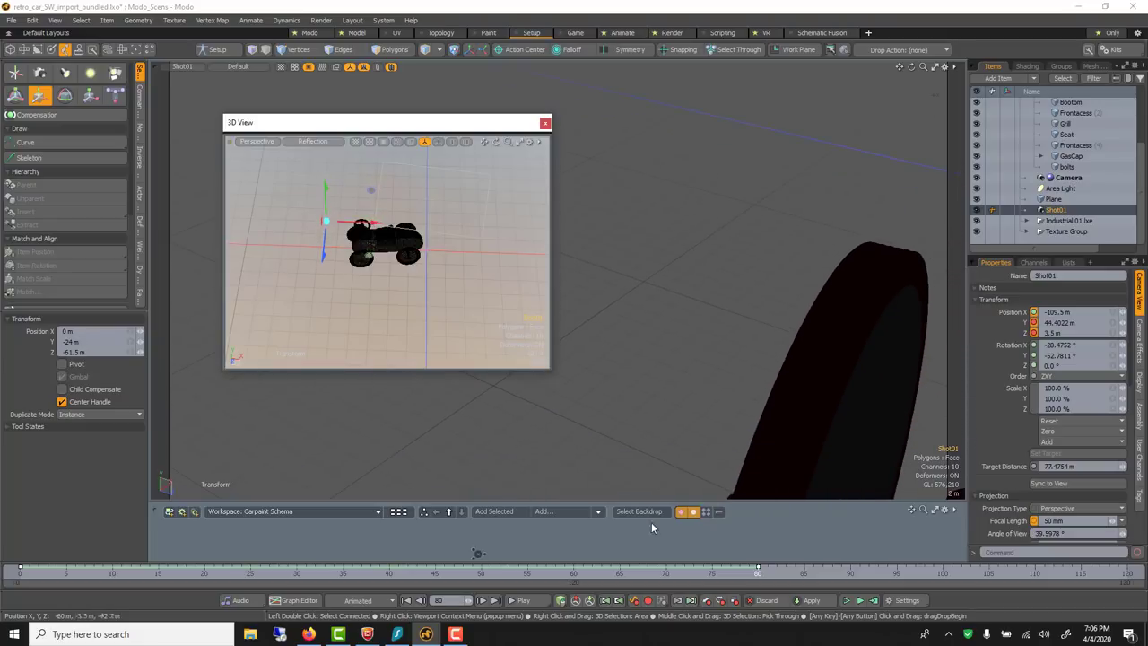
Raise the Shot01 camera to about 74.4 m on Y at frame 0 and tilt it to about -21.5° around X.
drag(730, 574, 20, 572)
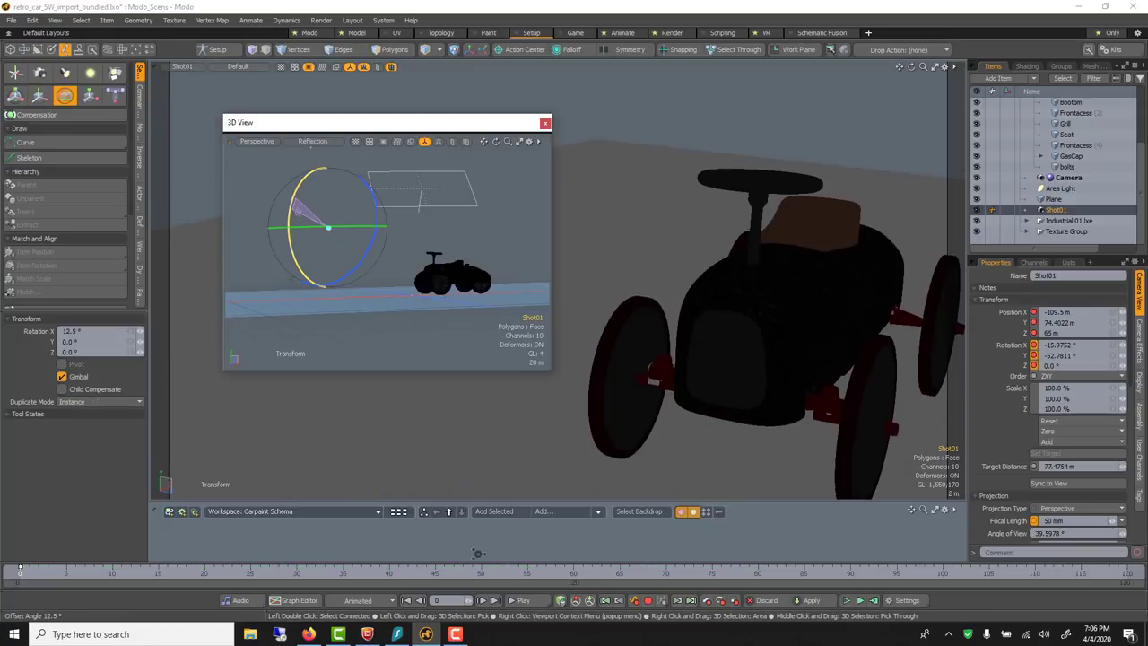
drag(297, 210, 310, 240)
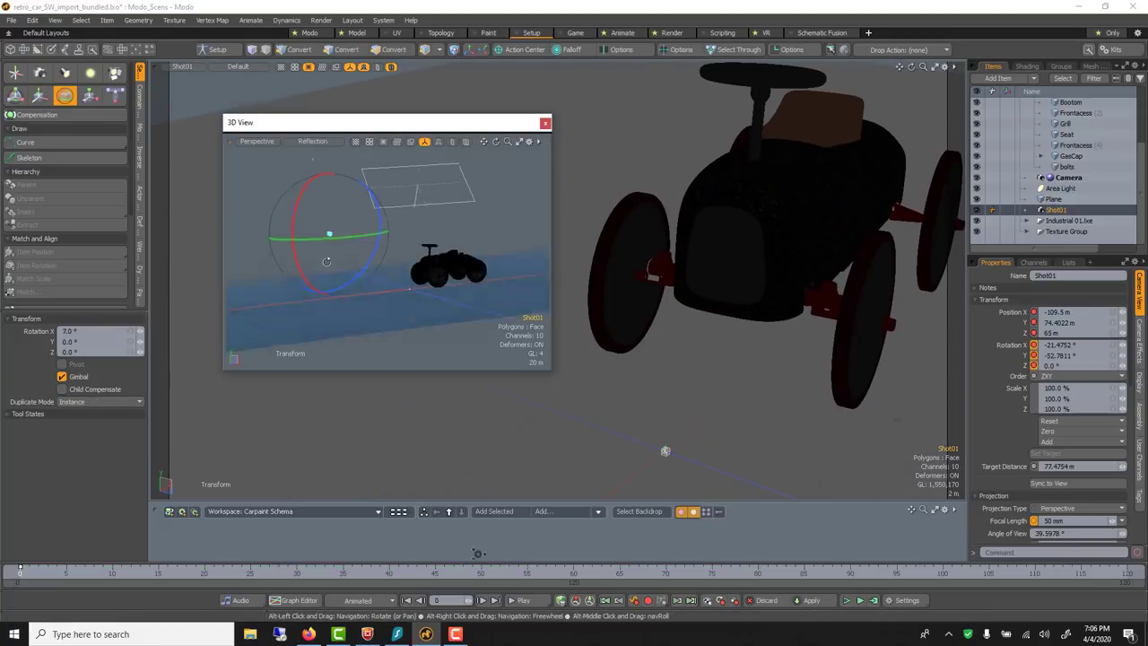
At frame 80, turn Shot01 to about -83.8° around Y, place it at X -140.5 m, Y 55.9 m, Z 13 m, and close the floating view.
drag(20, 572, 600, 574)
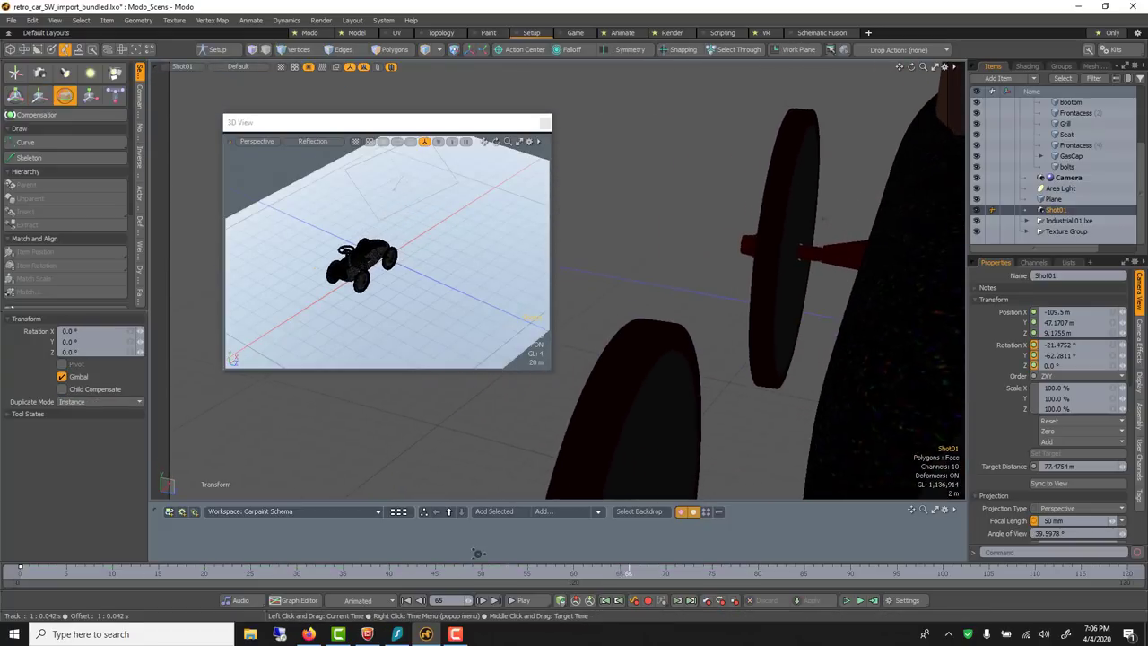
key(w)
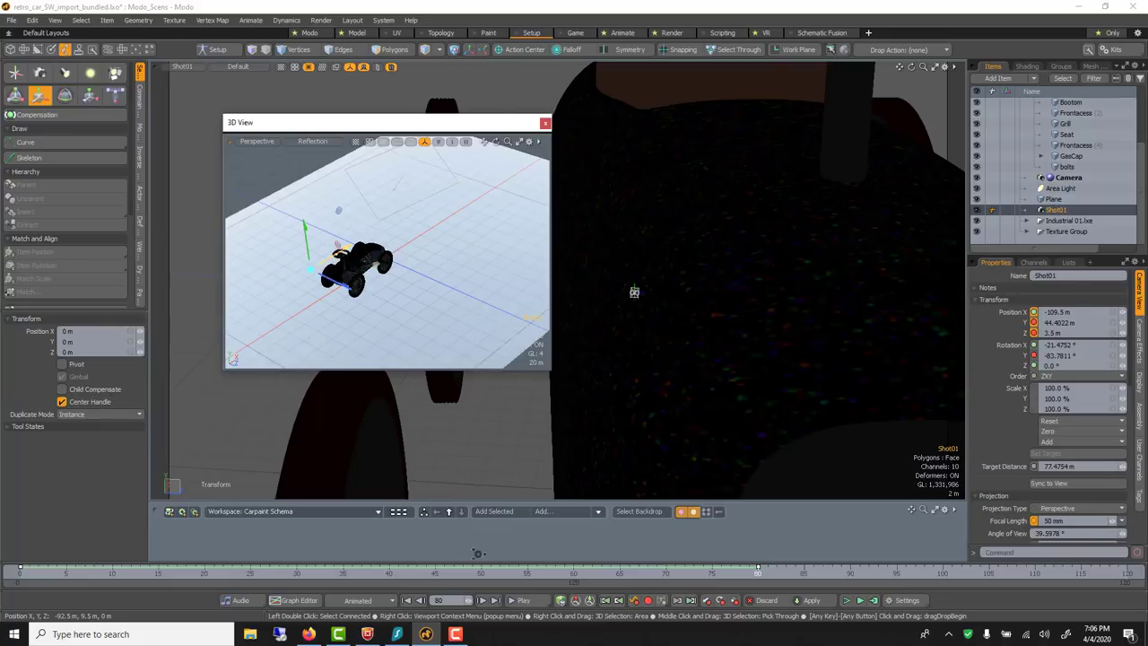
drag(634, 291, 573, 282)
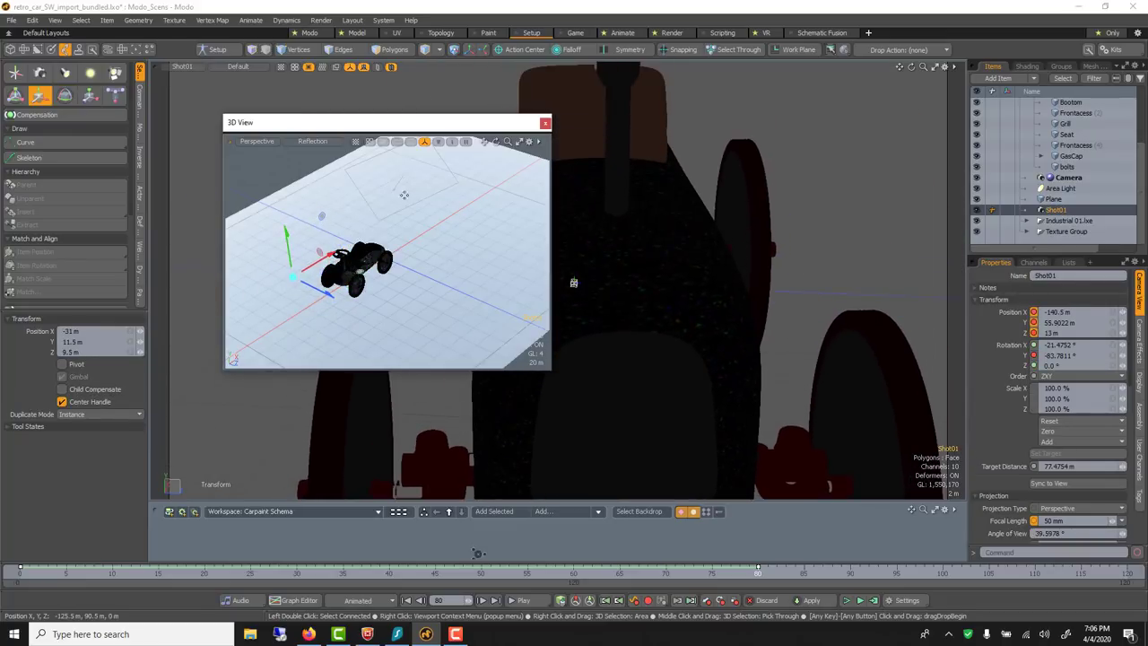
click(544, 122)
key(q)
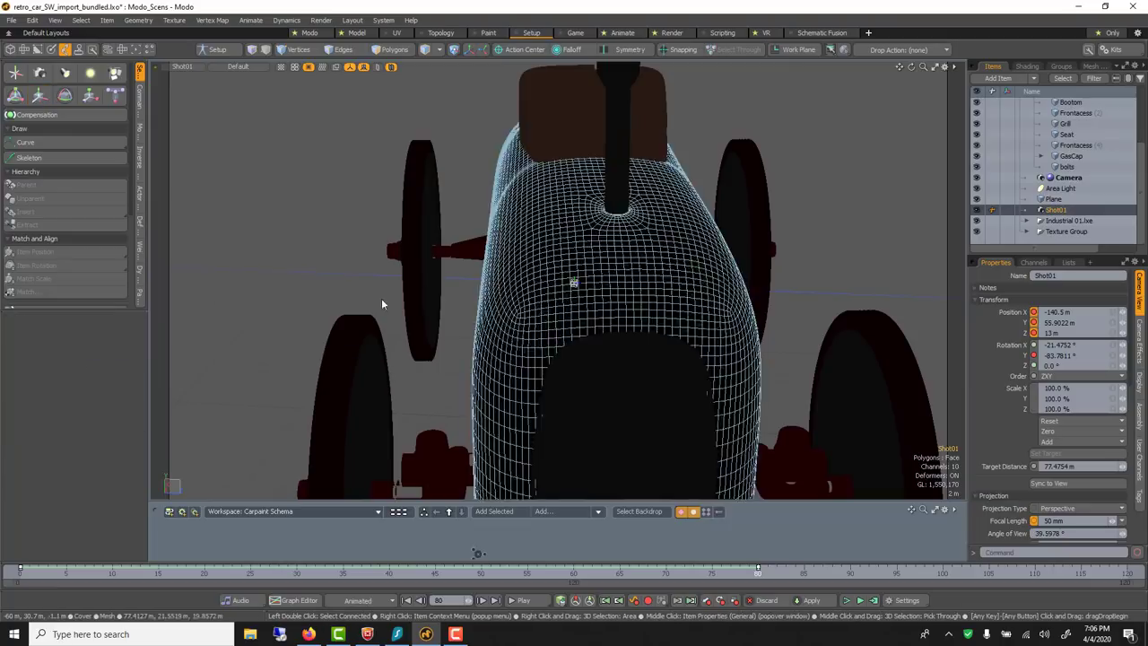
Scrub the animation back to frame 0 and through its opening frames to review the Shot01 camera move.
click(56, 573)
drag(56, 573, 21, 572)
click(291, 153)
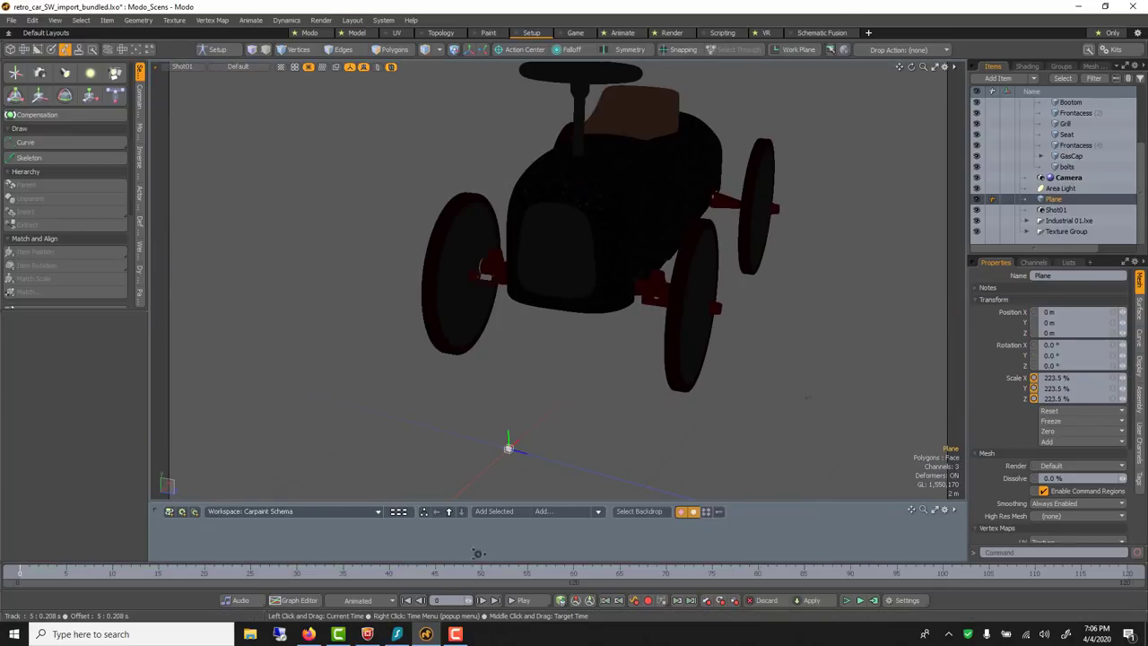
drag(21, 573, 185, 572)
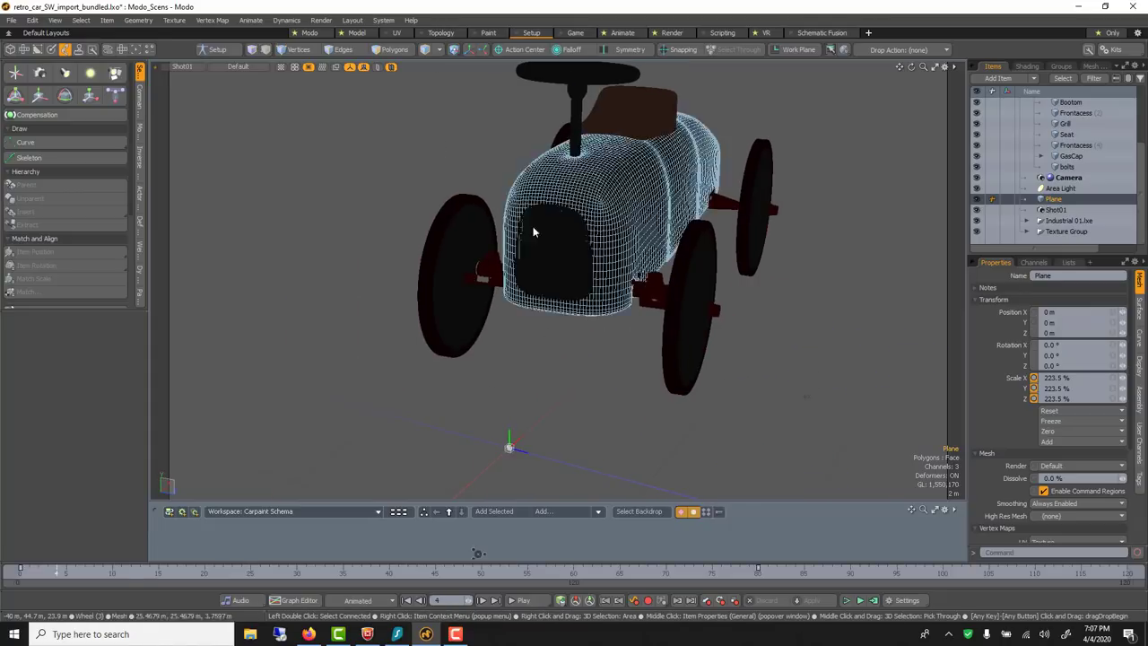
Open the render Preview, start it, and move the animation to frame 65.
key(F9)
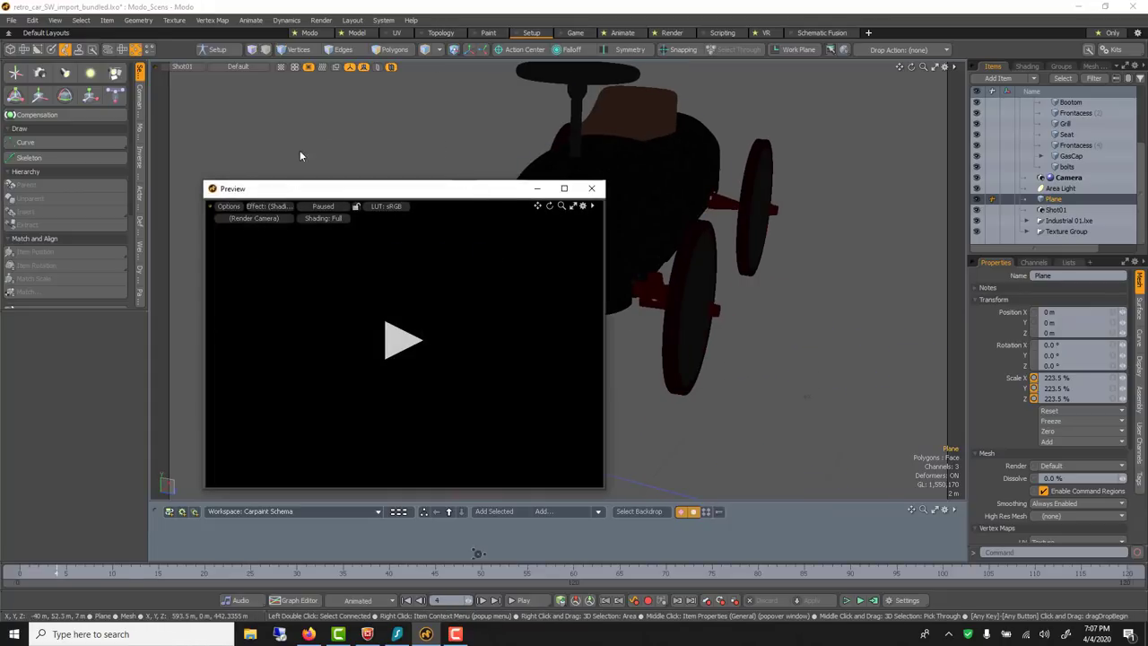
drag(201, 178, 293, 144)
click(368, 242)
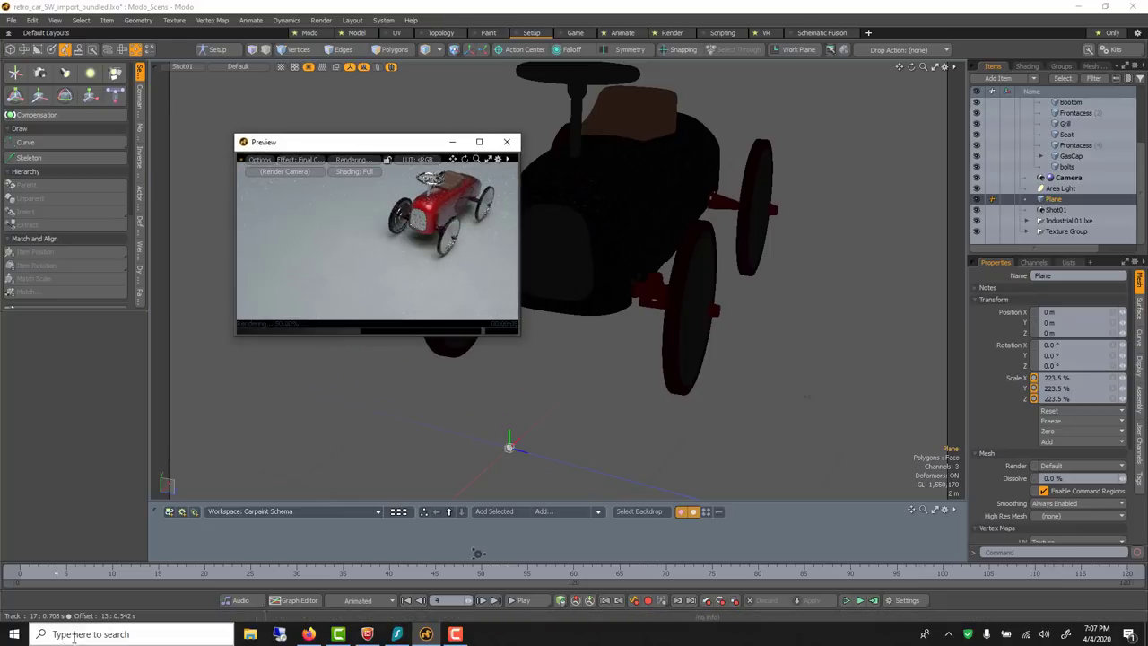
click(184, 574)
drag(186, 574, 619, 573)
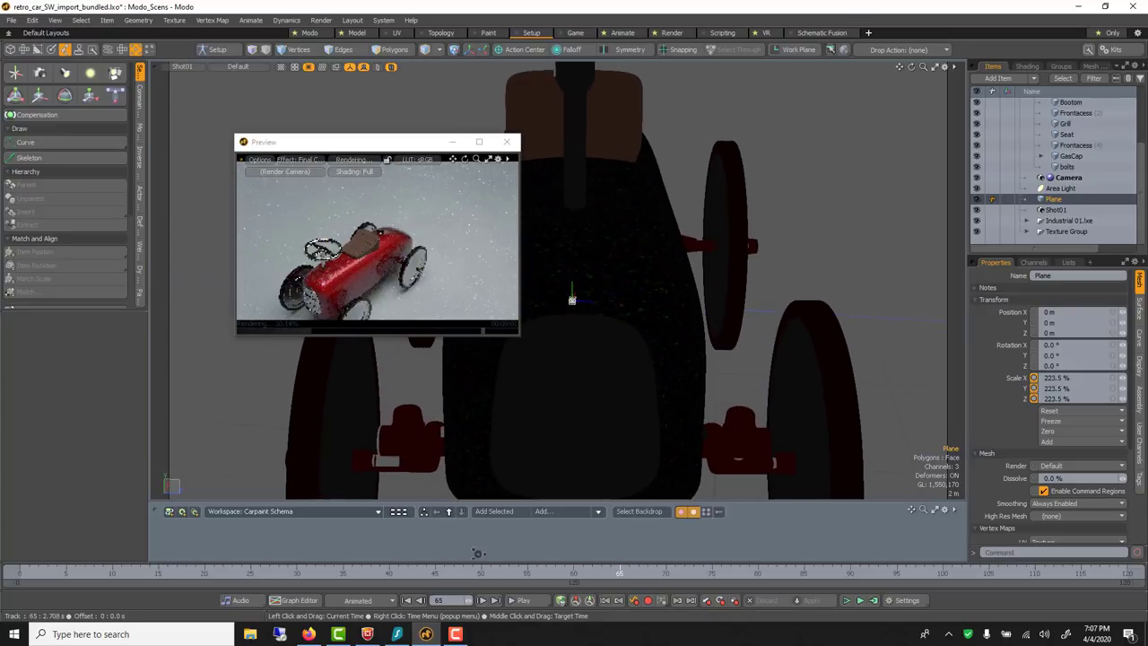
Render the Preview through the Shot01 camera, move its window clear of the car, and go to frame 93.
click(263, 173)
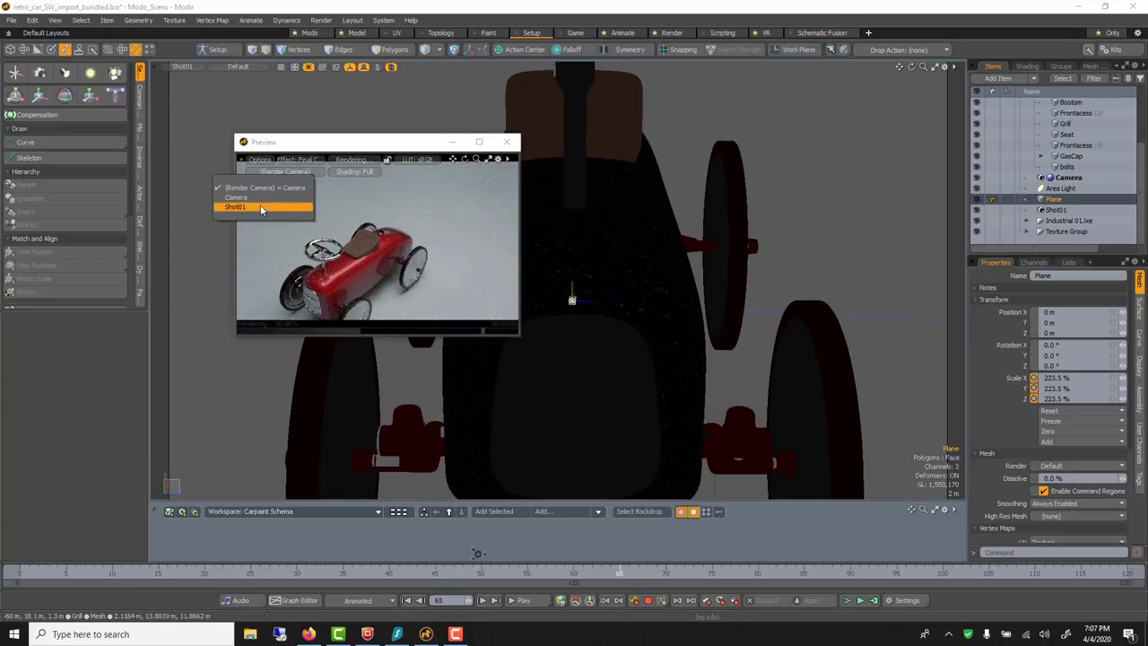
click(260, 205)
drag(289, 147, 214, 107)
drag(214, 106, 210, 104)
drag(619, 573, 877, 574)
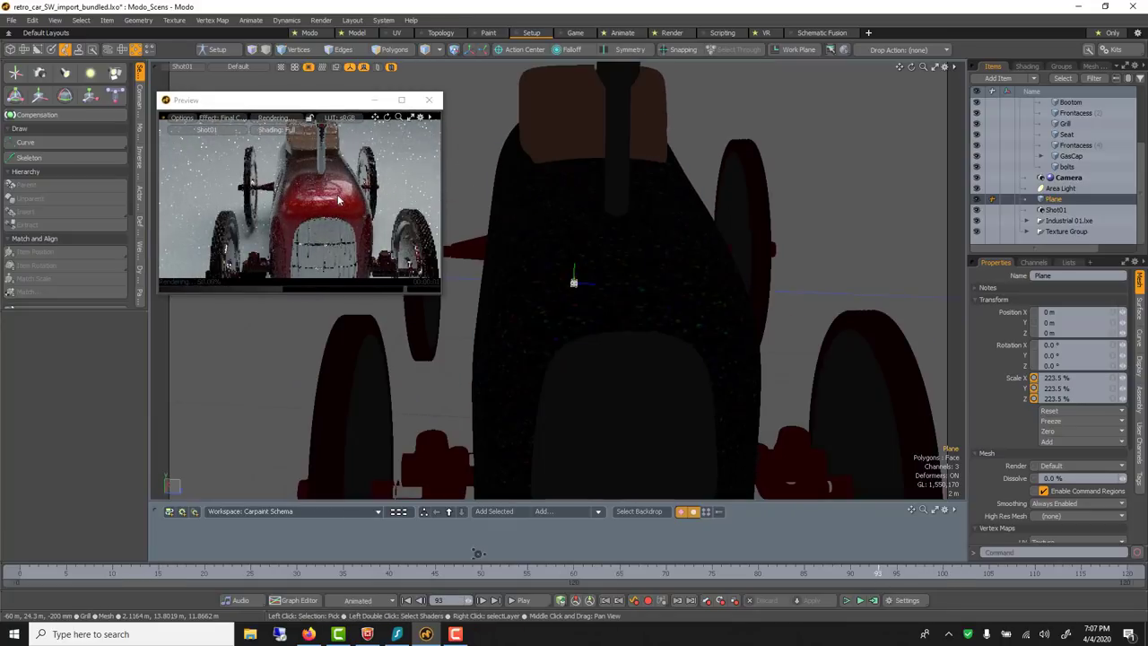
Enable depth of field on the Shot01 camera and autofocus it.
click(1076, 208)
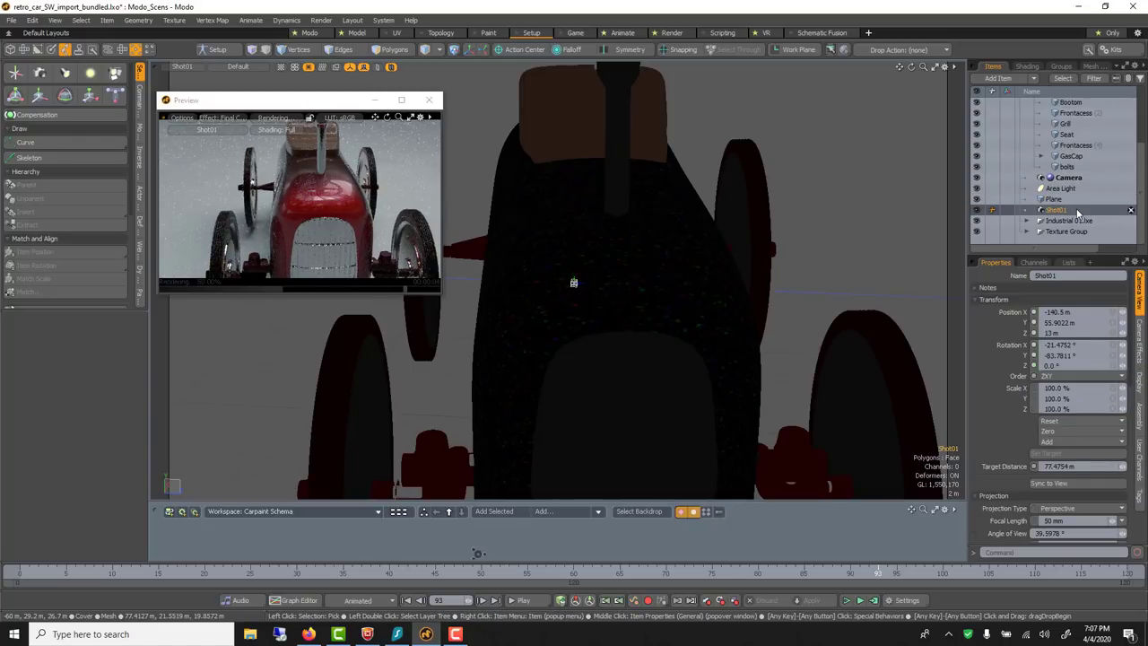
click(1004, 301)
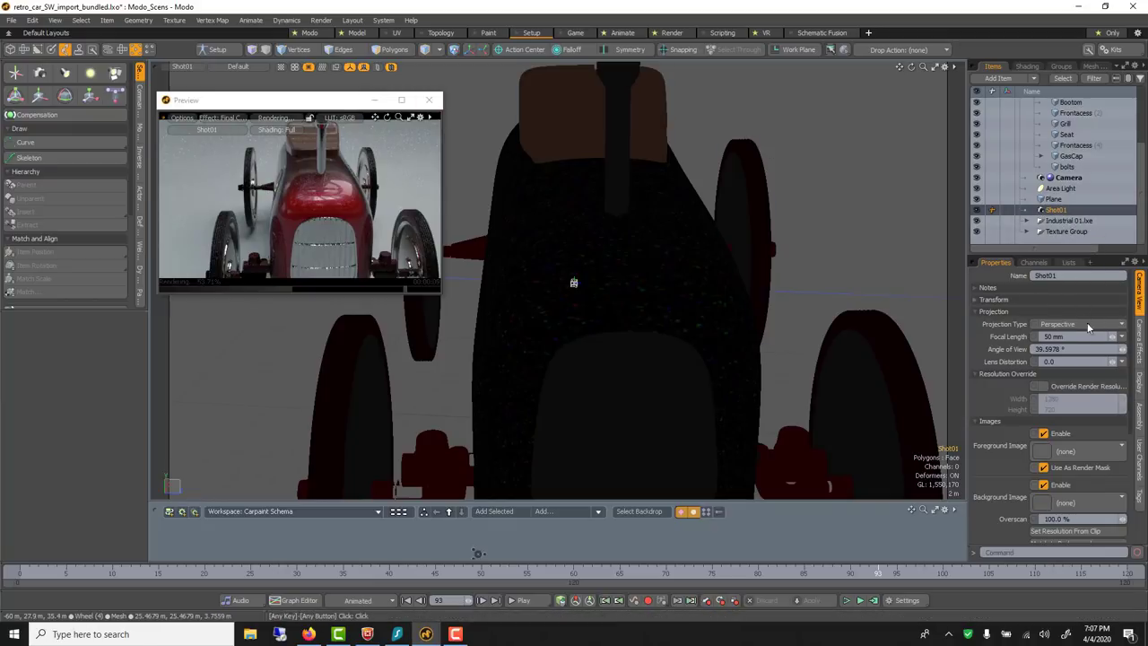
click(1140, 341)
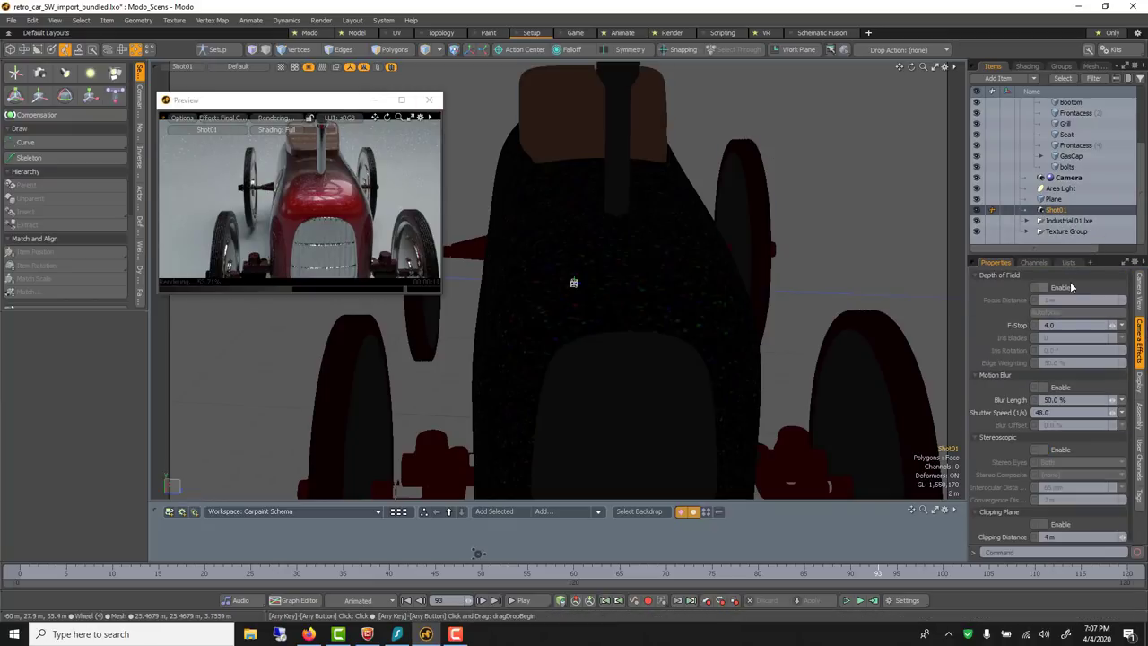
click(1062, 289)
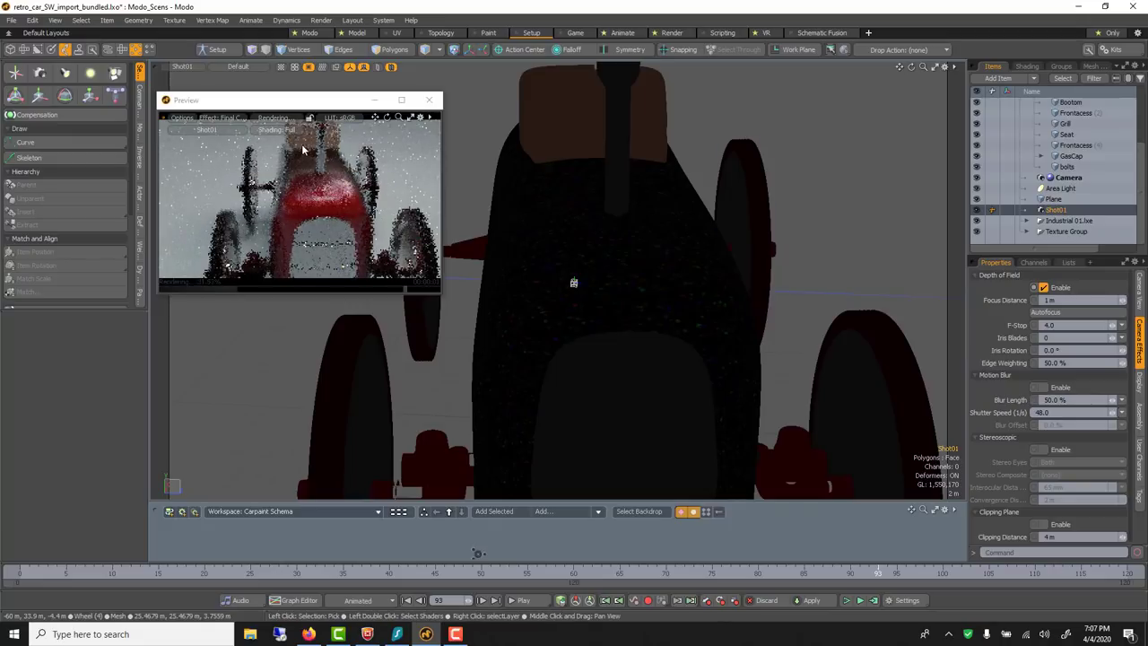
click(1054, 313)
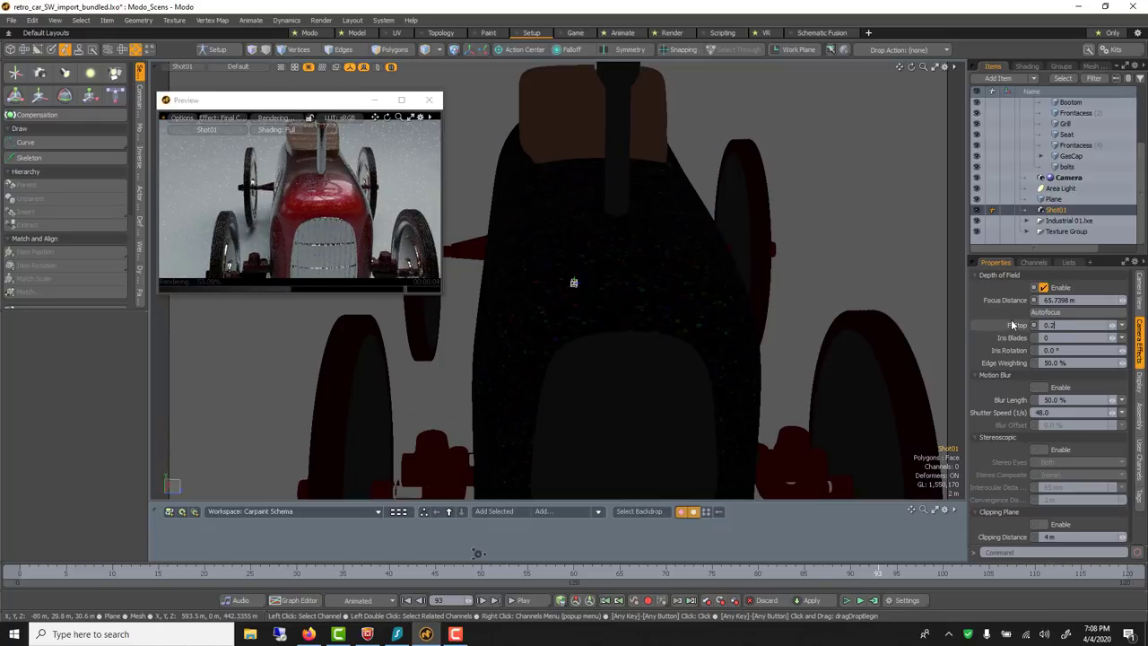
Set Shot01's depth-of-field F-Stop to 0.05 and its Iris Blades to 4.
key(BackSpace)
text(1)
key(Return)
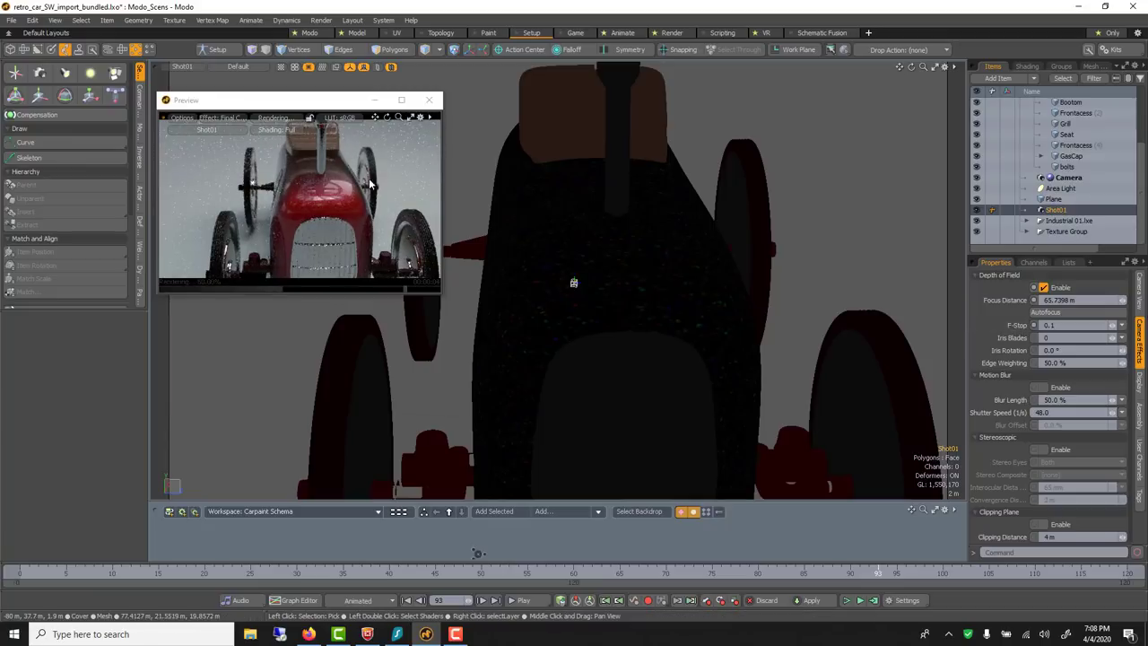
click(1061, 325)
key(BackSpace)
text(05)
key(Return)
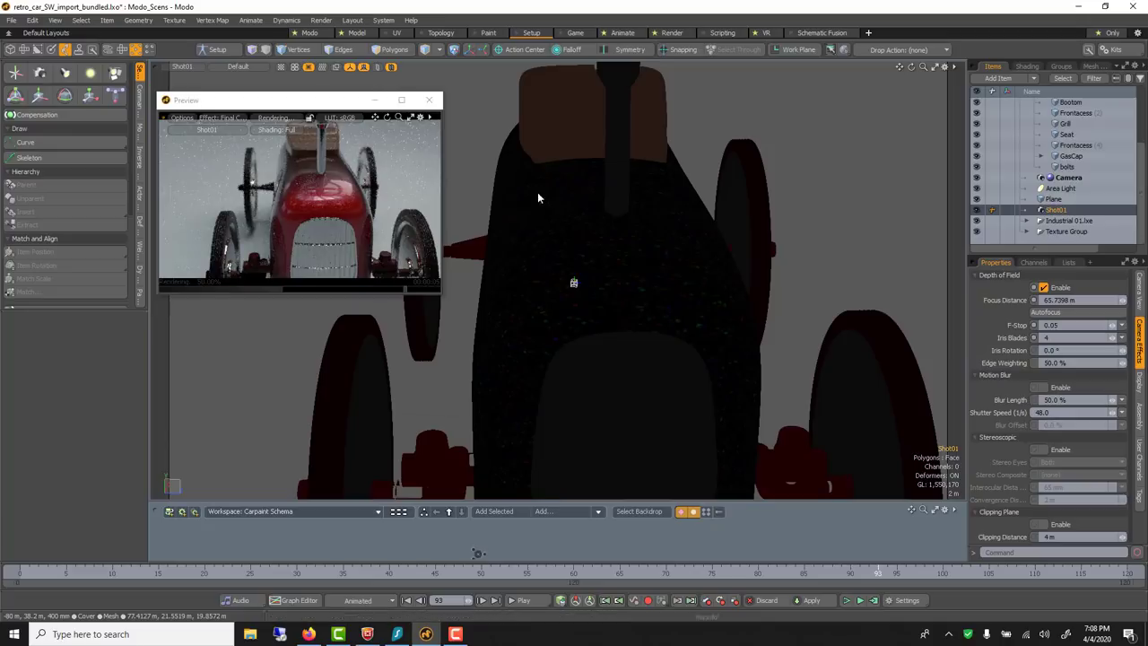
In the Render item's frame settings, make Shot01 the render camera and set the last frame to 80.
scroll(1047, 116, up, 3)
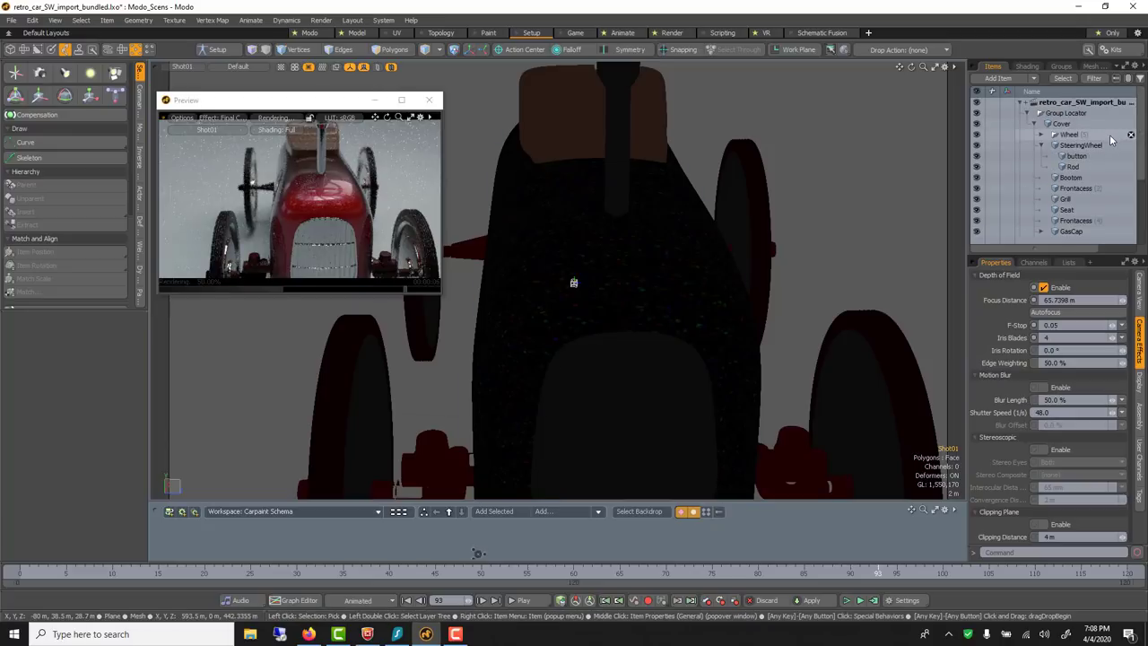
click(1020, 103)
click(1021, 103)
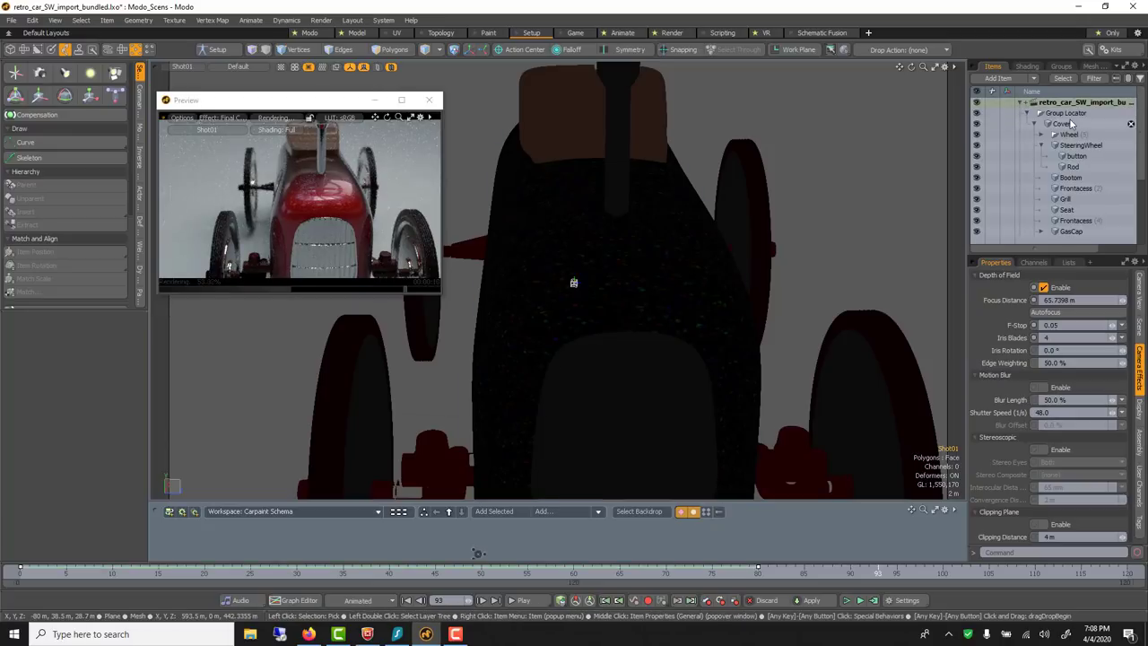
click(1026, 67)
click(1043, 117)
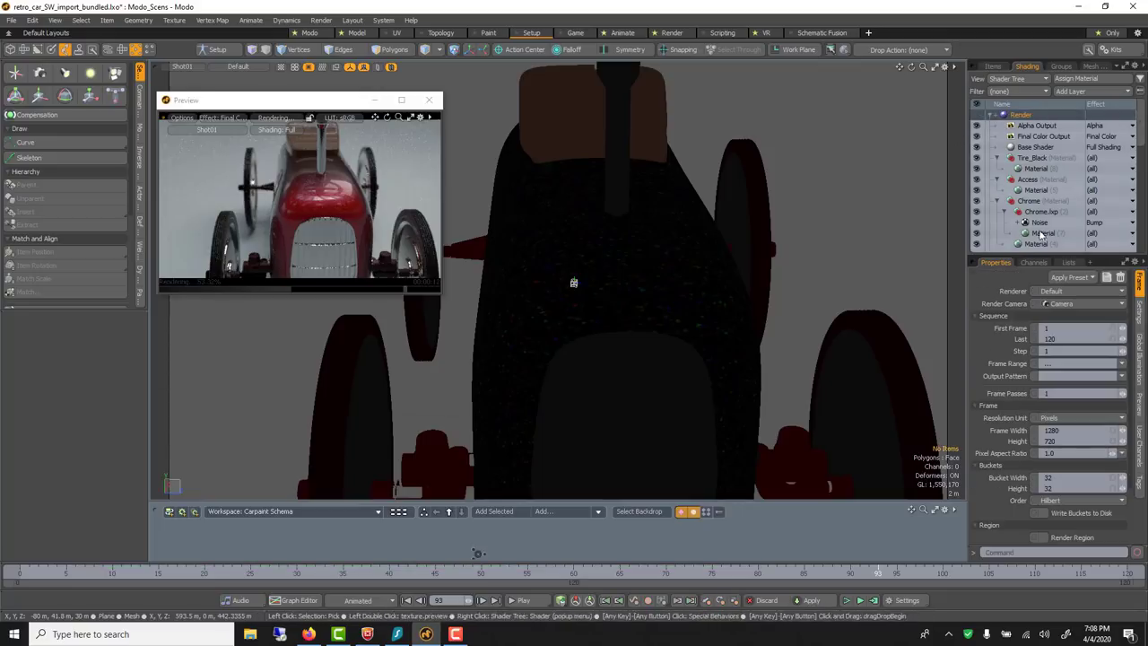
click(1065, 304)
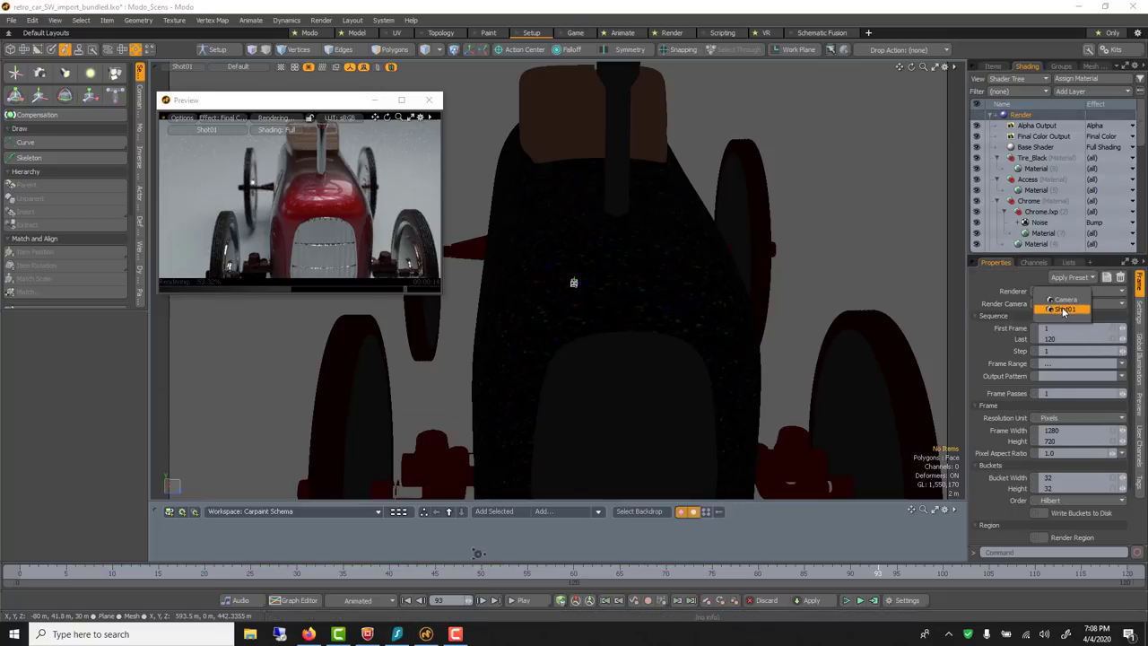
click(1066, 309)
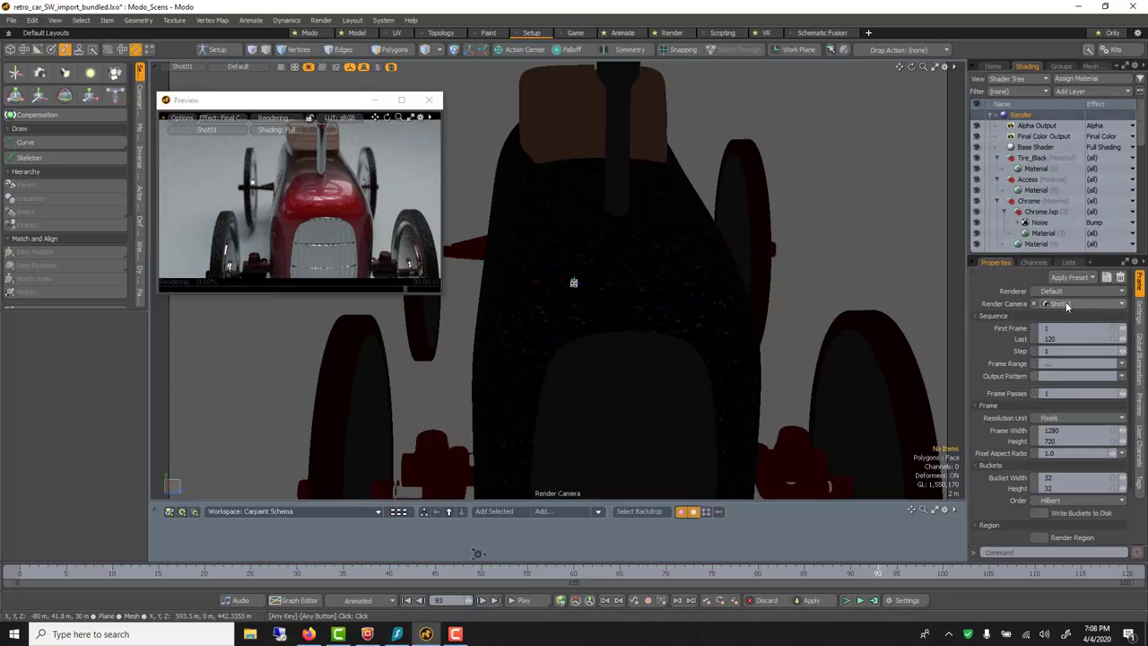
click(1040, 340)
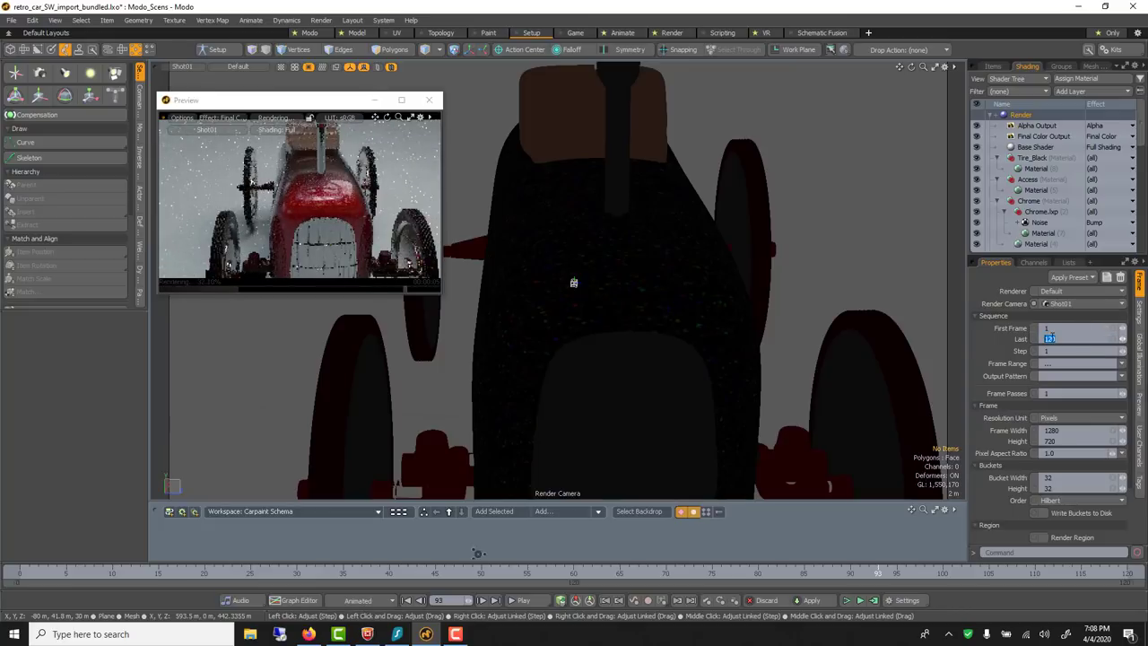
key(Return)
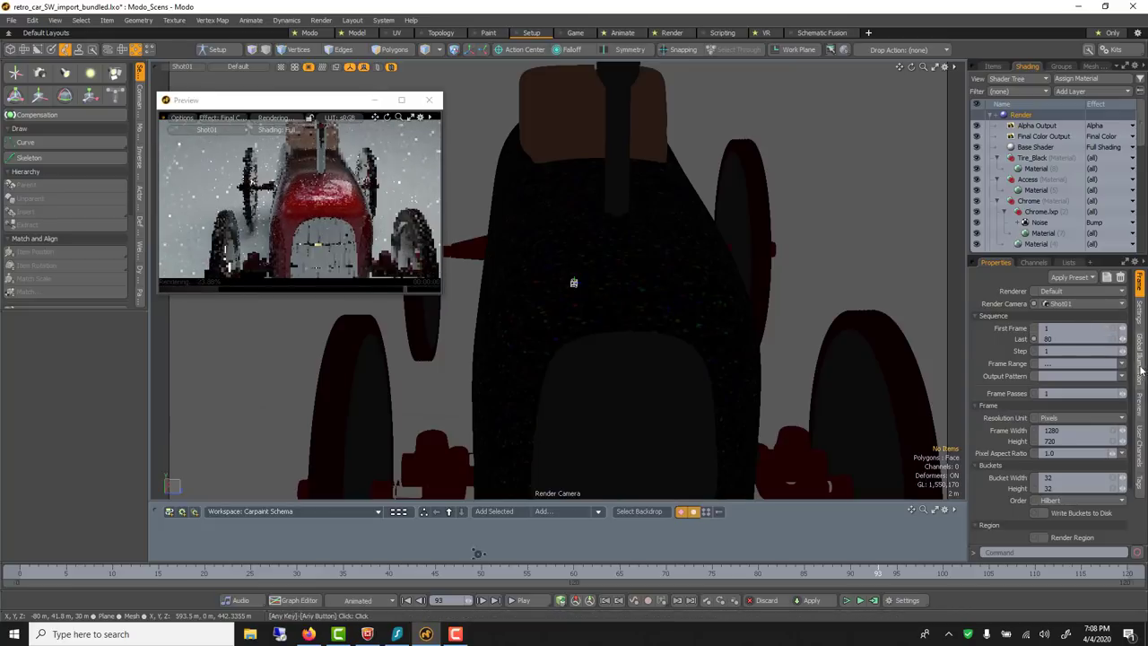
Set the render's Shading Rate to 0.2 pixels.
click(1140, 319)
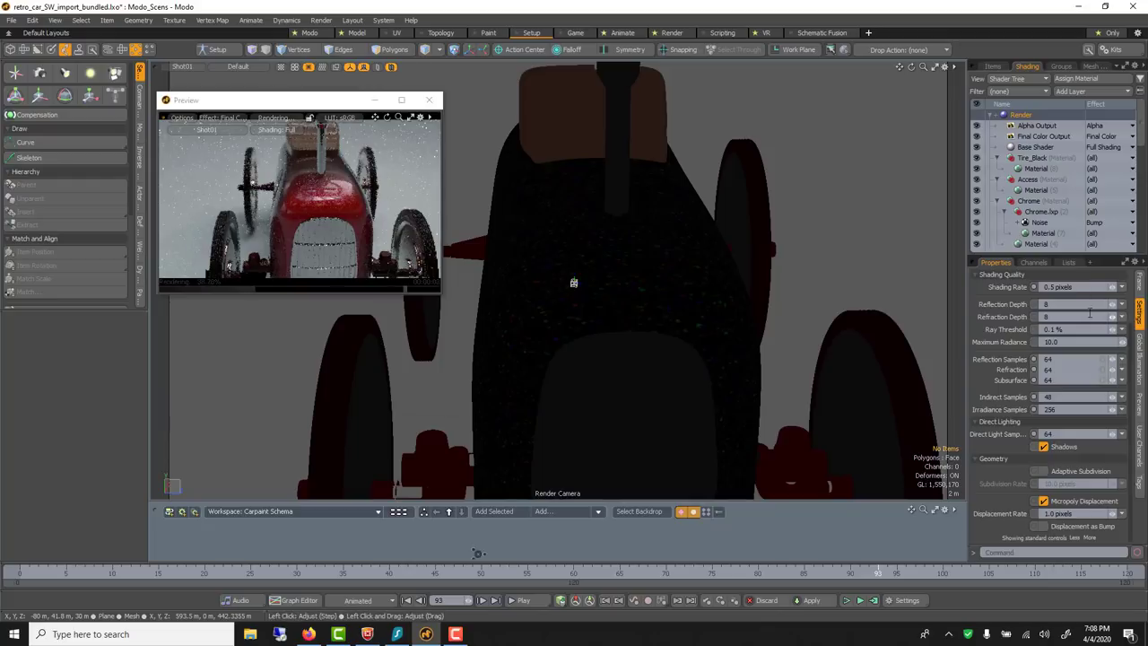
click(1064, 359)
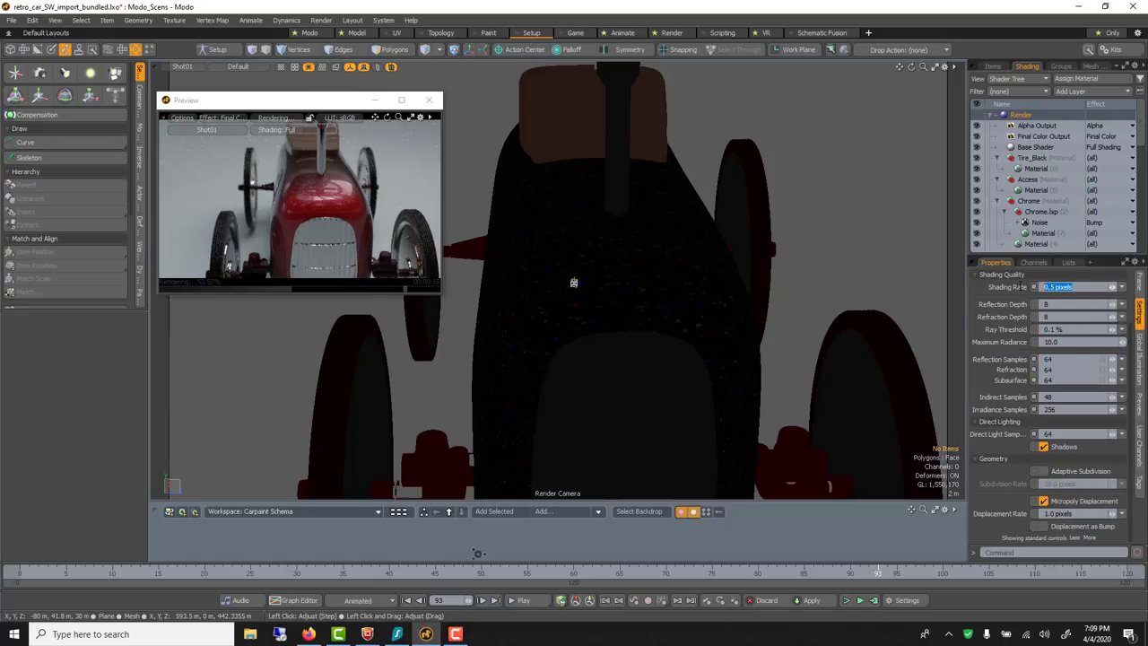
text(0)
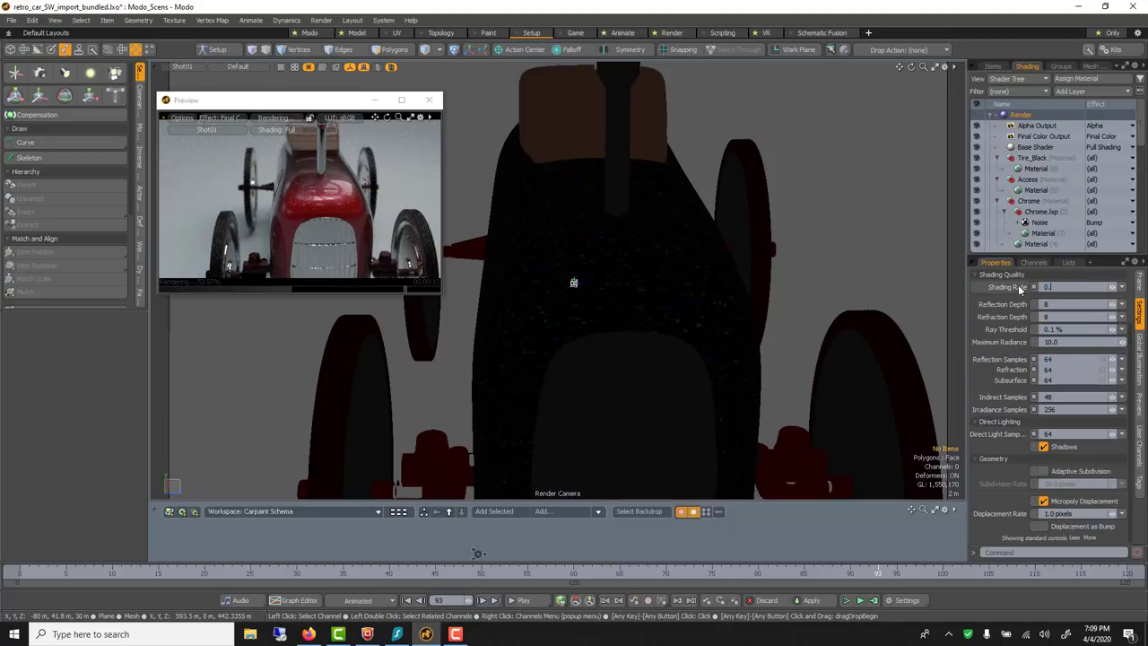
text(.2)
key(Return)
Raise the render's reflection, refraction and direct light samples to 256 each.
click(1062, 360)
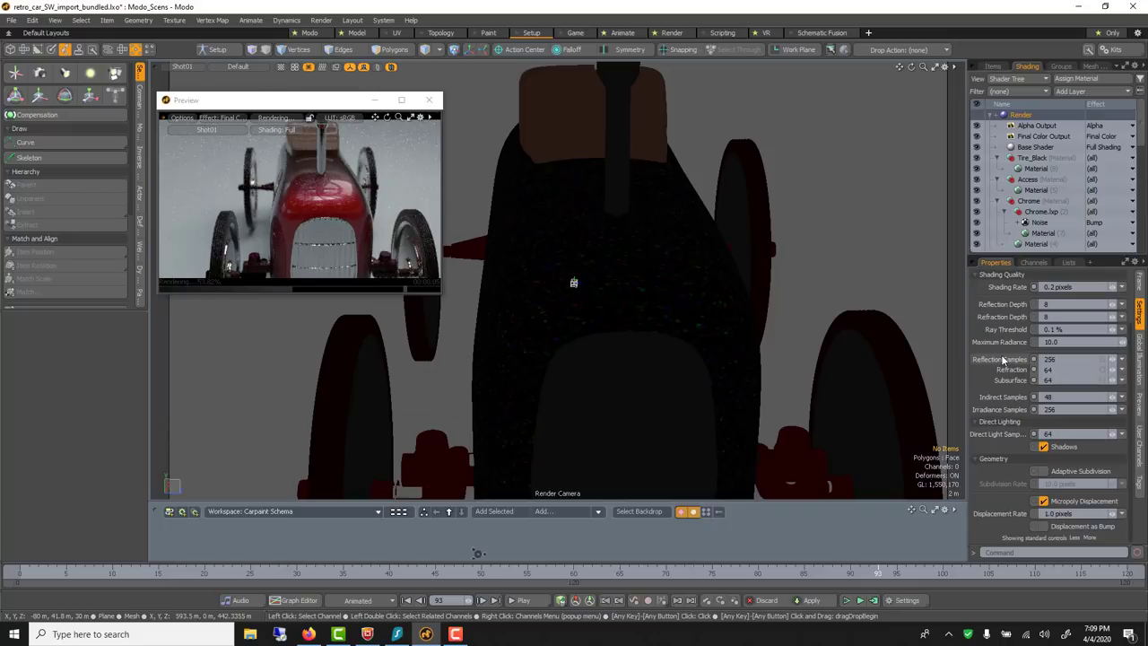
click(1064, 371)
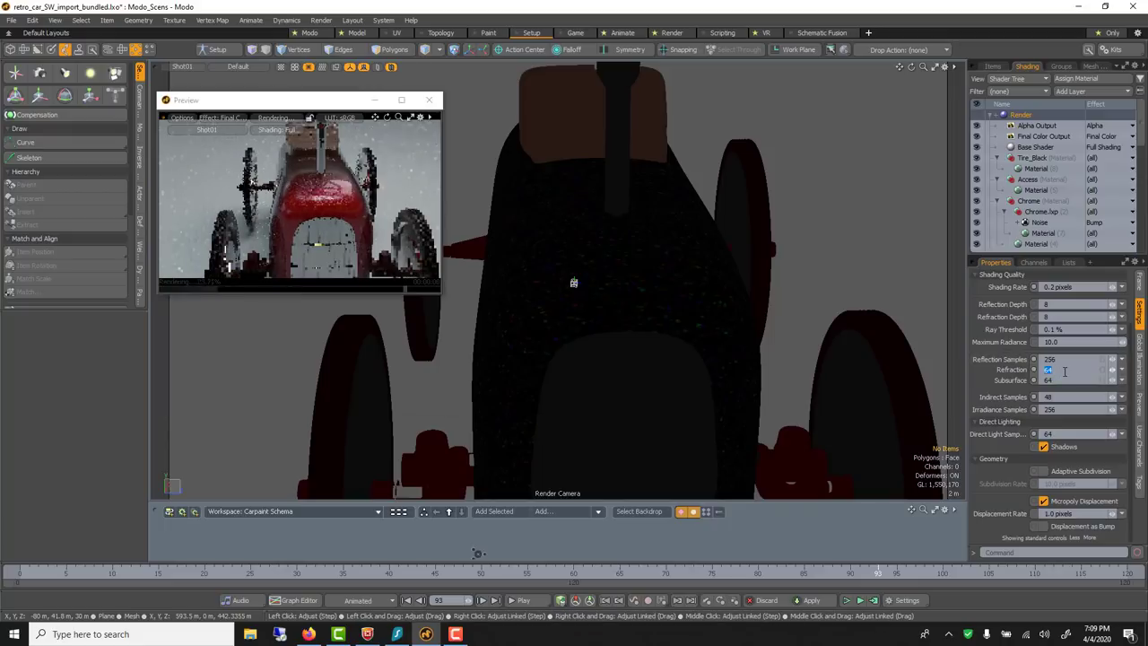
text(25)
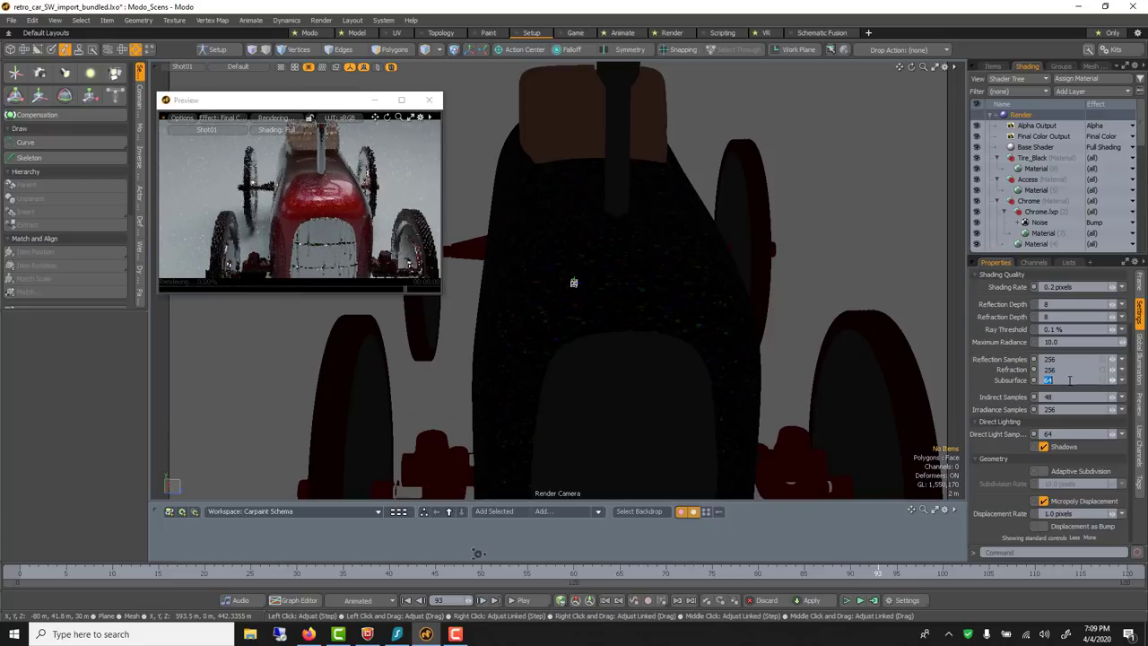
click(1064, 434)
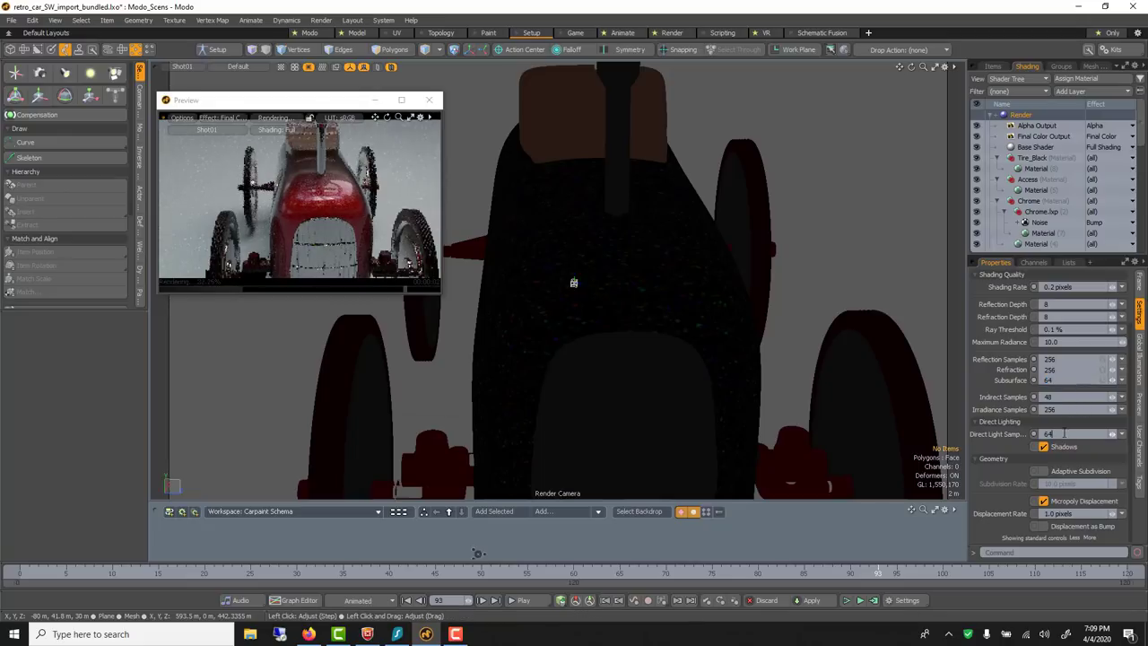
text(256)
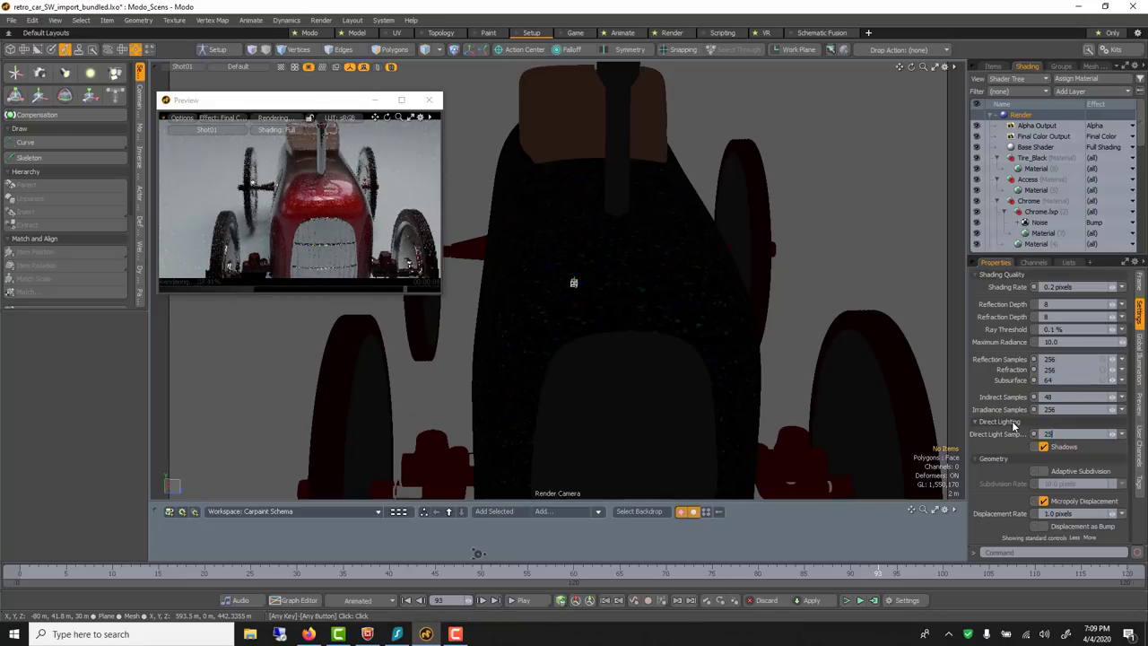
key(Return)
Set the render antialiasing to 128 Samples/Pixel.
scroll(1080, 359, up, 3)
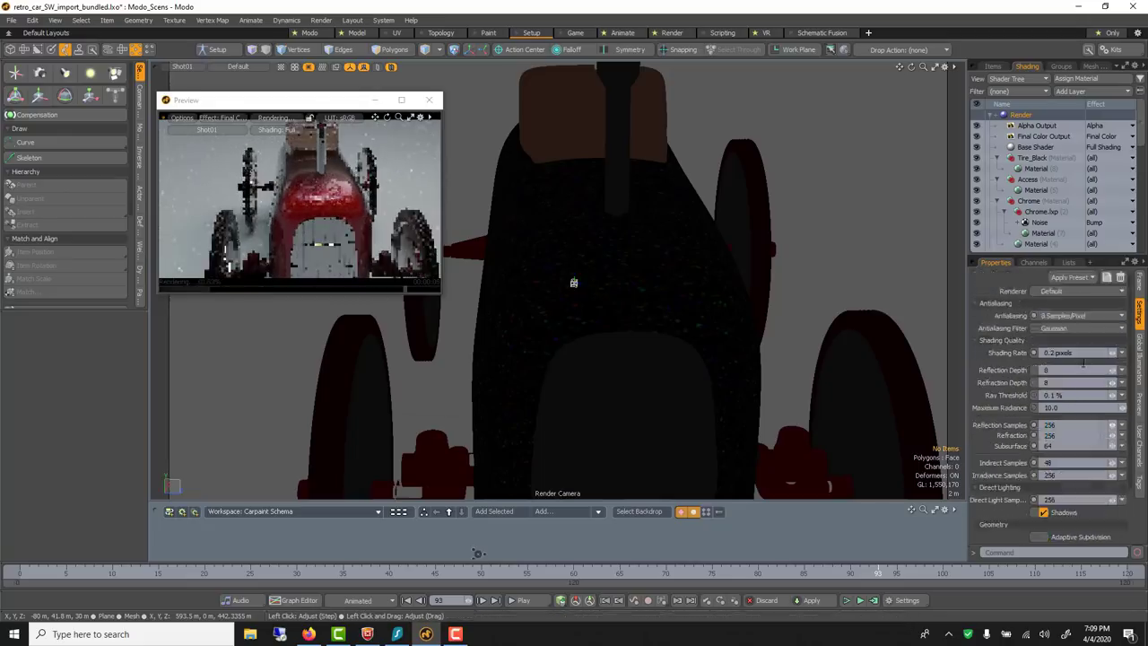
click(1062, 317)
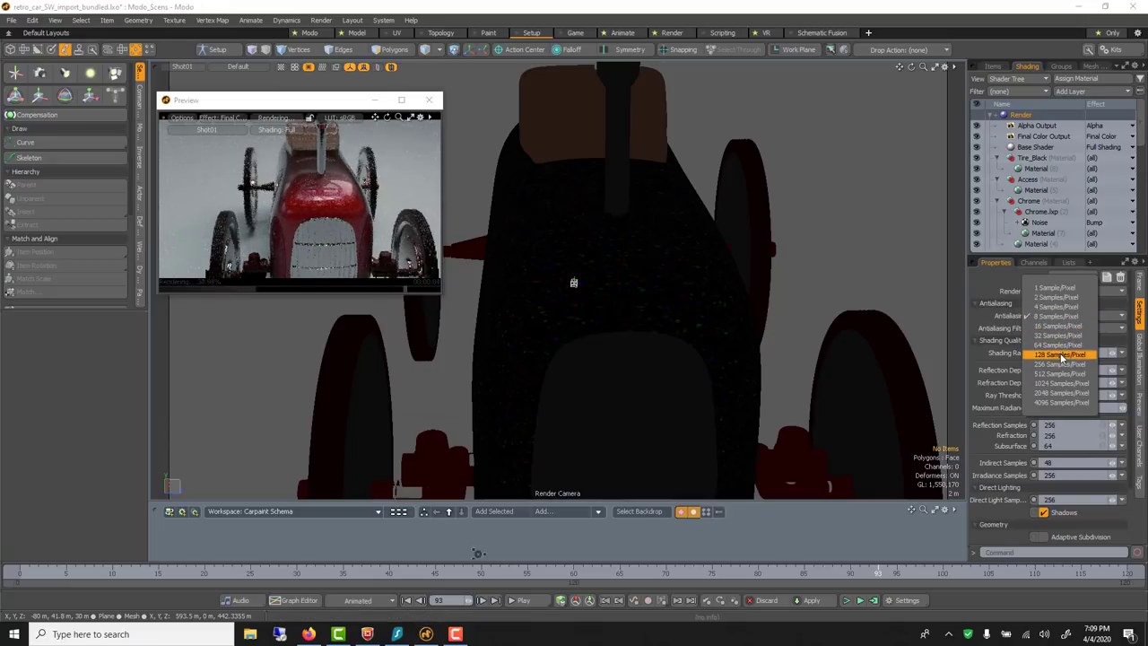
click(1062, 355)
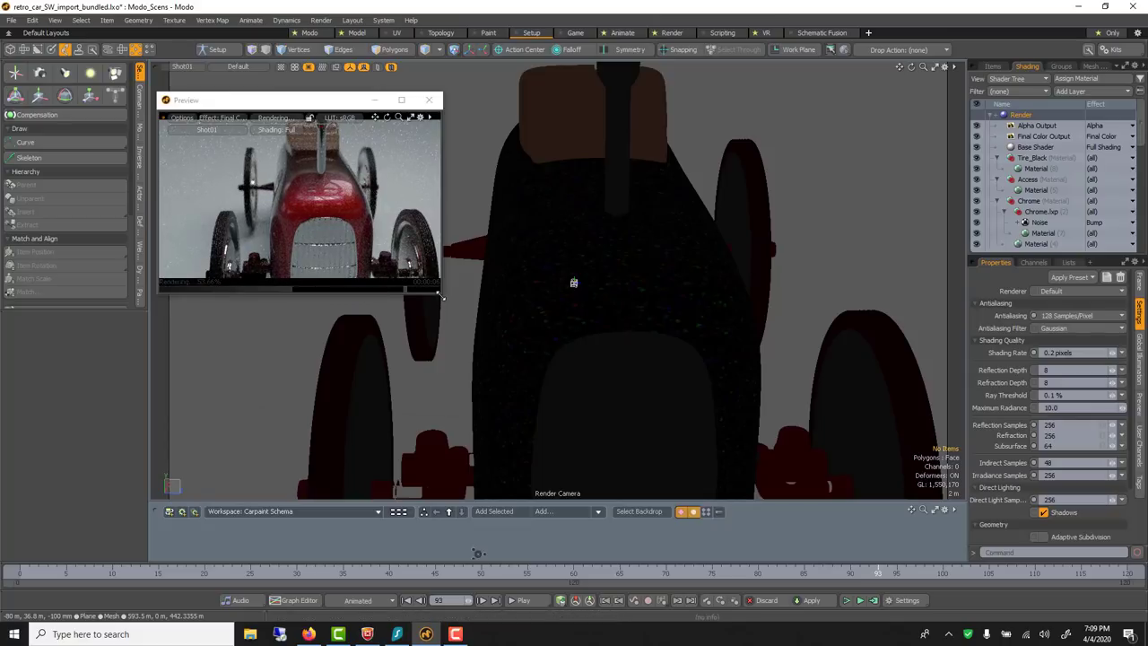
Enlarge the render Preview and move to frame 15 to check the depth of field early in the shot.
drag(439, 294, 613, 392)
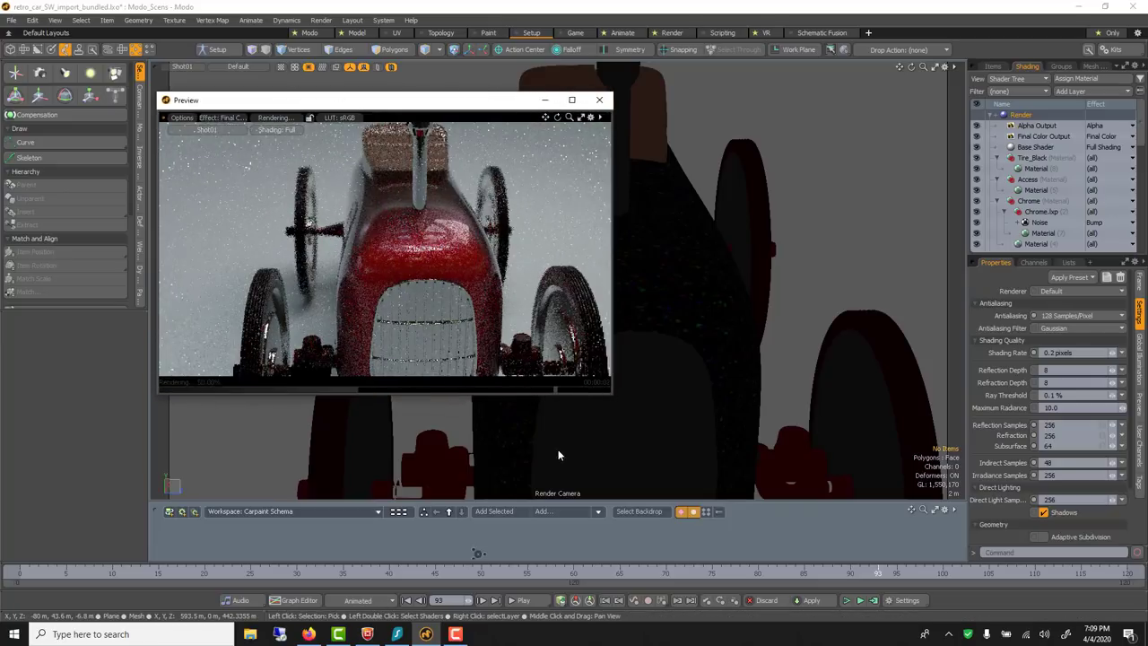
drag(711, 572, 158, 571)
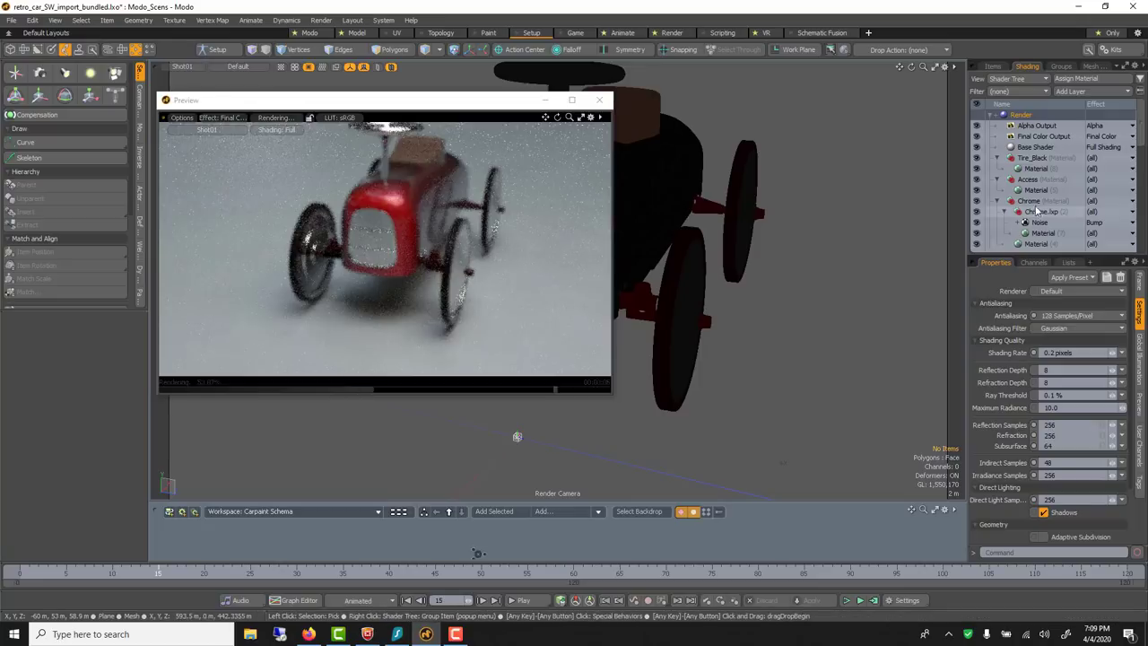
scroll(1039, 191, down, 6)
scroll(1040, 185, up, 6)
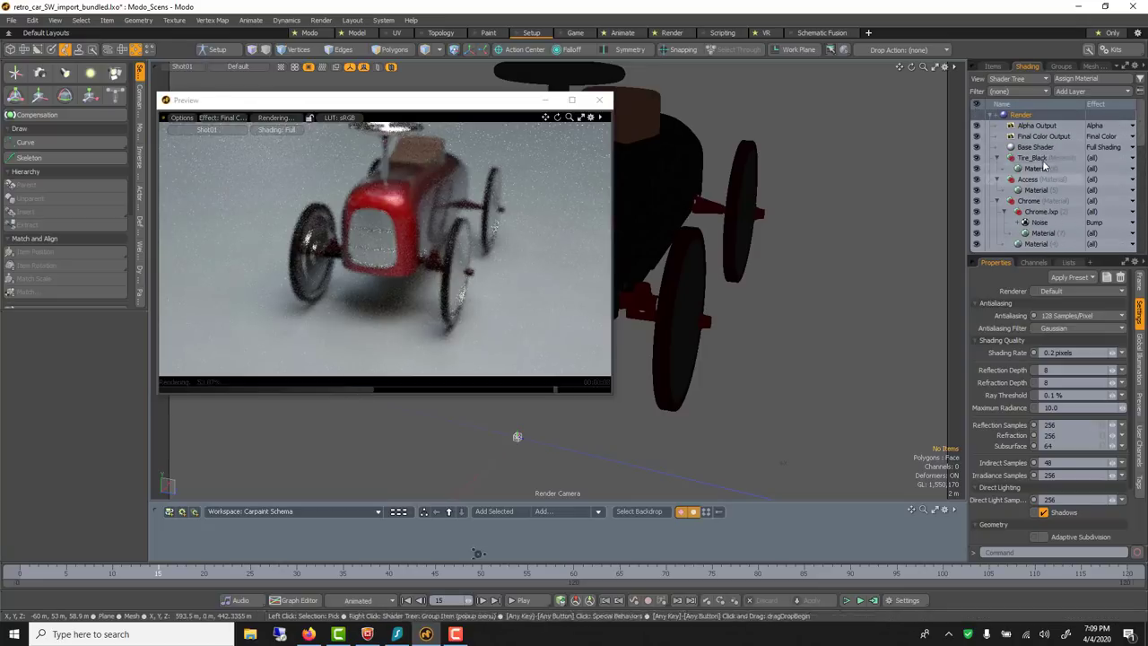
Select the Shot01 camera in the item list and set its depth of field F-Stop to 2.
click(991, 66)
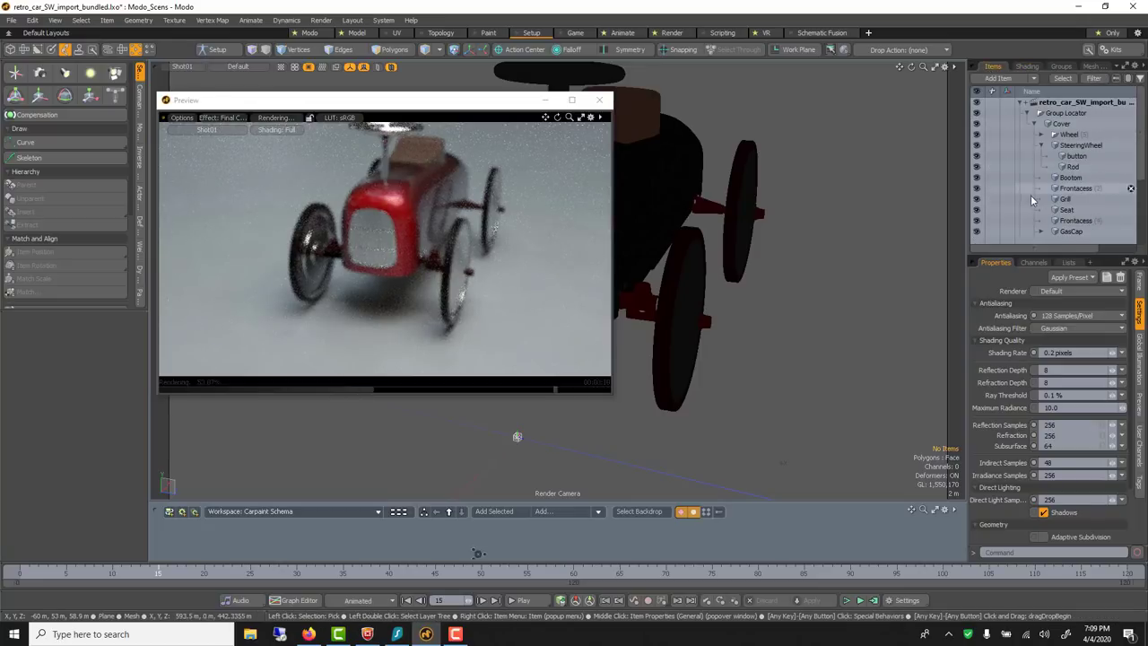
scroll(1049, 201, down, 3)
click(1065, 211)
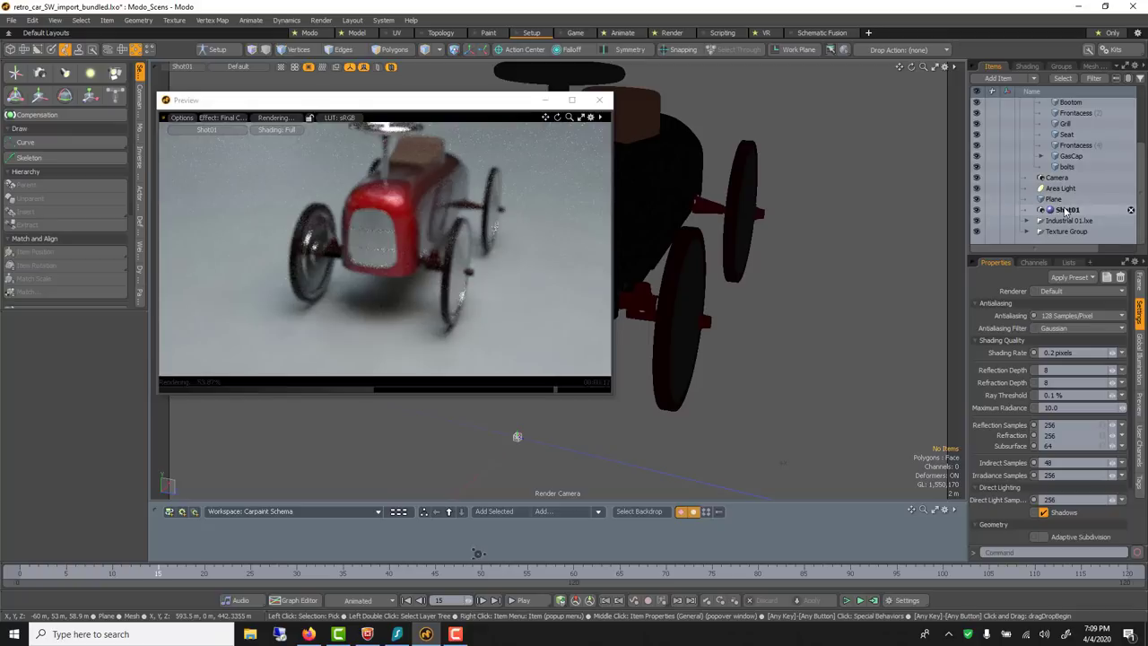
click(1065, 210)
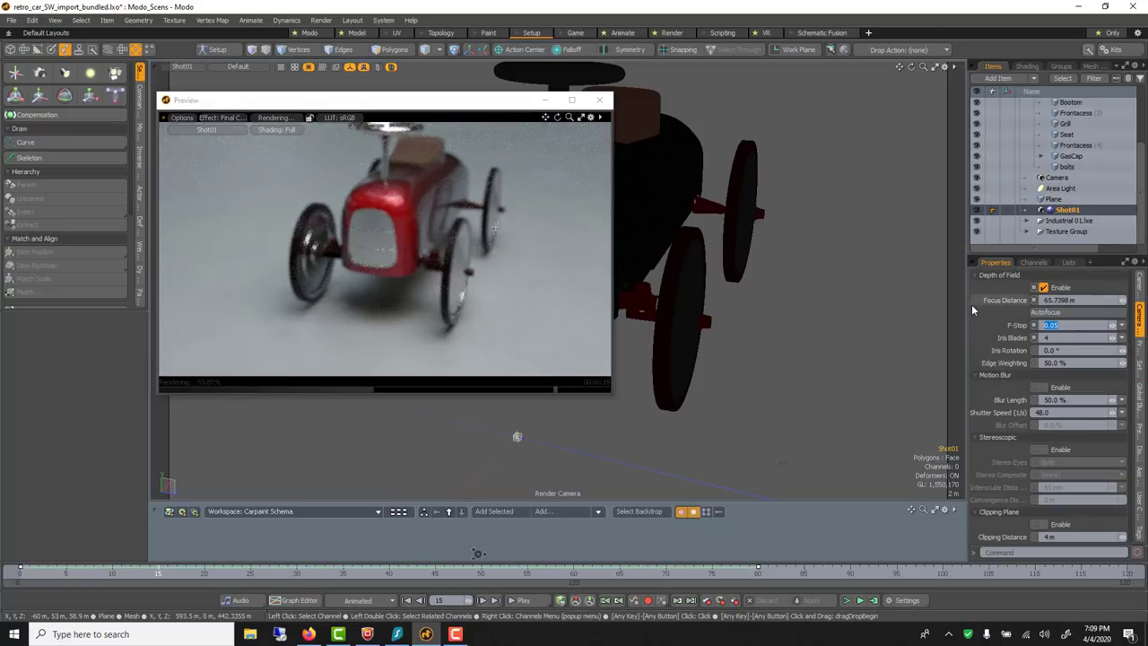
text(2)
key(Tab)
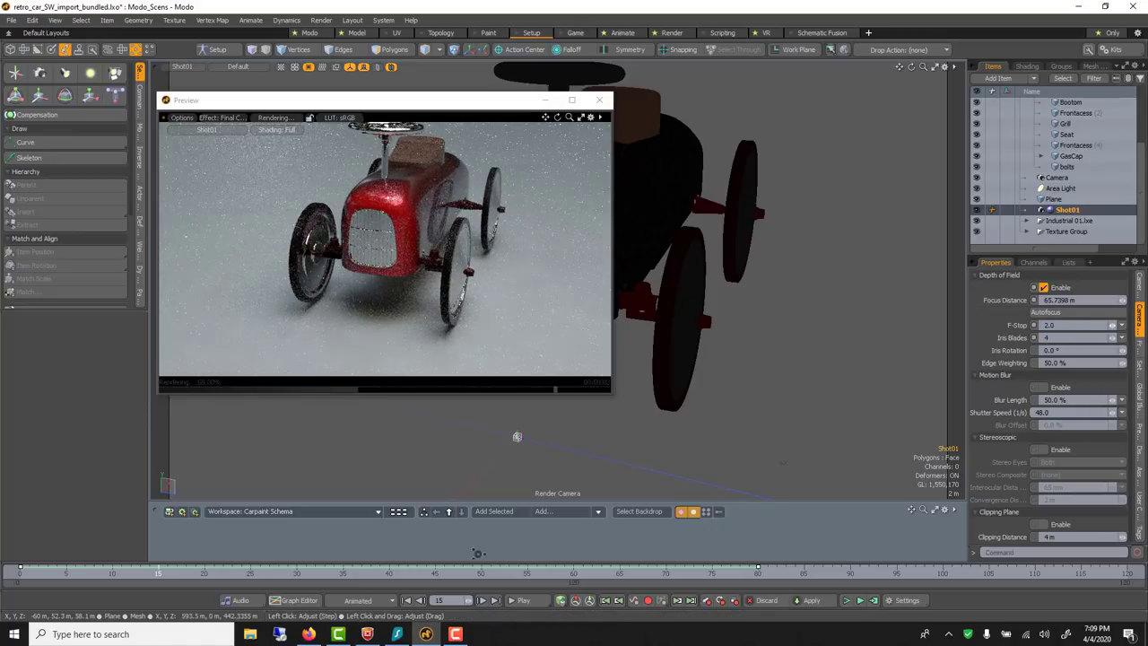
Try an F-Stop of 0.5 on the Shot01 camera, then lower it to 0.1.
click(1075, 327)
text(.5)
key(Return)
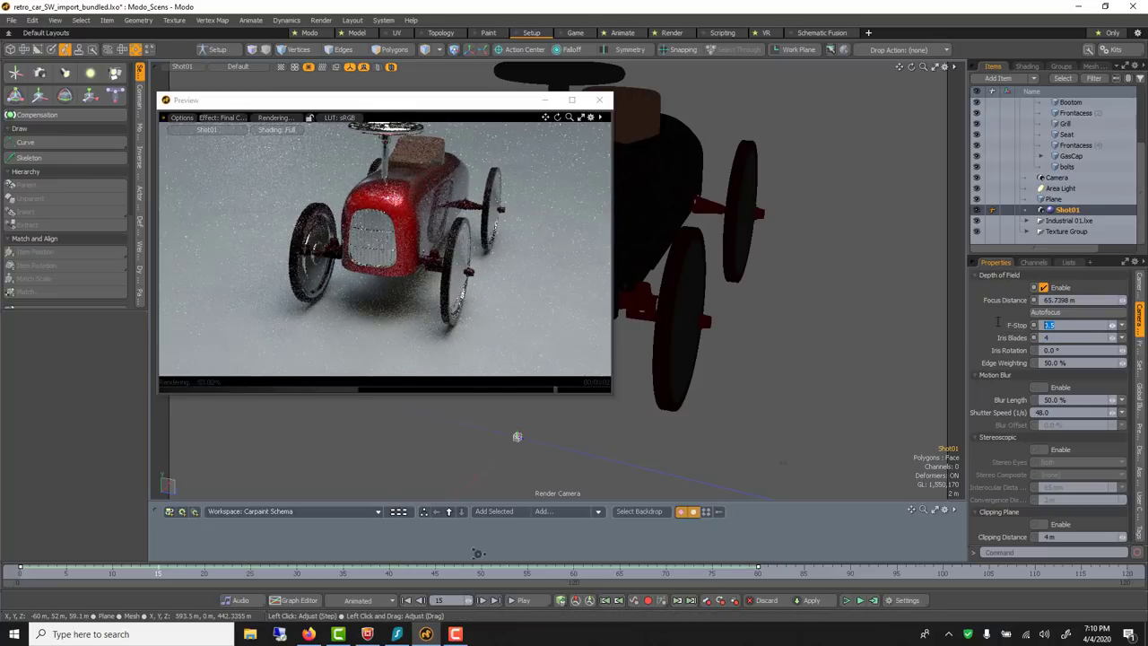
text(.1)
key(Tab)
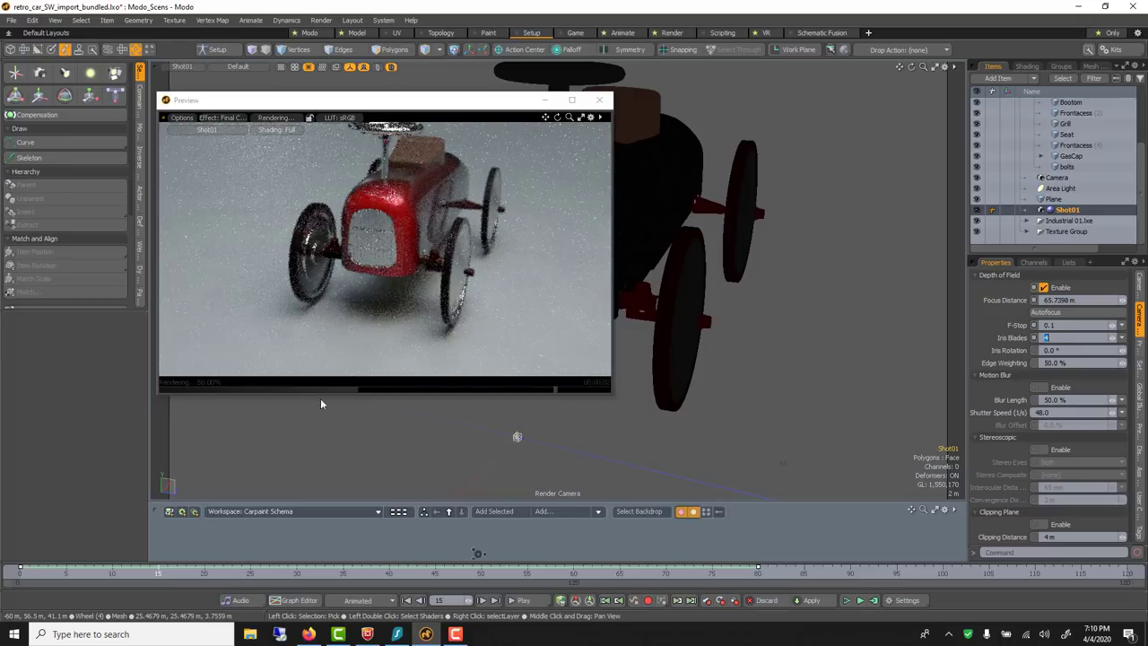
click(1069, 337)
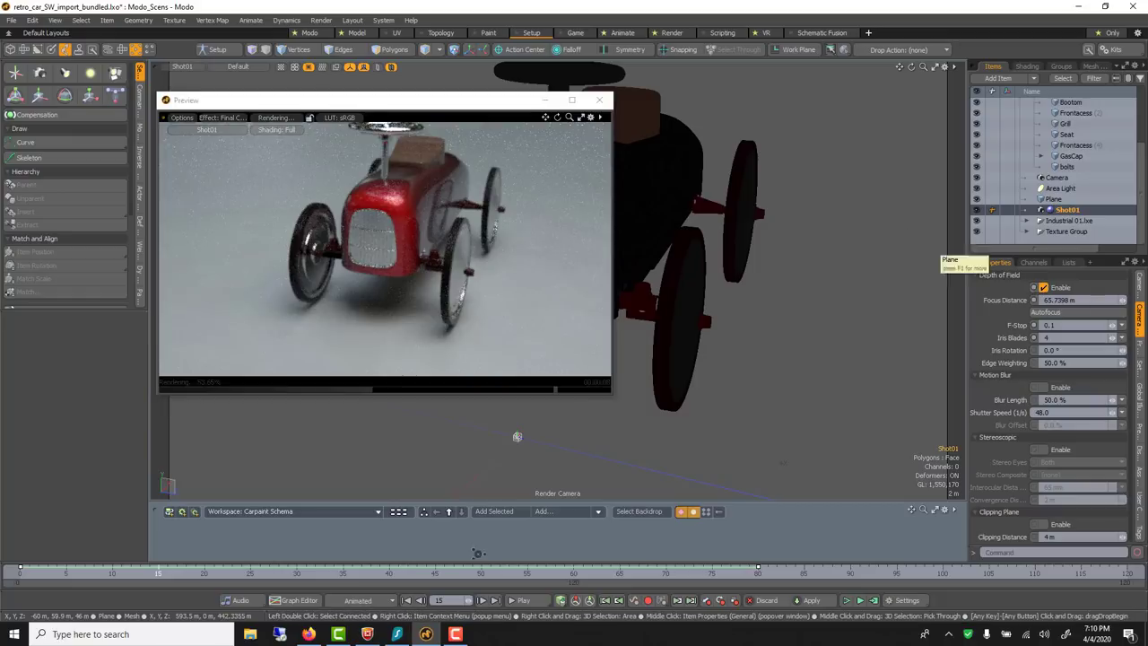
drag(359, 100, 427, 151)
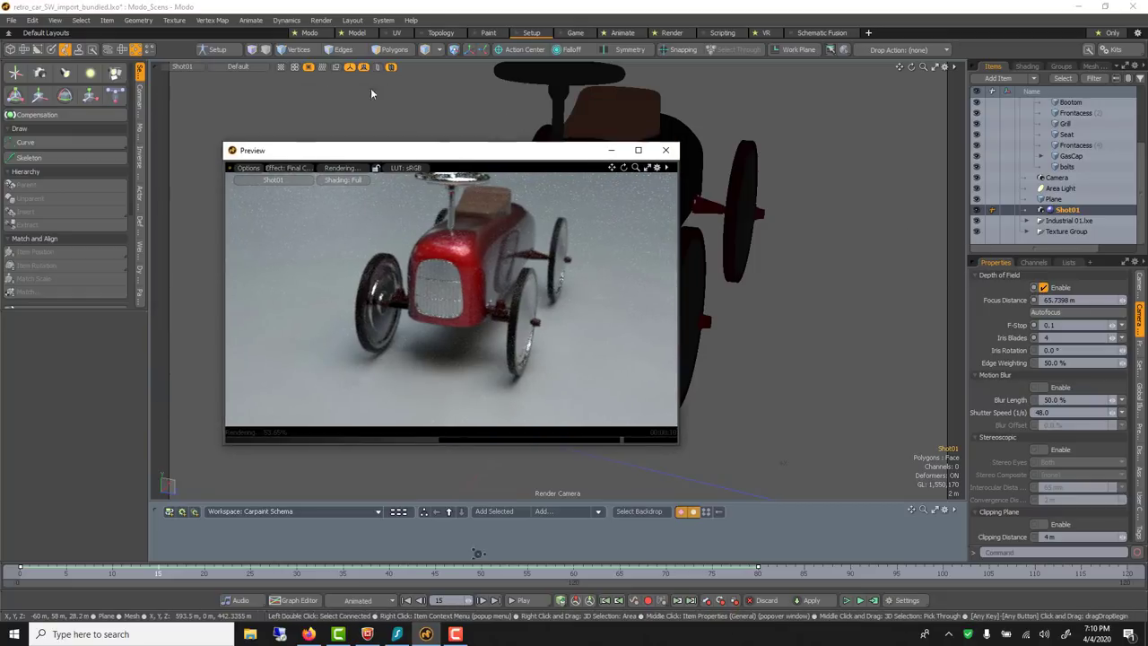
click(320, 20)
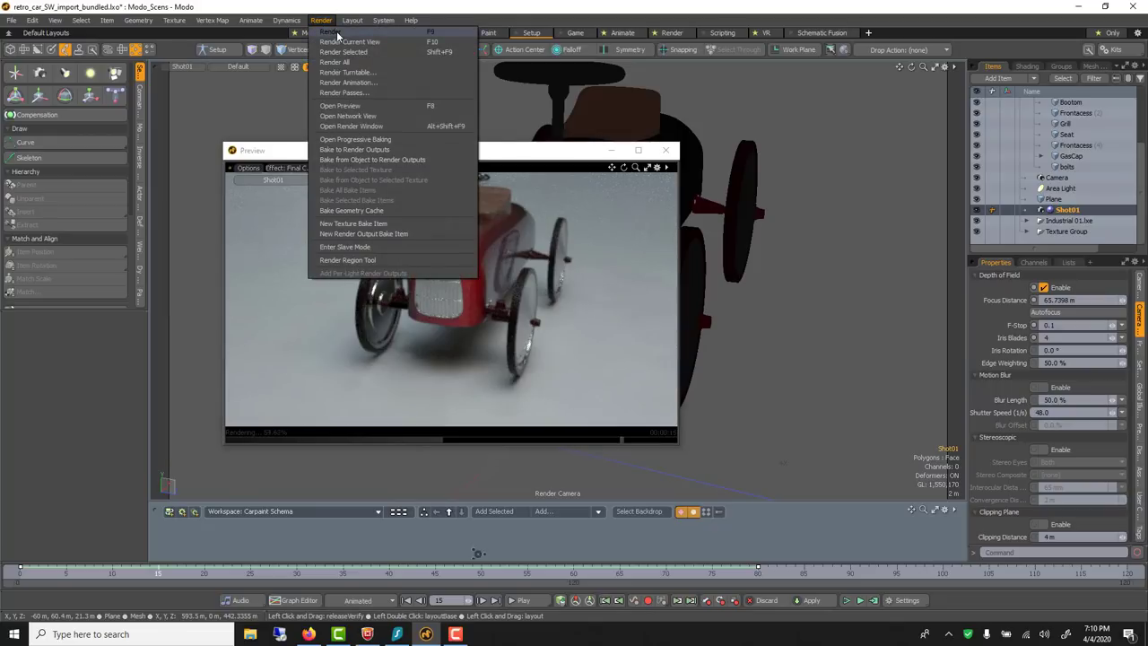
click(414, 6)
click(324, 21)
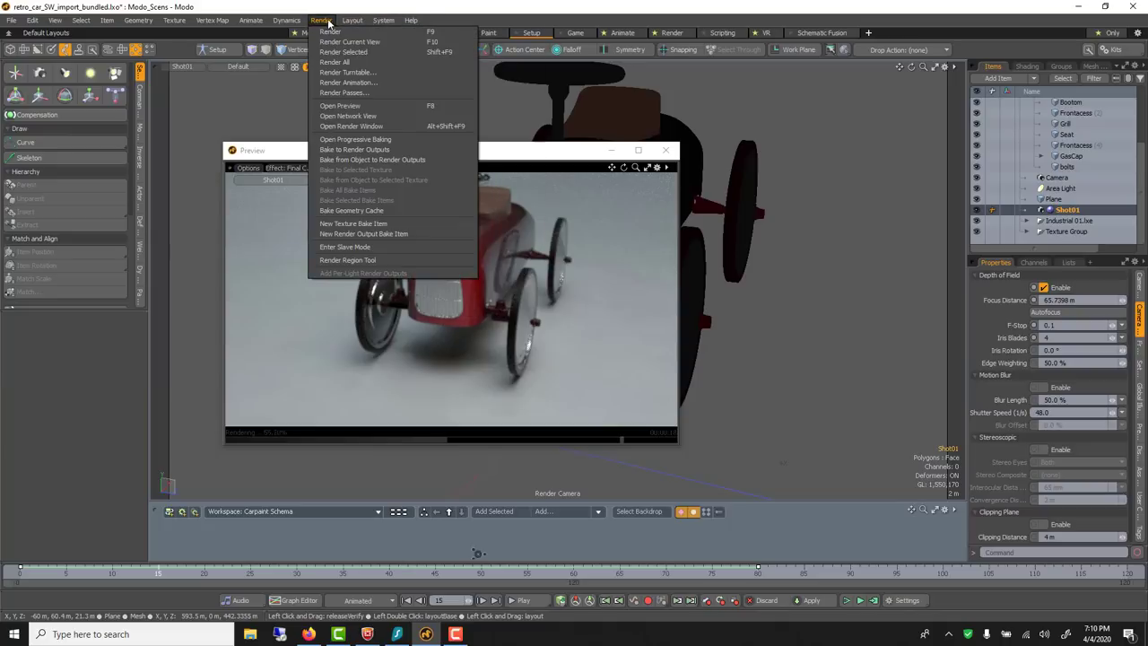
click(352, 20)
Return to frame 0 and reframe the Shot01 camera so the car sits lower with its steering wheel in view.
drag(508, 572, 251, 572)
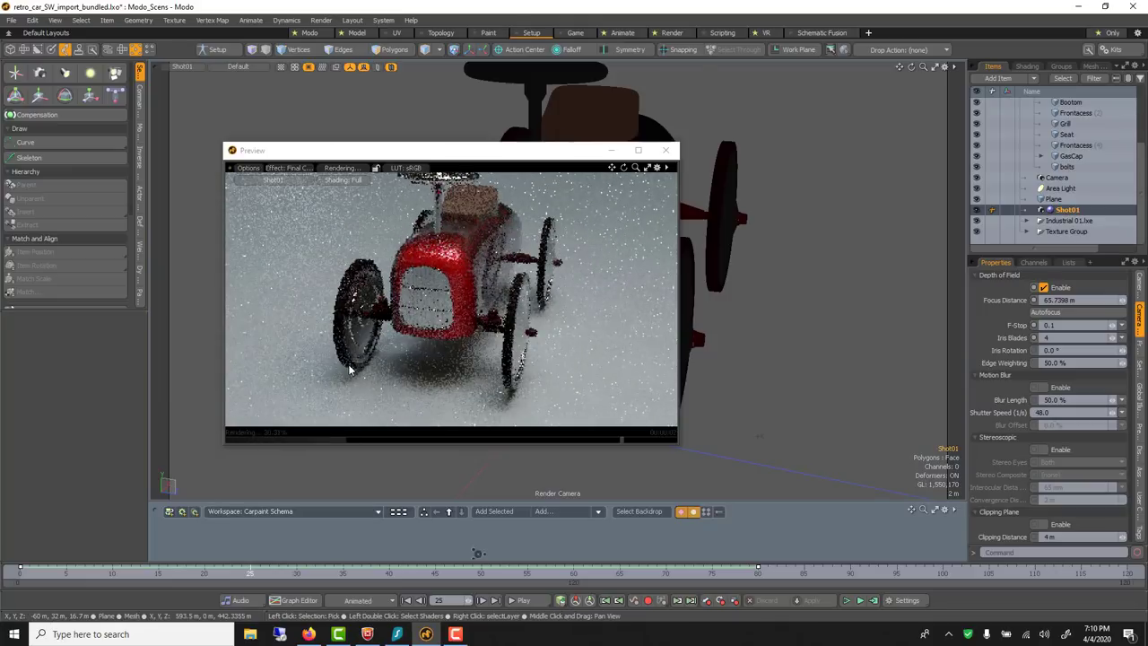
drag(188, 576, 20, 577)
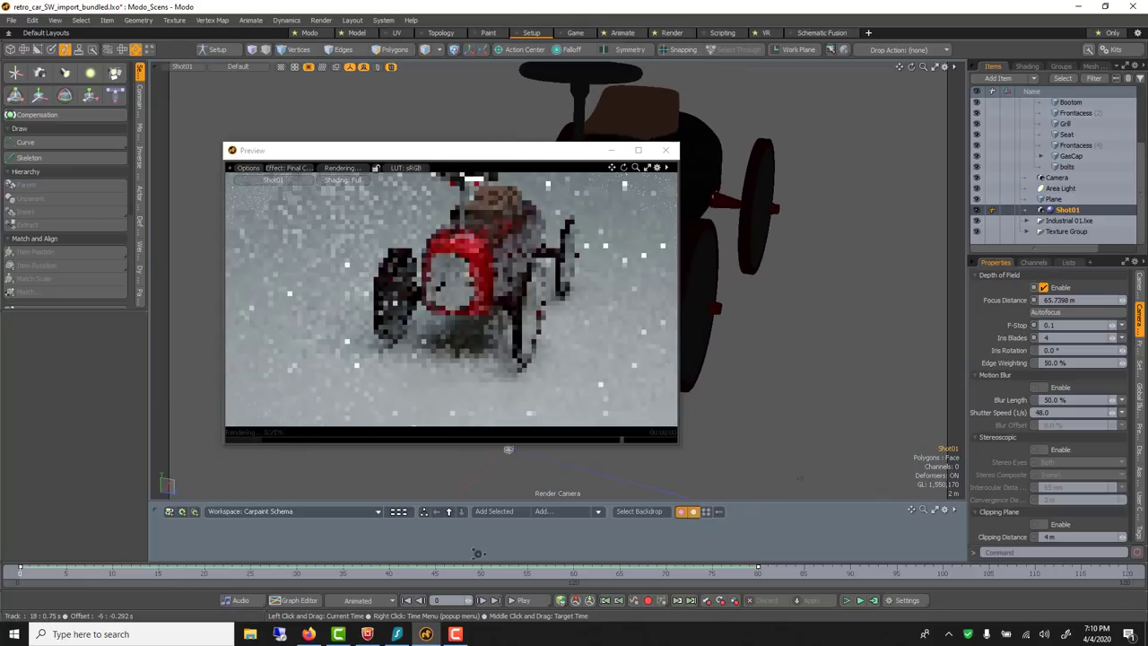
scroll(1069, 155, up, 3)
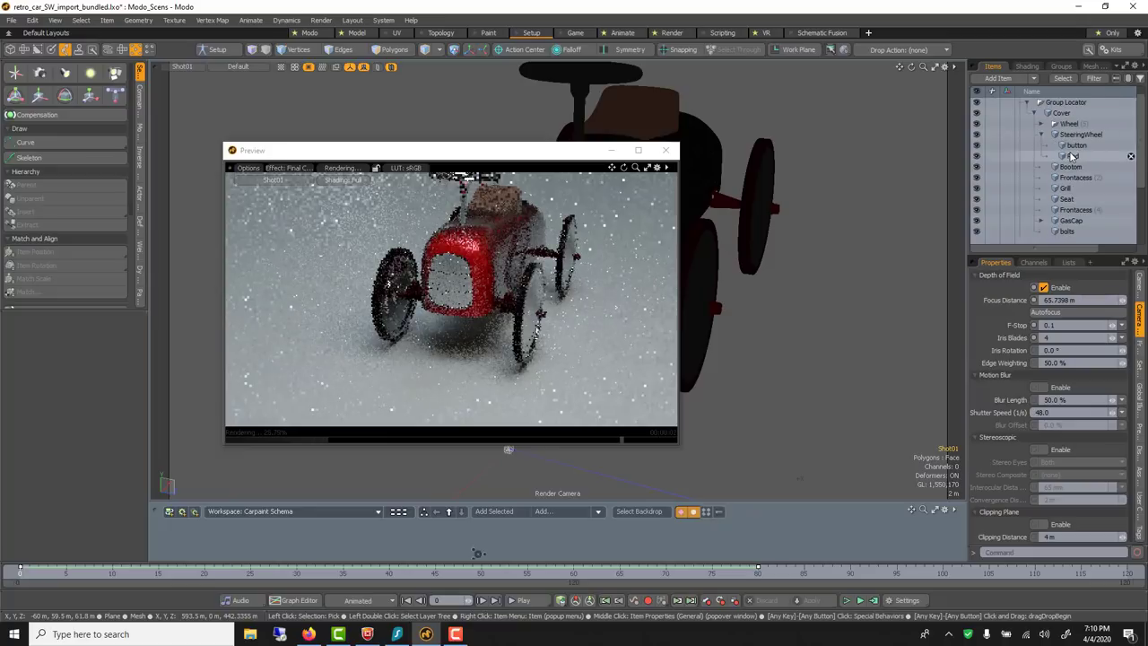
scroll(1069, 155, down, 3)
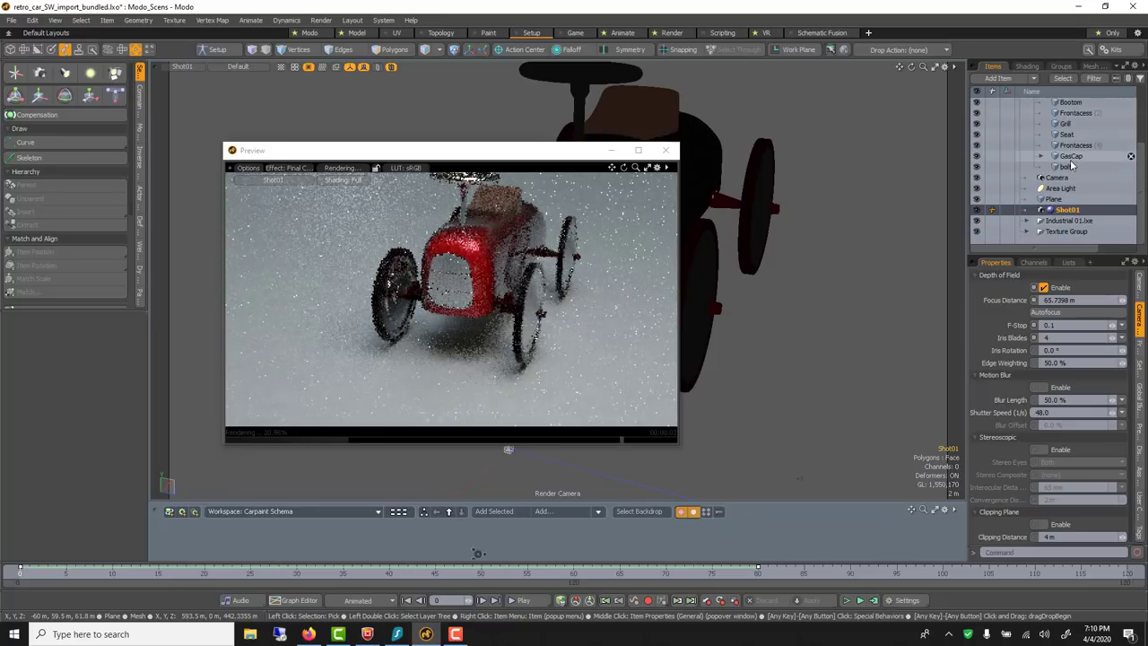
click(1068, 212)
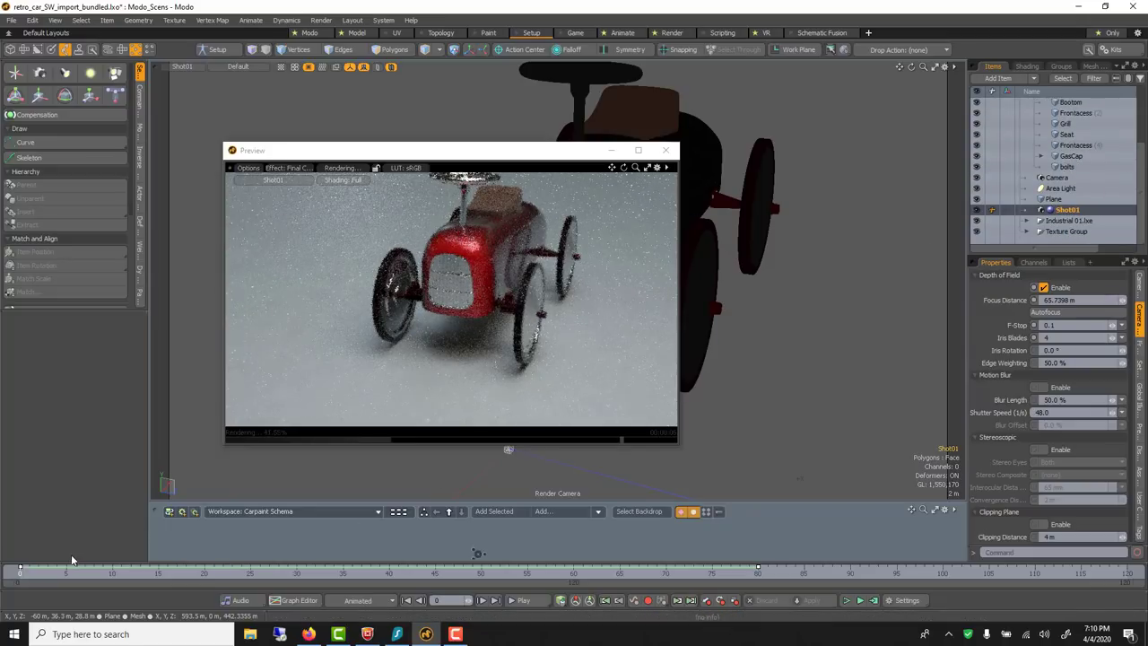
drag(319, 150, 208, 136)
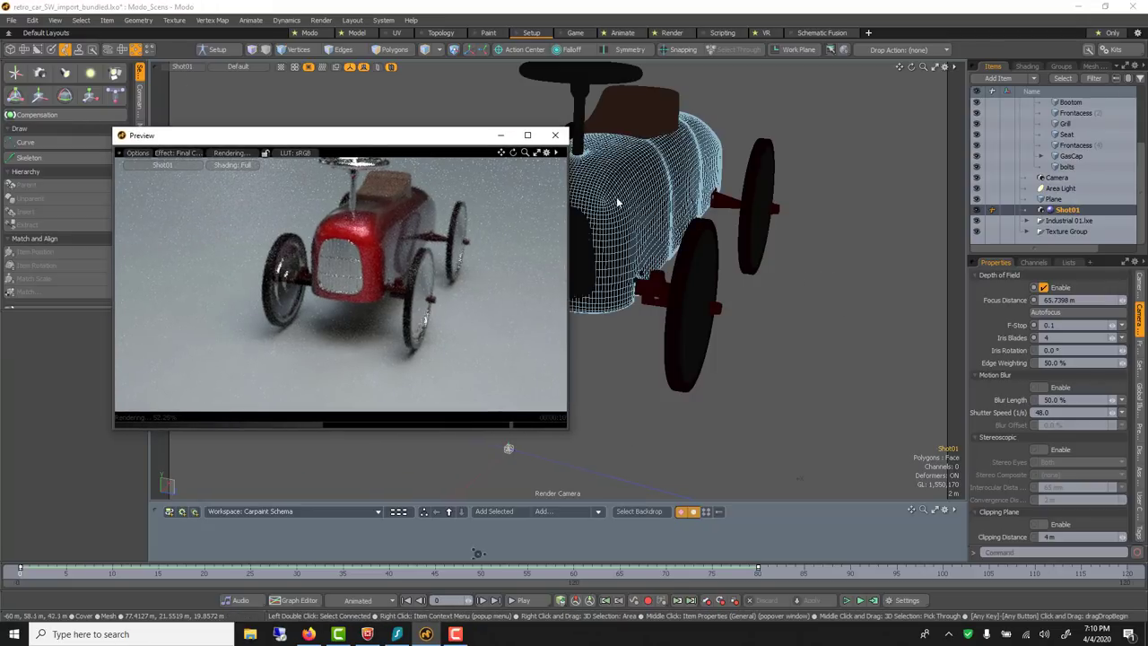
alt+shift+drag(649, 205, 646, 245)
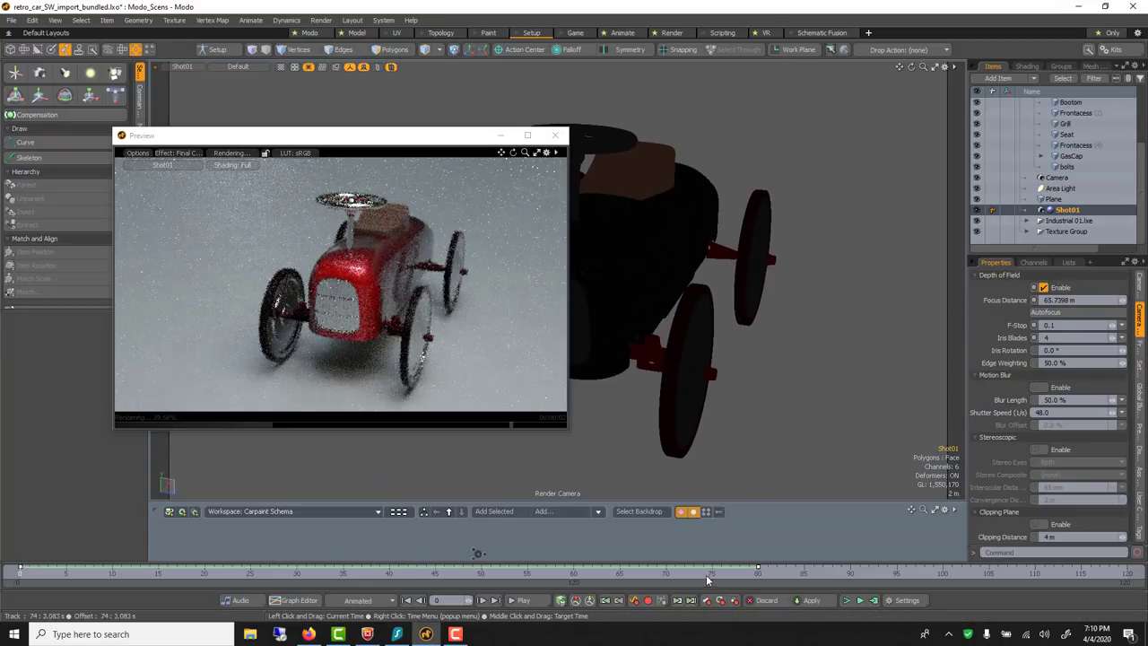
Move to frame 80 and pull the Shot01 camera back so the car's grille and front wheels fit in the frame.
click(755, 572)
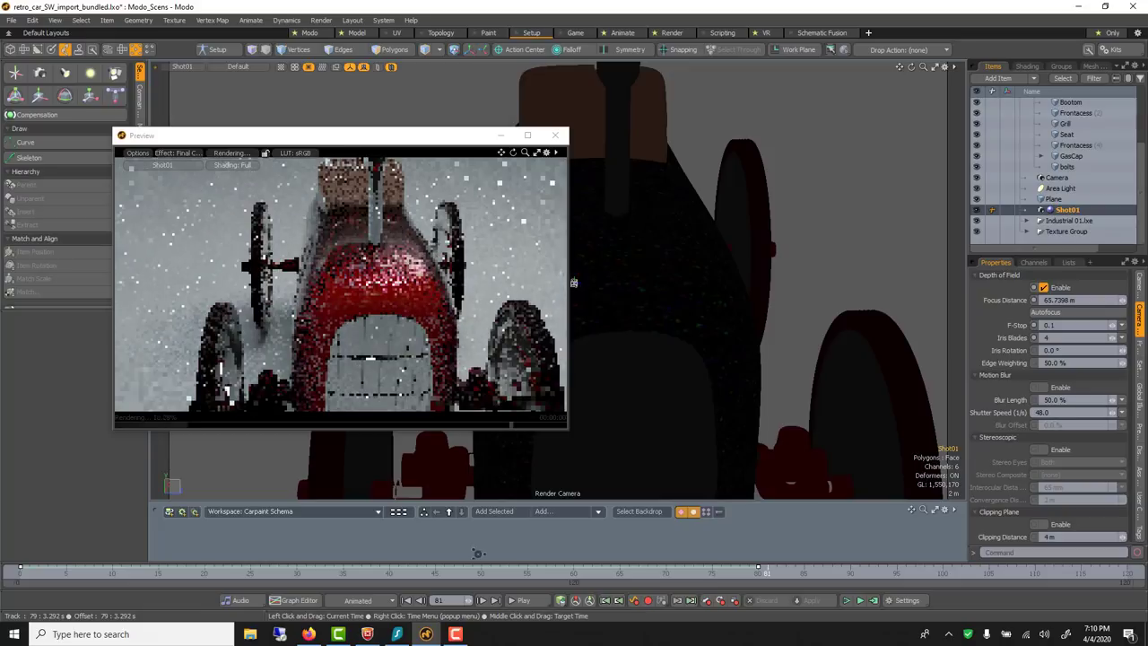
drag(766, 572, 757, 572)
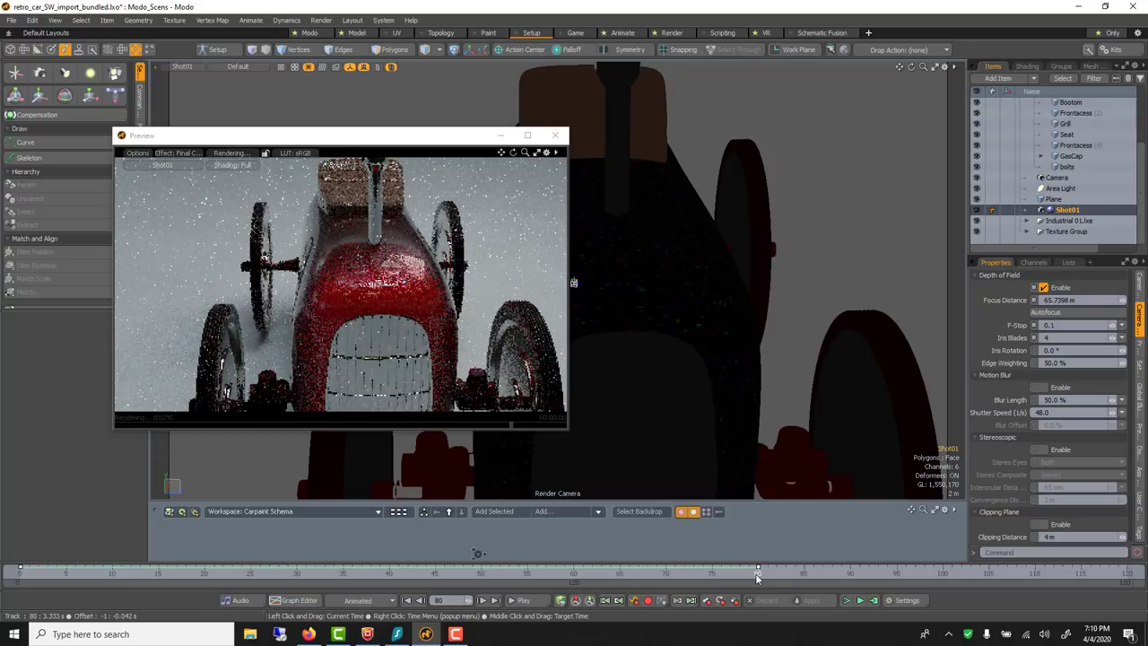
alt+shift+drag(701, 382, 686, 373)
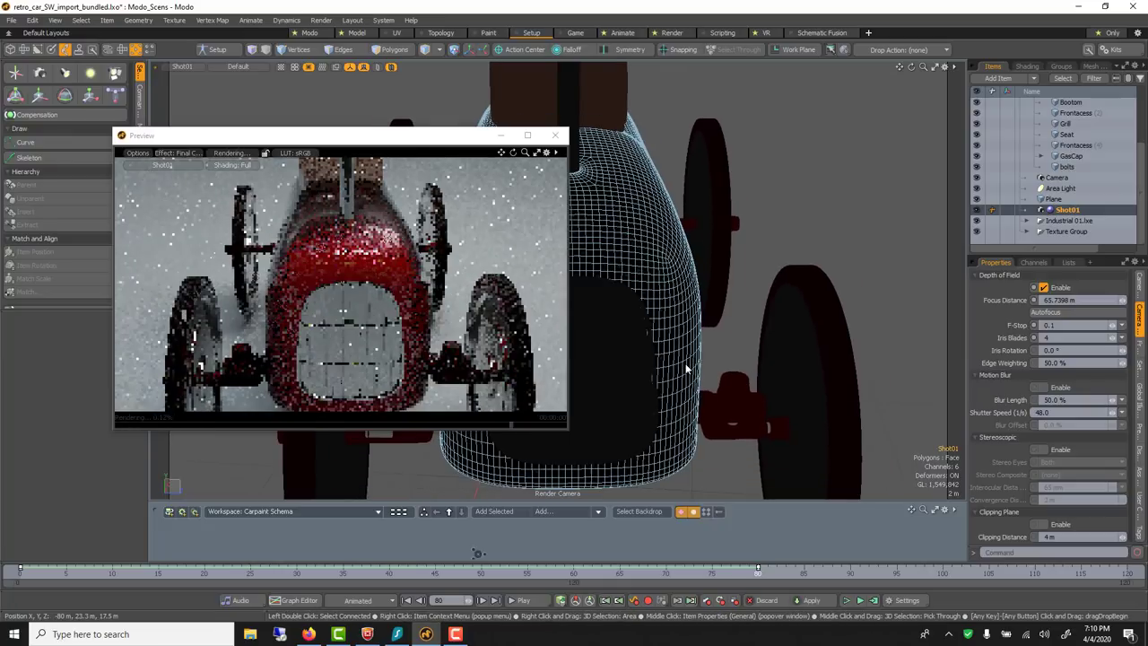
scroll(686, 366, down, 1)
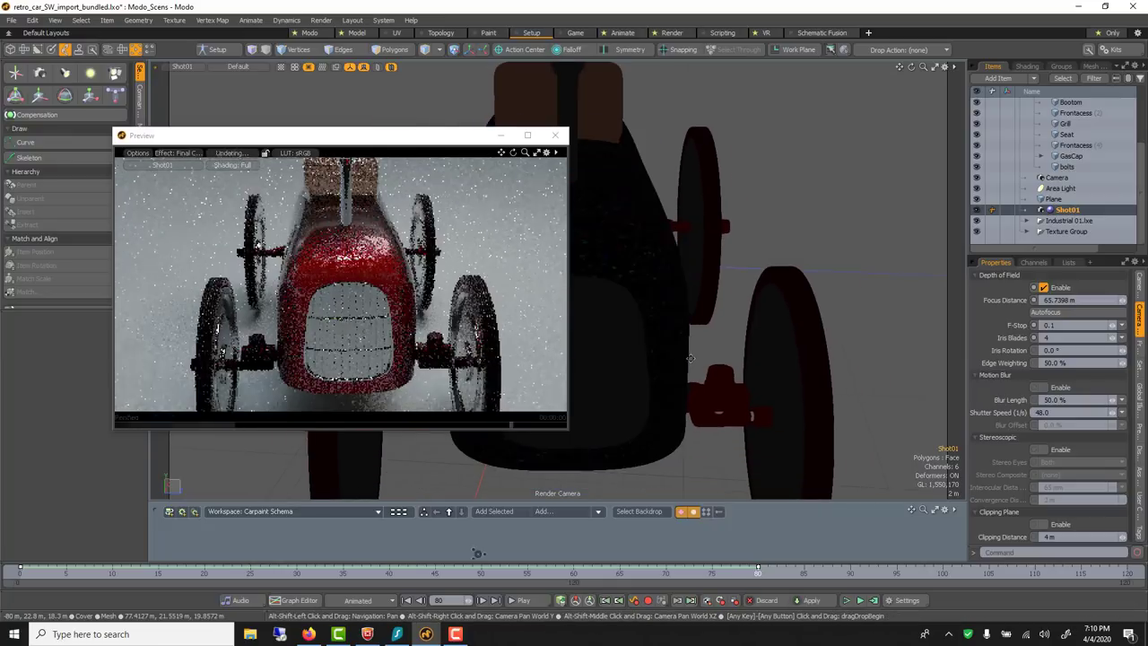
alt+shift+drag(687, 363, 692, 355)
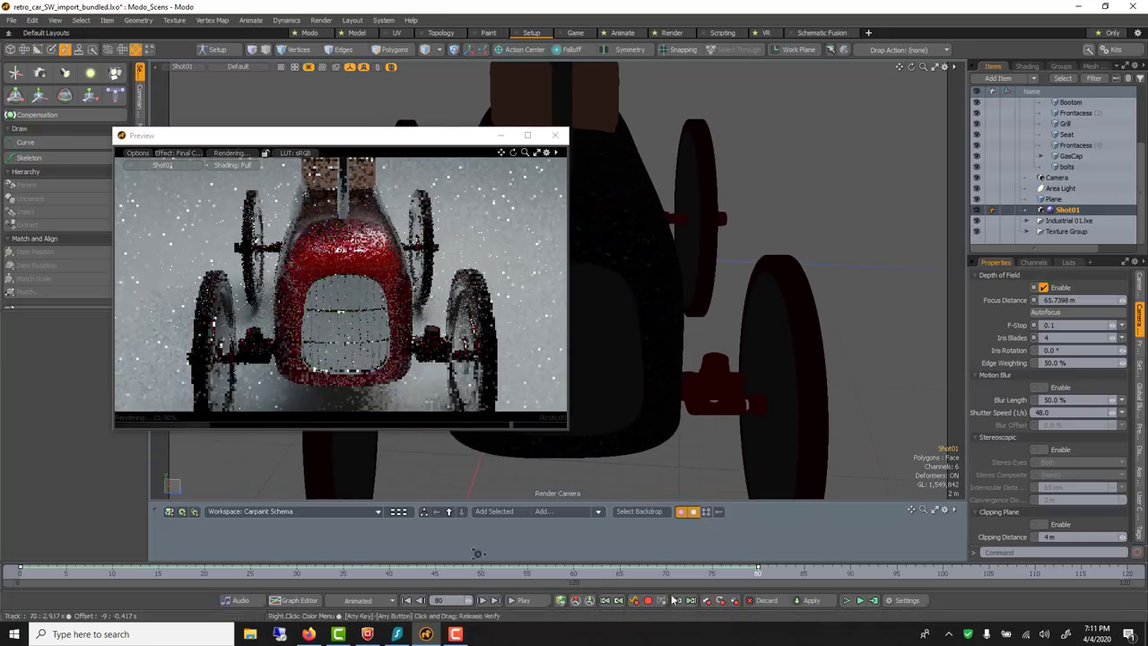
Go back to frame 0 and reframe the Shot01 camera so the whole car shows further left in the shot.
drag(761, 578, 0, 472)
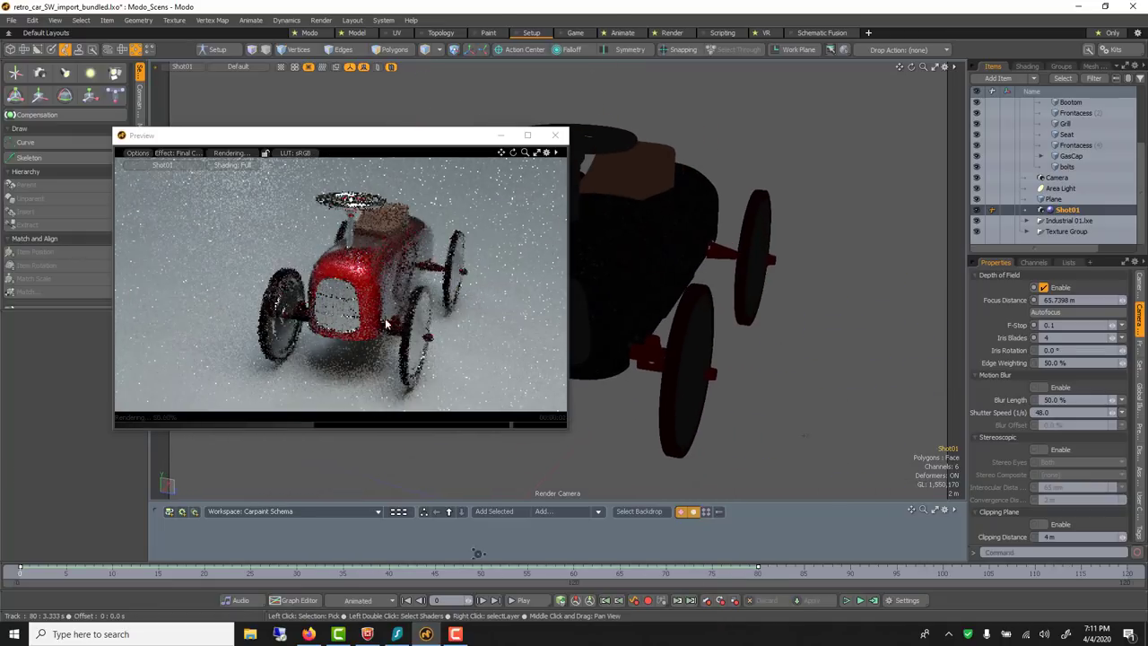
drag(20, 573, 0, 518)
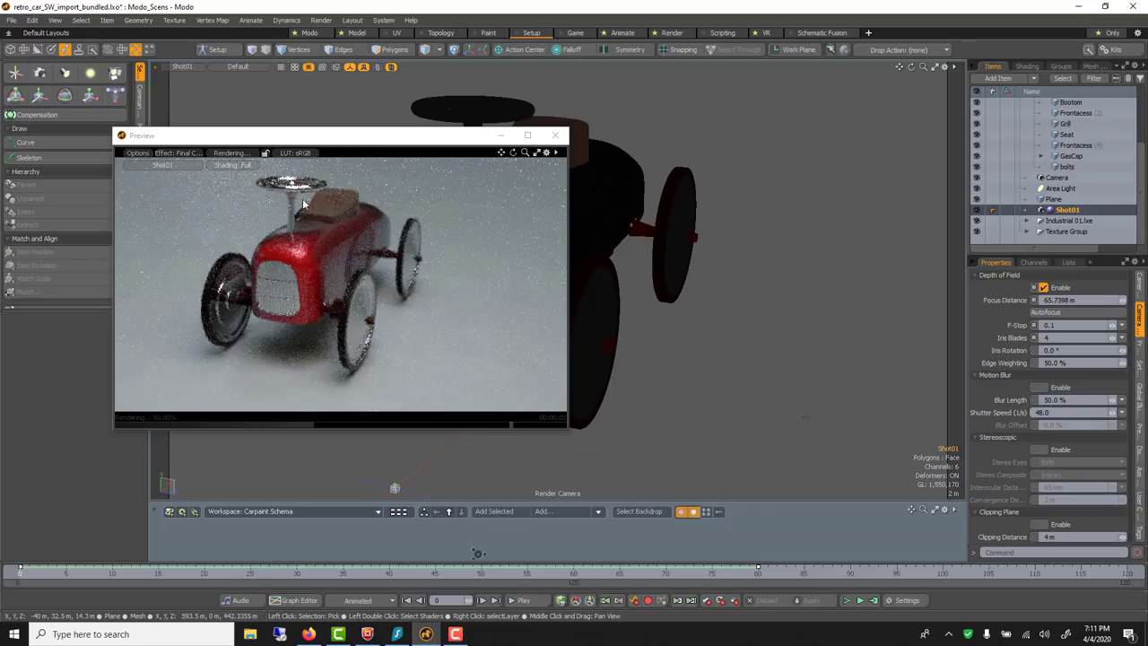
click(300, 260)
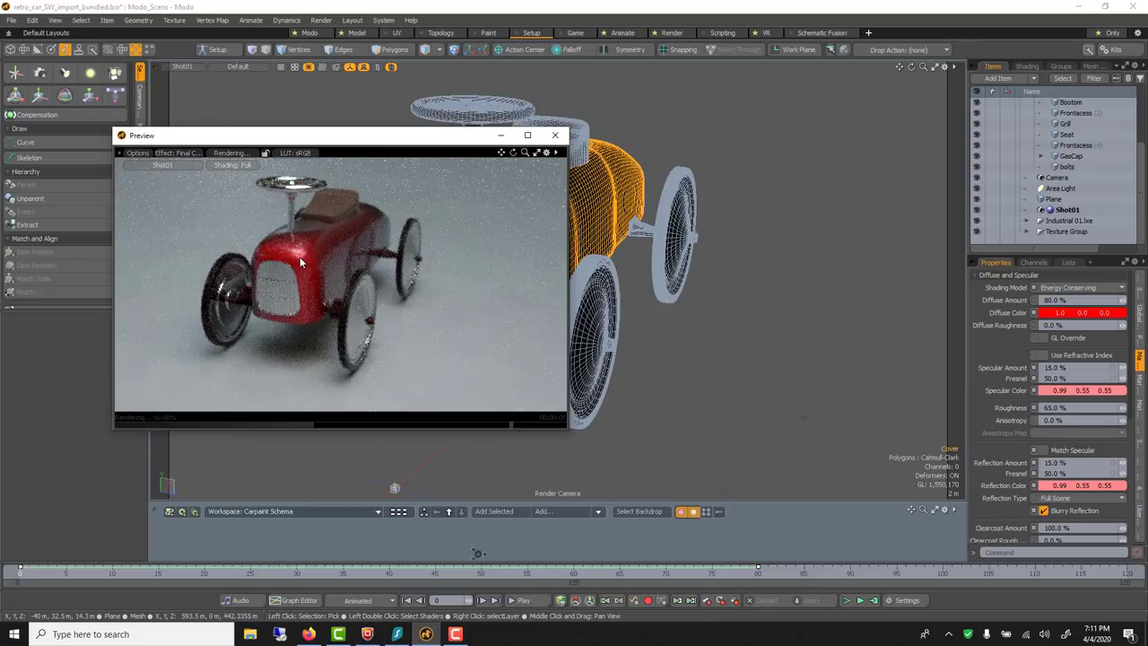
Reselect the Shot01 camera and set its depth of field F-Stop to 0.2.
click(1072, 211)
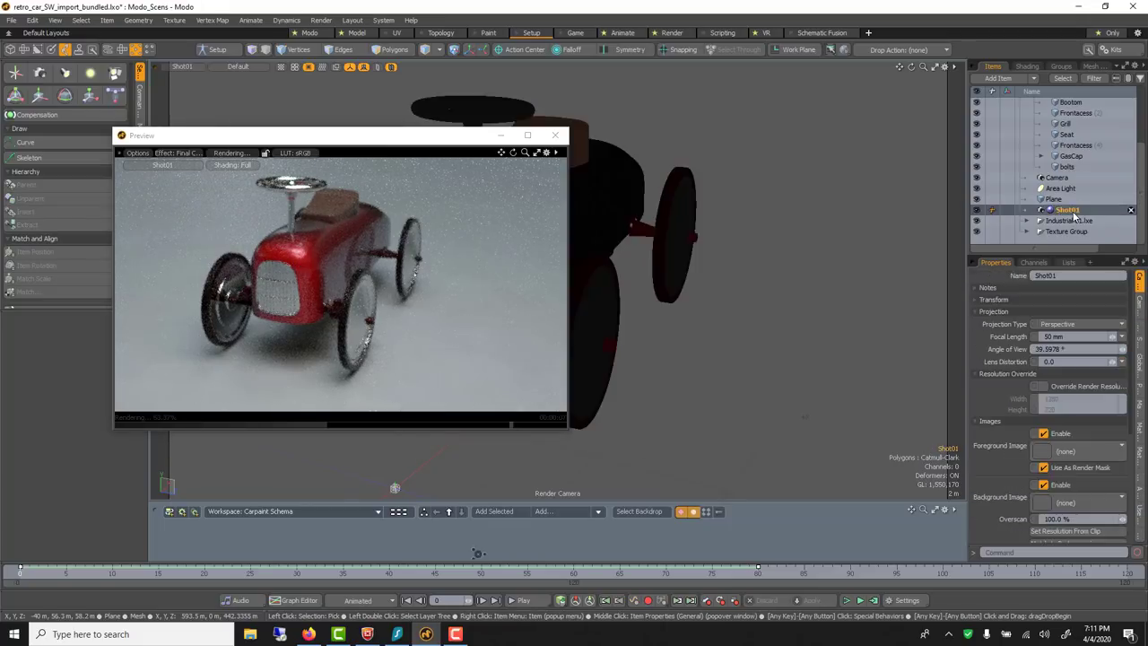
click(1139, 305)
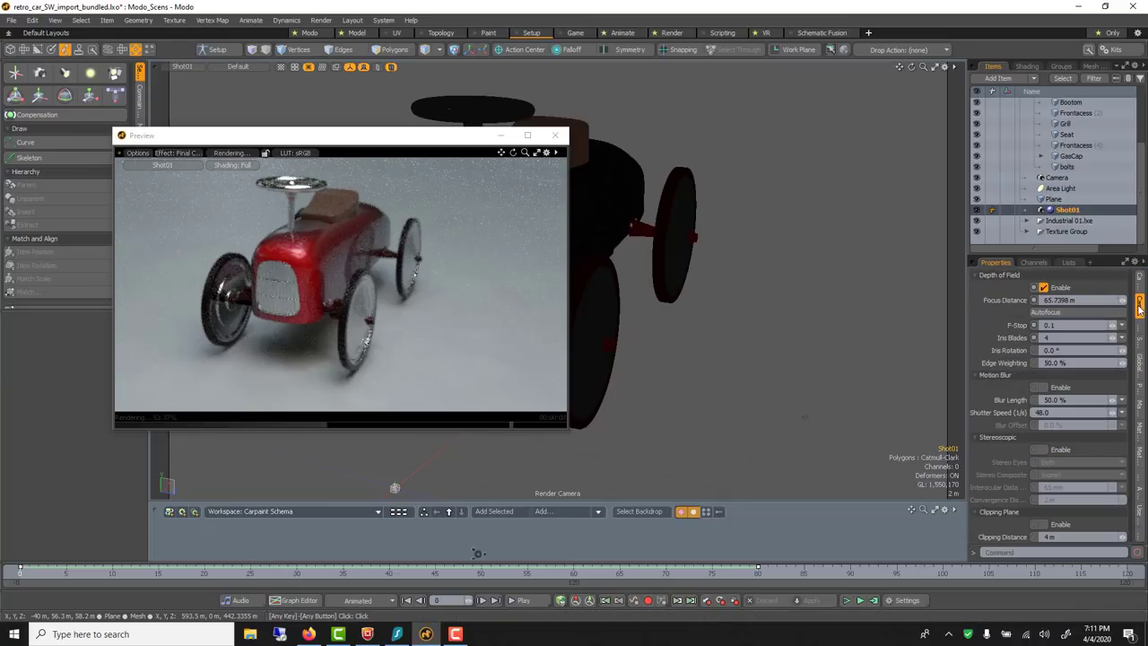
click(1056, 325)
text(0.2)
key(Tab)
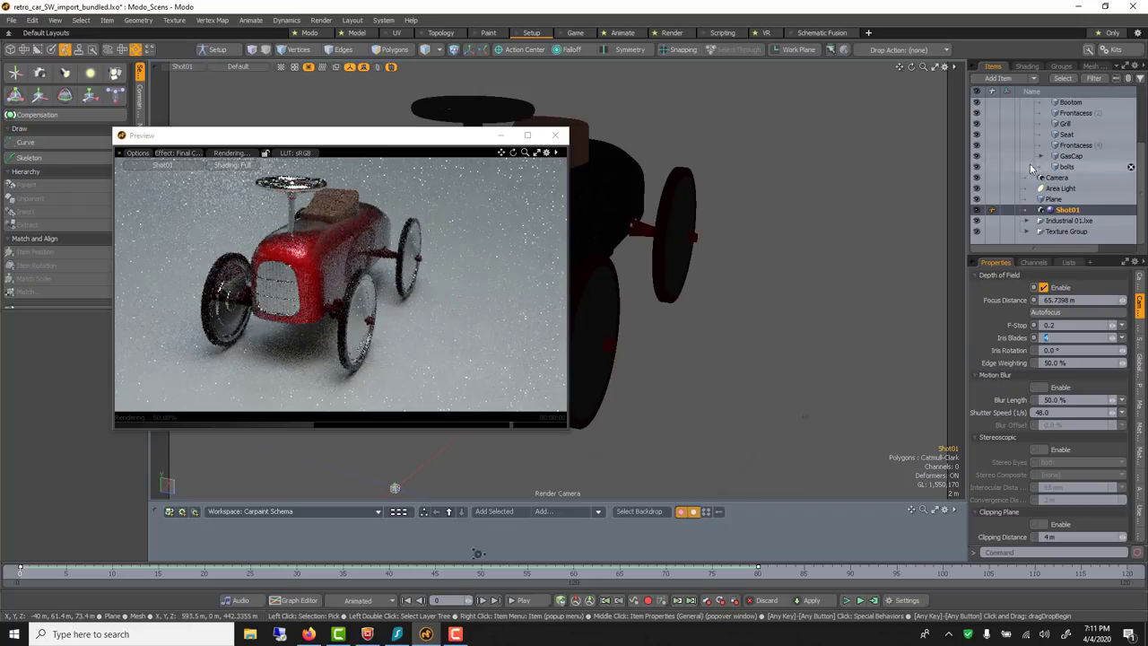
Select the Final Color Output in the Shader Tree and set its Vignette Amount to 160%.
scroll(1044, 174, up, 3)
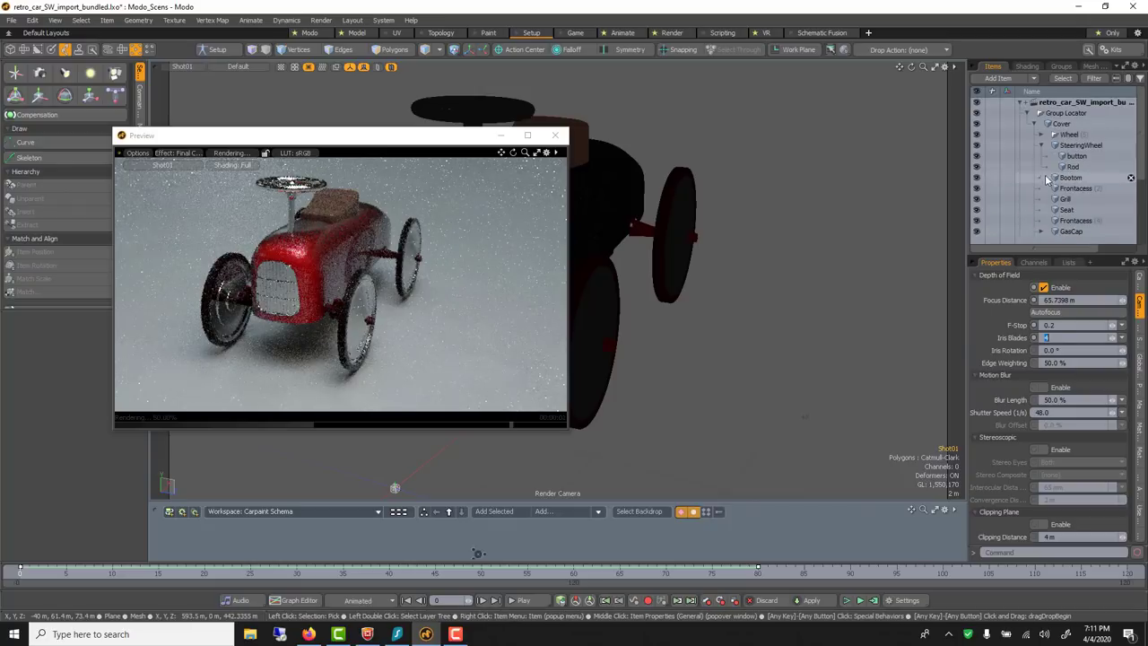
click(1026, 65)
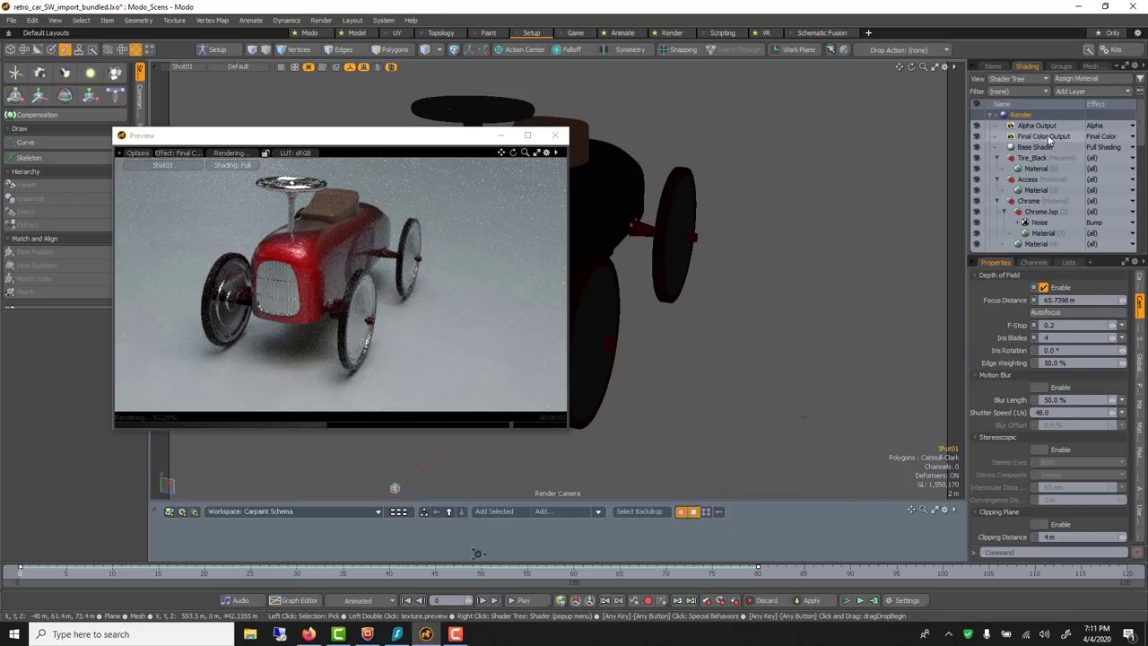
click(1047, 135)
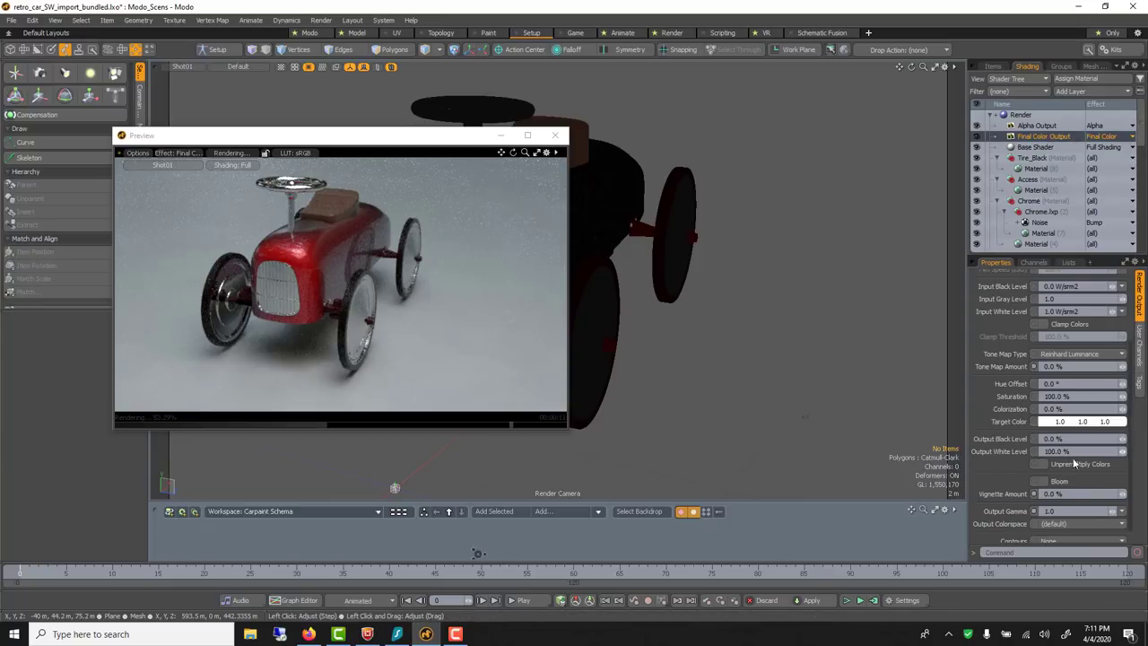
click(1001, 494)
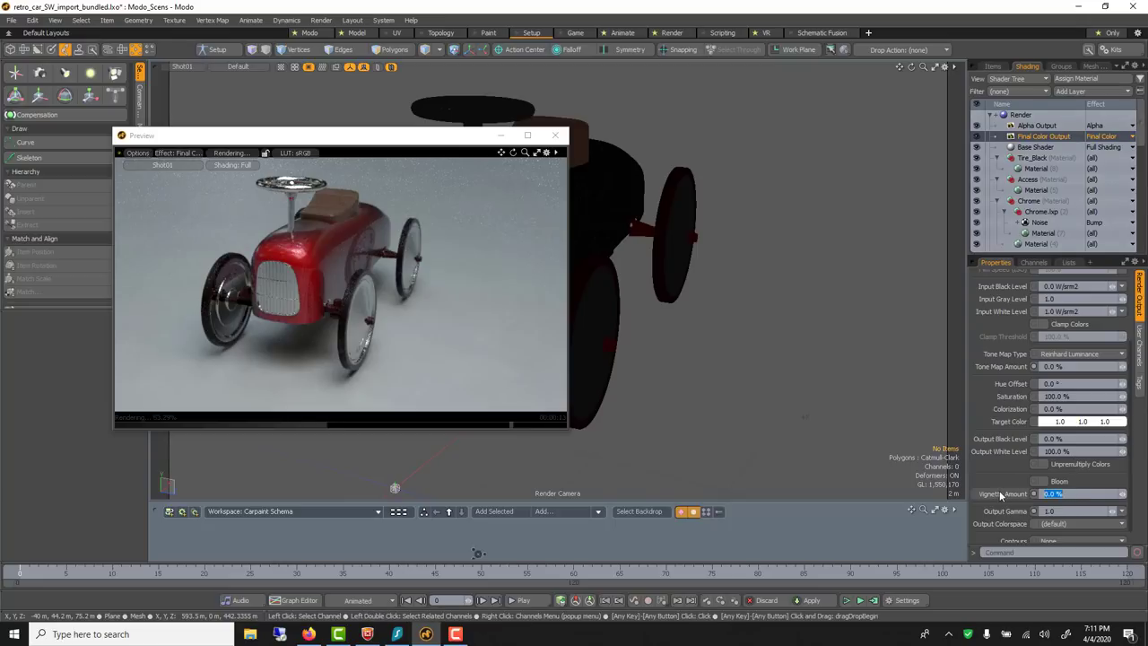
text(160)
key(Return)
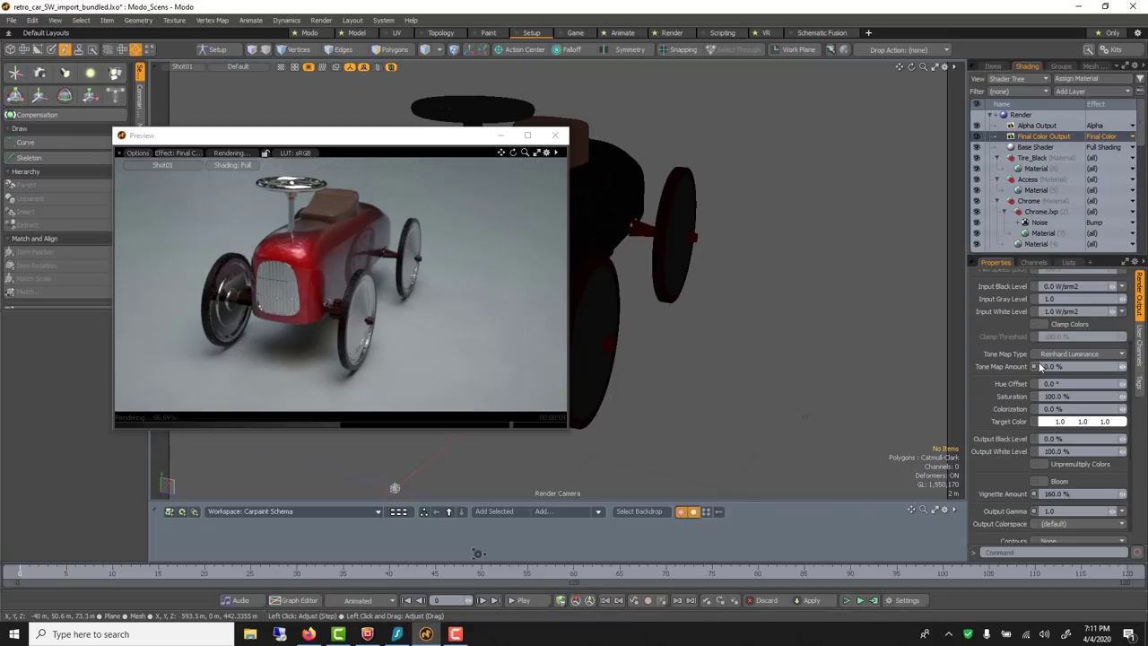
Set the Final Color Output's Tone Map Amount to 15% and enable Bloom.
scroll(1038, 361, up, 2)
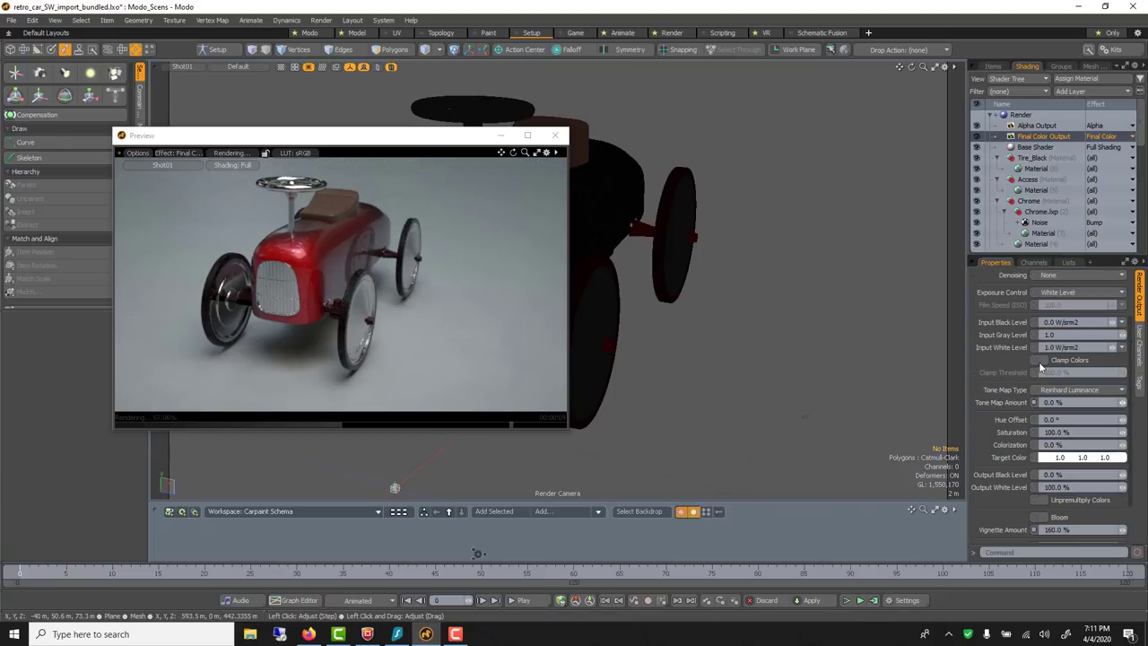
click(1067, 403)
text(15)
key(Tab)
scroll(1096, 431, down, 2)
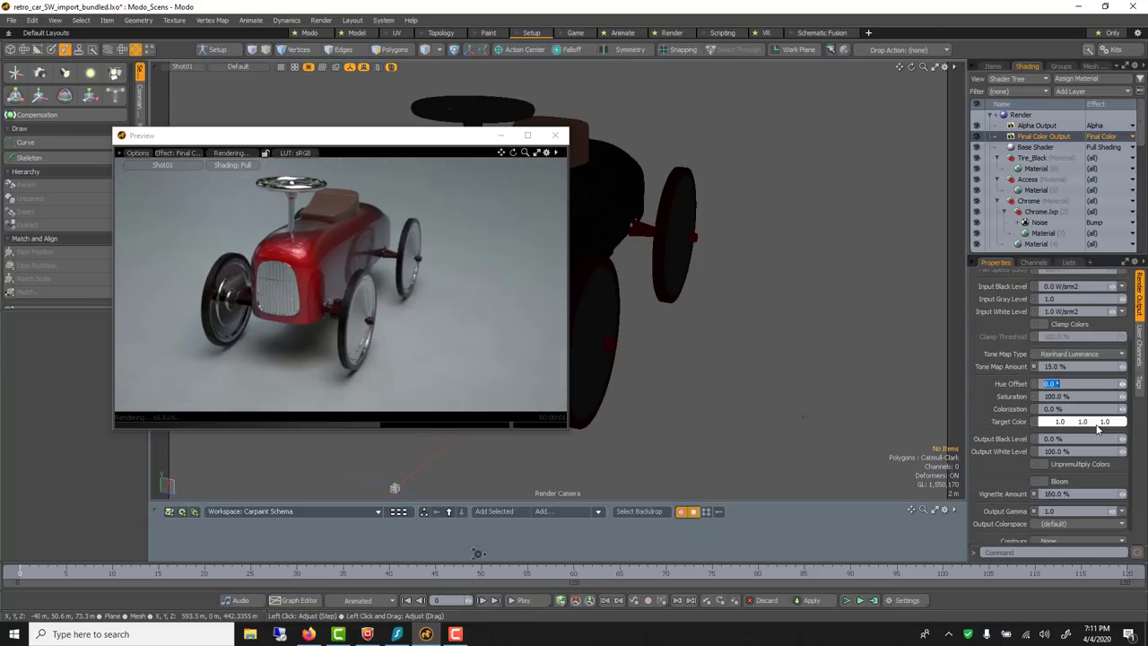
click(1044, 482)
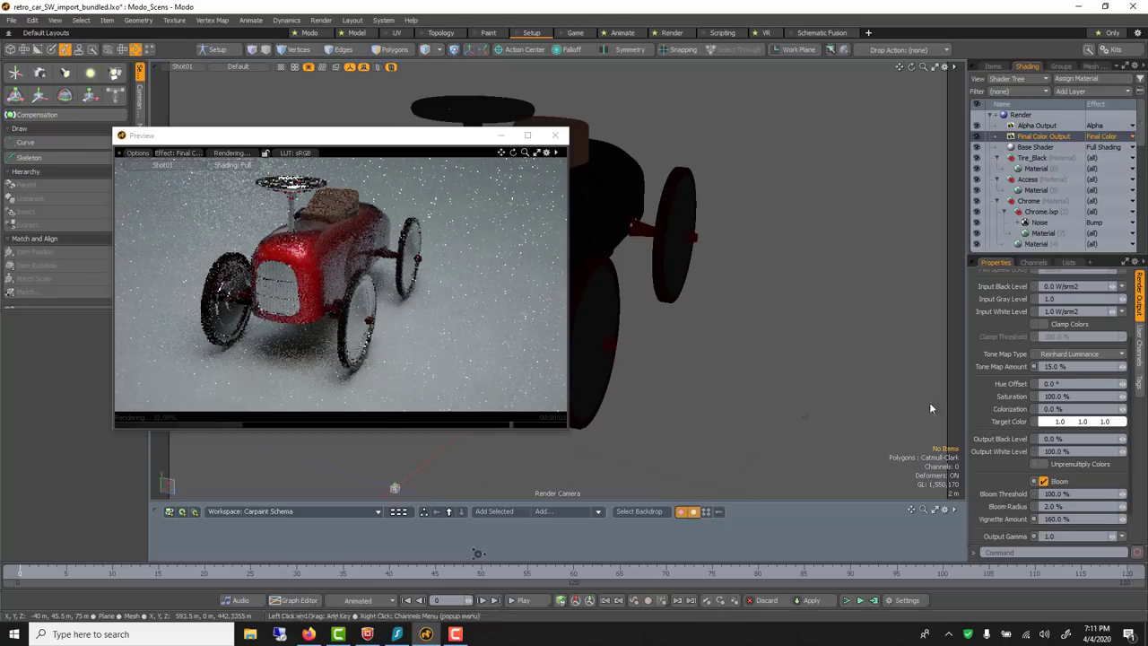
Close the Preview window and render the current frame from the Shot01 camera.
click(555, 136)
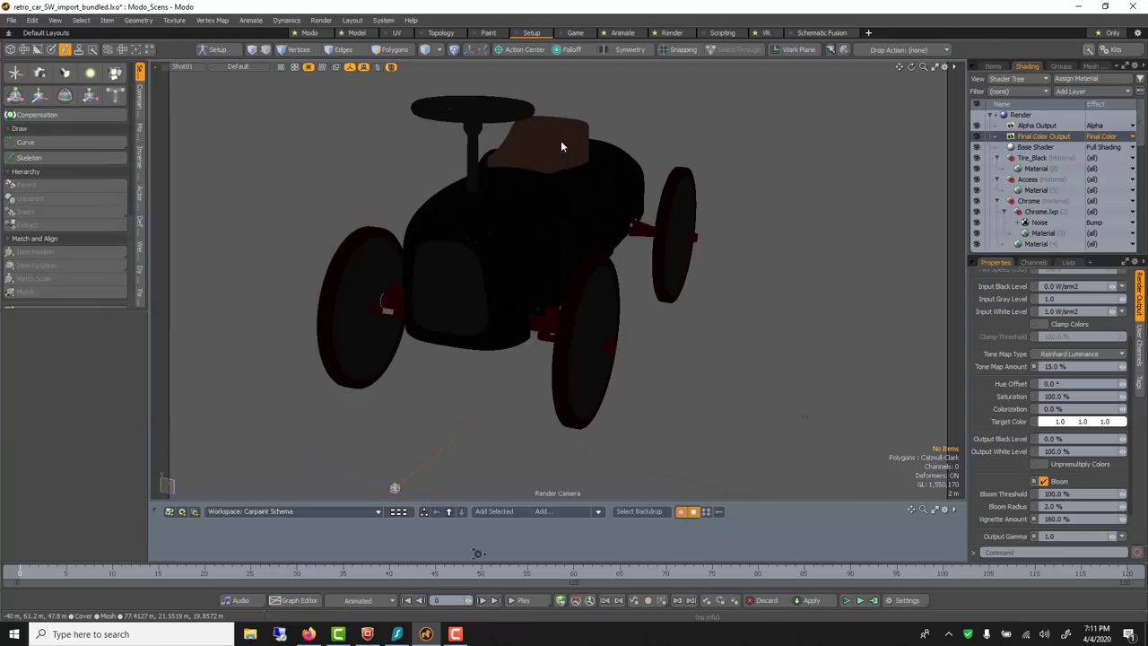
click(321, 21)
click(326, 41)
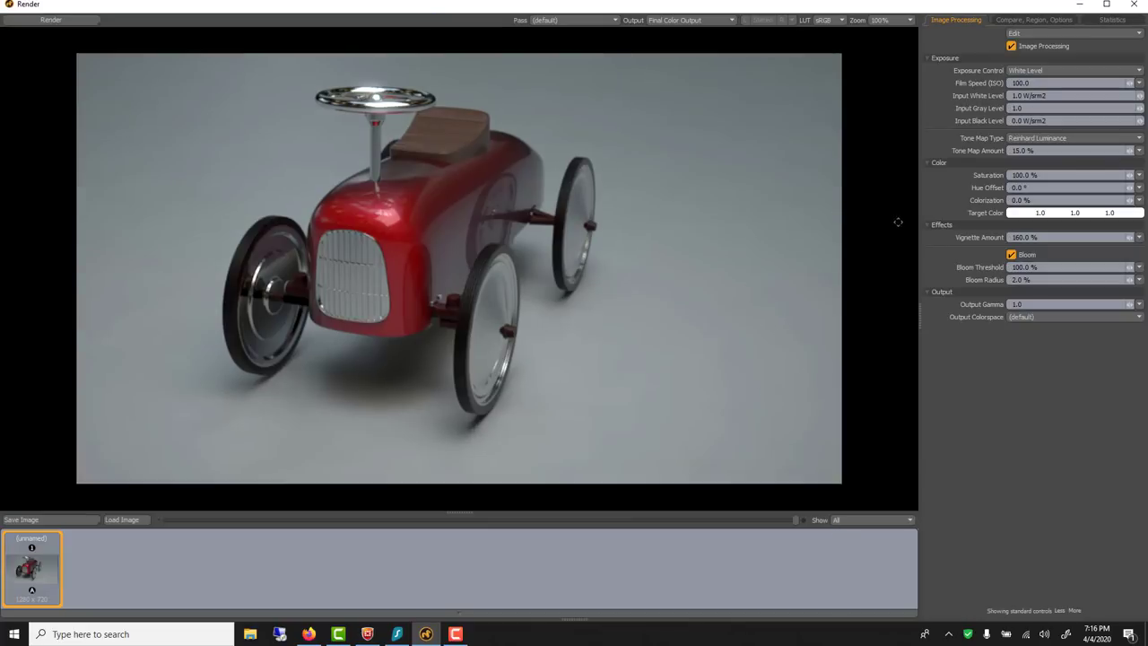
Compare the rendered frame with Bloom off and on, and set its Bloom Threshold to 160%.
click(1013, 256)
click(1013, 255)
click(1045, 266)
text(160)
key(Return)
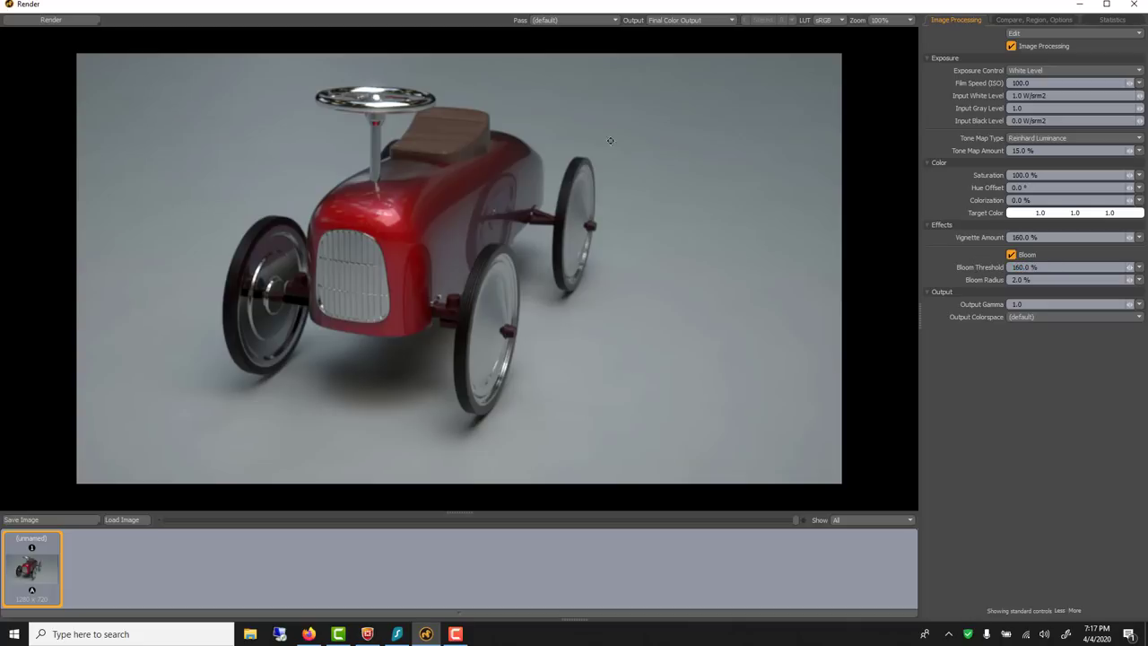
Set the render's Bloom Radius to 3% and its Bloom Threshold to 190%, toggling Bloom off and on to compare.
click(1040, 280)
click(1025, 259)
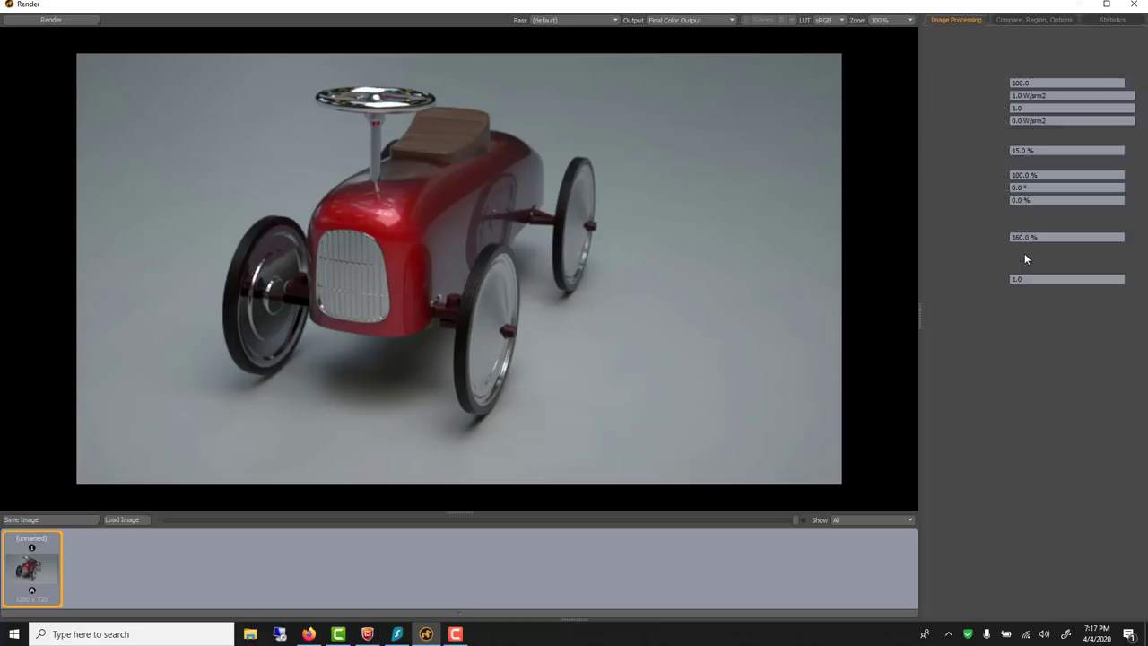
click(1025, 257)
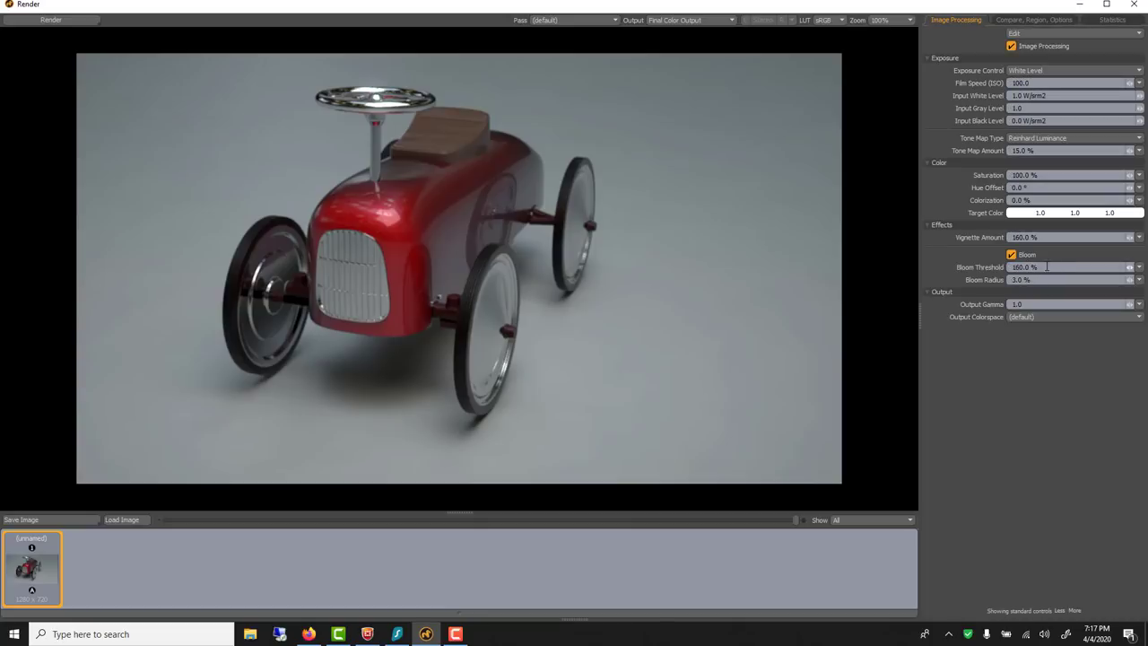
click(1047, 267)
text(1)
Try a Vignette Amount of 400% on the rendered frame, settling on 140%.
click(1049, 237)
text(1)
key(Return)
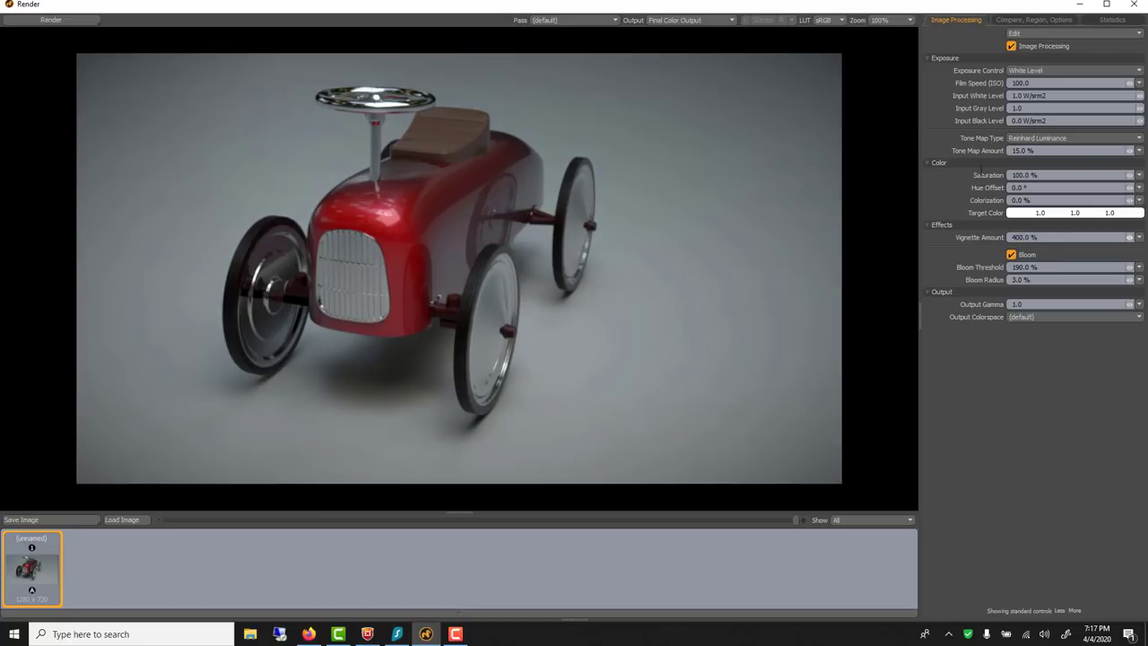
click(1046, 235)
text(1)
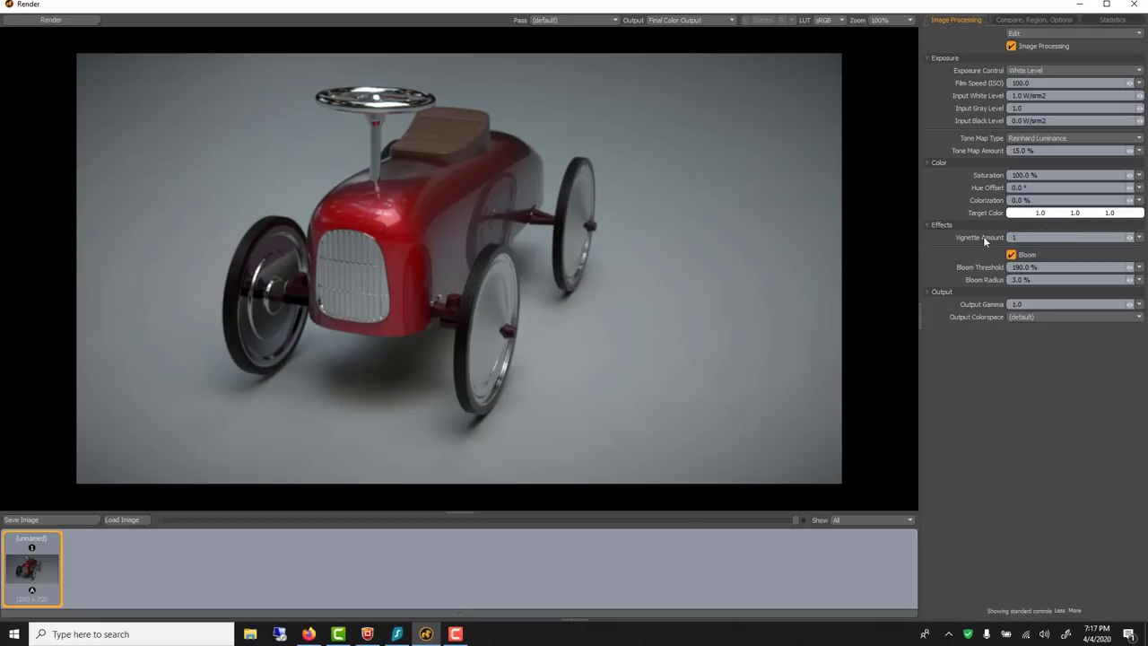
text(40)
key(Return)
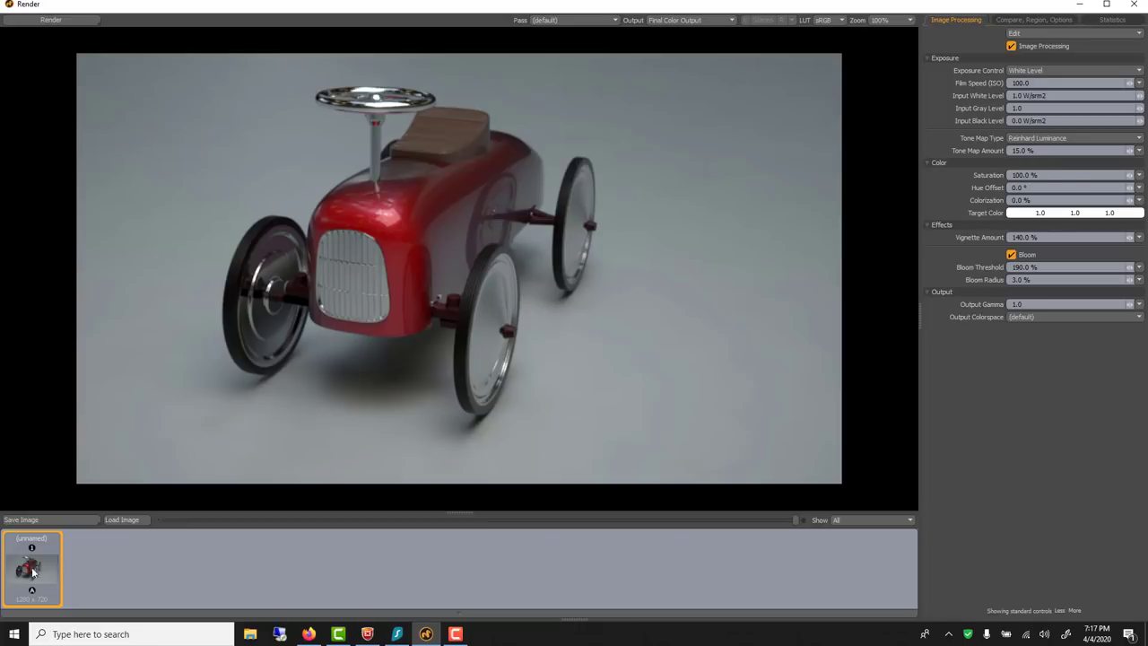
View the Save Image options for the rendered frame, cancel without saving, and close the Render window.
click(39, 520)
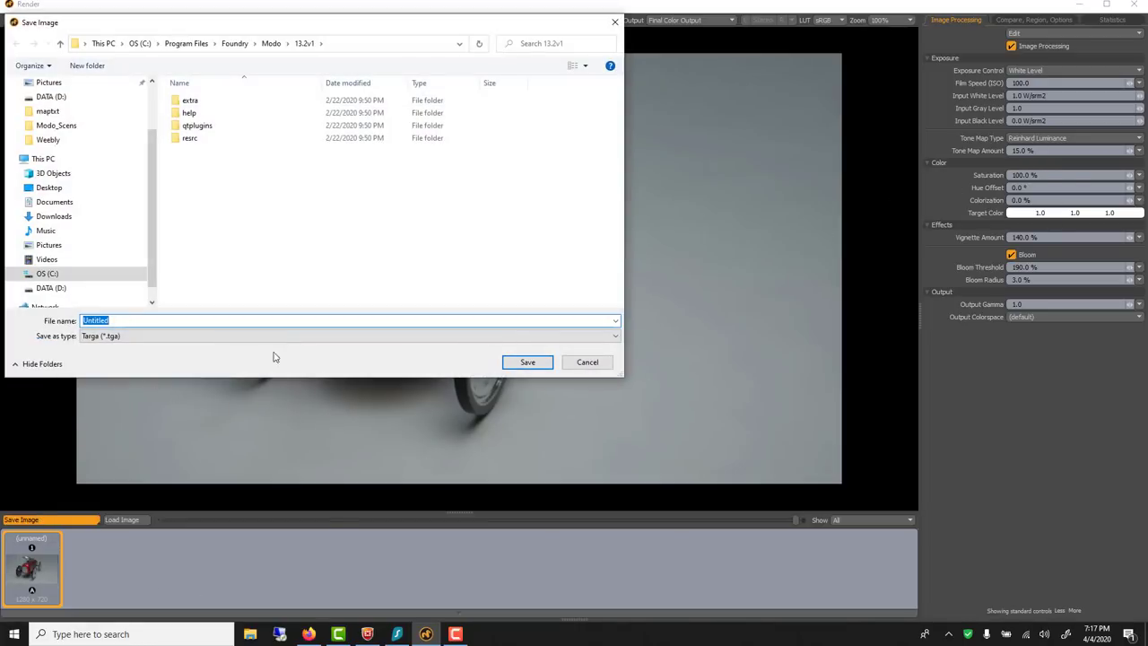
click(587, 362)
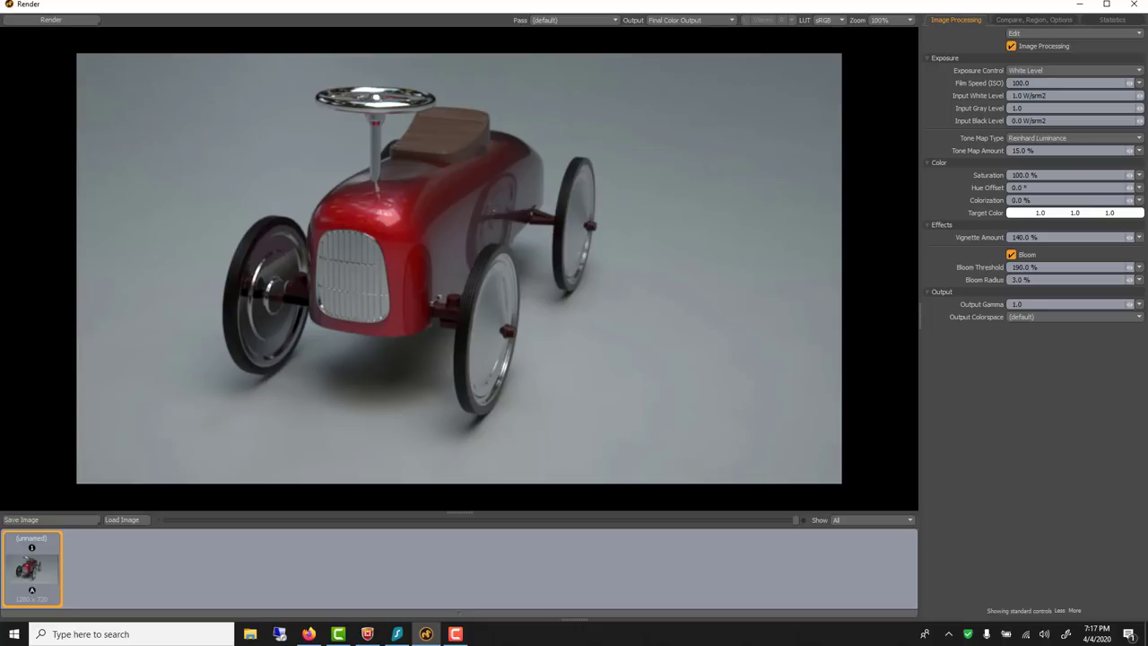
click(1133, 4)
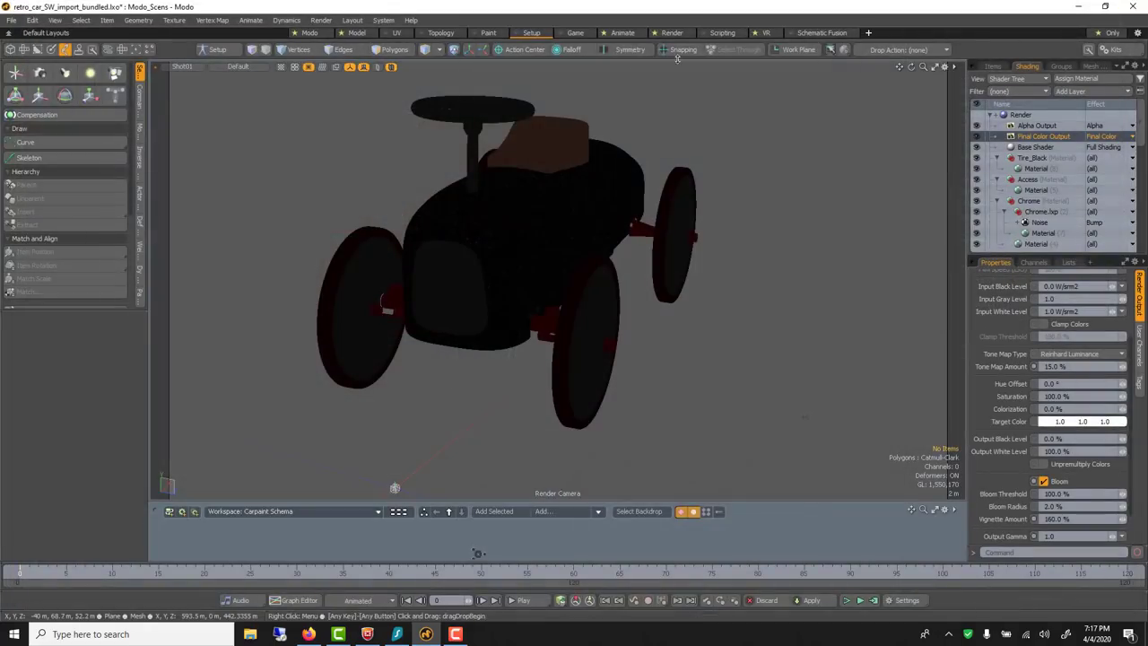
Return to frame 0, open the Render Animation settings and switch the Save As format between Movie and Image Sequence.
drag(51, 577, 20, 574)
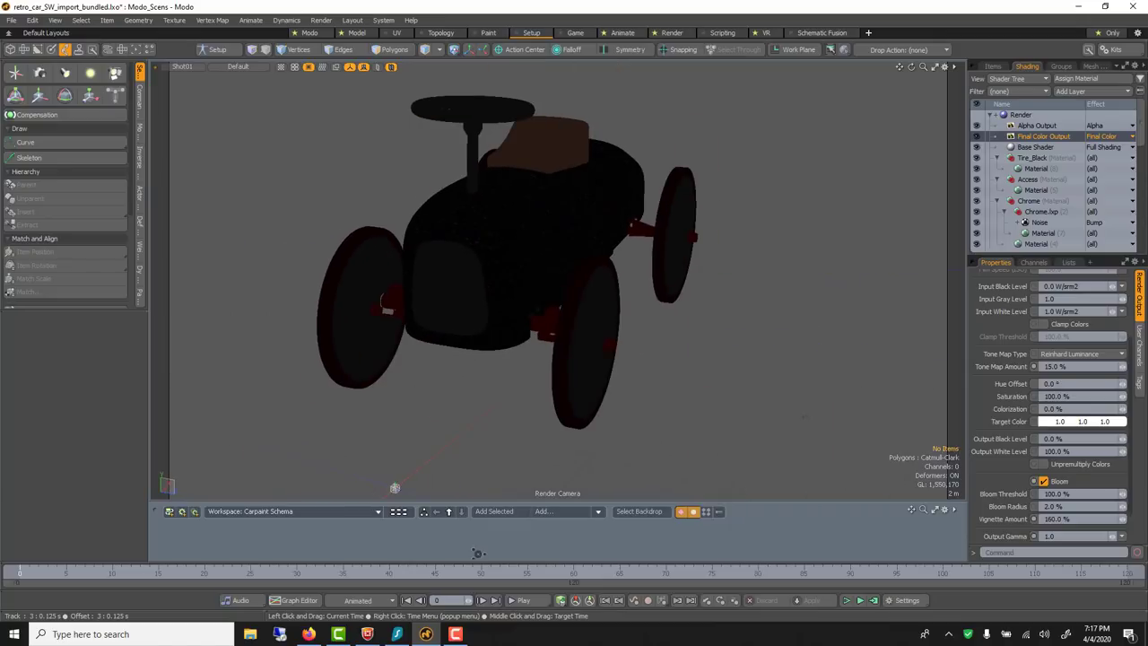
click(321, 20)
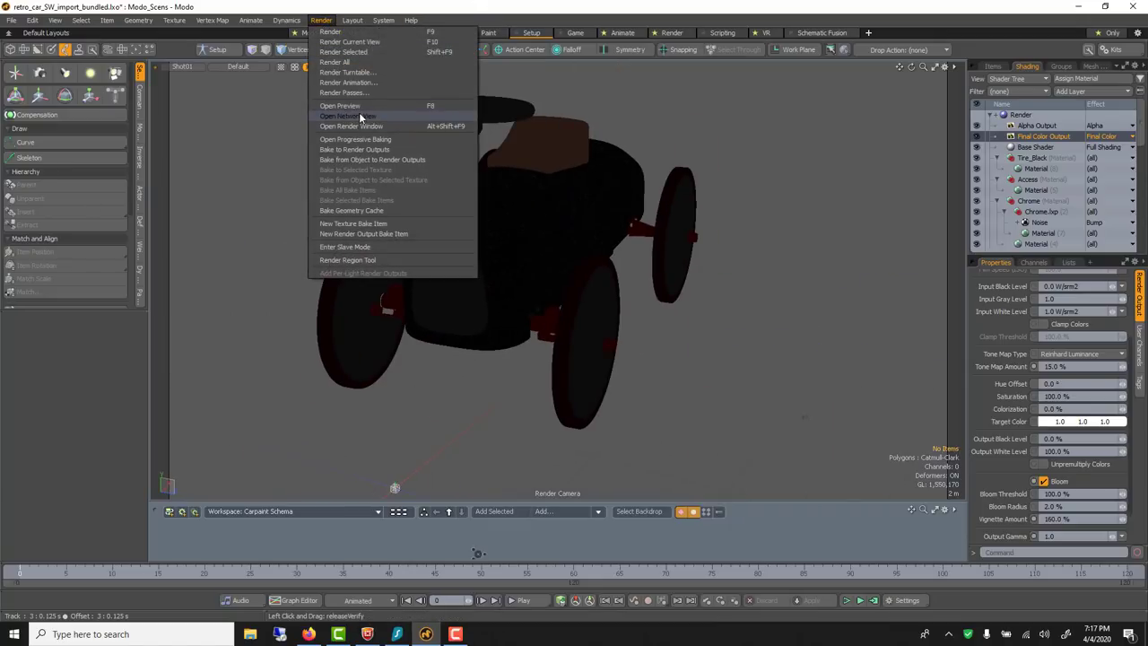
click(360, 82)
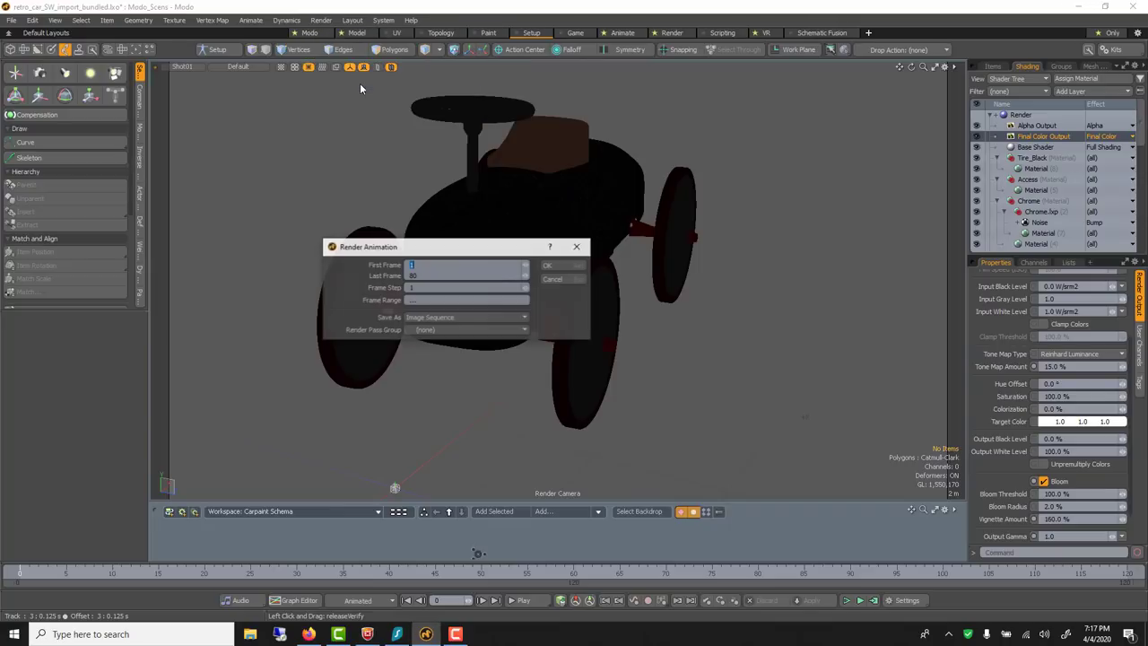
click(438, 316)
click(423, 330)
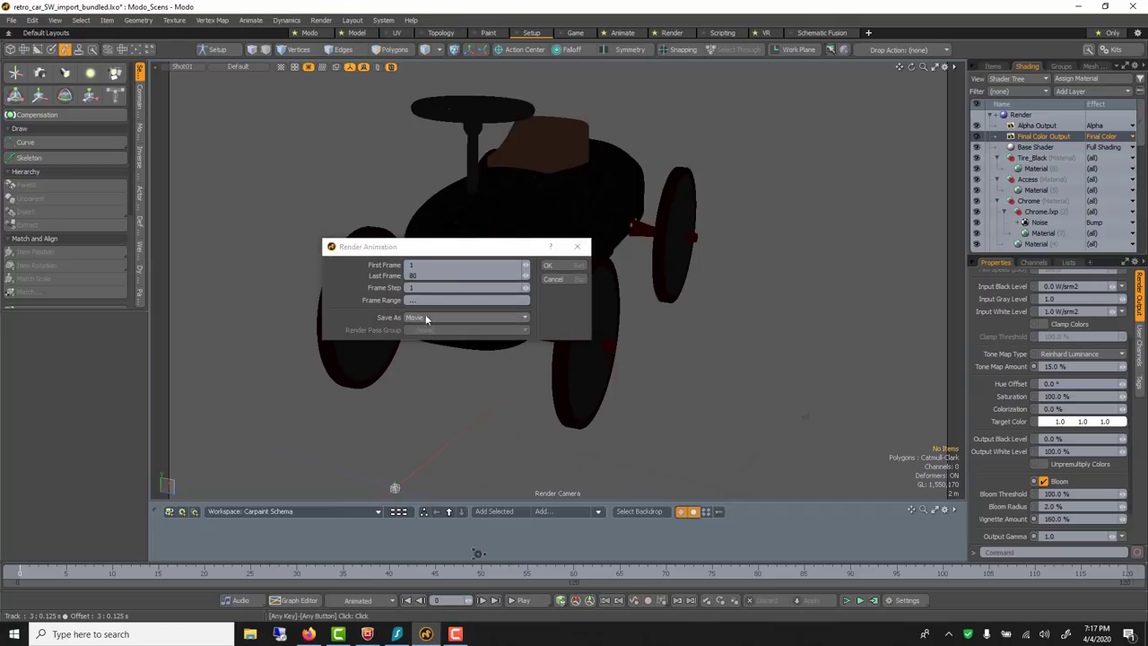
click(432, 318)
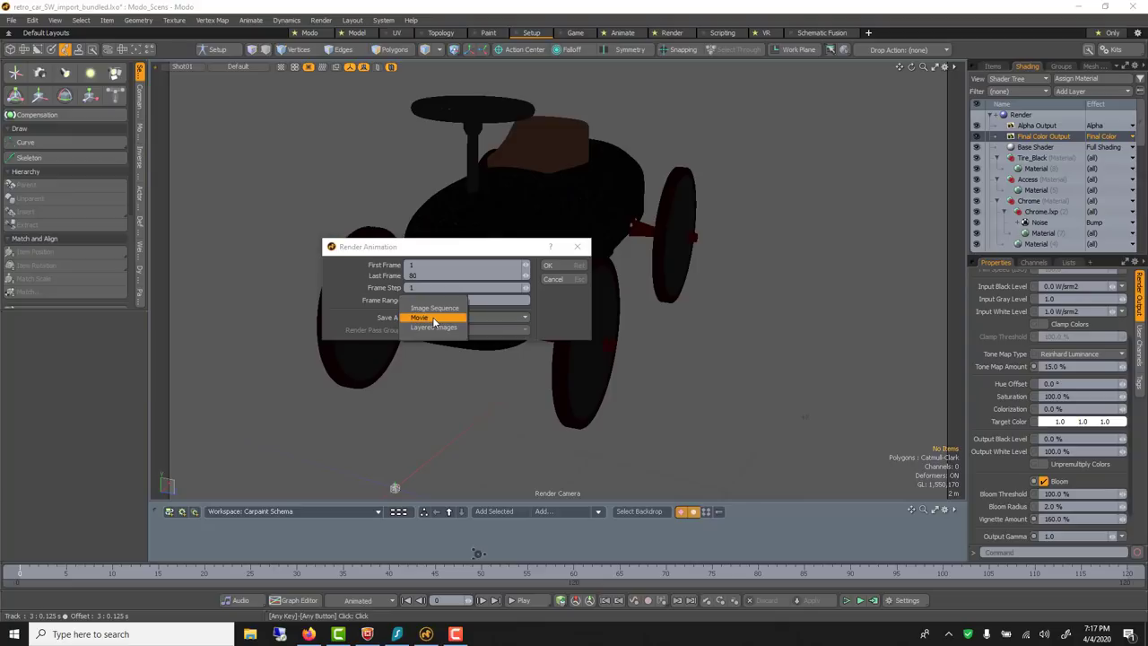
click(433, 308)
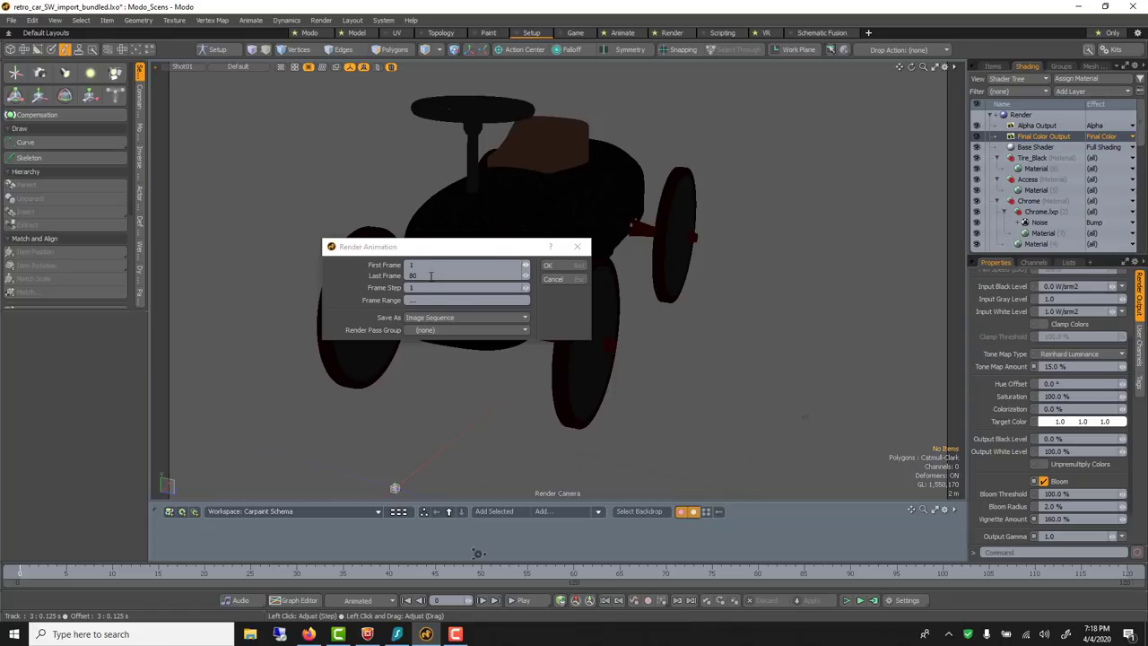
click(431, 317)
click(427, 326)
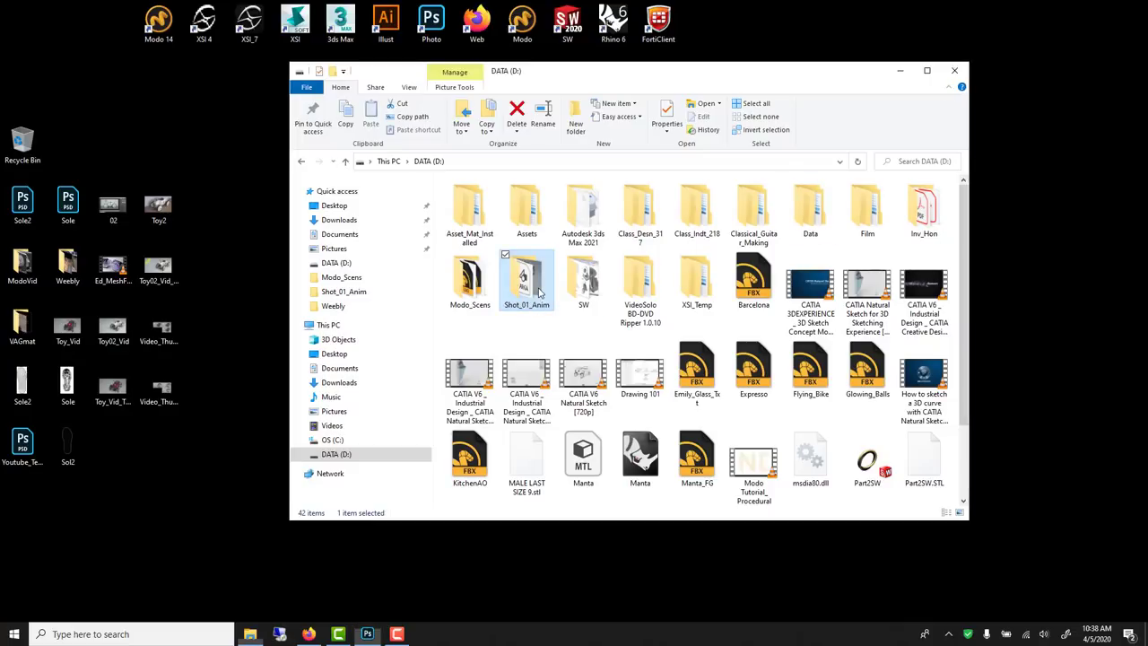
Open the Shot_01_Anim folder on the DATA (D:) drive and look through the rendered Targa frames.
double_click(541, 292)
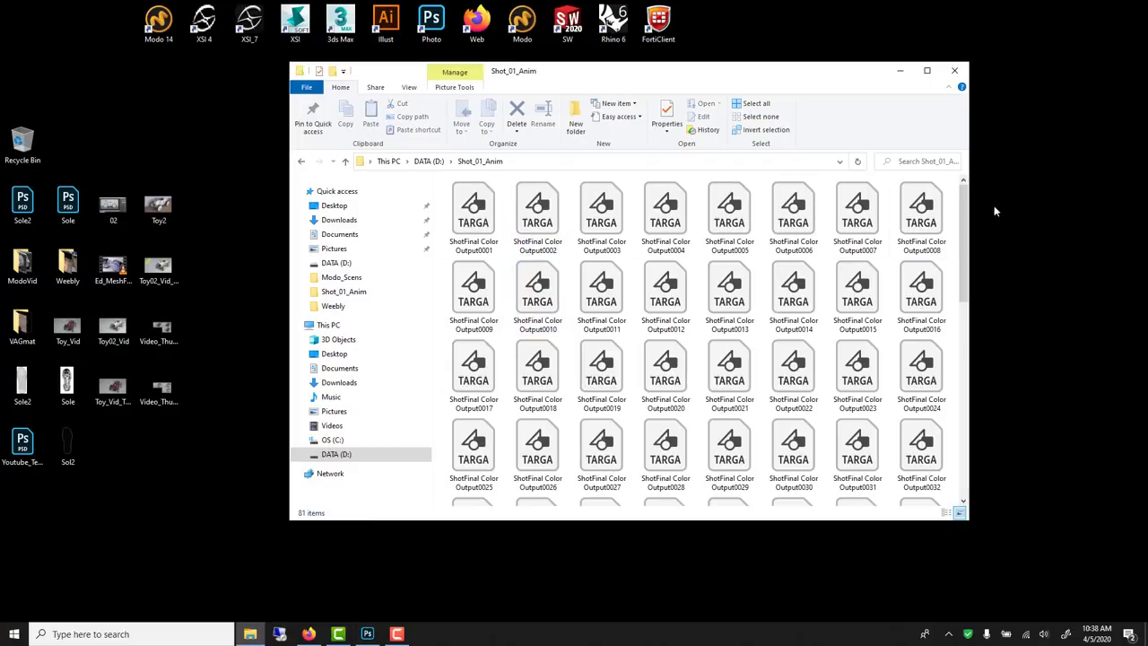
scroll(965, 208, down, 5)
click(487, 191)
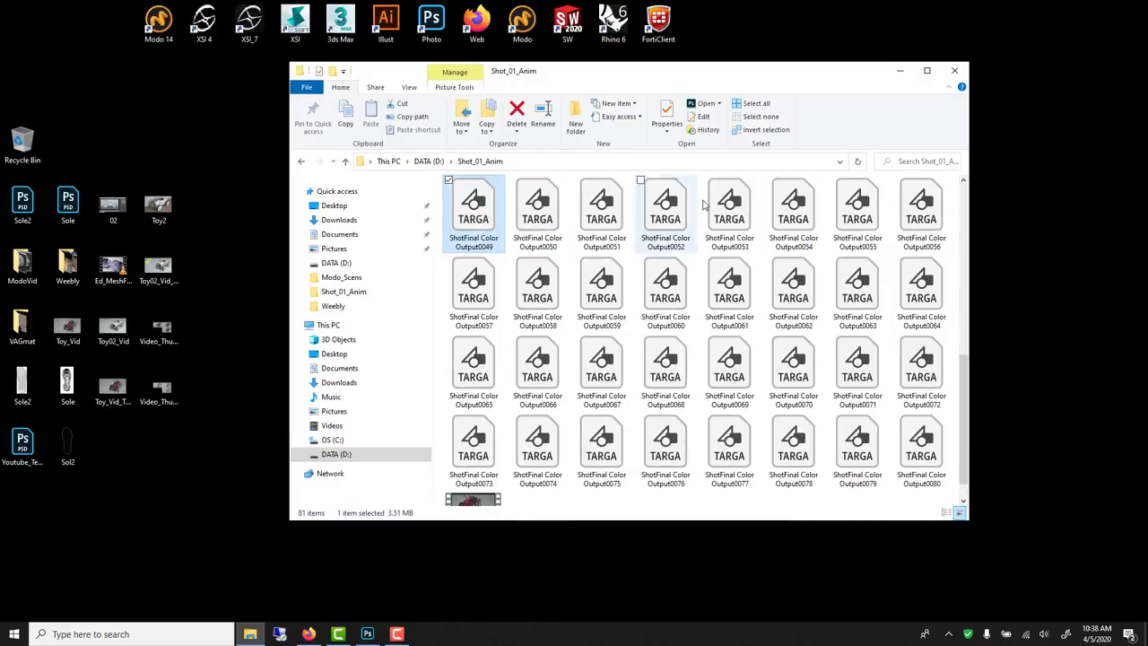
scroll(659, 361, down, 1)
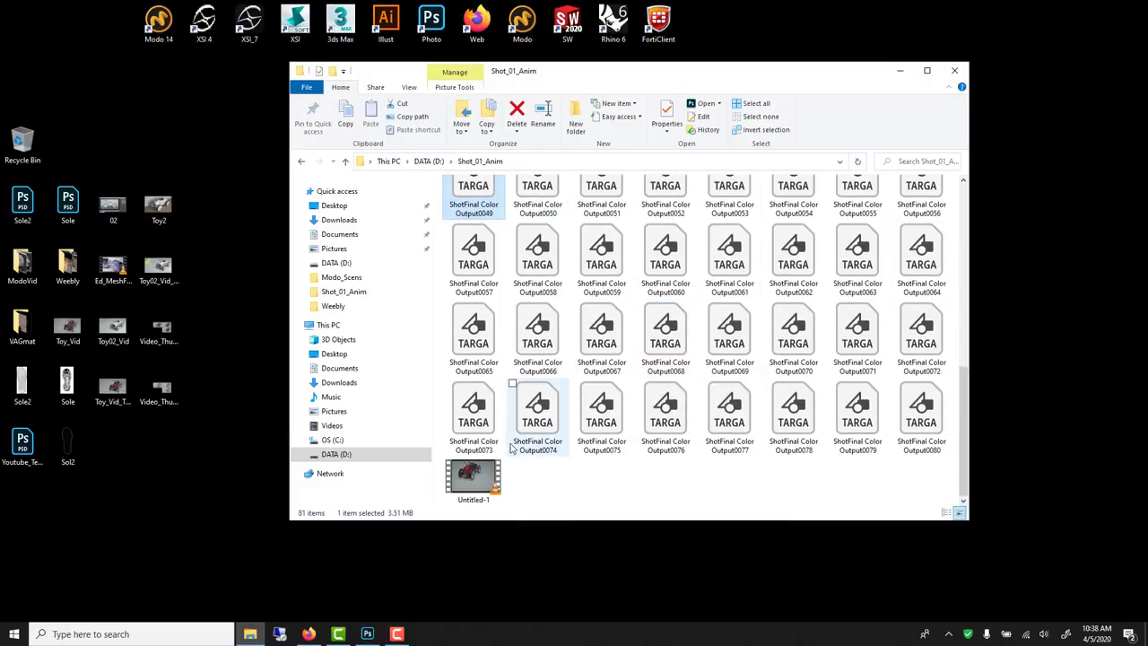
Play the Untitled-1 video from the Shot_01_Anim folder in VLC and decline the player update.
click(465, 473)
double_click(462, 468)
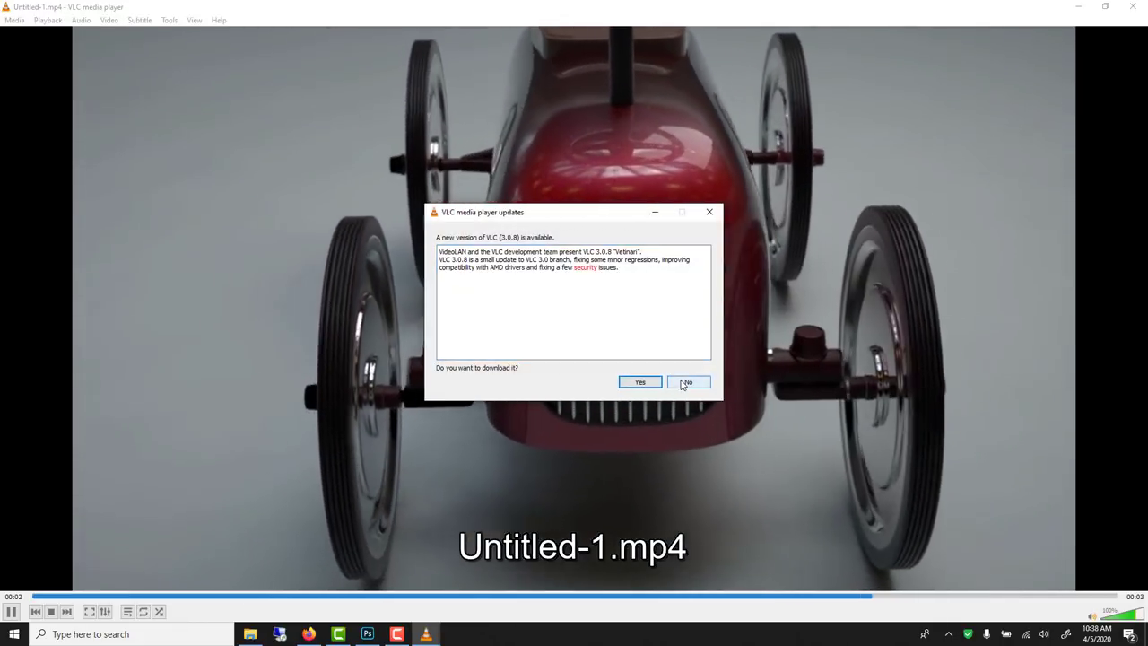
click(682, 382)
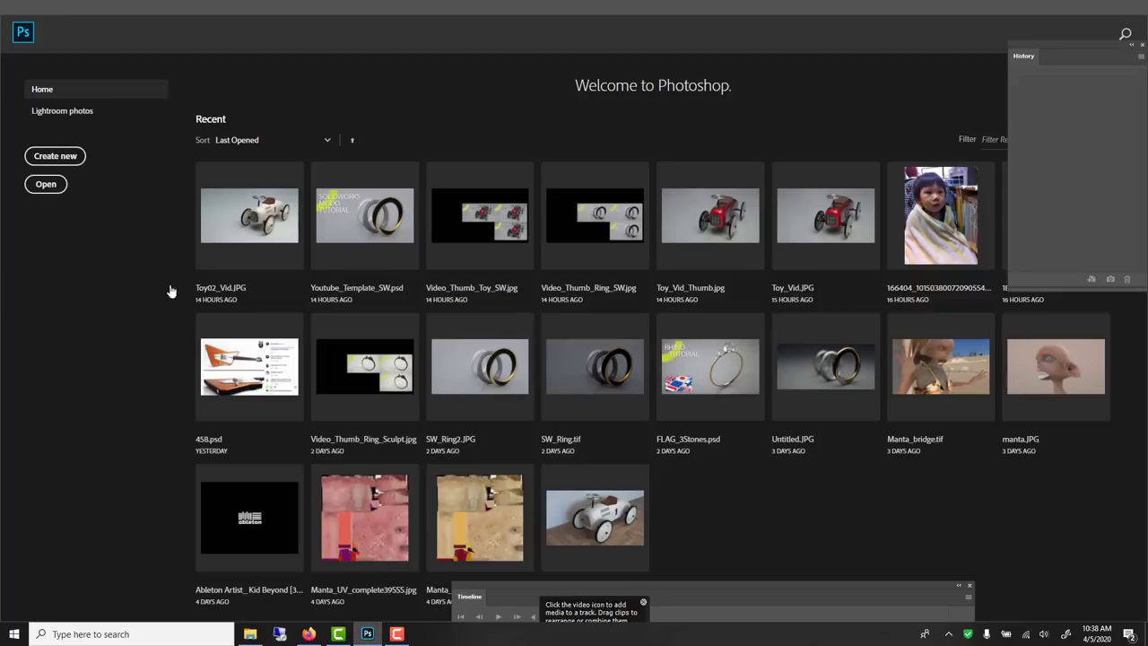
In Photoshop, open ShotFinal Color Output0001 from Shot_01_Anim as an image sequence at 24 fps.
click(31, 13)
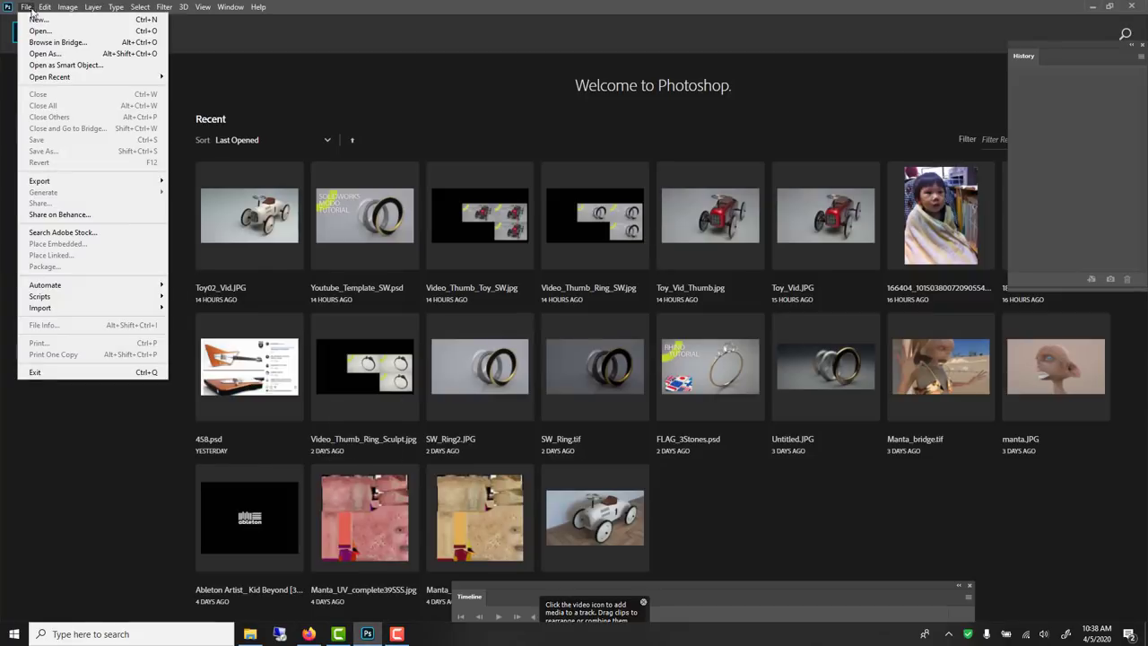
click(66, 34)
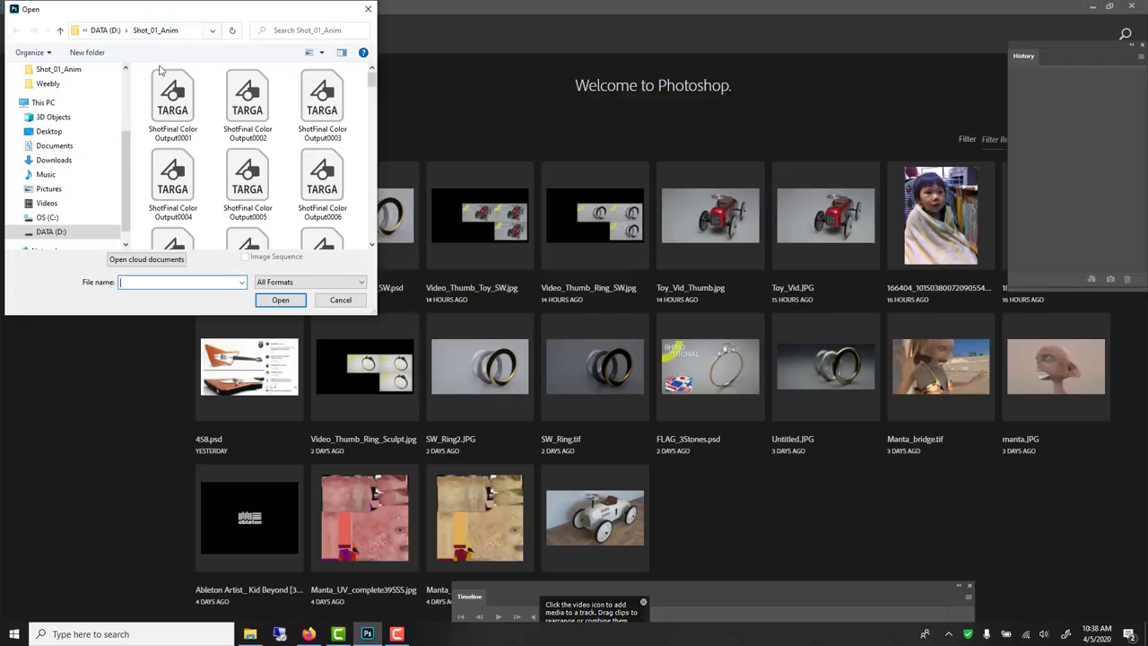
click(183, 104)
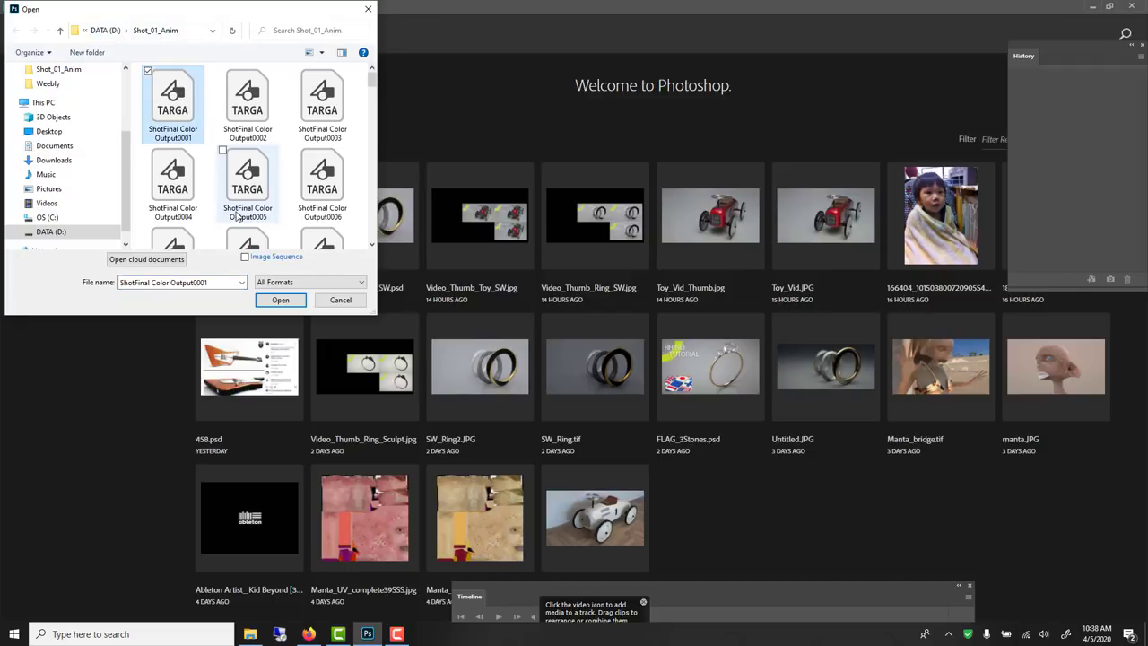
click(246, 257)
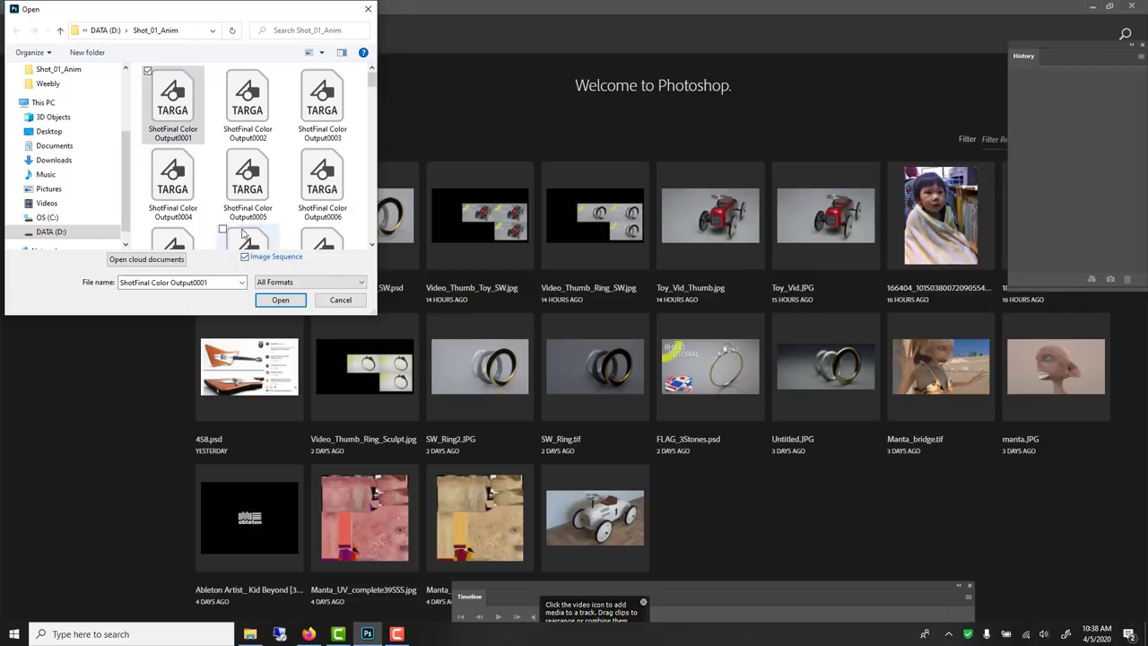
click(280, 301)
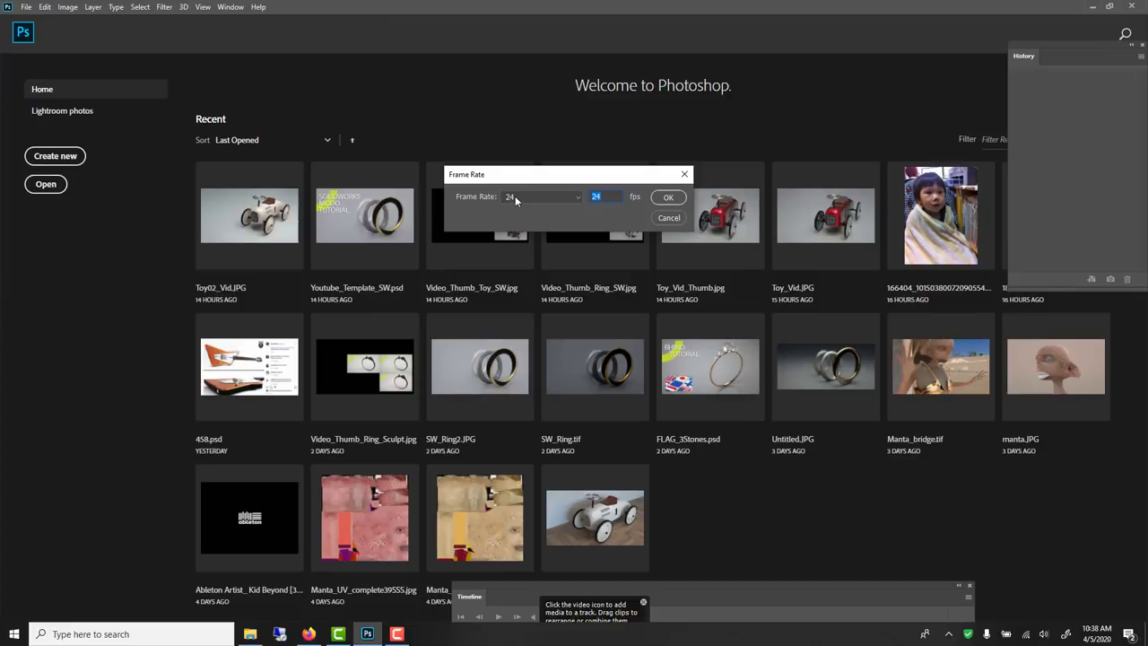
click(666, 199)
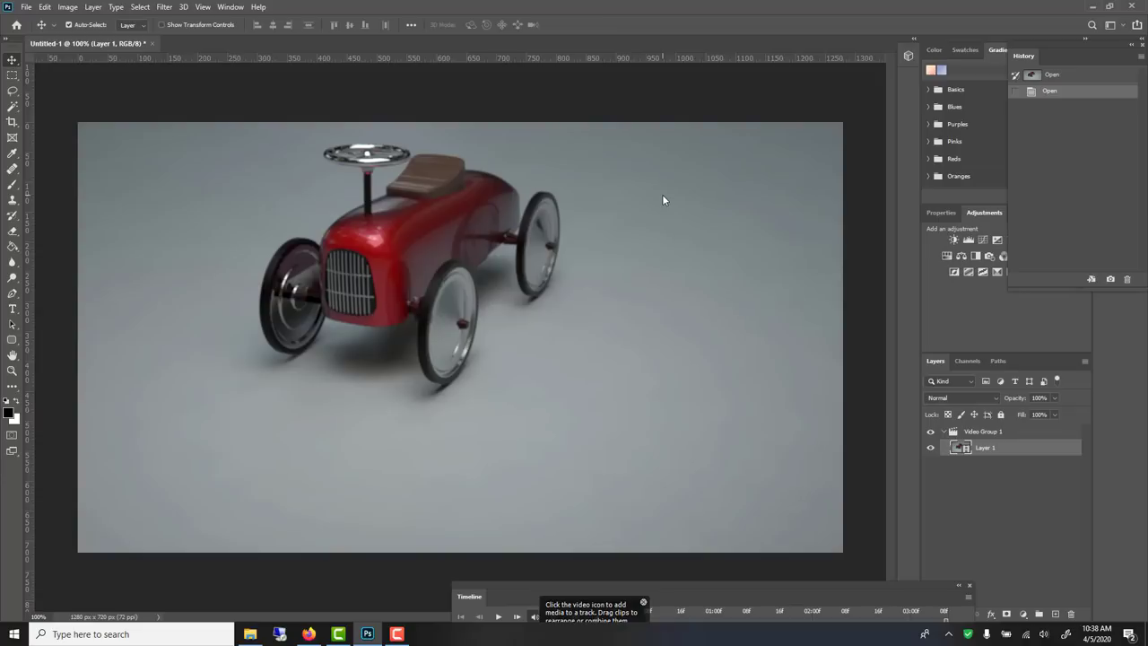
Bring the Timeline fully into view over the canvas, close it and show it again.
drag(494, 585, 278, 270)
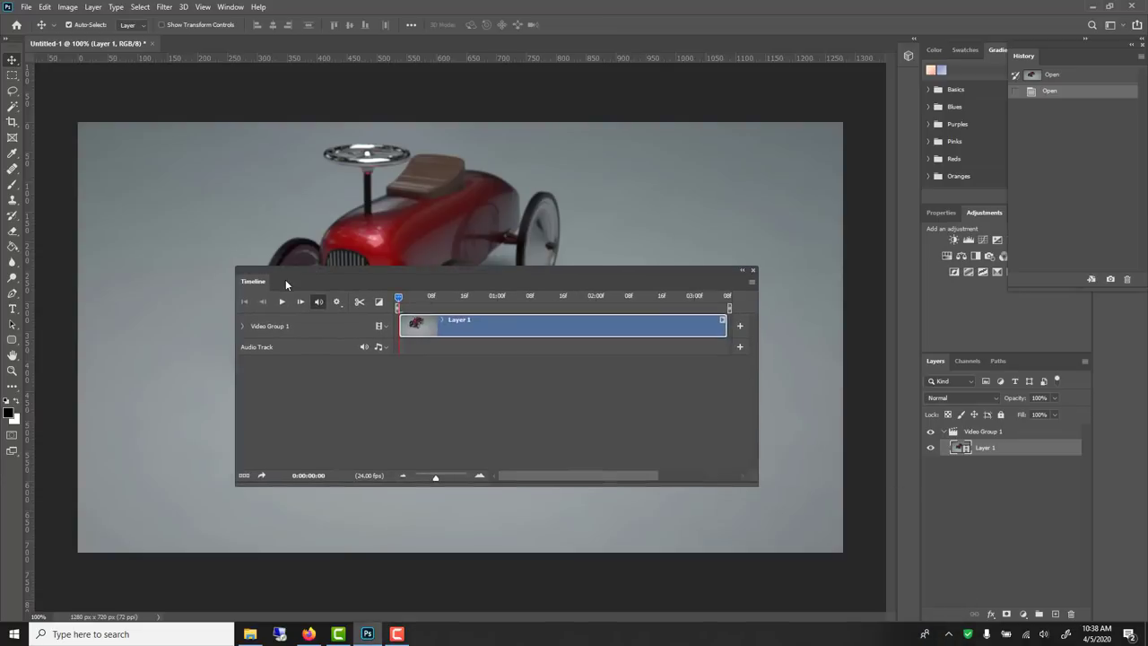
click(753, 272)
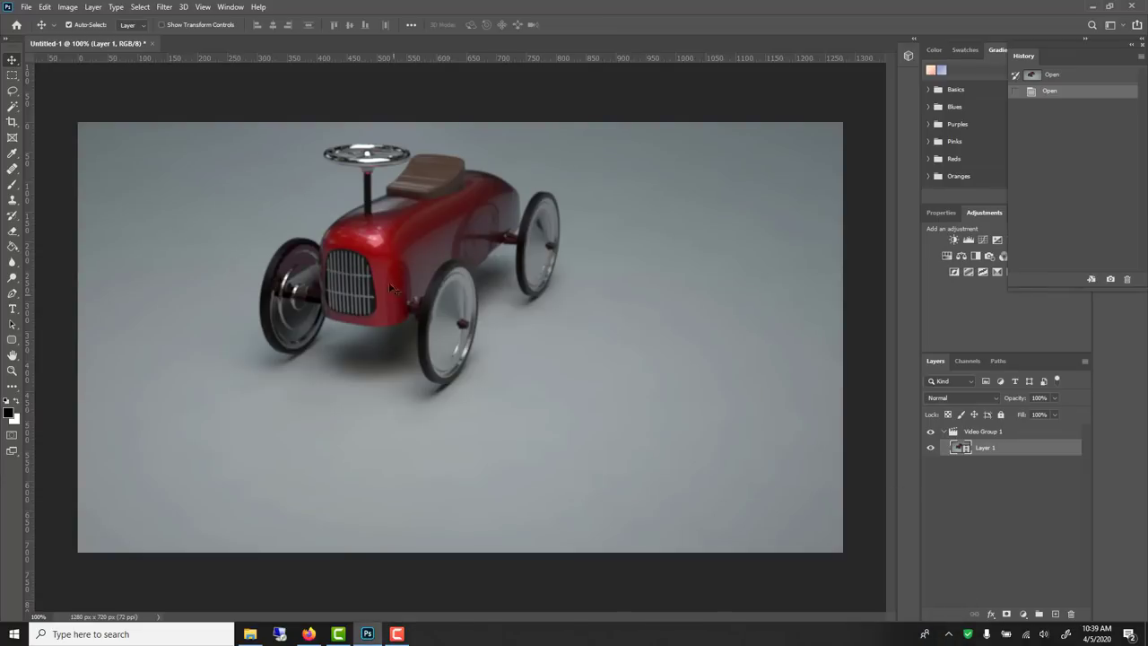
click(231, 6)
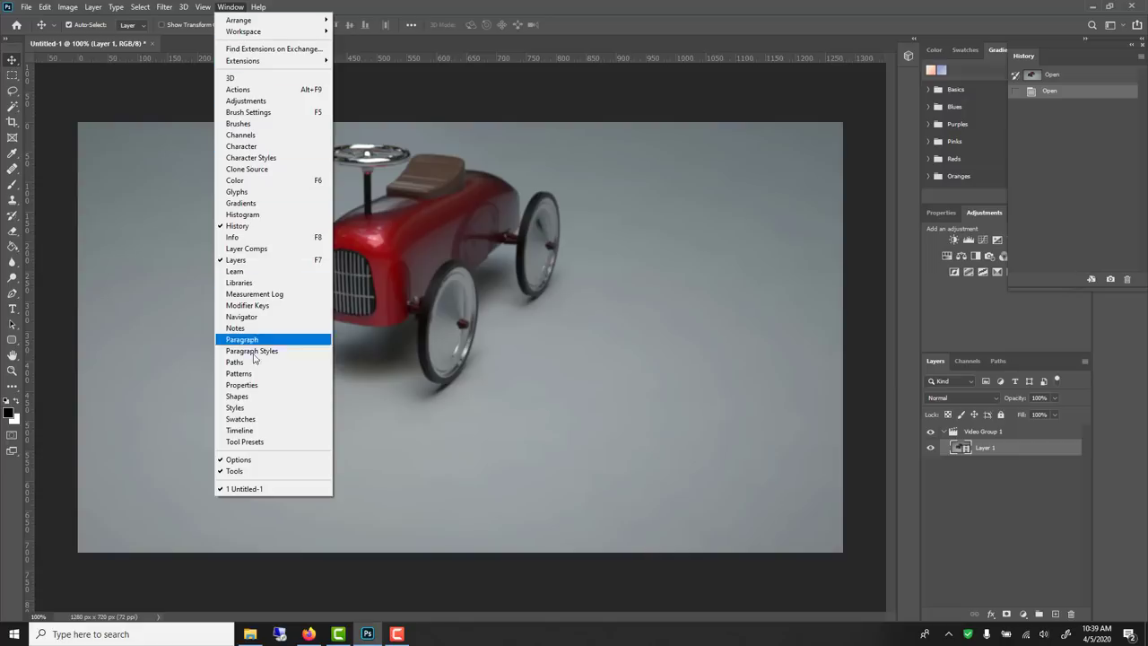
click(240, 430)
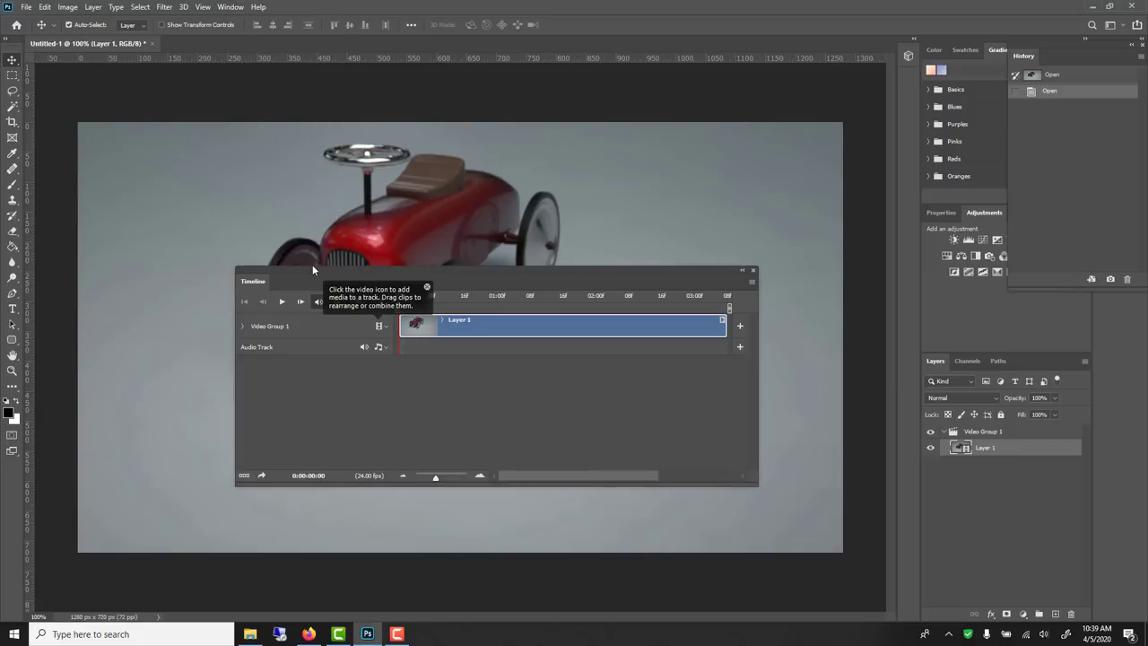
Make the Timeline wider and shorter and place it over the lower part of the canvas, clear of the car.
drag(306, 285, 281, 341)
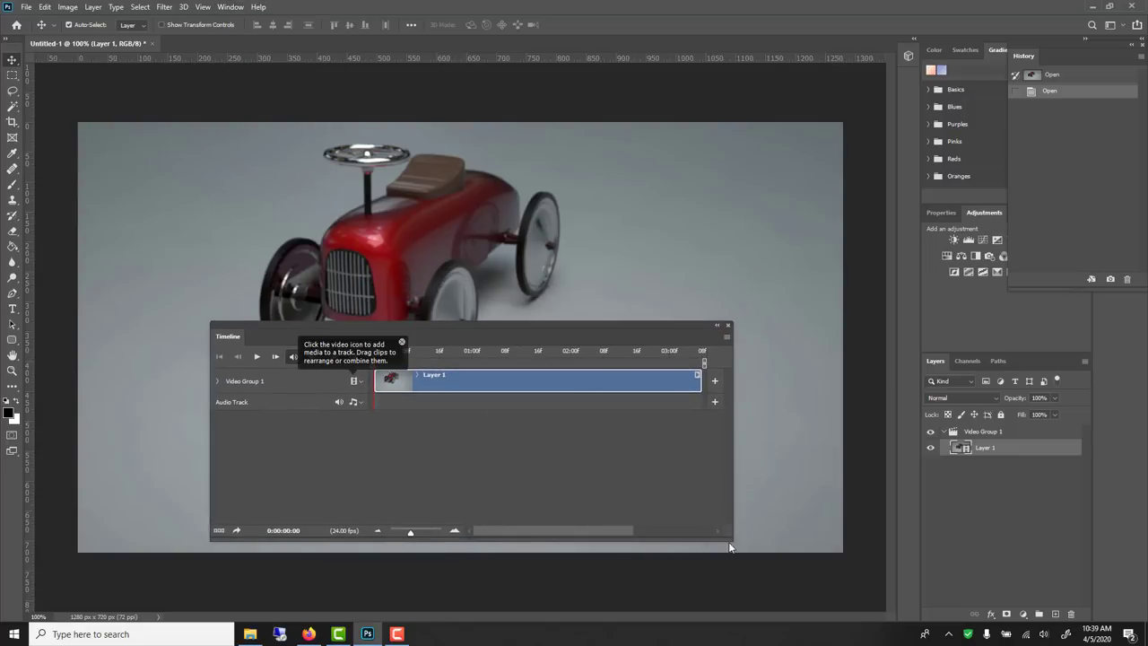
drag(729, 540, 856, 441)
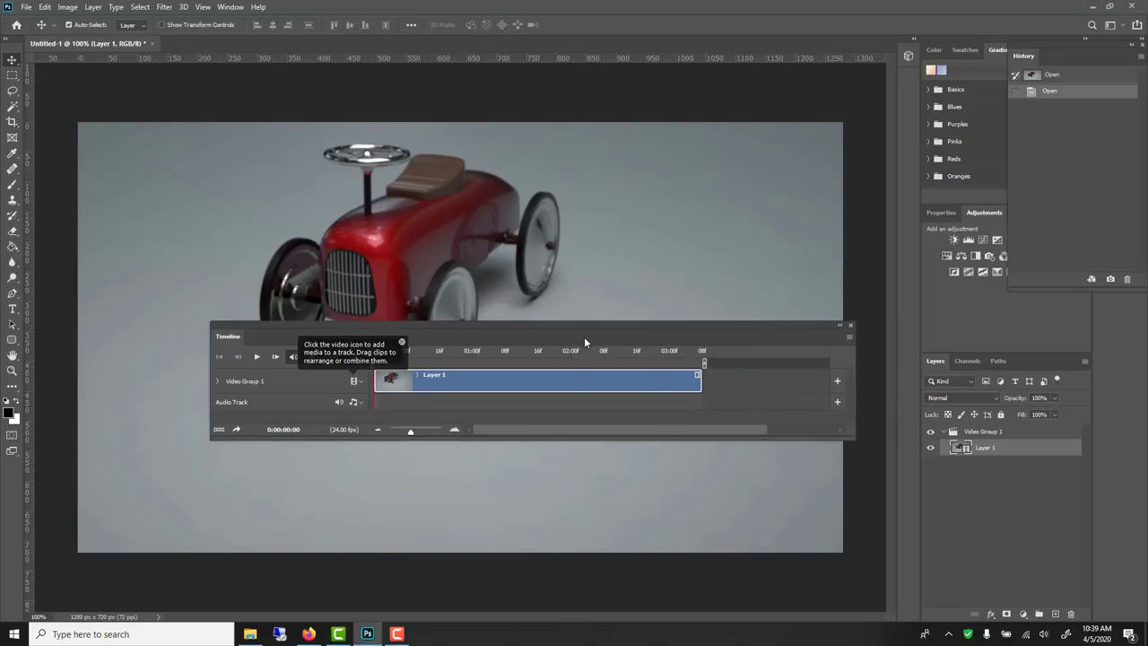
drag(584, 339, 525, 476)
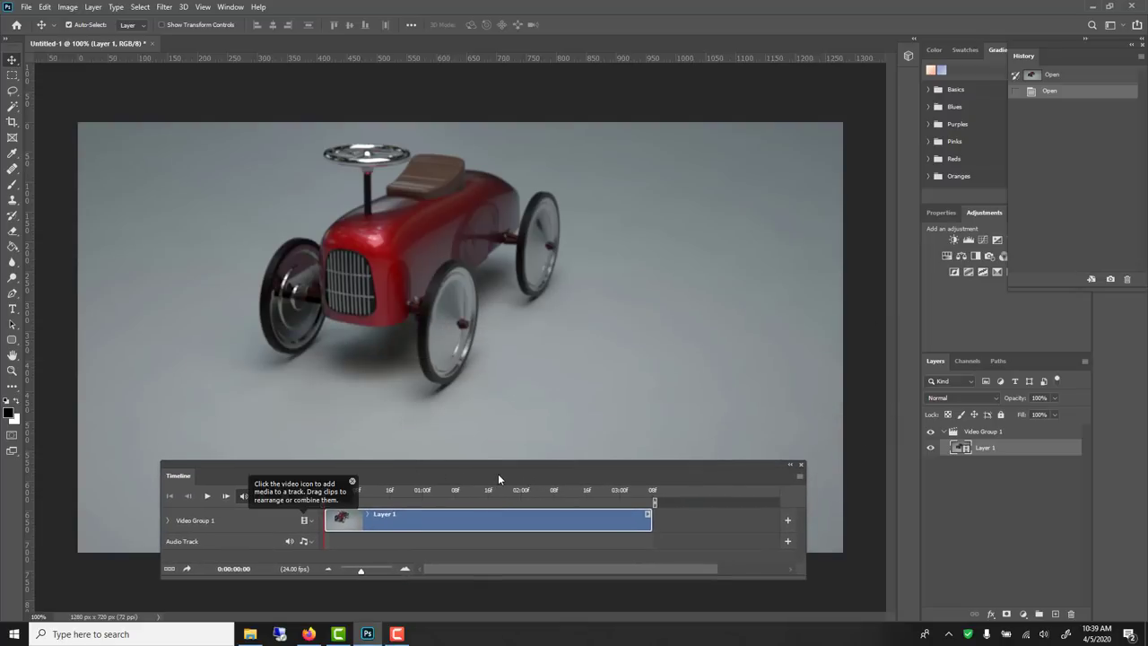
Play the car image sequence through, restart it and stop at 0:00:02:09.
key(space)
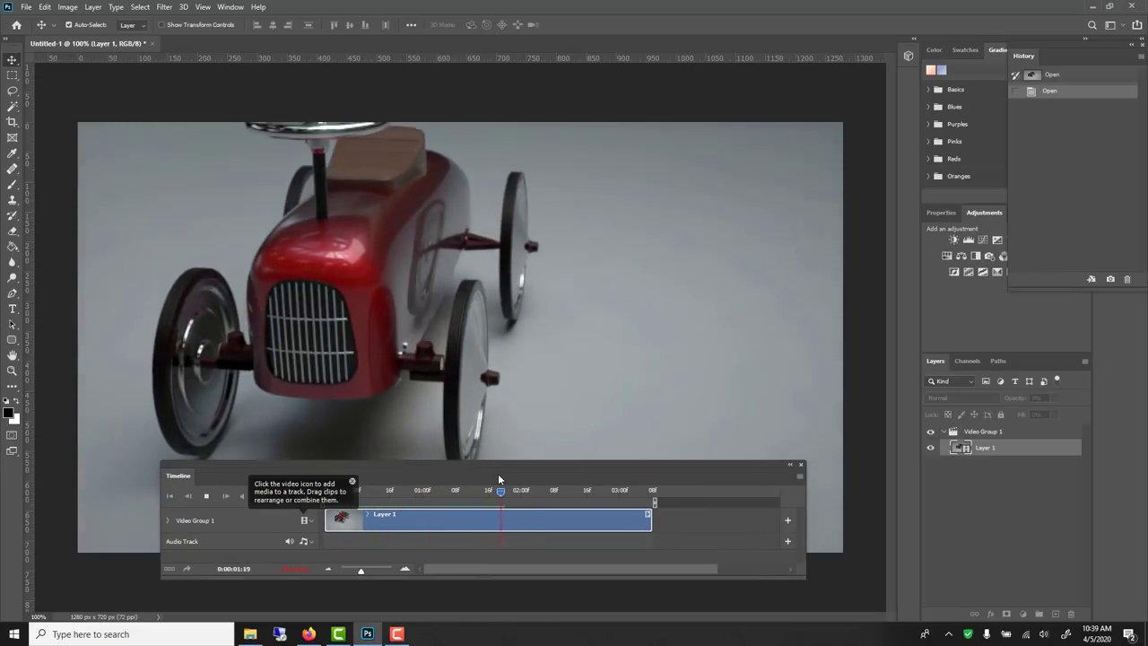
key(space)
key(space)
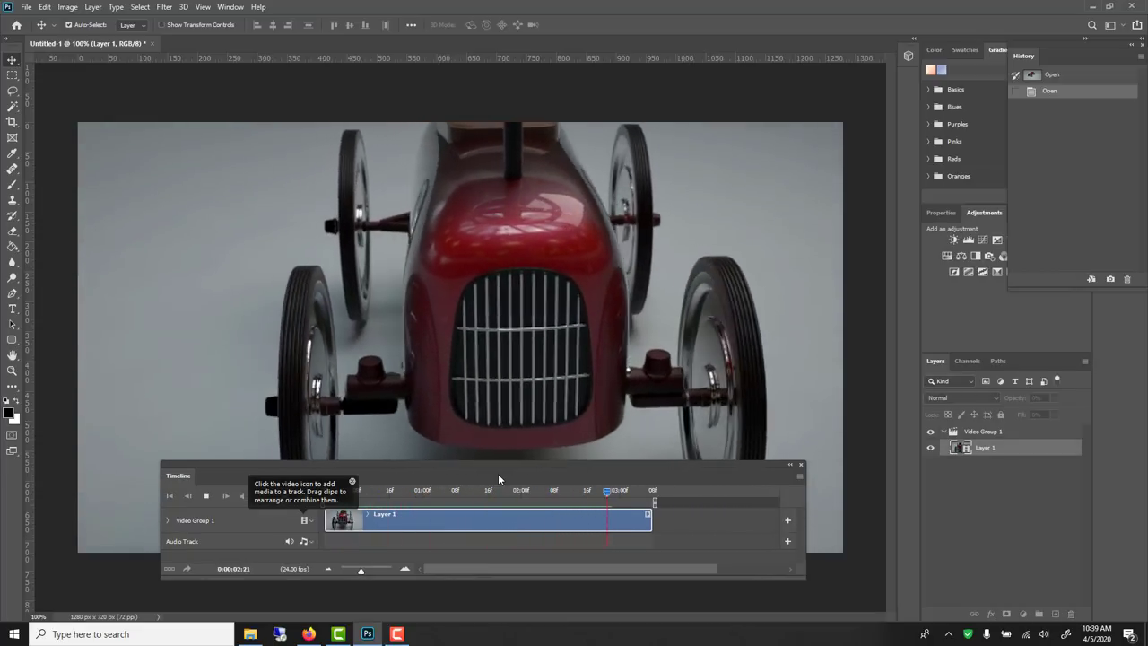
key(space)
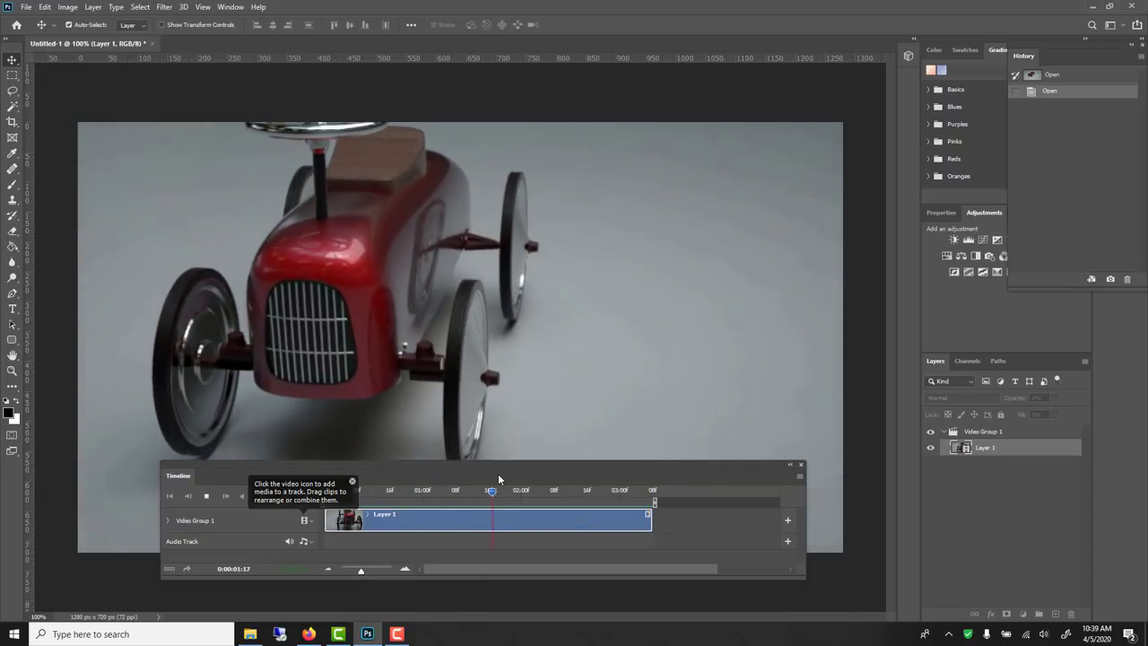
key(space)
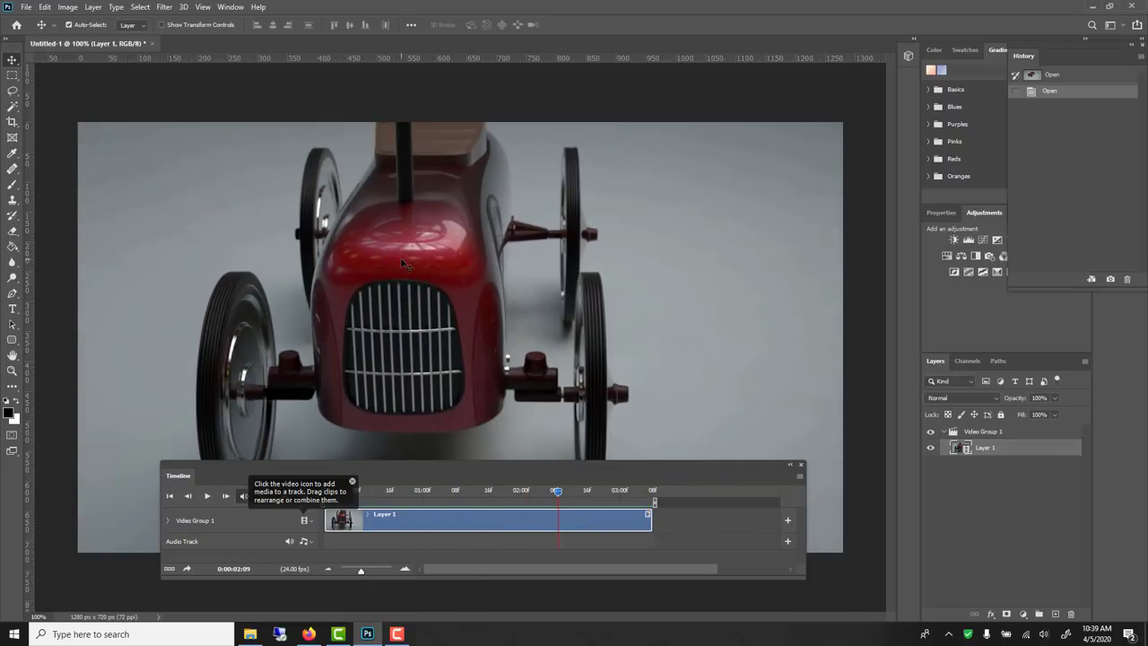
click(67, 6)
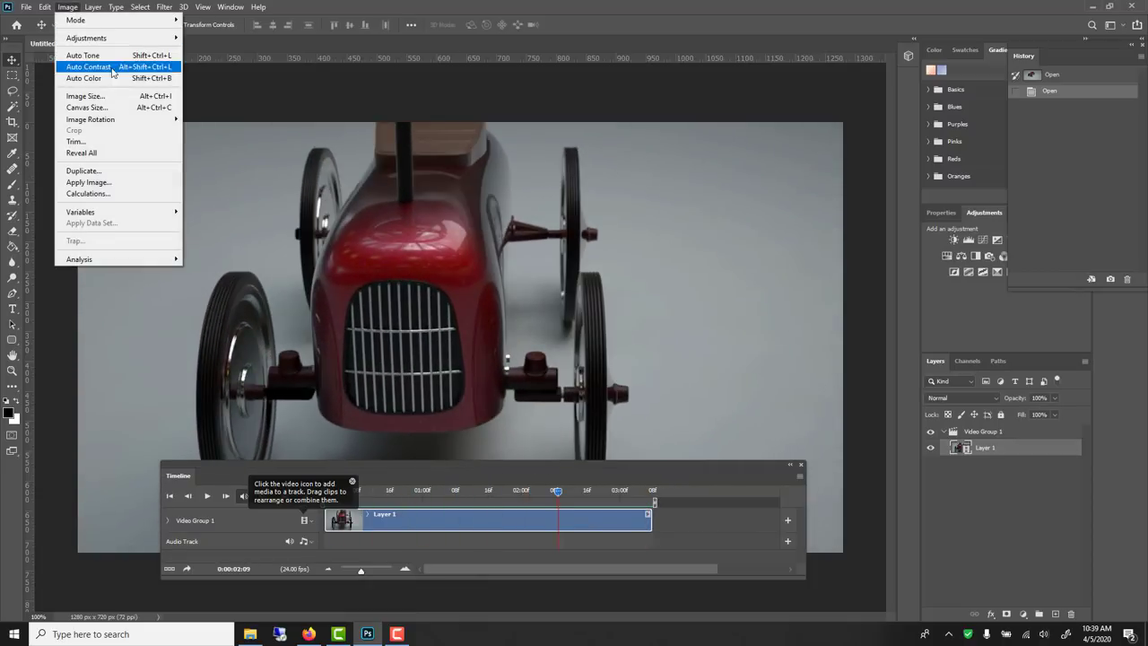
mouse_move(164, 6)
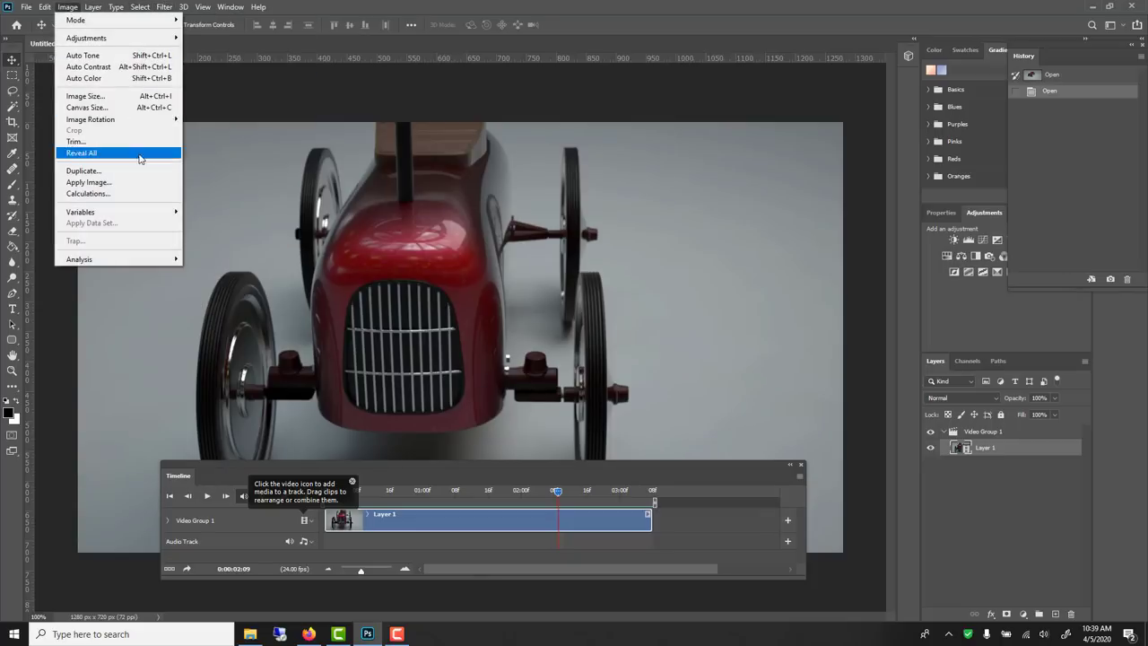
key(Escape)
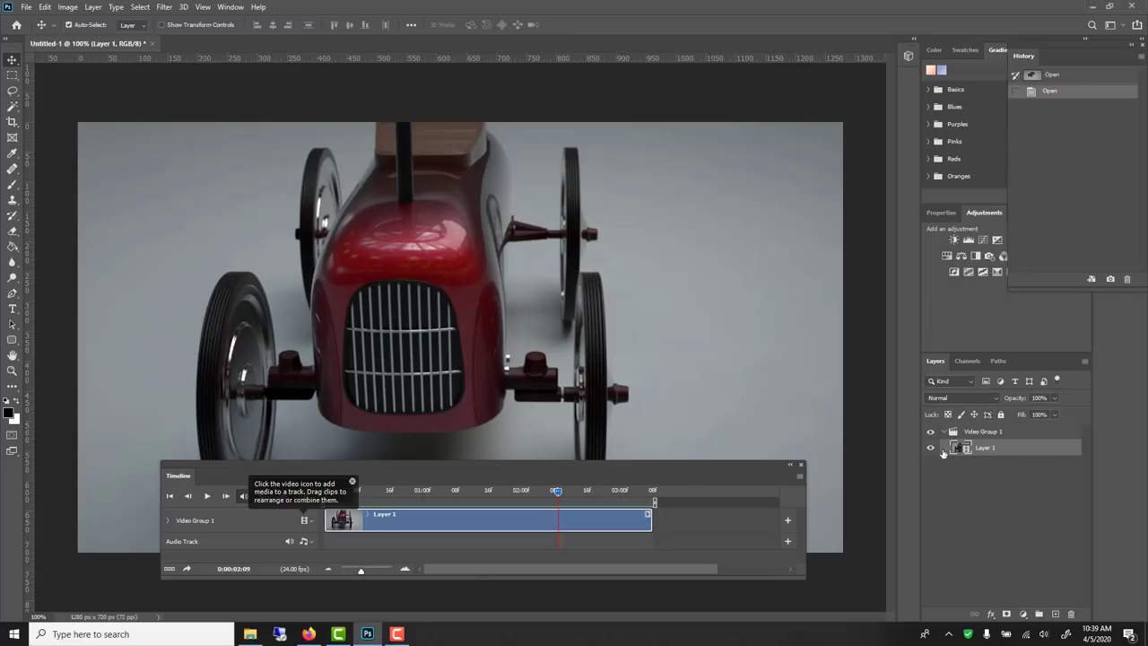
Convert the Layer 1 video layer to a smart object and scrub the repositioned Timeline back to just before 01:00f.
right_click(1022, 448)
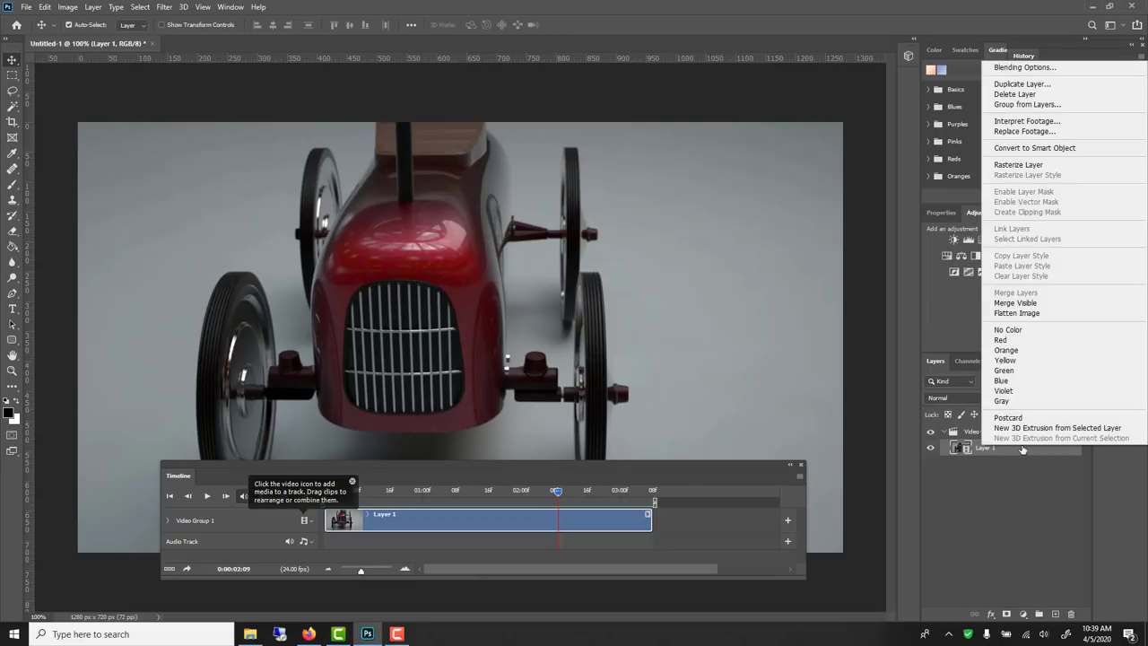
click(1050, 149)
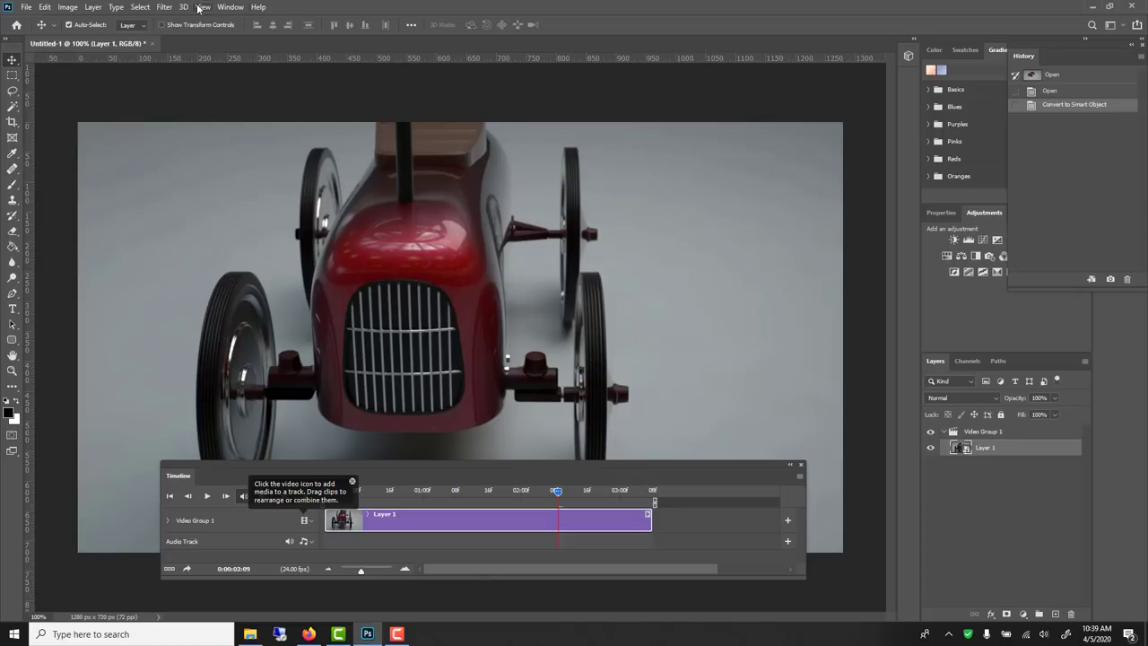
drag(254, 475, 325, 550)
drag(544, 569, 486, 568)
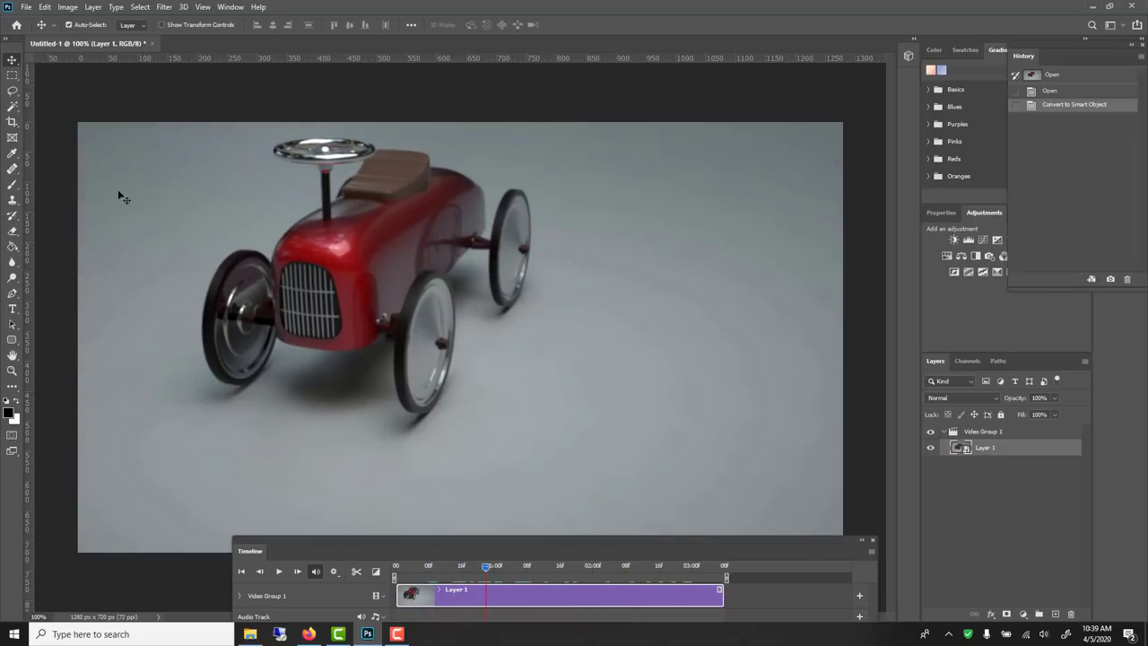
Open the Render Video export settings for the car sequence.
click(27, 7)
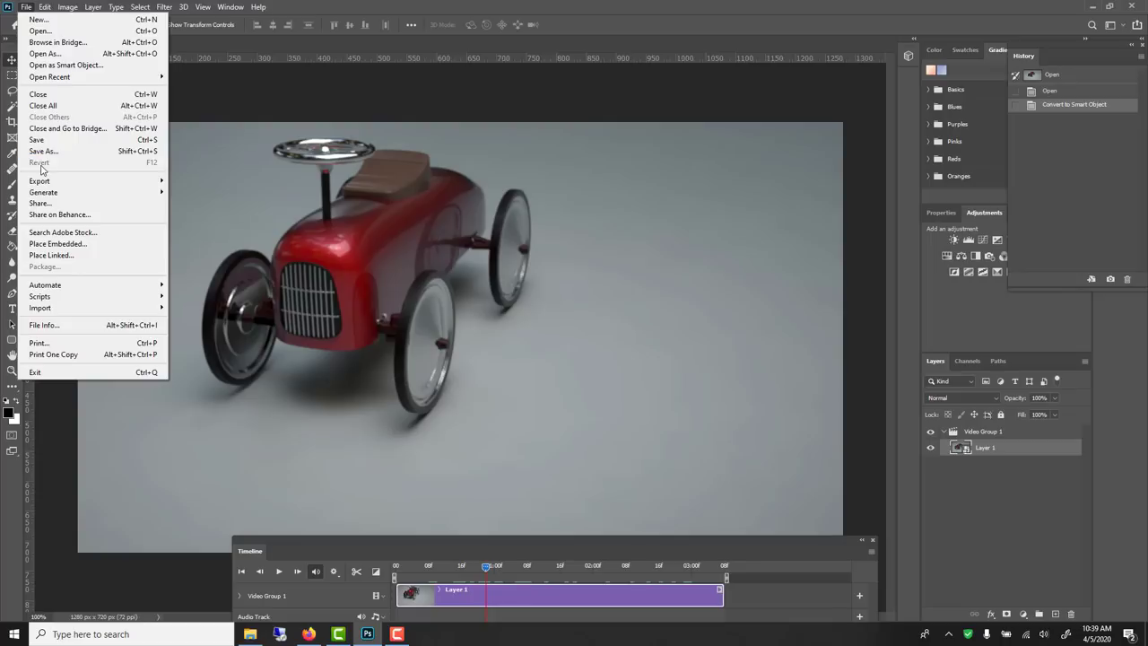
mouse_move(43, 181)
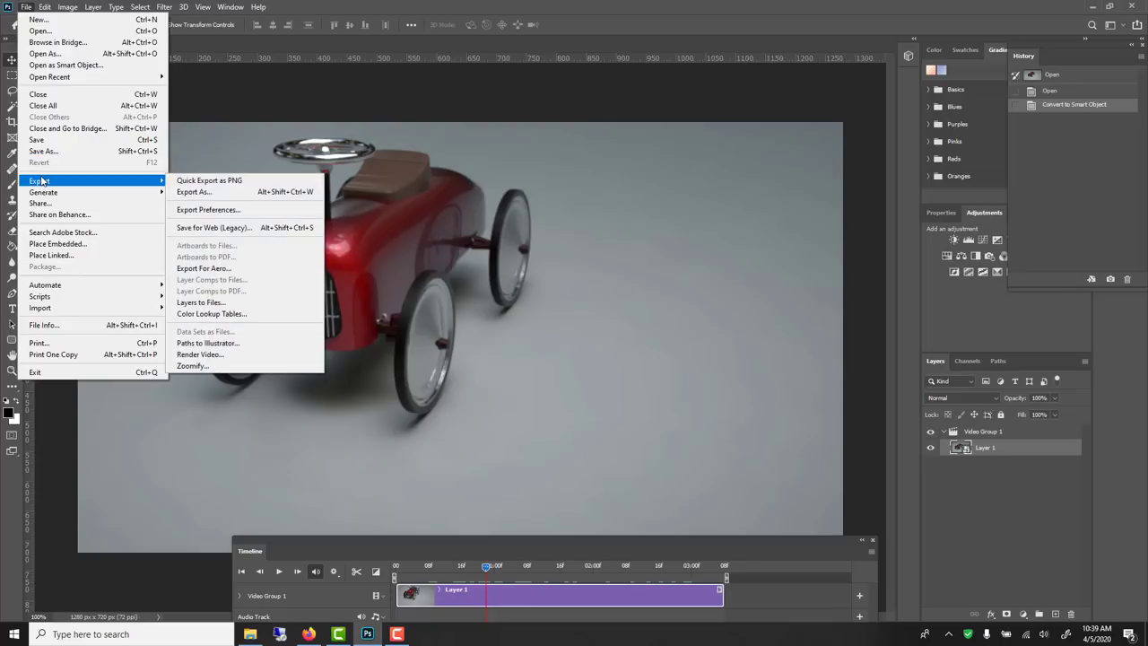
click(249, 356)
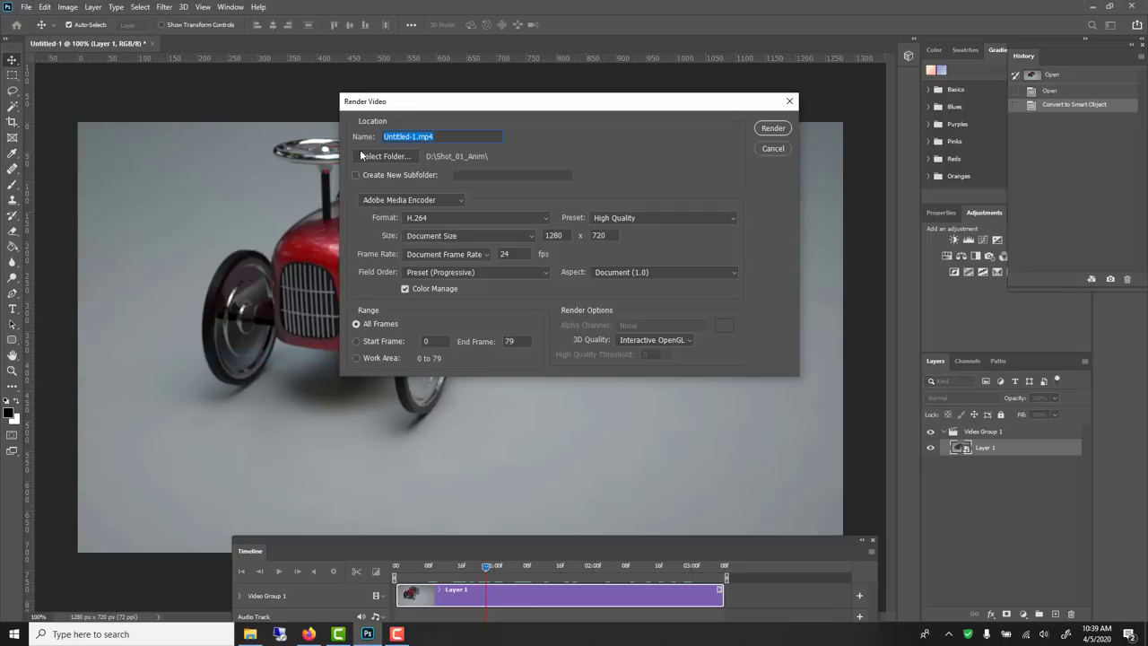